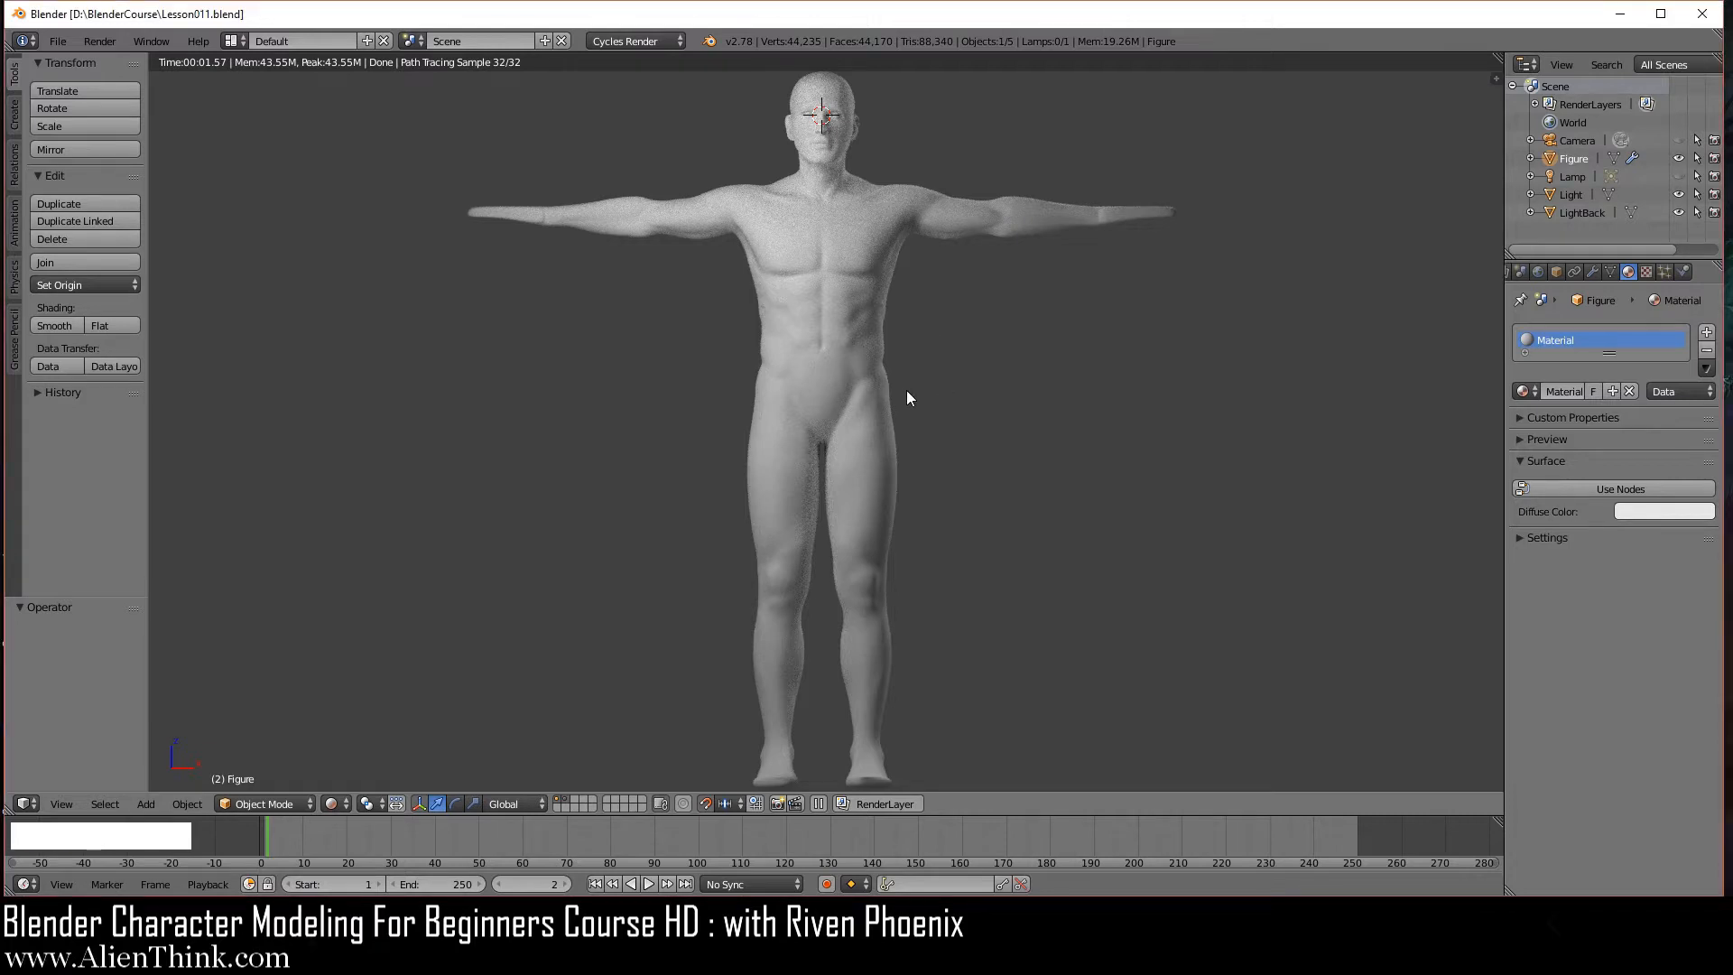
# - View the figure's upper back in the back view and switch the viewport shading from Rendered to Solid
pyautogui.press('ctrl+KP_1')
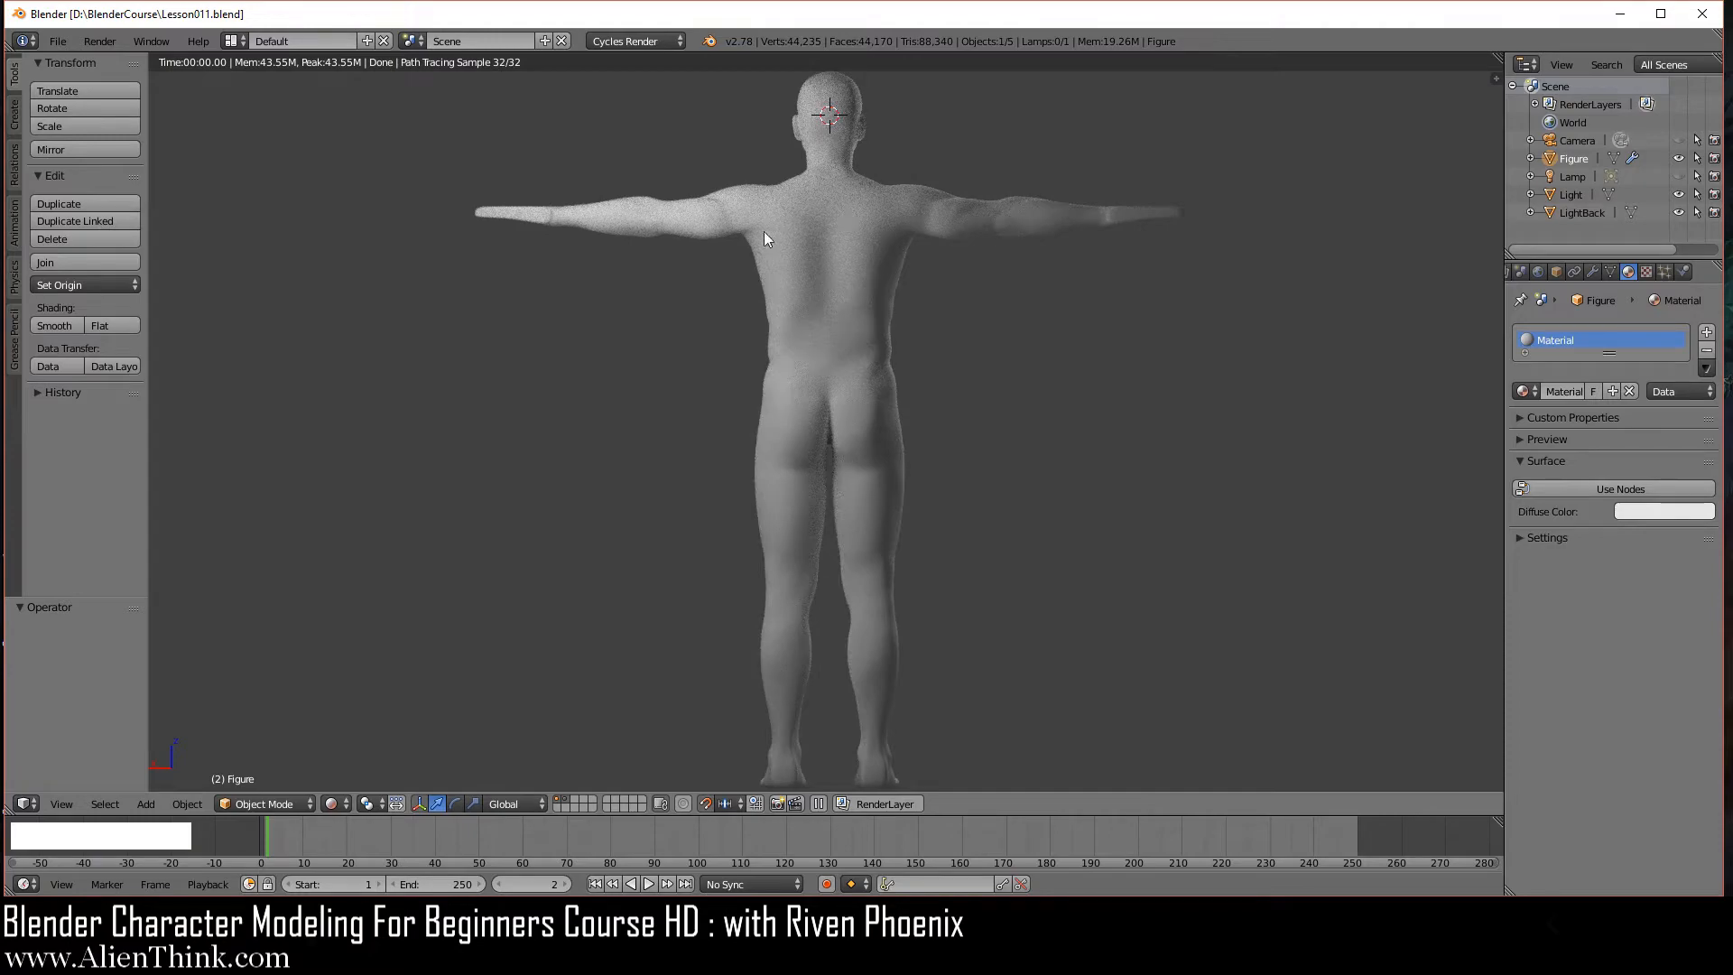
pyautogui.scroll(3, 782, 235)
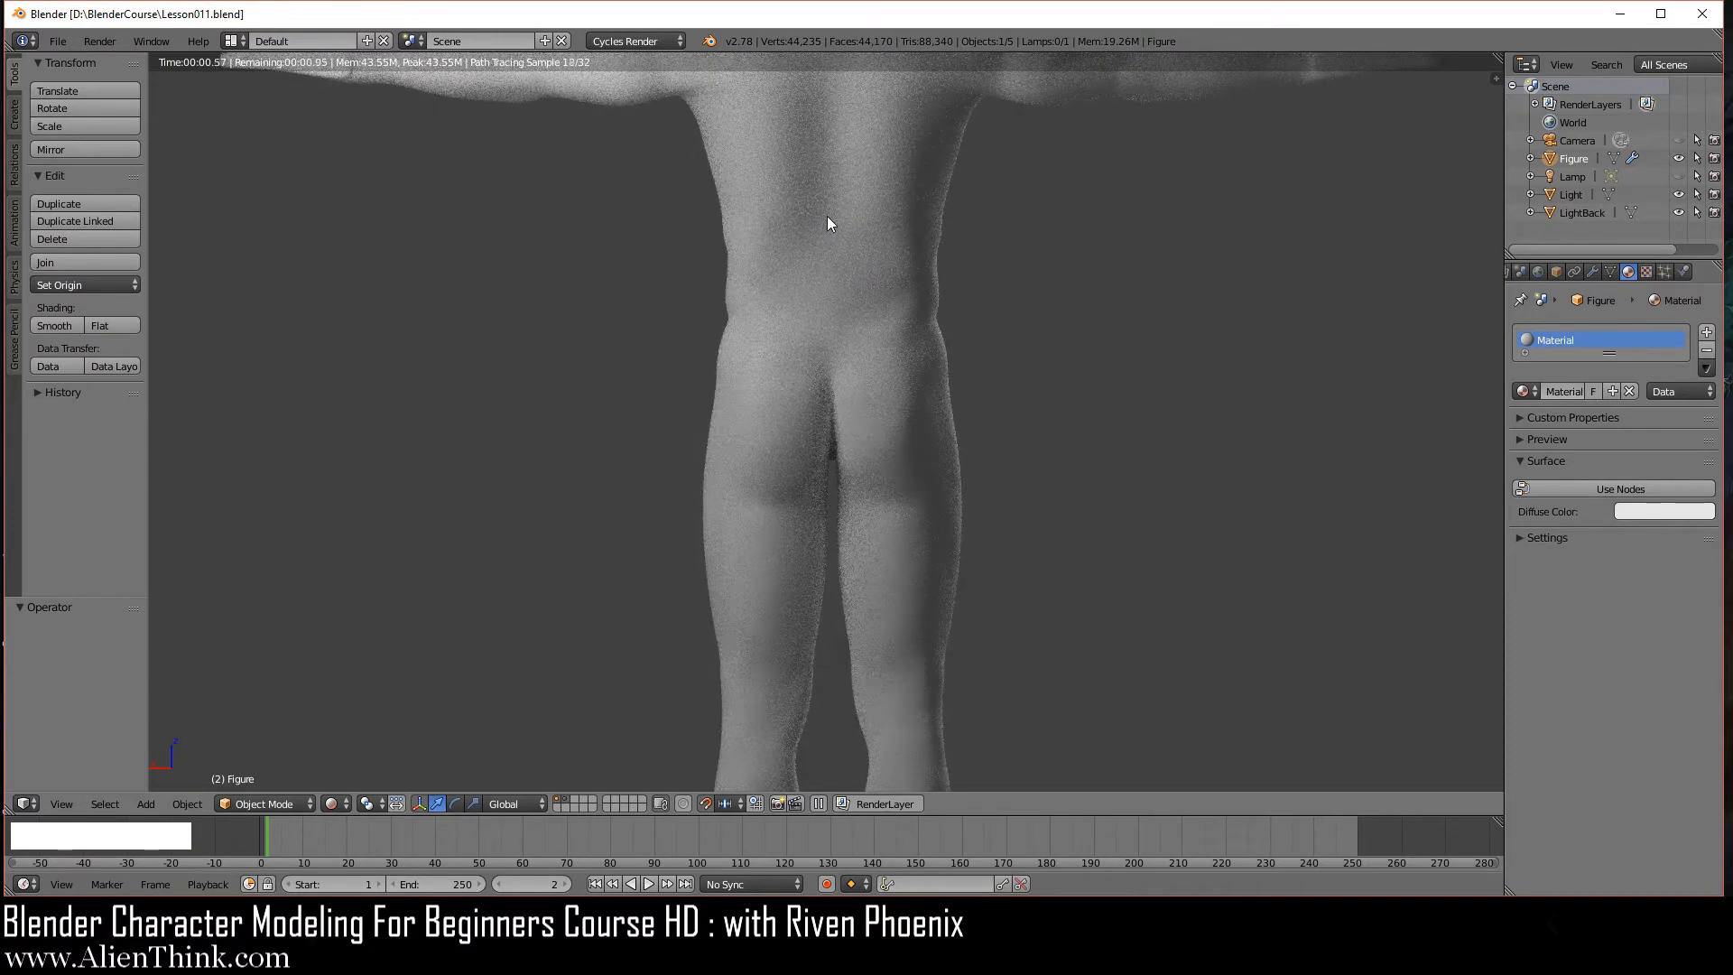
pyautogui.keyDown('shift'); pyautogui.moveTo(821, 175); pyautogui.dragTo(826, 456, button='middle'); pyautogui.keyUp('shift')
pyautogui.scroll(4, 610, 303)
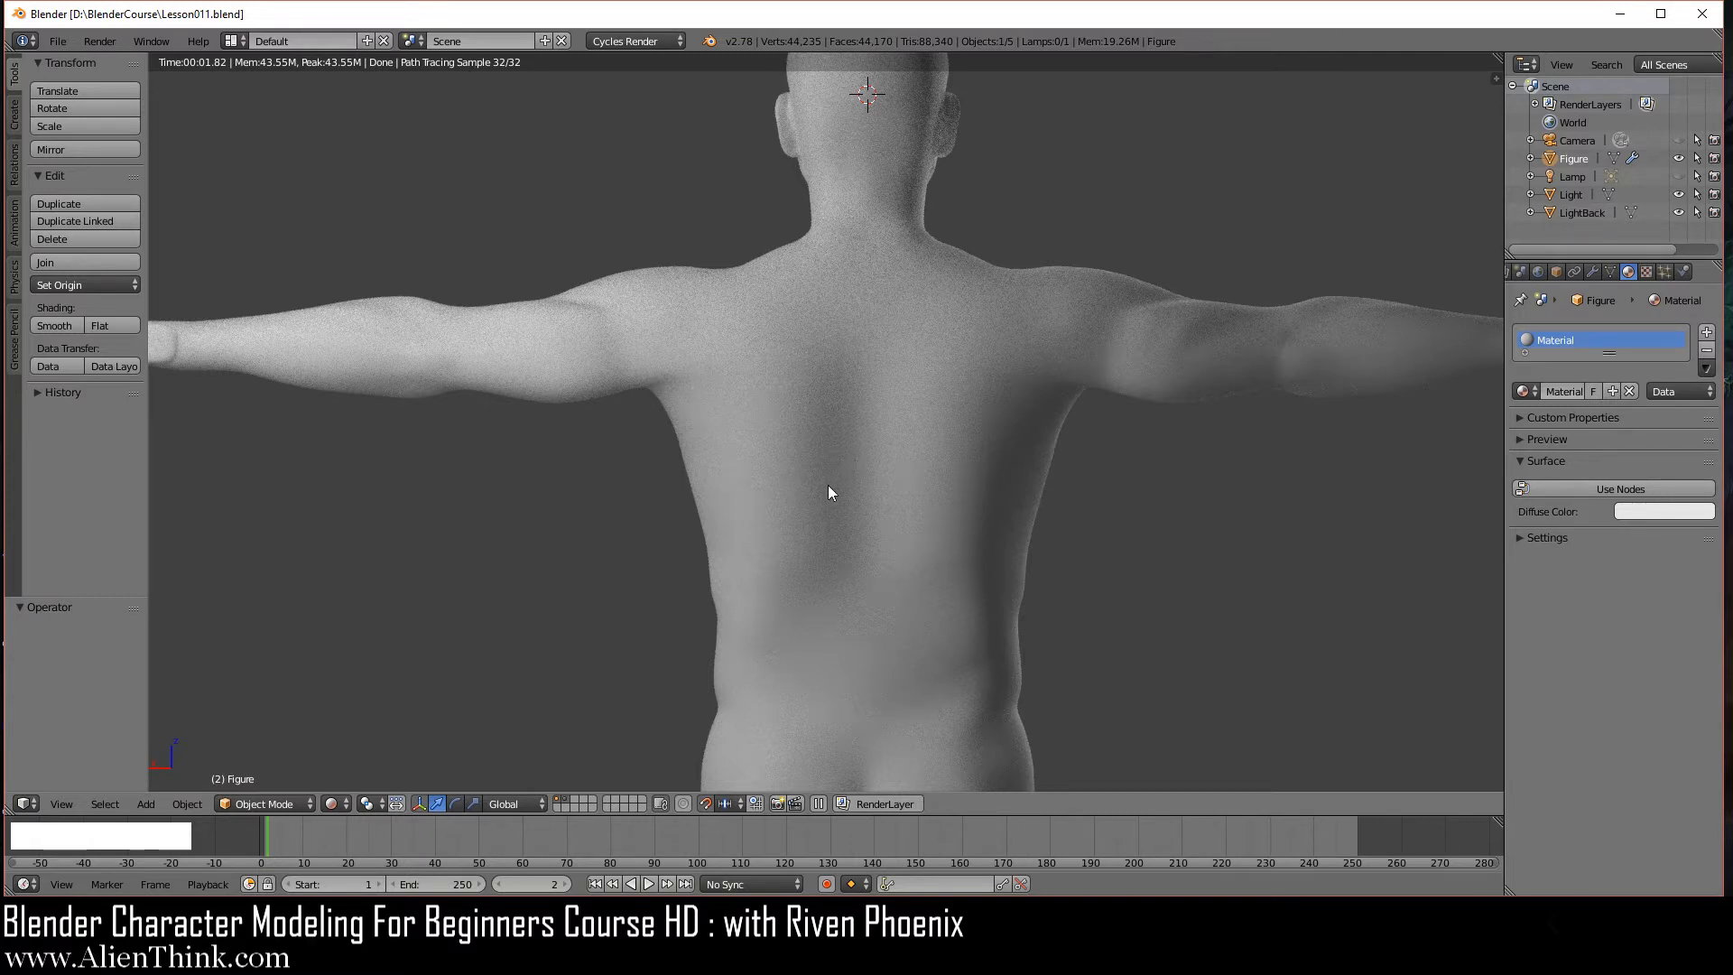
pyautogui.click(332, 803)
pyautogui.click(359, 755)
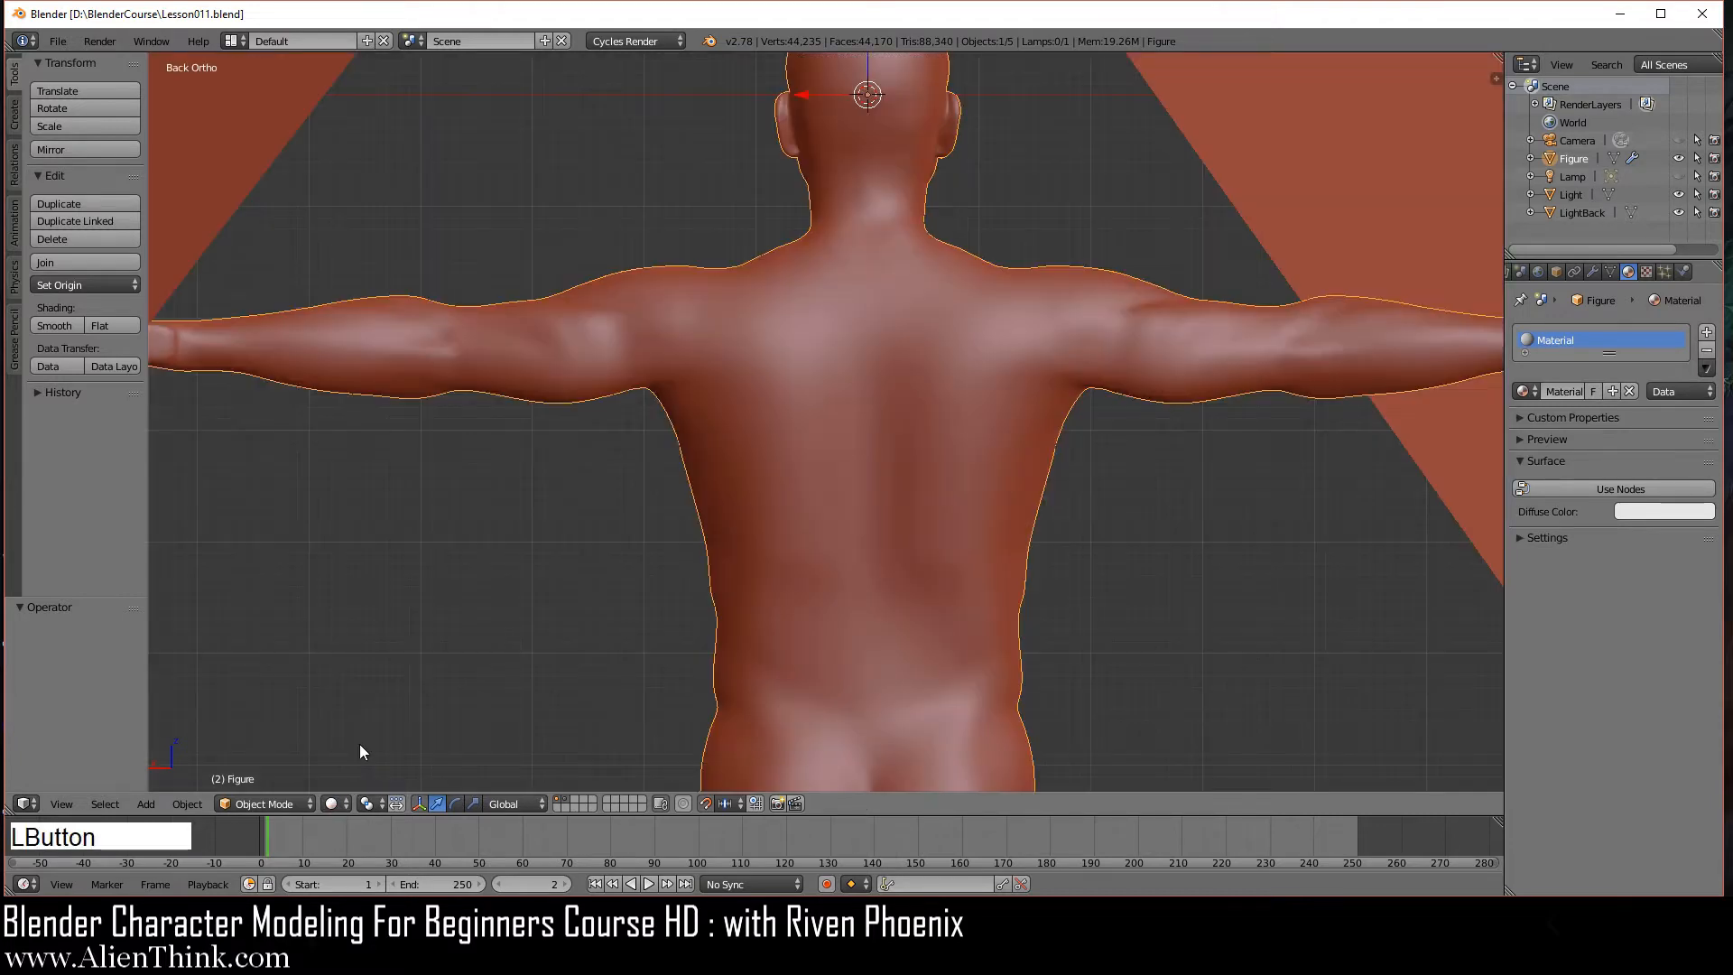
# - Show only the first layer so the light planes are hidden, and adjust the snapping settings
pyautogui.click(558, 803)
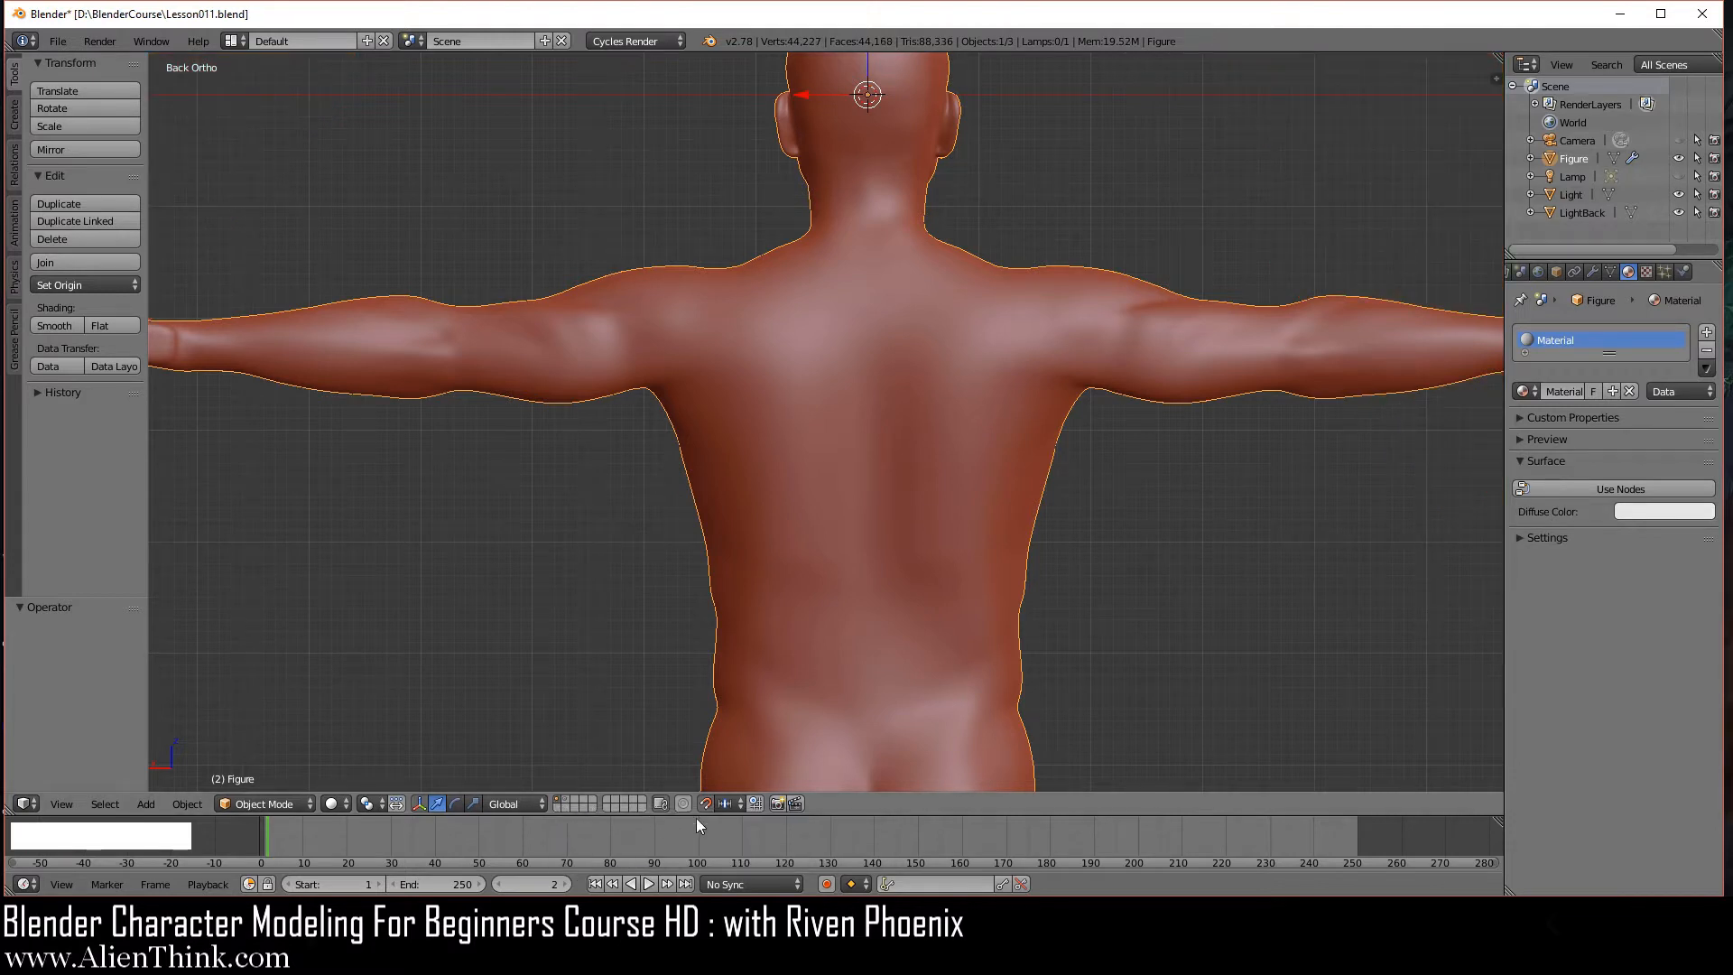
pyautogui.click(704, 803)
pyautogui.click(725, 804)
pyautogui.click(747, 782)
# - Look up the Rotate Edge commands for the figure's mesh in Edit Mode, and return to Object Mode
pyautogui.click(280, 804)
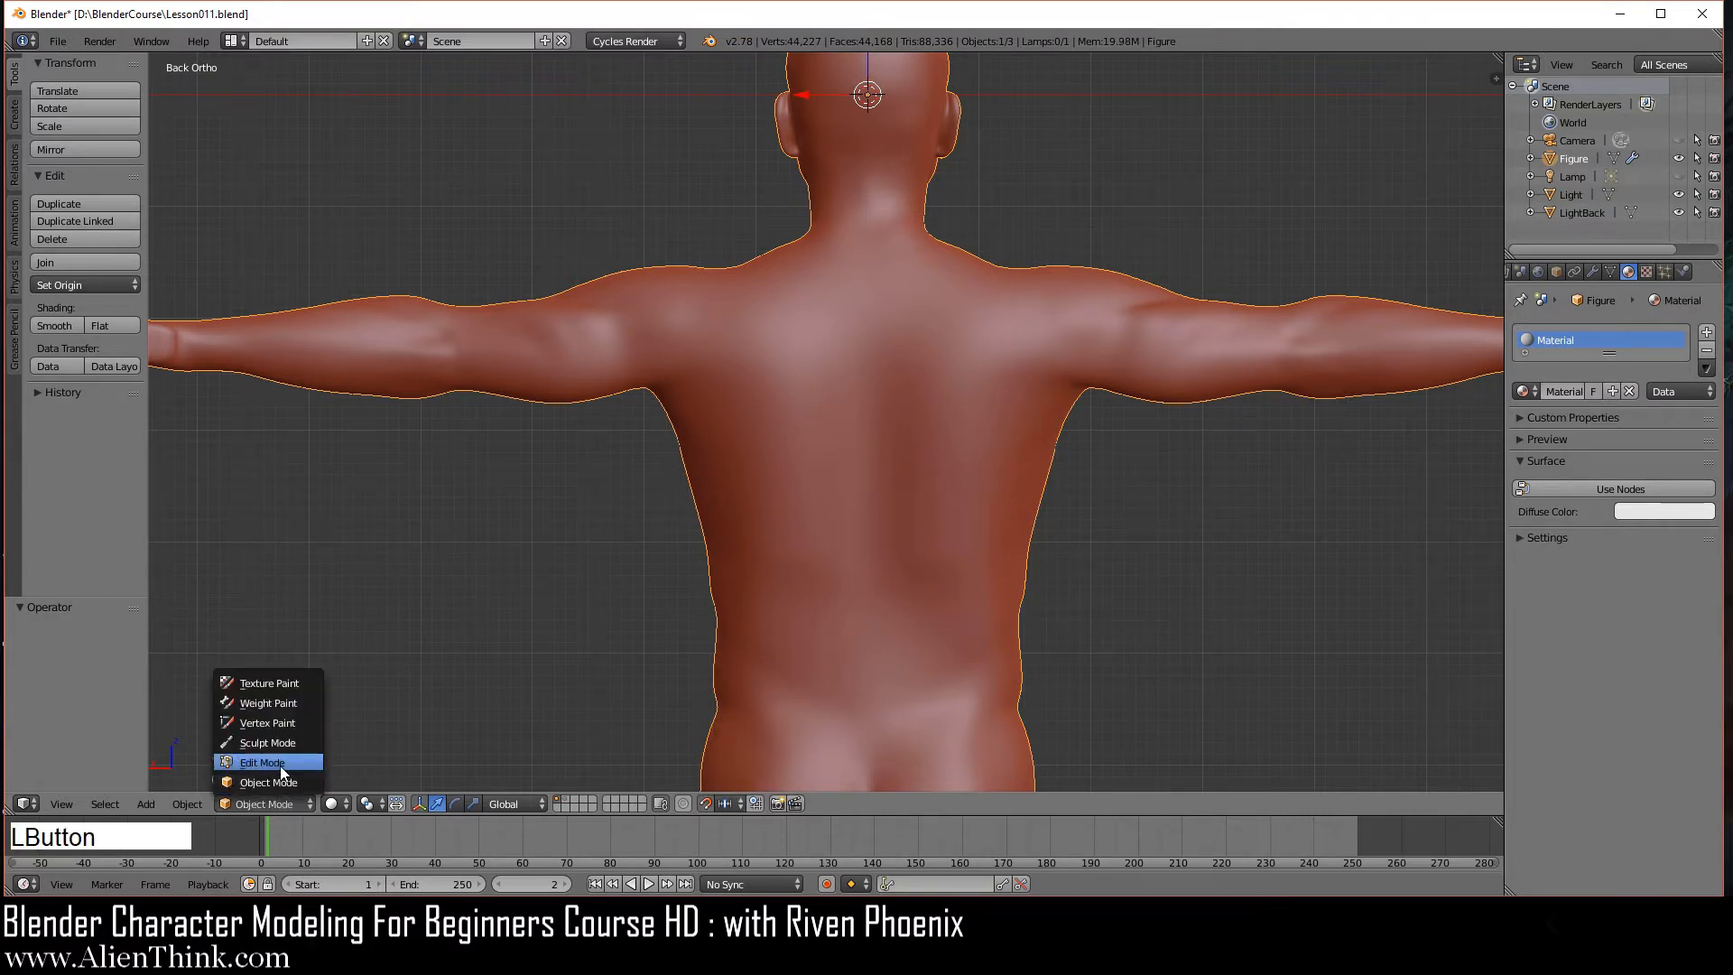
pyautogui.click(280, 765)
pyautogui.click(188, 803)
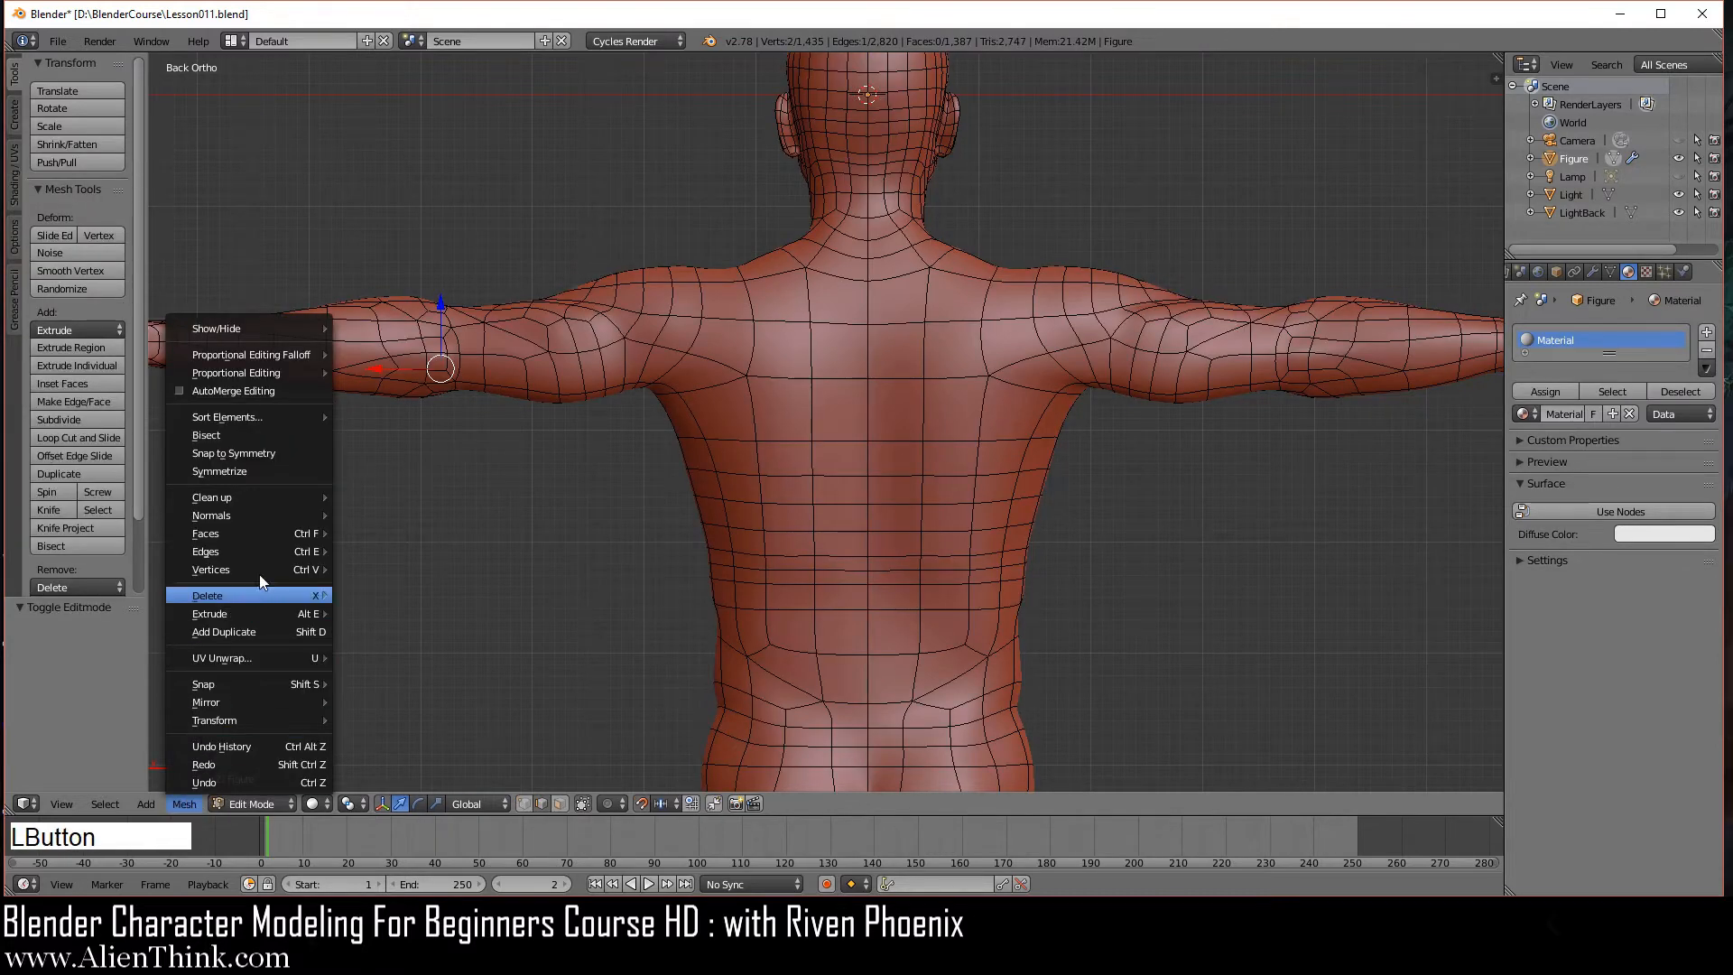
pyautogui.moveTo(264, 549)
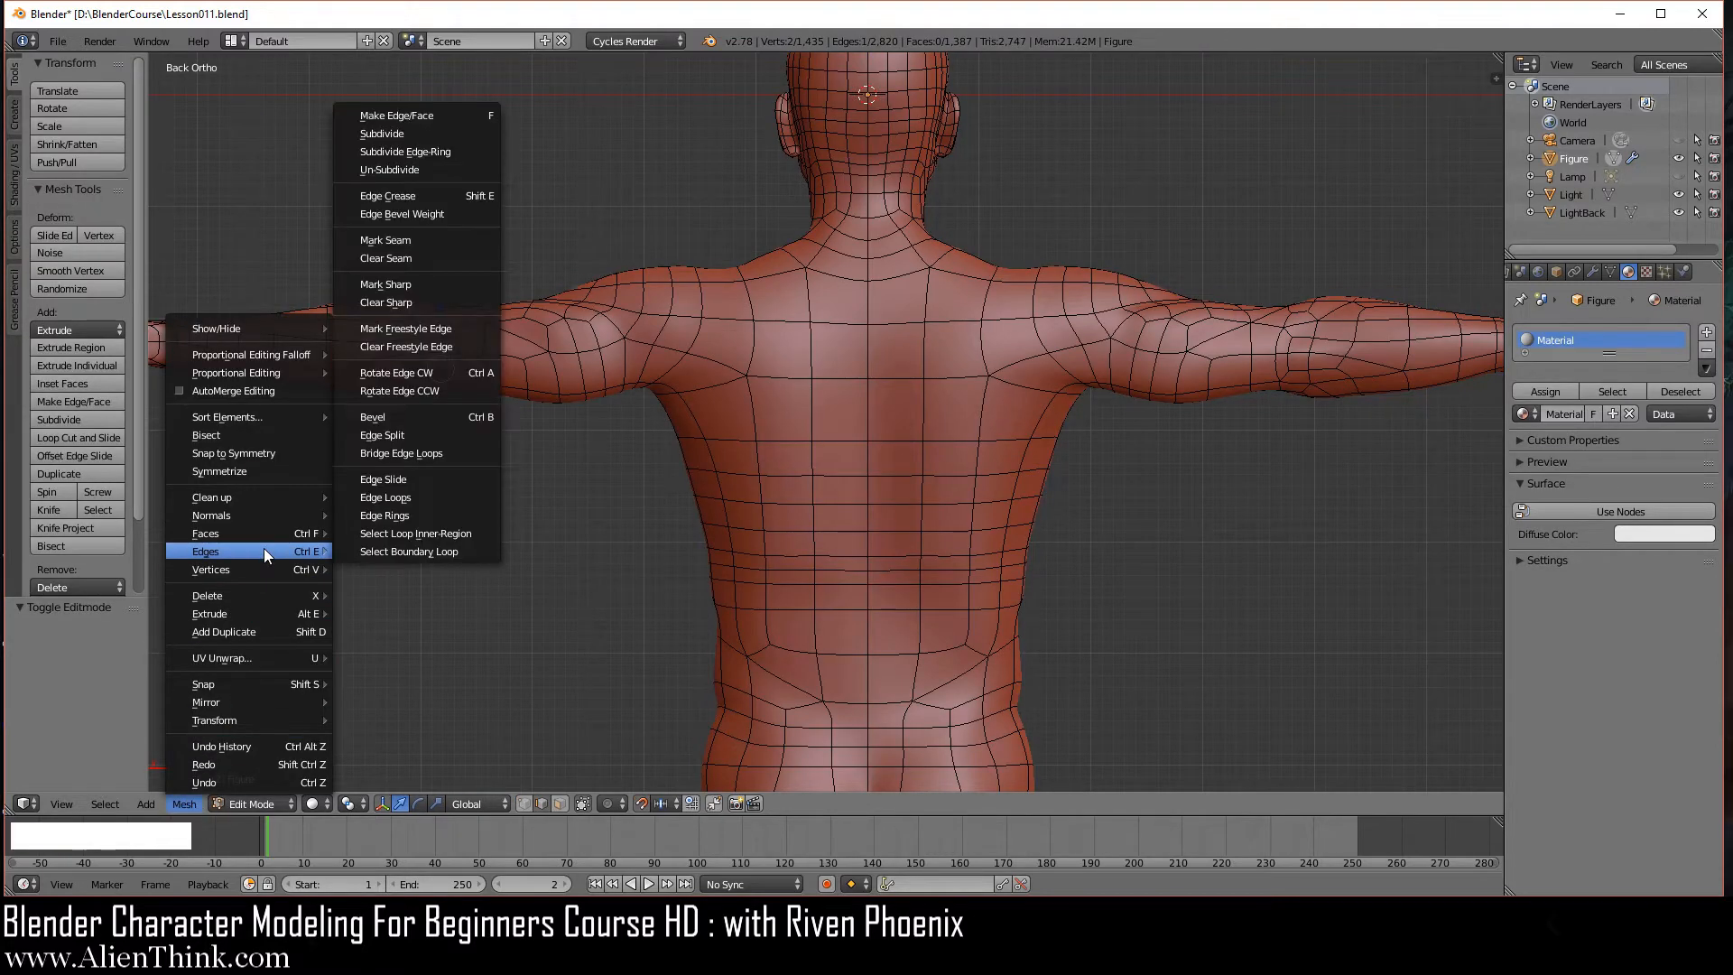
pyautogui.click(474, 370)
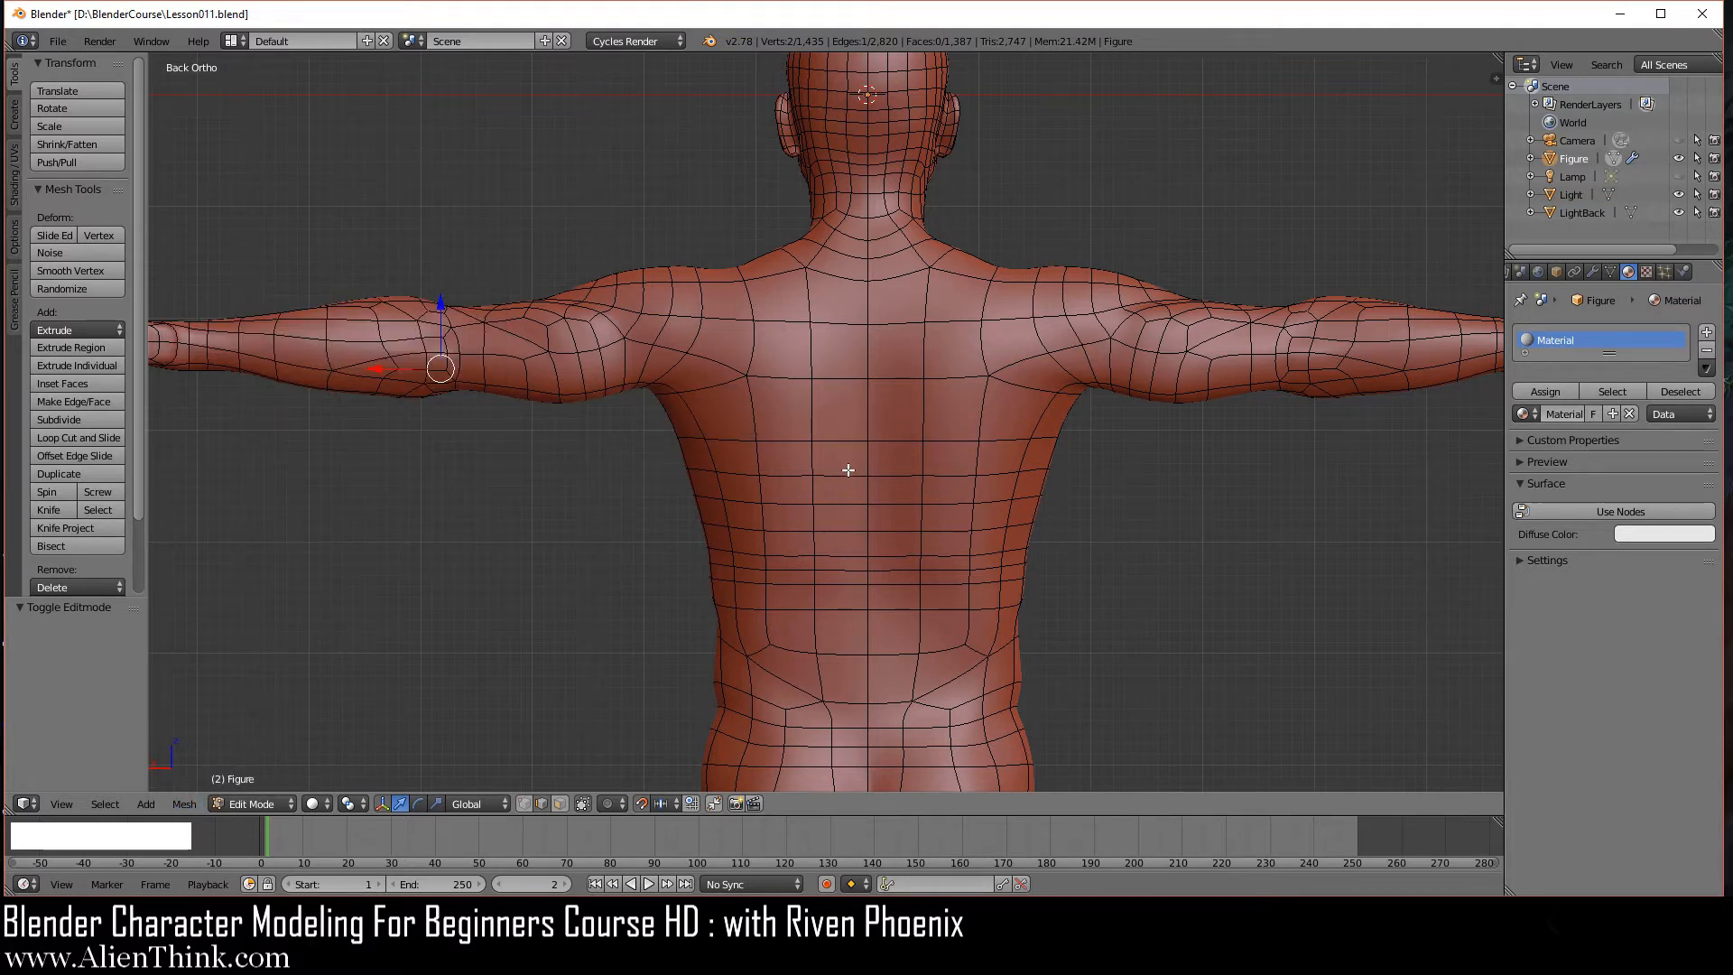
pyautogui.press('Tab')
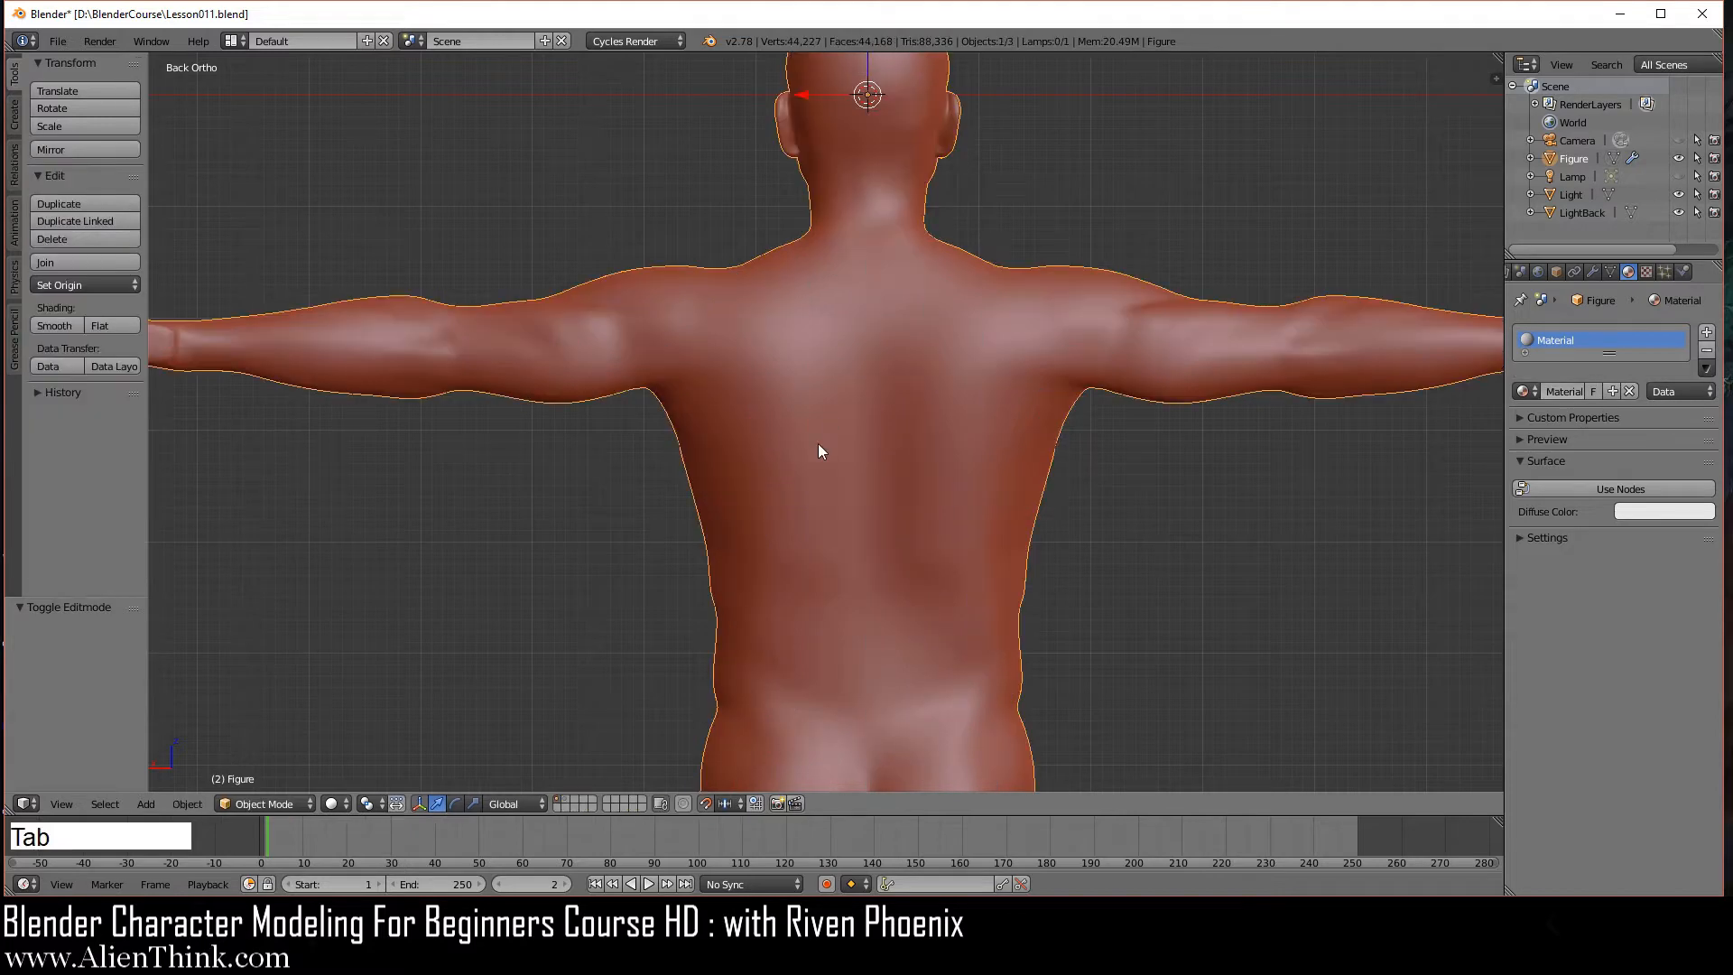
# - Enable ambient occlusion in the viewport shading and inspect the figure's chest from the front
pyautogui.press('KP_1')
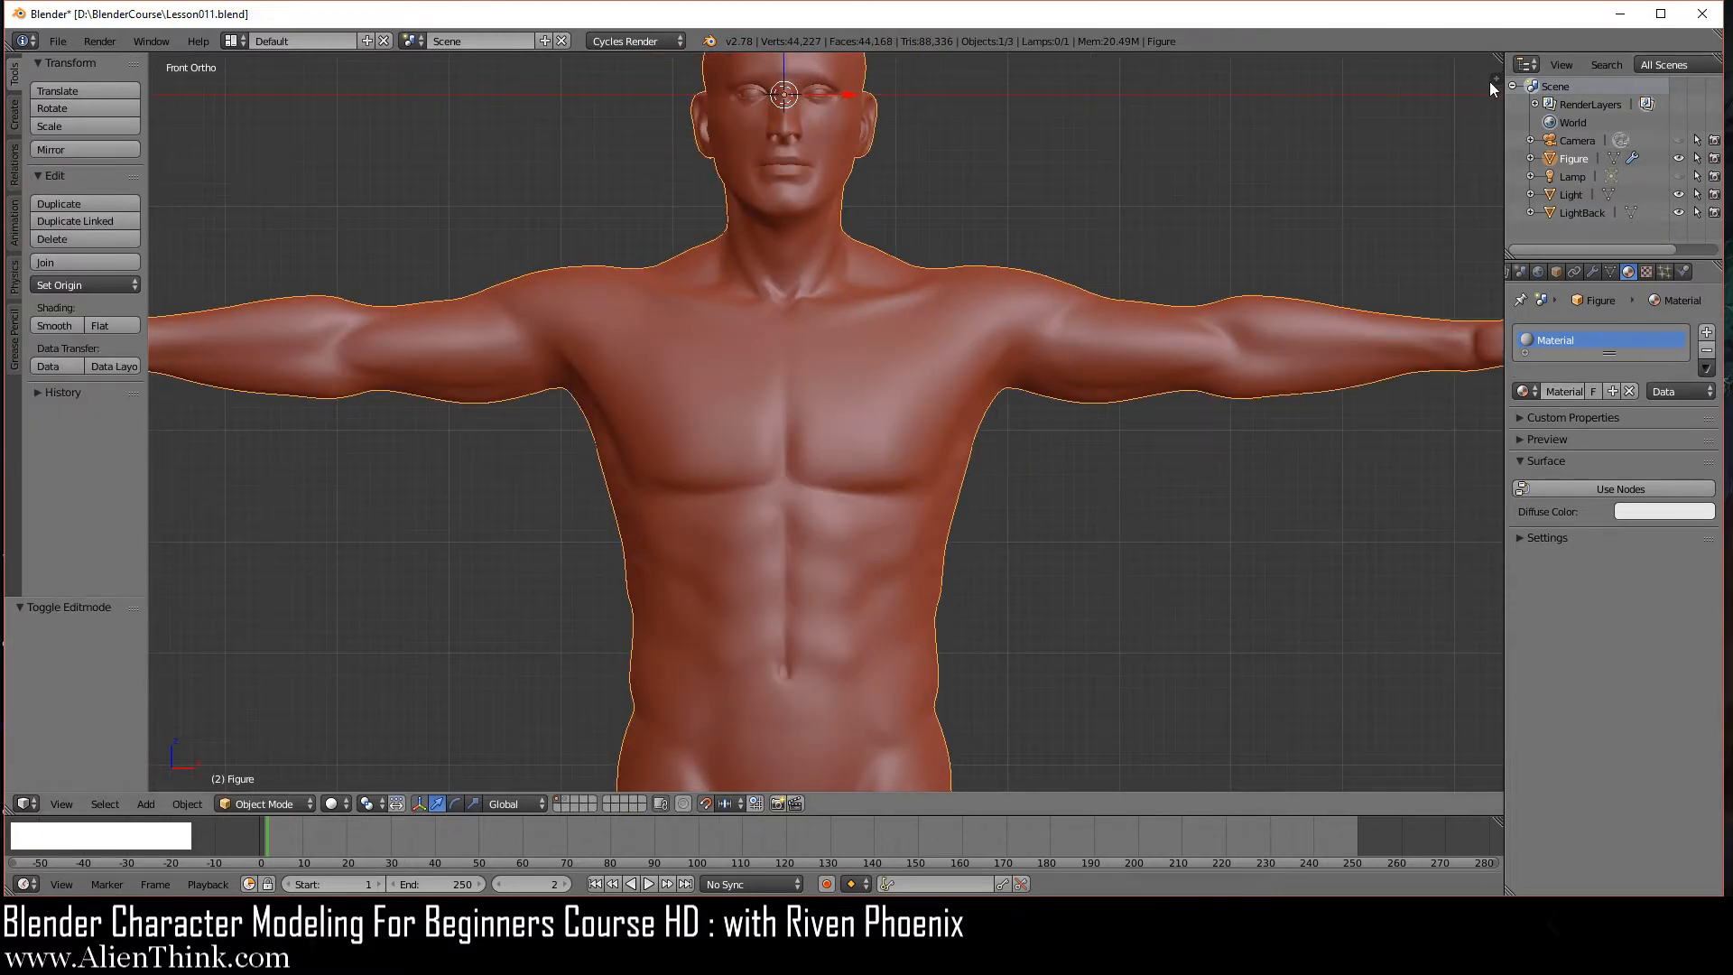
pyautogui.click(1494, 80)
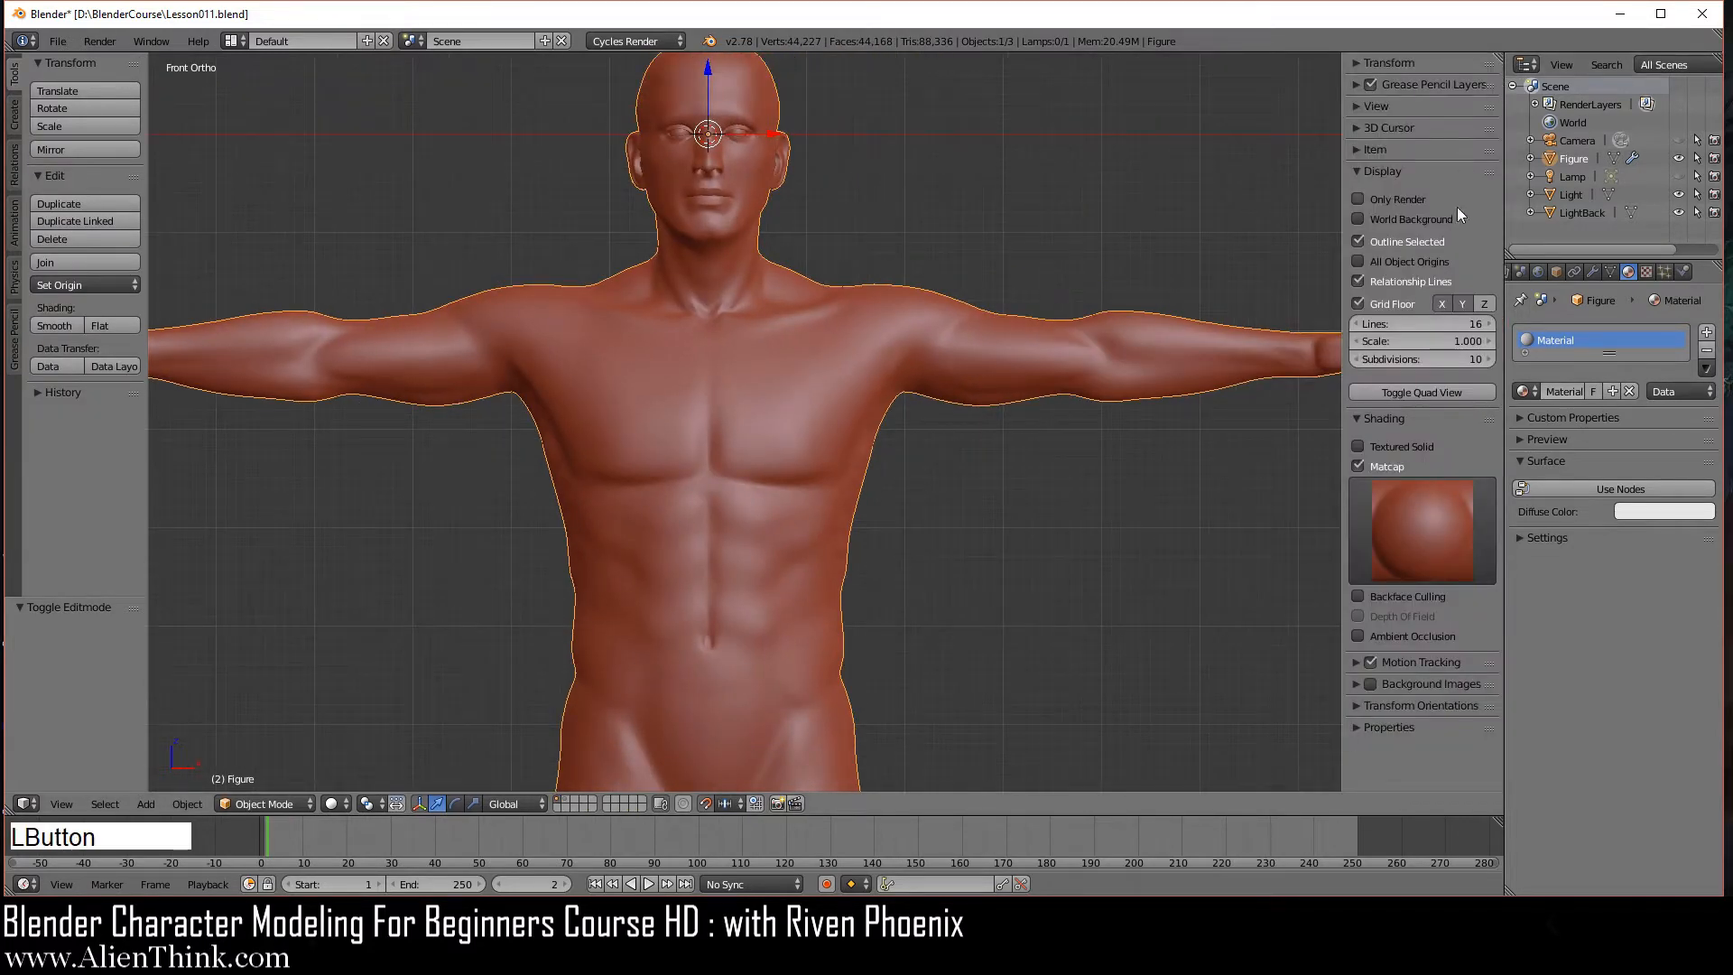
pyautogui.click(1378, 636)
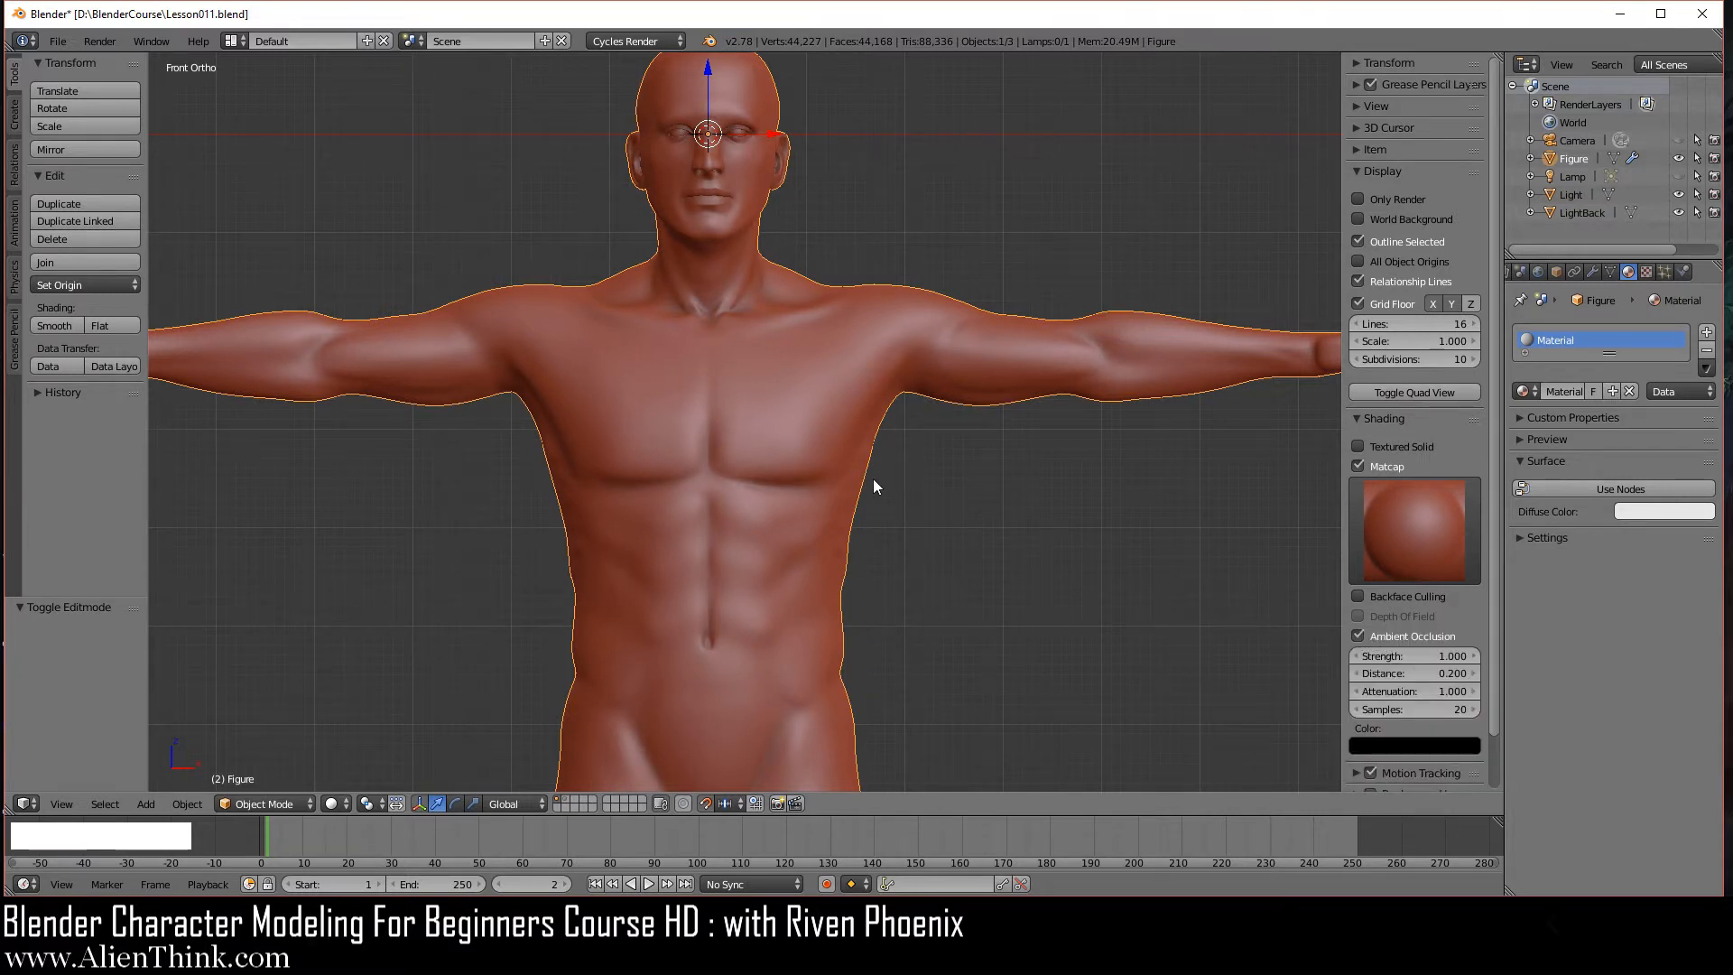
pyautogui.scroll(2, 874, 478)
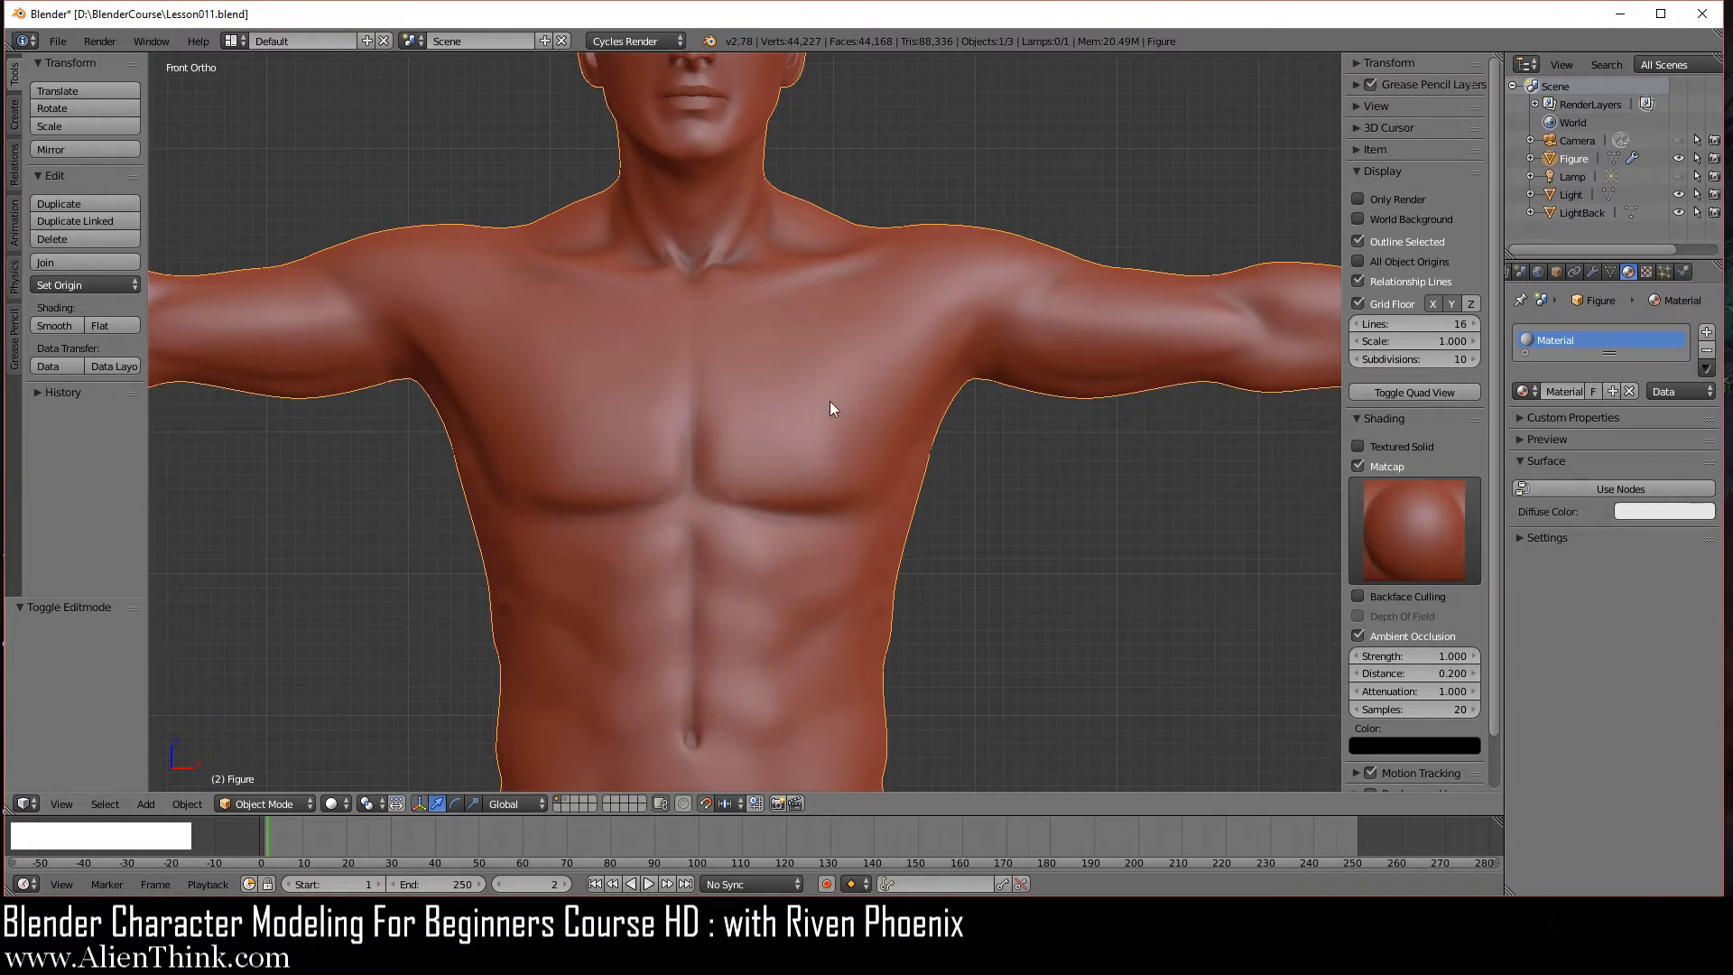
pyautogui.moveTo(827, 366); pyautogui.dragTo(700, 256, button='middle')
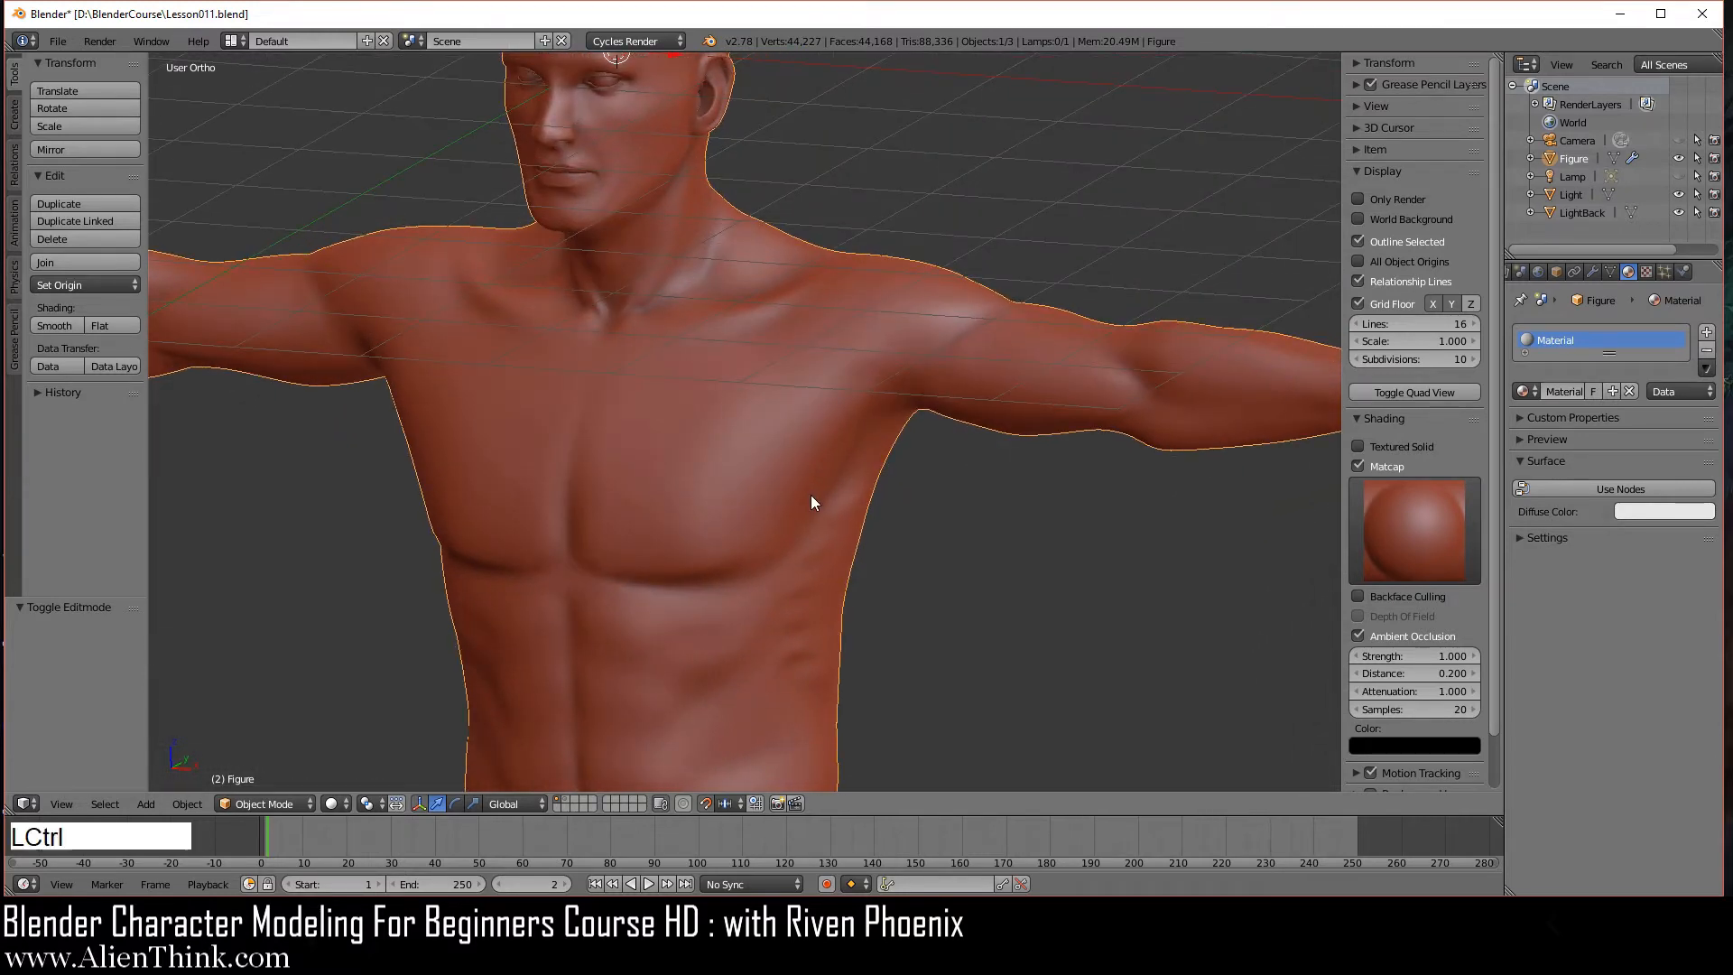
# - Enter Edit Mode in the back view and select a vertex on the upper back in vertex select mode
pyautogui.press('ctrl+KP_1')
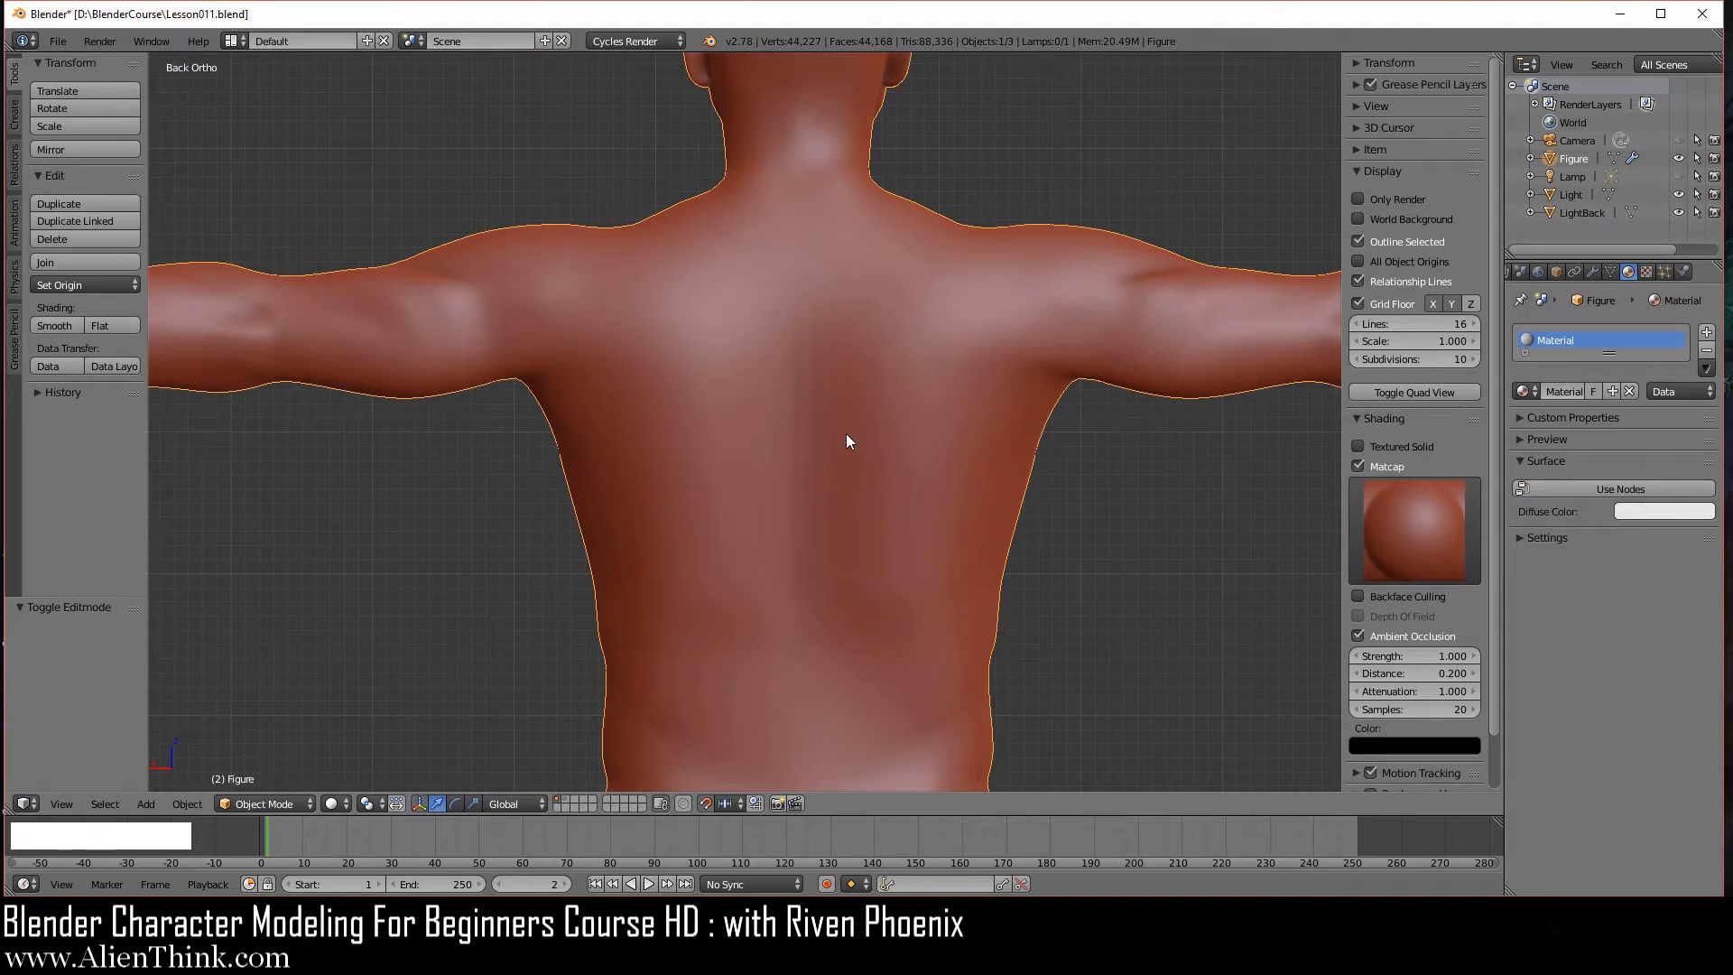
pyautogui.press('Tab')
pyautogui.scroll(2, 771, 474)
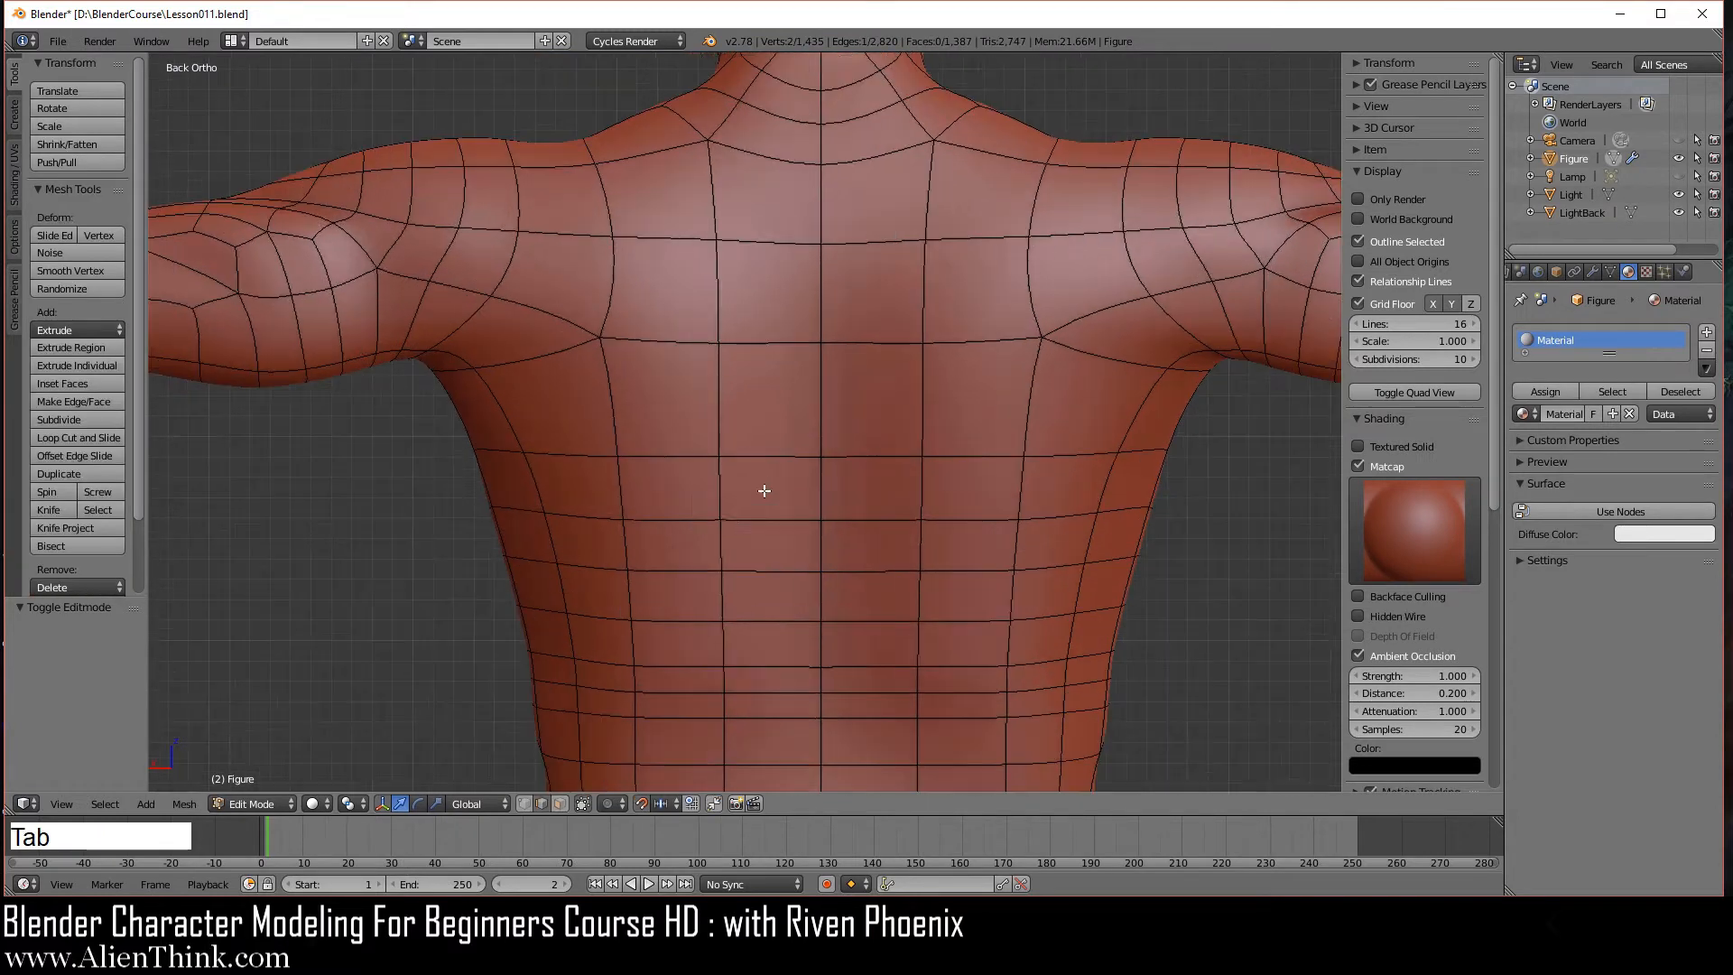
pyautogui.click(525, 803)
pyautogui.rightClick(718, 341)
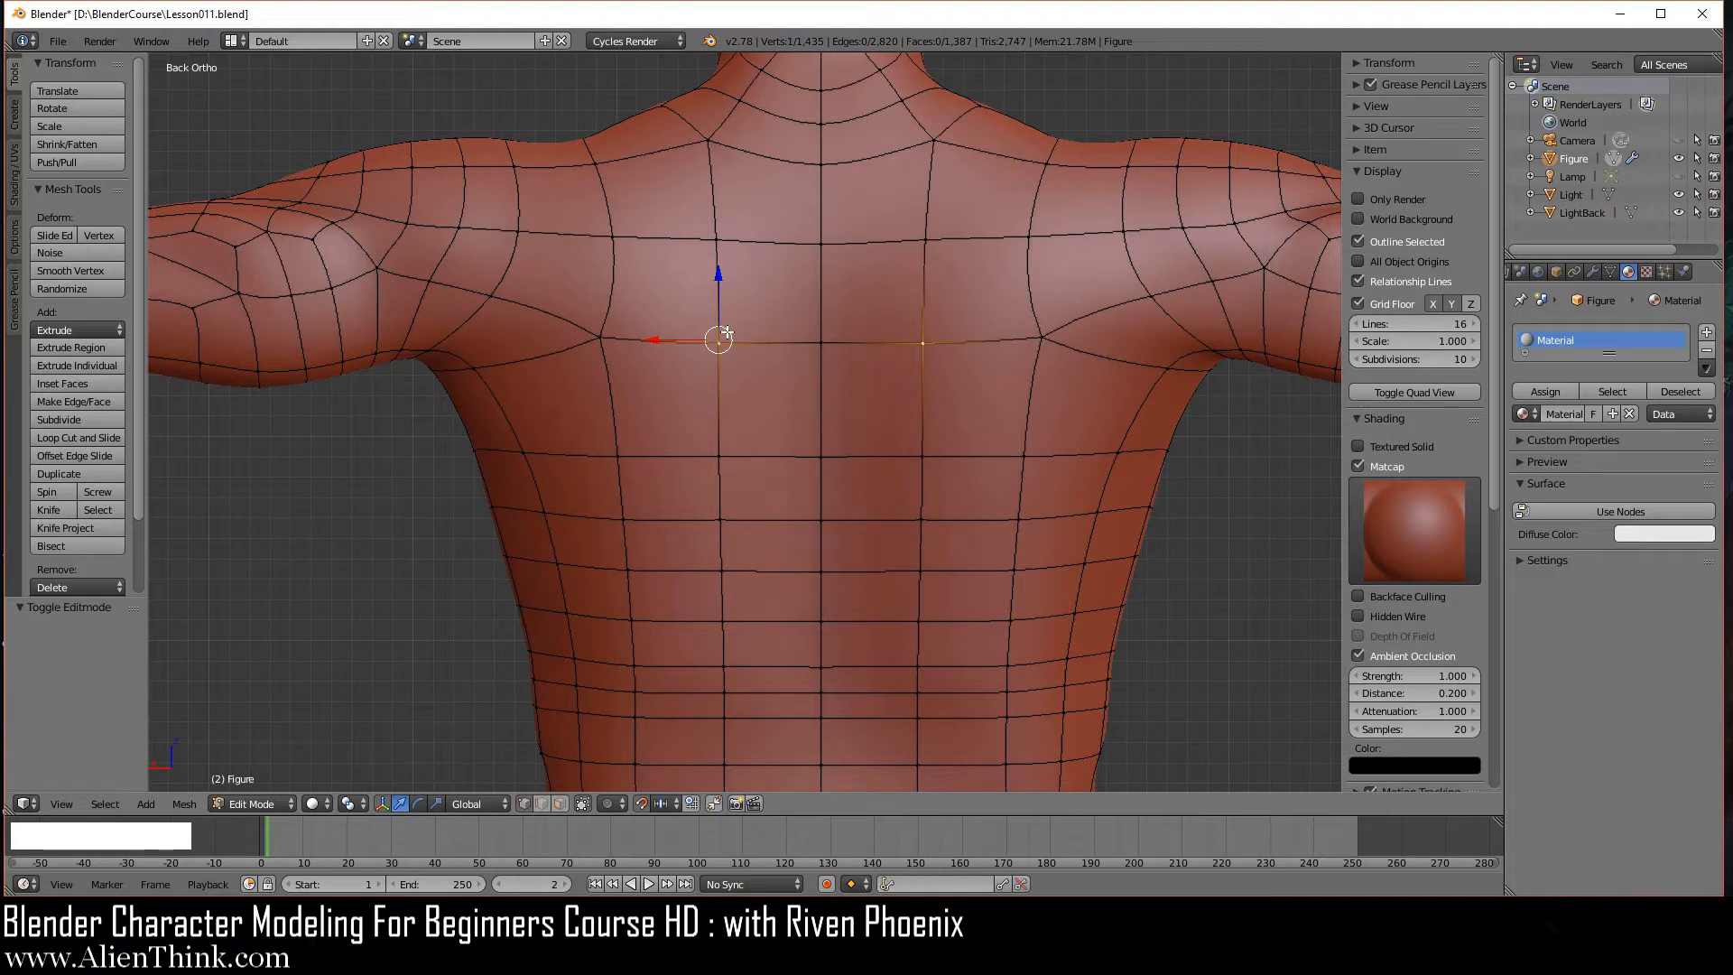
# - Turn off ambient occlusion and close the viewport properties region
pyautogui.click(1358, 655)
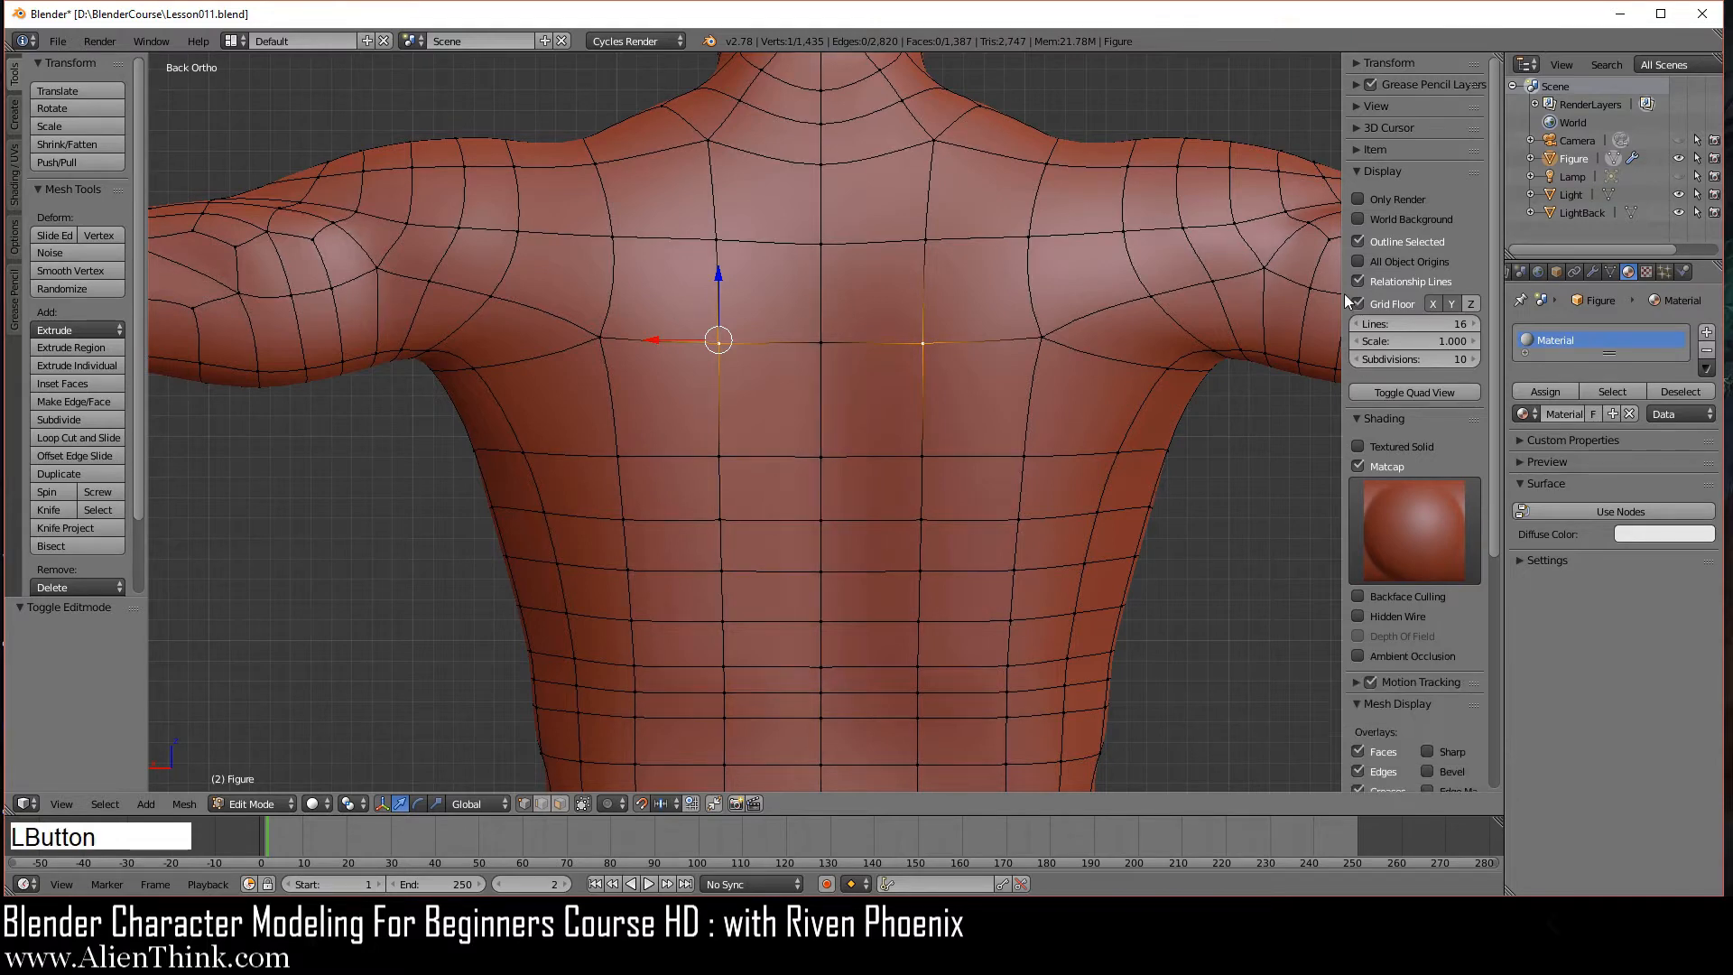
pyautogui.moveTo(1345, 294); pyautogui.dragTo(1491, 275)
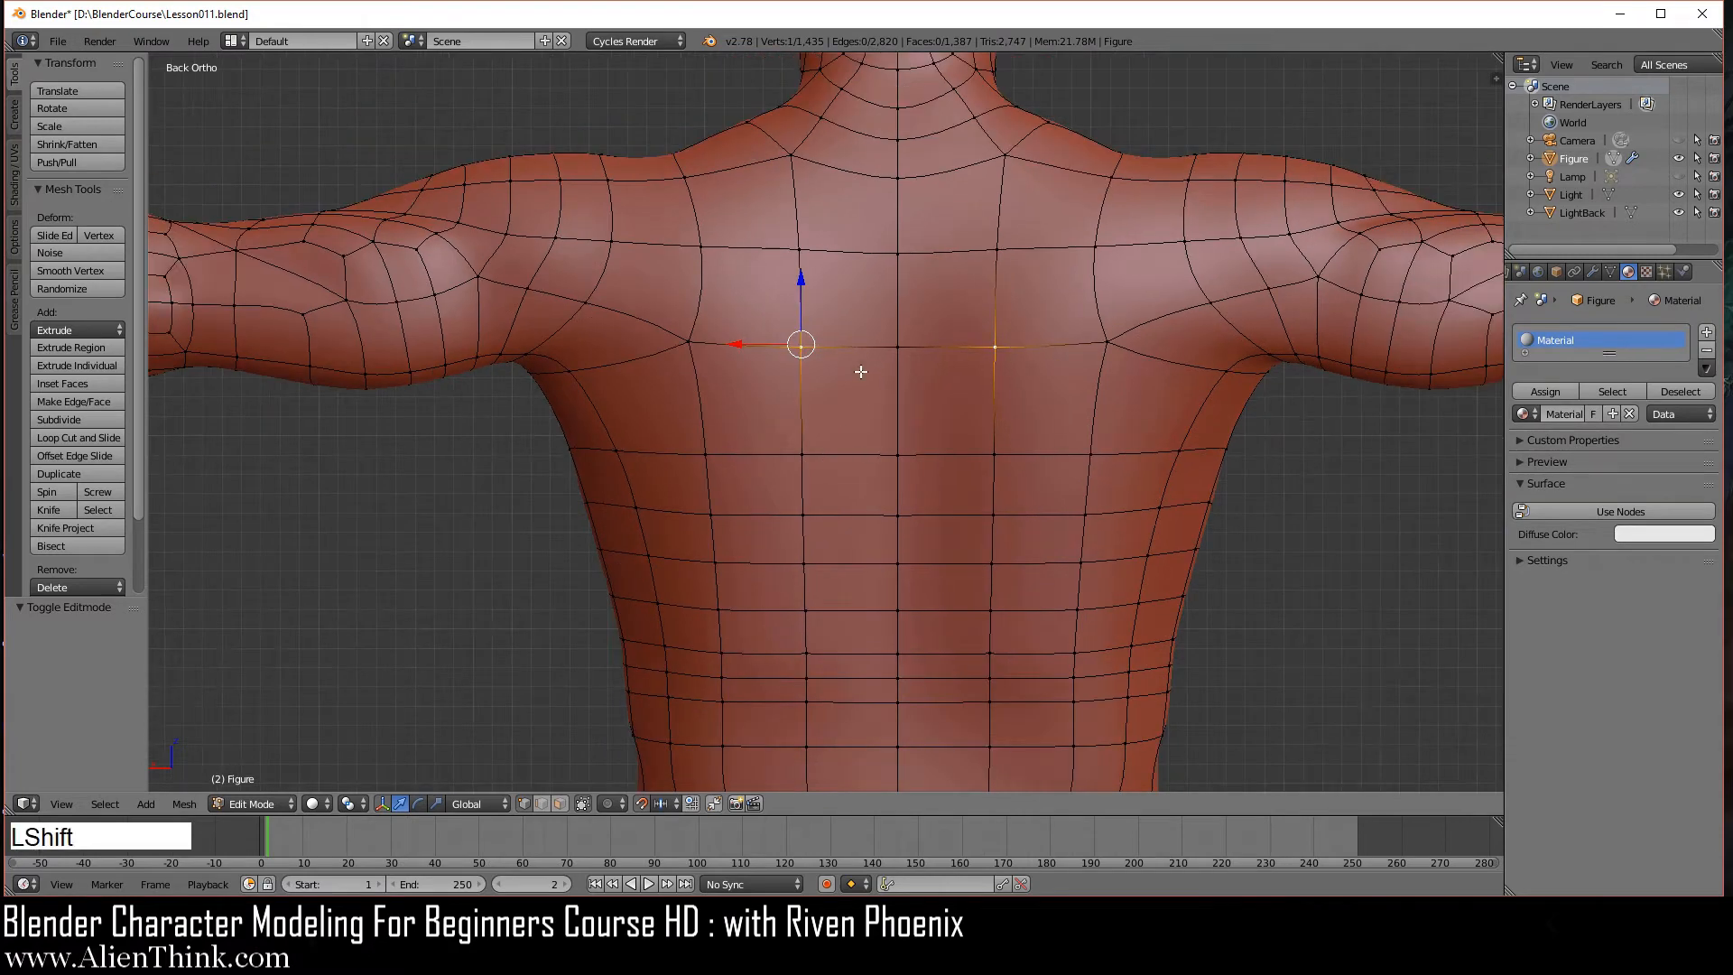
# - In edge select mode, rotate the vertical edge above the shoulder blade clockwise twice
pyautogui.keyDown('shift'); pyautogui.moveTo(858, 451); pyautogui.dragTo(878, 527, button='middle'); pyautogui.keyUp('shift')
pyautogui.scroll(1, 829, 480)
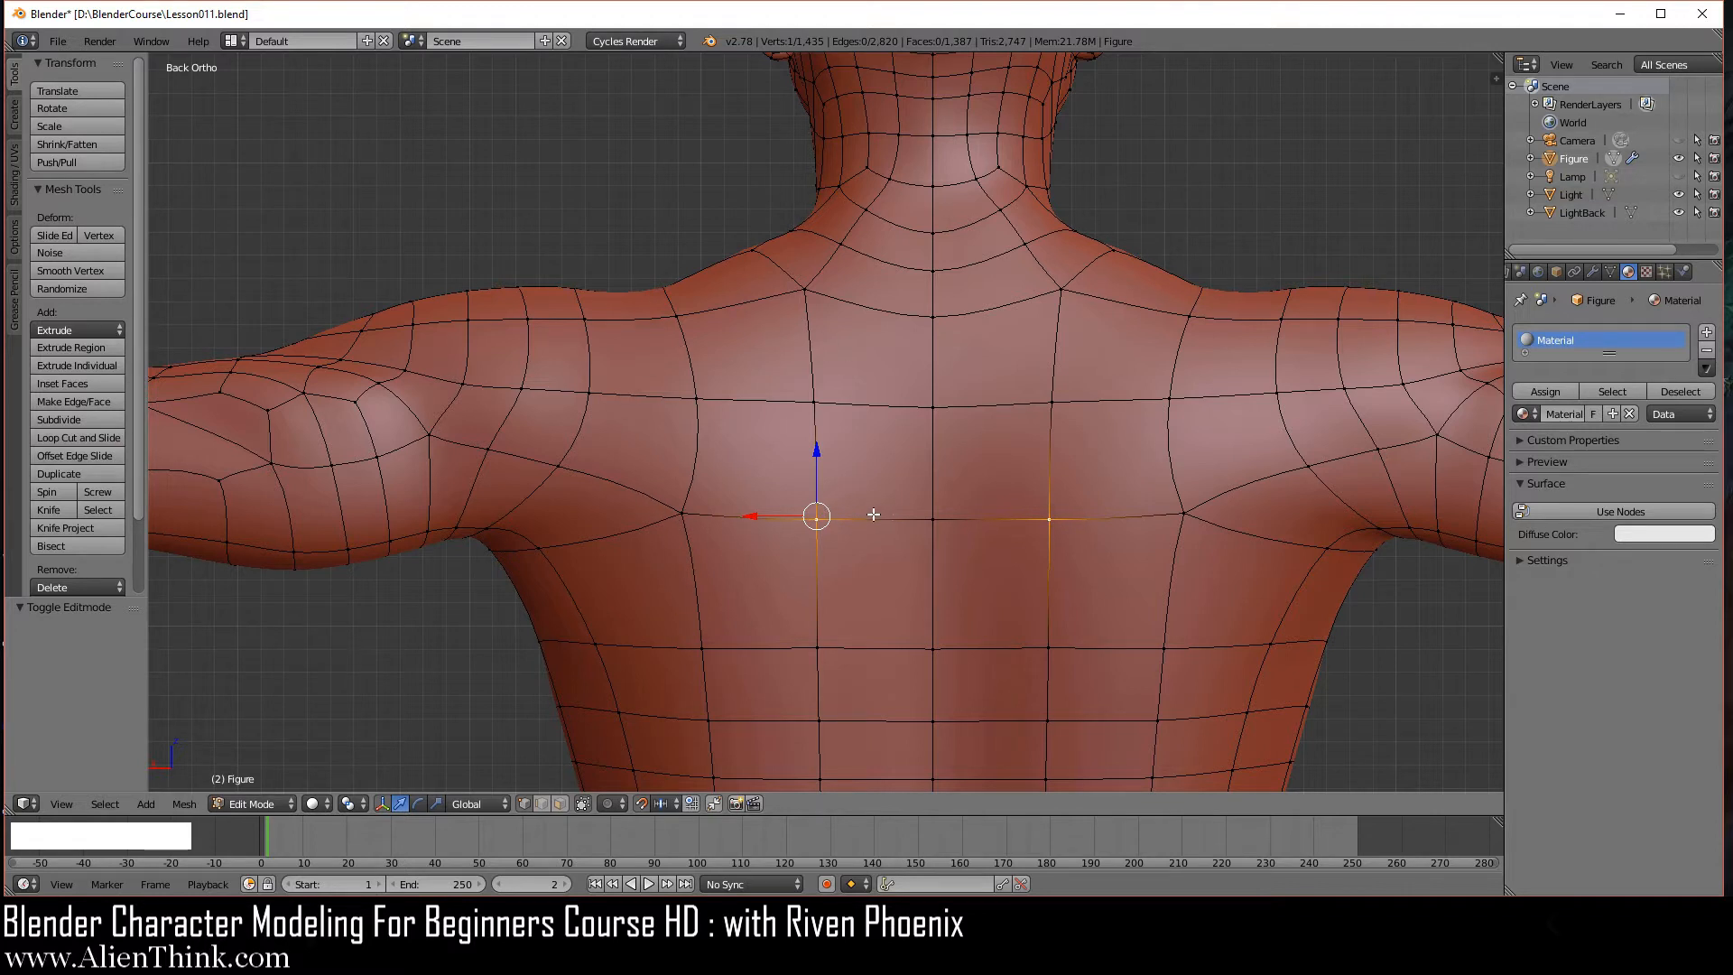
pyautogui.click(542, 804)
pyautogui.scroll(1, 710, 462)
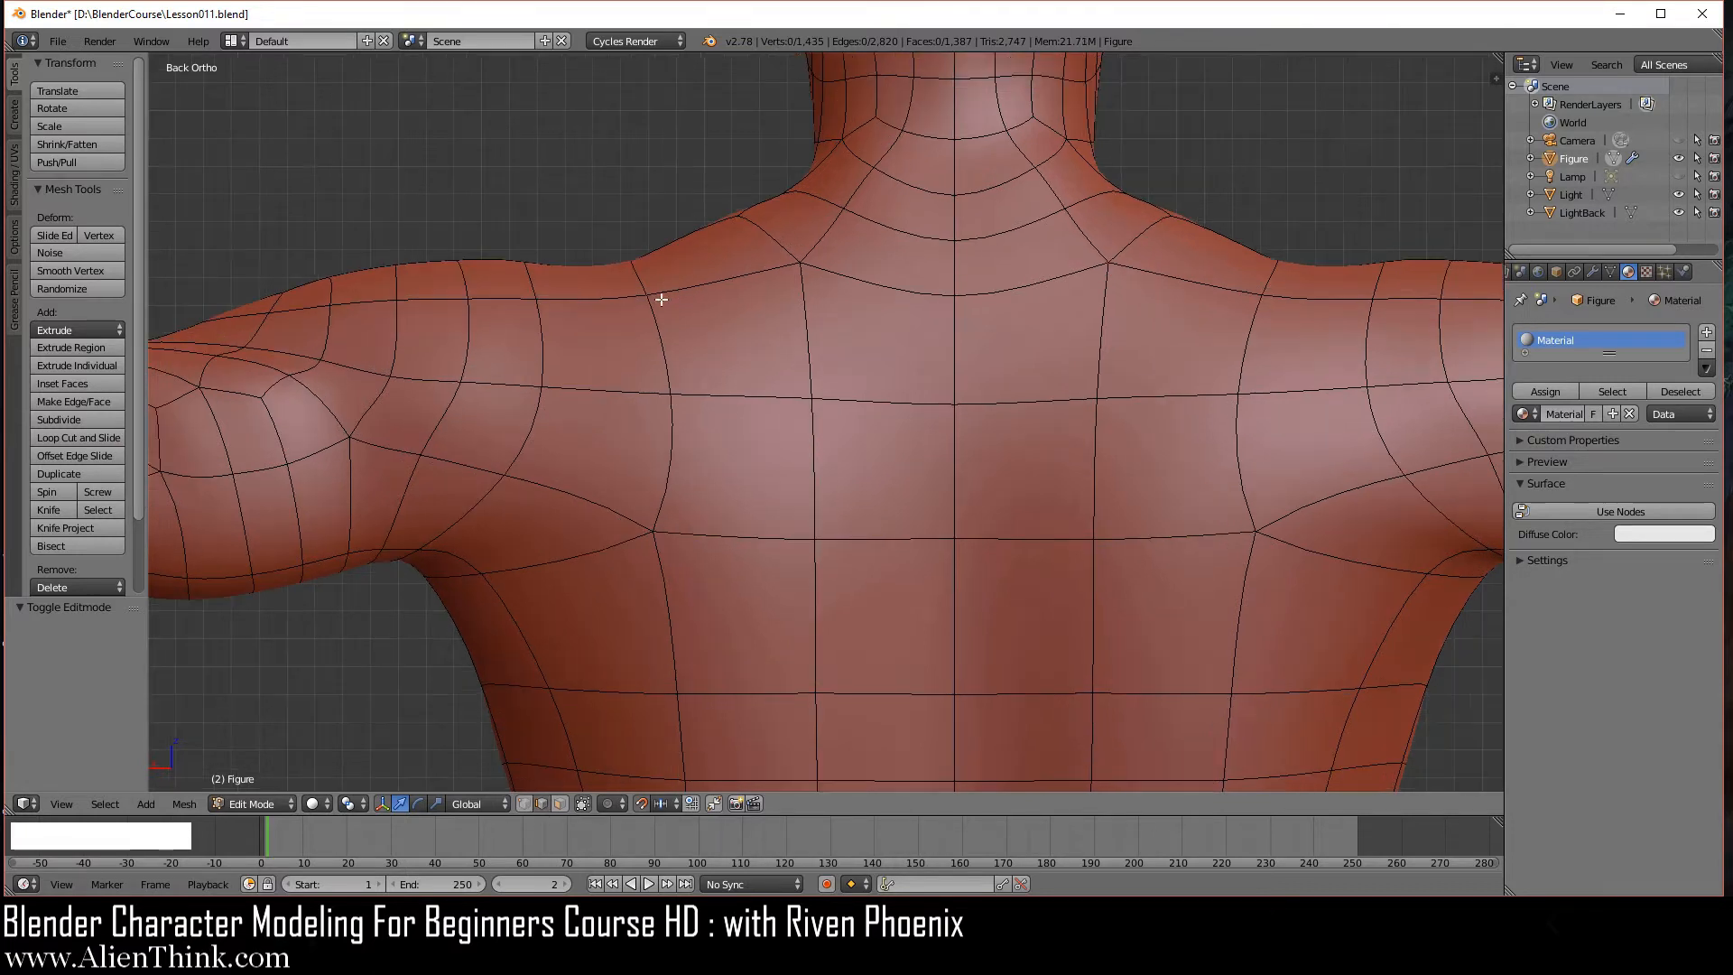
pyautogui.rightClick(660, 331)
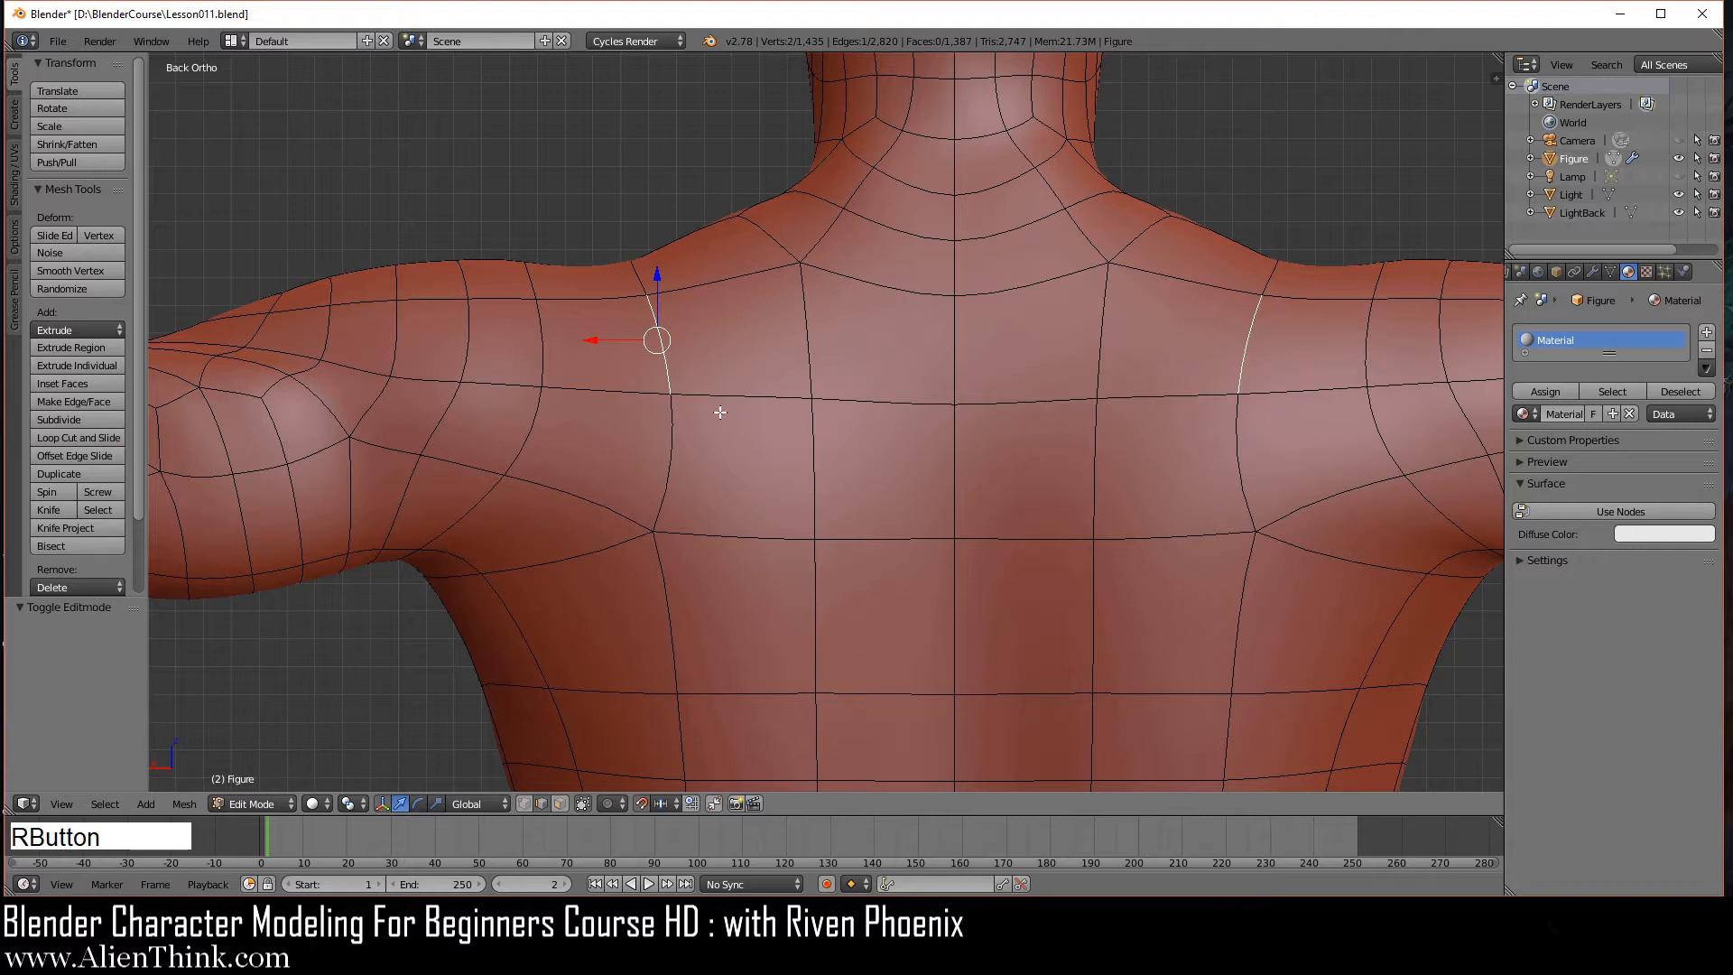
pyautogui.hotkey('ctrl', 'a')
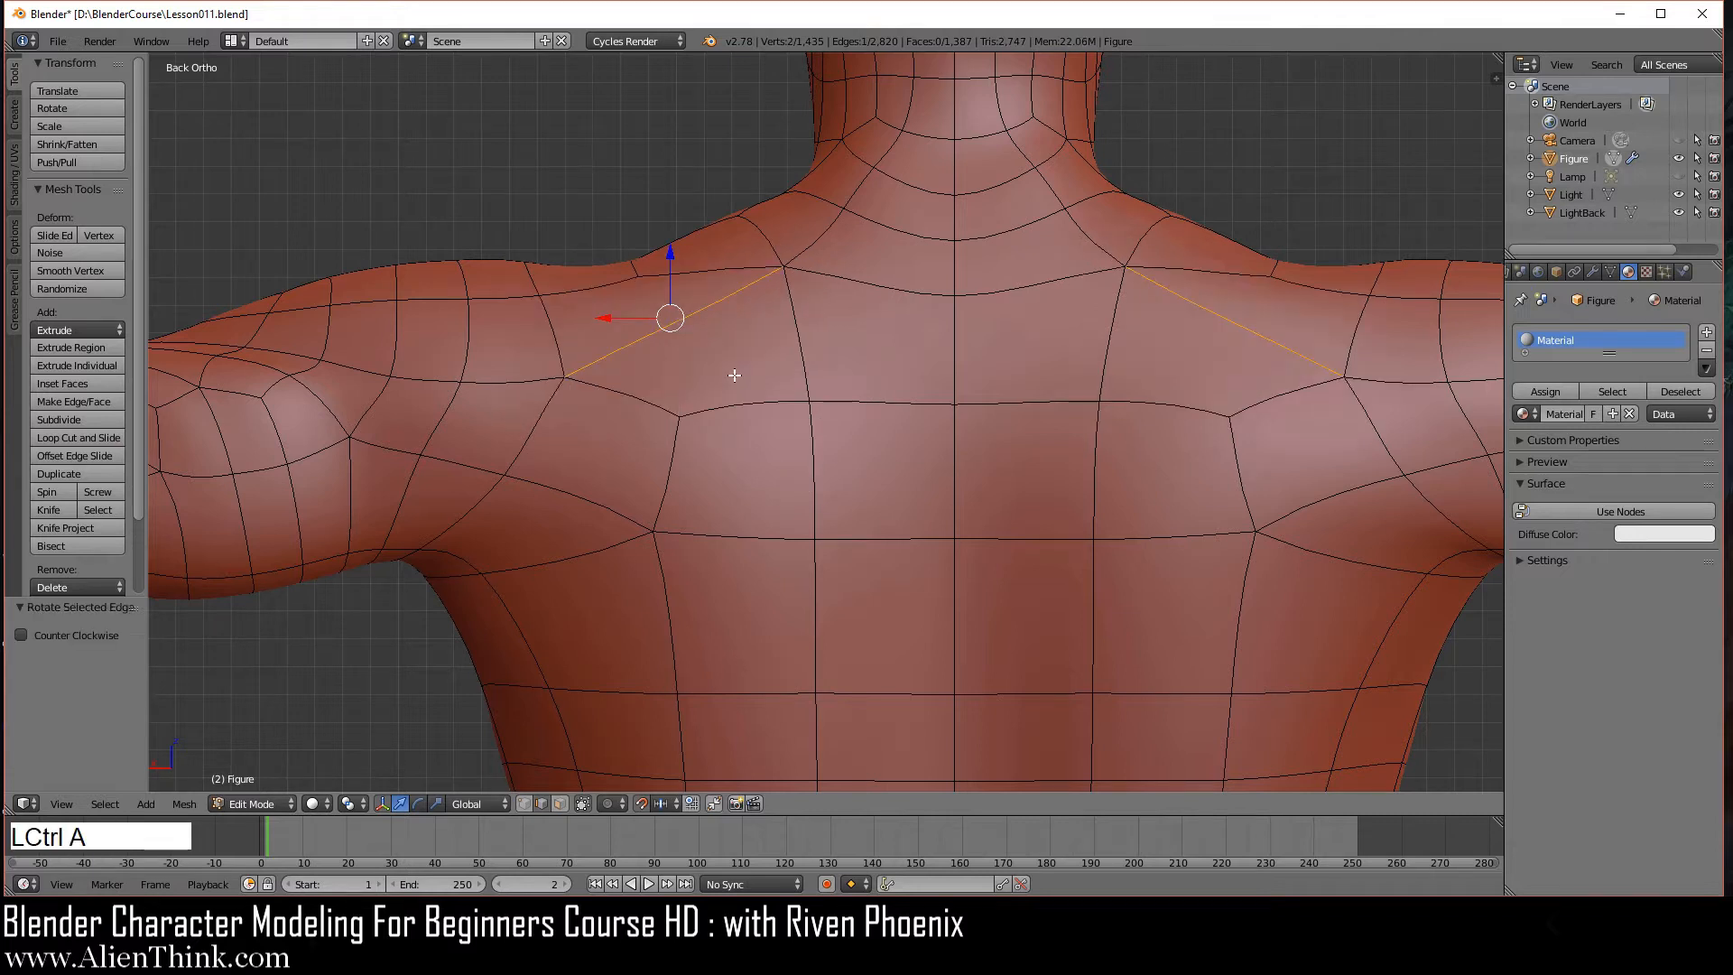
pyautogui.hotkey('ctrl', 'a')
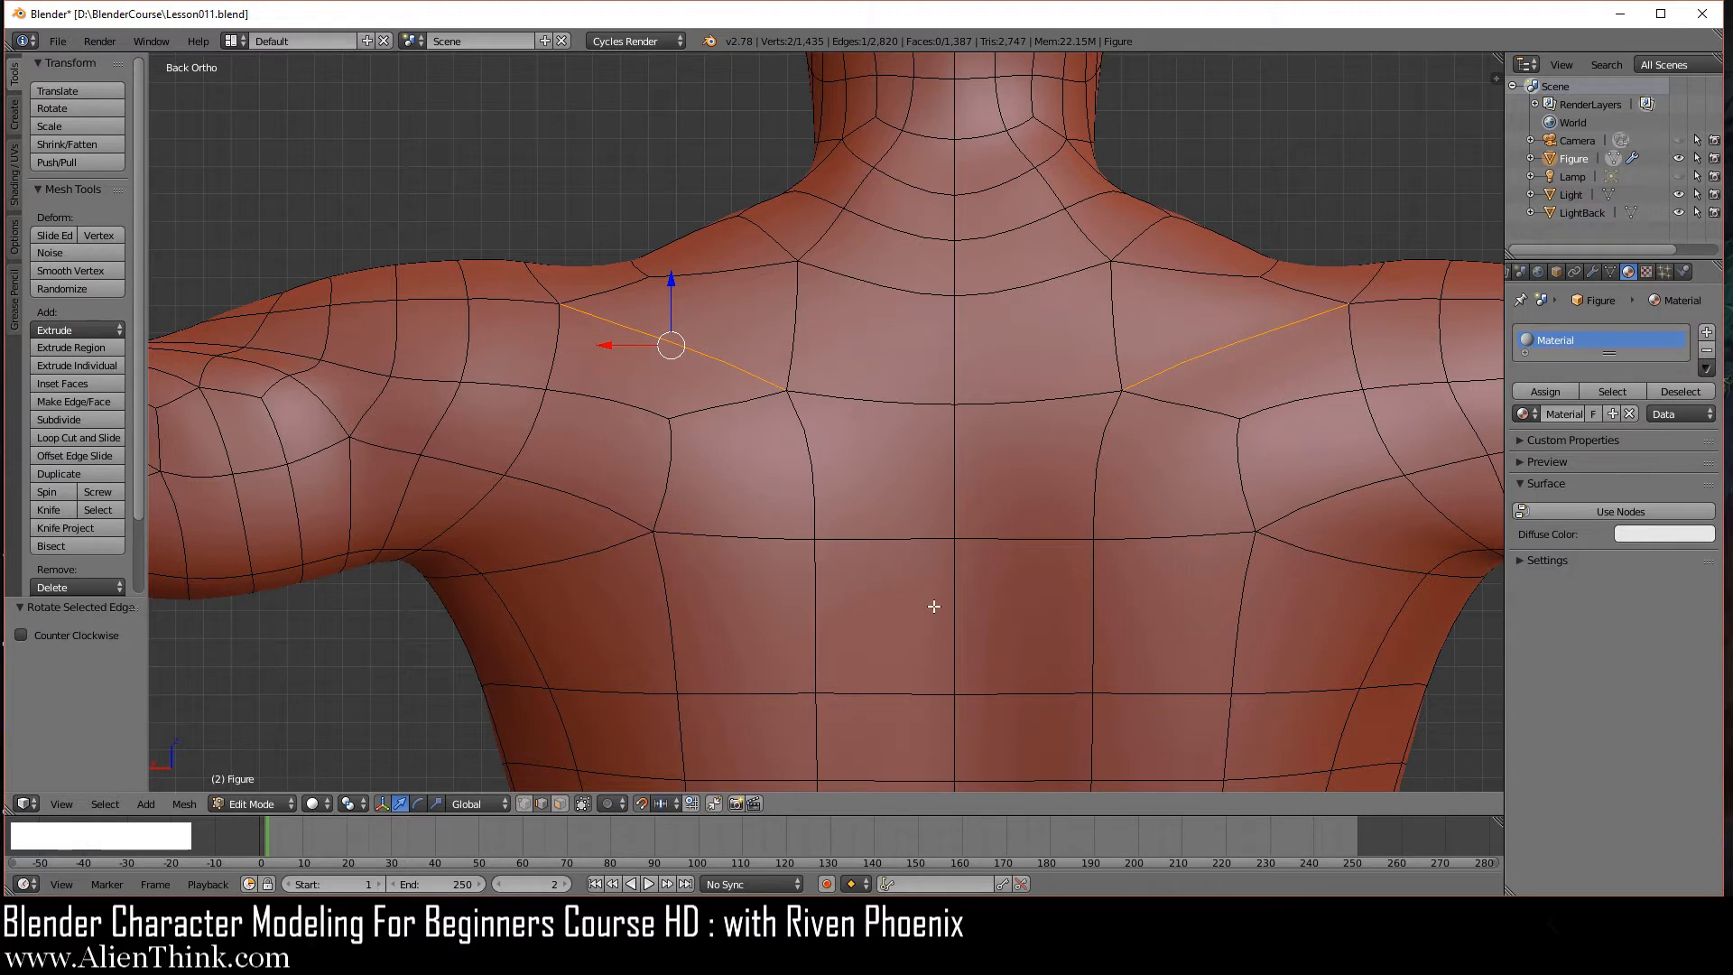
# - Rotate the short edge on top of the shoulder, beside the rotated back edge, clockwise twice
pyautogui.rightClick(539, 280)
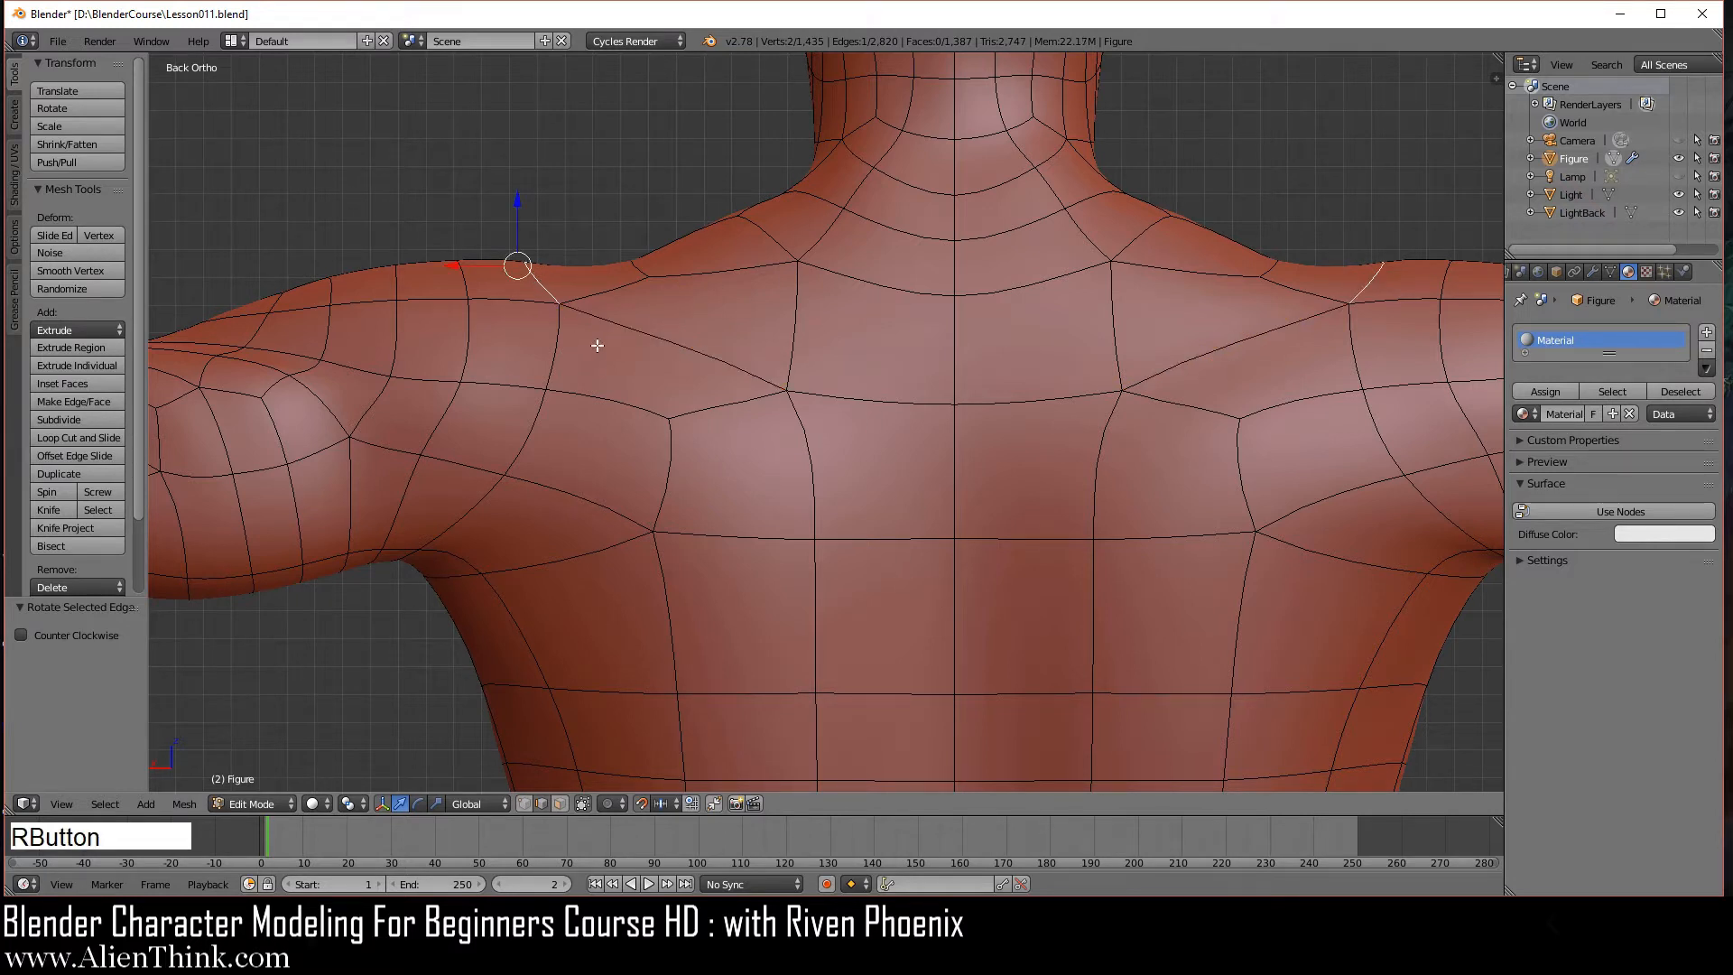
pyautogui.press('ctrl')
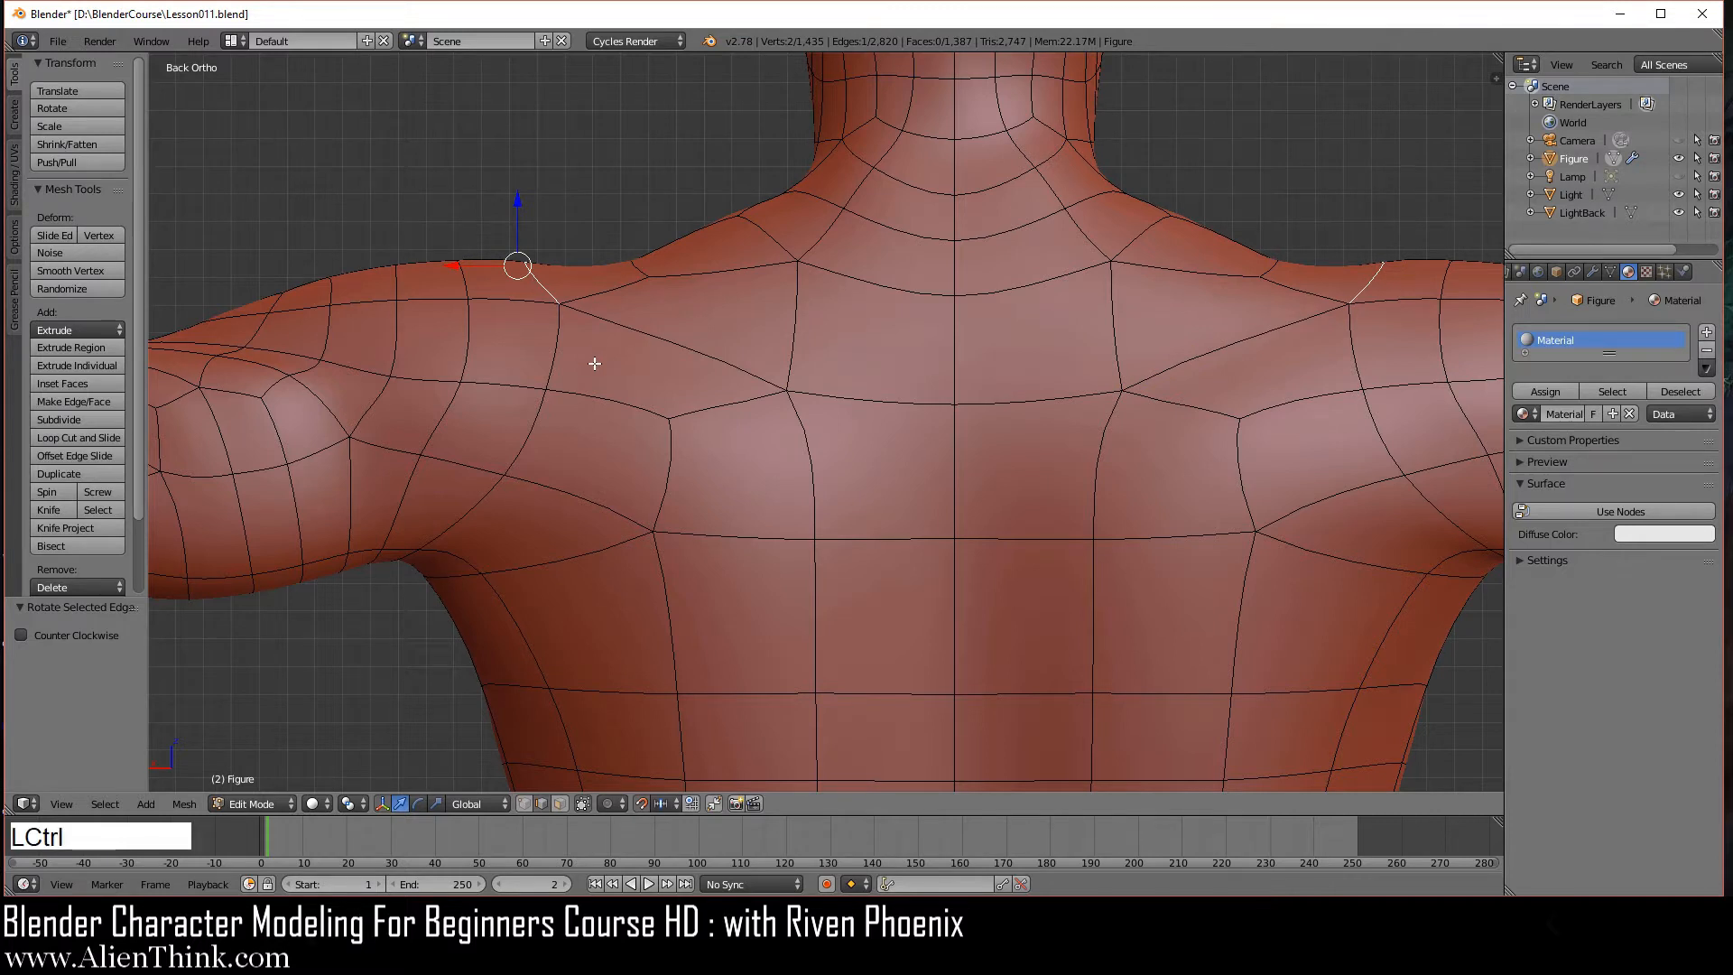
pyautogui.hotkey('ctrl', 'a')
pyautogui.hotkey('ctrl', 'a')
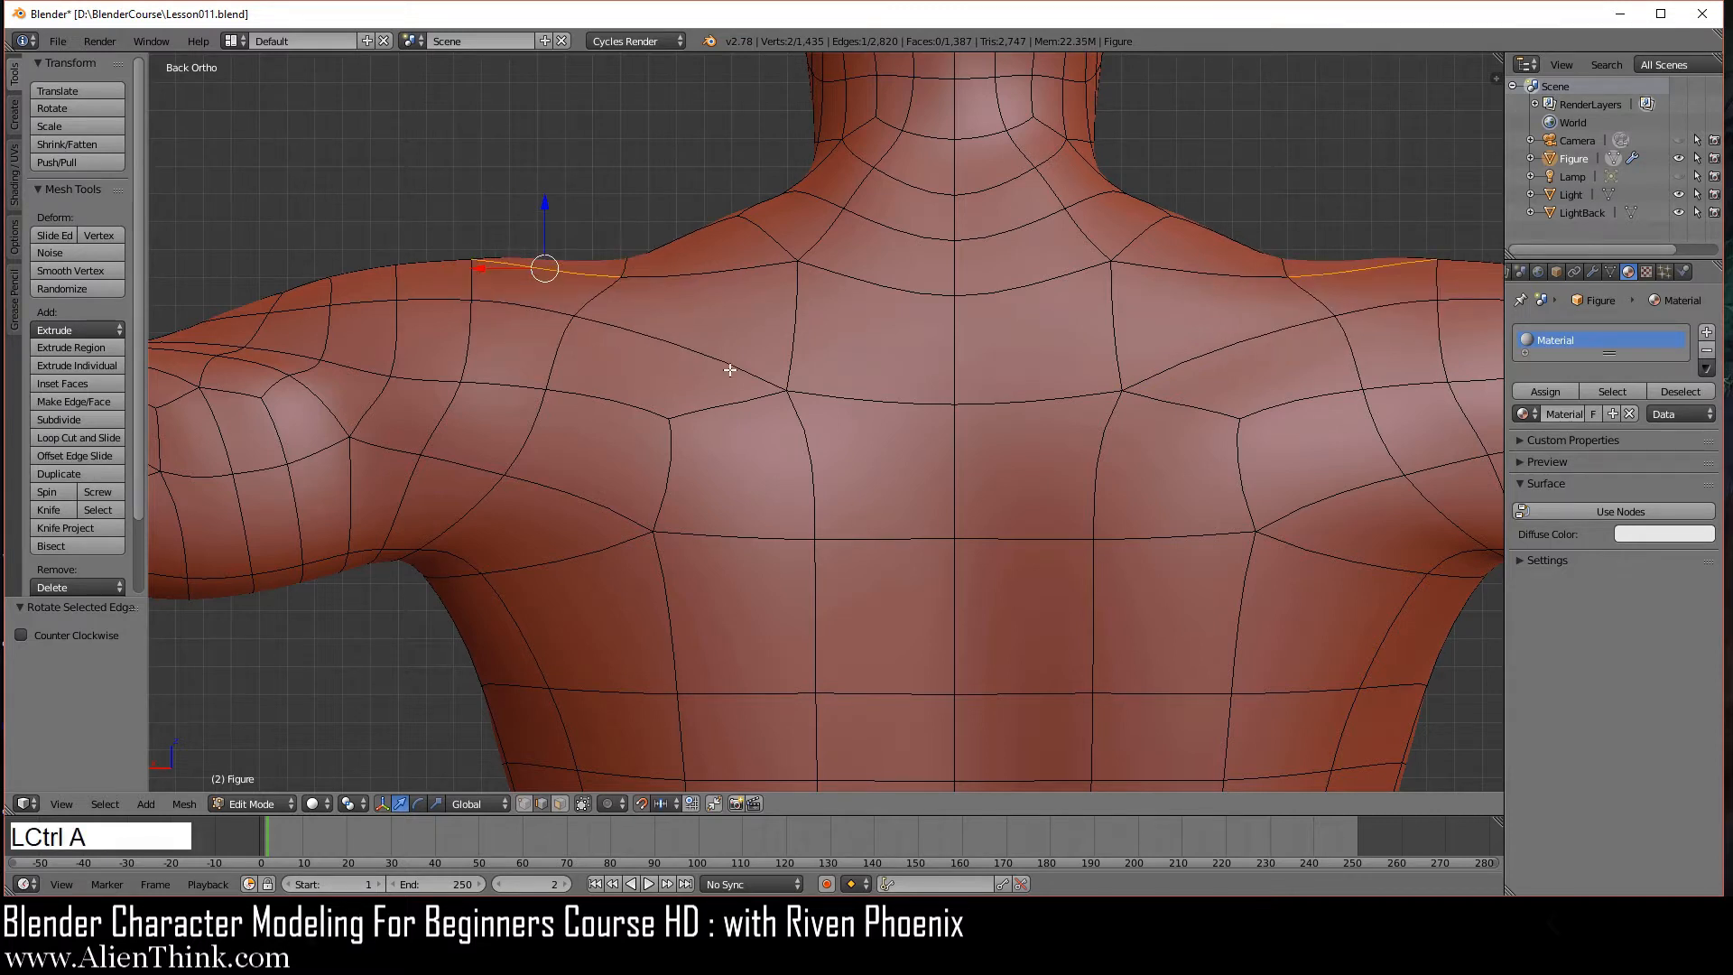
# - In vertex select mode, connect the vertex behind the shoulder to the one on top of it with a vertex path
pyautogui.press('shift')
pyautogui.keyDown('shift'); pyautogui.moveTo(684, 370); pyautogui.dragTo(829, 509, button='middle'); pyautogui.keyUp('shift')
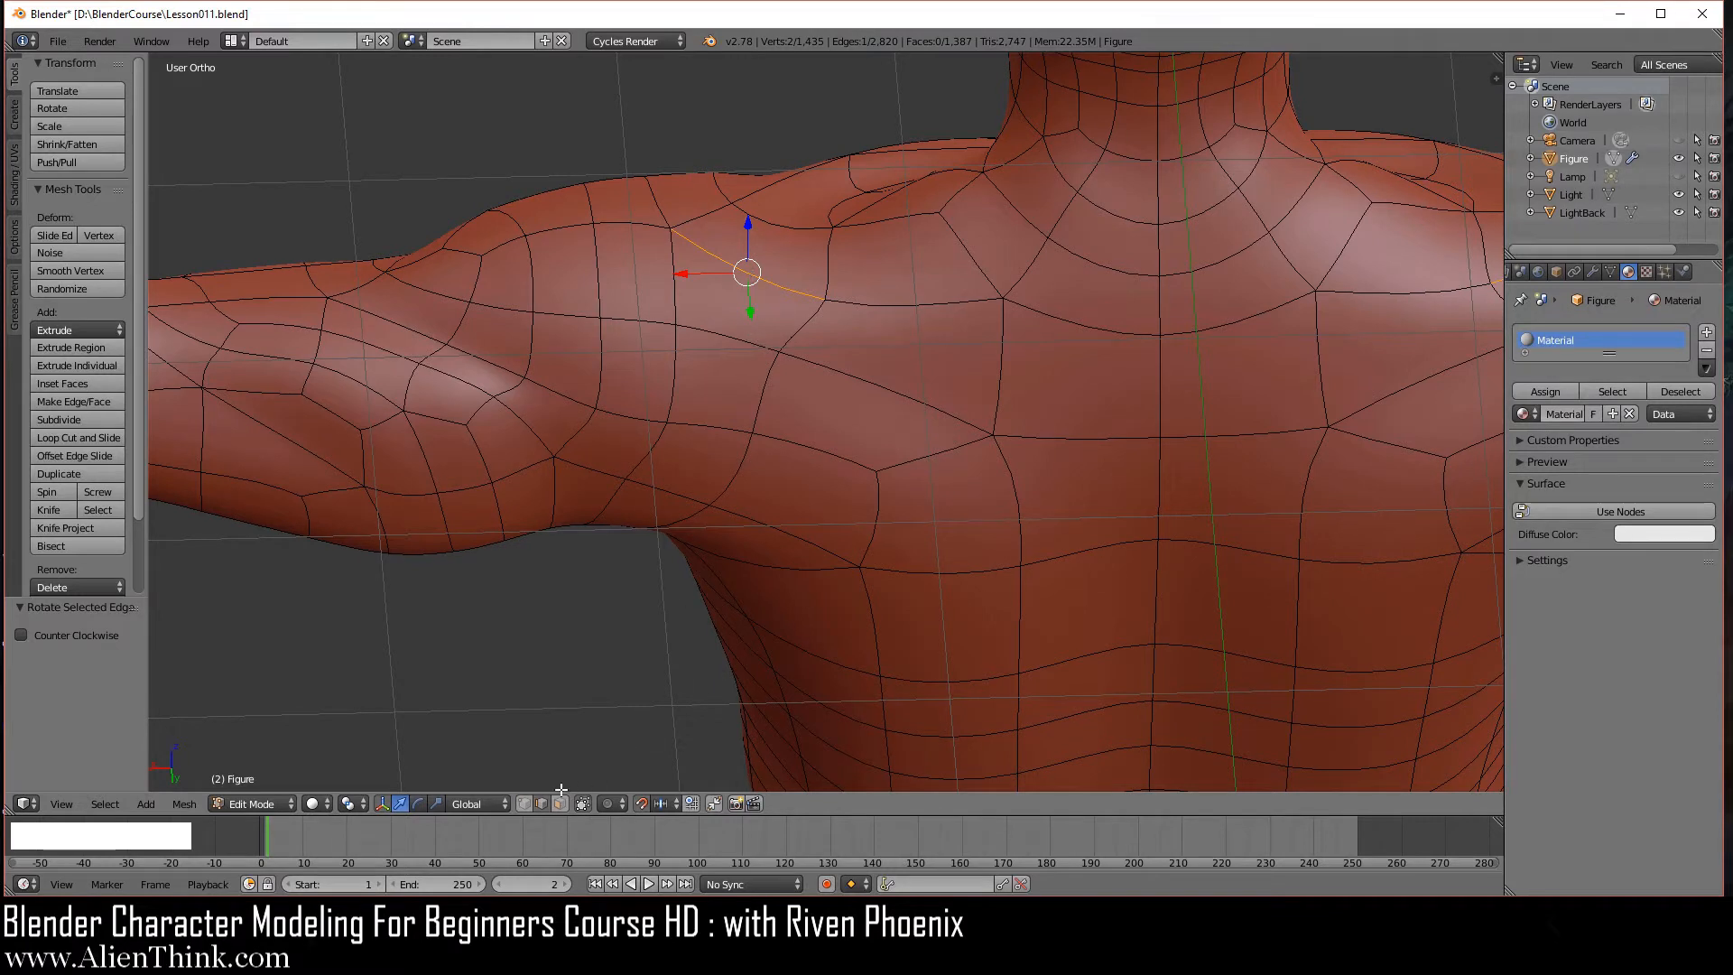
pyautogui.click(523, 803)
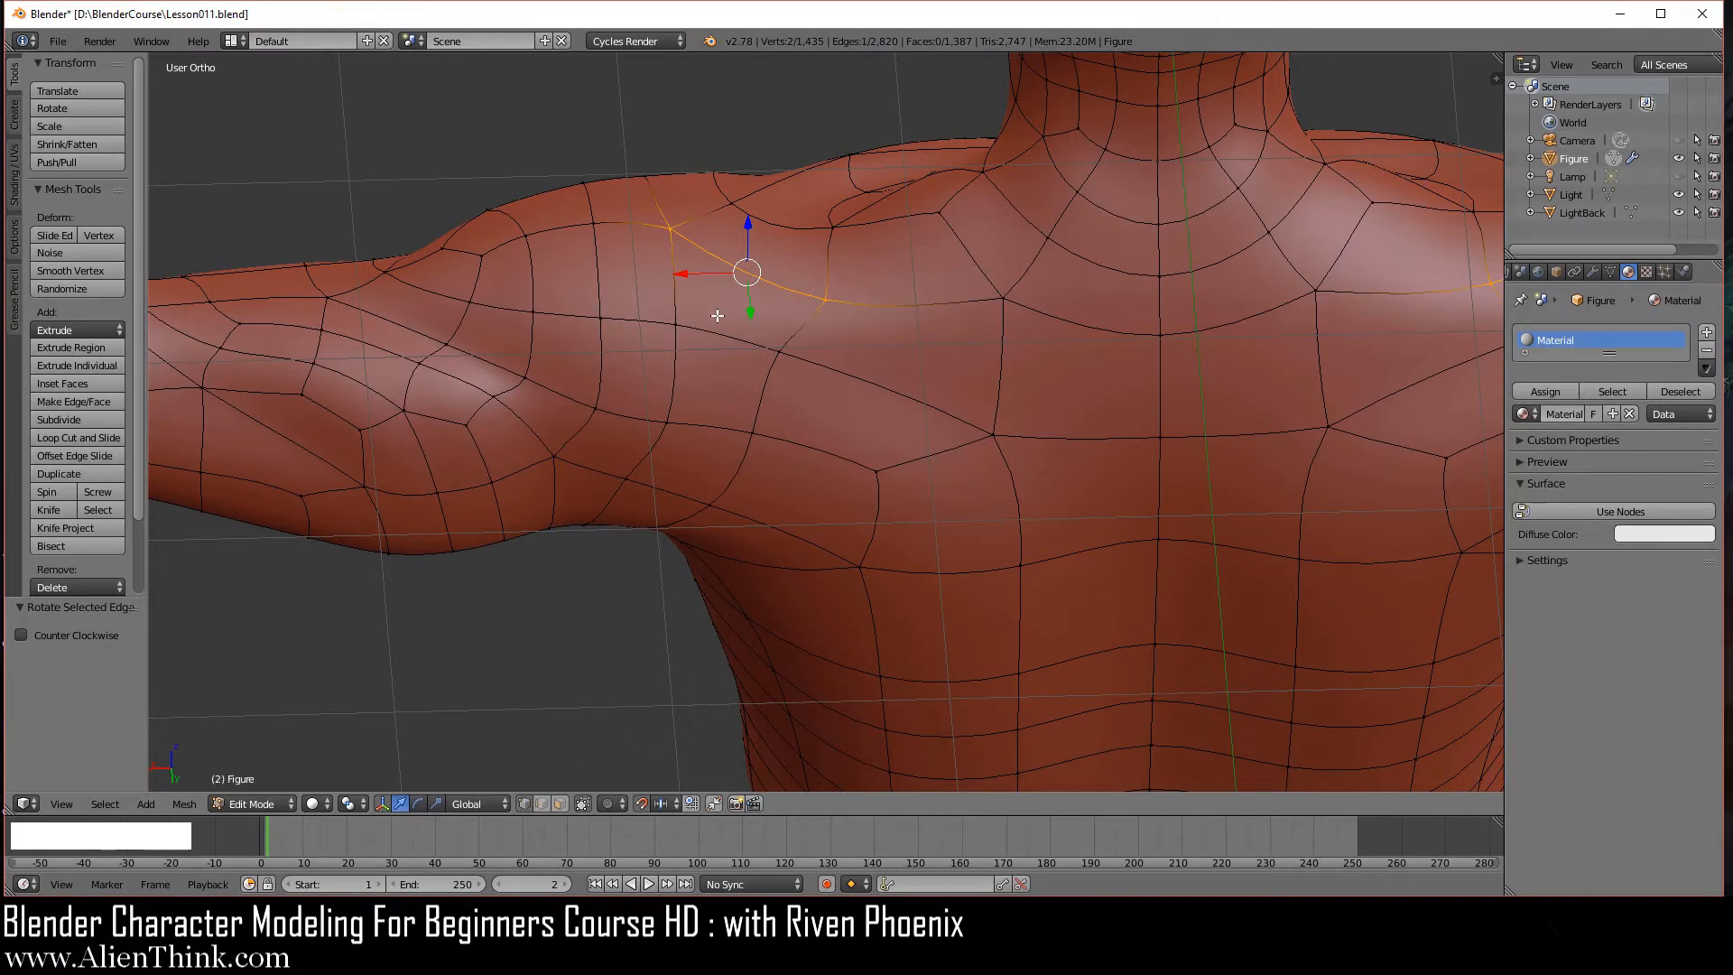
pyautogui.rightClick(776, 346)
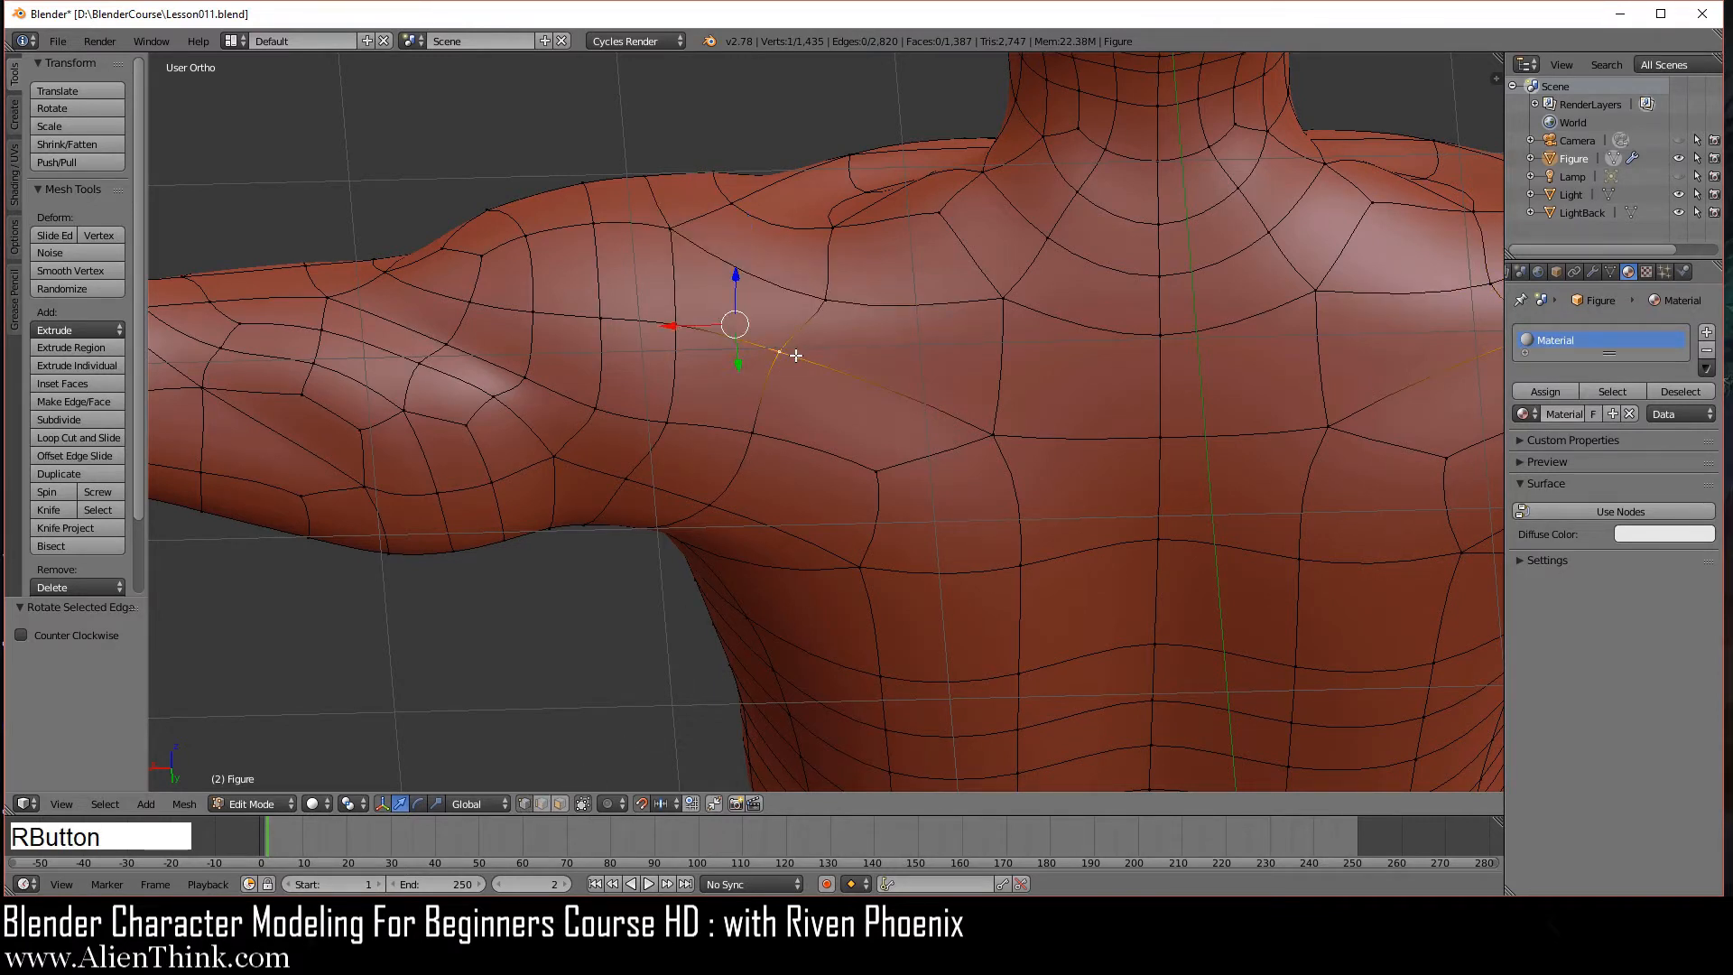
pyautogui.keyDown('shift'); pyautogui.rightClick(731, 203); pyautogui.keyUp('shift')
pyautogui.press('j')
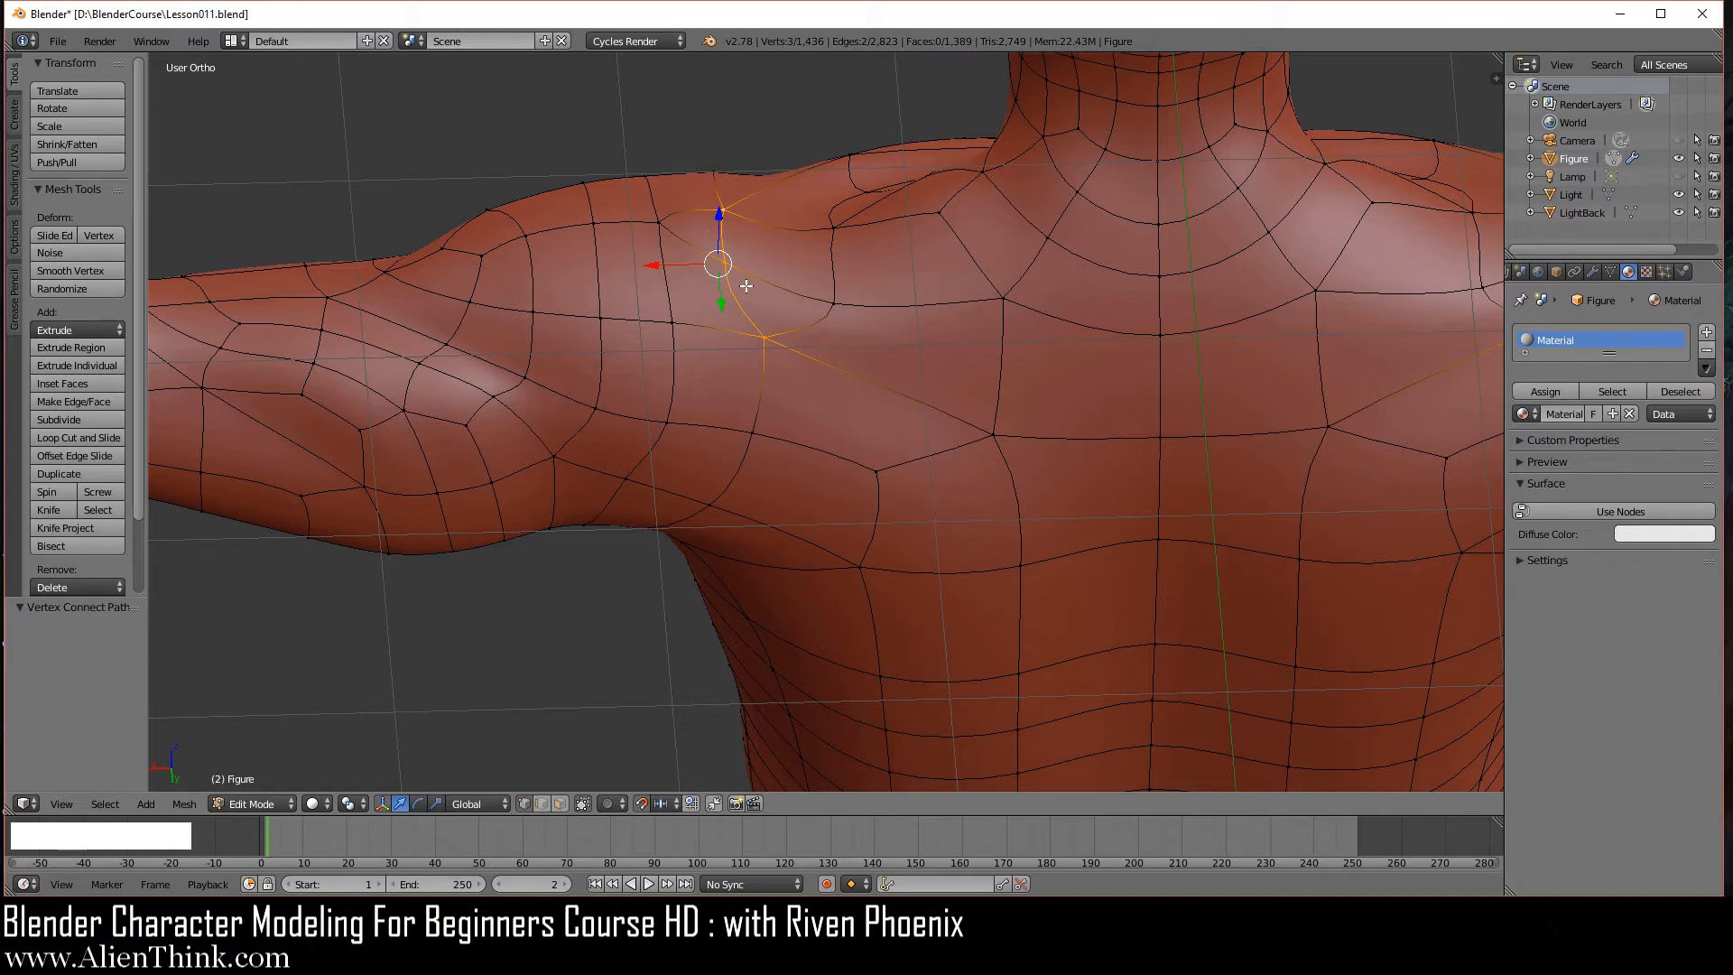
# - Connect the new shoulder vertex to the outer deltoid vertex with a path across the faces between them
pyautogui.rightClick(726, 264)
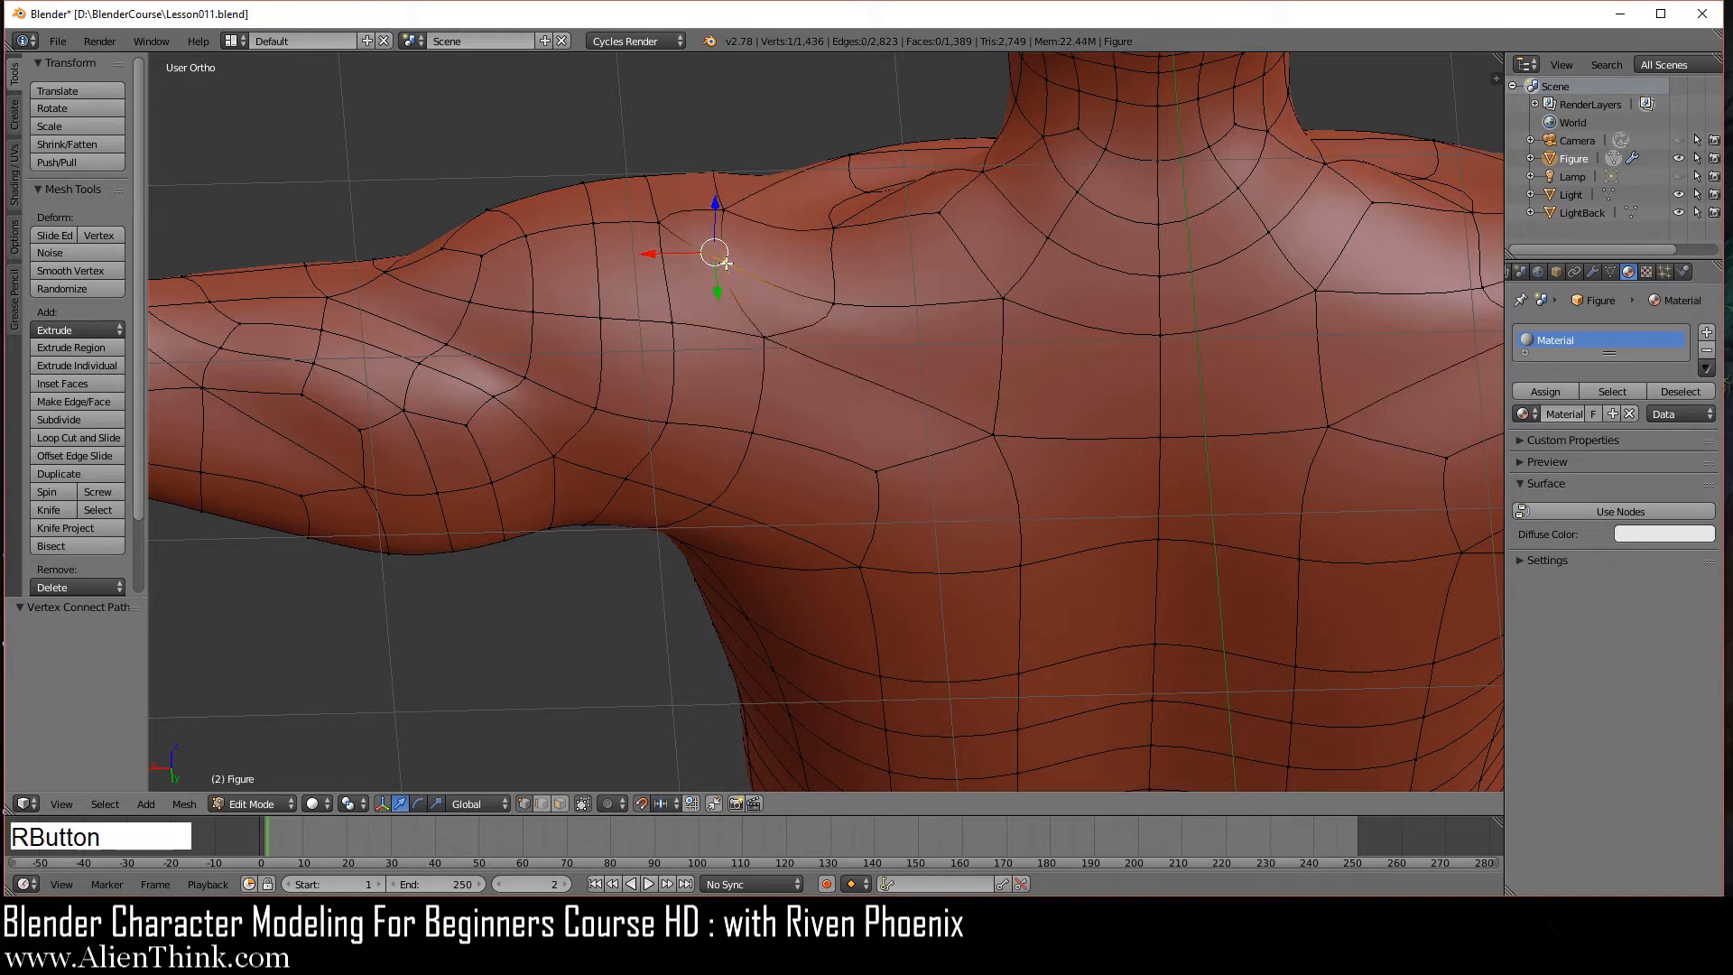
pyautogui.keyDown('shift'); pyautogui.rightClick(482, 257); pyautogui.keyUp('shift')
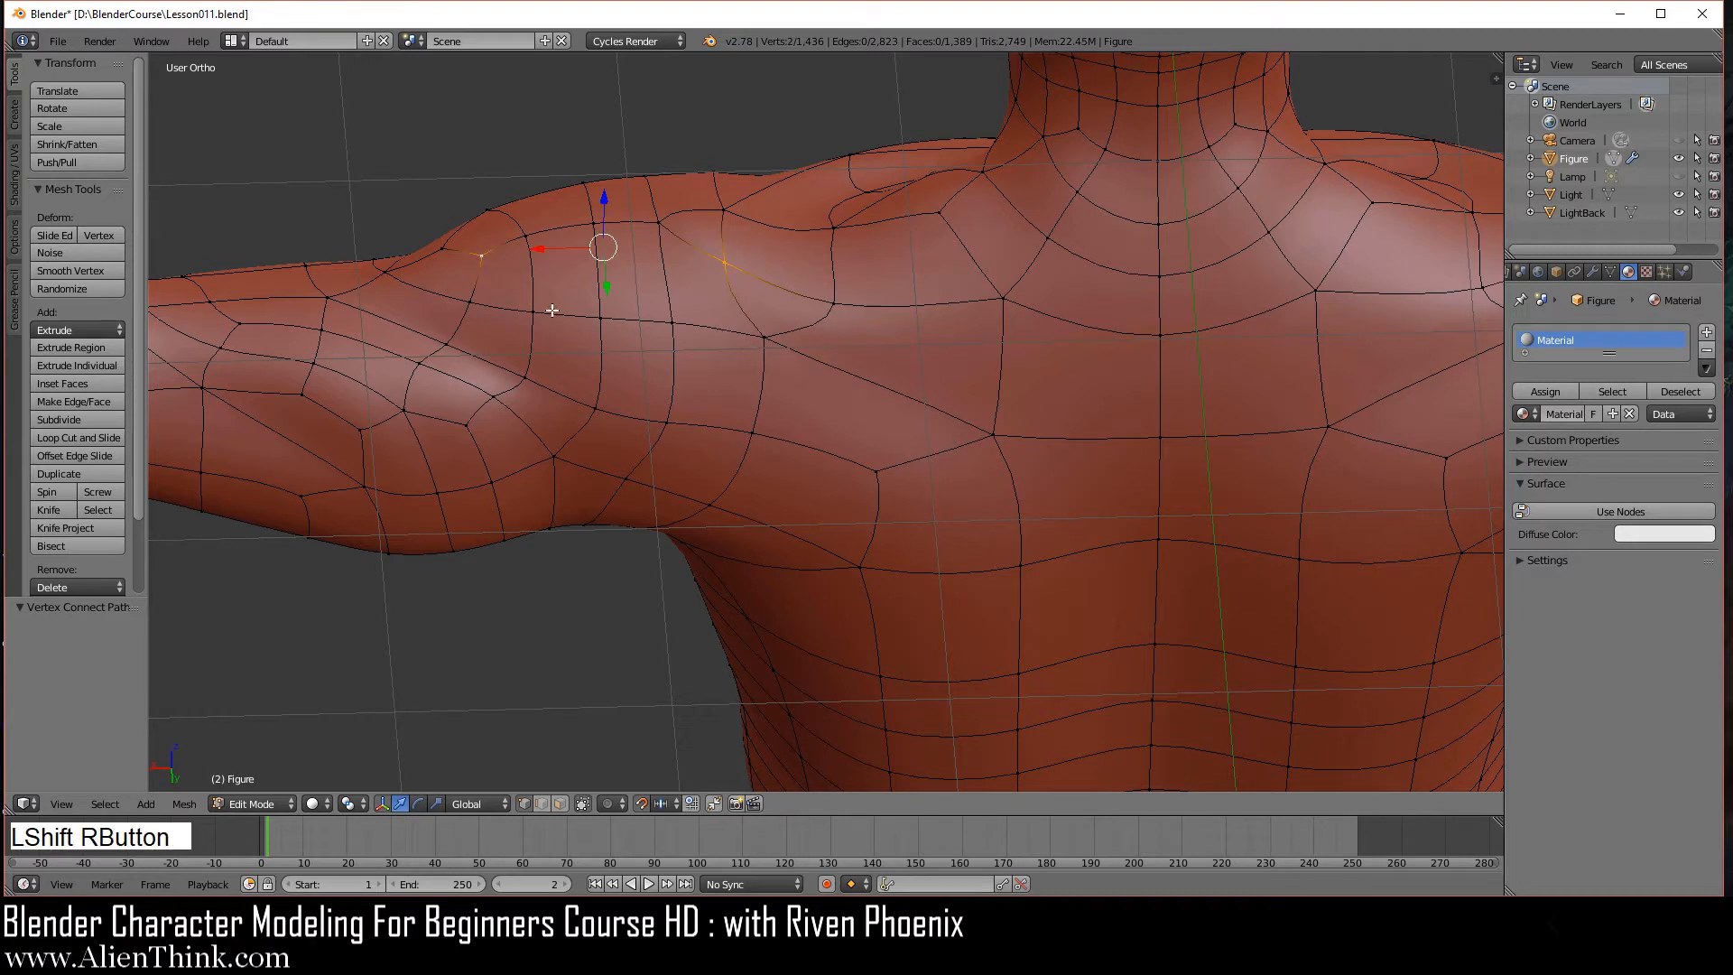
pyautogui.press('j')
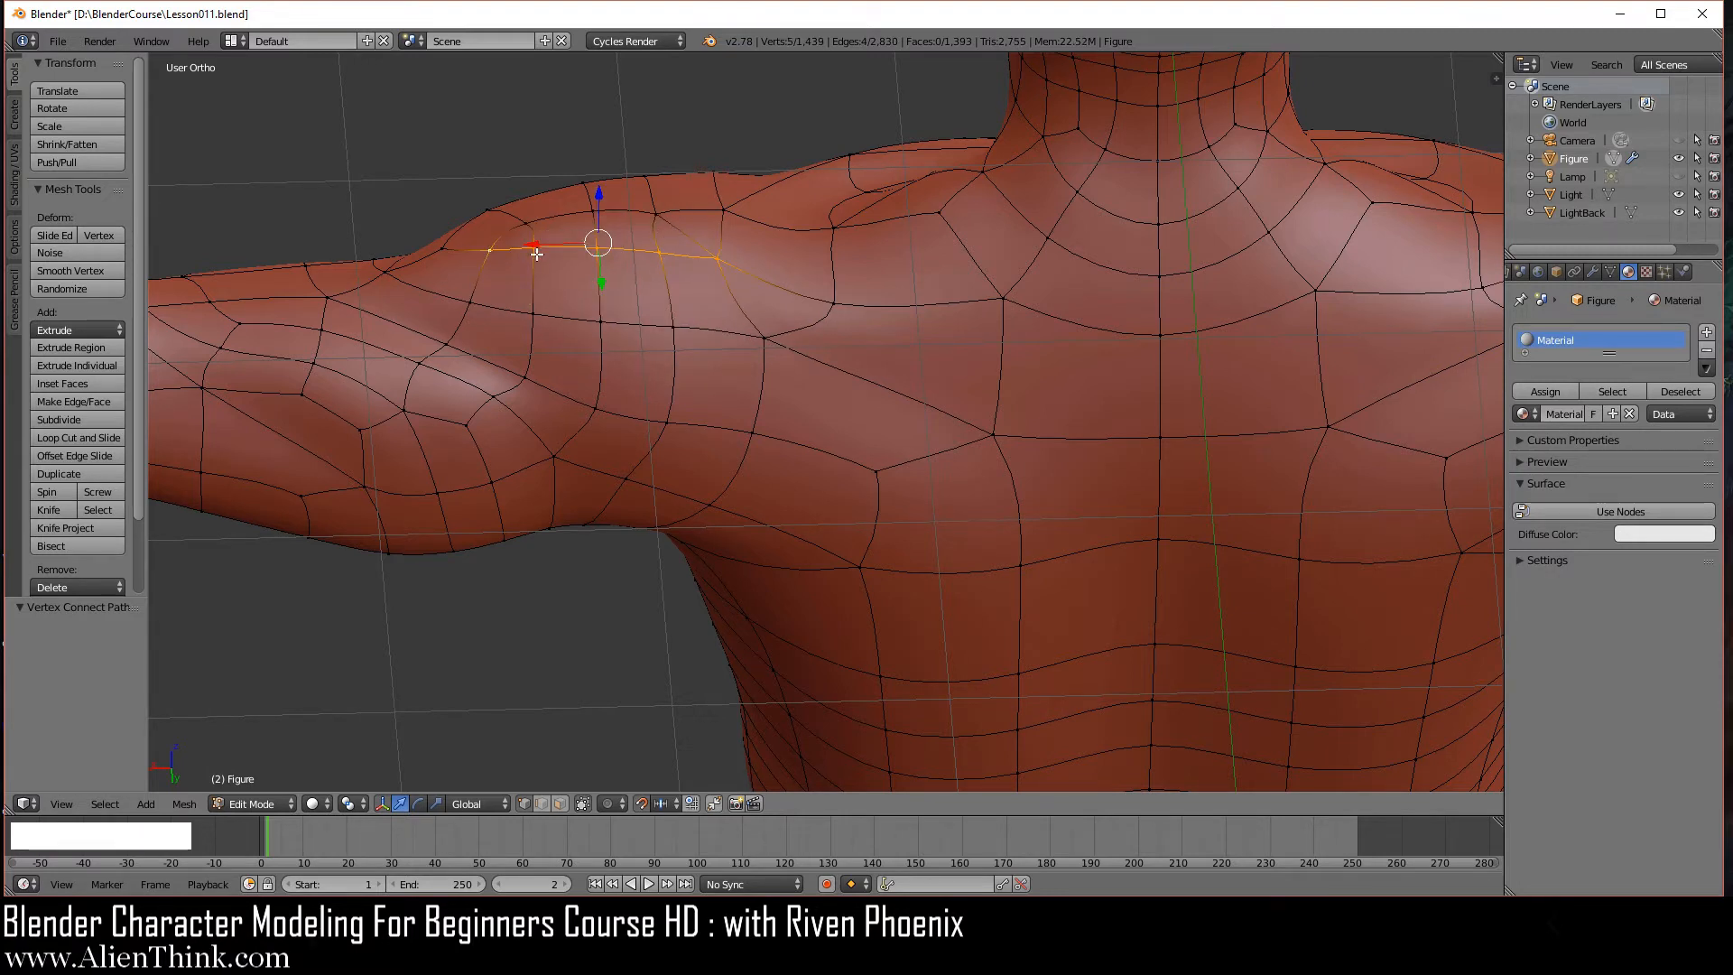
# - In edge select mode, lower the curved edge between the shoulder and the upper back by 0.2 along Z
pyautogui.moveTo(589, 286); pyautogui.dragTo(707, 436, button='middle')
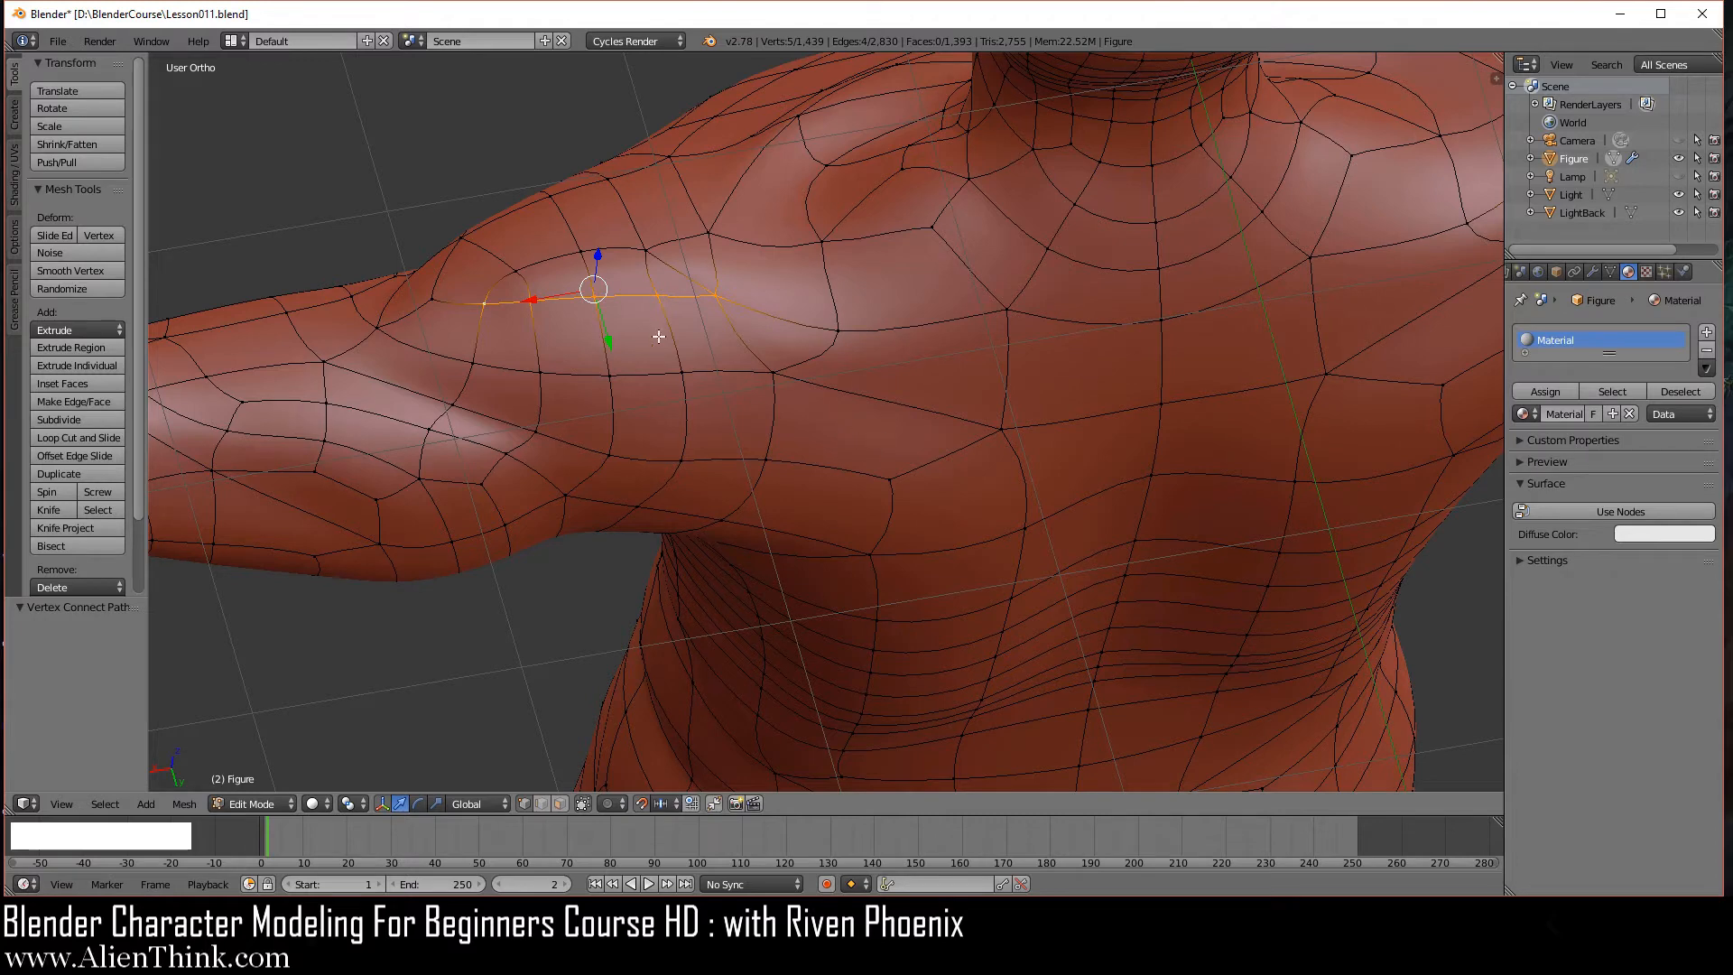
pyautogui.hotkey('ctrl', '1')
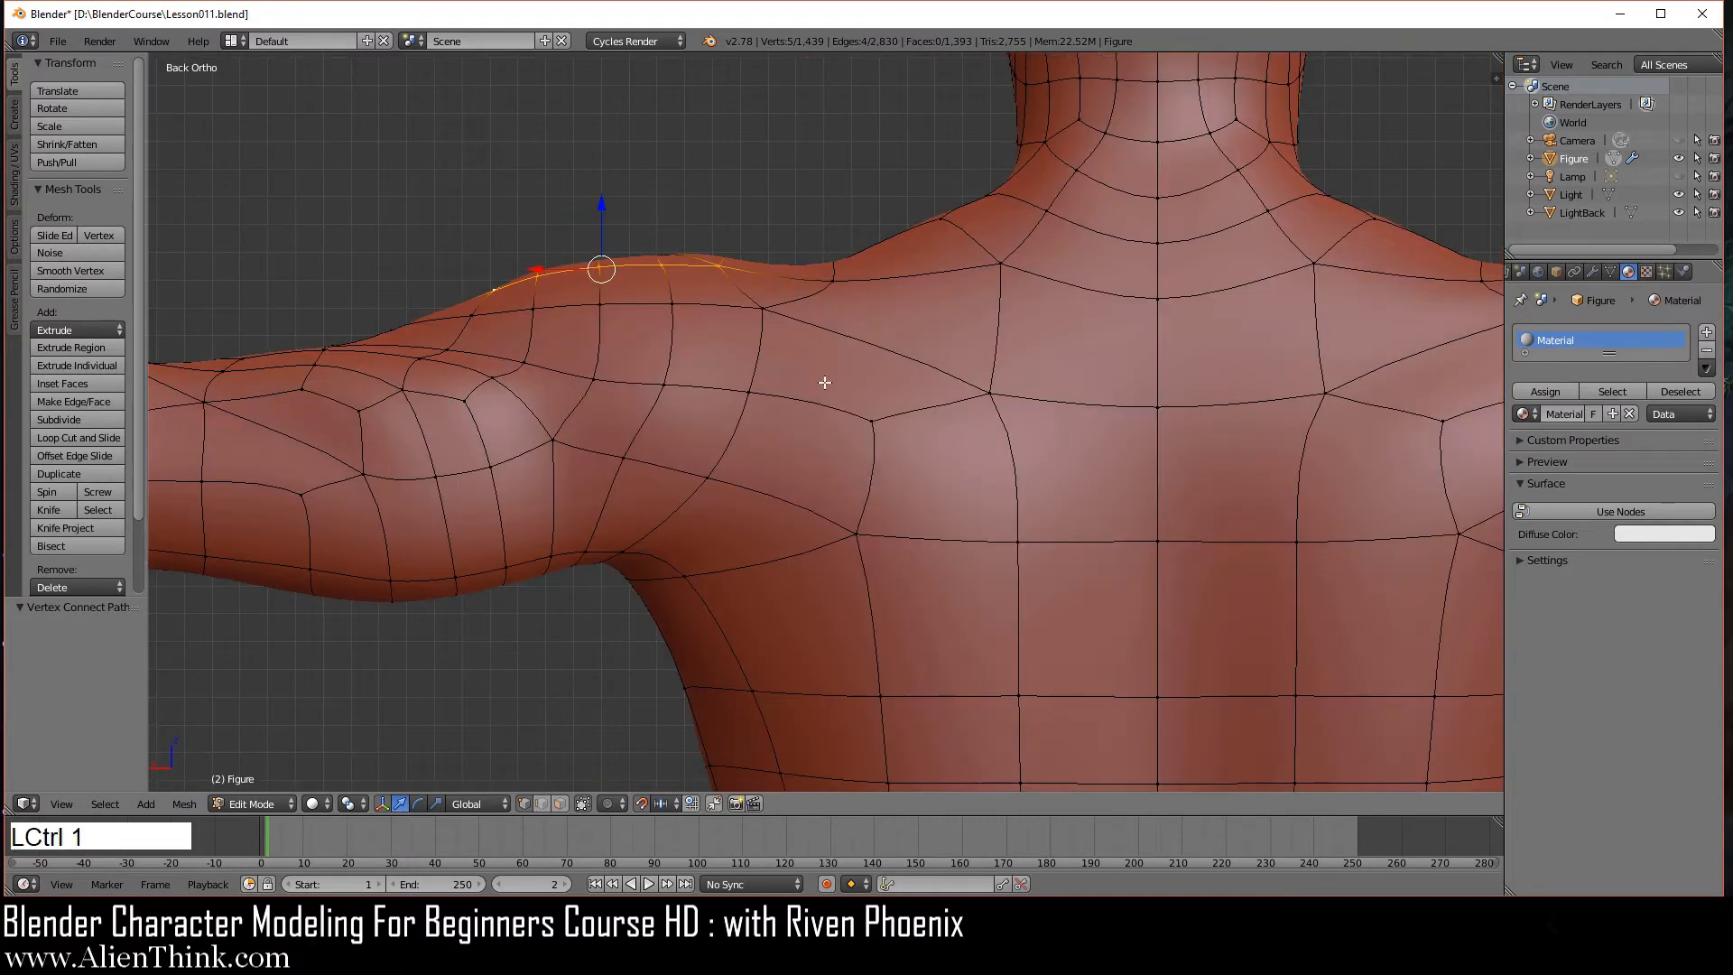
pyautogui.click(542, 803)
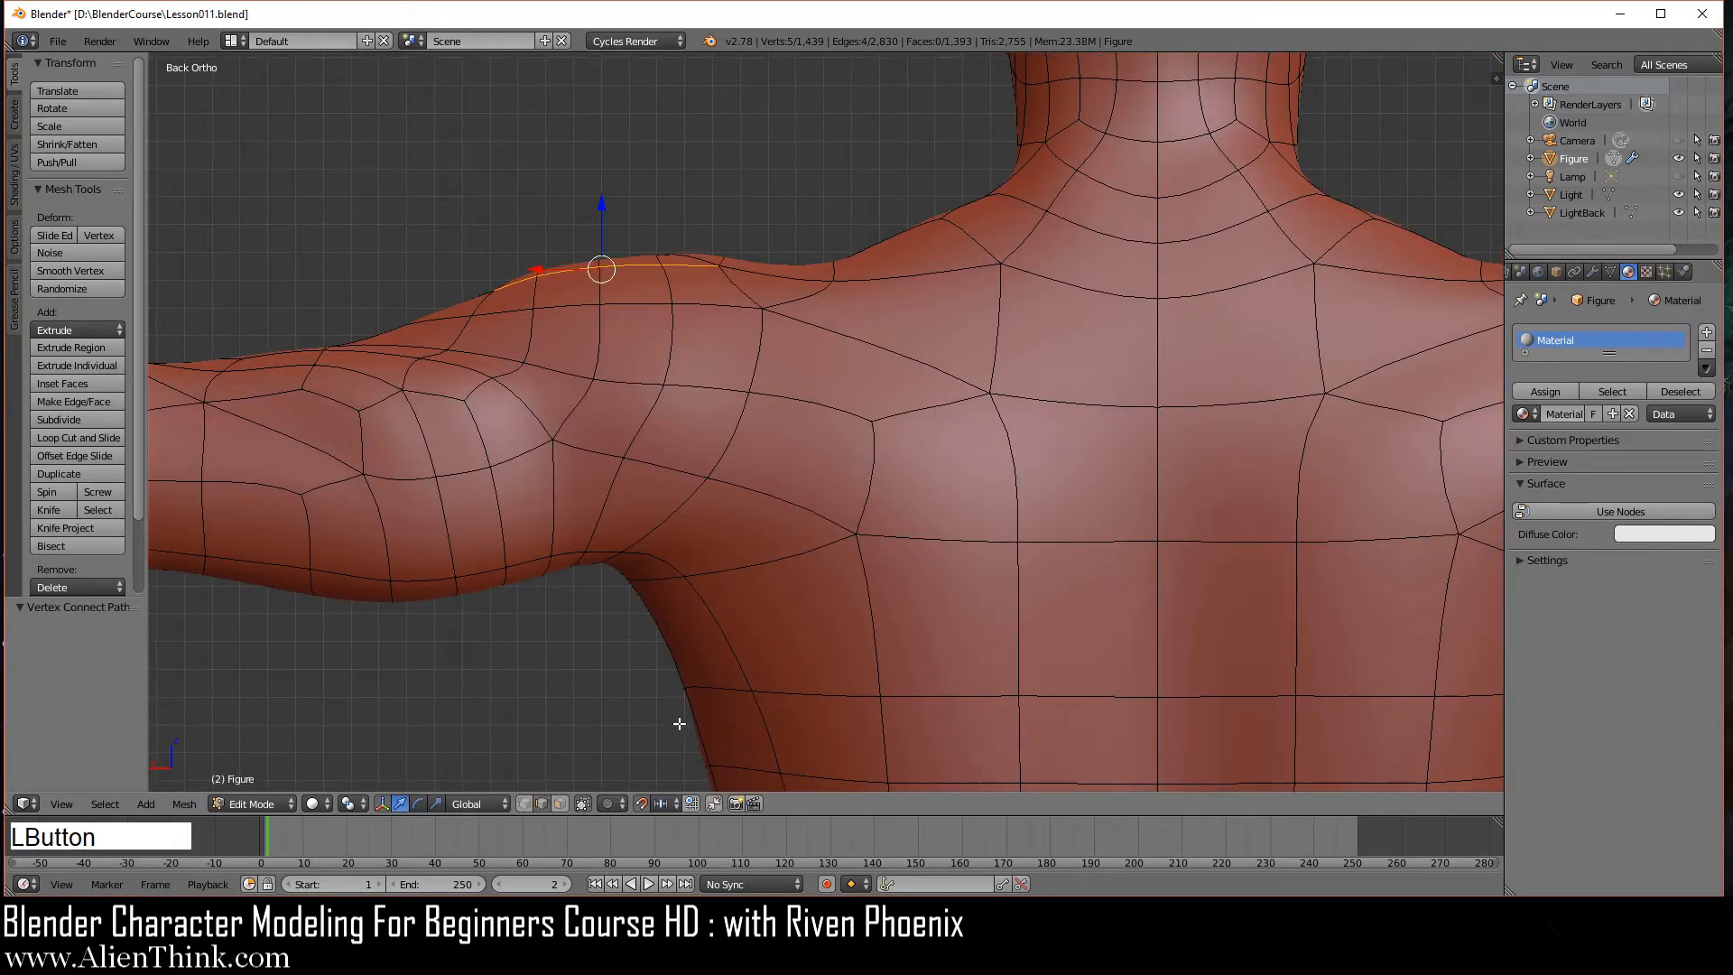
pyautogui.rightClick(806, 298)
pyautogui.press('g')
pyautogui.press('z')
pyautogui.click(782, 277)
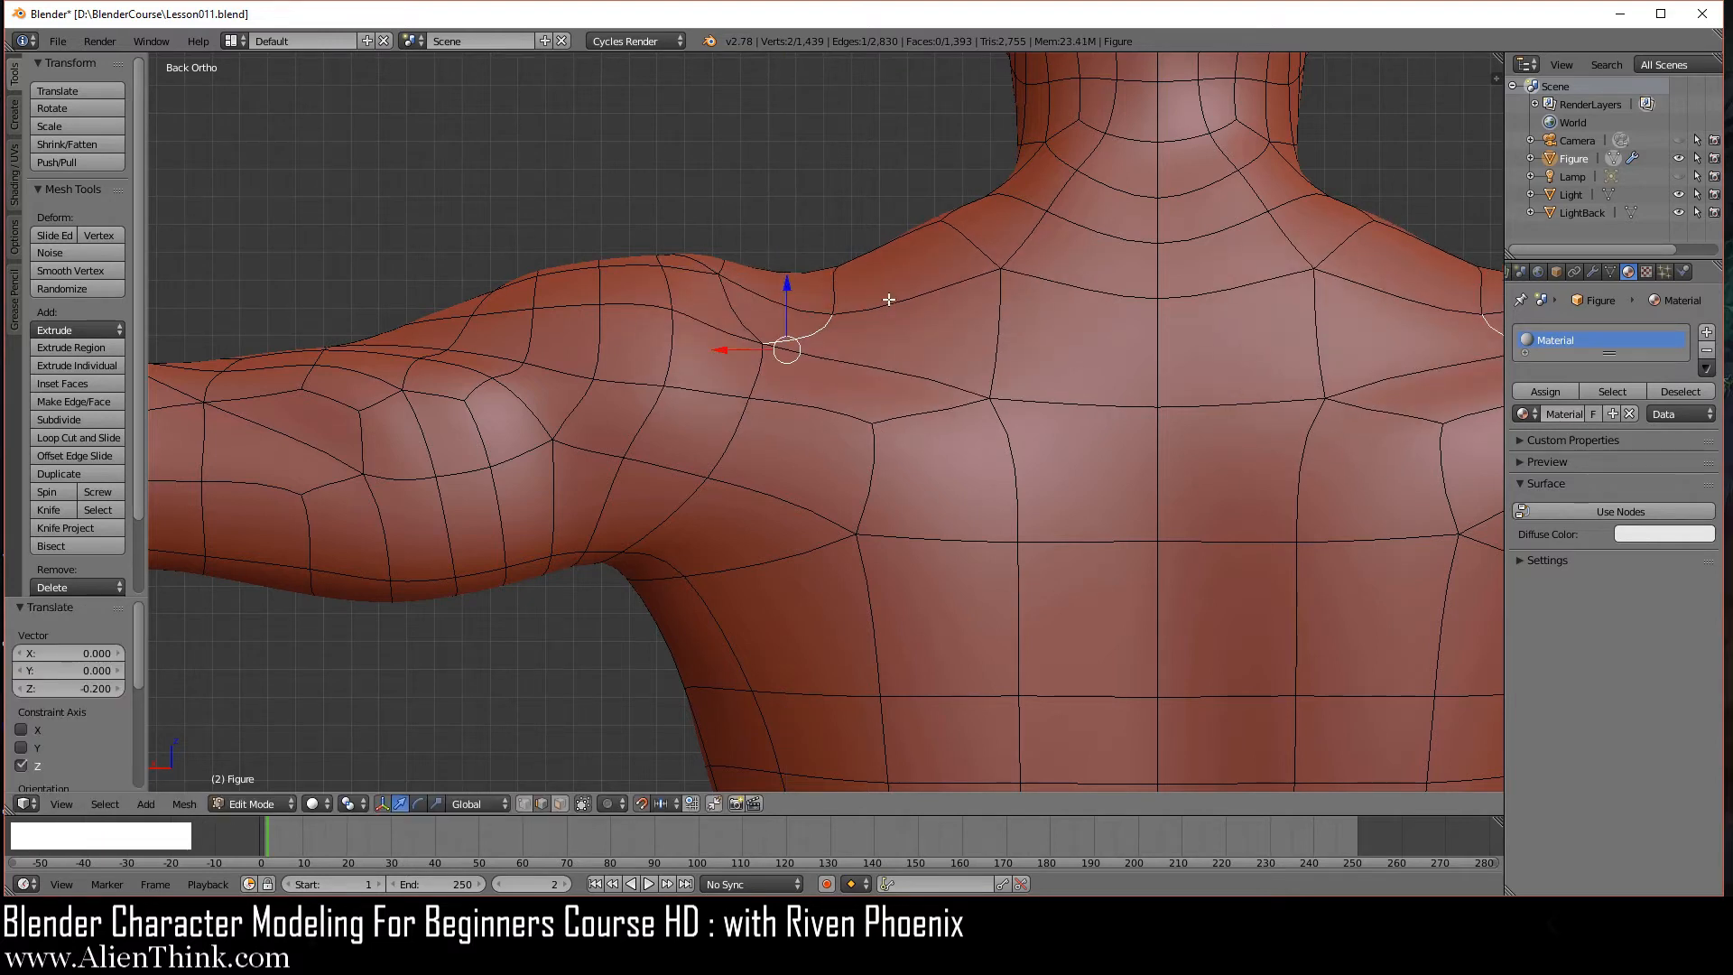
# - Raise the edge running from the base of the neck toward the shoulder by 0.1 along Z
pyautogui.rightClick(928, 289)
pyautogui.press('g')
pyautogui.press('z')
pyautogui.click(921, 212)
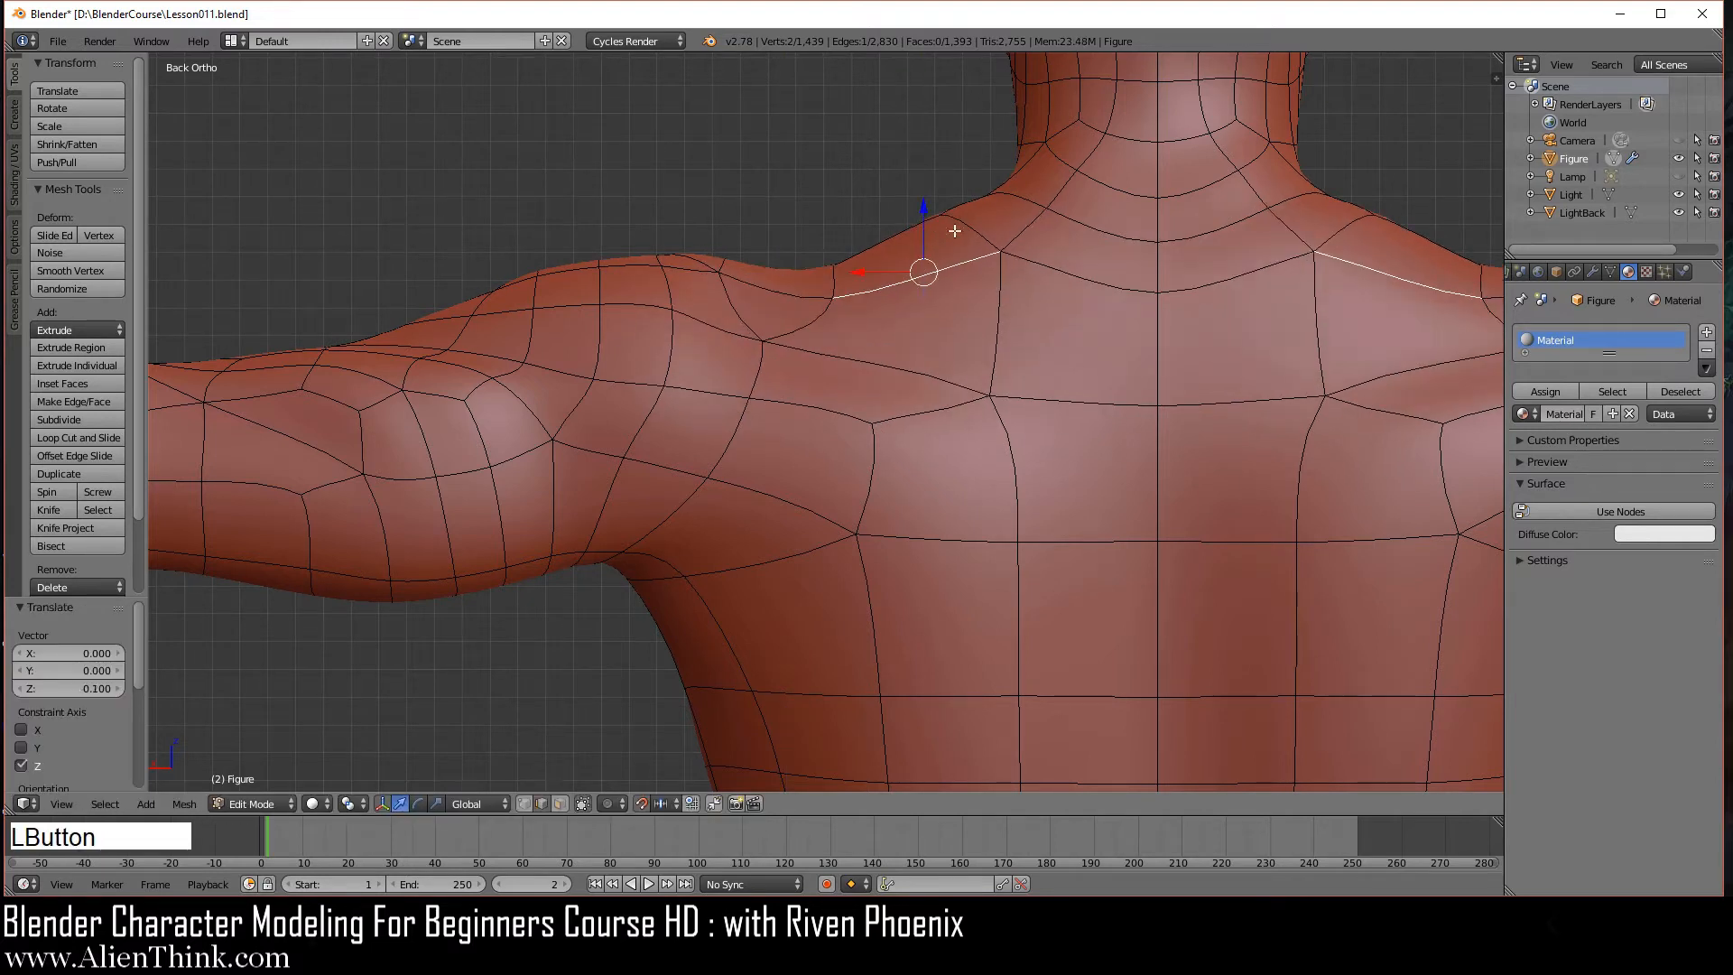
# - Lower the short diagonal edge on the trapezius slope, next to the raised edge, by 0.1 along Z
pyautogui.rightClick(965, 218)
pyautogui.press('g')
pyautogui.press('z')
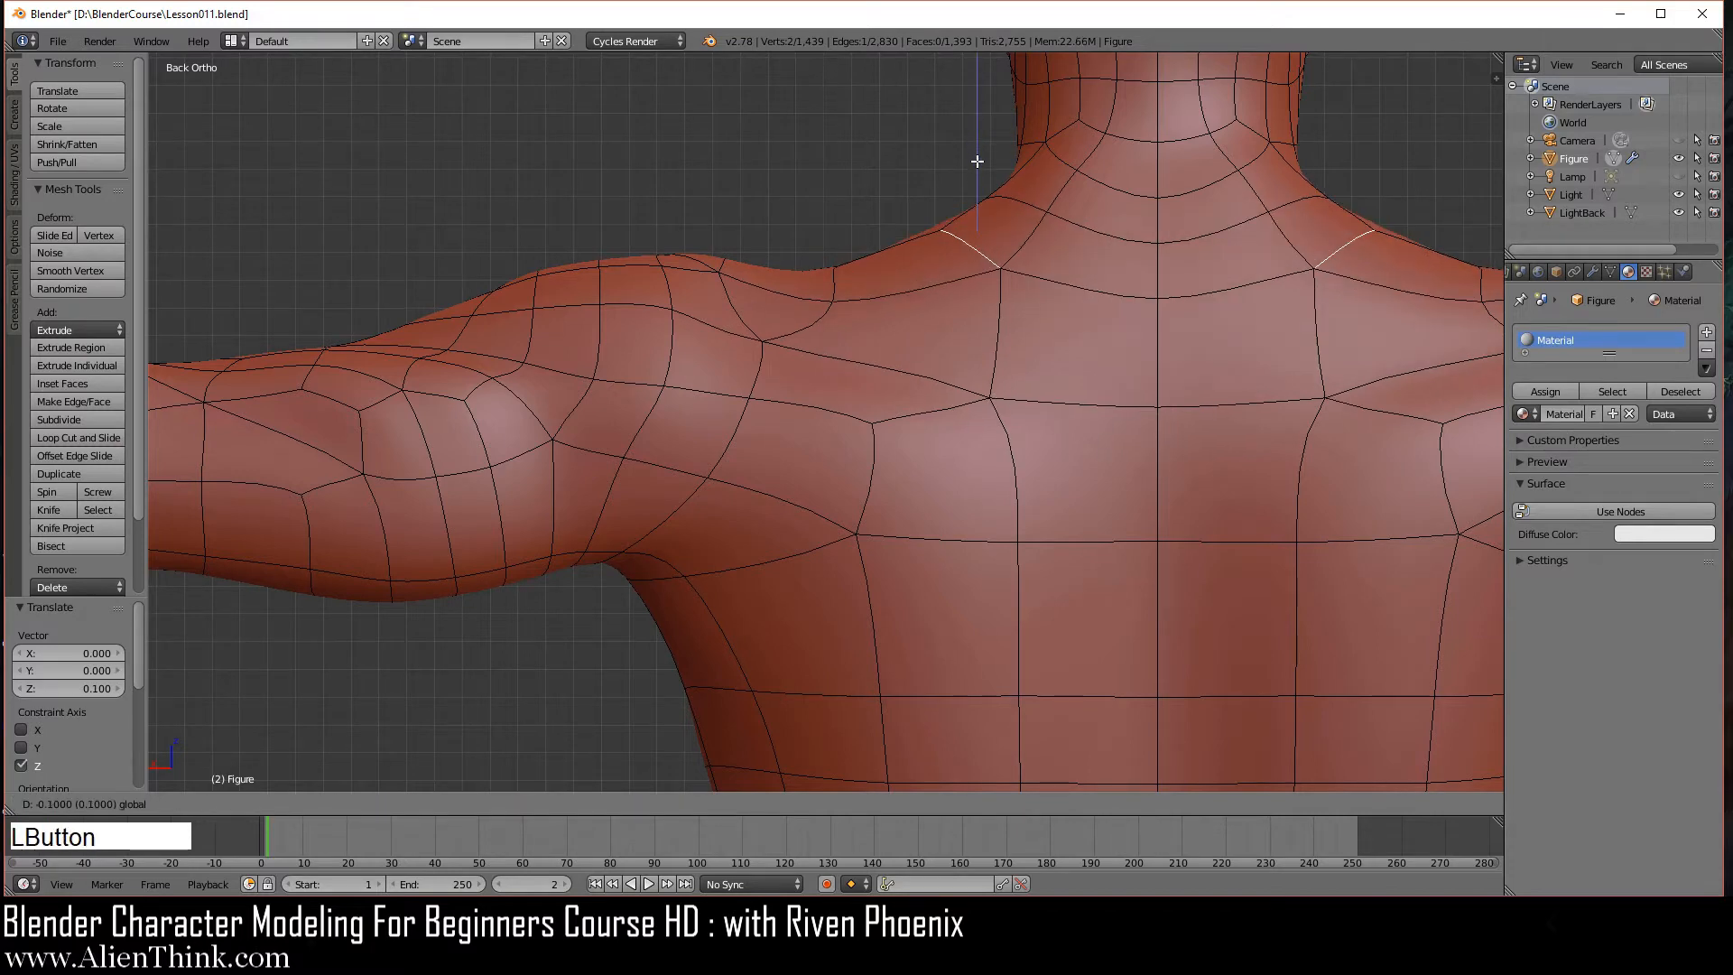
pyautogui.click(976, 168)
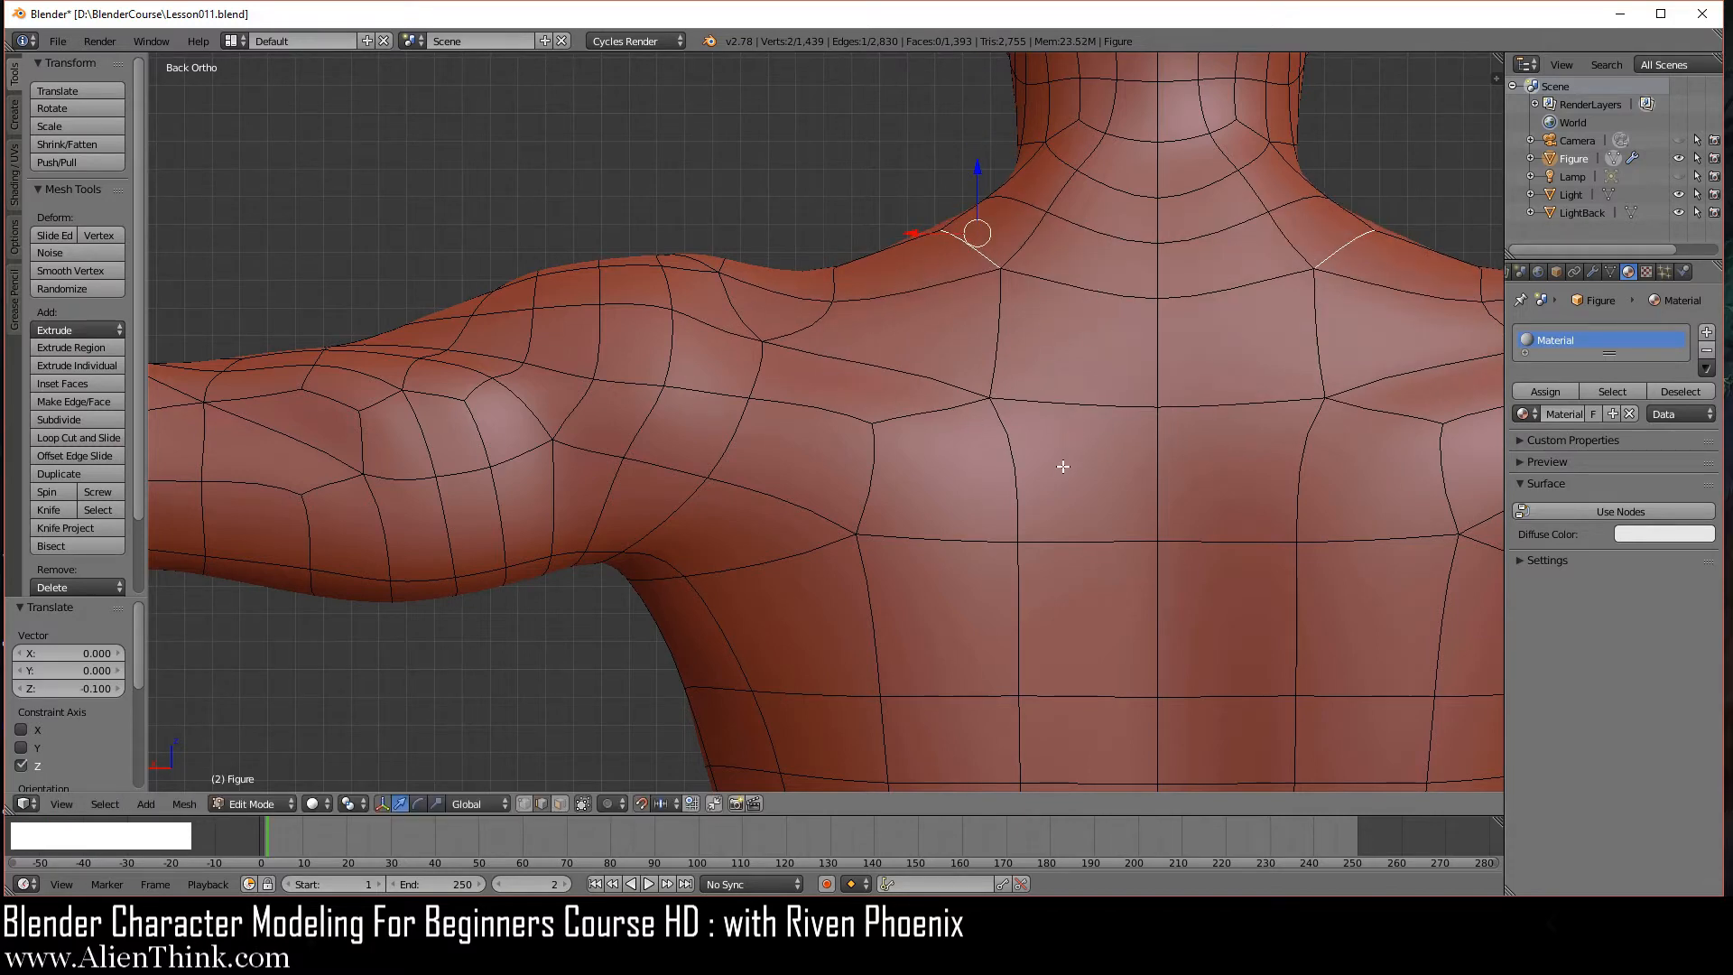
# - Rotate the short horizontal edge behind the top of the shoulder, above the shoulder blade, clockwise twice
pyautogui.scroll(-2, 1063, 467)
pyautogui.scroll(-2, 906, 492)
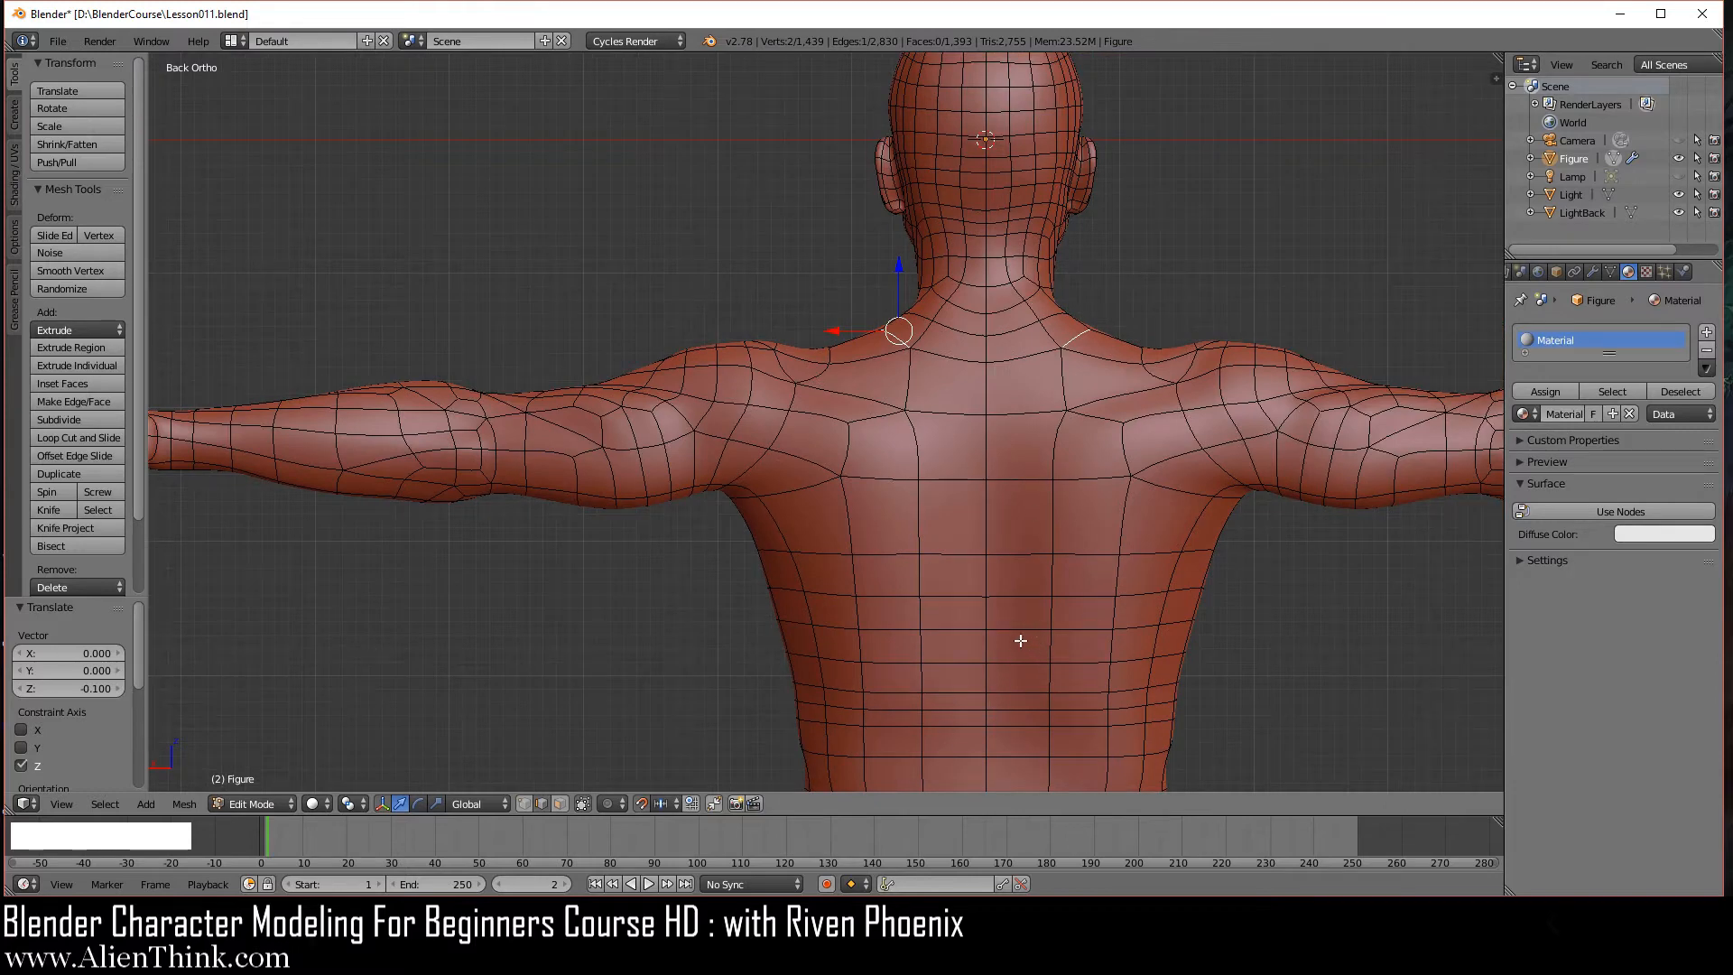
pyautogui.scroll(2, 1020, 638)
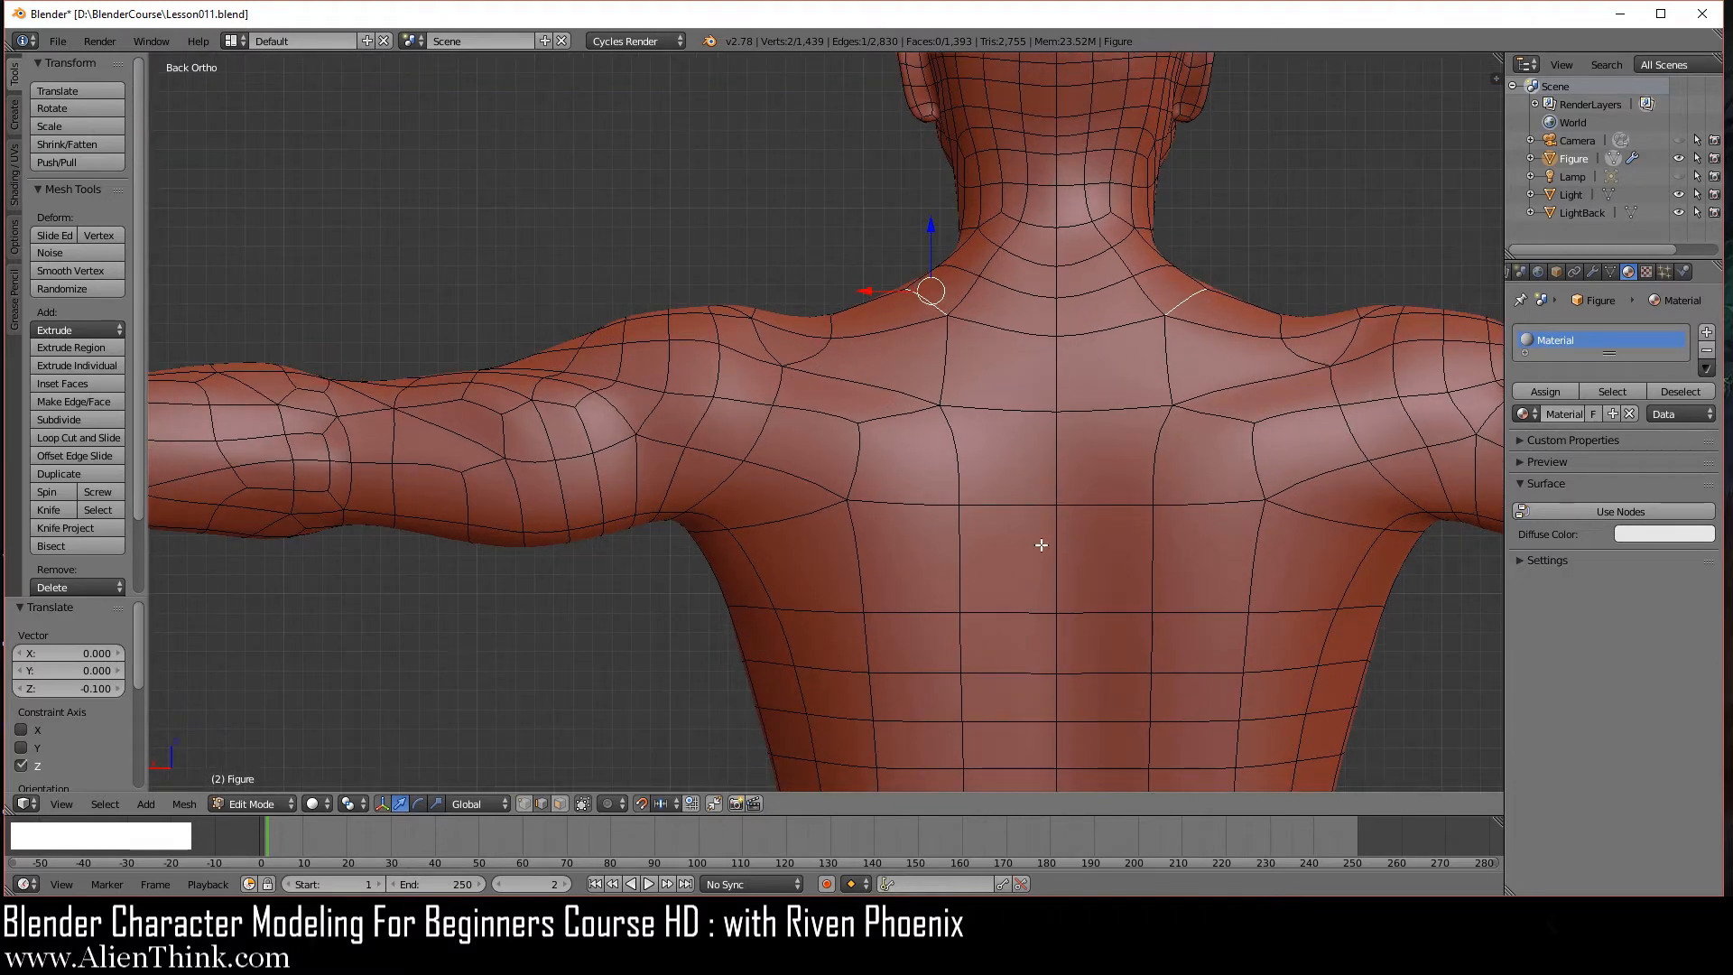
pyautogui.scroll(1, 1078, 648)
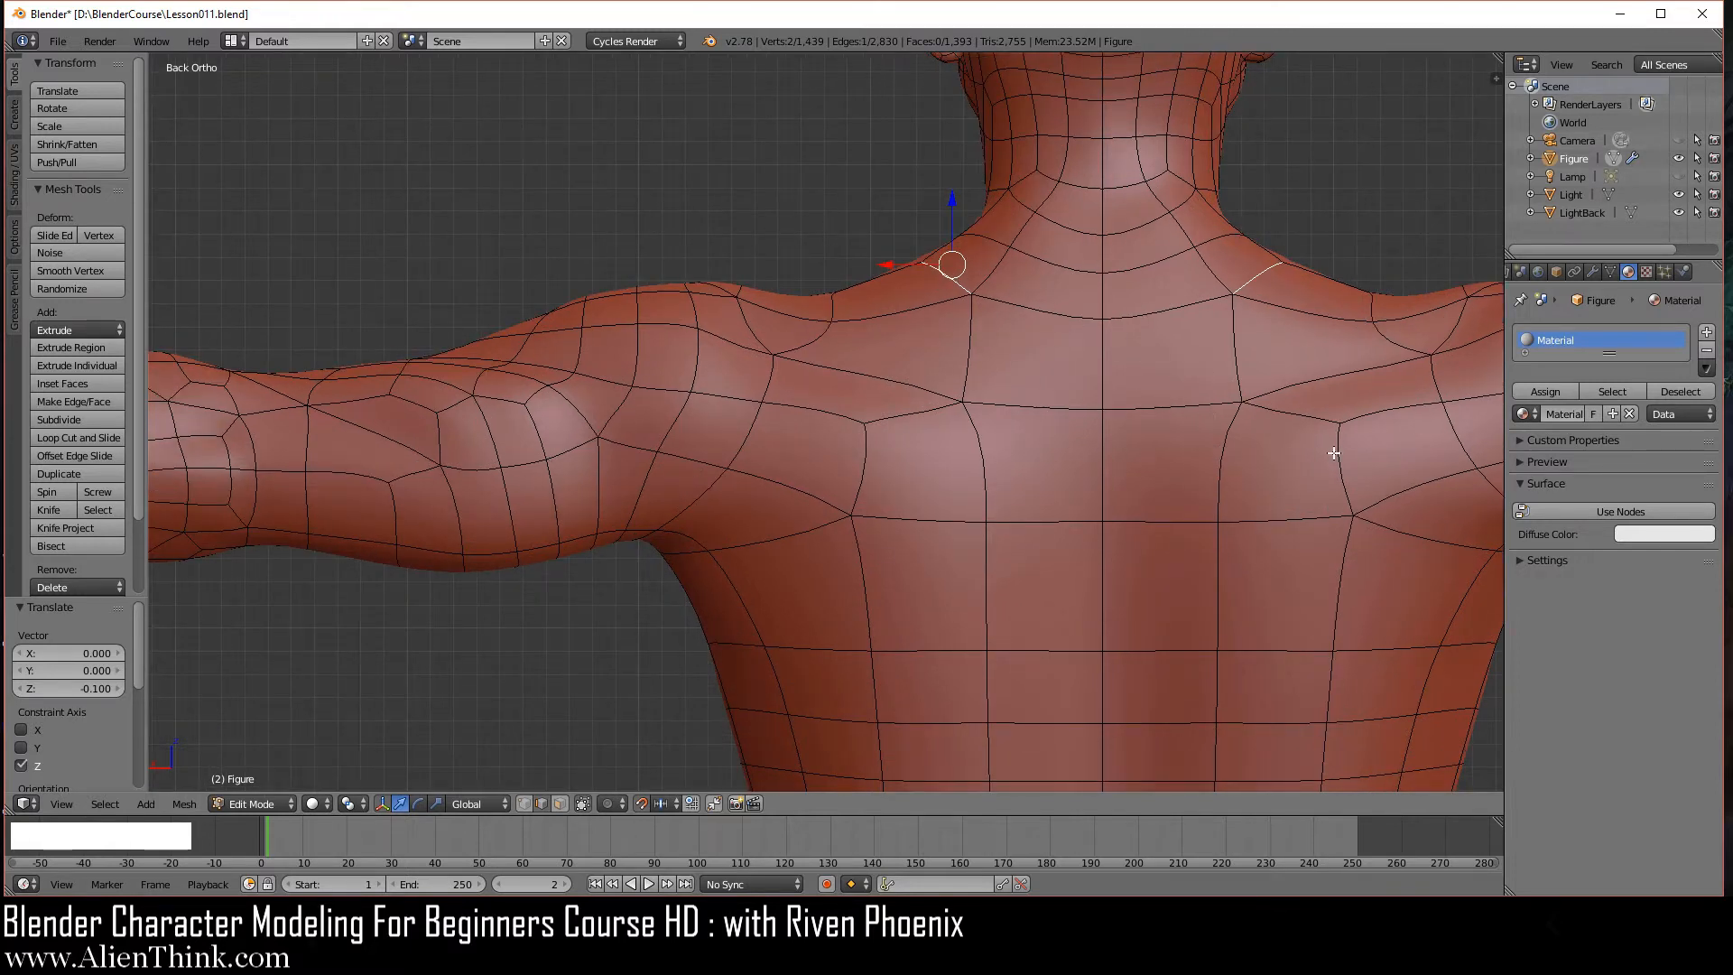
pyautogui.scroll(1, 849, 448)
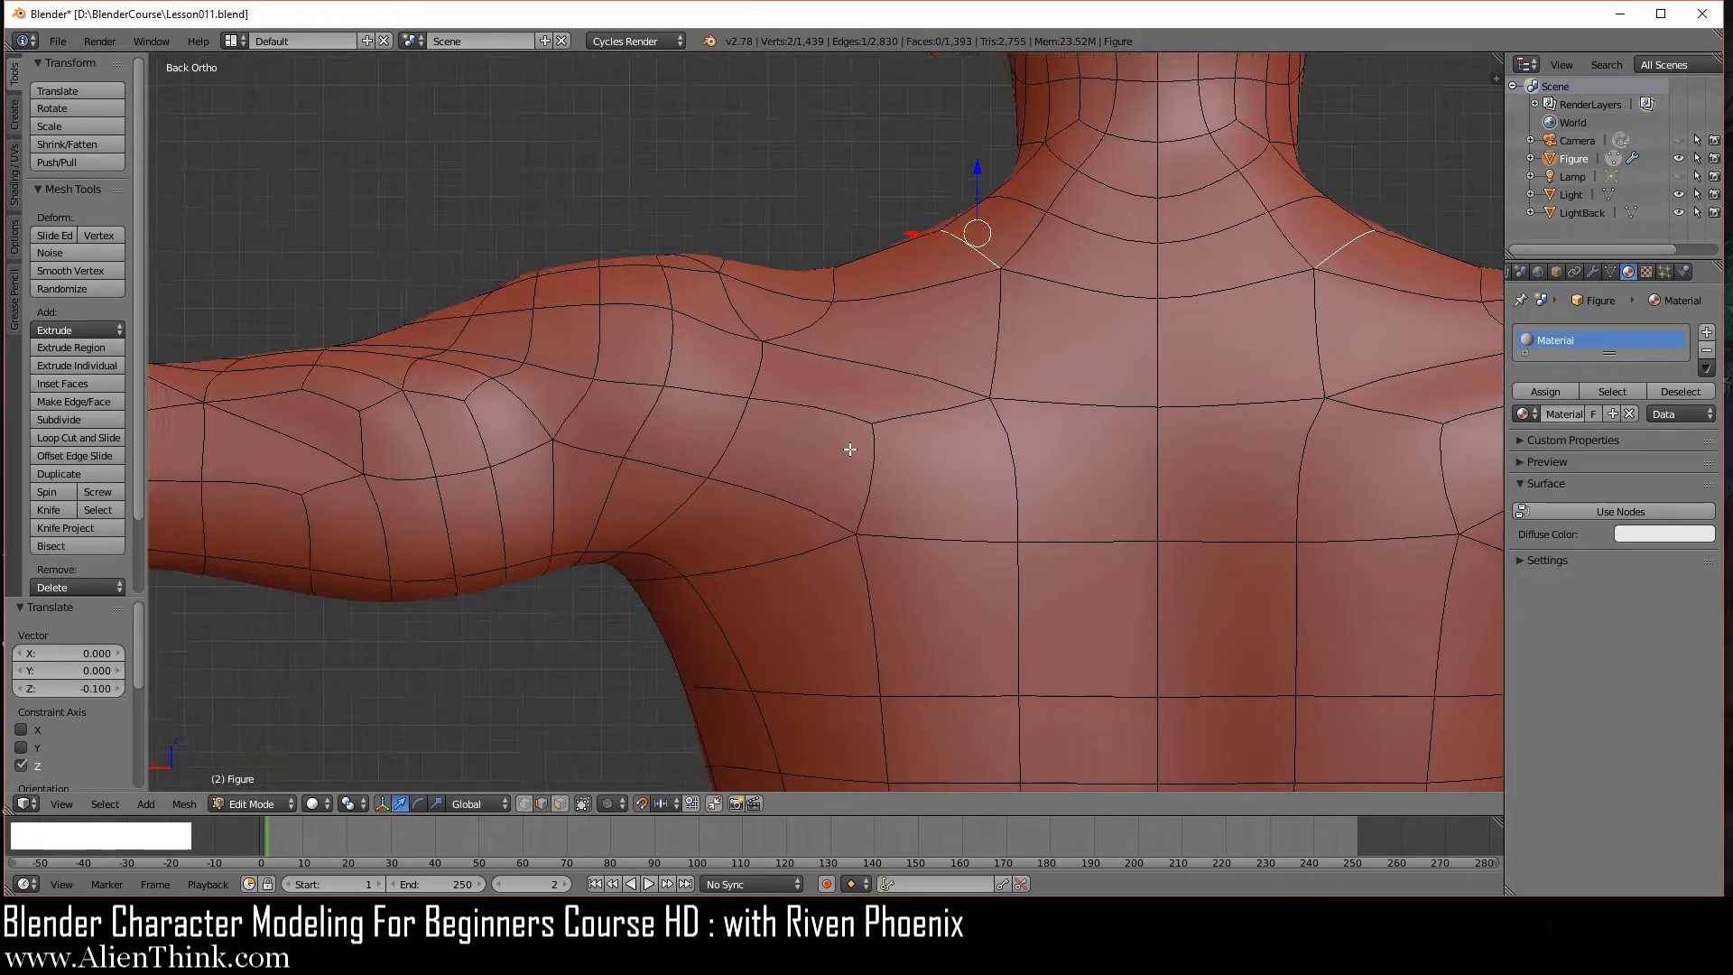
pyautogui.scroll(1, 849, 449)
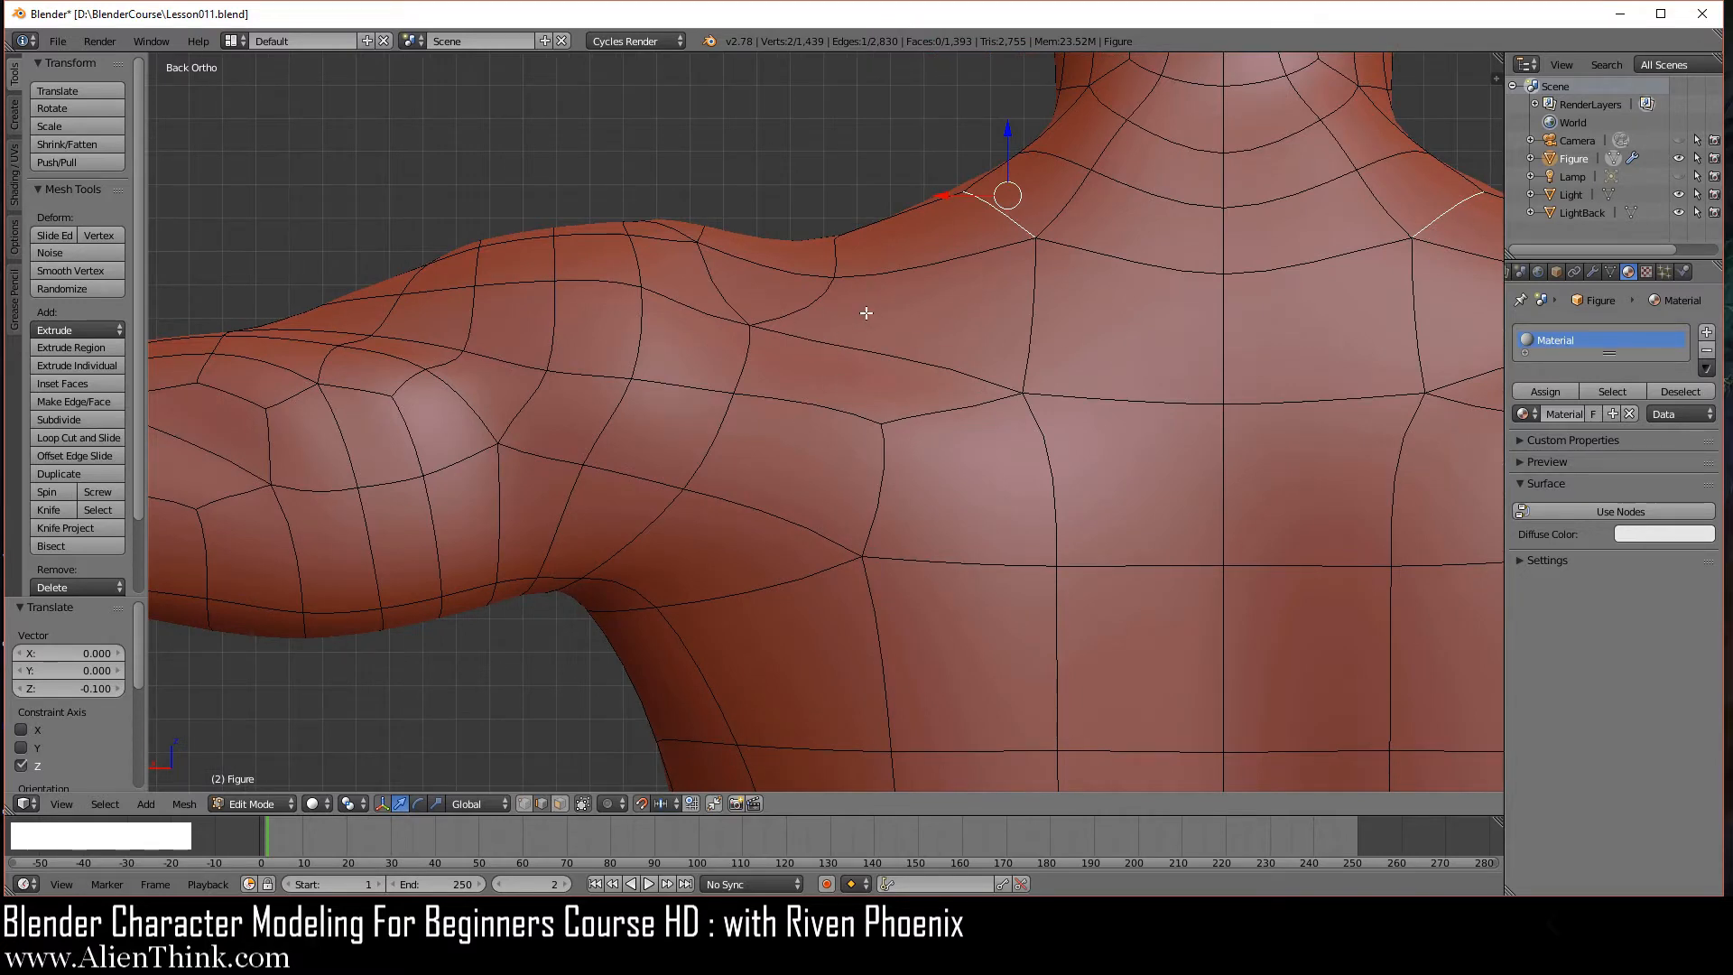
pyautogui.moveTo(856, 308); pyautogui.dragTo(849, 424, button='middle')
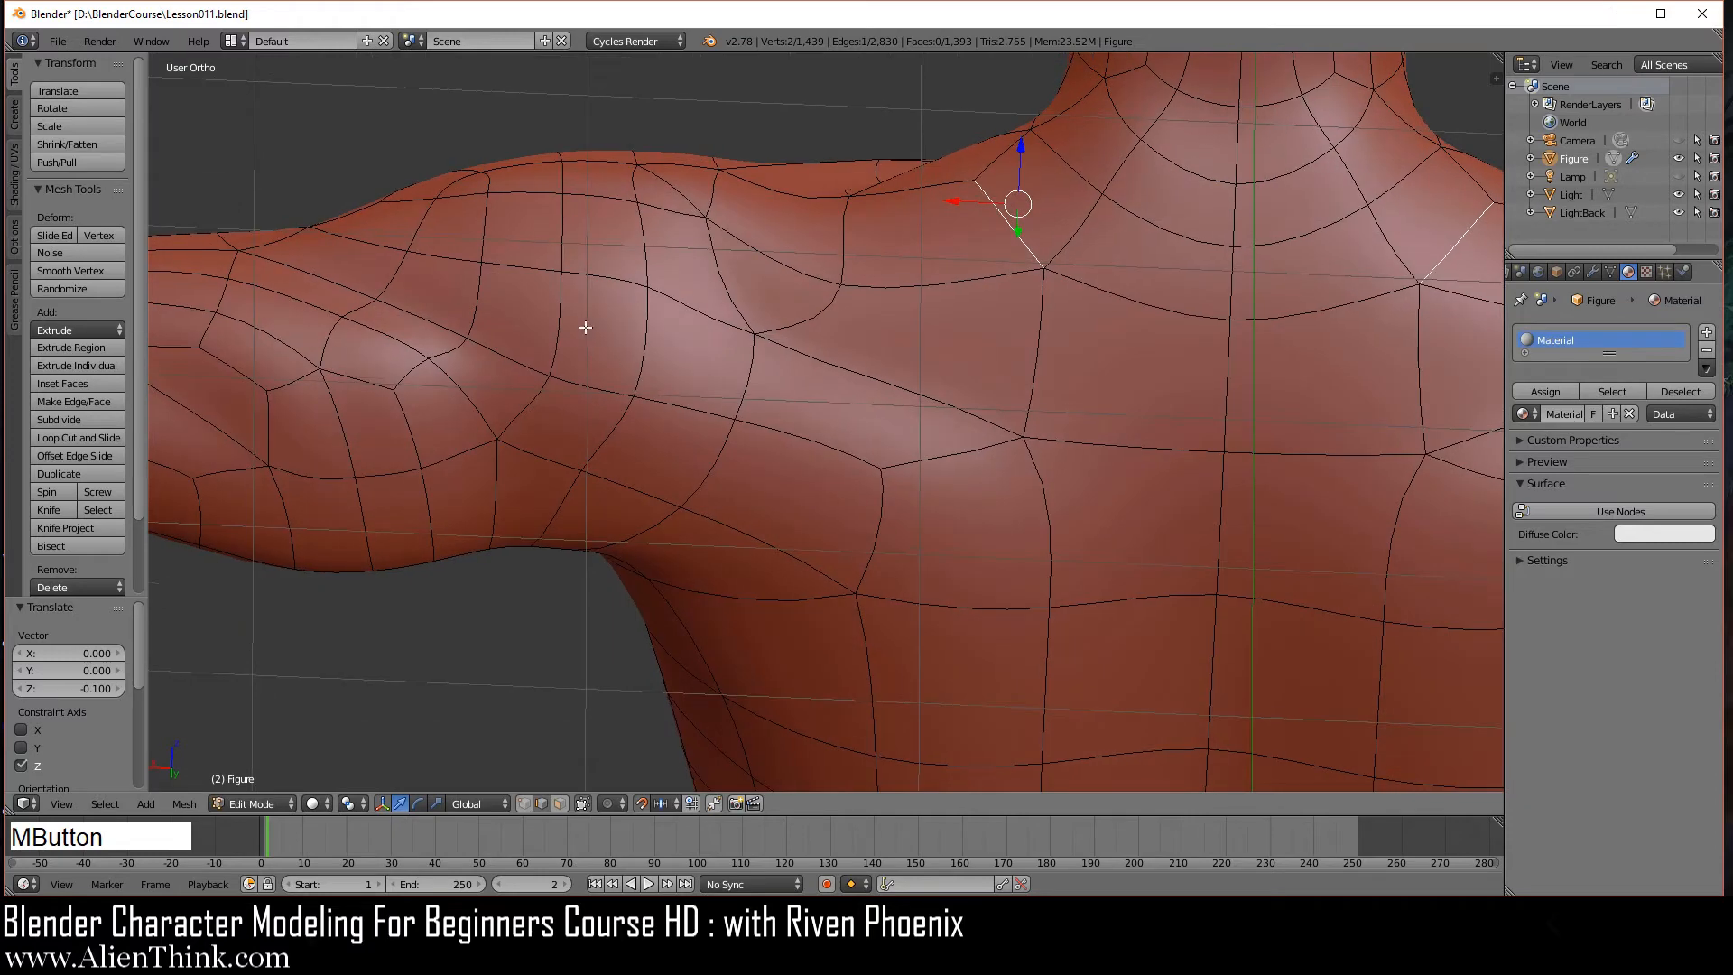
pyautogui.moveTo(683, 301); pyautogui.dragTo(688, 375, button='middle')
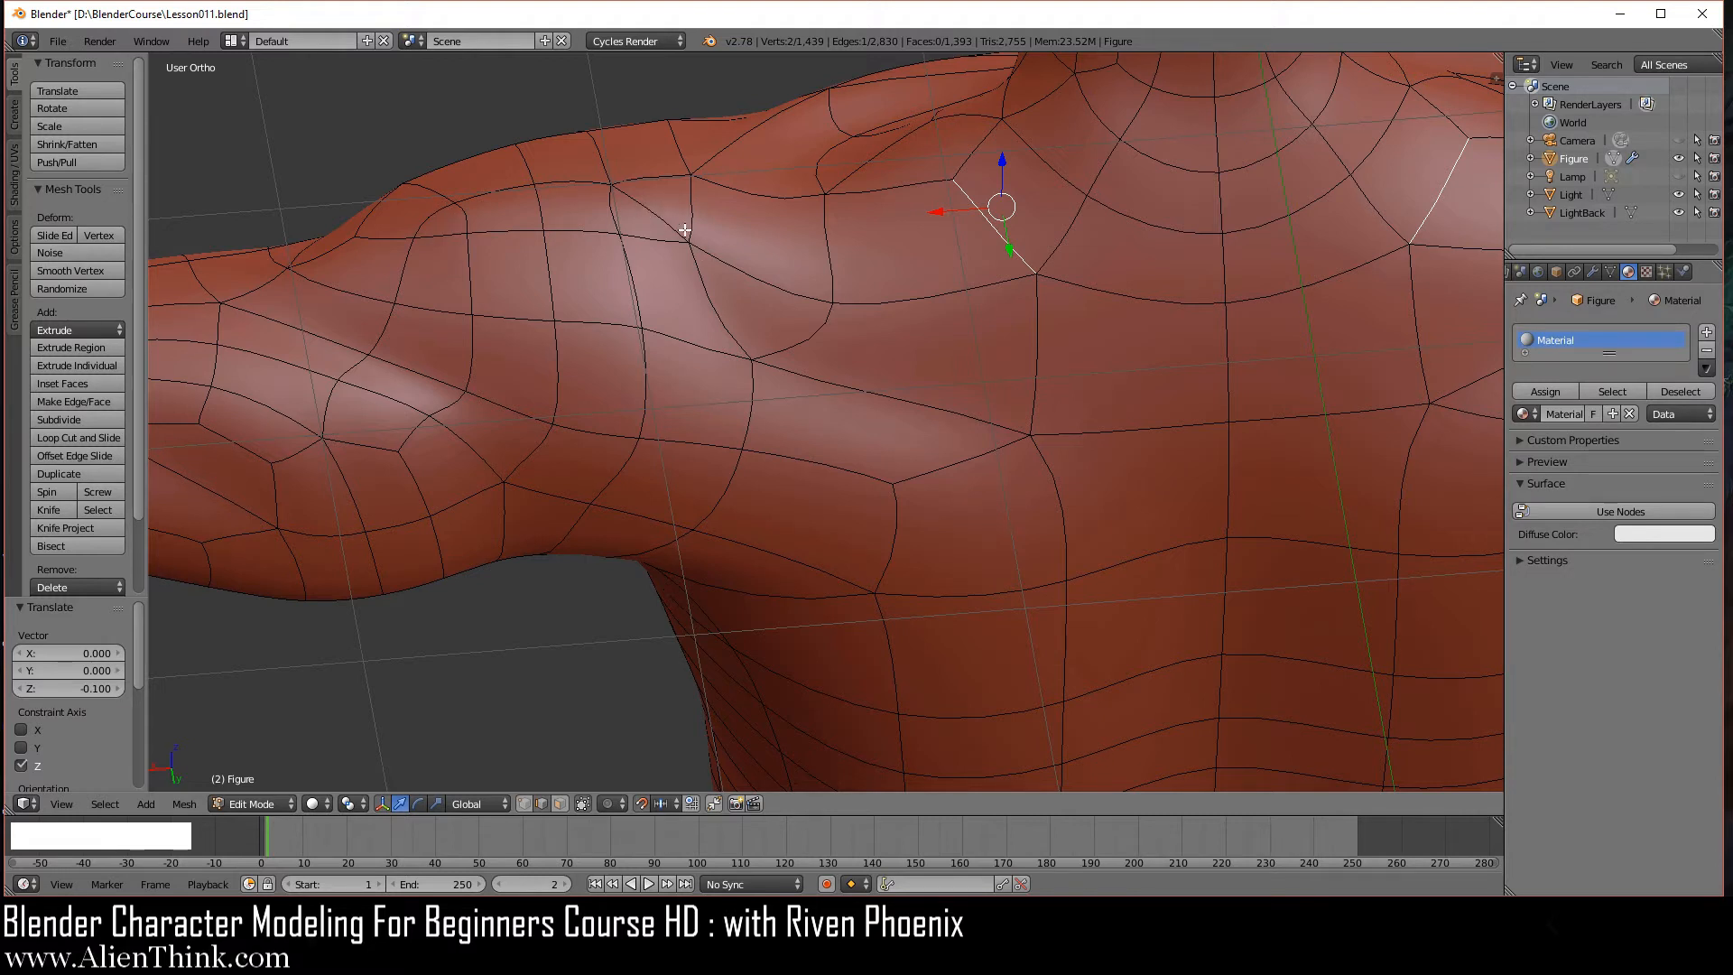
pyautogui.rightClick(654, 240)
pyautogui.press('ctrl')
pyautogui.hotkey('ctrl', 'a')
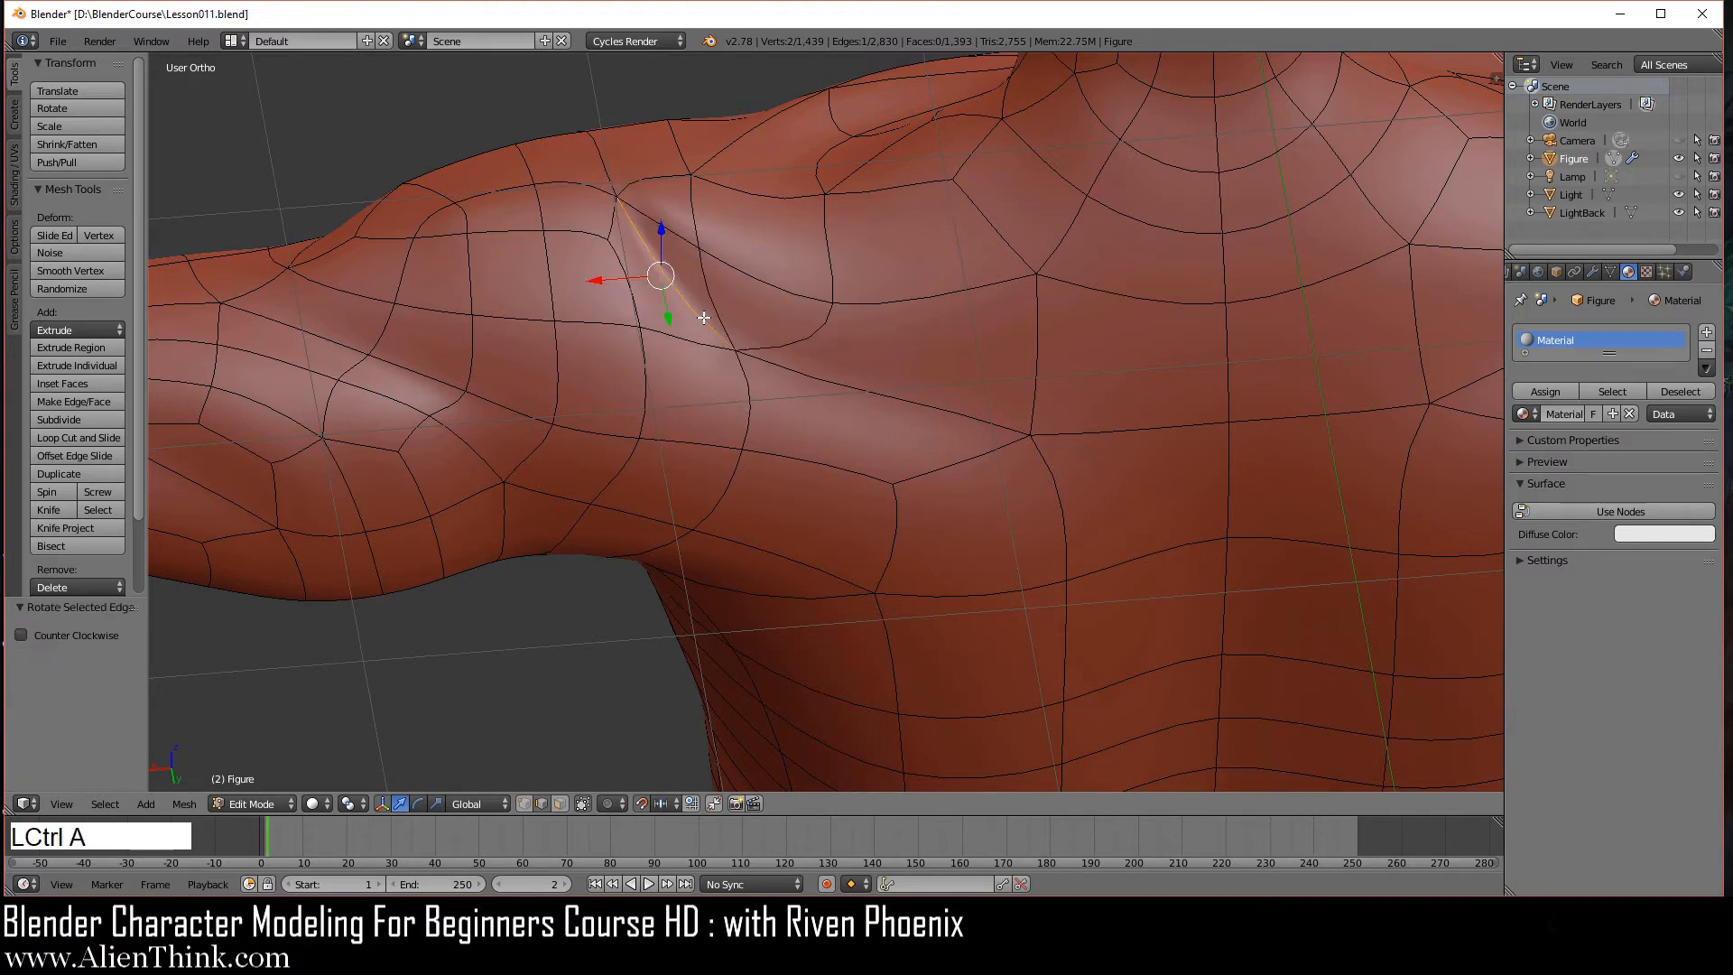
pyautogui.hotkey('ctrl', 'a')
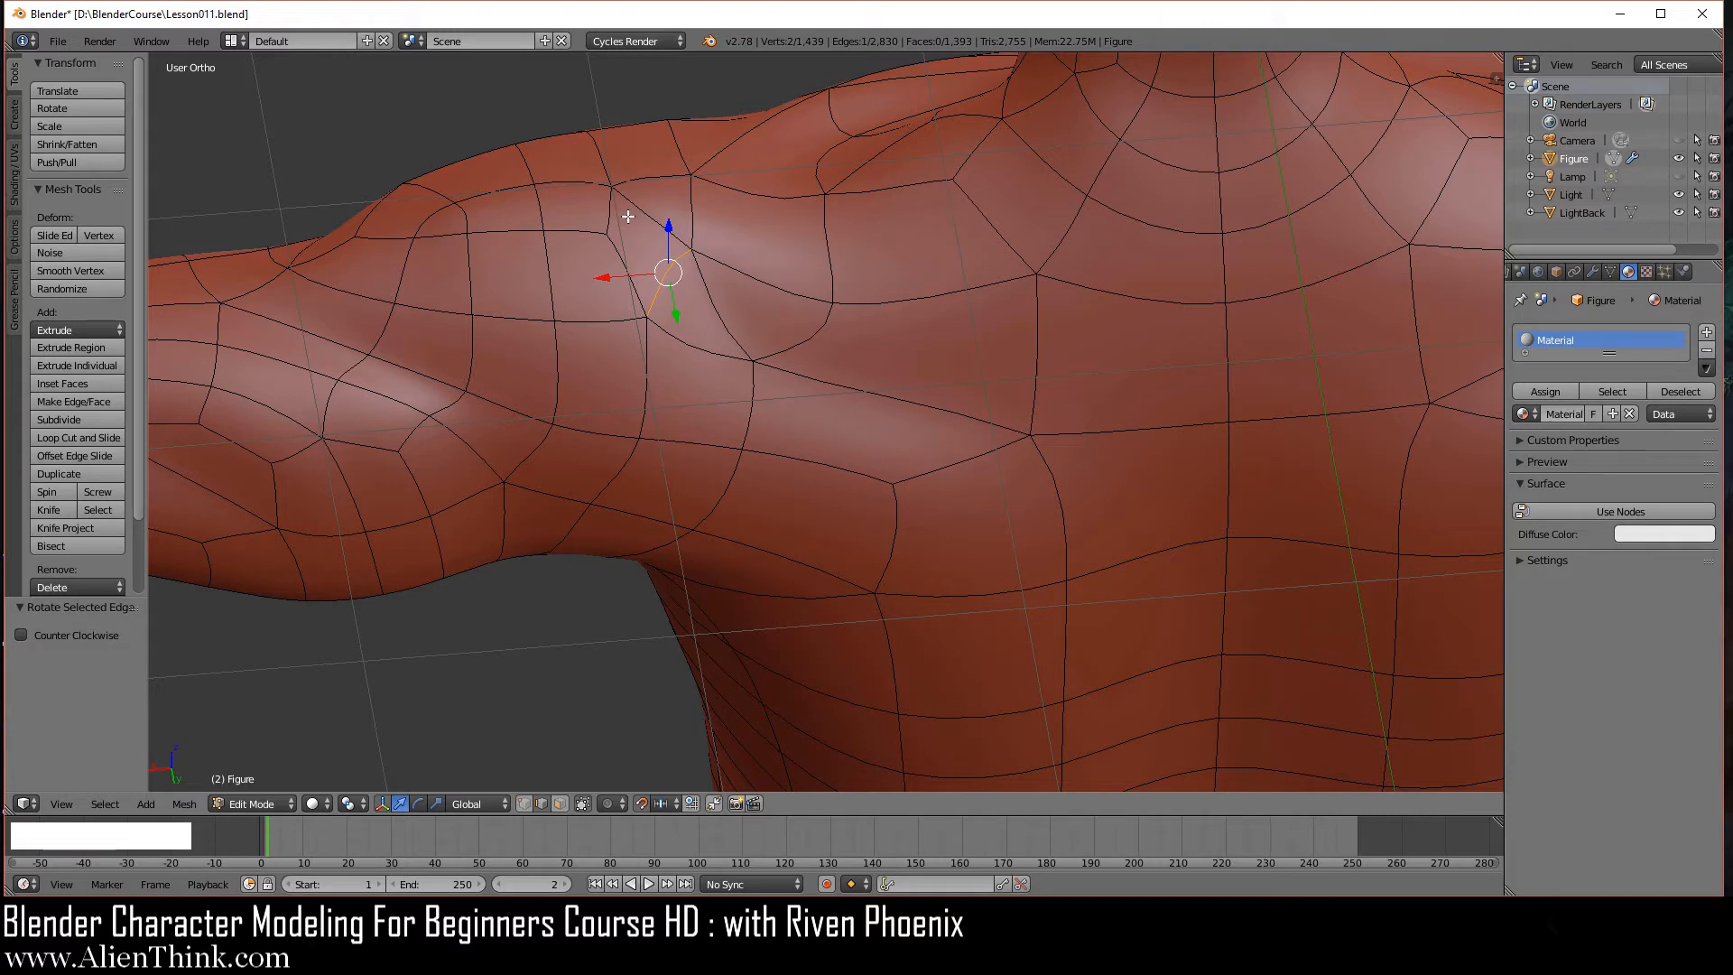
# - Dissolve the edge beside the rotated one, on the side facing the spine
pyautogui.rightClick(711, 301)
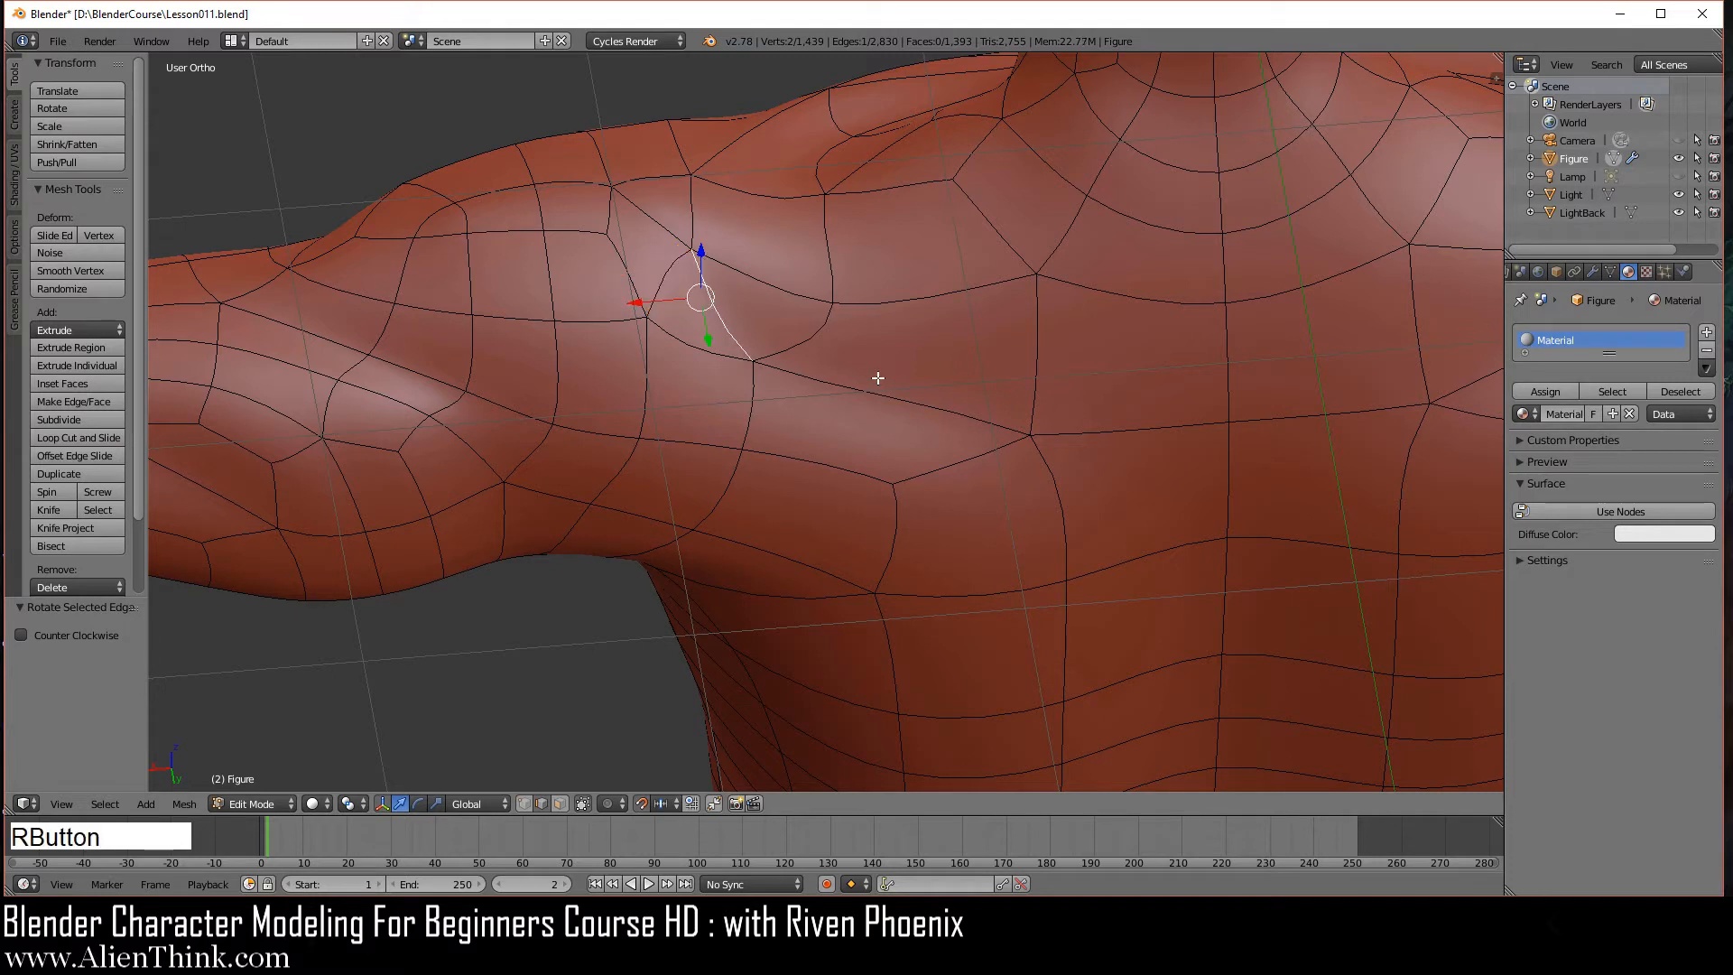
pyautogui.press('x')
pyautogui.click(923, 361)
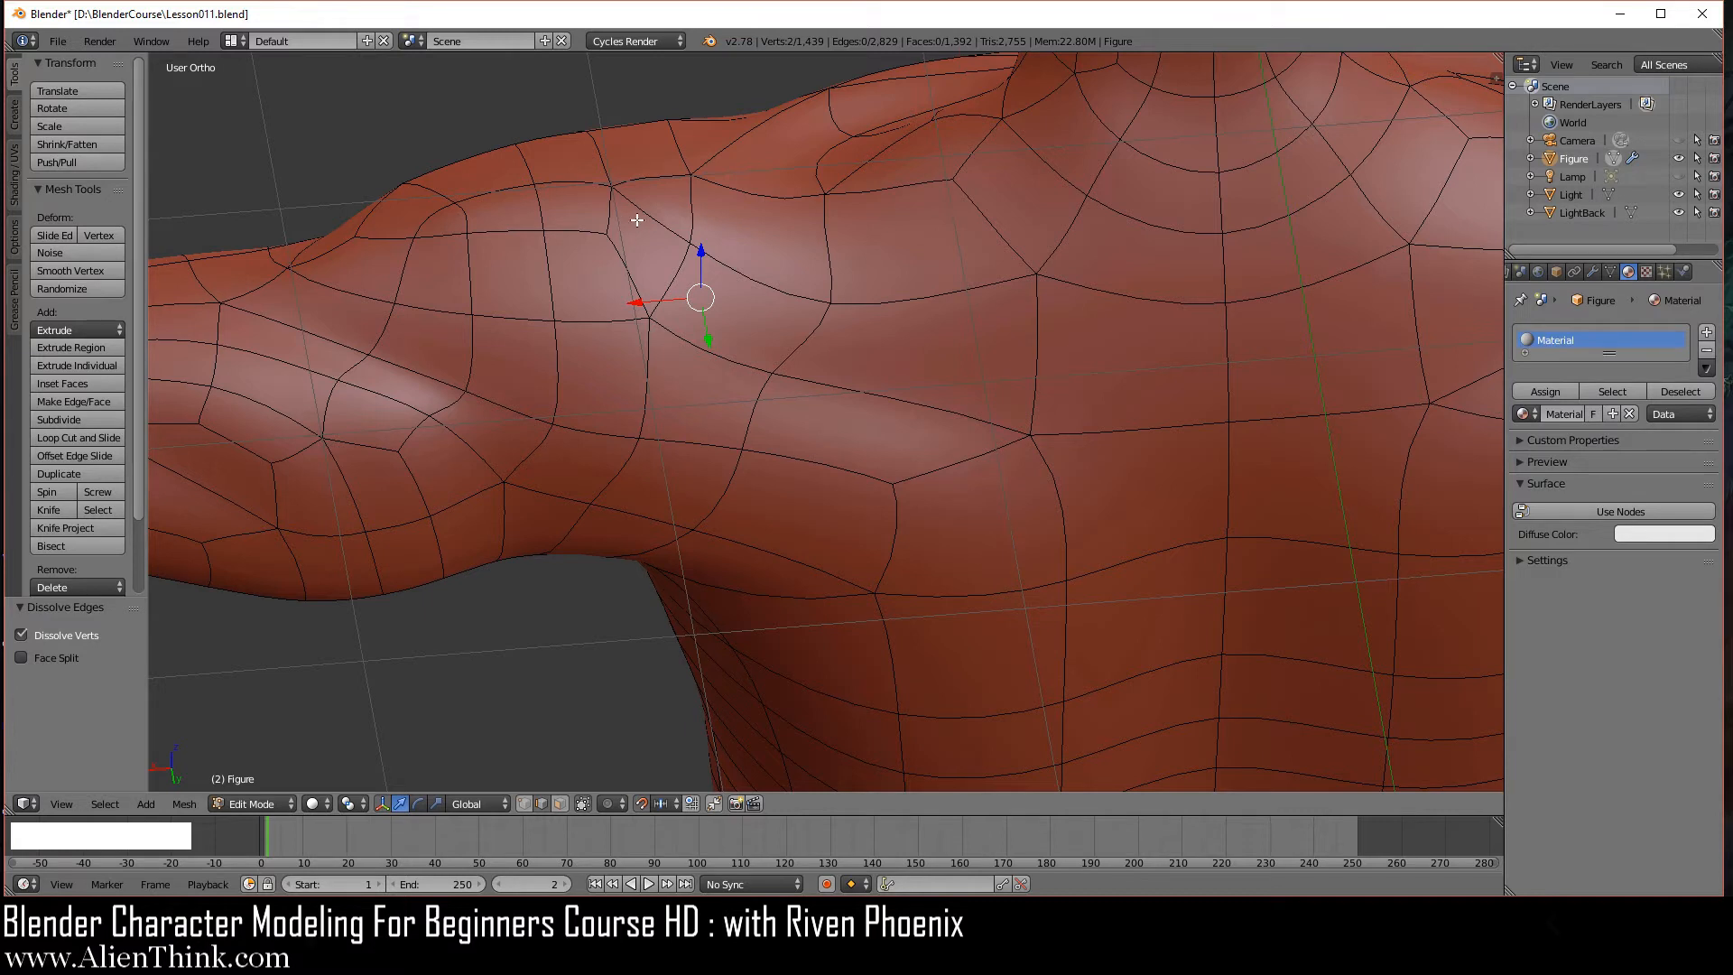
# - Rotate the outermost short crosswise edge on top of the deltoid and its inner neighbor clockwise, twice each
pyautogui.rightClick(464, 218)
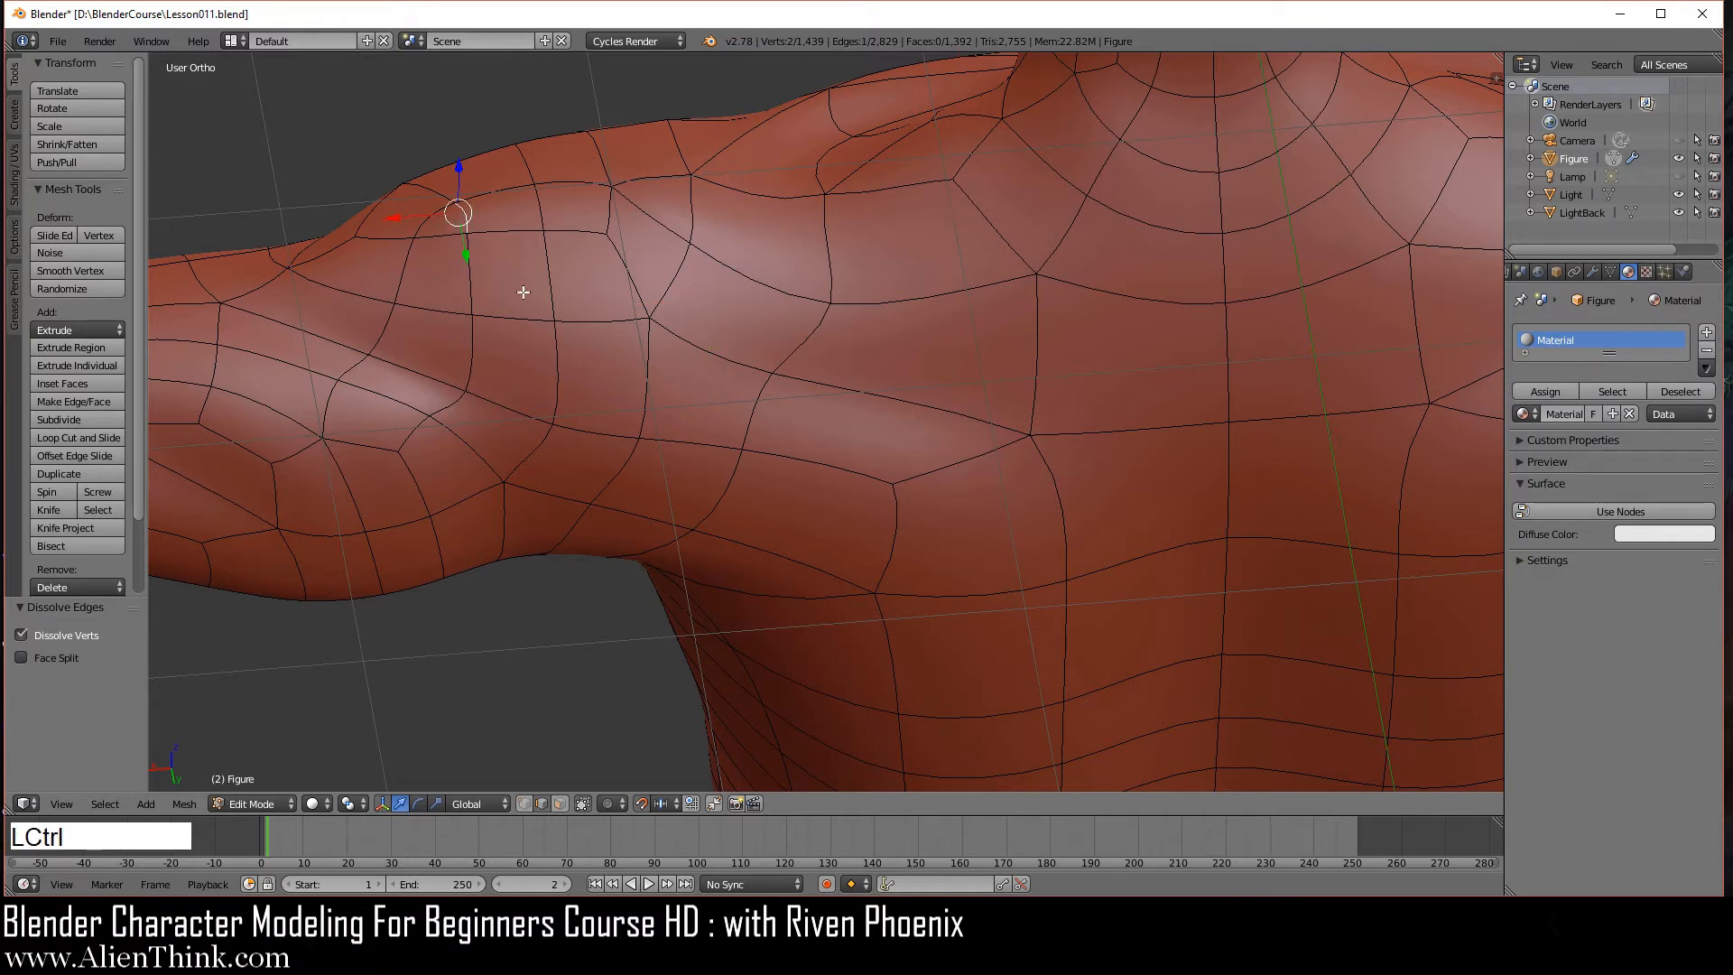
pyautogui.hotkey('ctrl', 'a')
pyautogui.hotkey('ctrl', 'a')
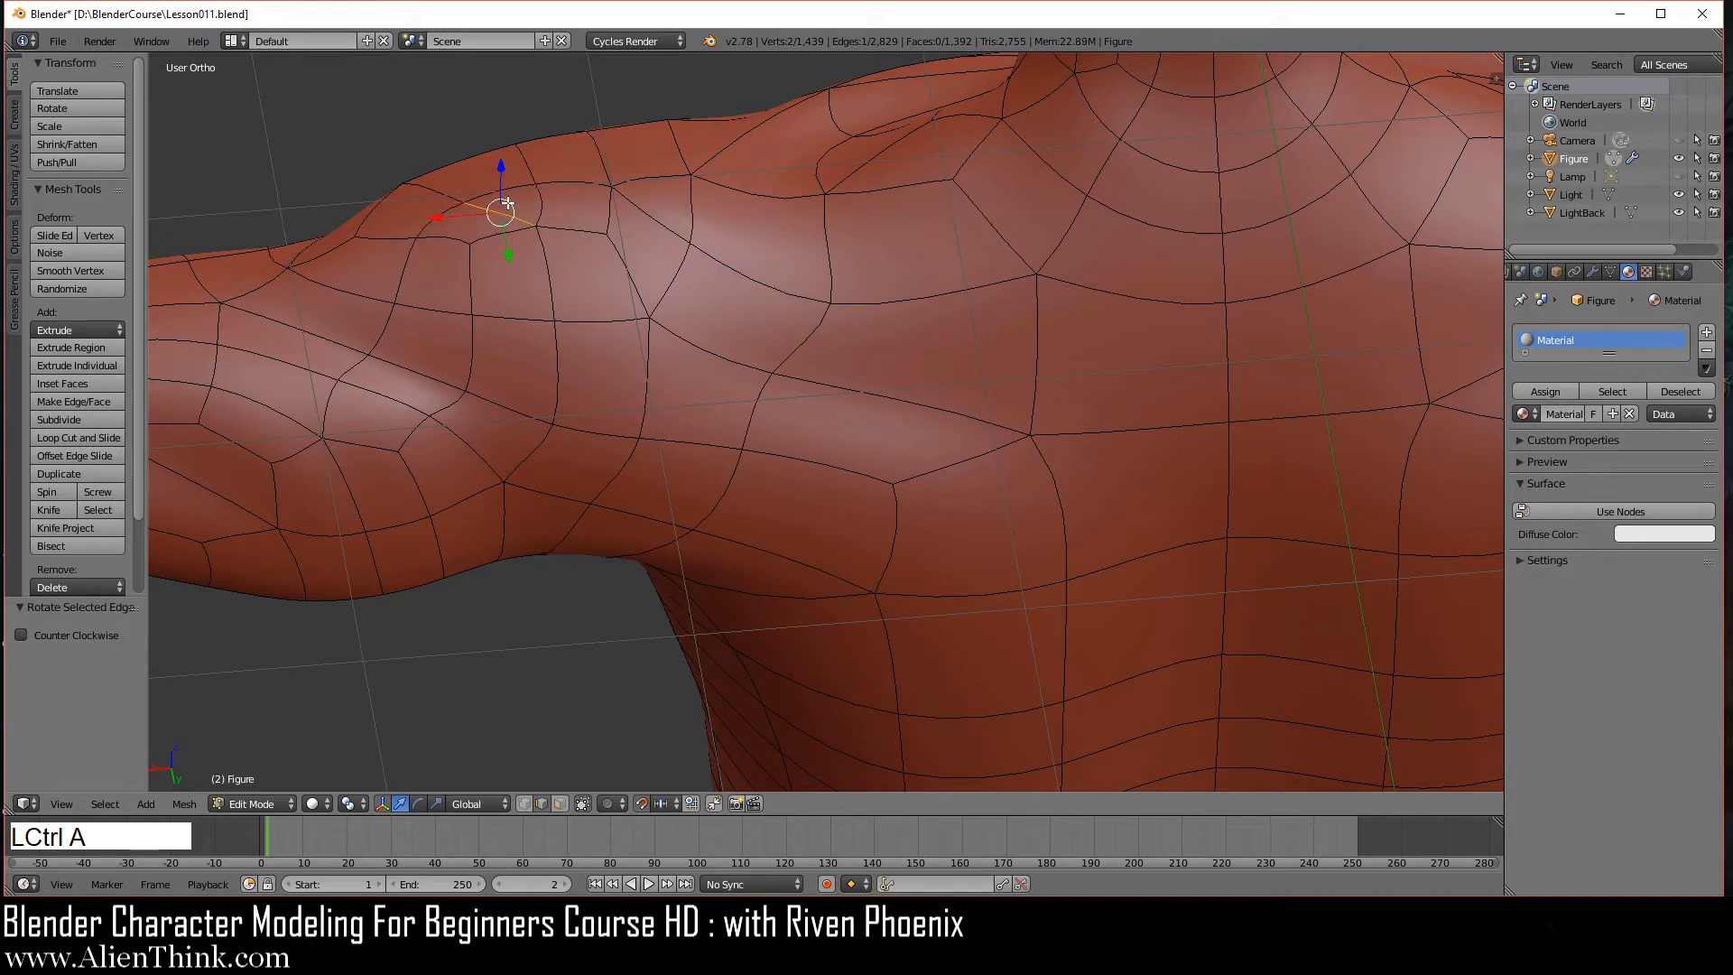
pyautogui.rightClick(545, 195)
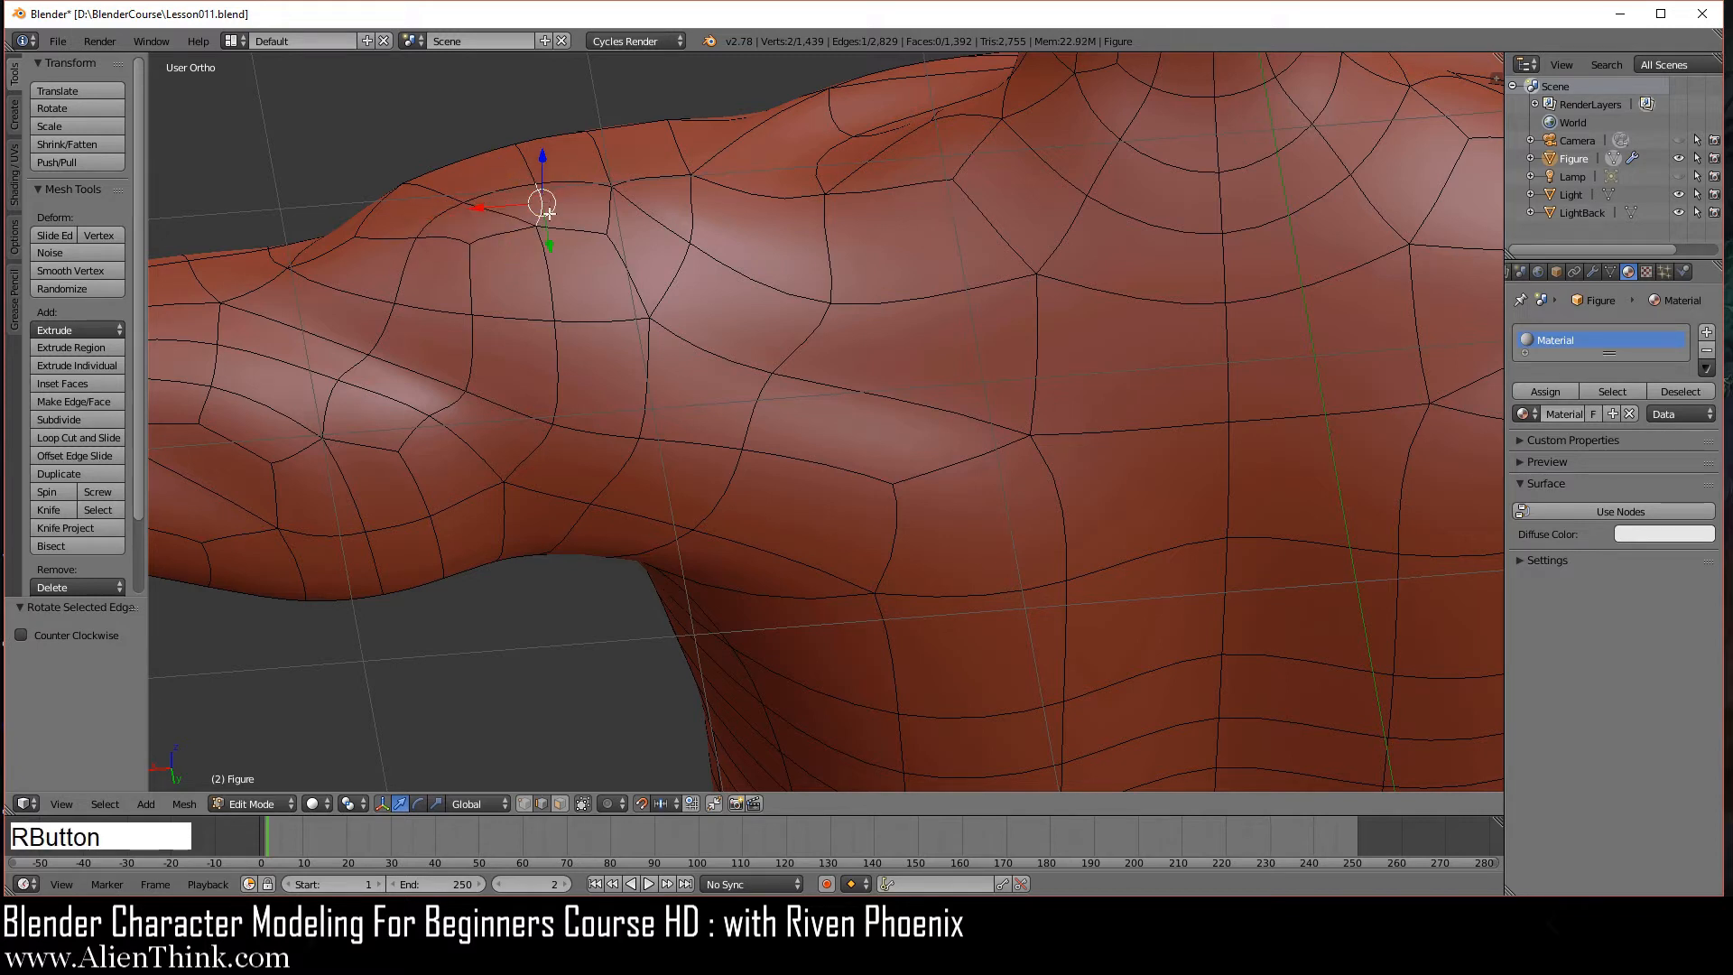
pyautogui.hotkey('ctrl', 'a')
pyautogui.hotkey('ctrl', 'a')
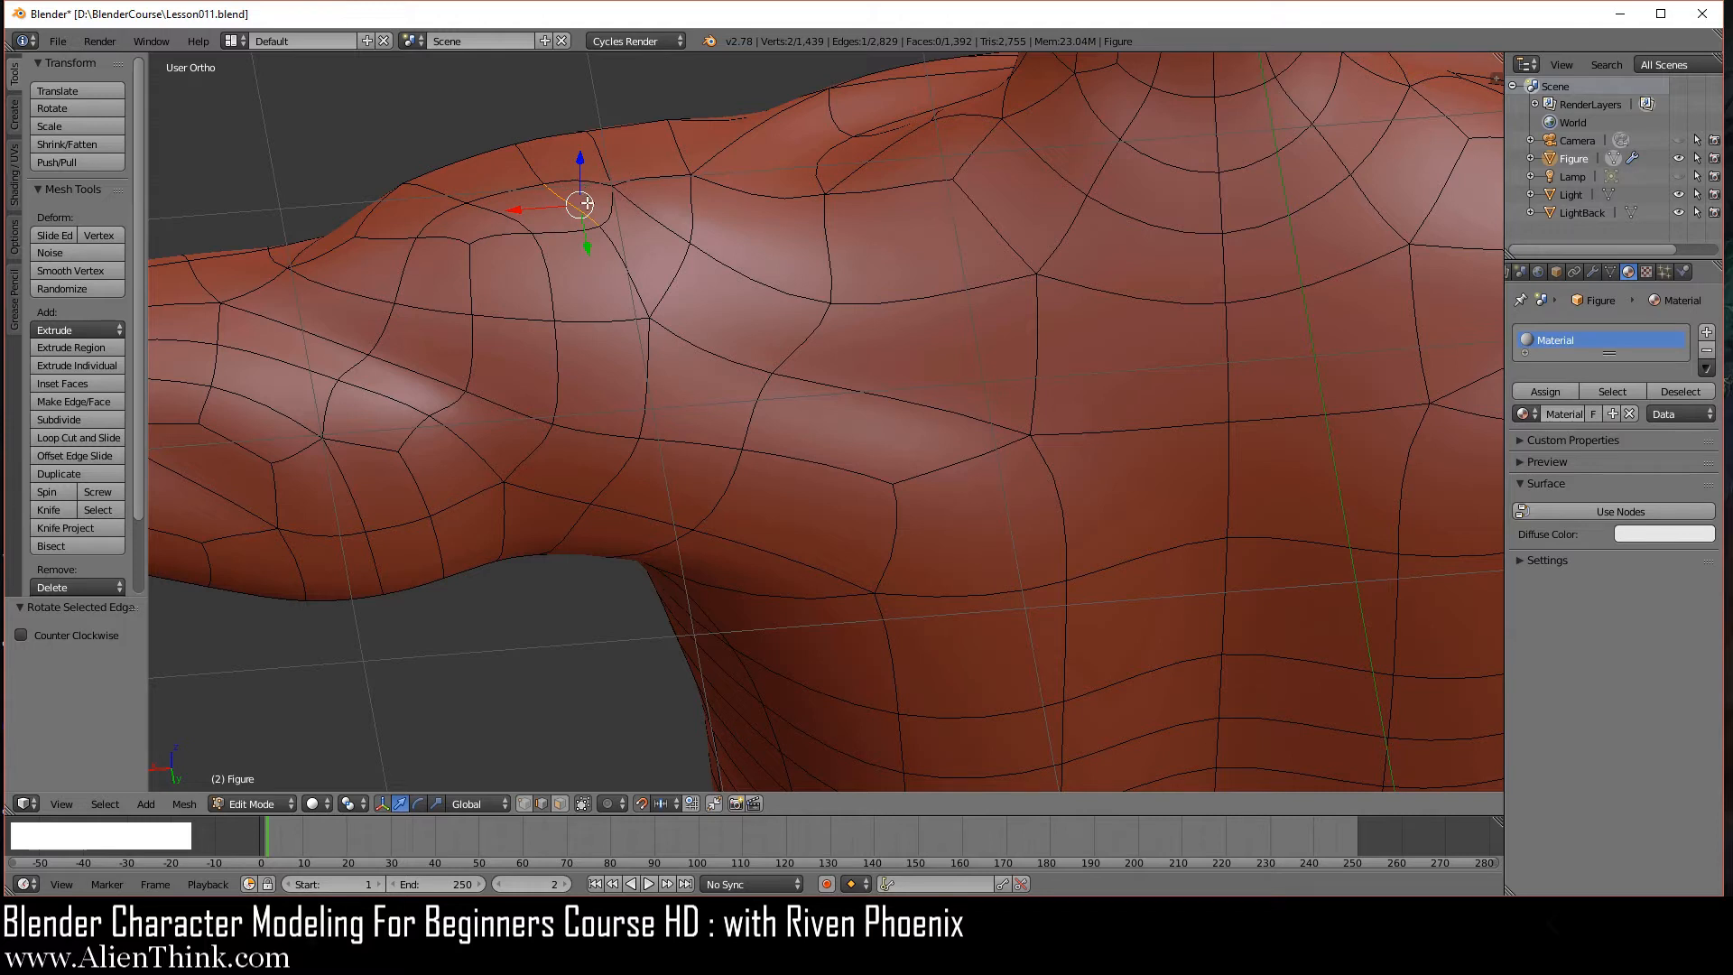
# - Rotate the third short crosswise edge on the shoulder clockwise once, and dissolve the adjoining diagonal edge on its neck side
pyautogui.rightClick(615, 209)
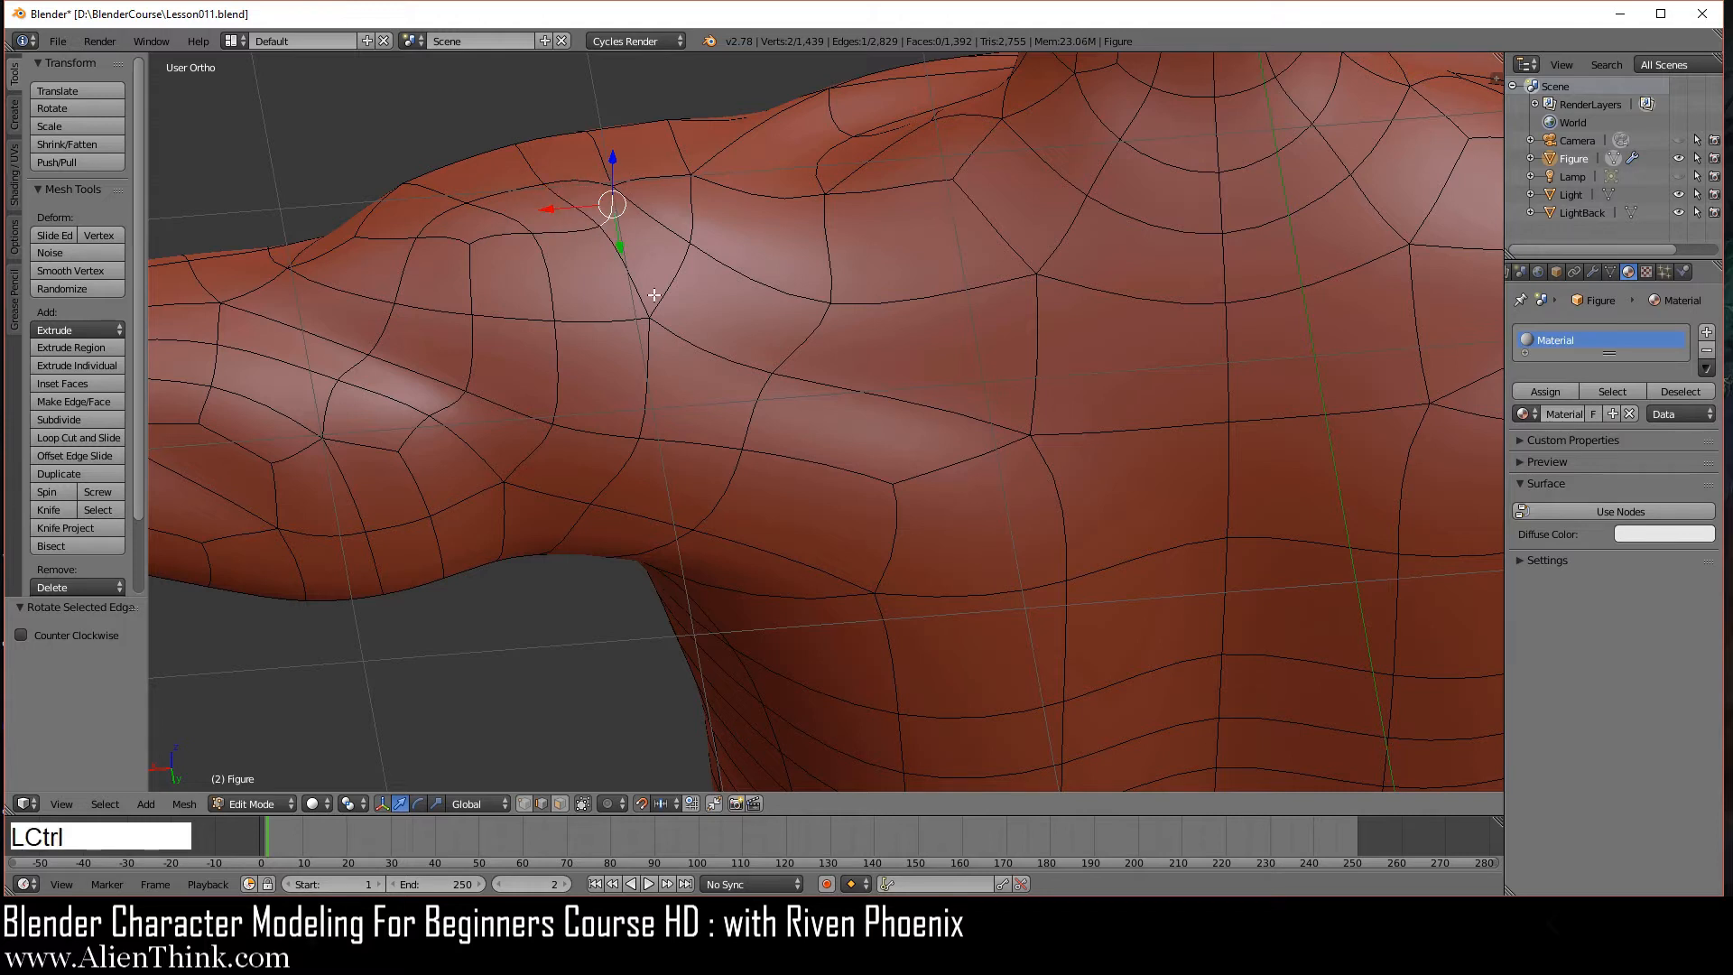
pyautogui.hotkey('ctrl', 'a')
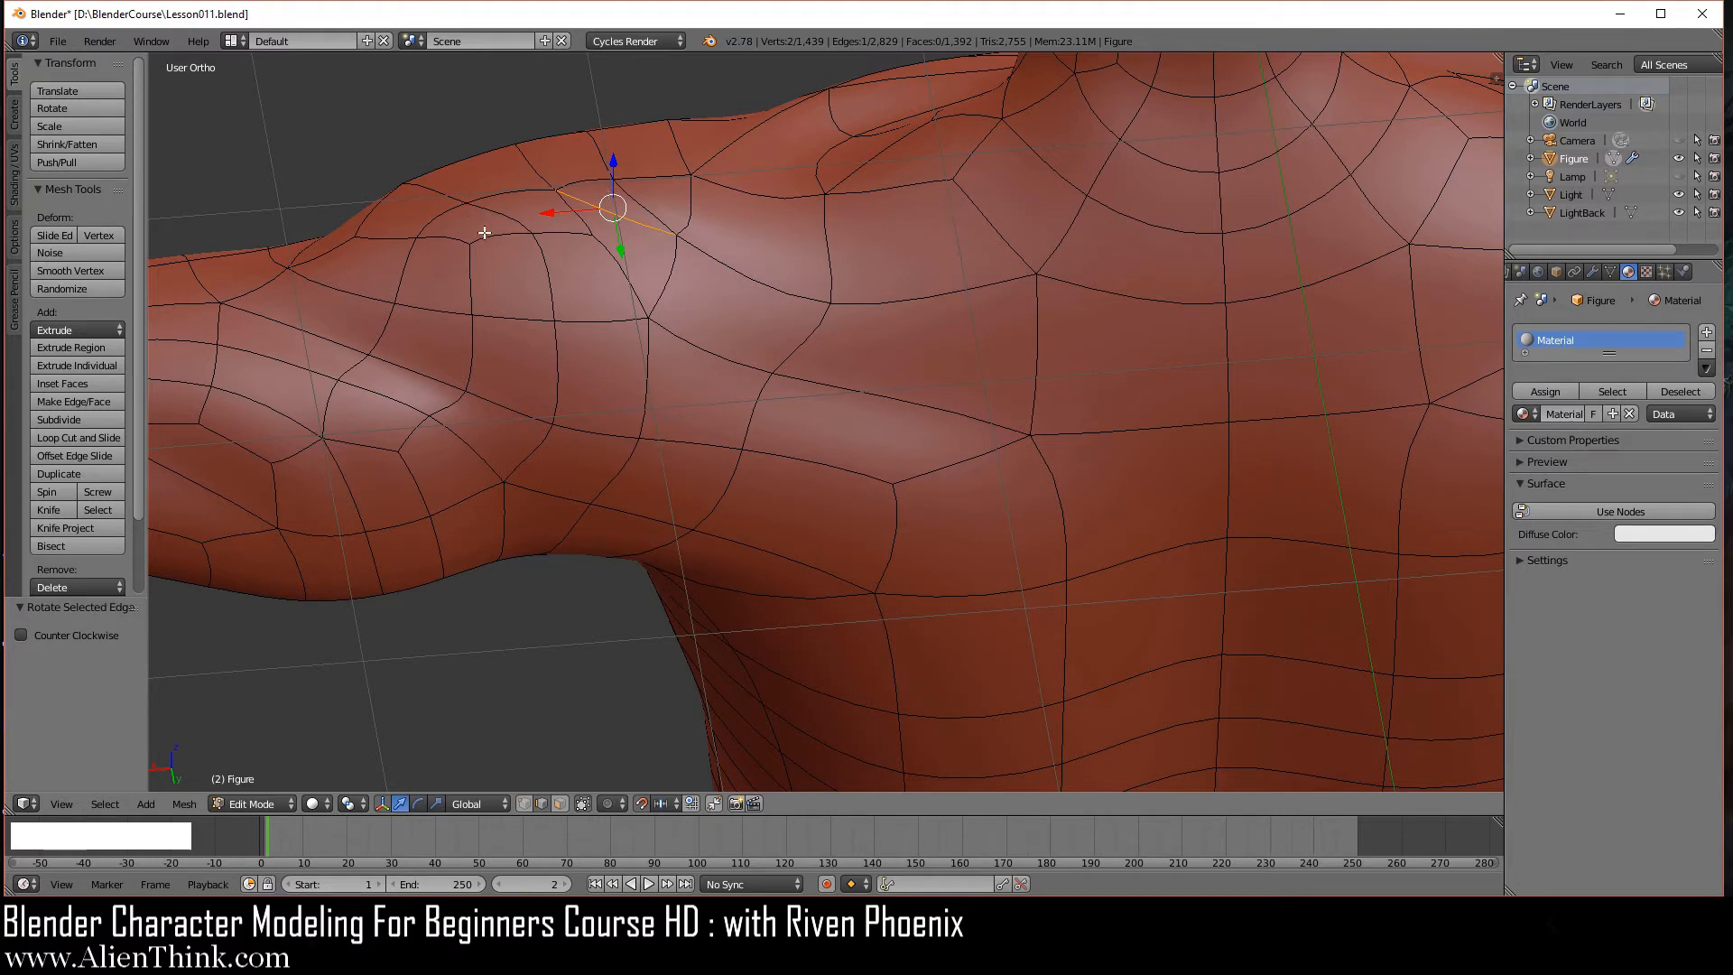
pyautogui.rightClick(648, 203)
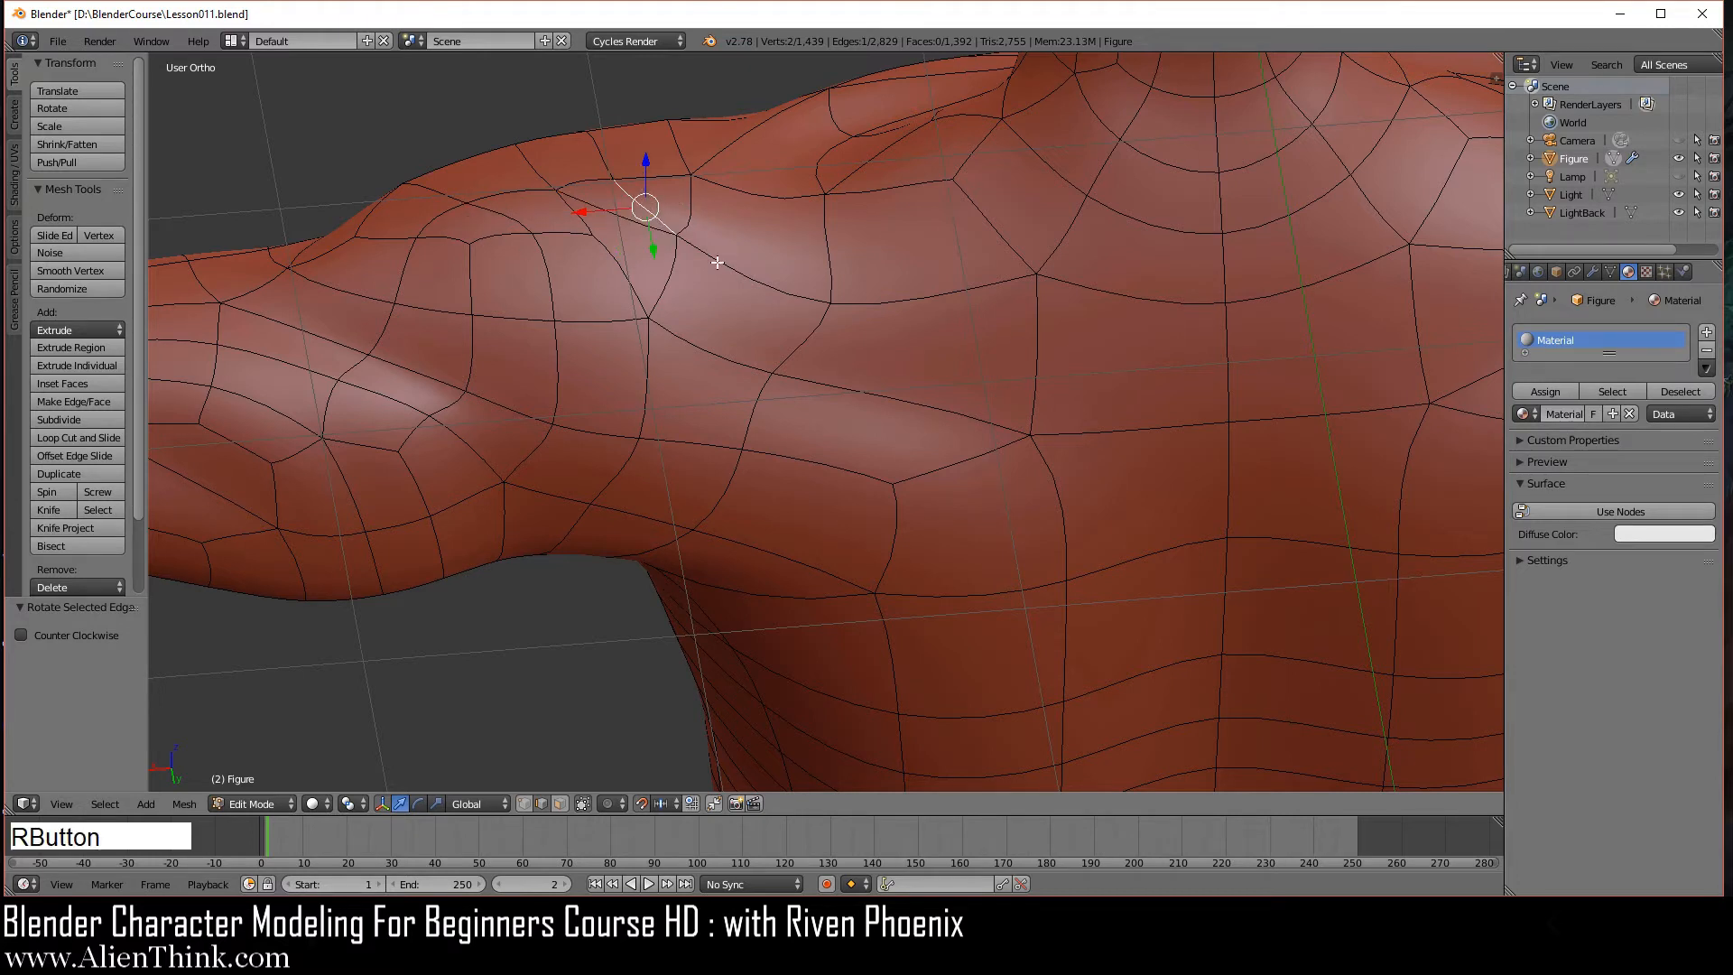
pyautogui.press('x')
pyautogui.click(814, 274)
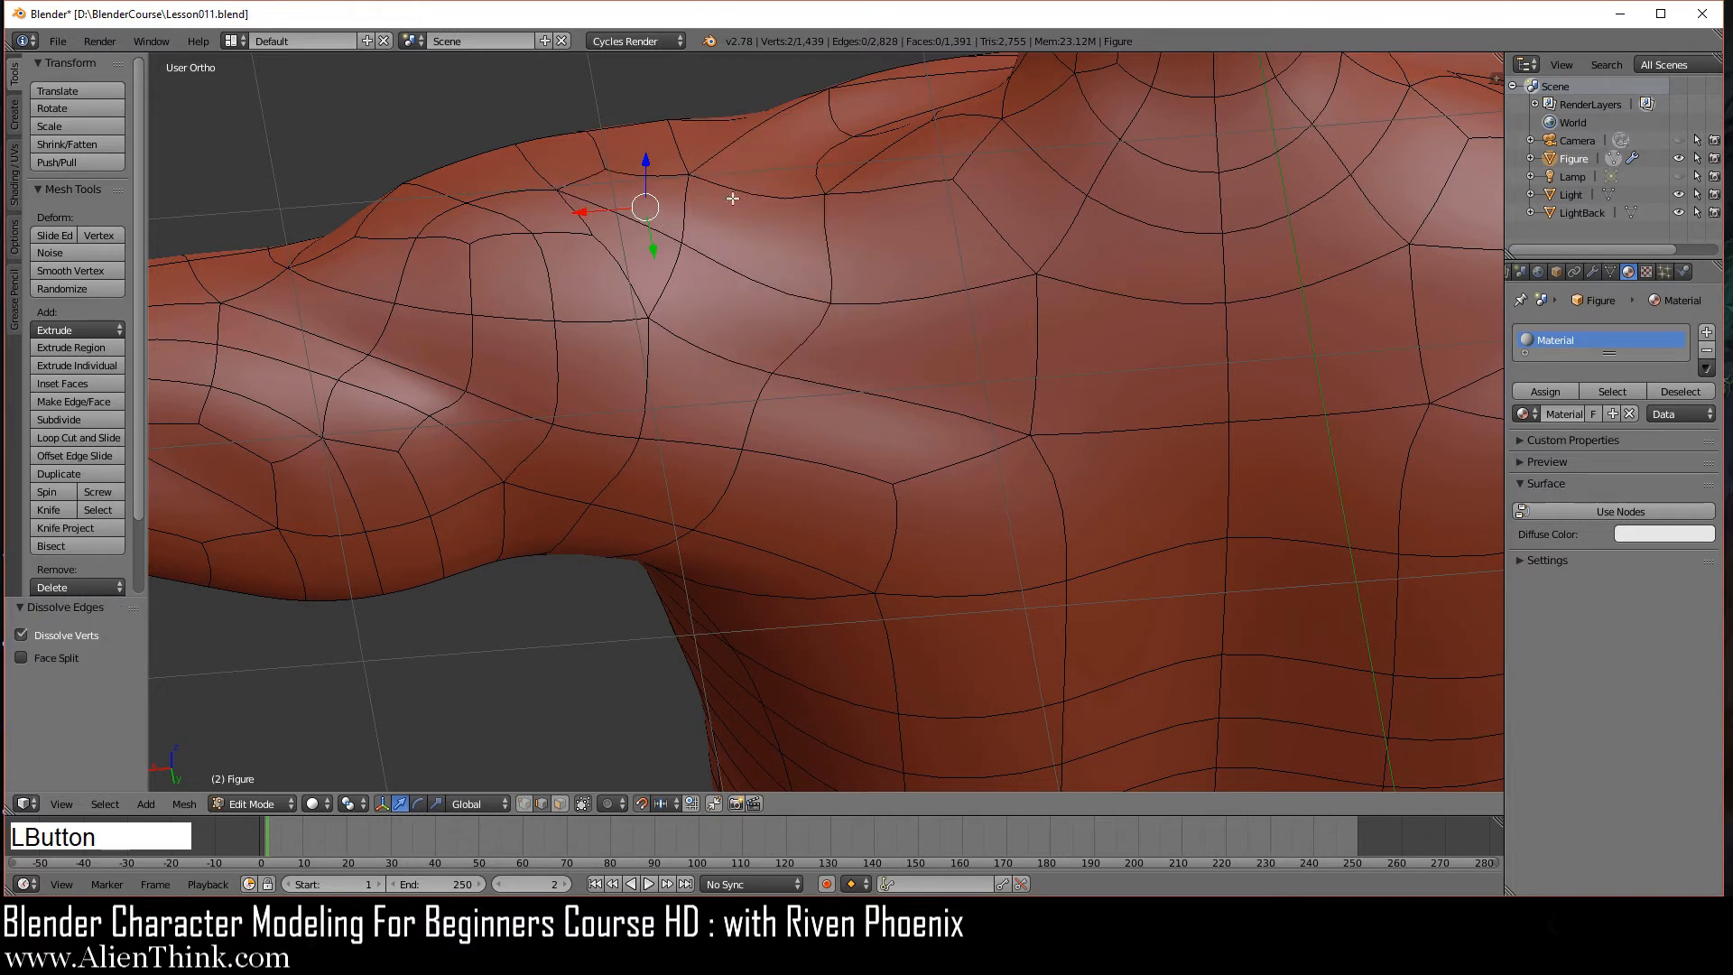
# - Rotate the remaining long diagonal edge on top of the shoulder clockwise once
pyautogui.rightClick(634, 222)
pyautogui.press('ctrl')
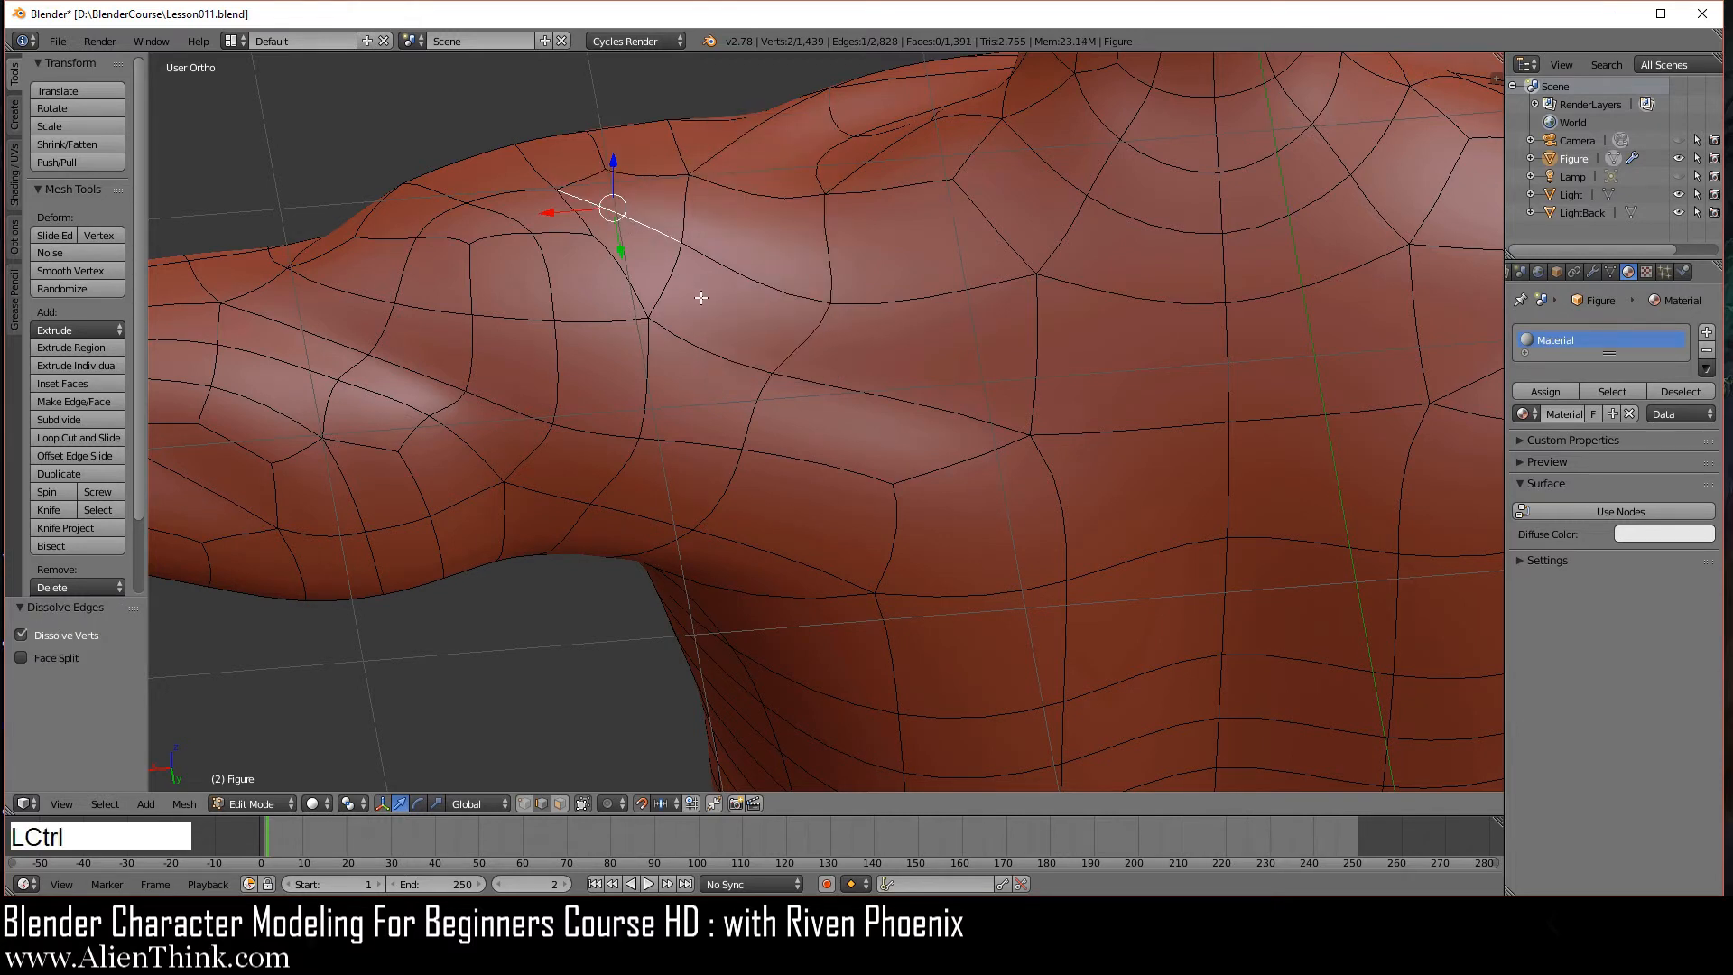
pyautogui.hotkey('ctrl', 'a')
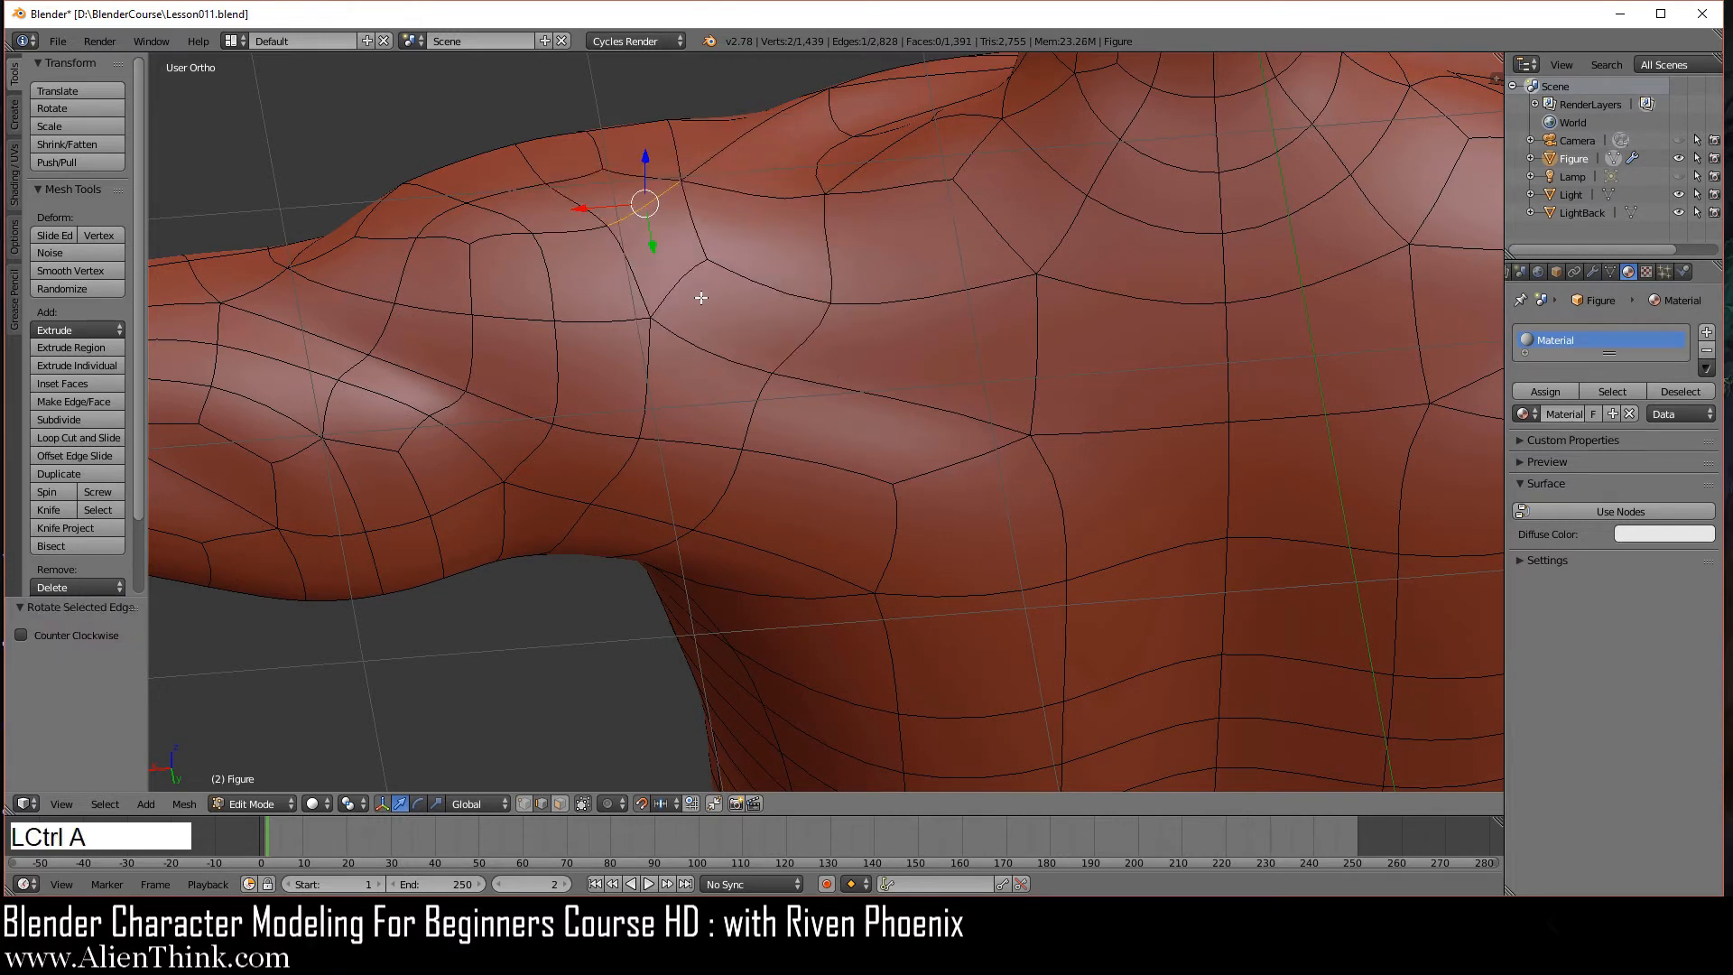
# - Smooth the vertices of the four faces along the rear top of the shoulder, and return to edge select mode with nothing selected
pyautogui.click(566, 804)
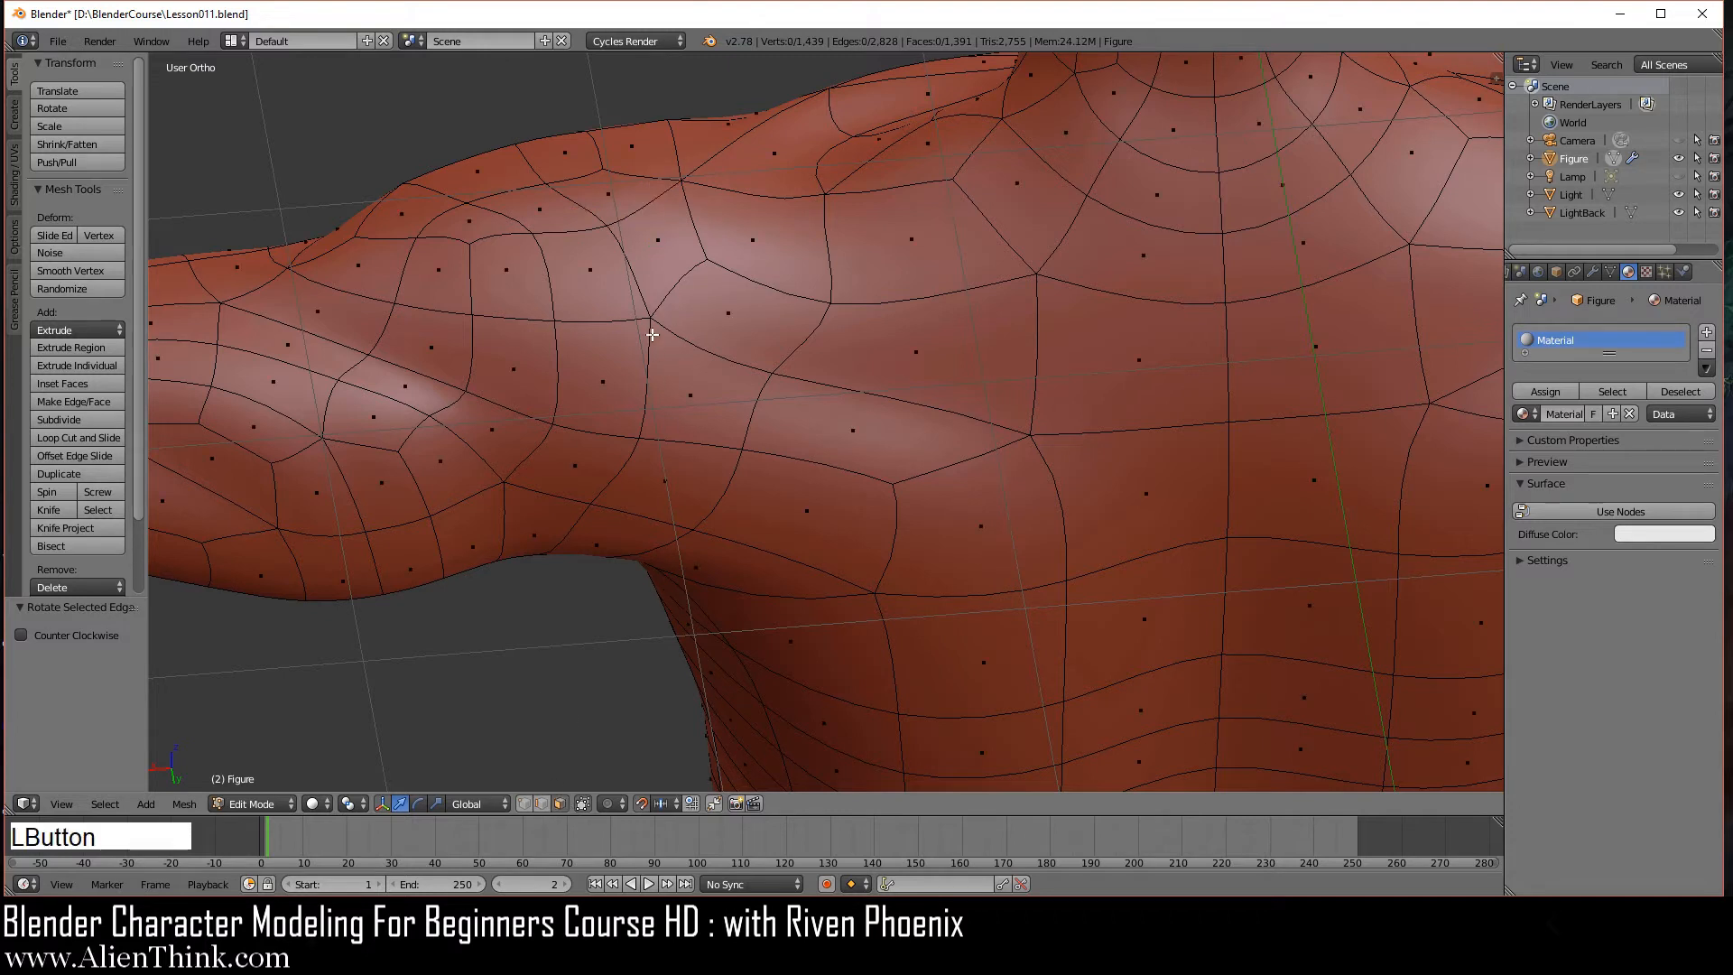
pyautogui.rightClick(658, 241)
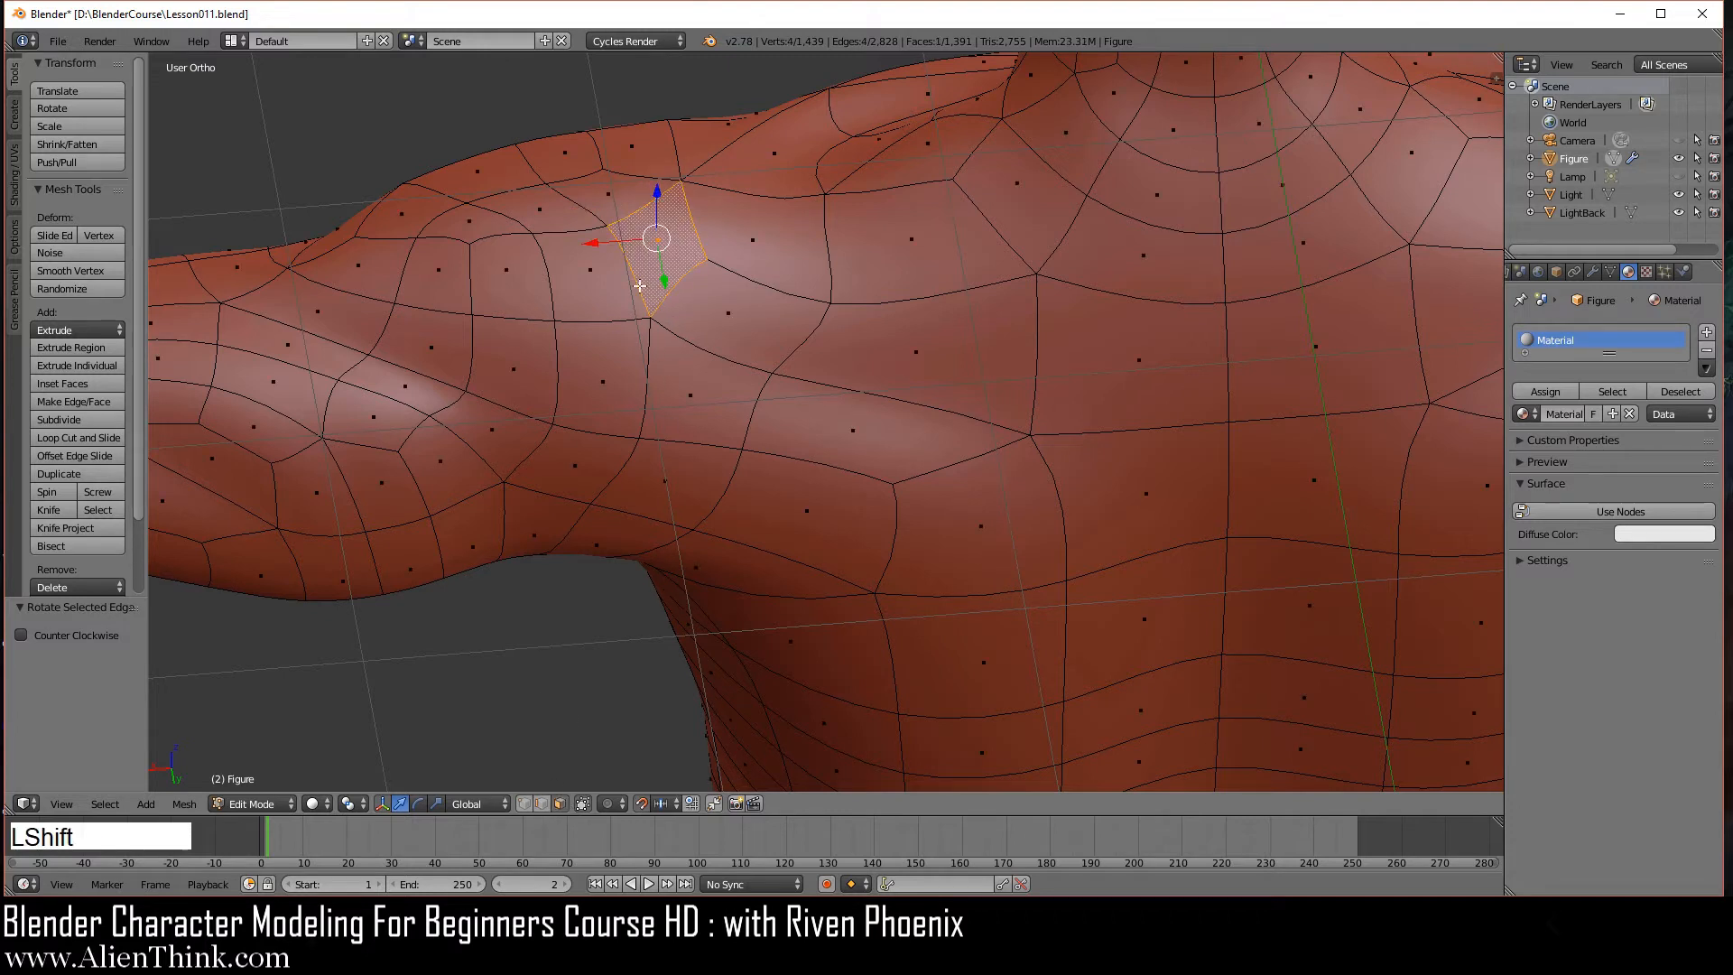
pyautogui.keyDown('shift'); pyautogui.rightClick(608, 200); pyautogui.keyUp('shift')
pyautogui.keyDown('shift'); pyautogui.rightClick(540, 211); pyautogui.keyUp('shift')
pyautogui.keyDown('shift'); pyautogui.rightClick(469, 222); pyautogui.keyUp('shift')
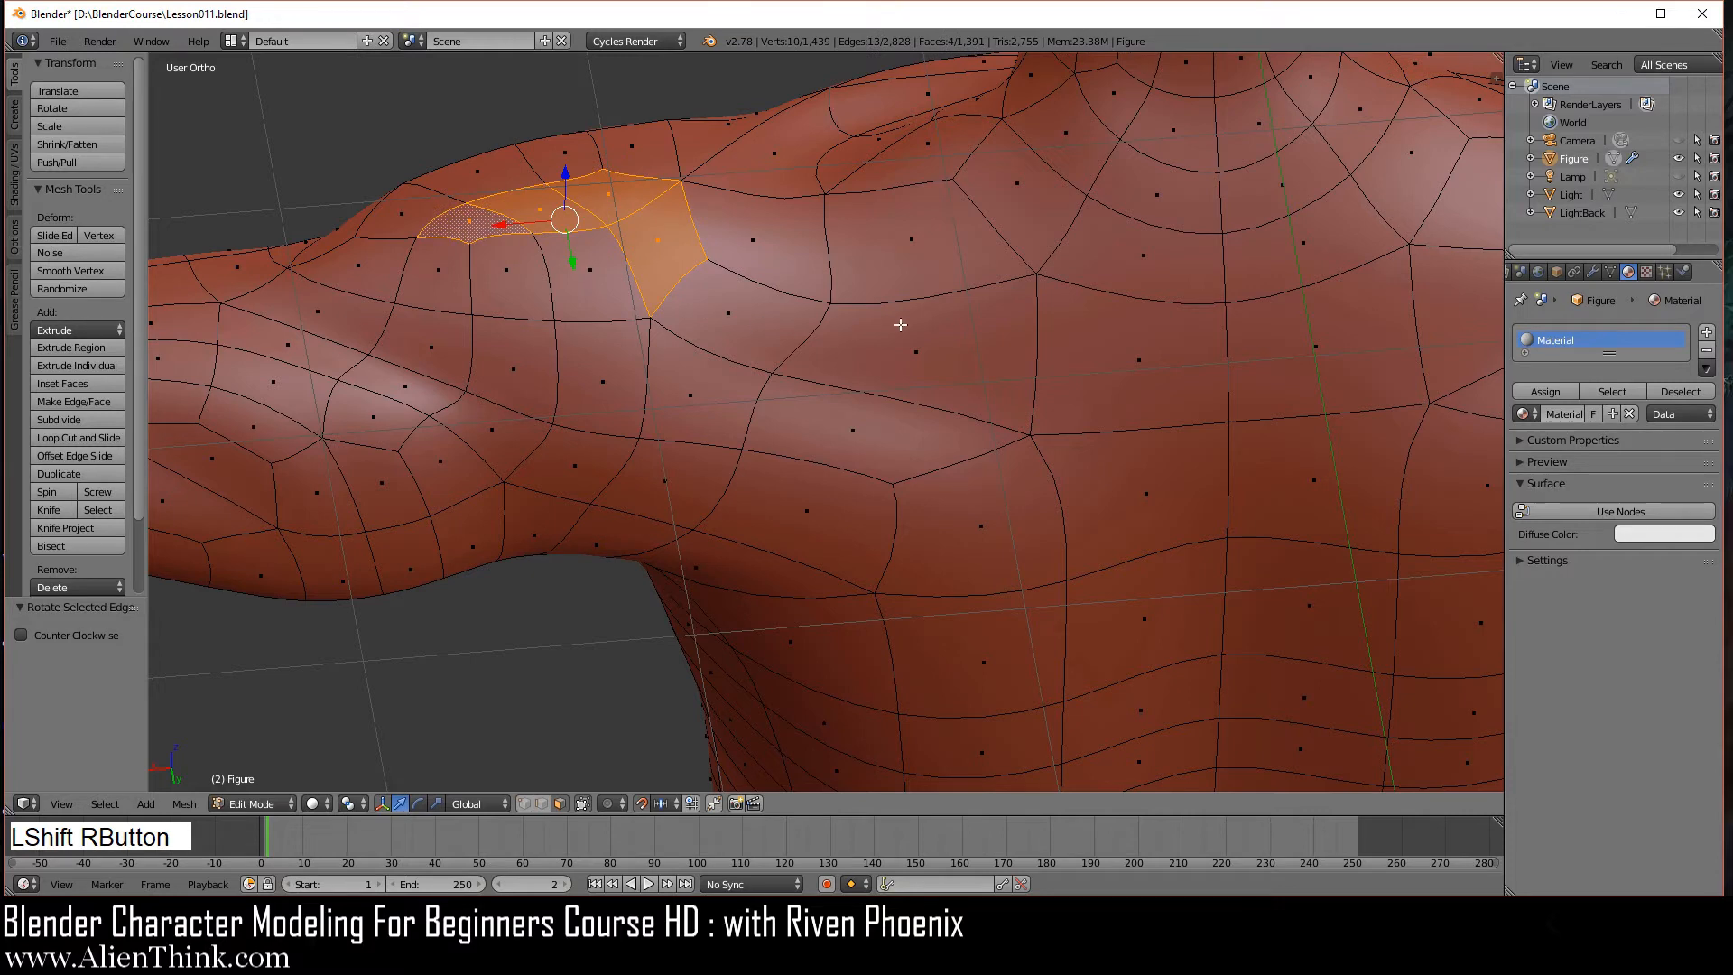
pyautogui.press('ctrl+KP_1')
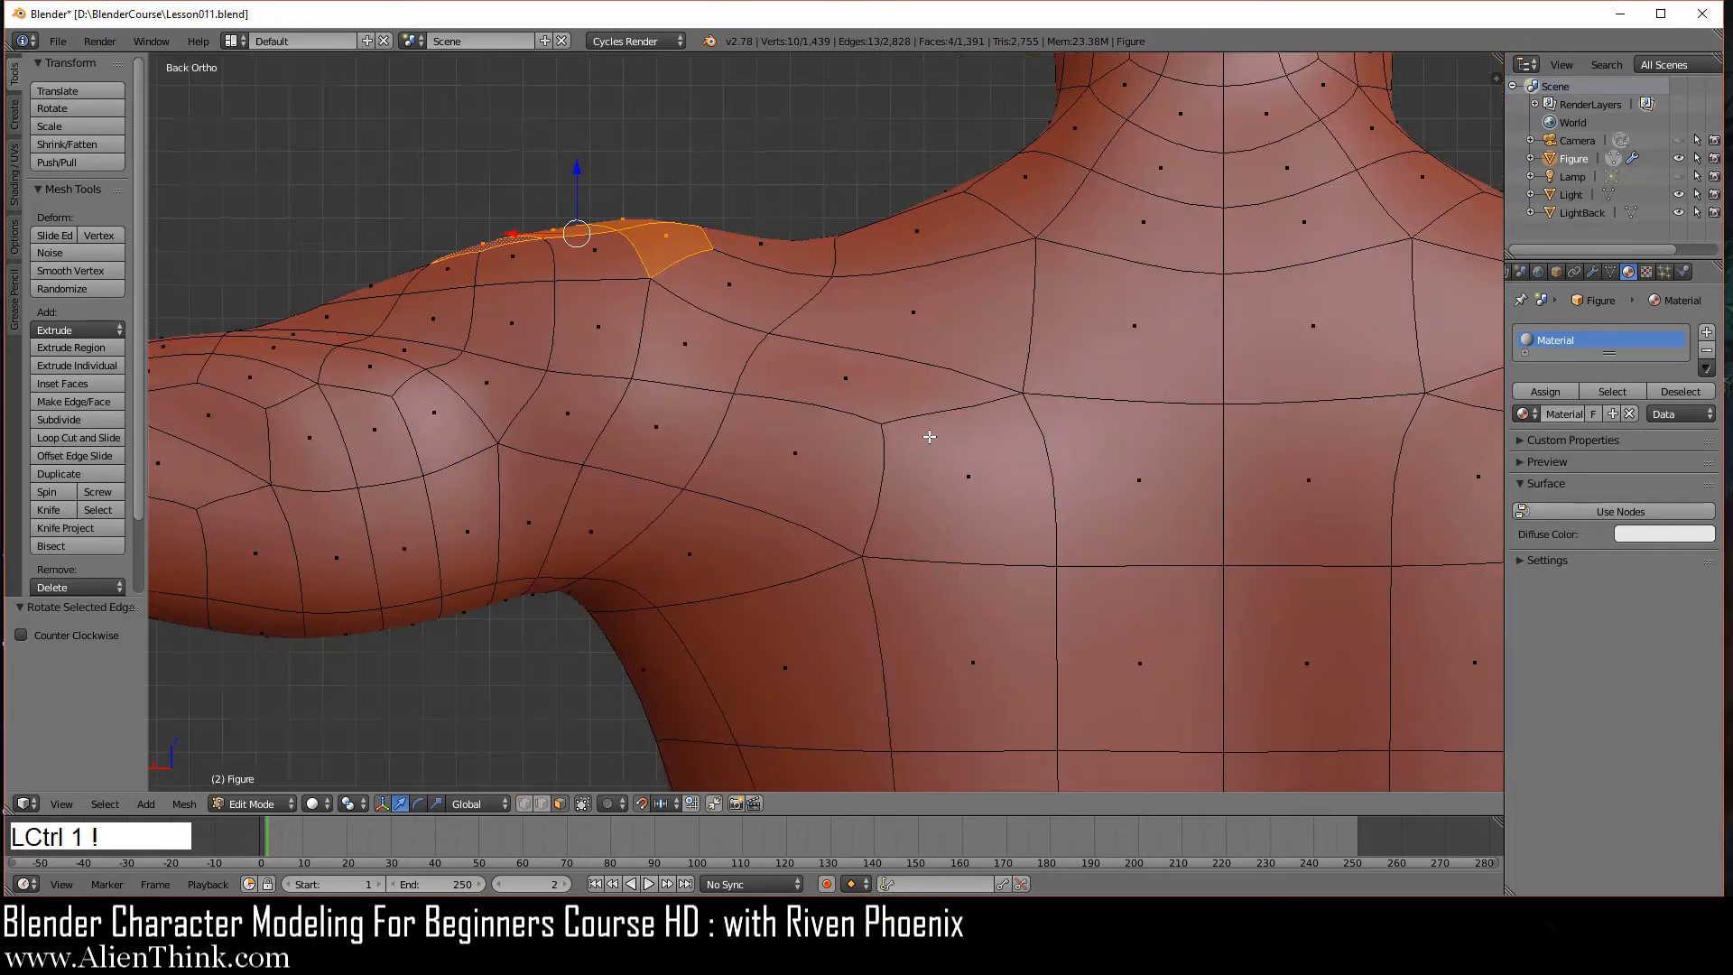
pyautogui.press('w')
pyautogui.click(864, 317)
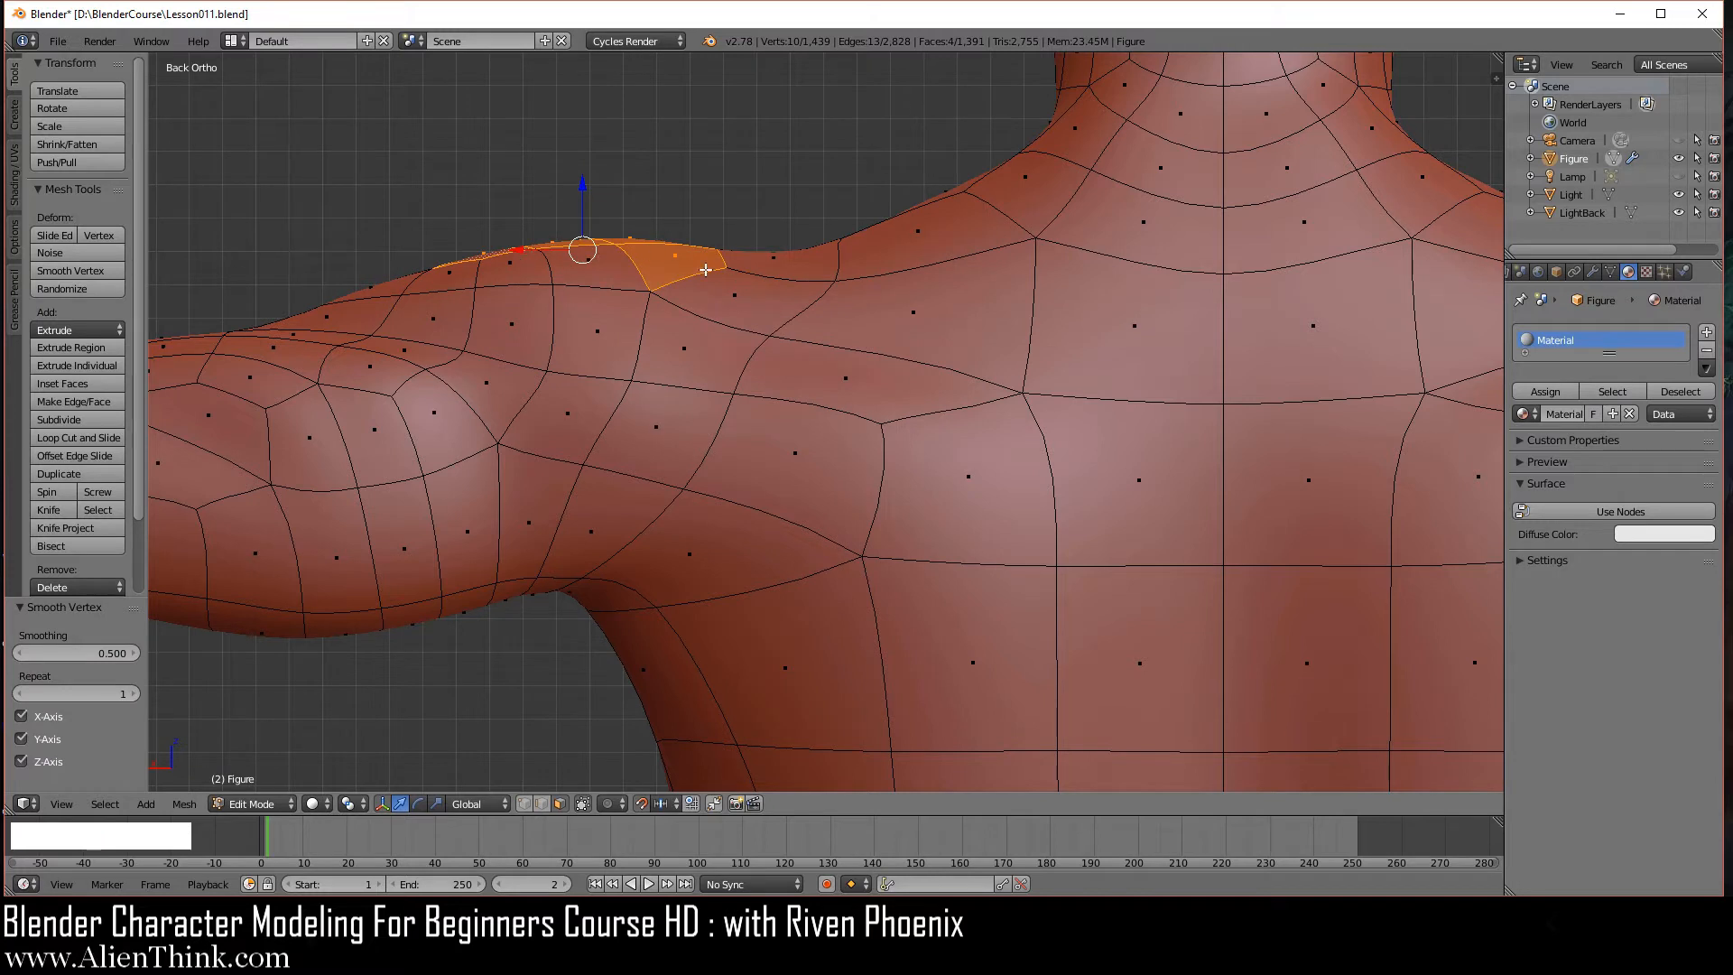
pyautogui.press('a')
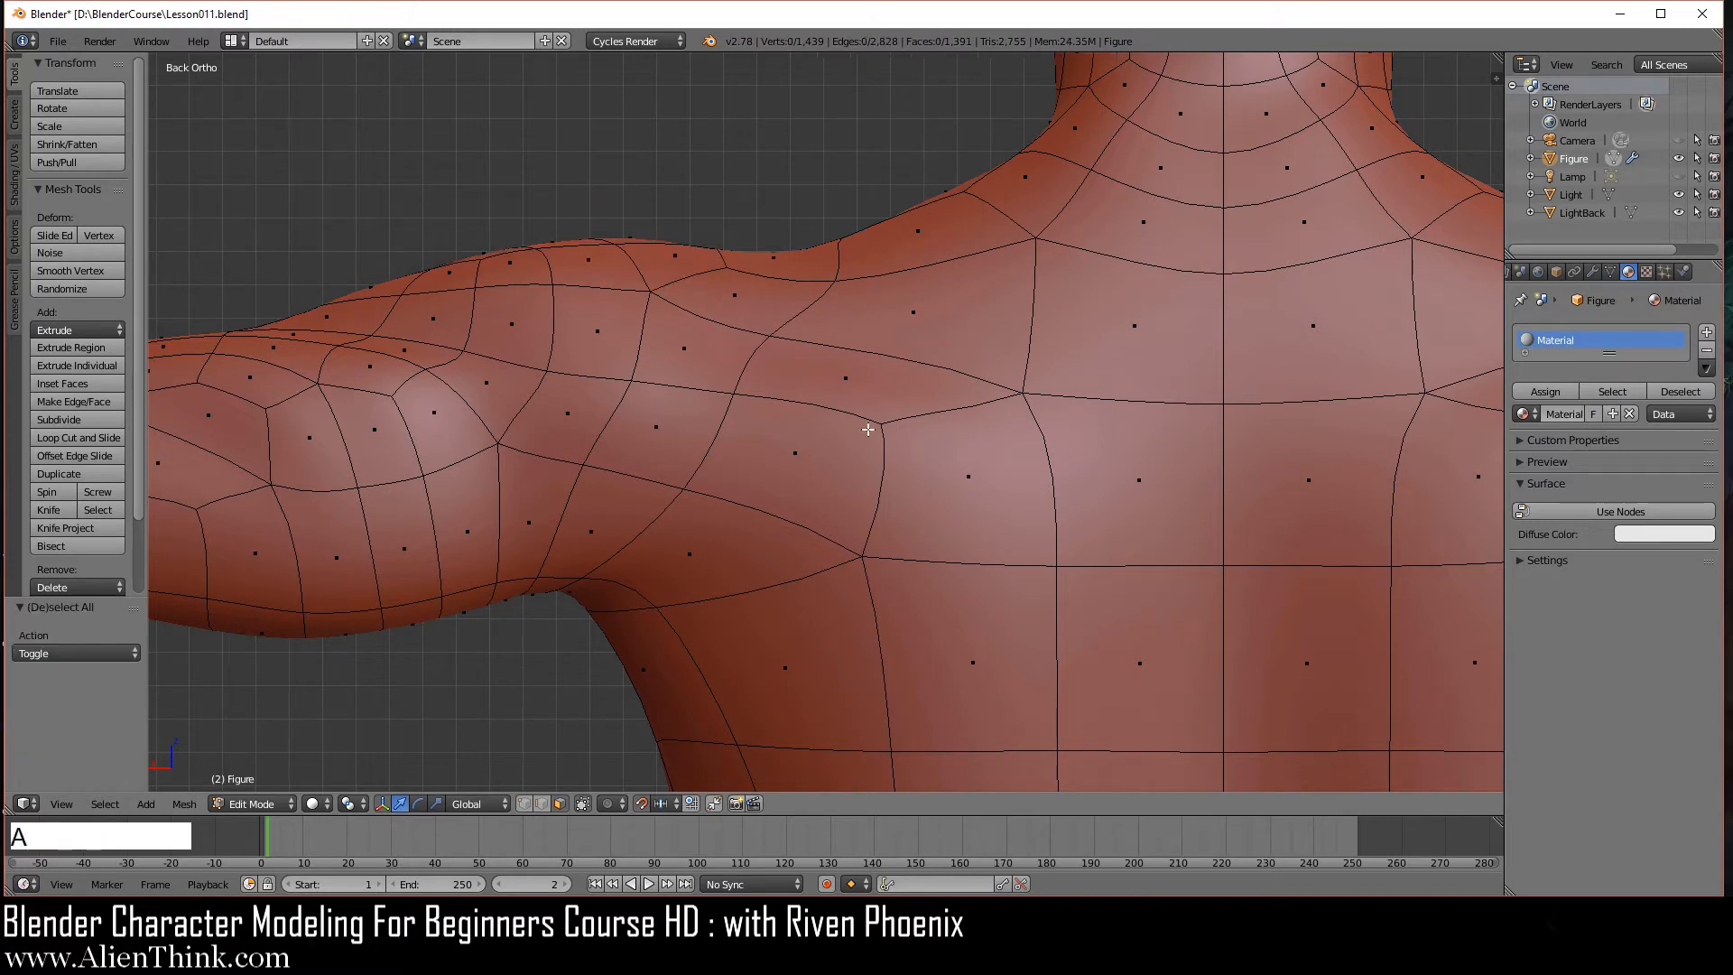
pyautogui.click(542, 803)
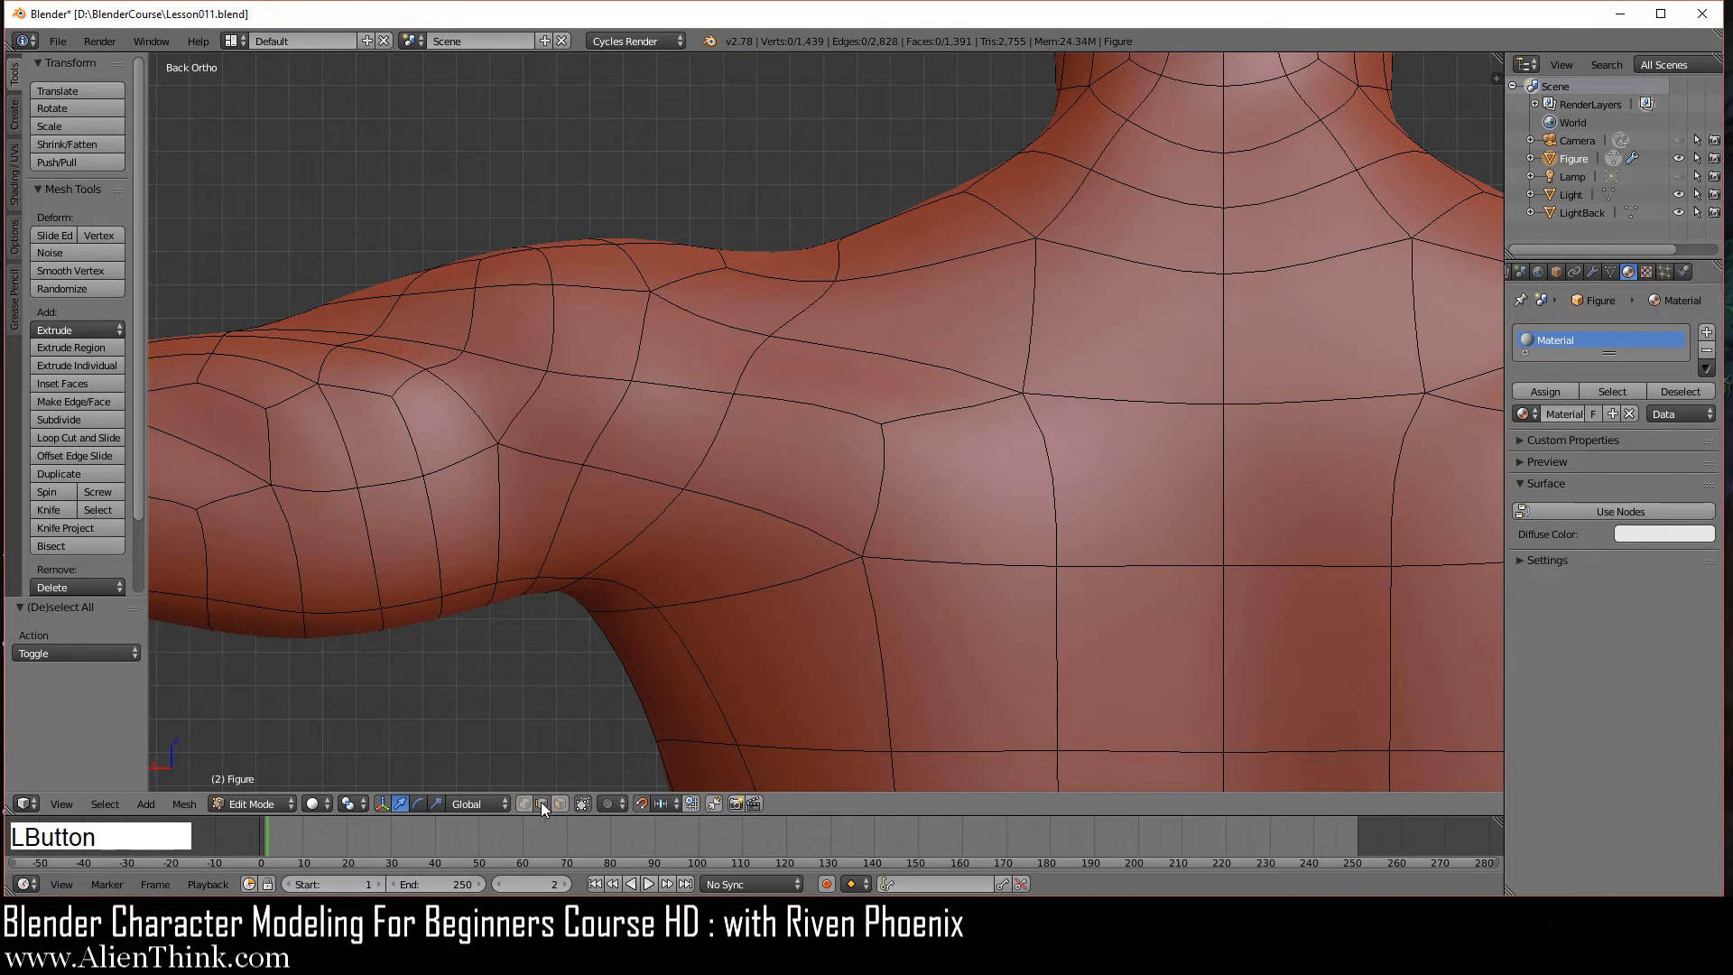
# - Move the short upright edge between the armpit and shoulder blade by -0.1 along the Y axis
pyautogui.rightClick(718, 433)
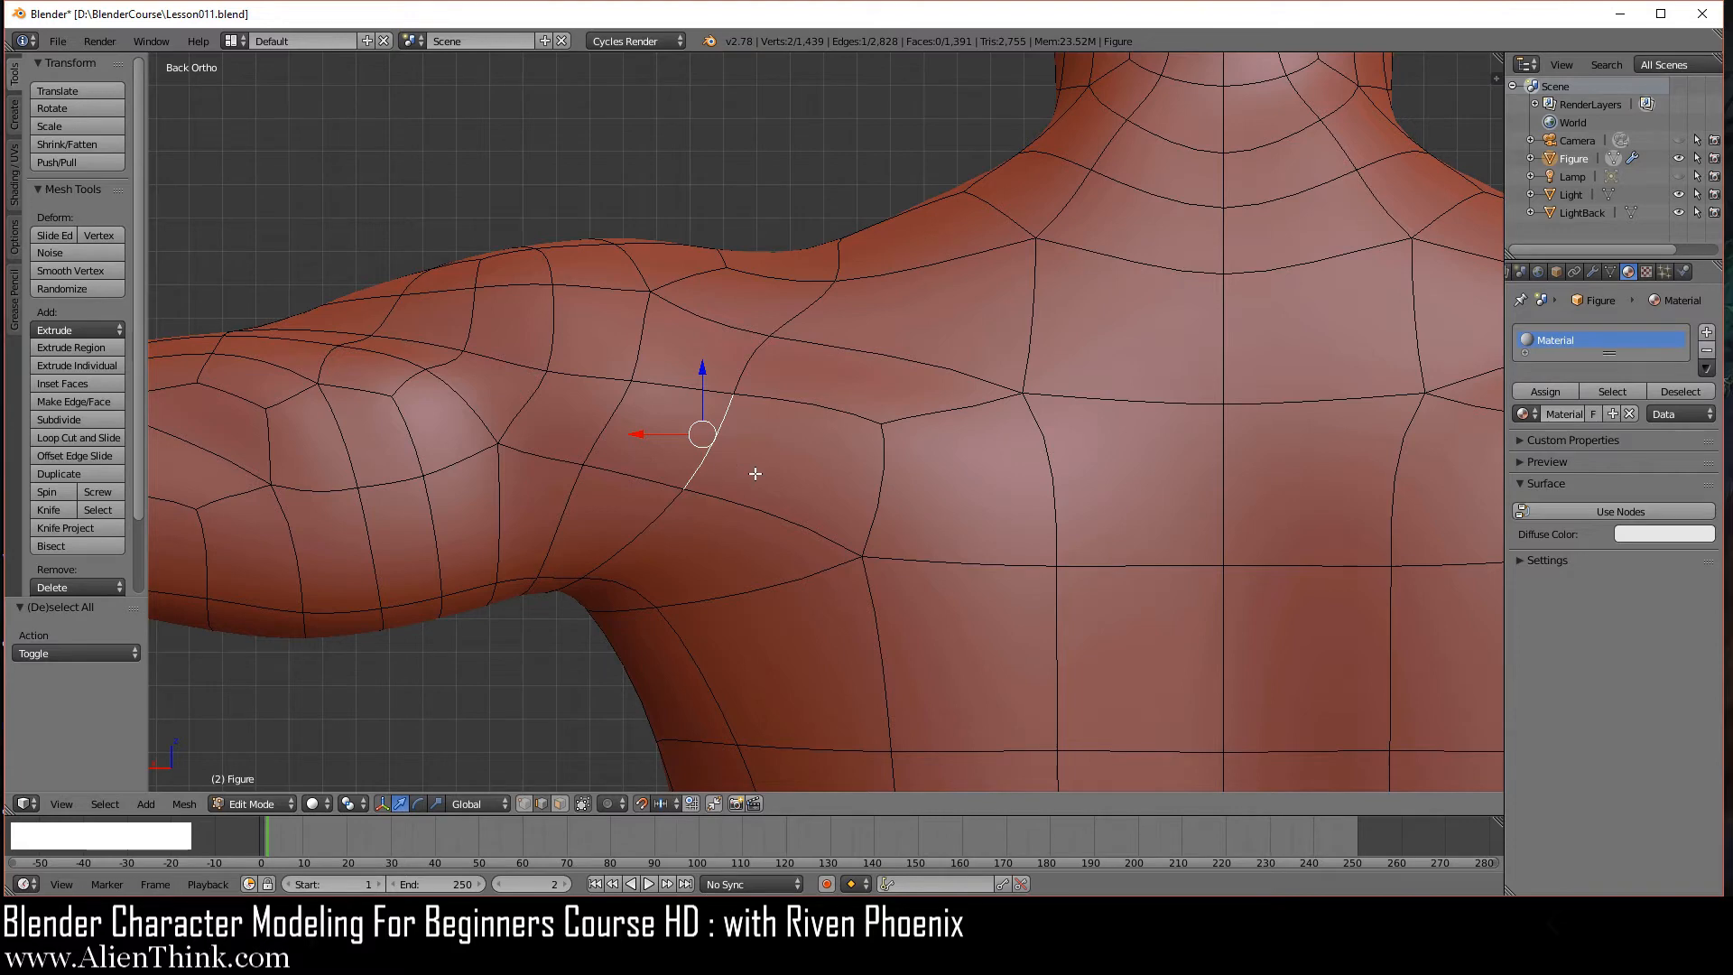
pyautogui.press('KP_3')
pyautogui.moveTo(959, 434); pyautogui.dragTo(934, 434)
pyautogui.press('ctrl+KP_1')
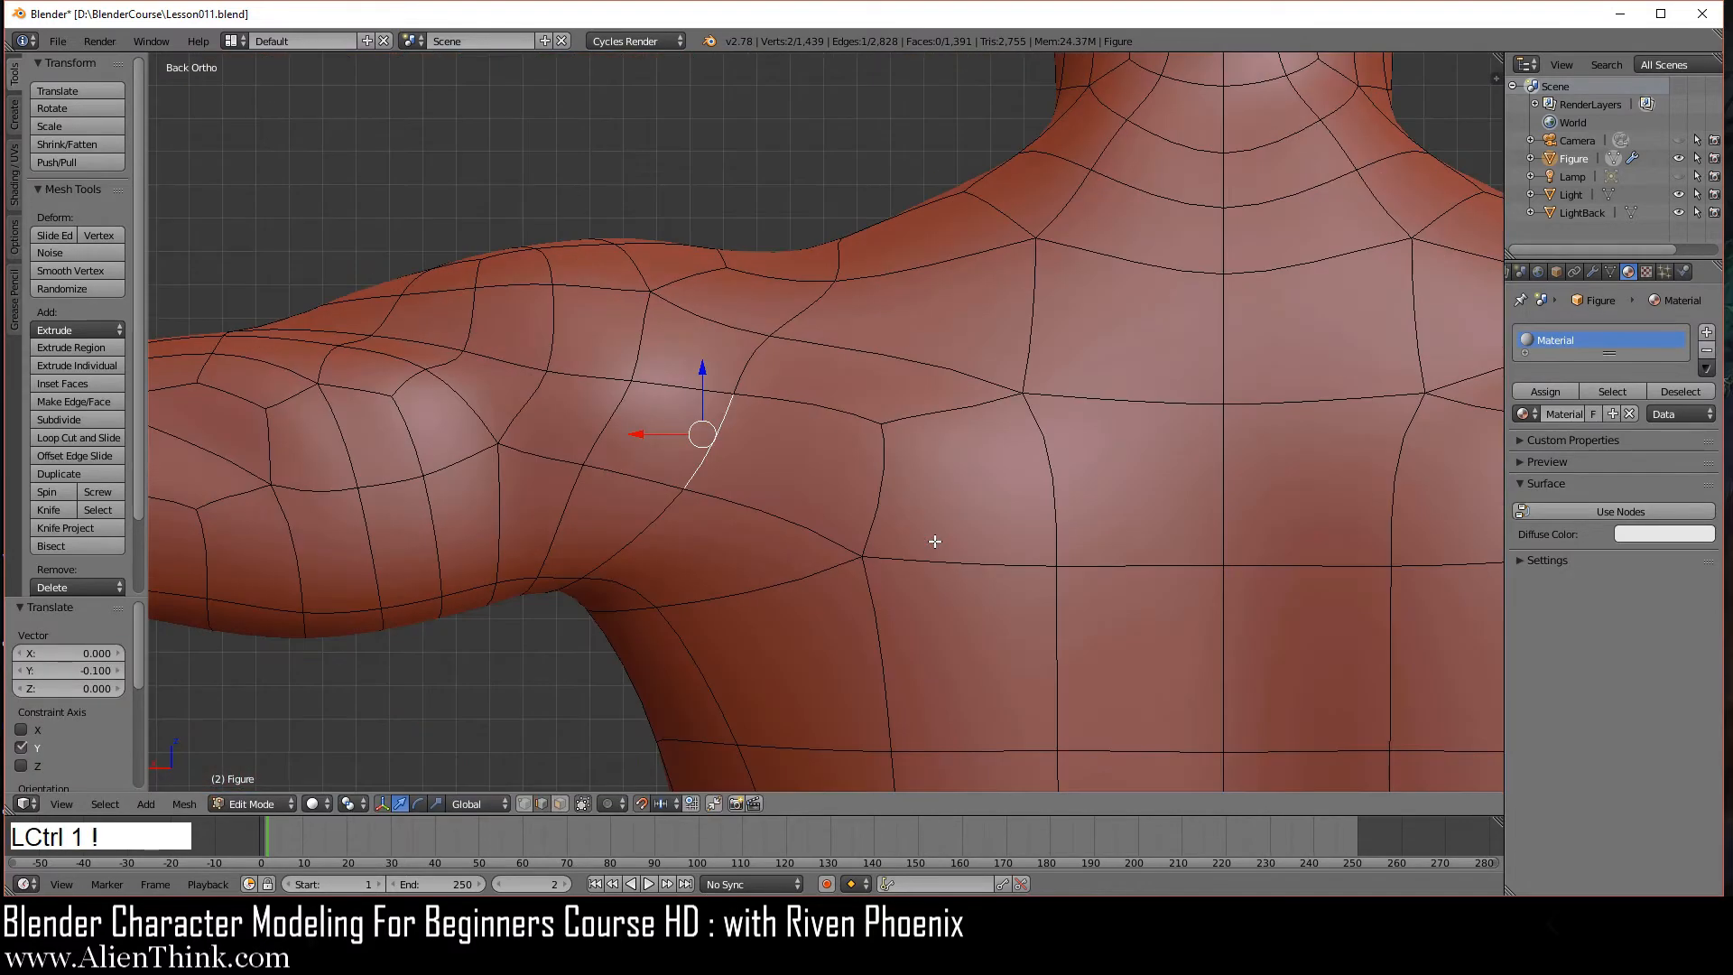
# - Smooth the vertices of the short crosswise edge on the rear of the deltoid
pyautogui.rightClick(603, 379)
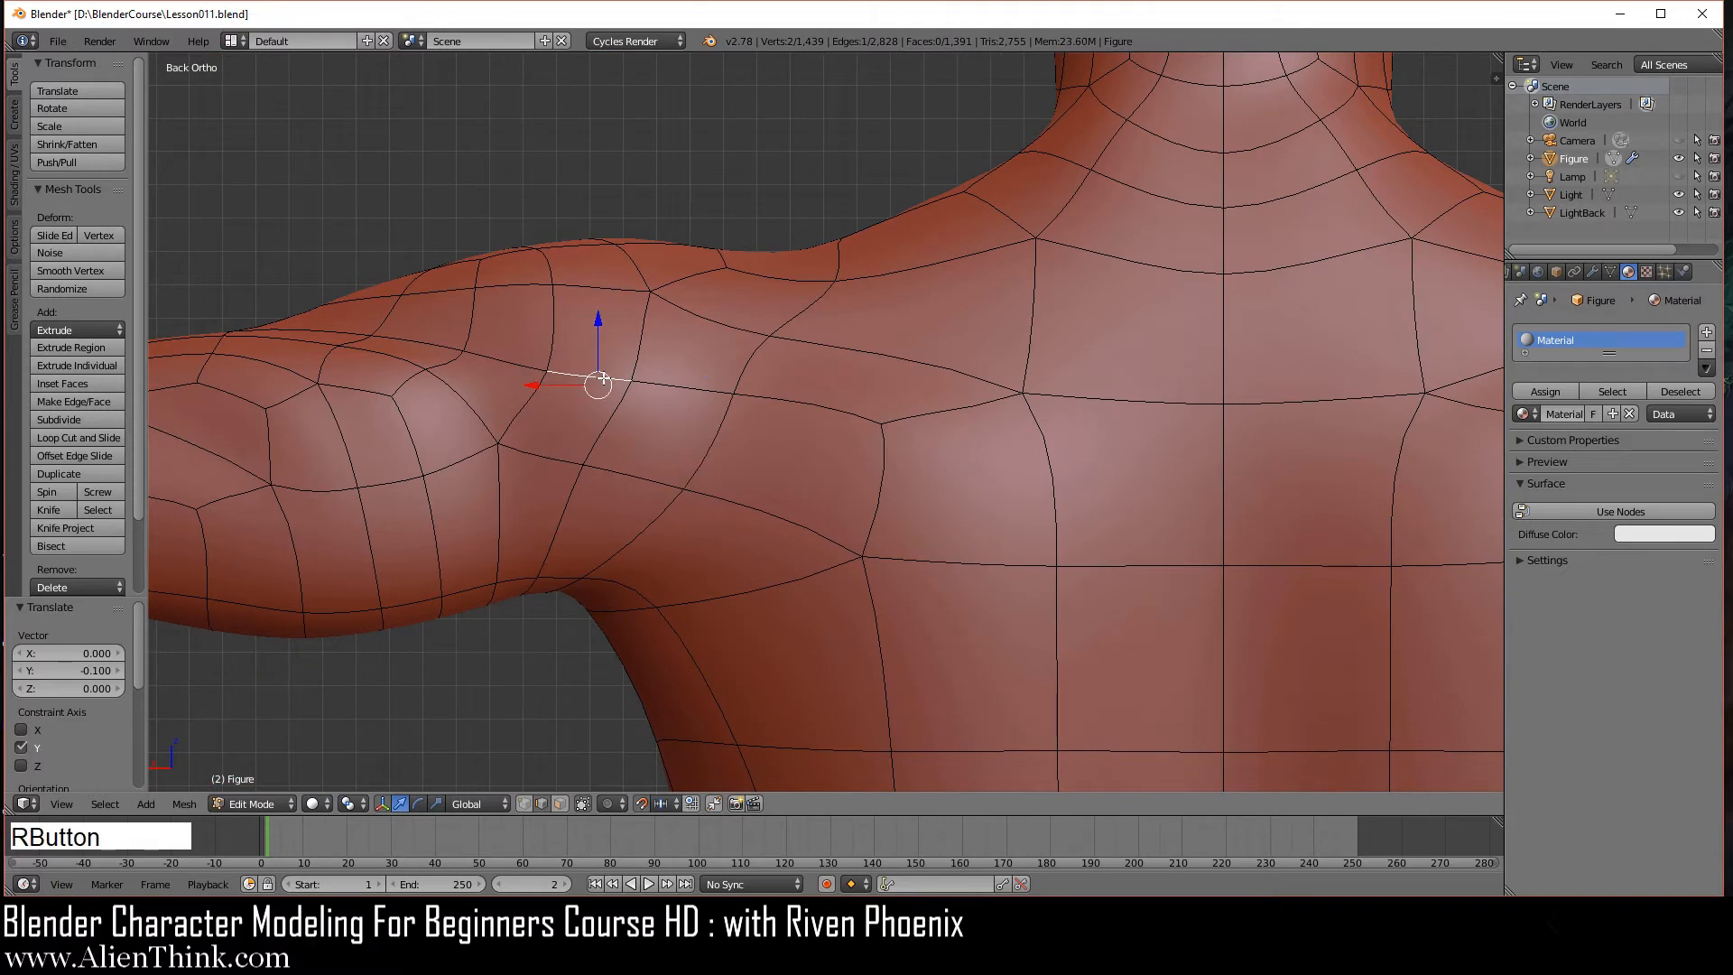
pyautogui.press('w')
pyautogui.click(978, 398)
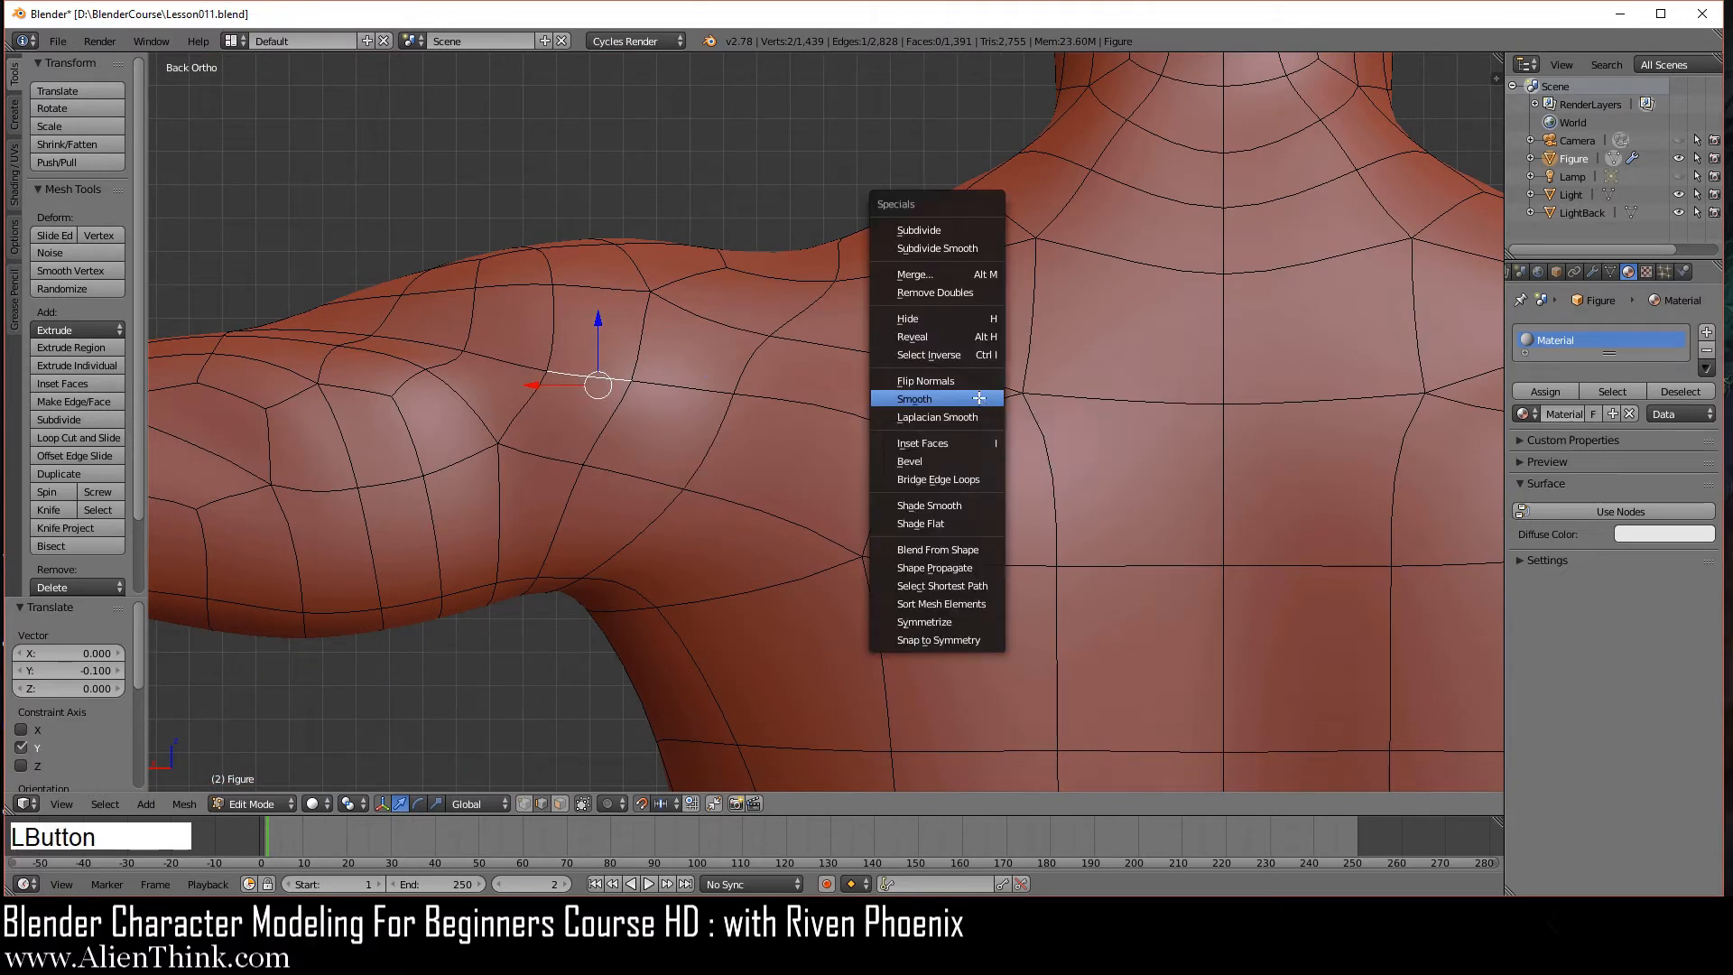
# - Move the shoulder blade vertex where three edges meet by -0.2 along the Y axis
pyautogui.click(524, 803)
pyautogui.rightClick(882, 432)
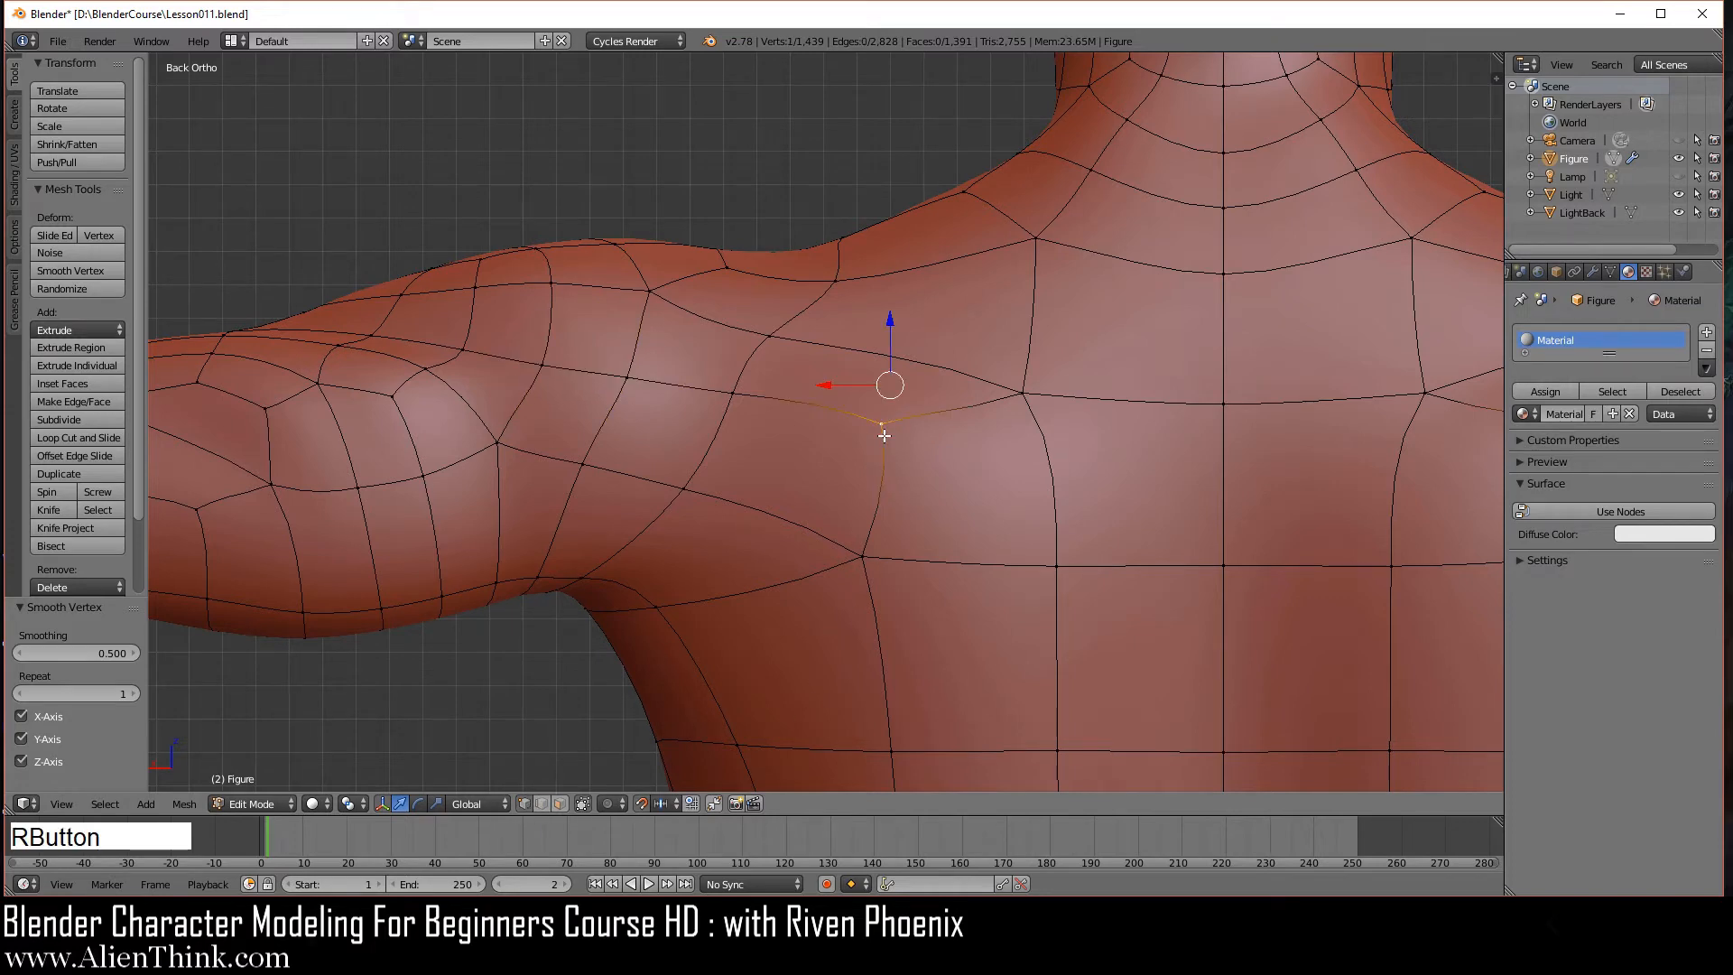
pyautogui.press('KP_3')
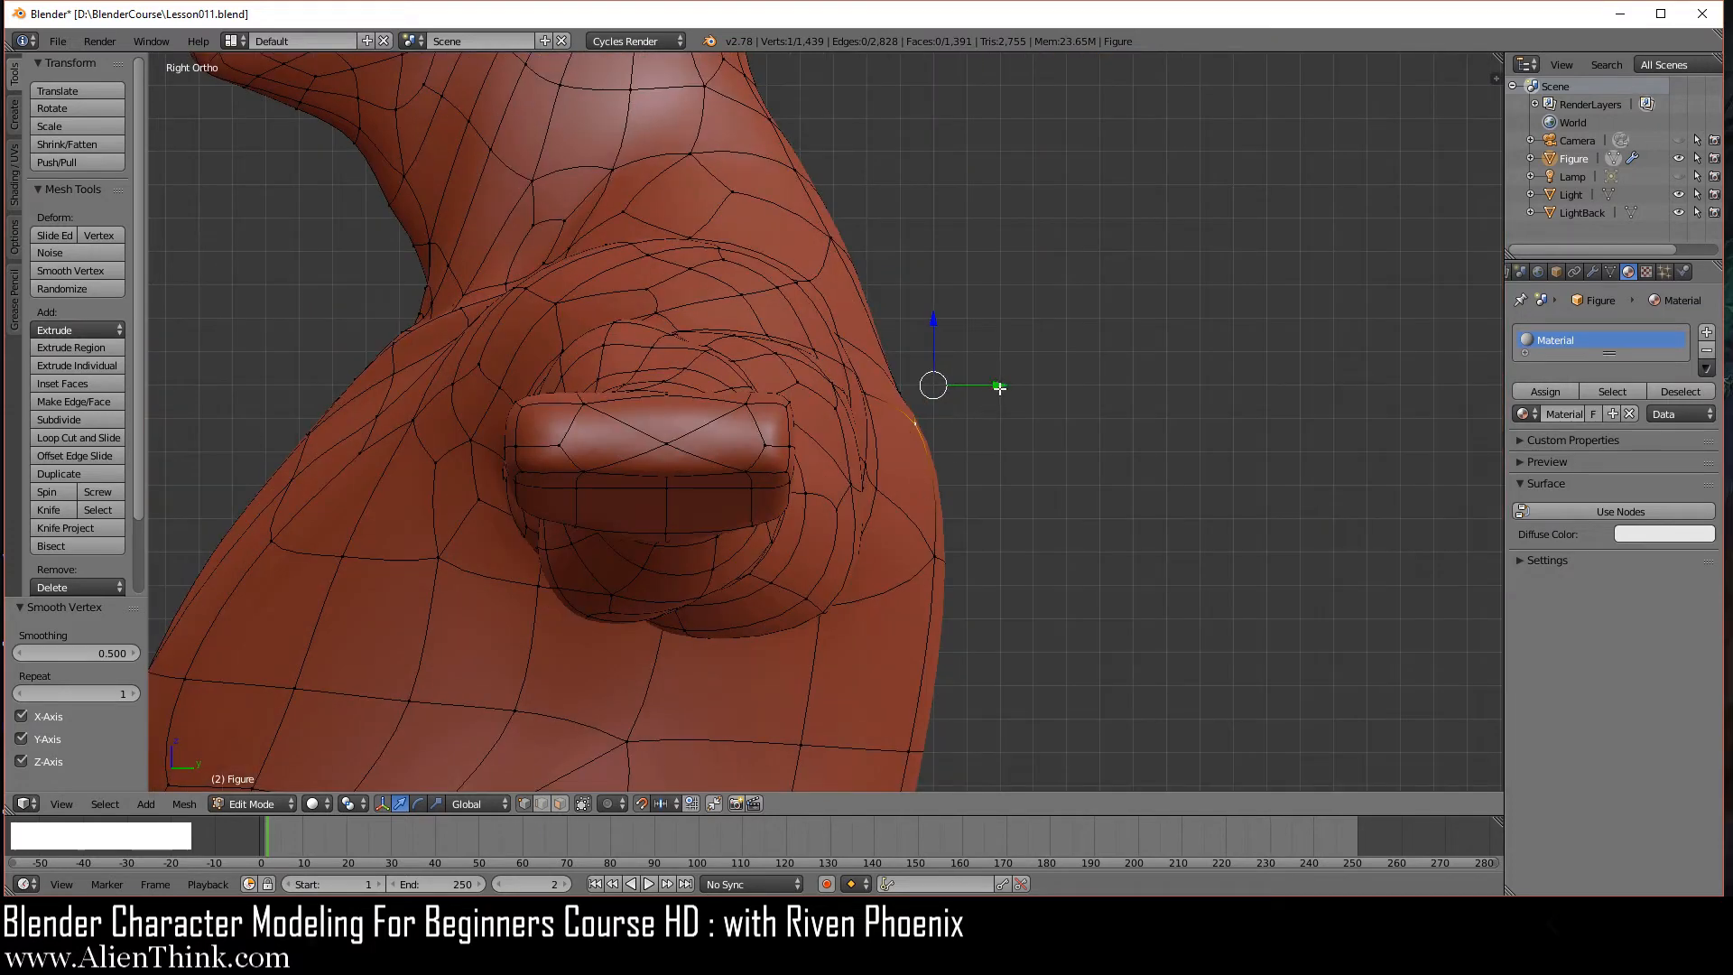
pyautogui.moveTo(986, 382); pyautogui.dragTo(942, 387)
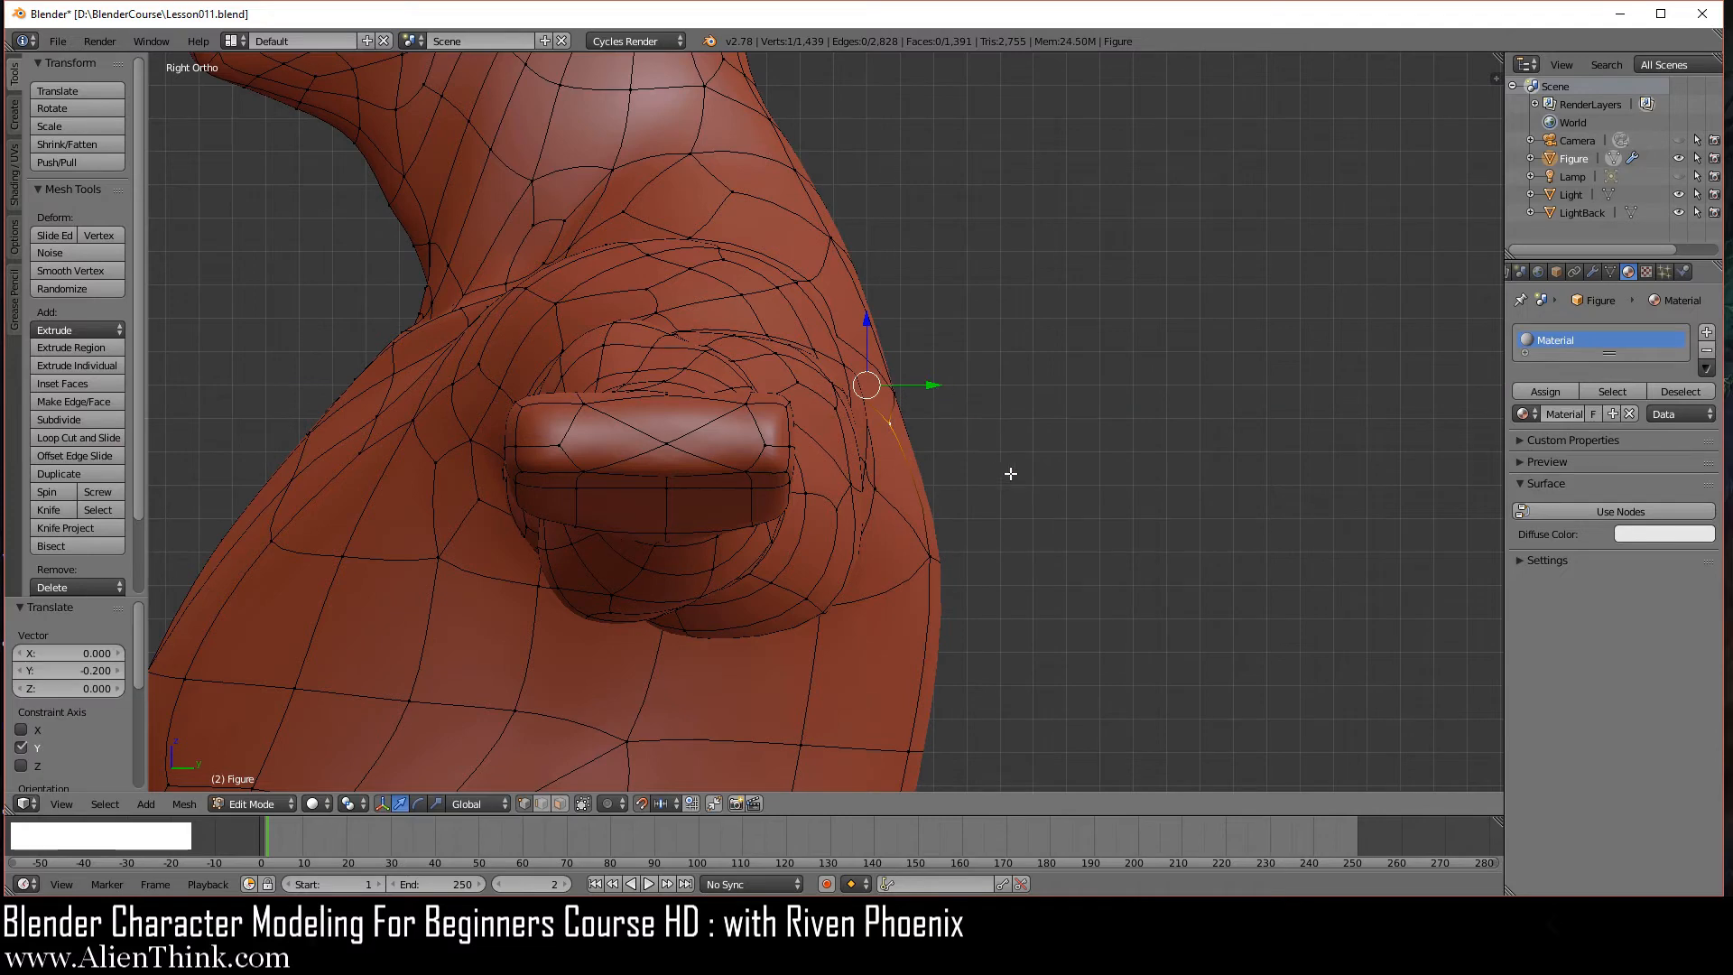
# - Move the four vertices in the vertical line beside the spine, from the upper to the middle back, by 0.1 along the Y axis
pyautogui.moveTo(1014, 413); pyautogui.dragTo(939, 450, button='middle')
pyautogui.keyDown('shift'); pyautogui.moveTo(920, 555); pyautogui.dragTo(892, 453, button='middle'); pyautogui.keyUp('shift')
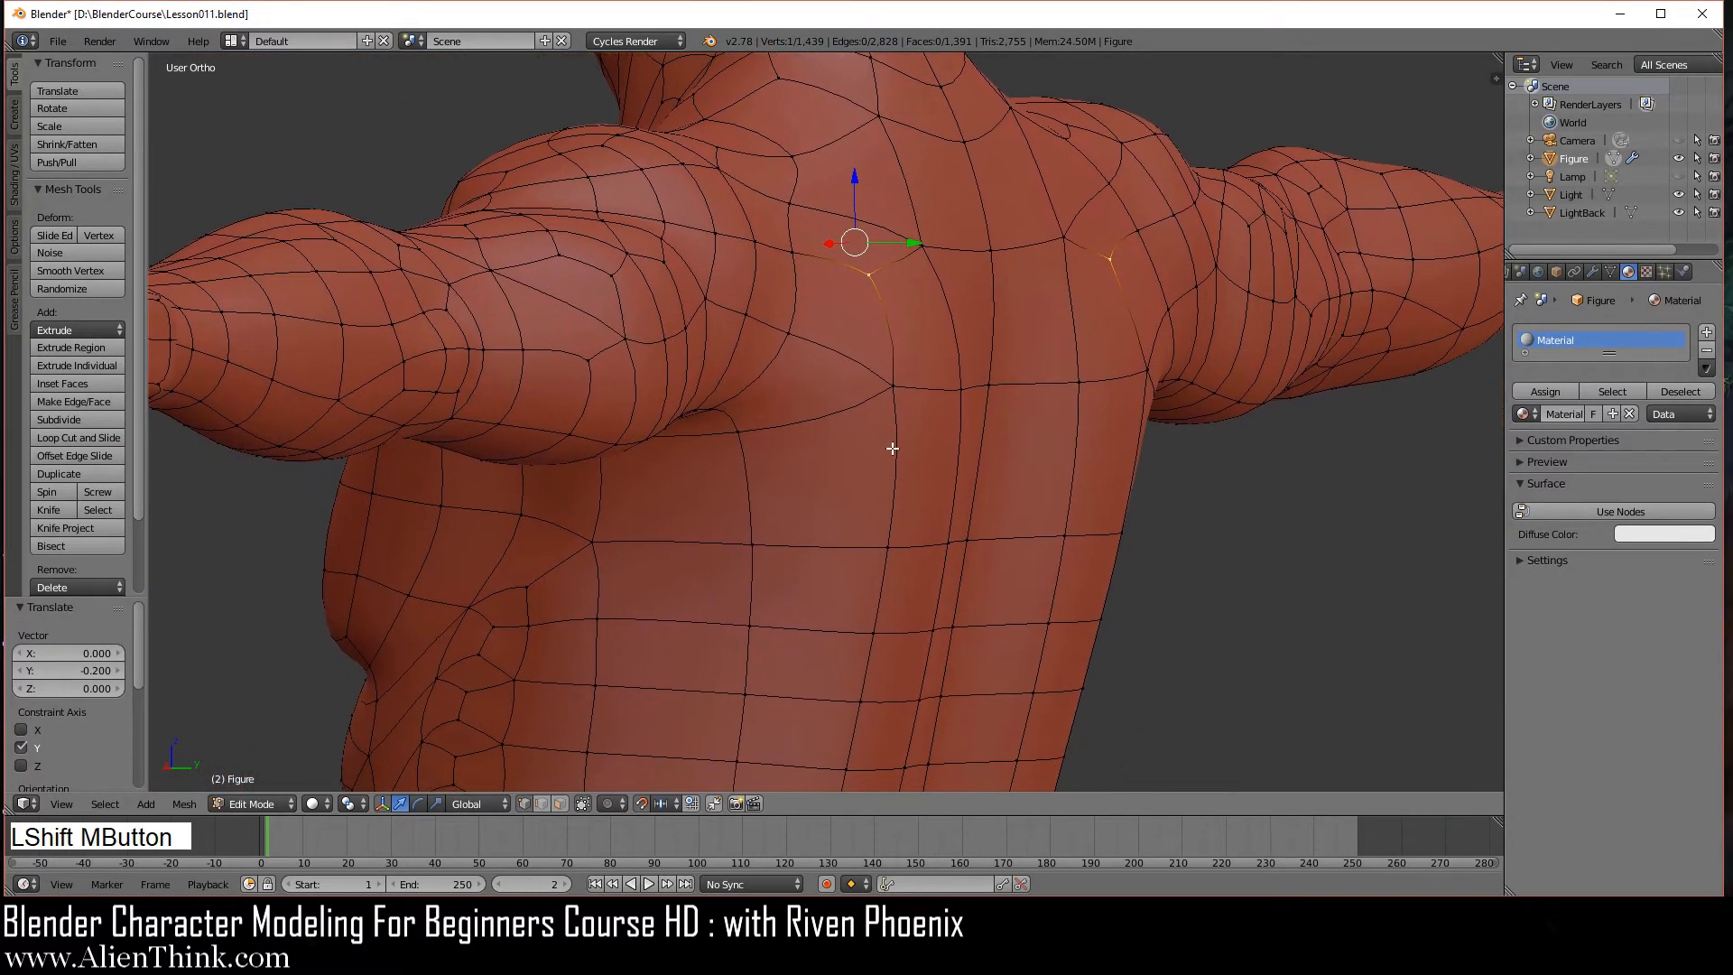
pyautogui.rightClick(921, 247)
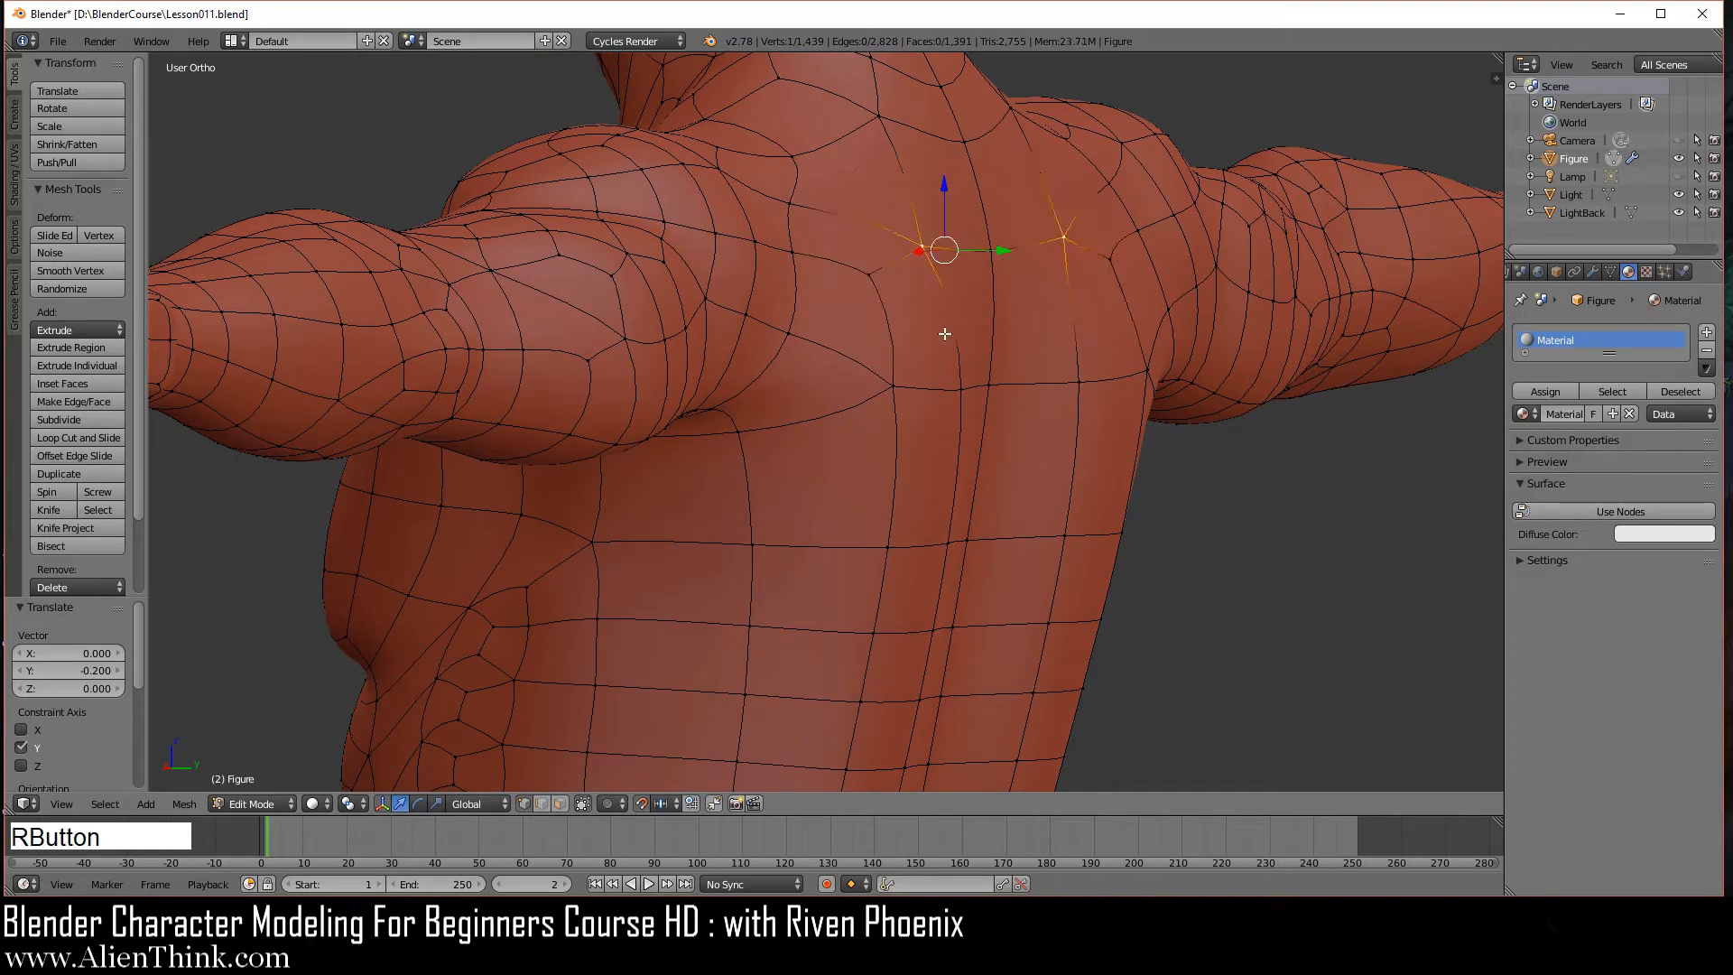
pyautogui.keyDown('shift'); pyautogui.rightClick(959, 387); pyautogui.keyUp('shift')
pyautogui.keyDown('shift'); pyautogui.rightClick(937, 535); pyautogui.keyUp('shift')
pyautogui.keyDown('shift'); pyautogui.rightClick(932, 624); pyautogui.keyUp('shift')
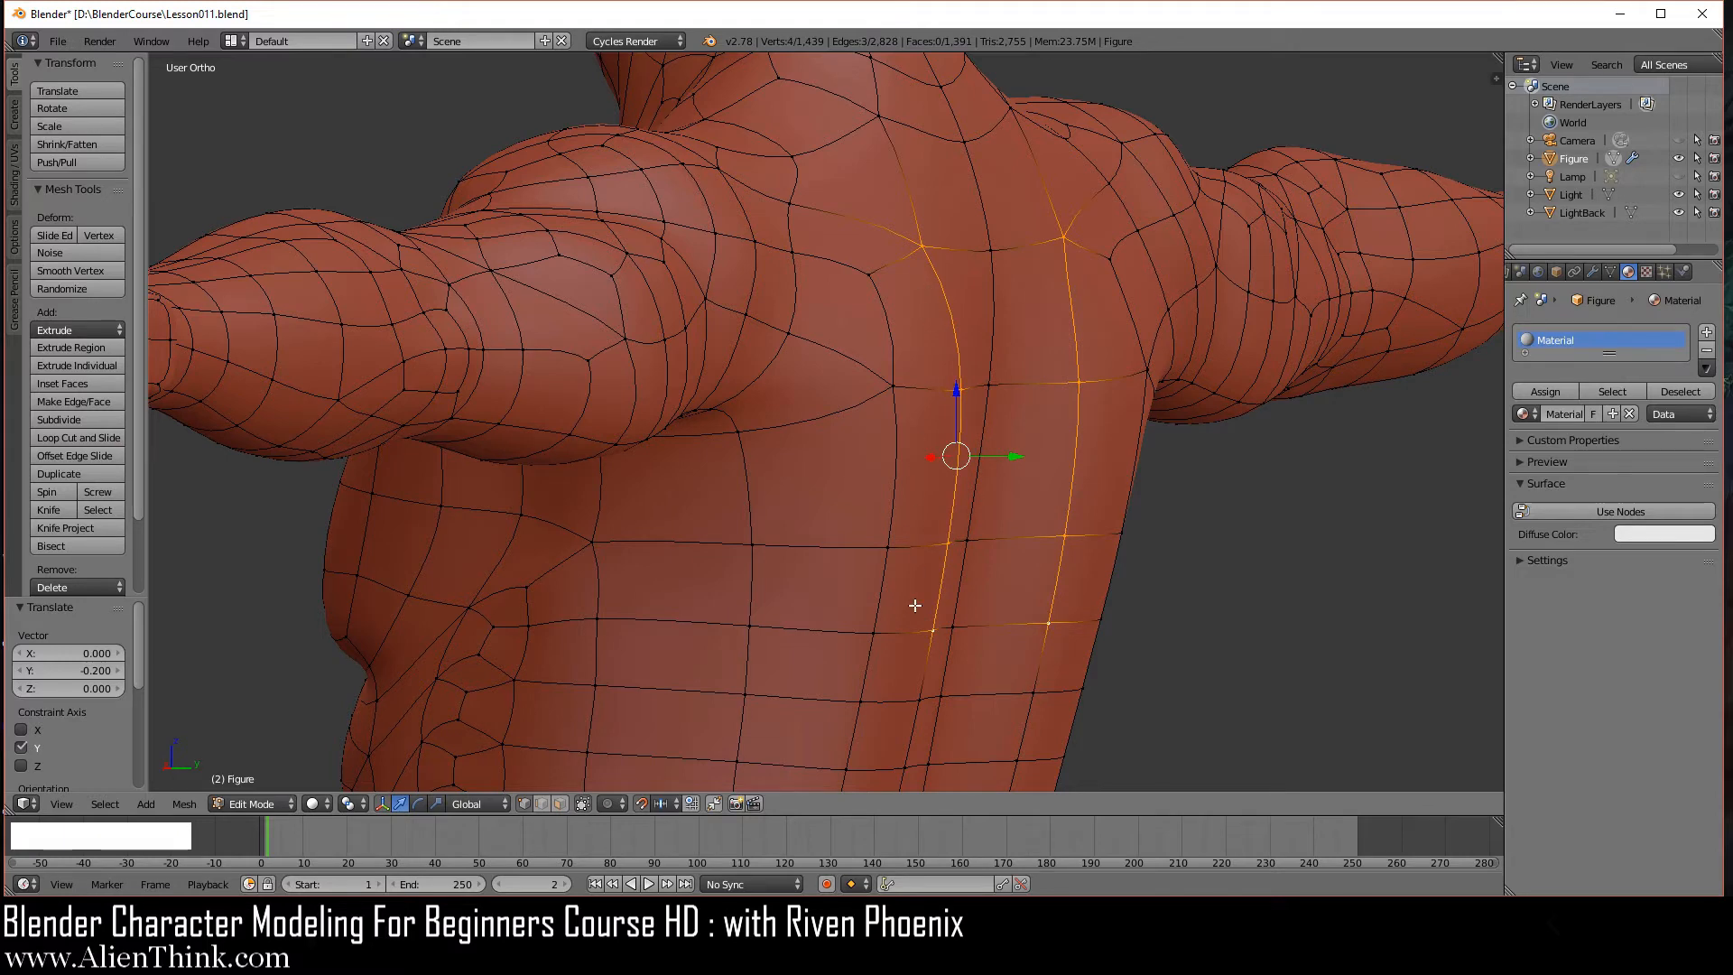
pyautogui.press('KP_3')
pyautogui.moveTo(954, 462); pyautogui.dragTo(968, 456)
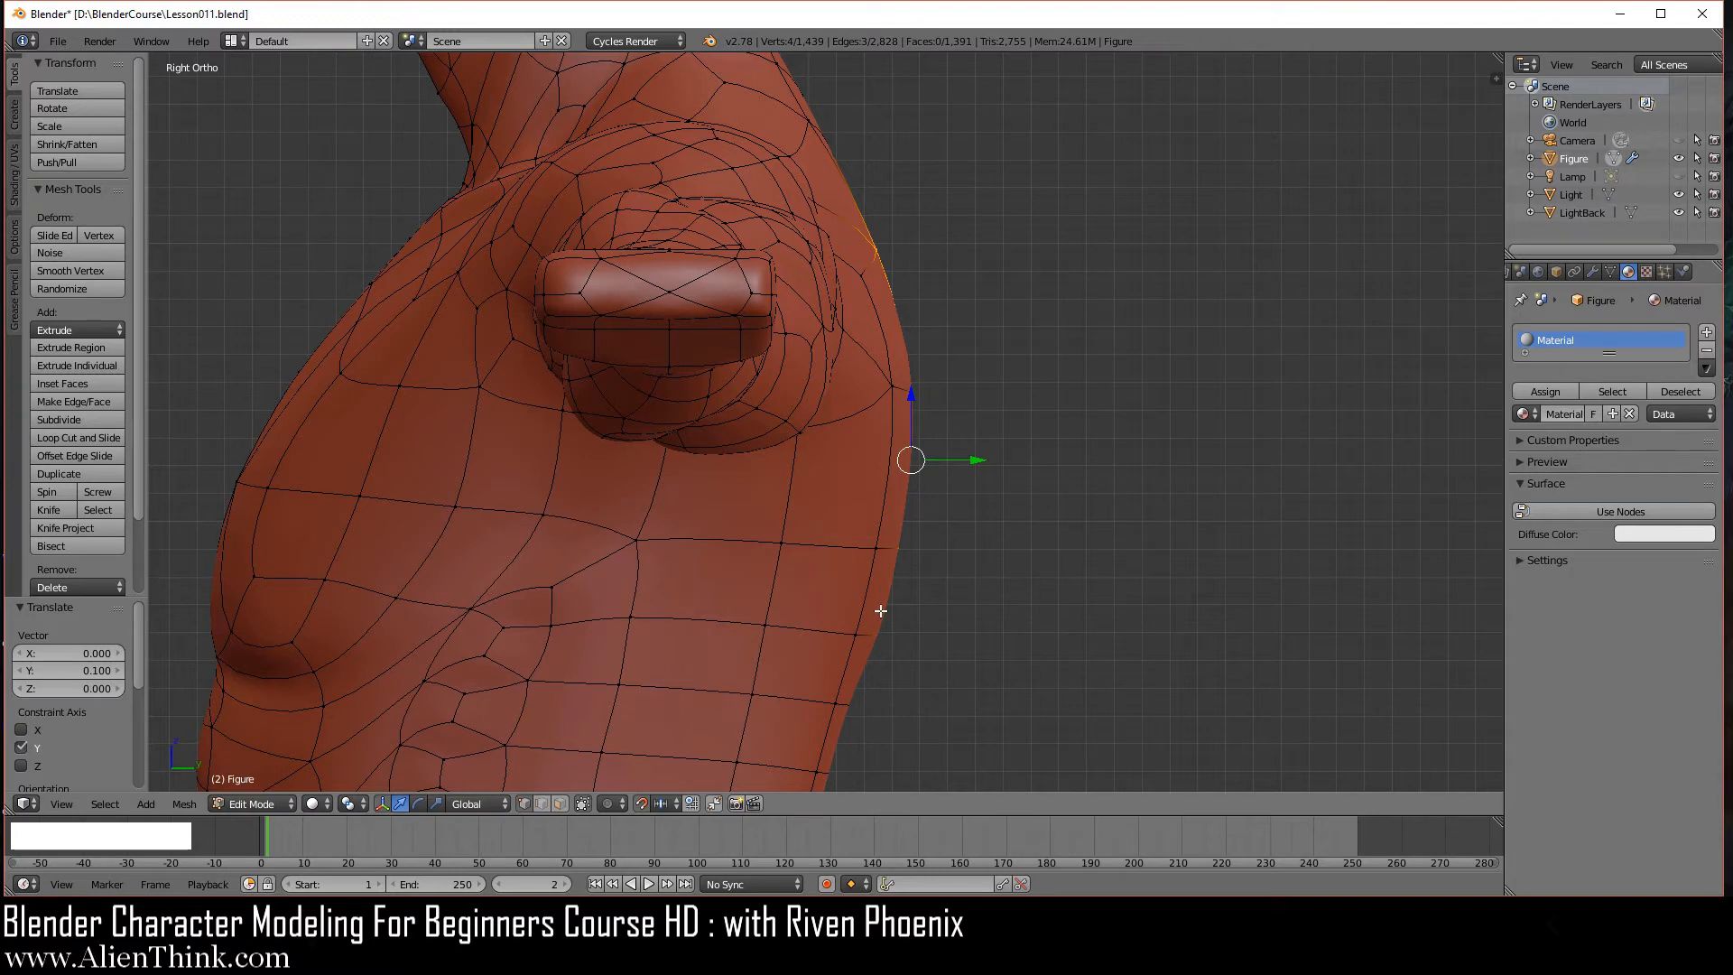
pyautogui.press('ctrl+KP_1')
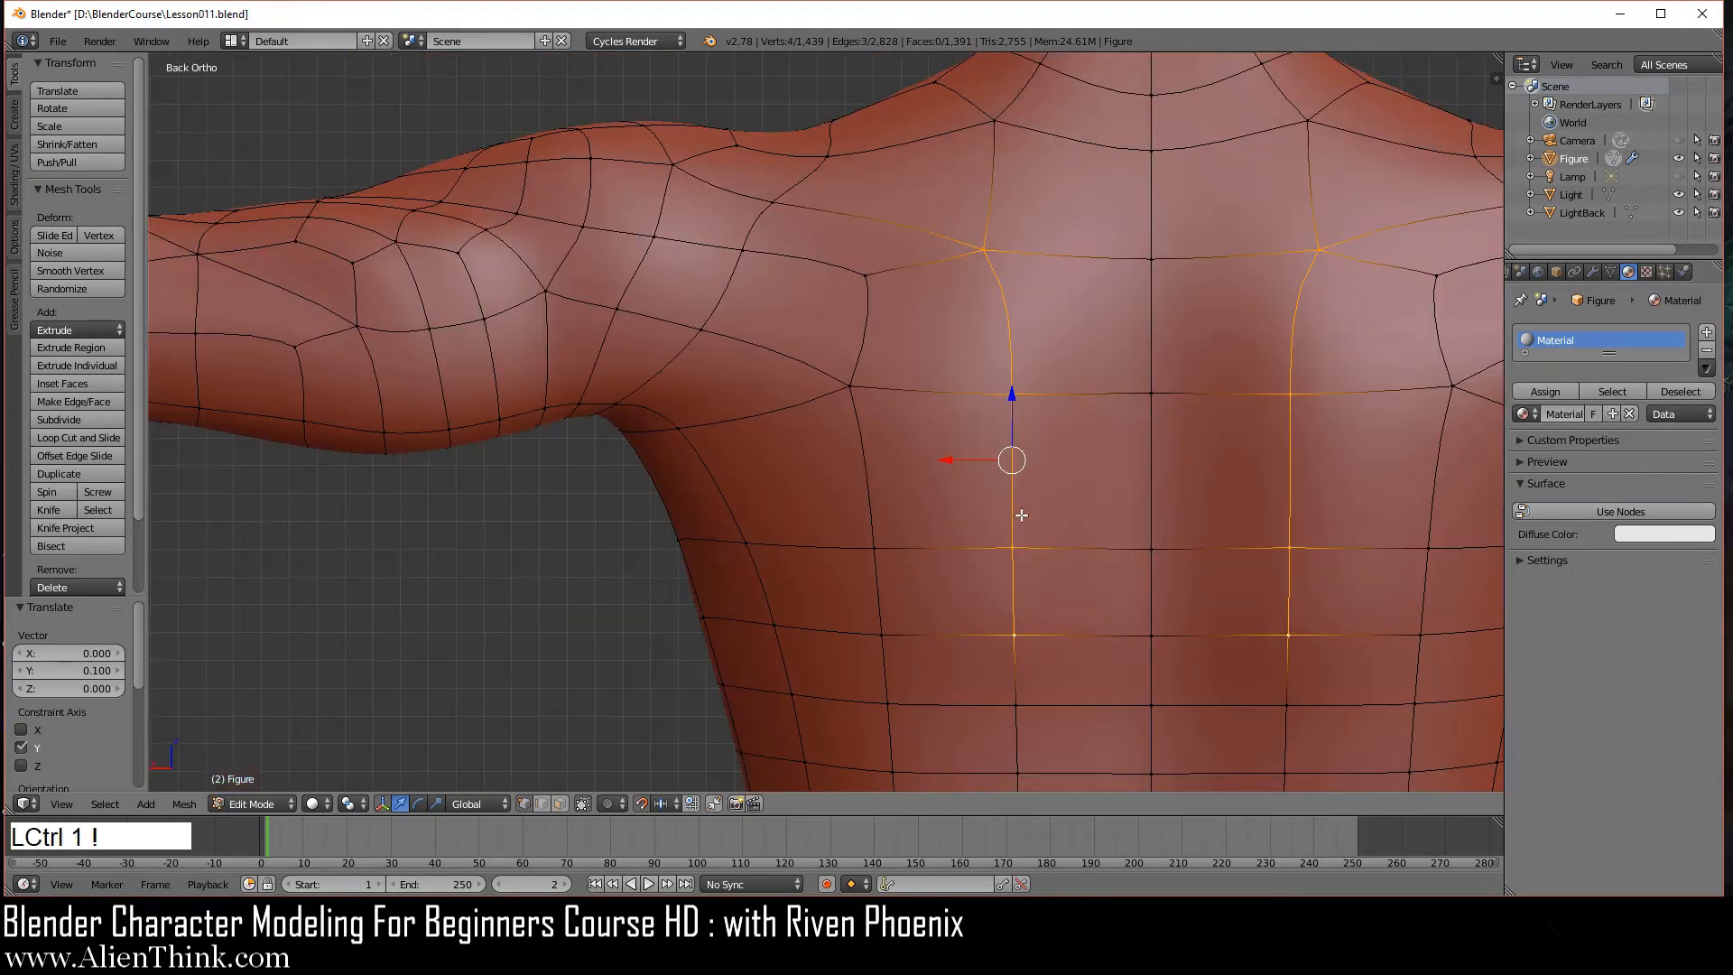
# - Select the centre edge path from the nape down to the lower back and move it by -0.1 along the Y axis
pyautogui.scroll(-3, 1033, 515)
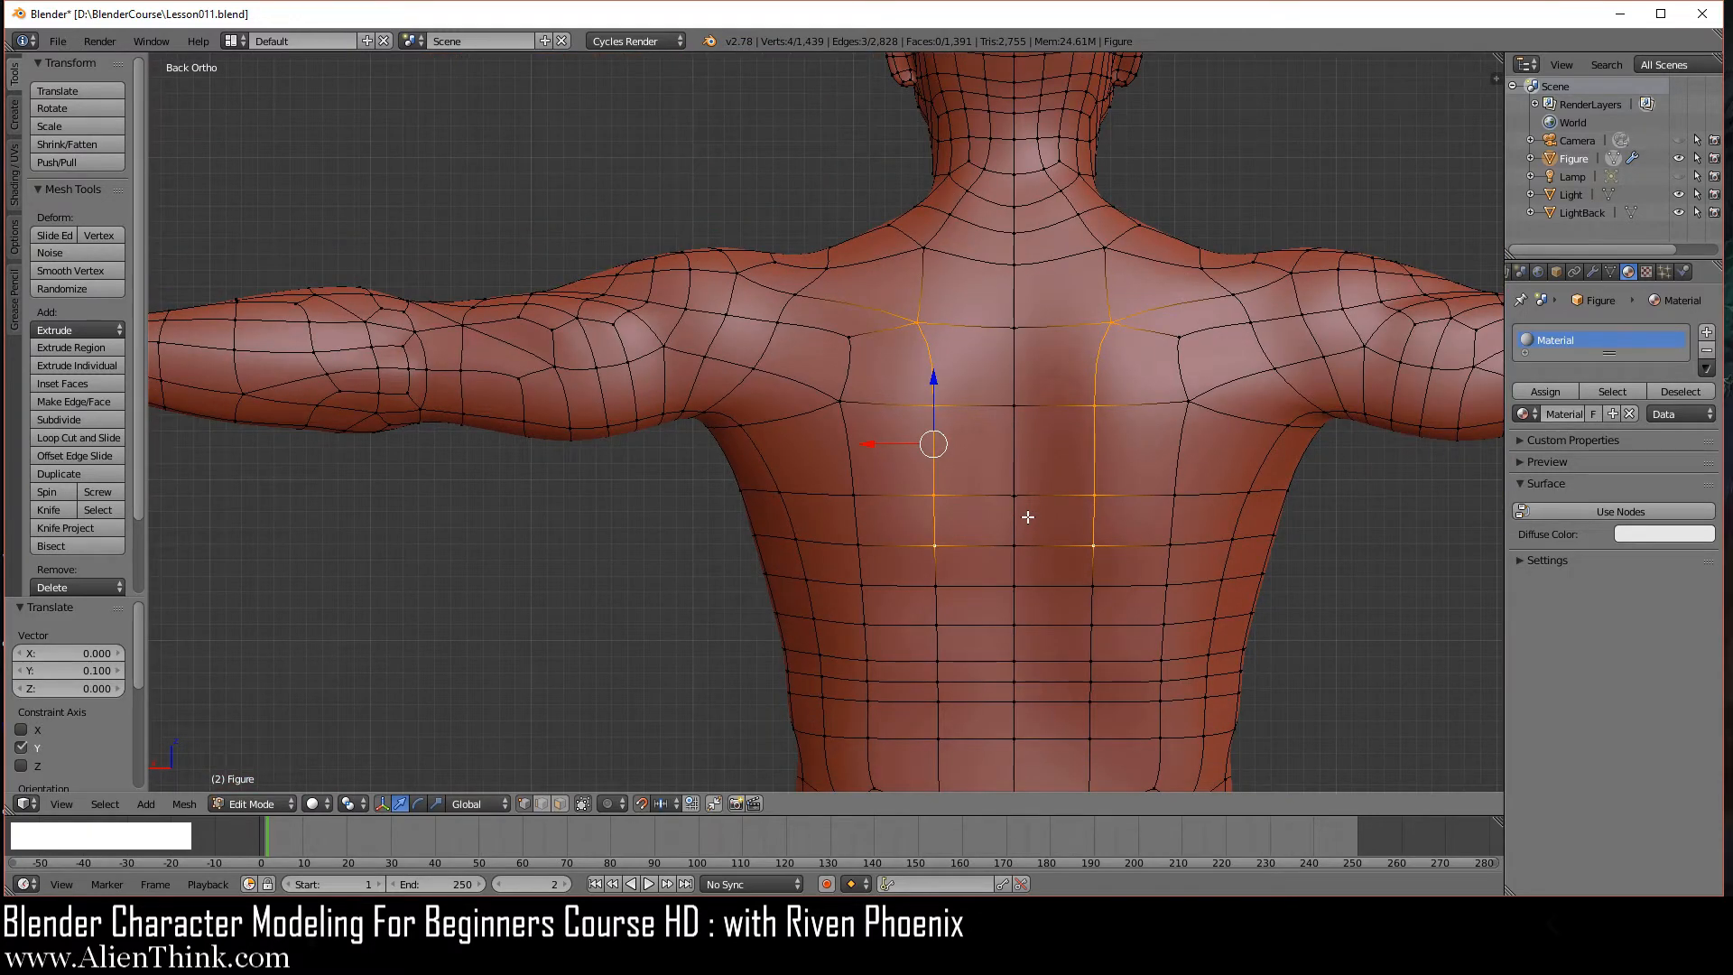
pyautogui.keyDown('shift'); pyautogui.moveTo(1010, 553); pyautogui.dragTo(840, 496, button='middle'); pyautogui.keyUp('shift')
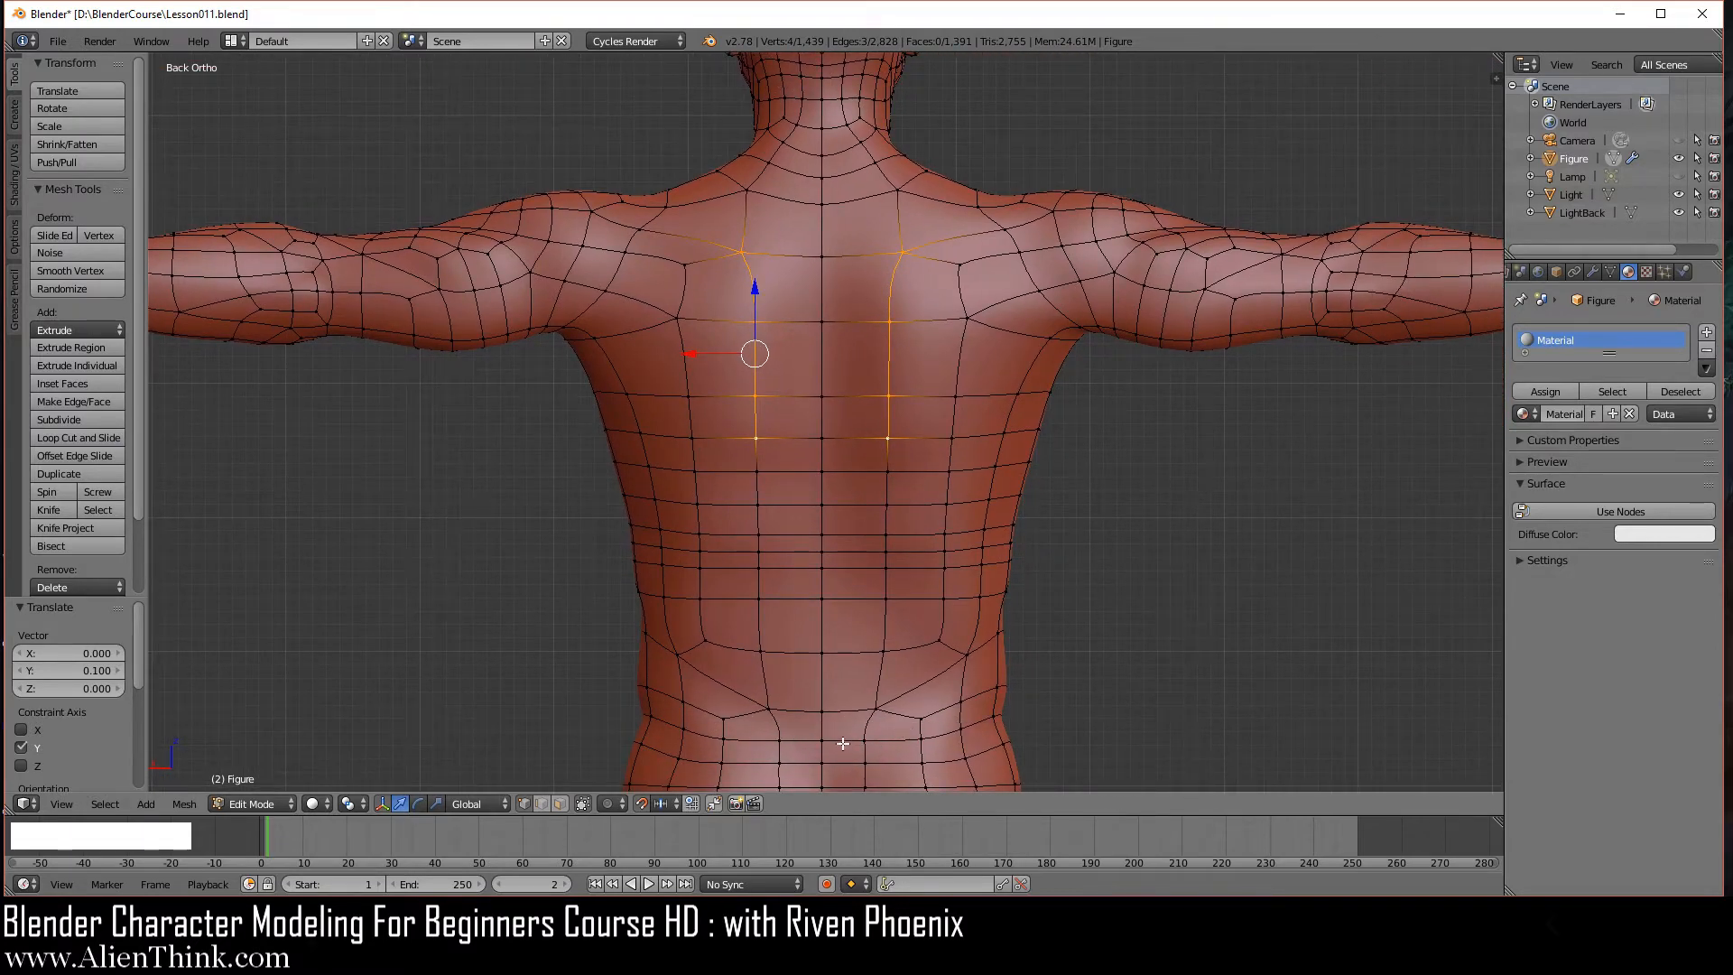
pyautogui.click(542, 803)
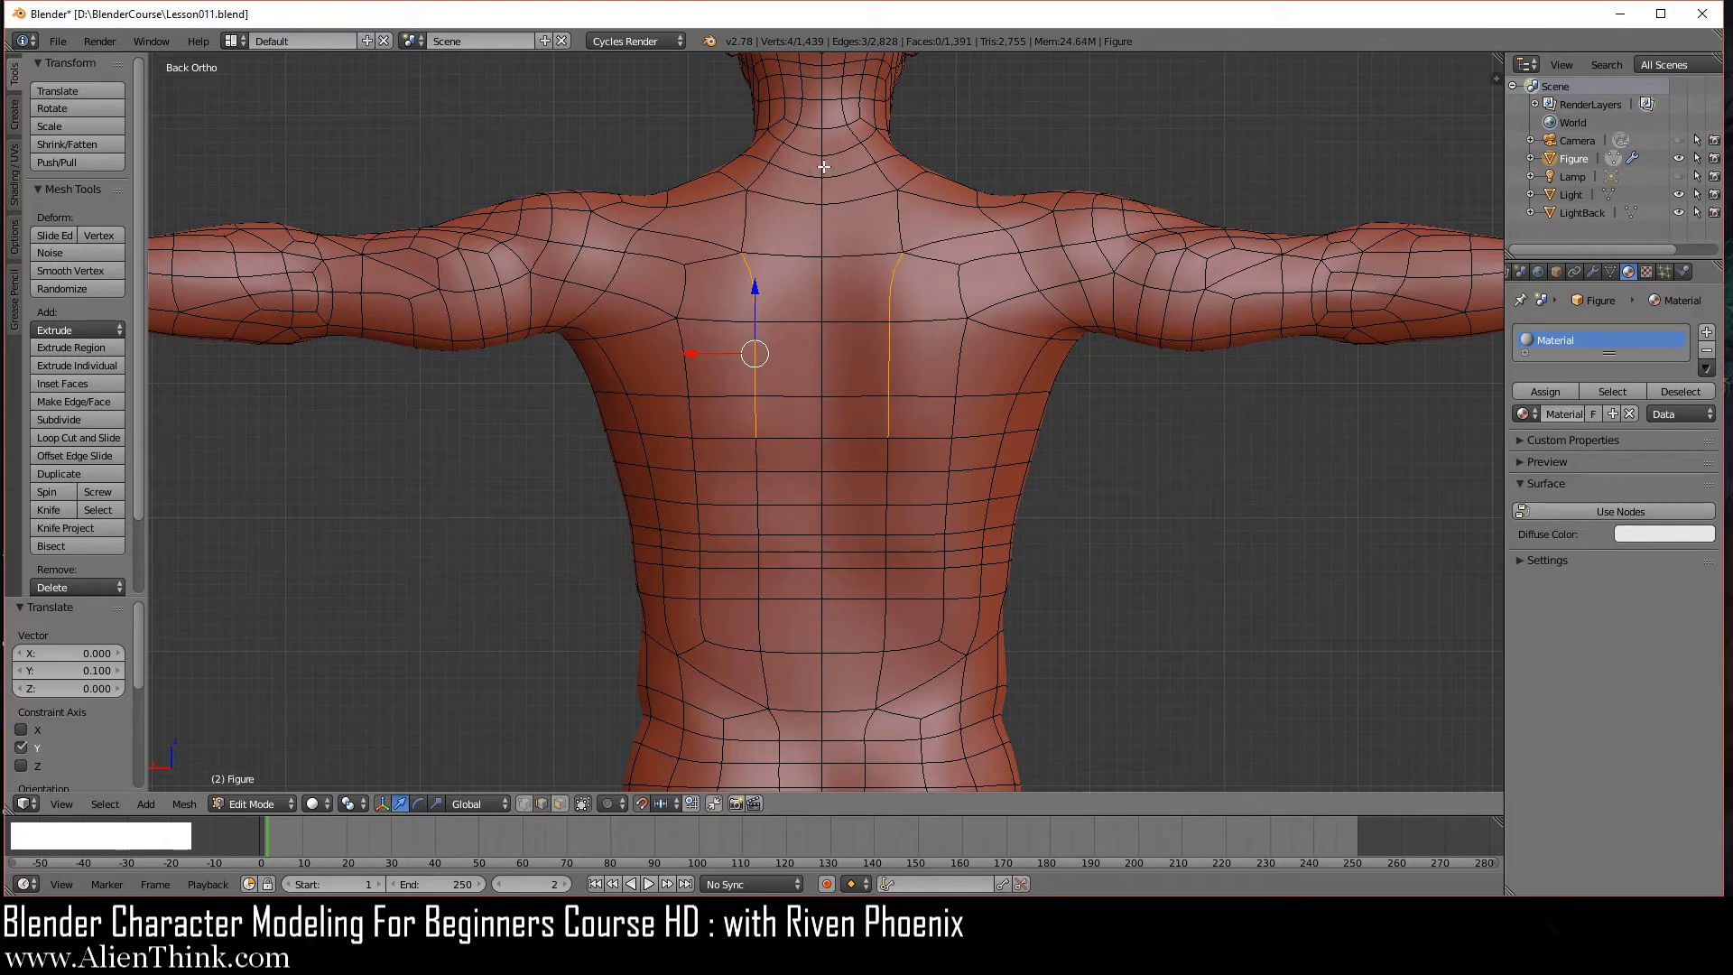
pyautogui.rightClick(821, 118)
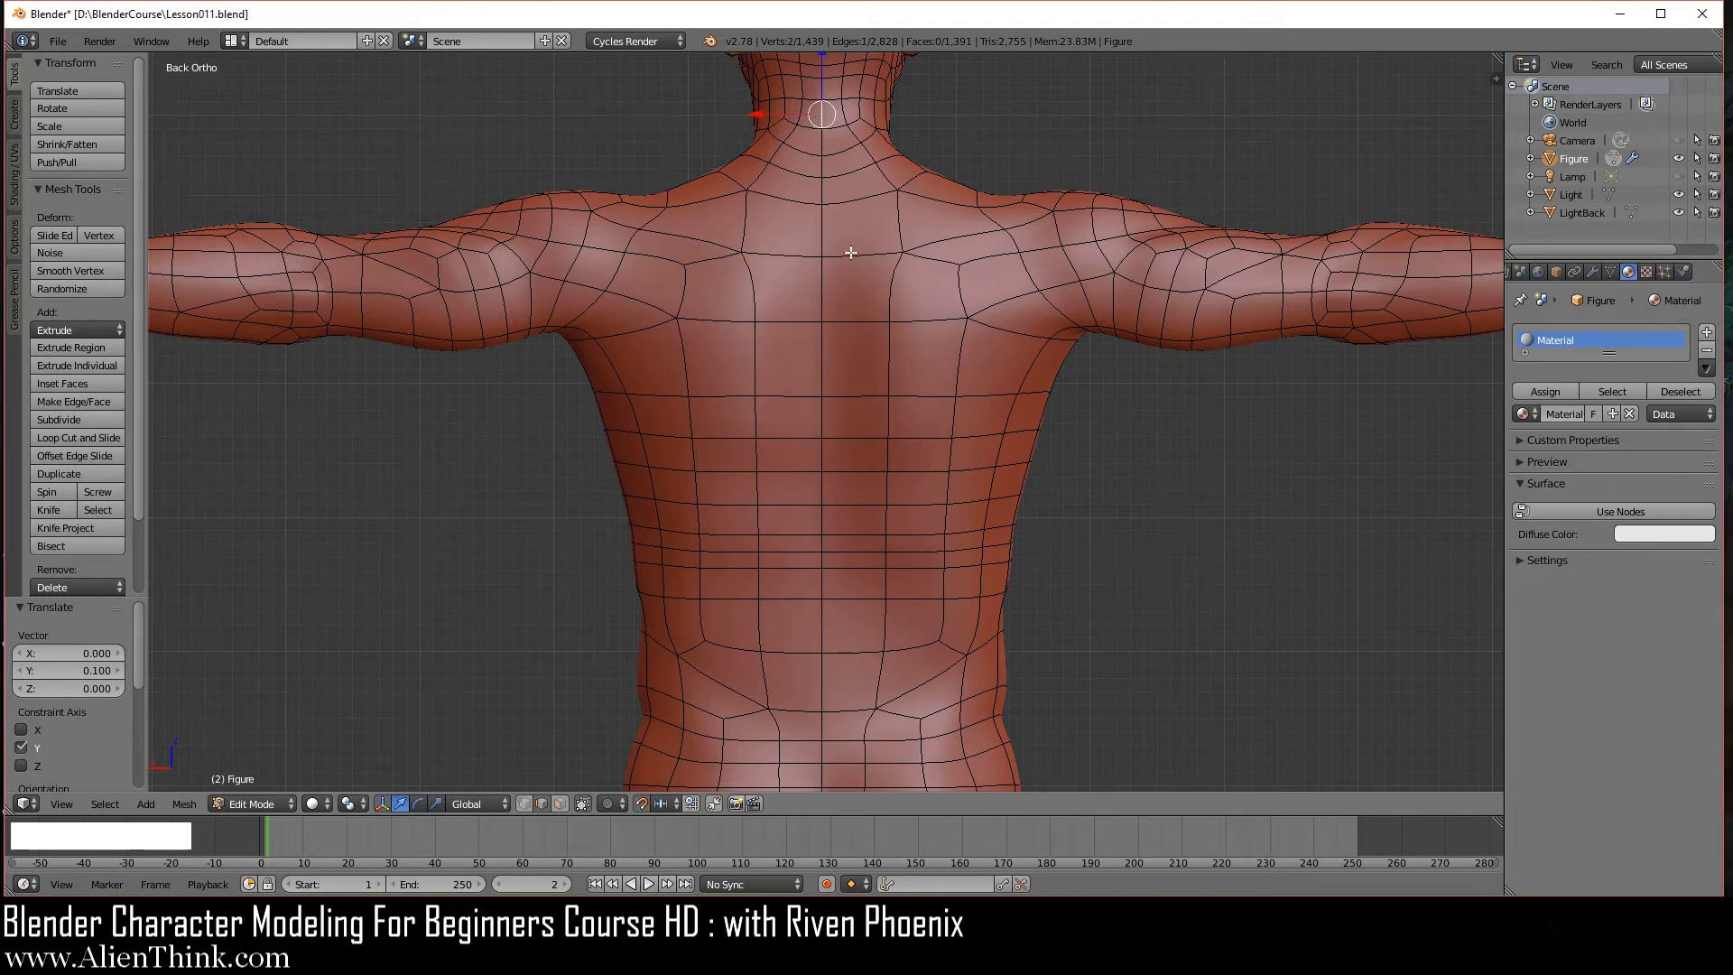
pyautogui.press('ctrl')
pyautogui.keyDown('ctrl'); pyautogui.rightClick(824, 678); pyautogui.keyUp('ctrl')
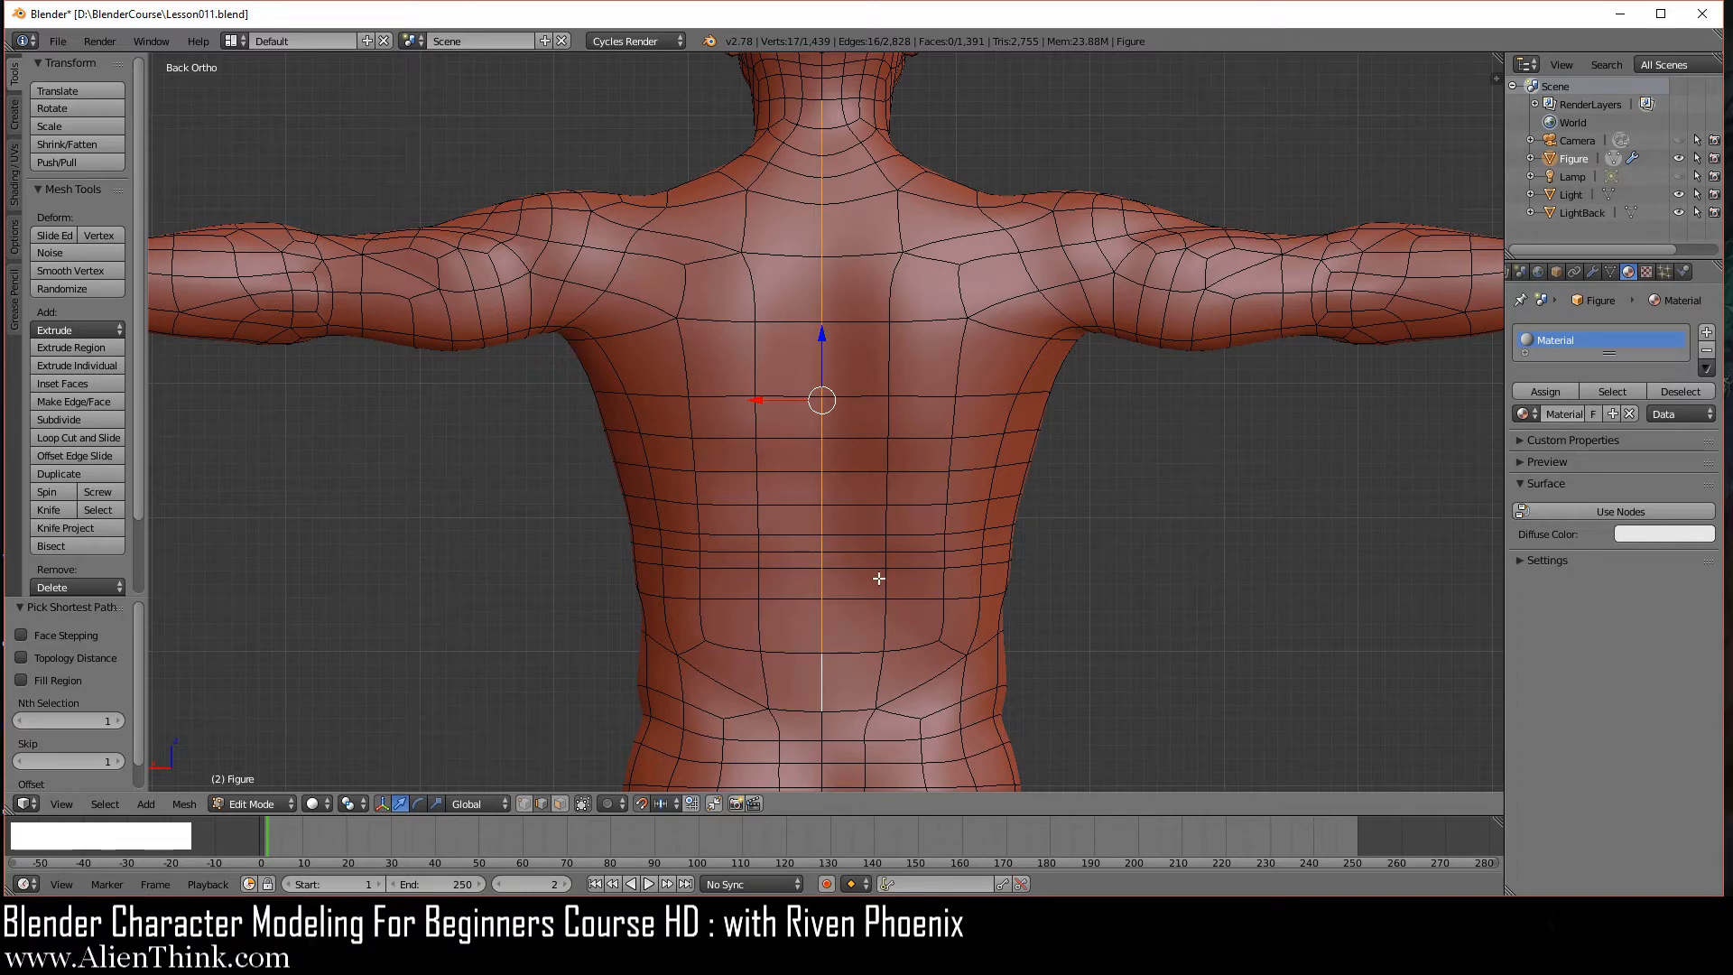
pyautogui.press('KP_3')
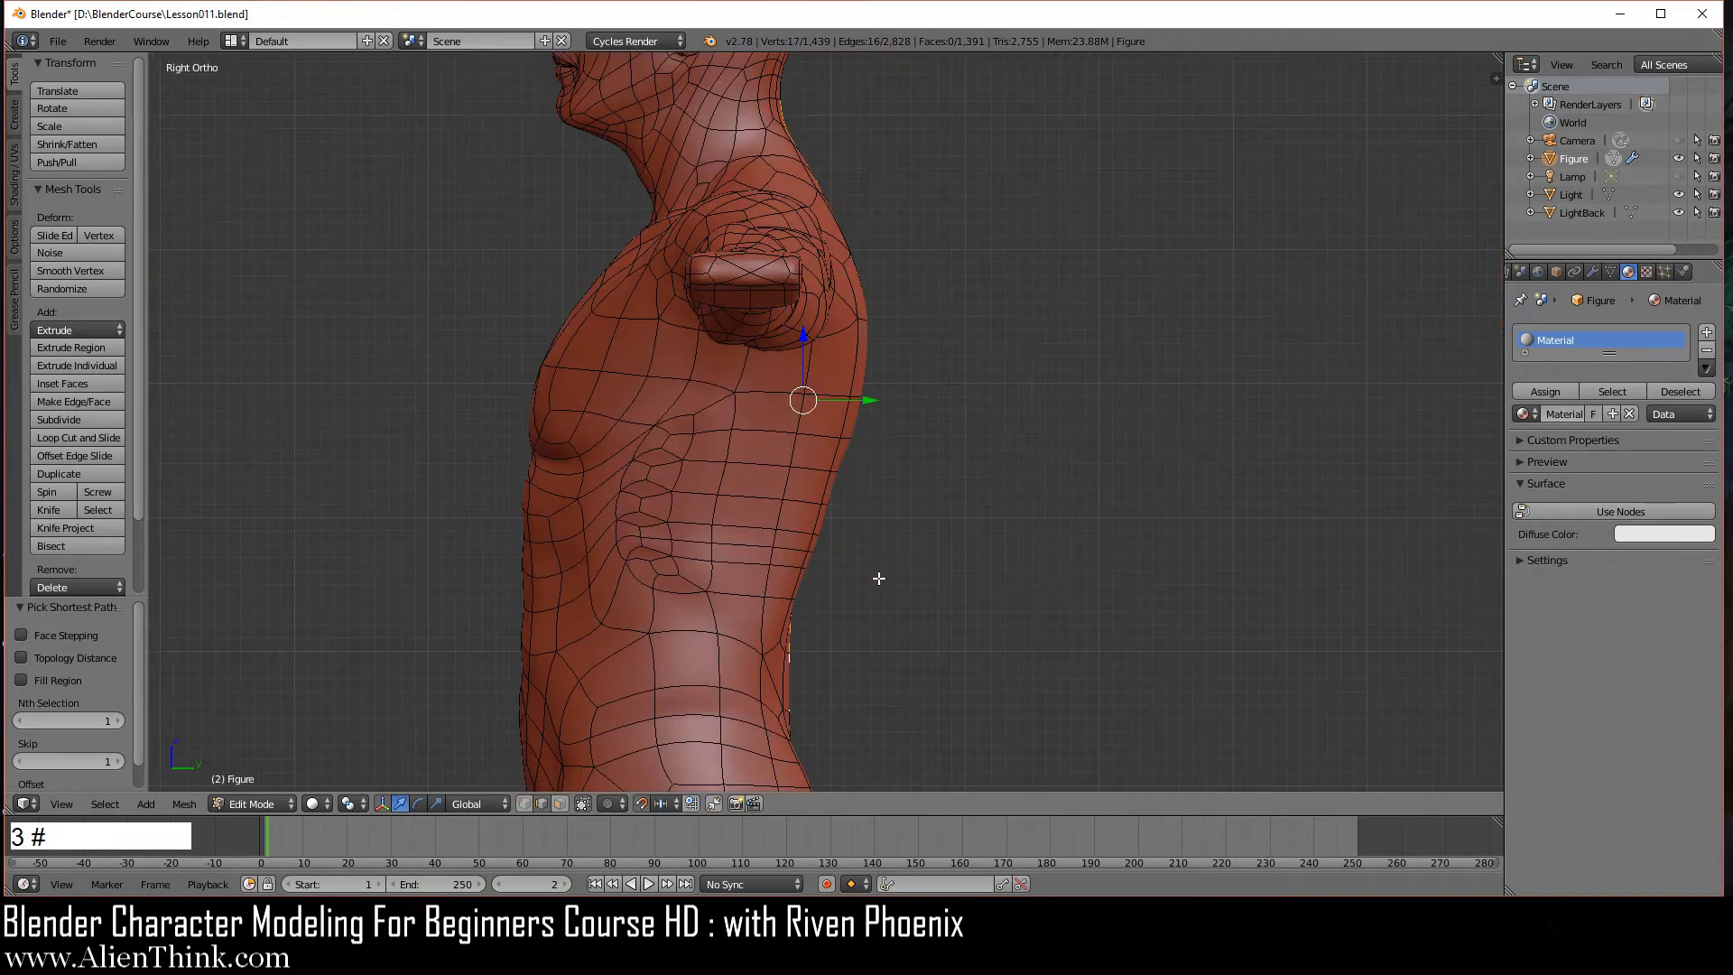
pyautogui.press('z')
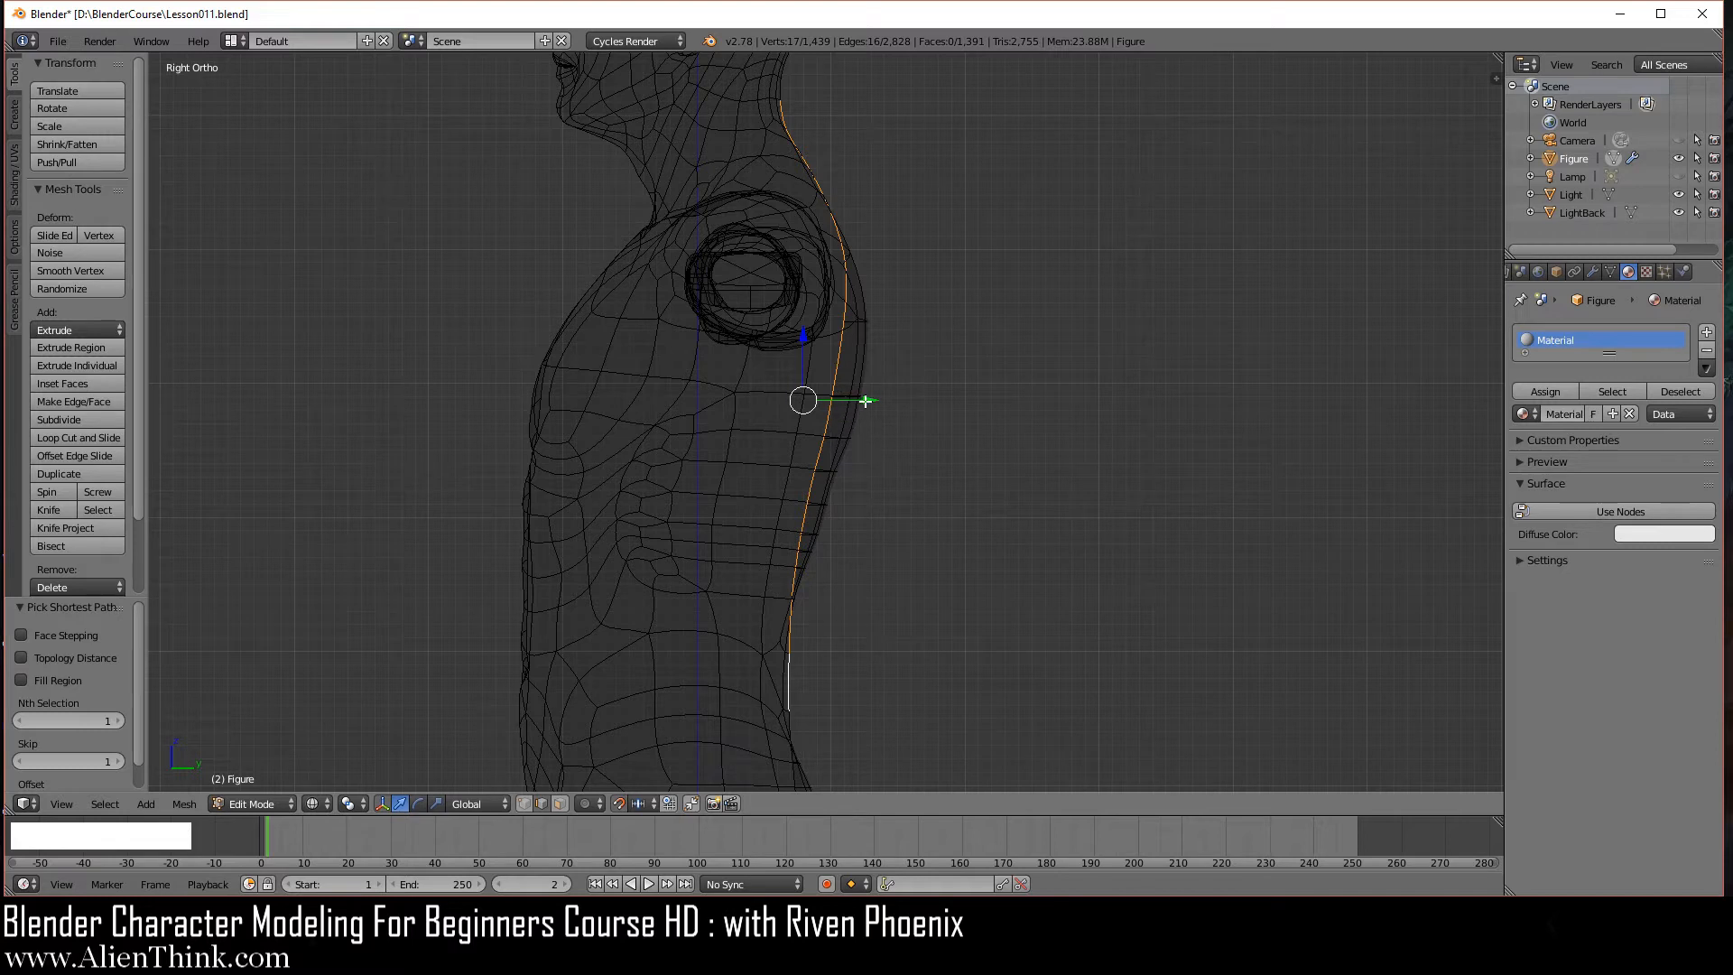
pyautogui.moveTo(866, 401); pyautogui.dragTo(858, 402)
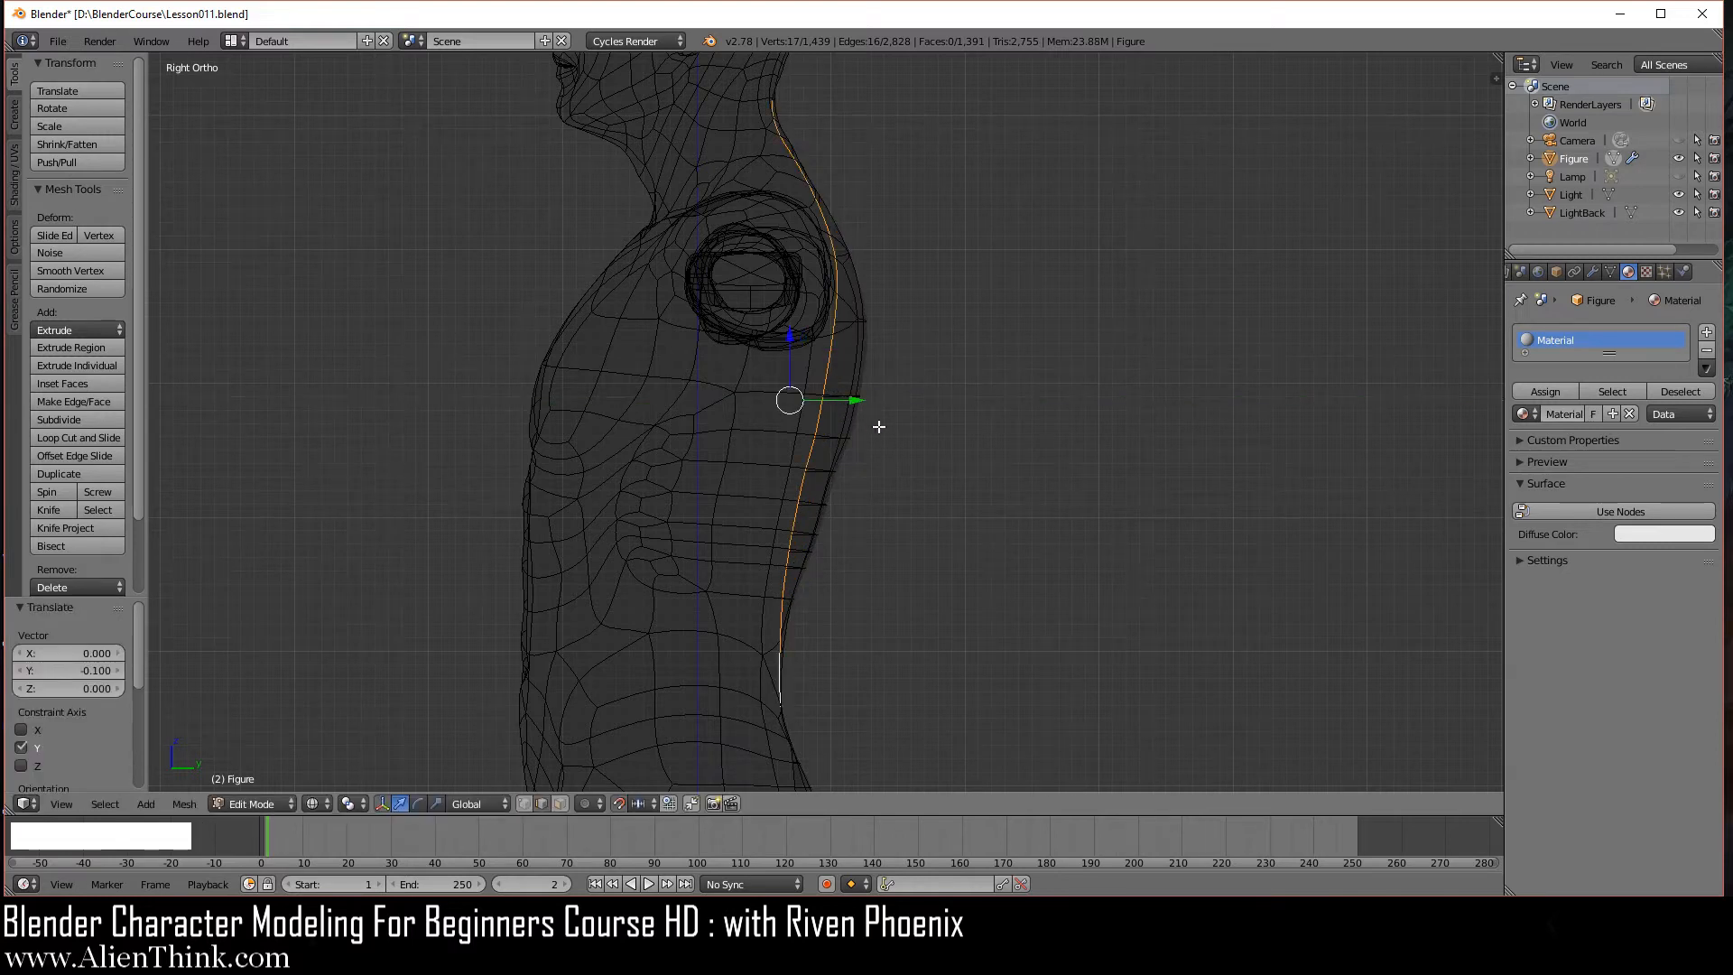
pyautogui.press('z')
# - Deselect the two lowest and two uppermost edges of the spine path, and smooth the vertices of the remaining edges four times
pyautogui.moveTo(993, 405); pyautogui.dragTo(889, 479, button='middle')
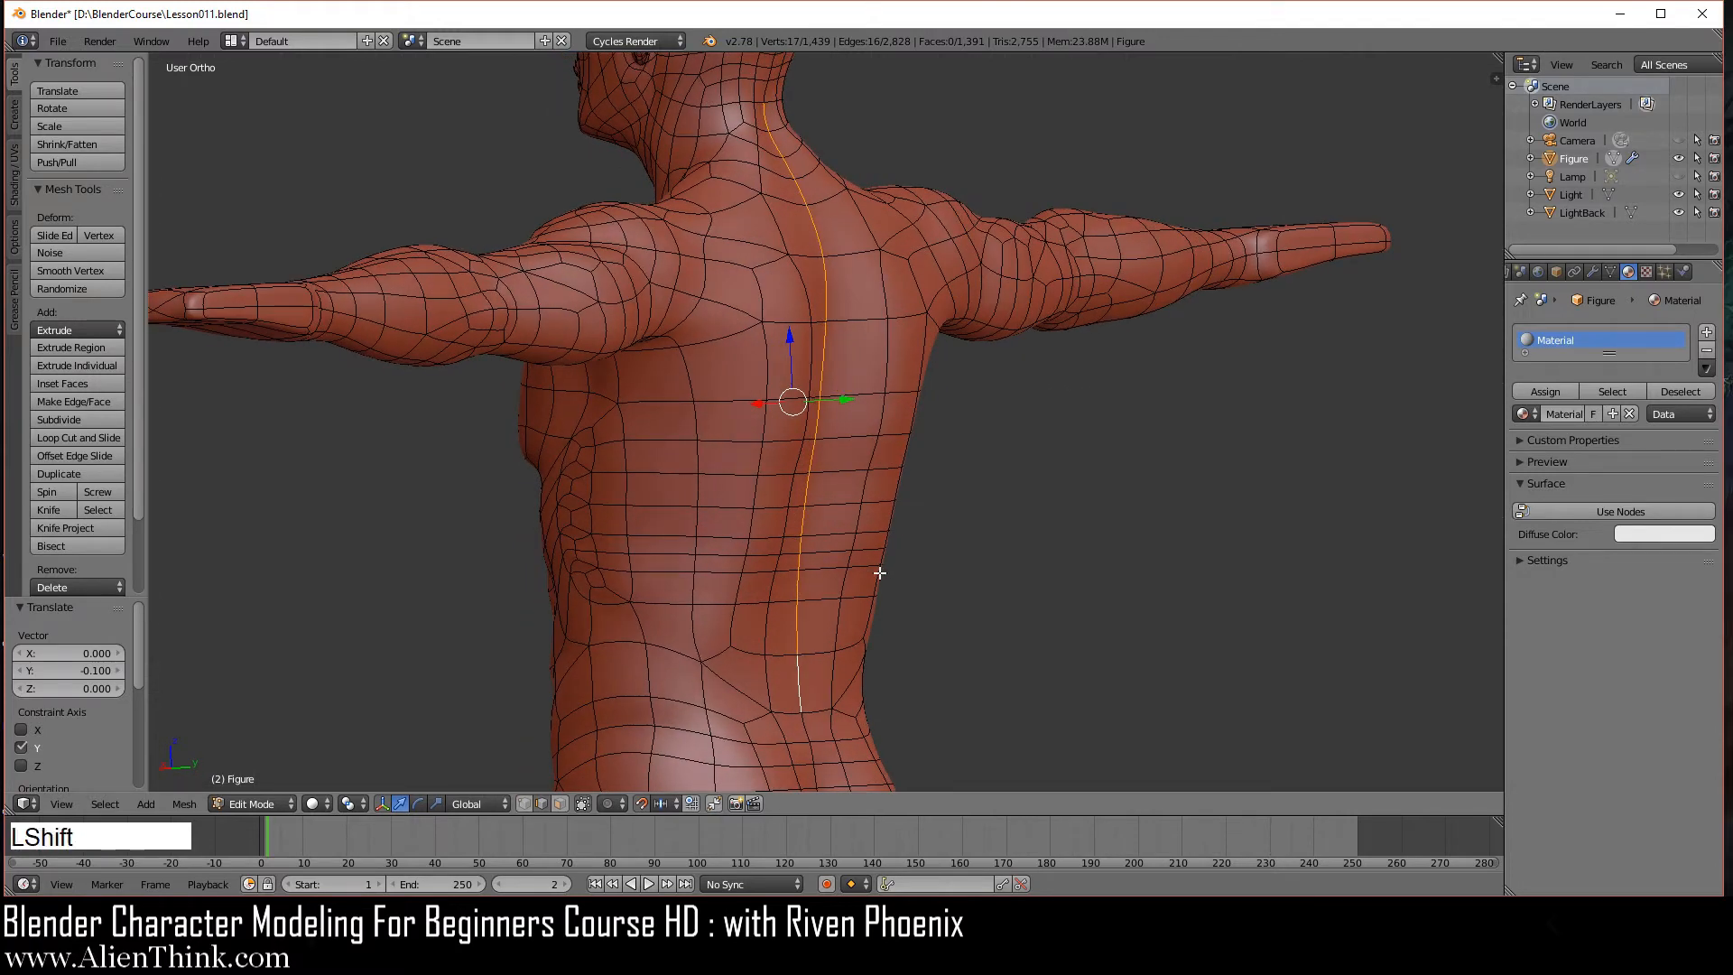
pyautogui.keyDown('shift'); pyautogui.rightClick(800, 681); pyautogui.keyUp('shift')
pyautogui.keyDown('shift'); pyautogui.rightClick(798, 632); pyautogui.keyUp('shift')
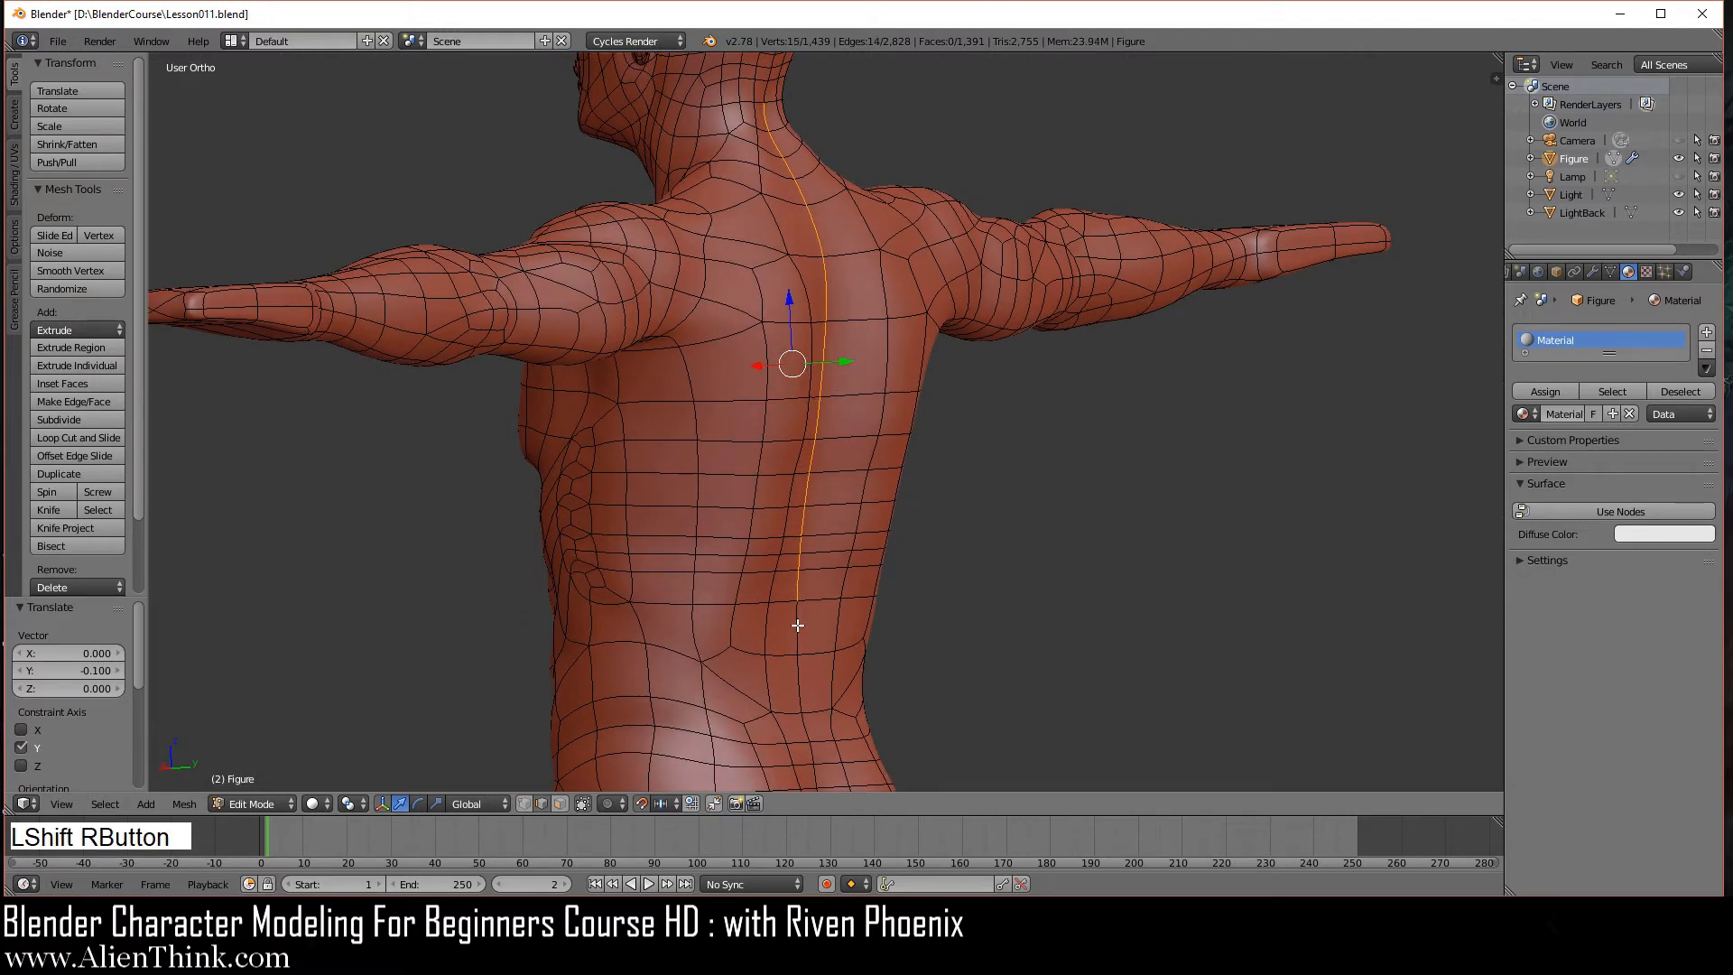
pyautogui.keyDown('shift'); pyautogui.rightClick(765, 115); pyautogui.keyUp('shift')
pyautogui.keyDown('shift'); pyautogui.rightClick(778, 144); pyautogui.keyUp('shift')
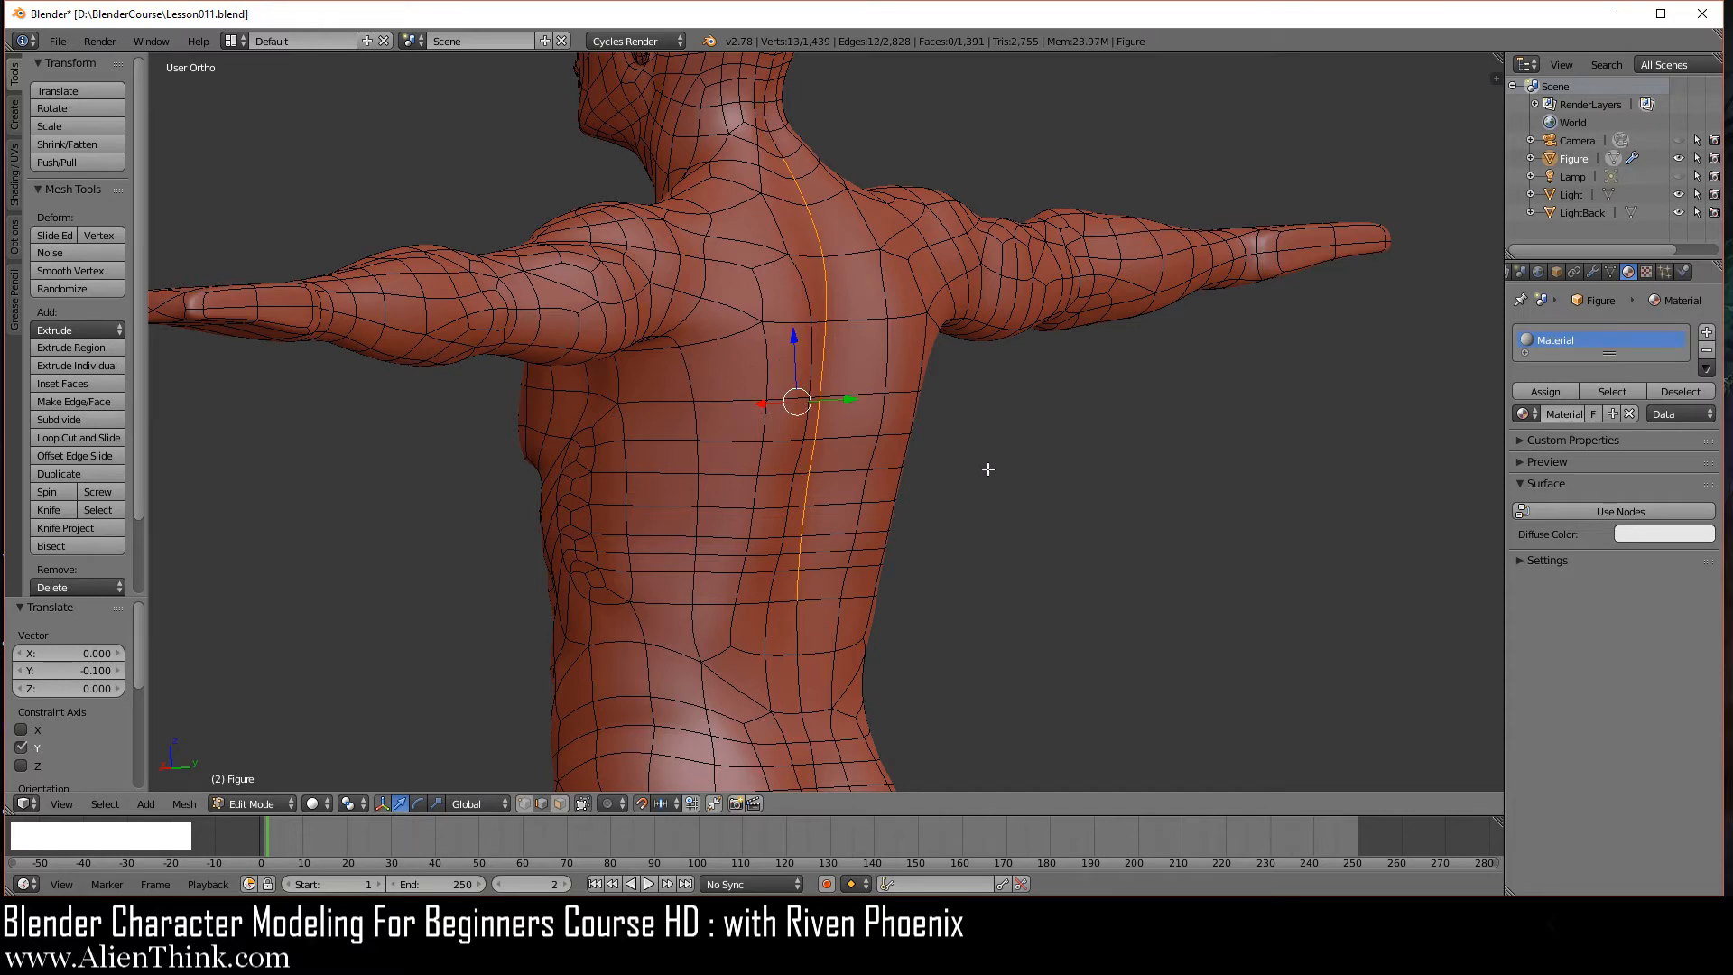
pyautogui.press('KP_3')
pyautogui.press('z')
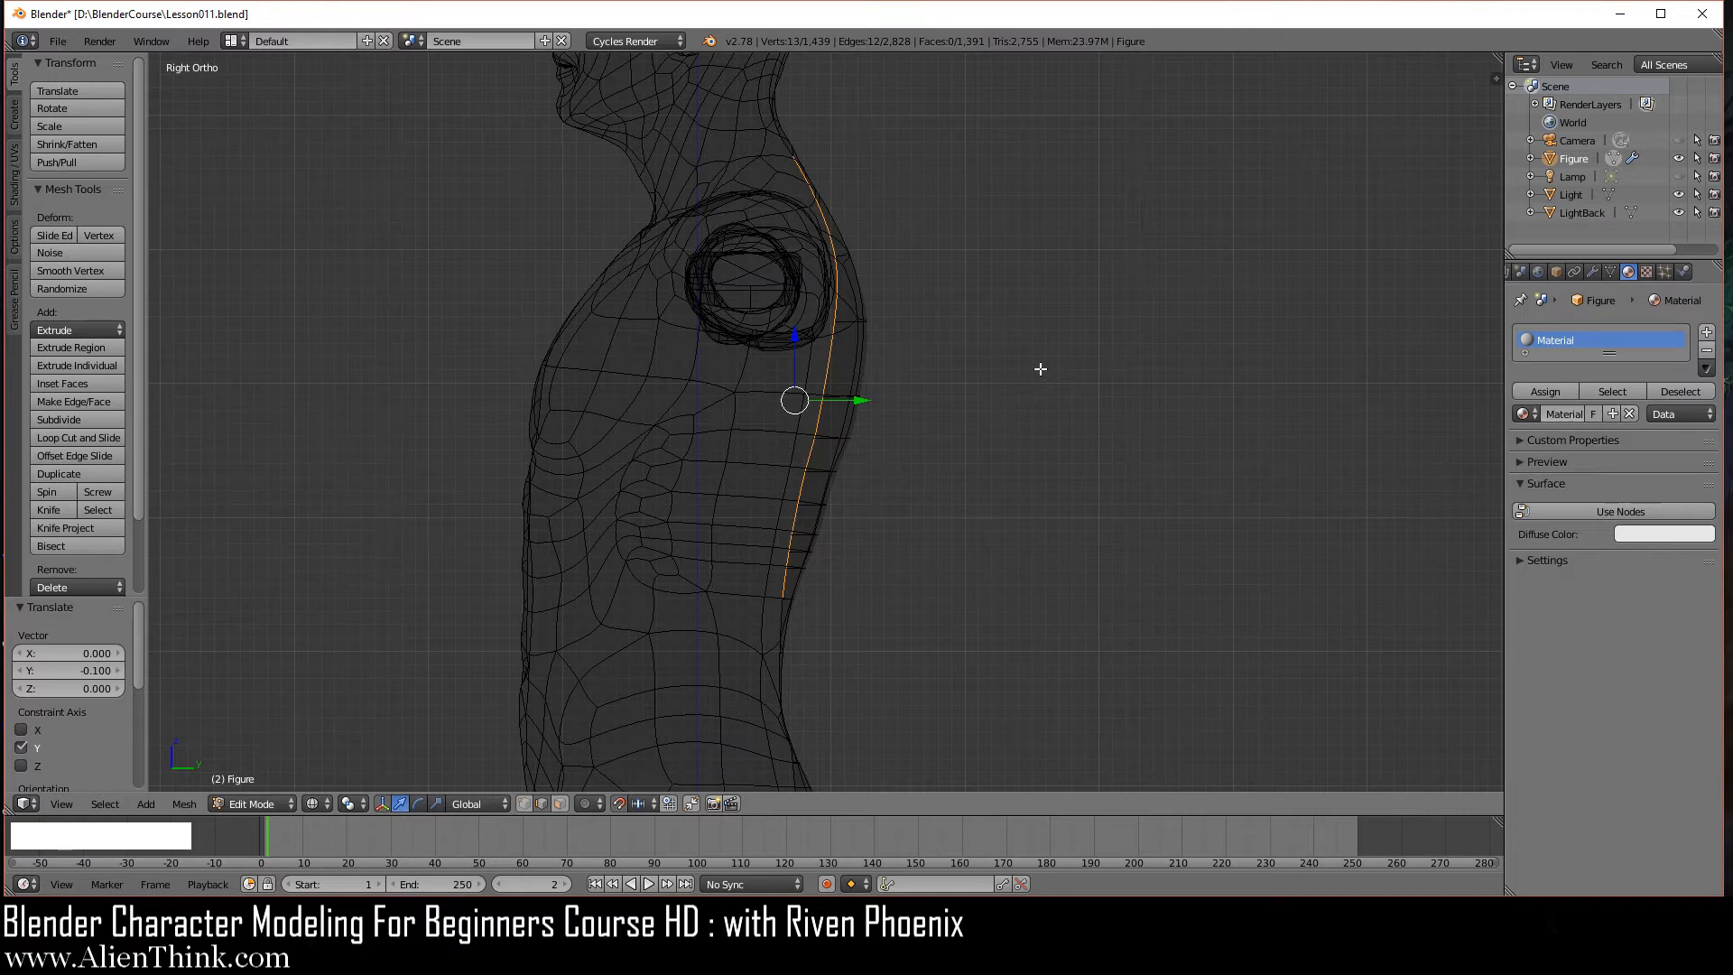
pyautogui.press('w')
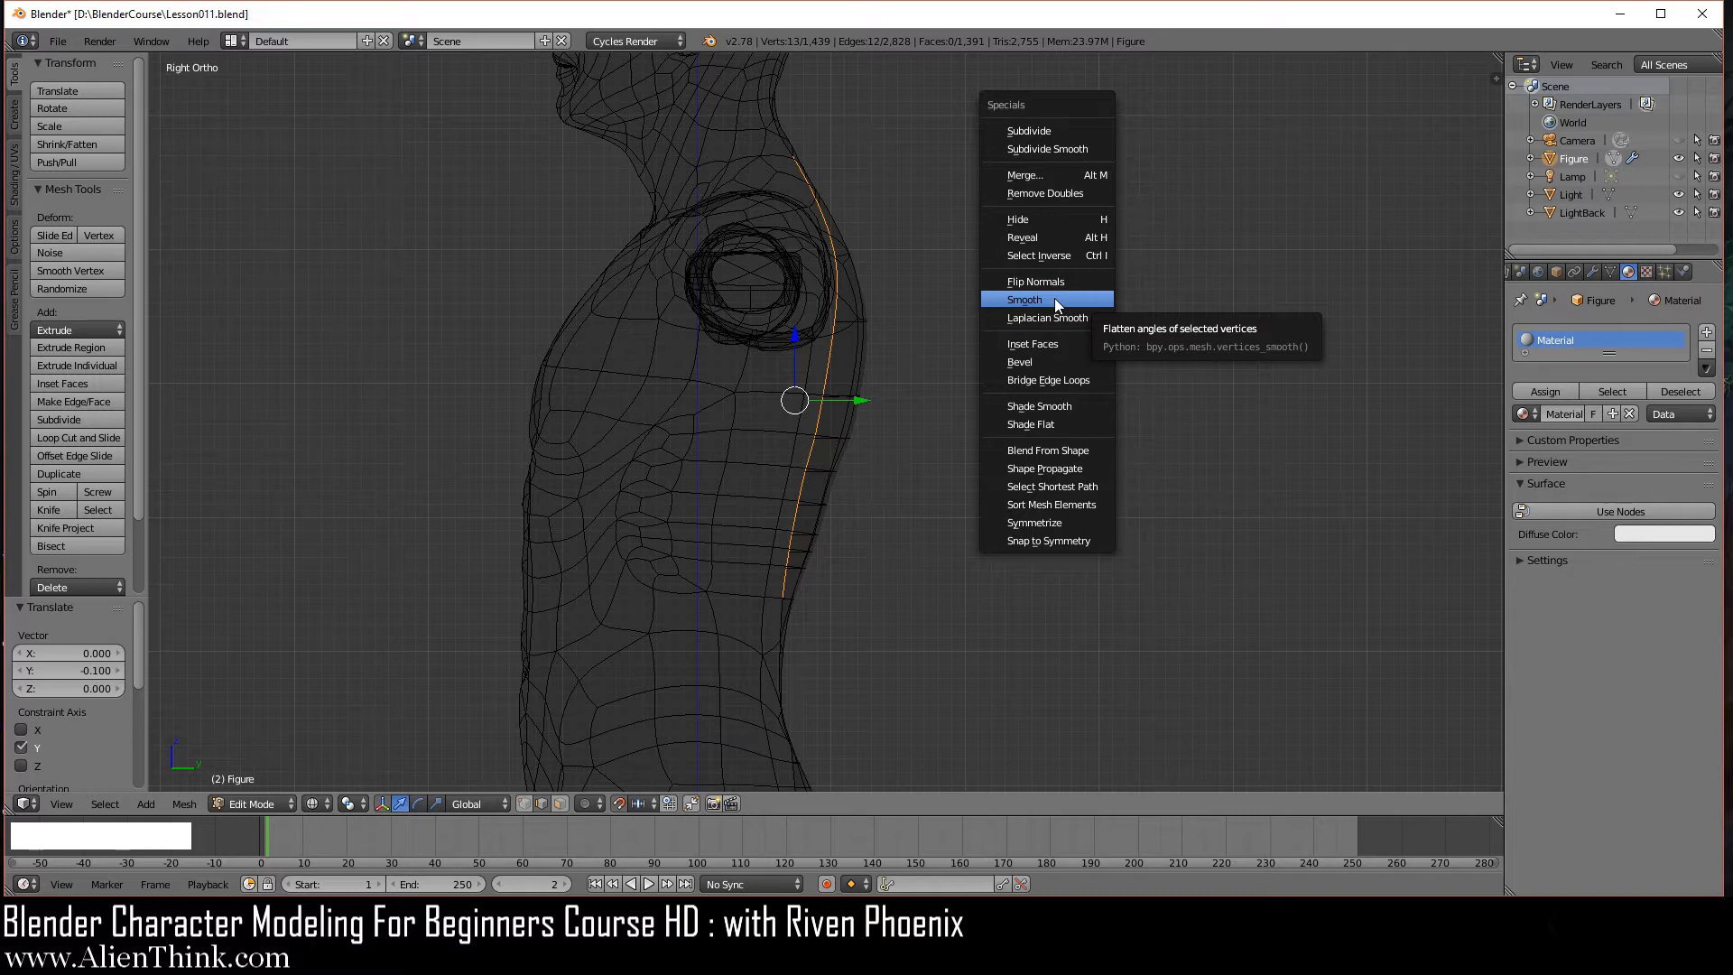
pyautogui.click(1054, 299)
pyautogui.press('w')
pyautogui.click(1054, 299)
pyautogui.press('w')
pyautogui.click(1054, 299)
pyautogui.press('w')
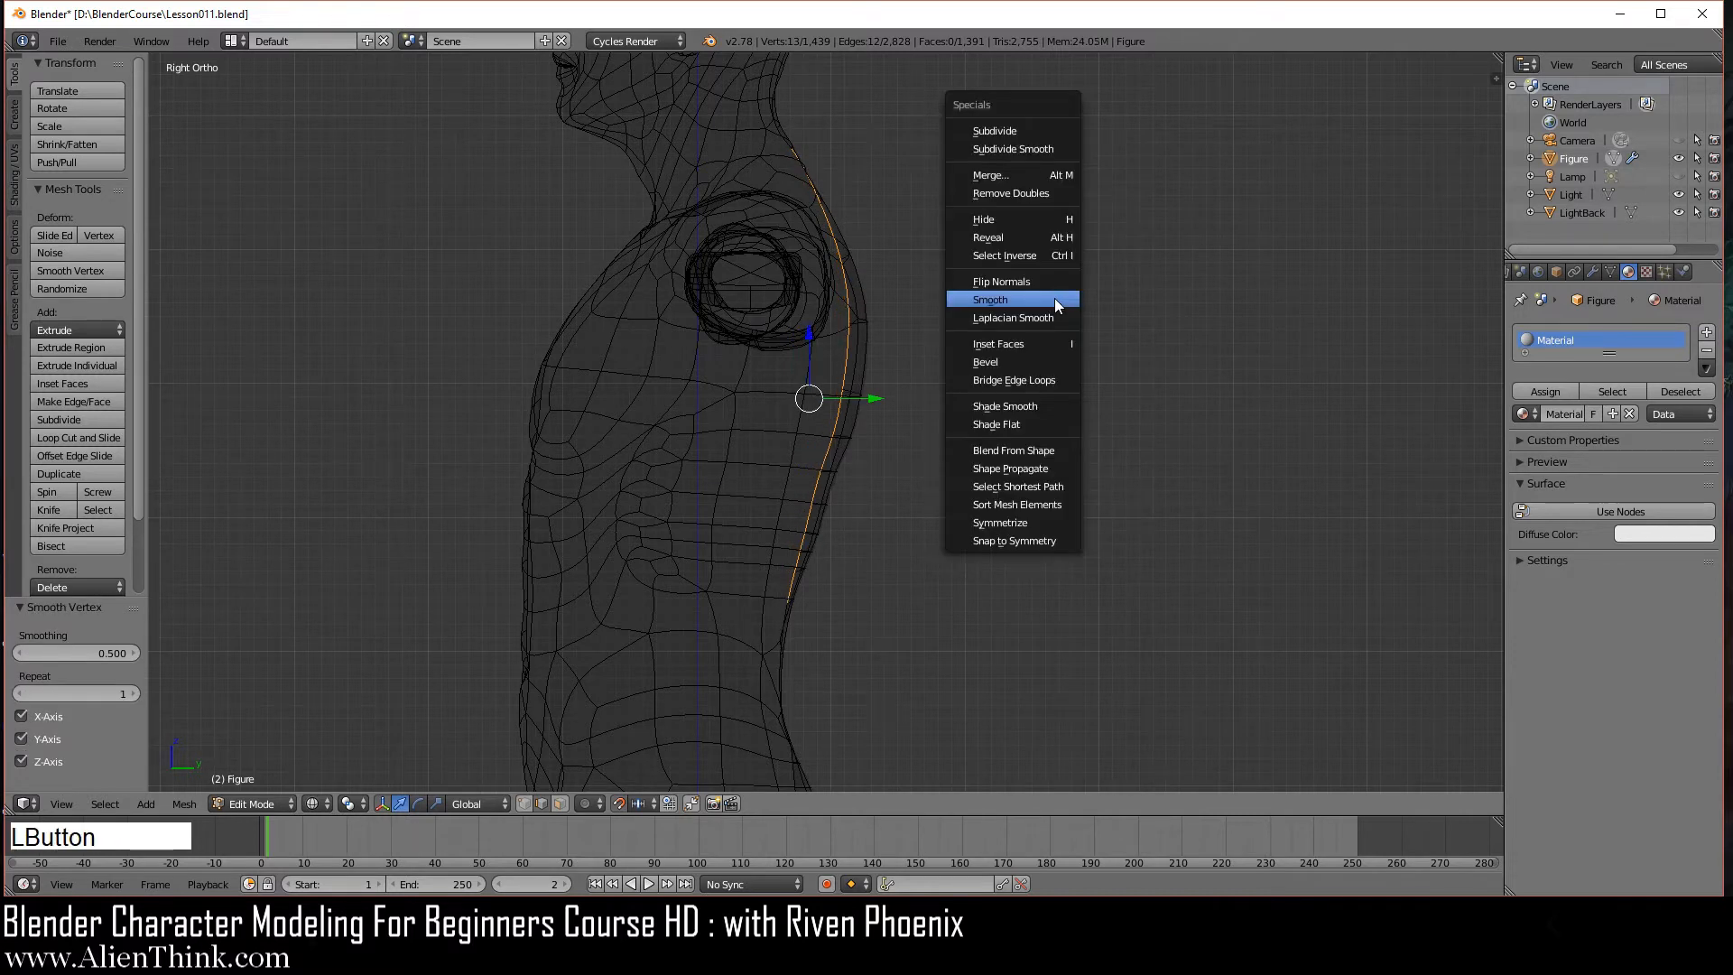
pyautogui.click(1054, 299)
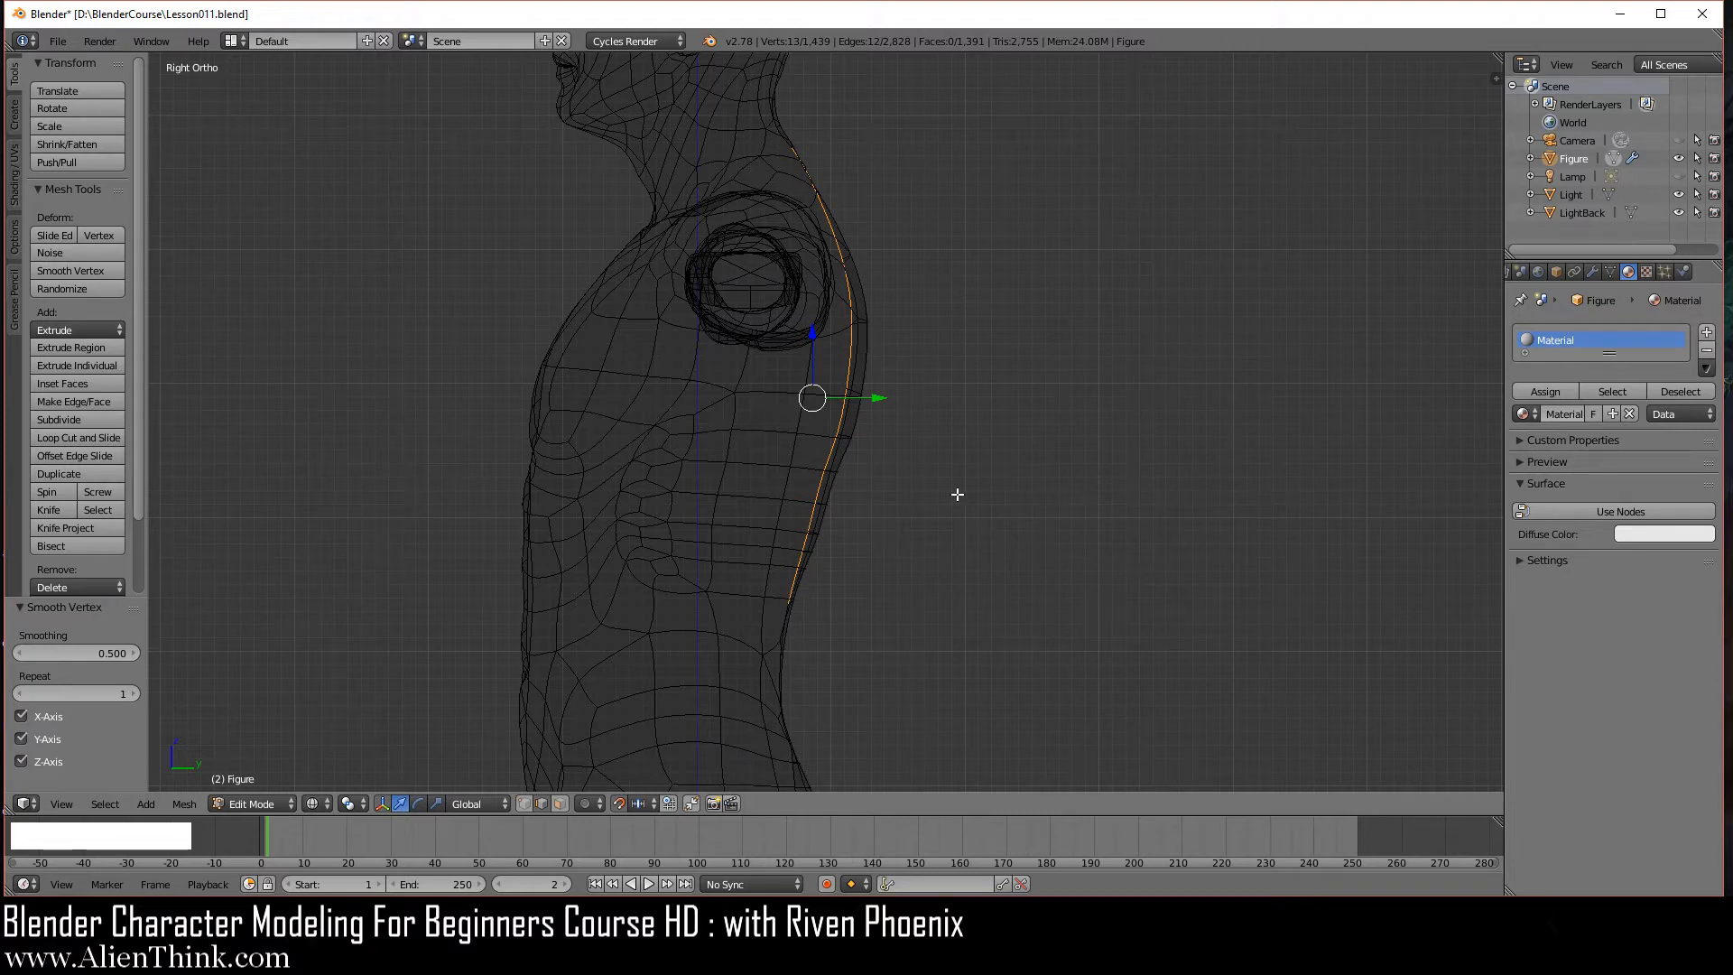
pyautogui.press('z')
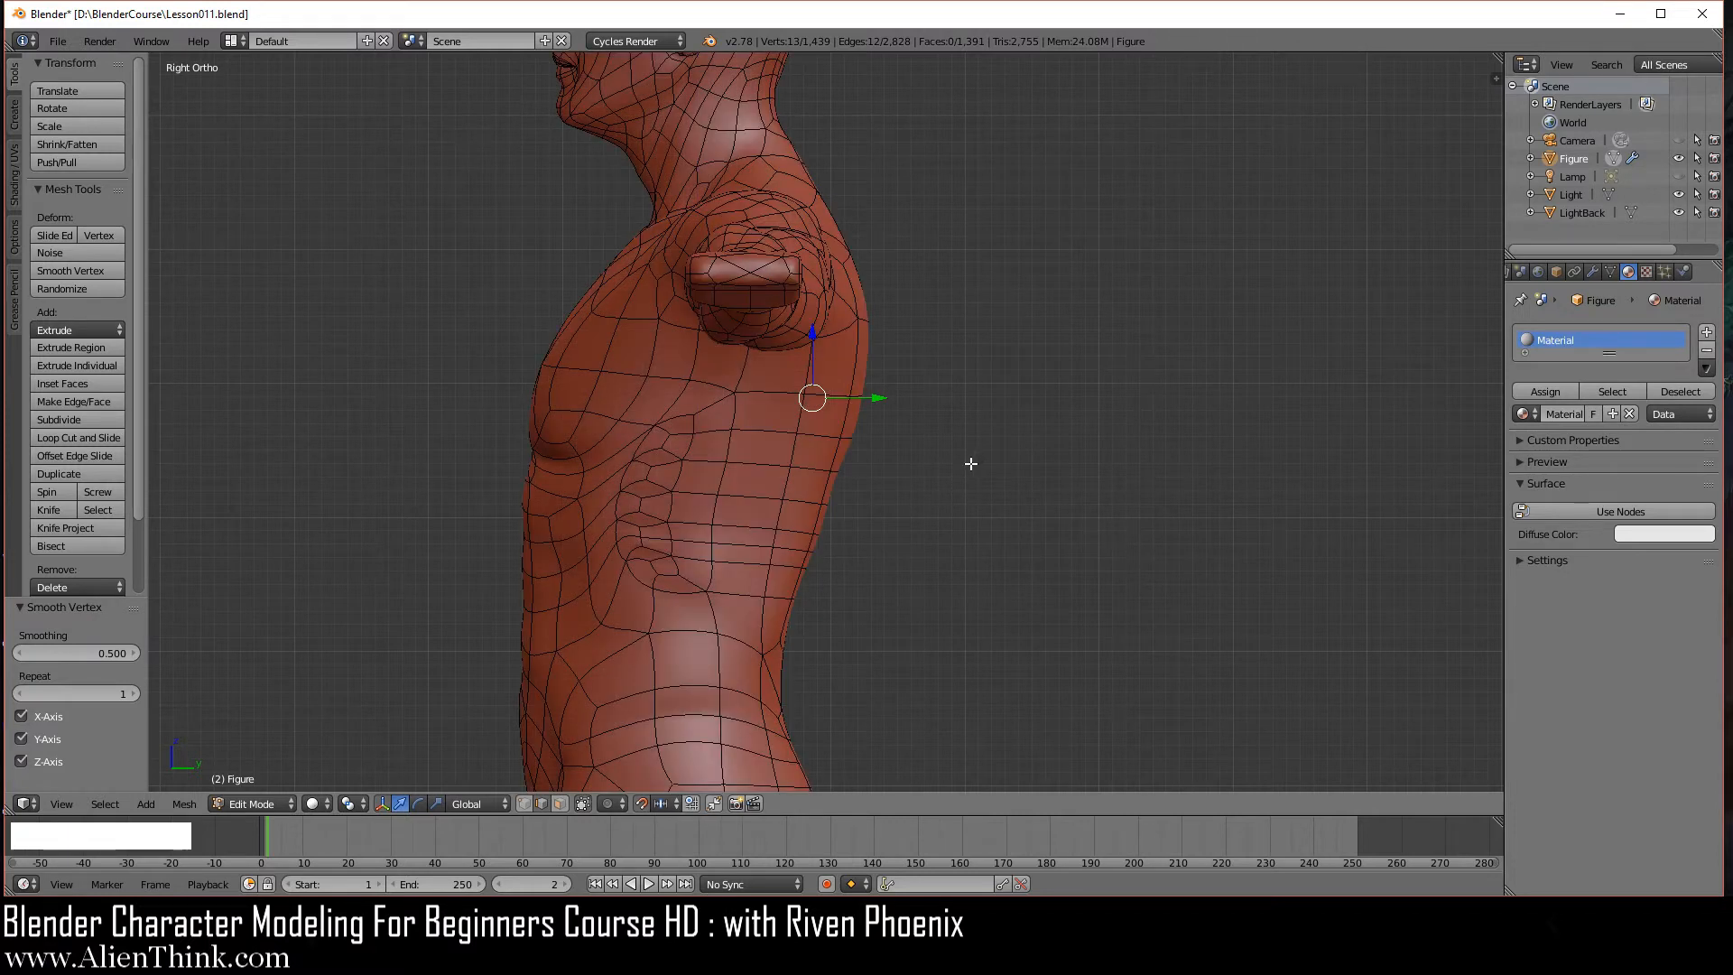
# - Select the centre edges from the nape up the back of the head with their adjoining crosswise edges and move them 0.1 along the Y axis
pyautogui.hotkey('ctrl', '1')
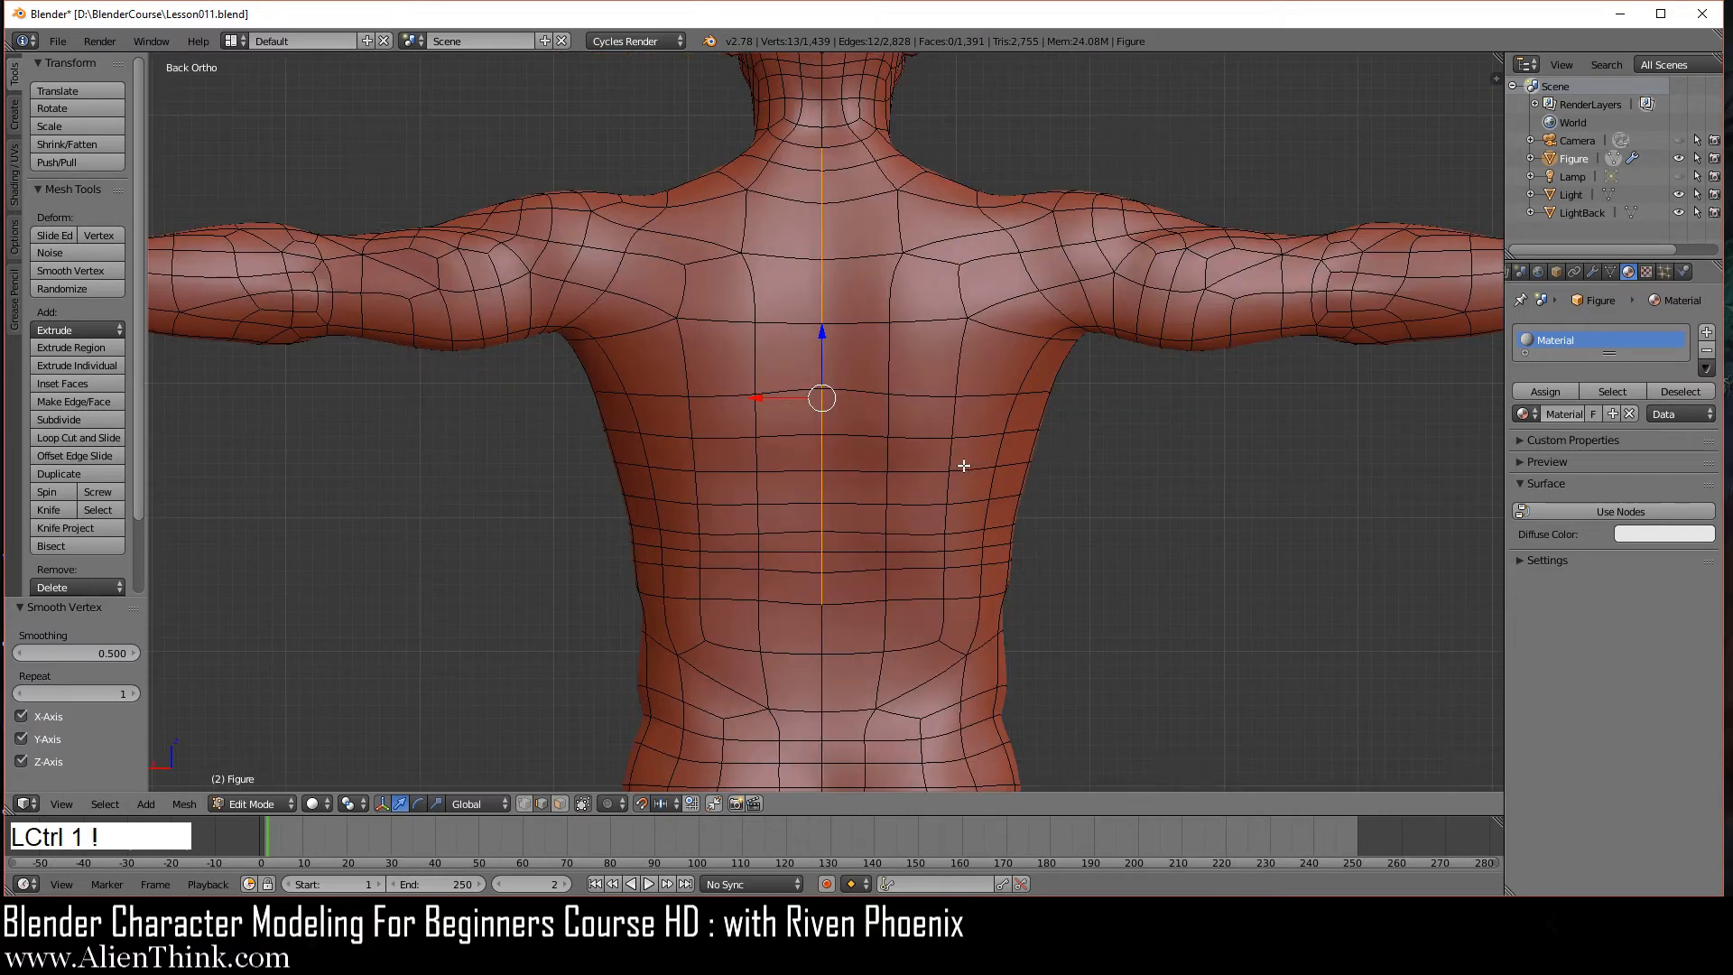
pyautogui.keyDown('shift'); pyautogui.moveTo(829, 222); pyautogui.dragTo(825, 544, button='middle'); pyautogui.keyUp('shift')
pyautogui.scroll(3, 839, 559)
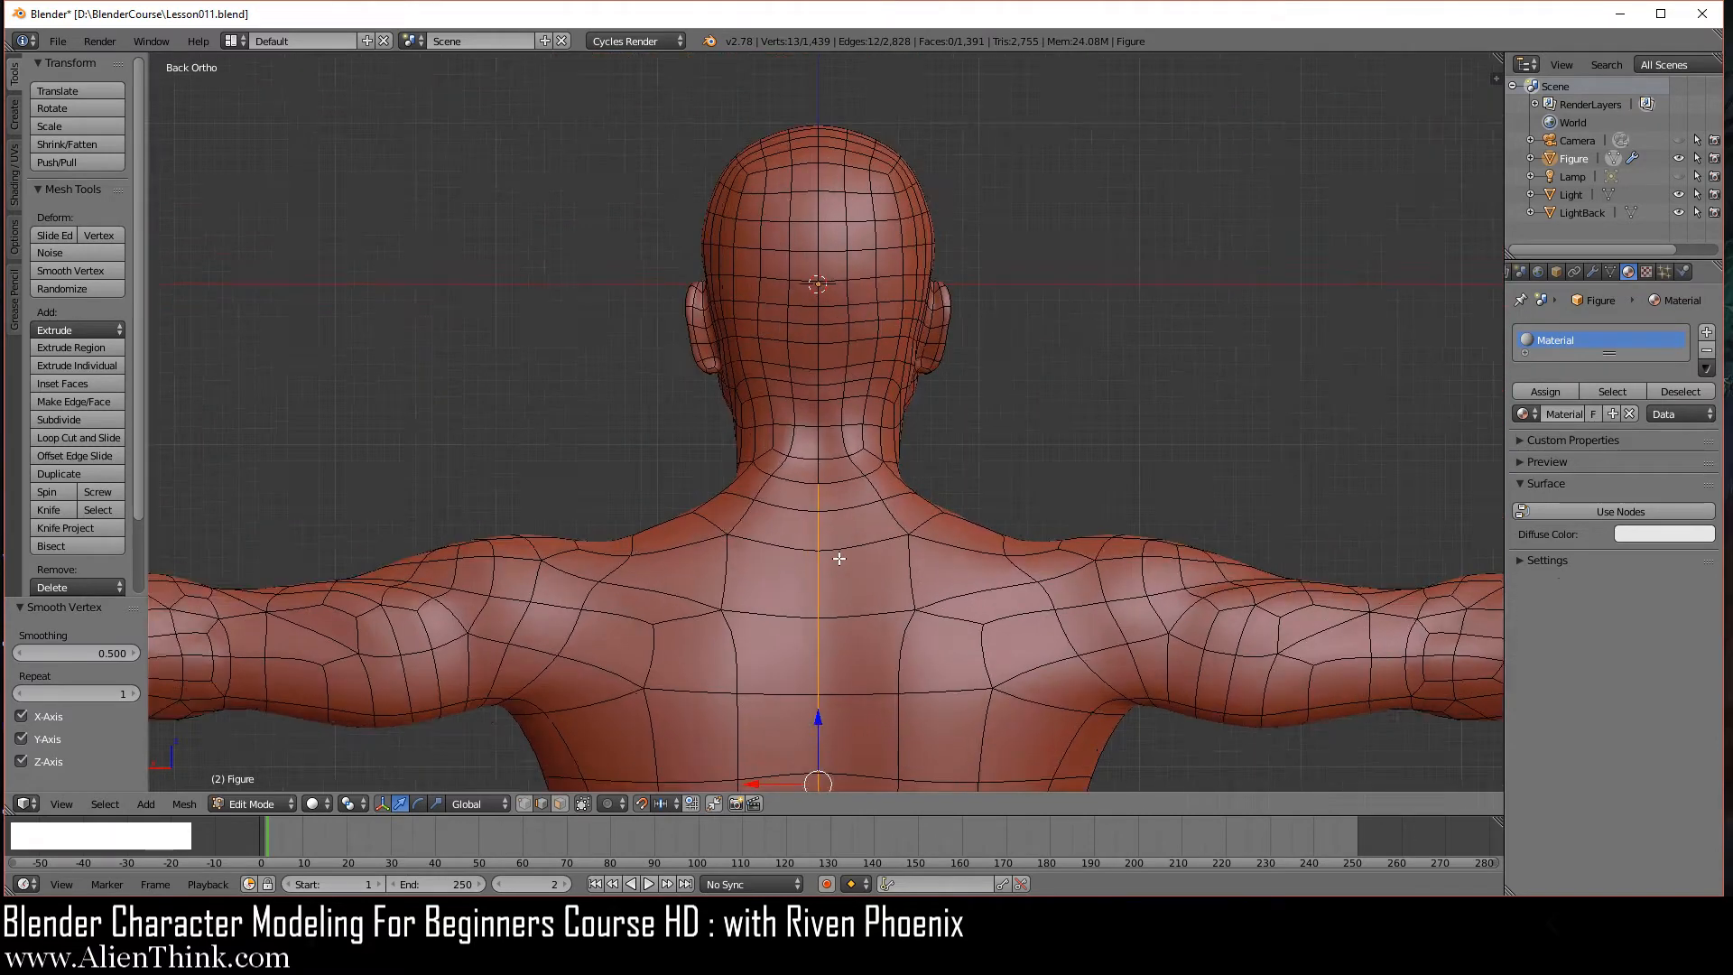
pyautogui.keyDown('shift'); pyautogui.moveTo(847, 465); pyautogui.dragTo(858, 572, button='middle'); pyautogui.keyUp('shift')
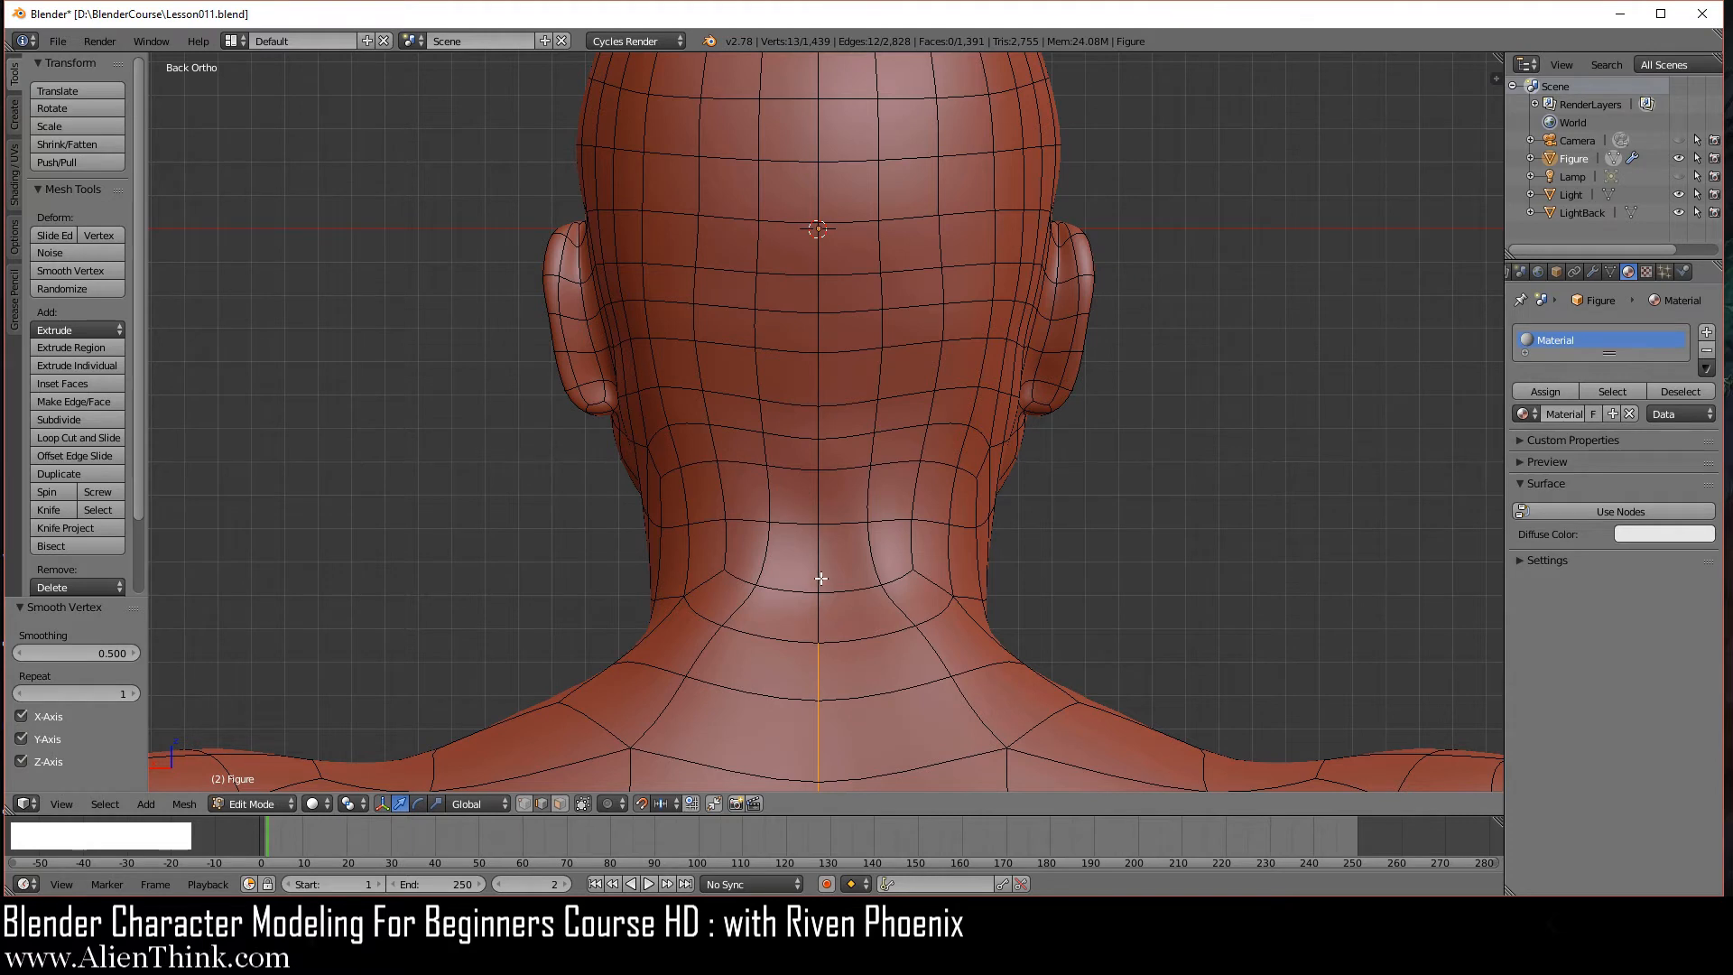
pyautogui.rightClick(821, 547)
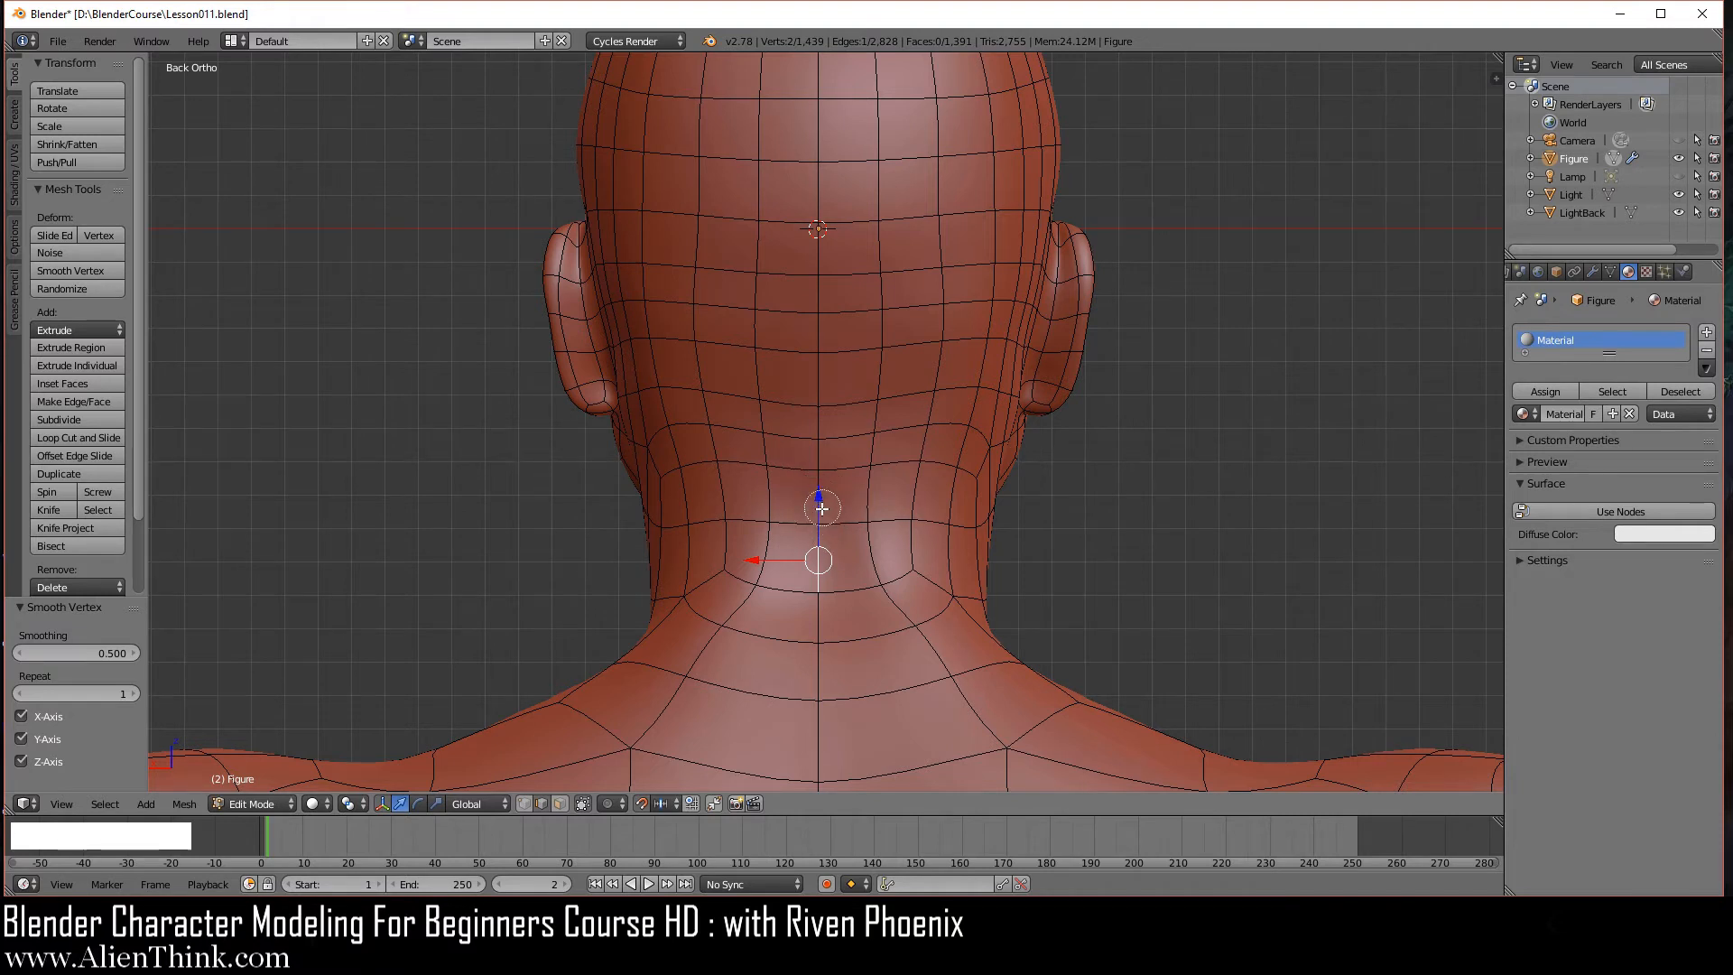
pyautogui.moveTo(819, 526); pyautogui.dragTo(825, 276)
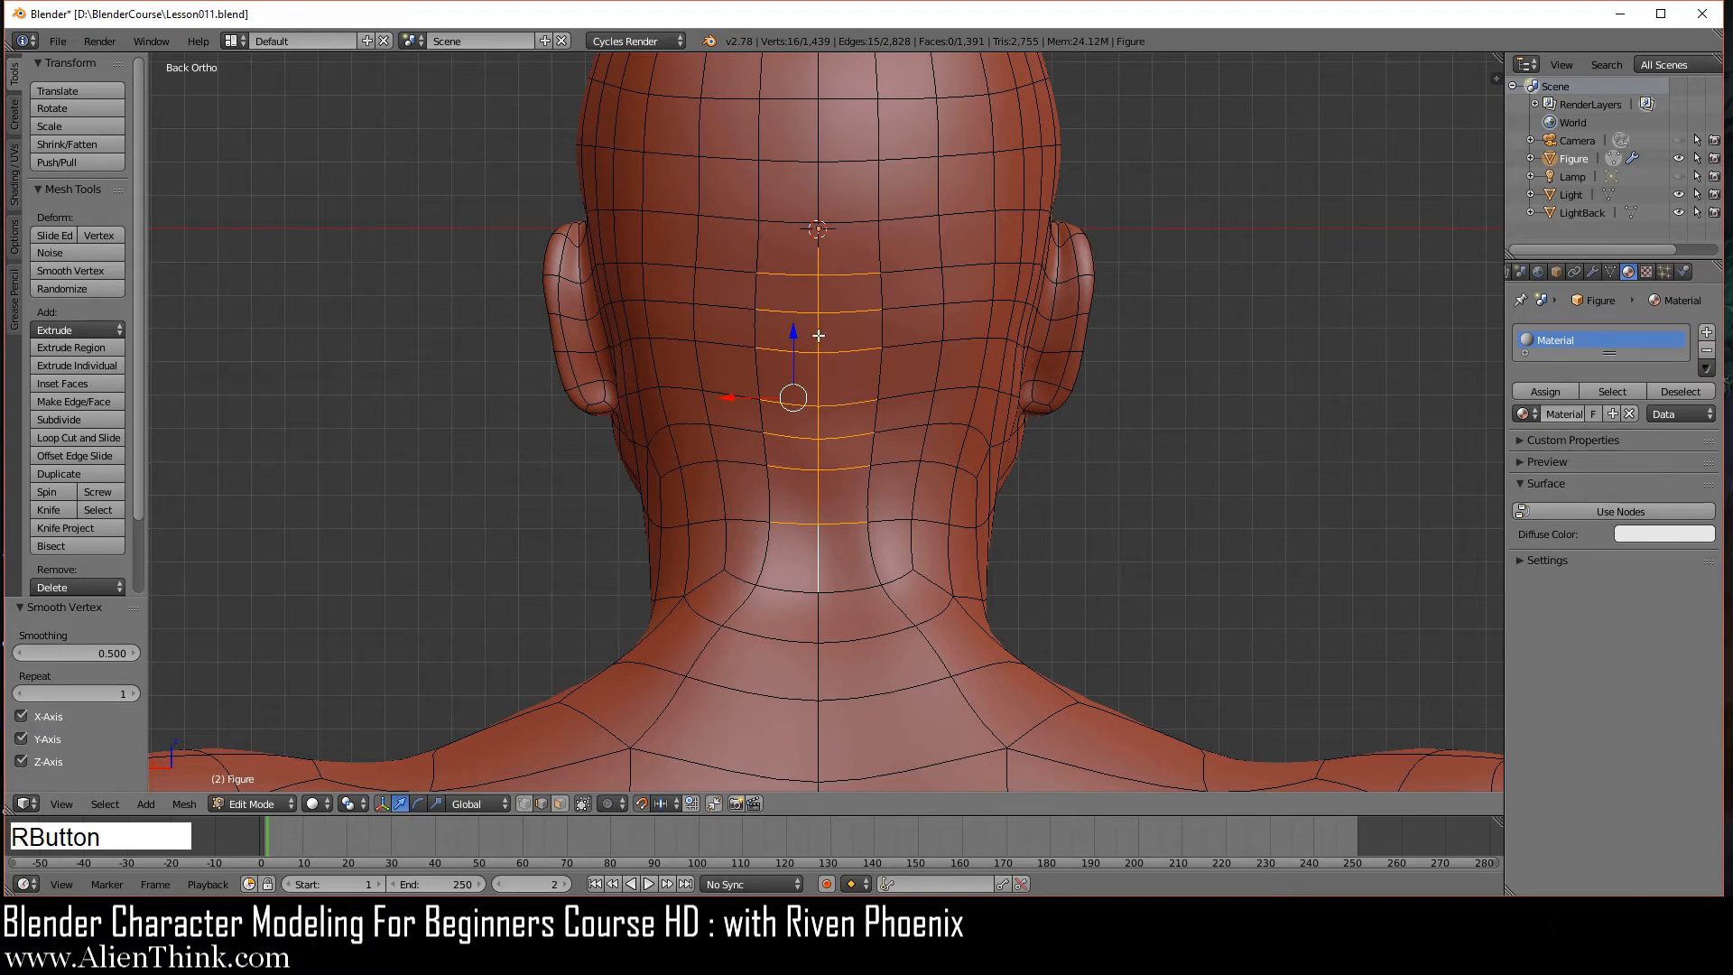
pyautogui.moveTo(812, 427); pyautogui.dragTo(778, 493, button='middle')
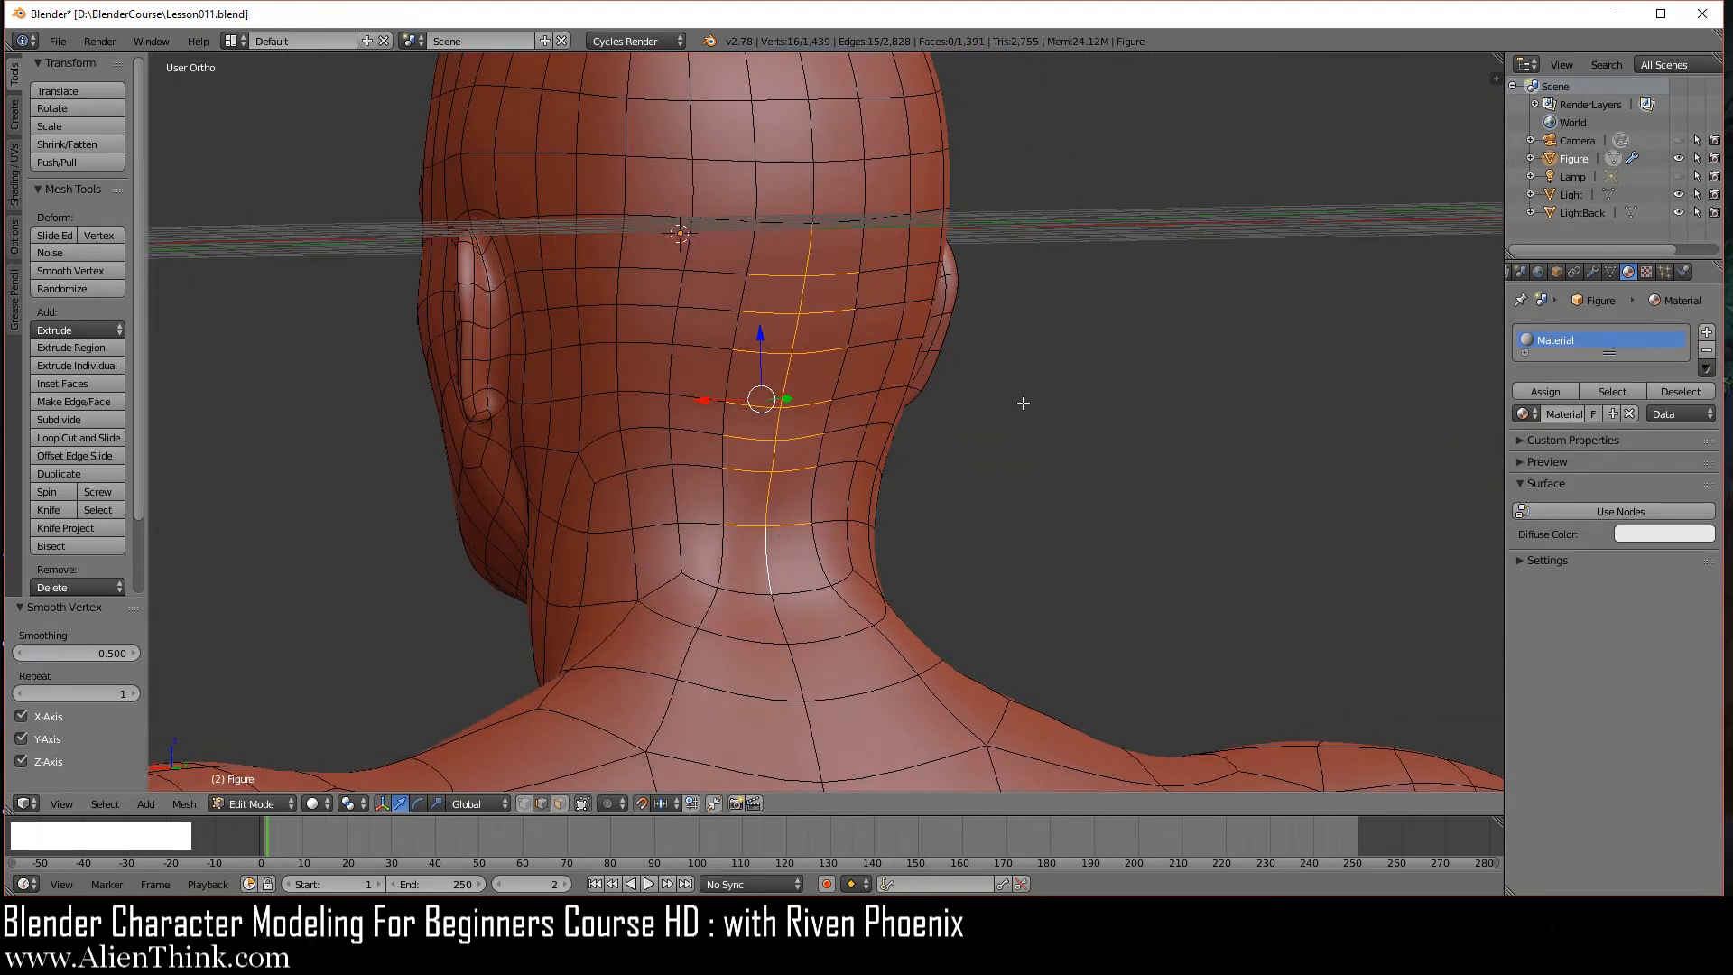
pyautogui.press('KP_3')
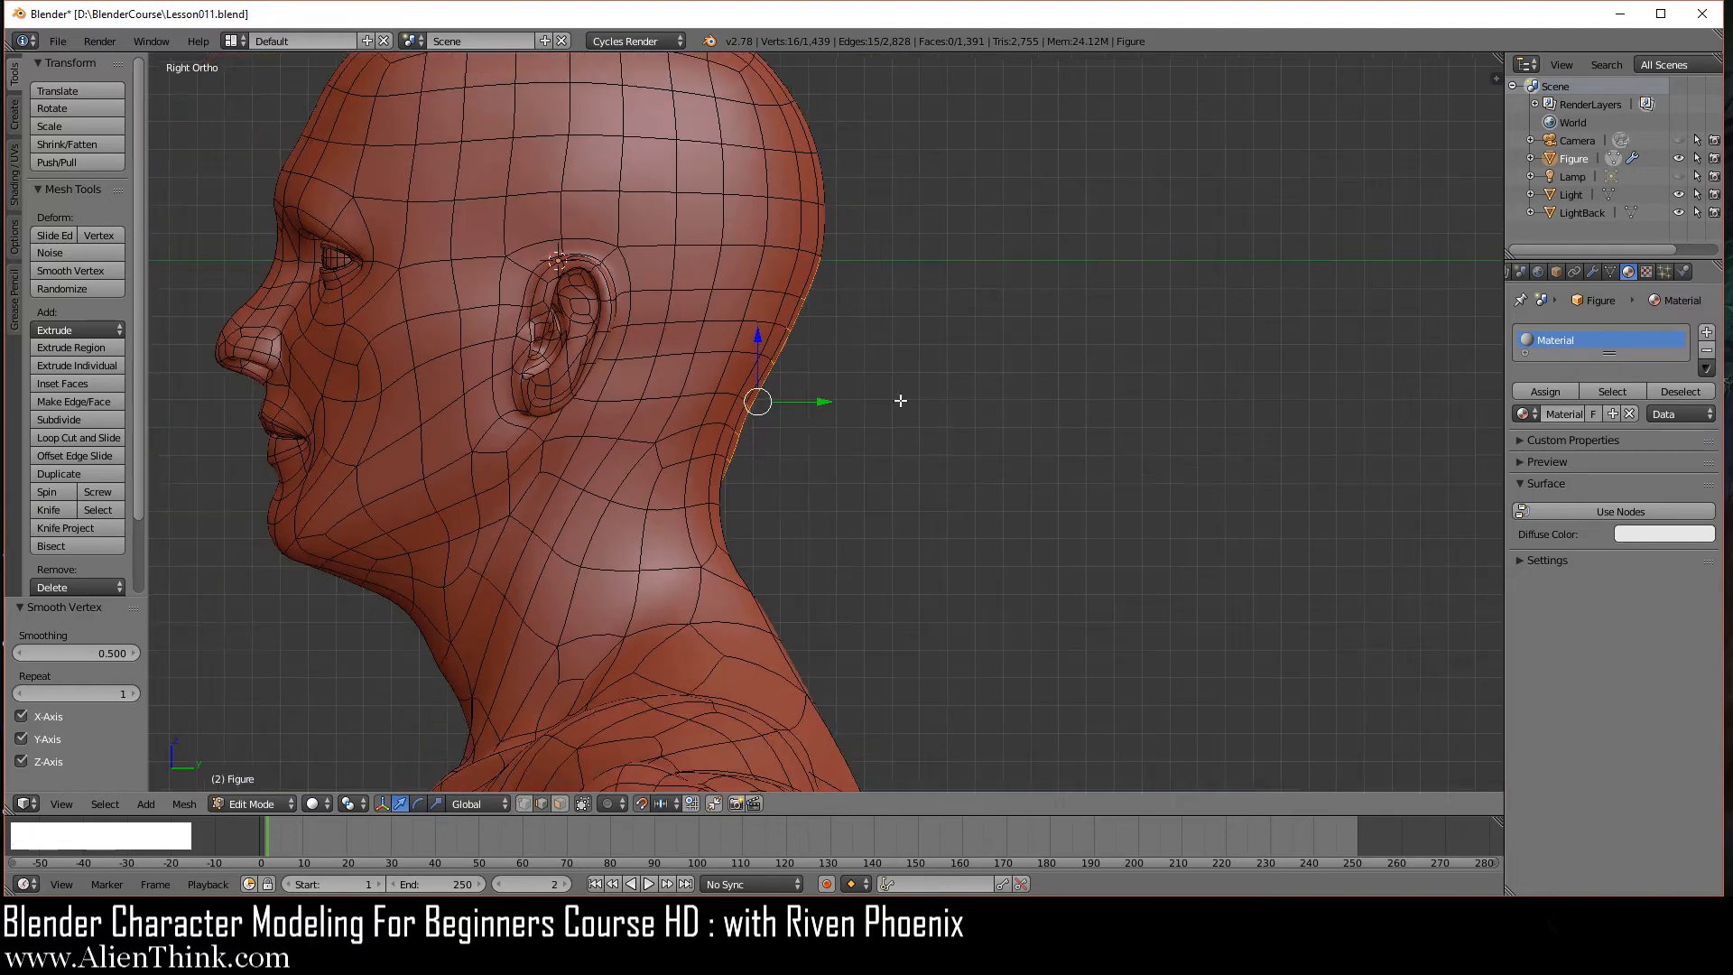
pyautogui.keyDown('shift'); pyautogui.moveTo(870, 367); pyautogui.dragTo(1010, 460, button='middle'); pyautogui.keyUp('shift')
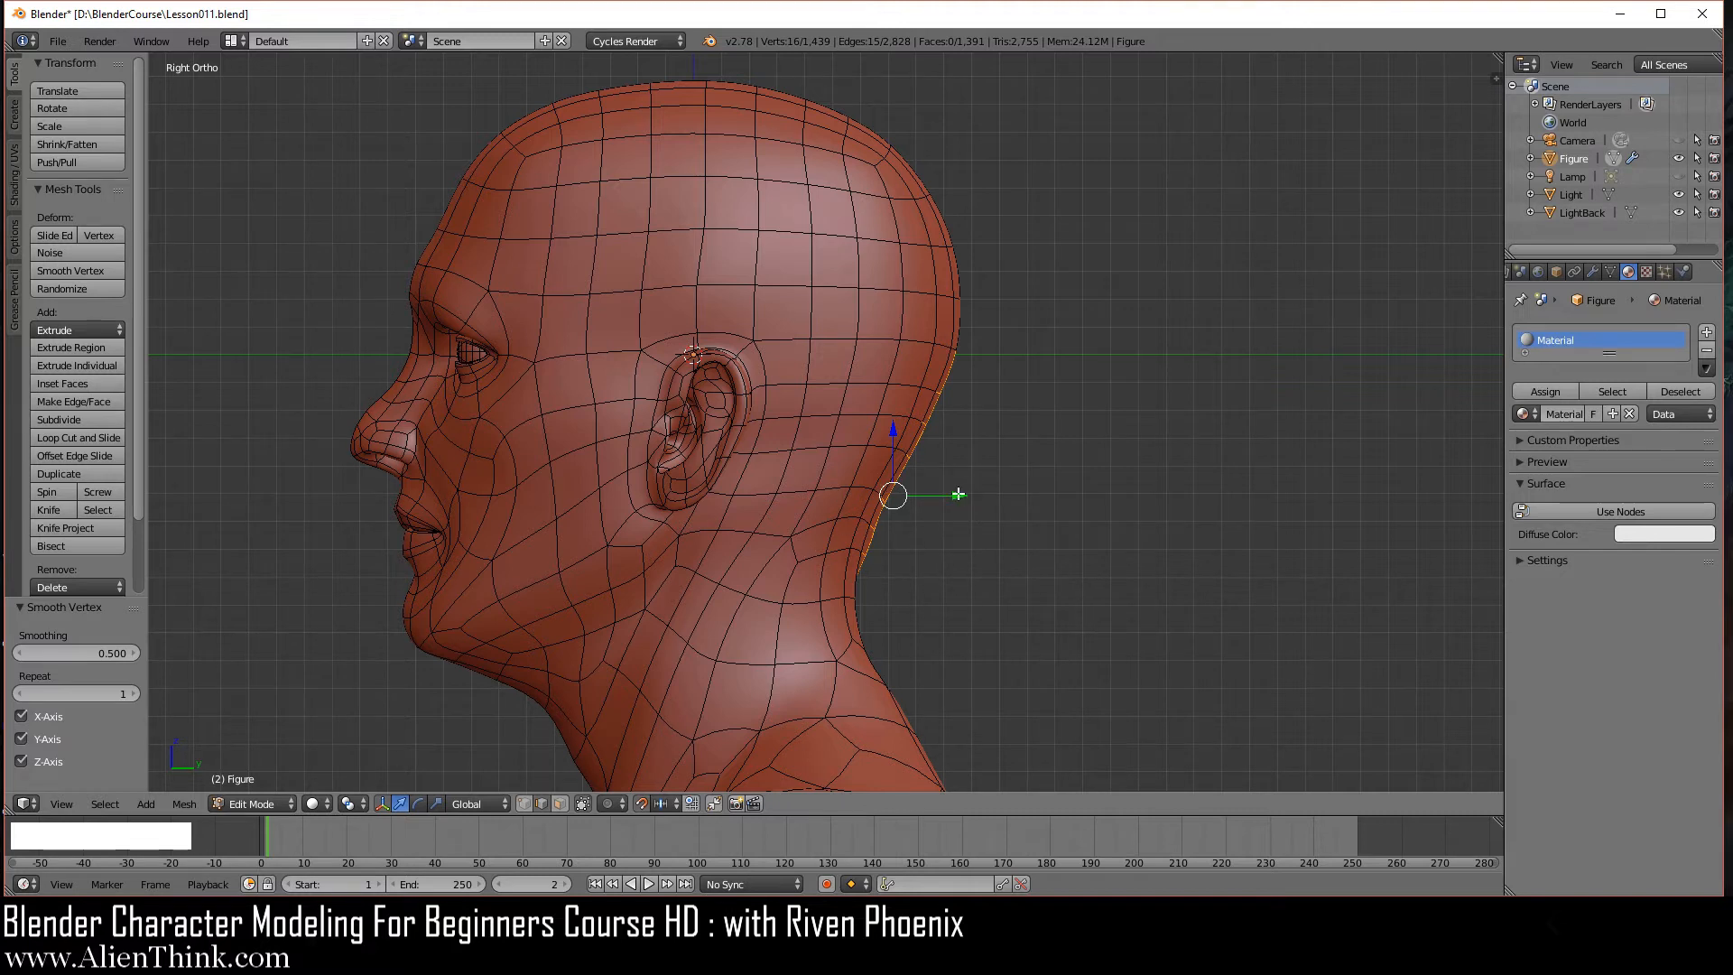
pyautogui.moveTo(959, 494); pyautogui.dragTo(971, 495)
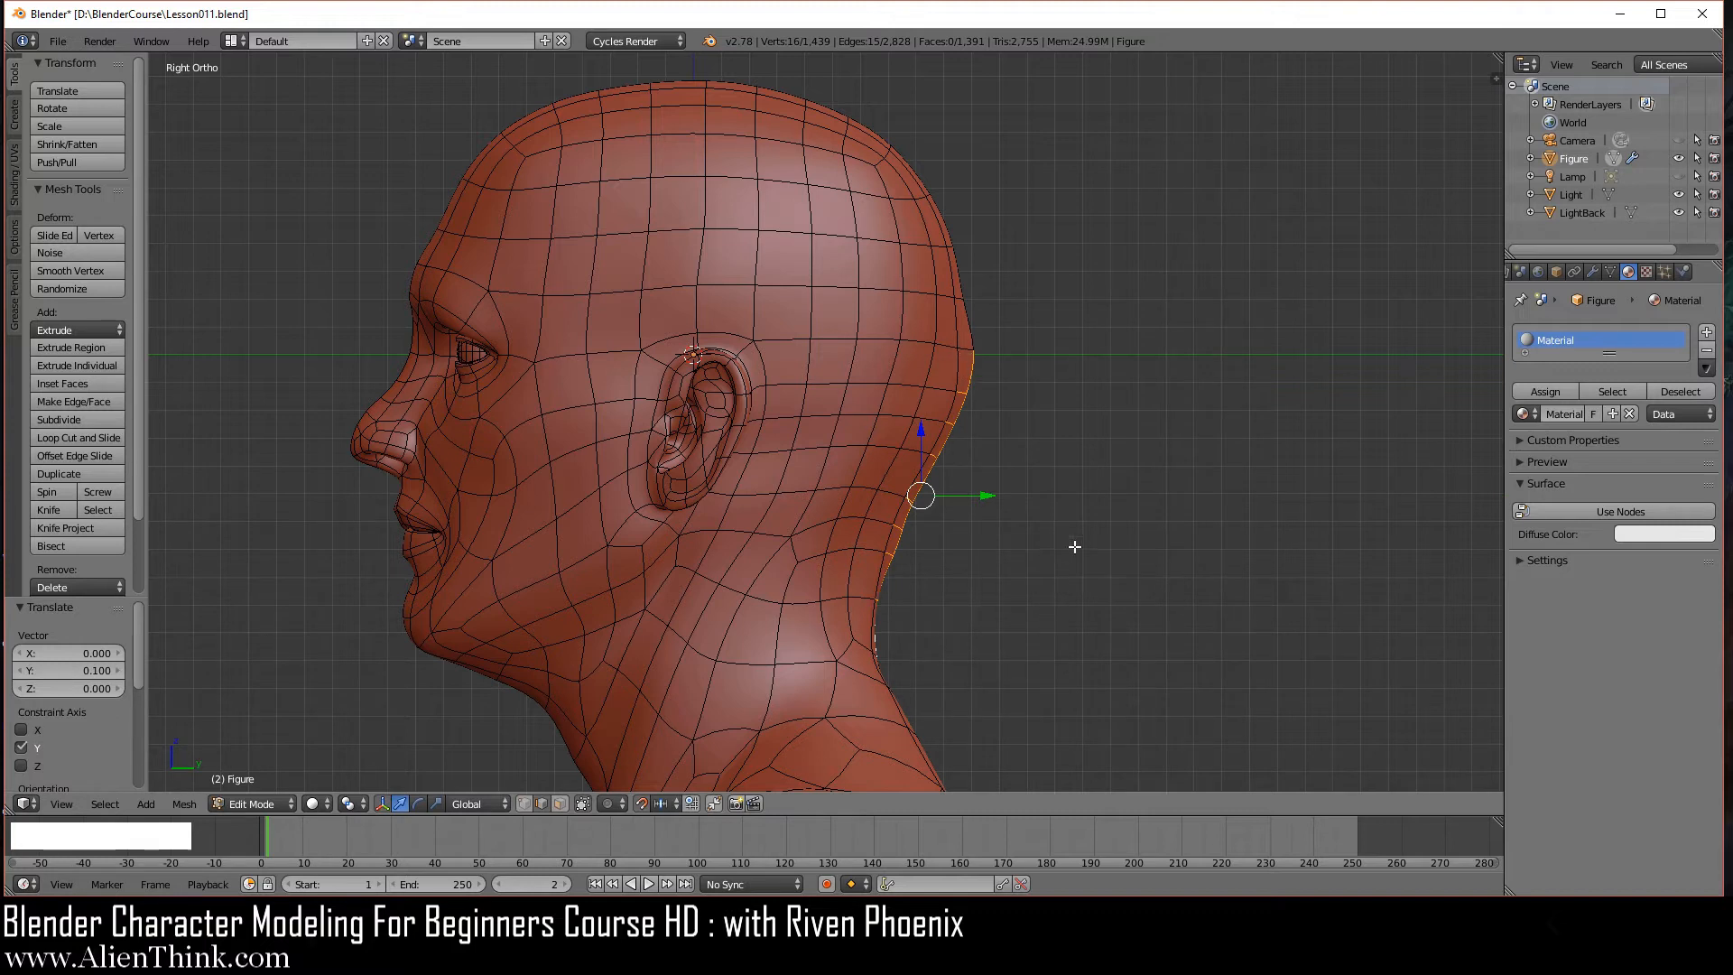
# - Smooth the vertices of the selected nape and back-of-head edges repeatedly to even out the profile
pyautogui.press('w')
pyautogui.click(1081, 420)
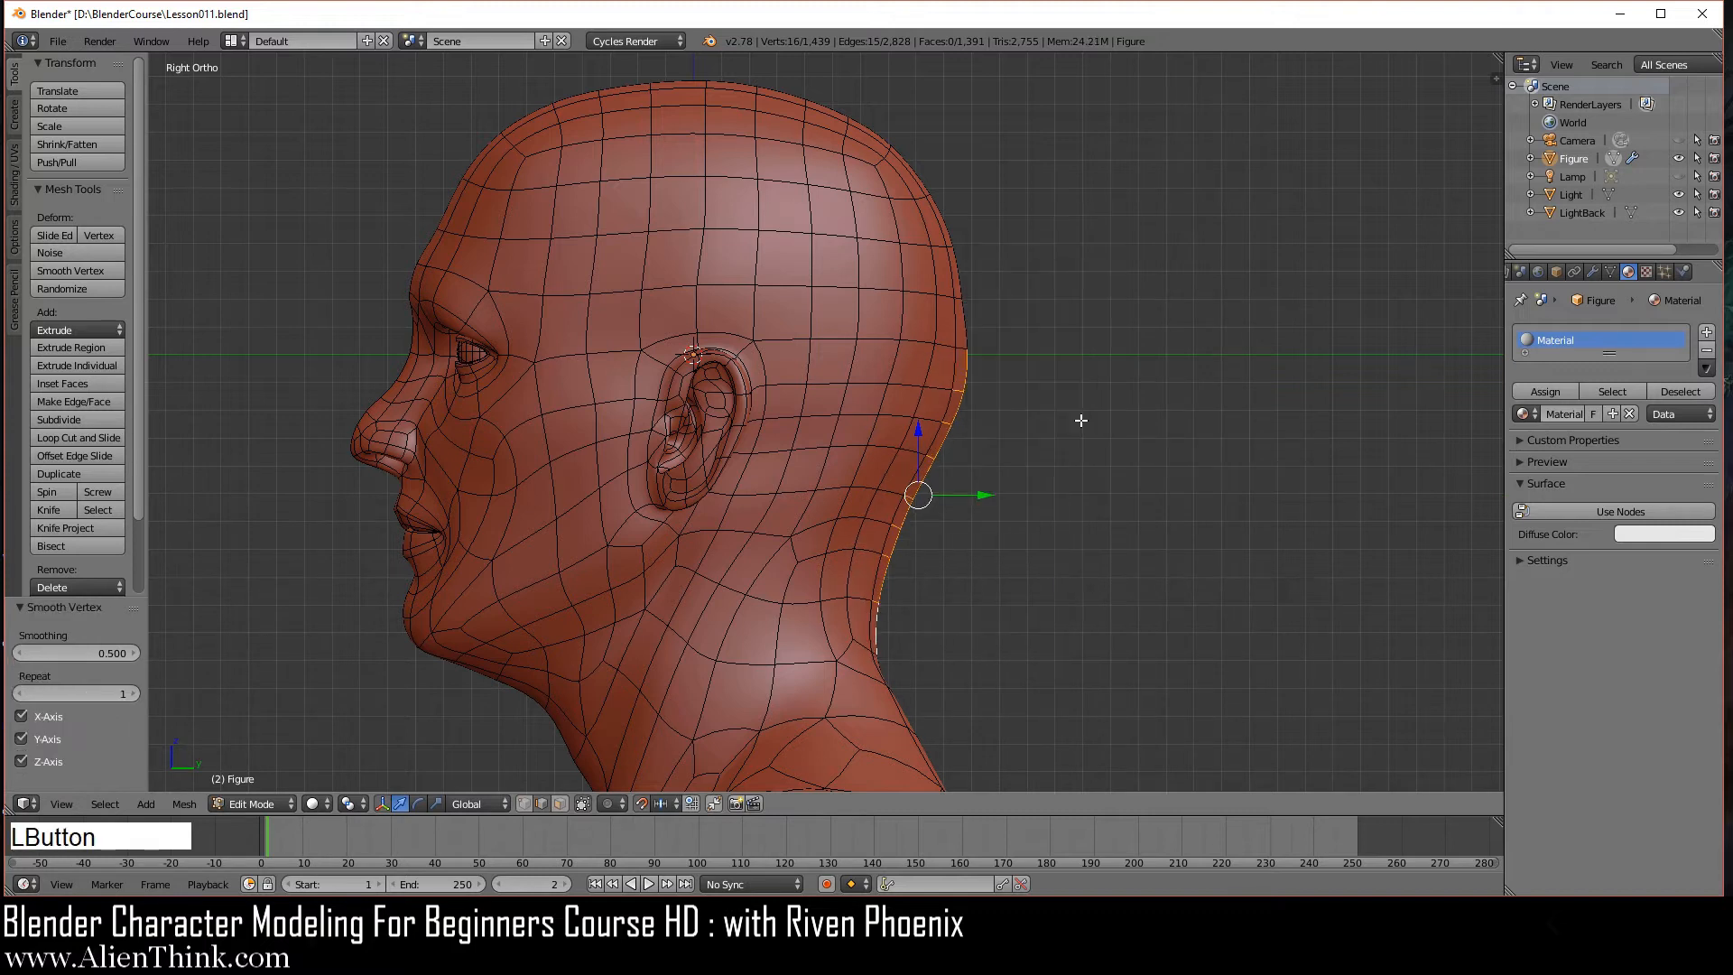
pyautogui.press('w')
pyautogui.click(1081, 421)
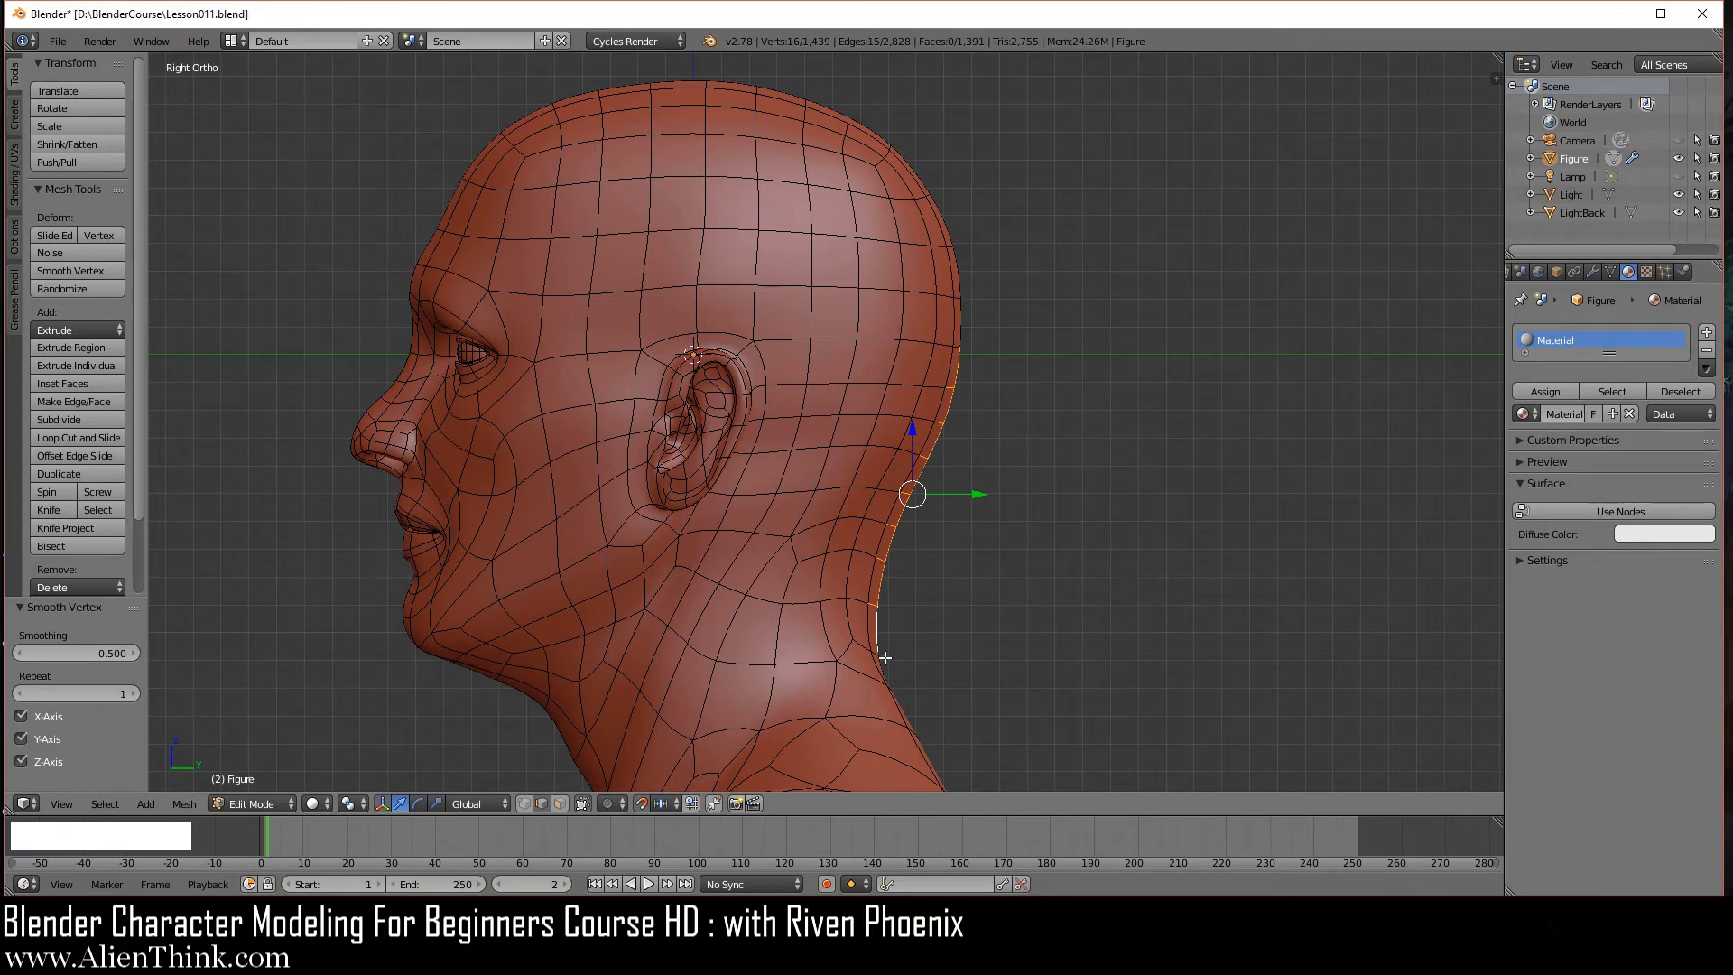
# - Select the four edges around the small face at the side of the nape and move it 0.1 along the X axis
pyautogui.press('ctrl+KP_1')
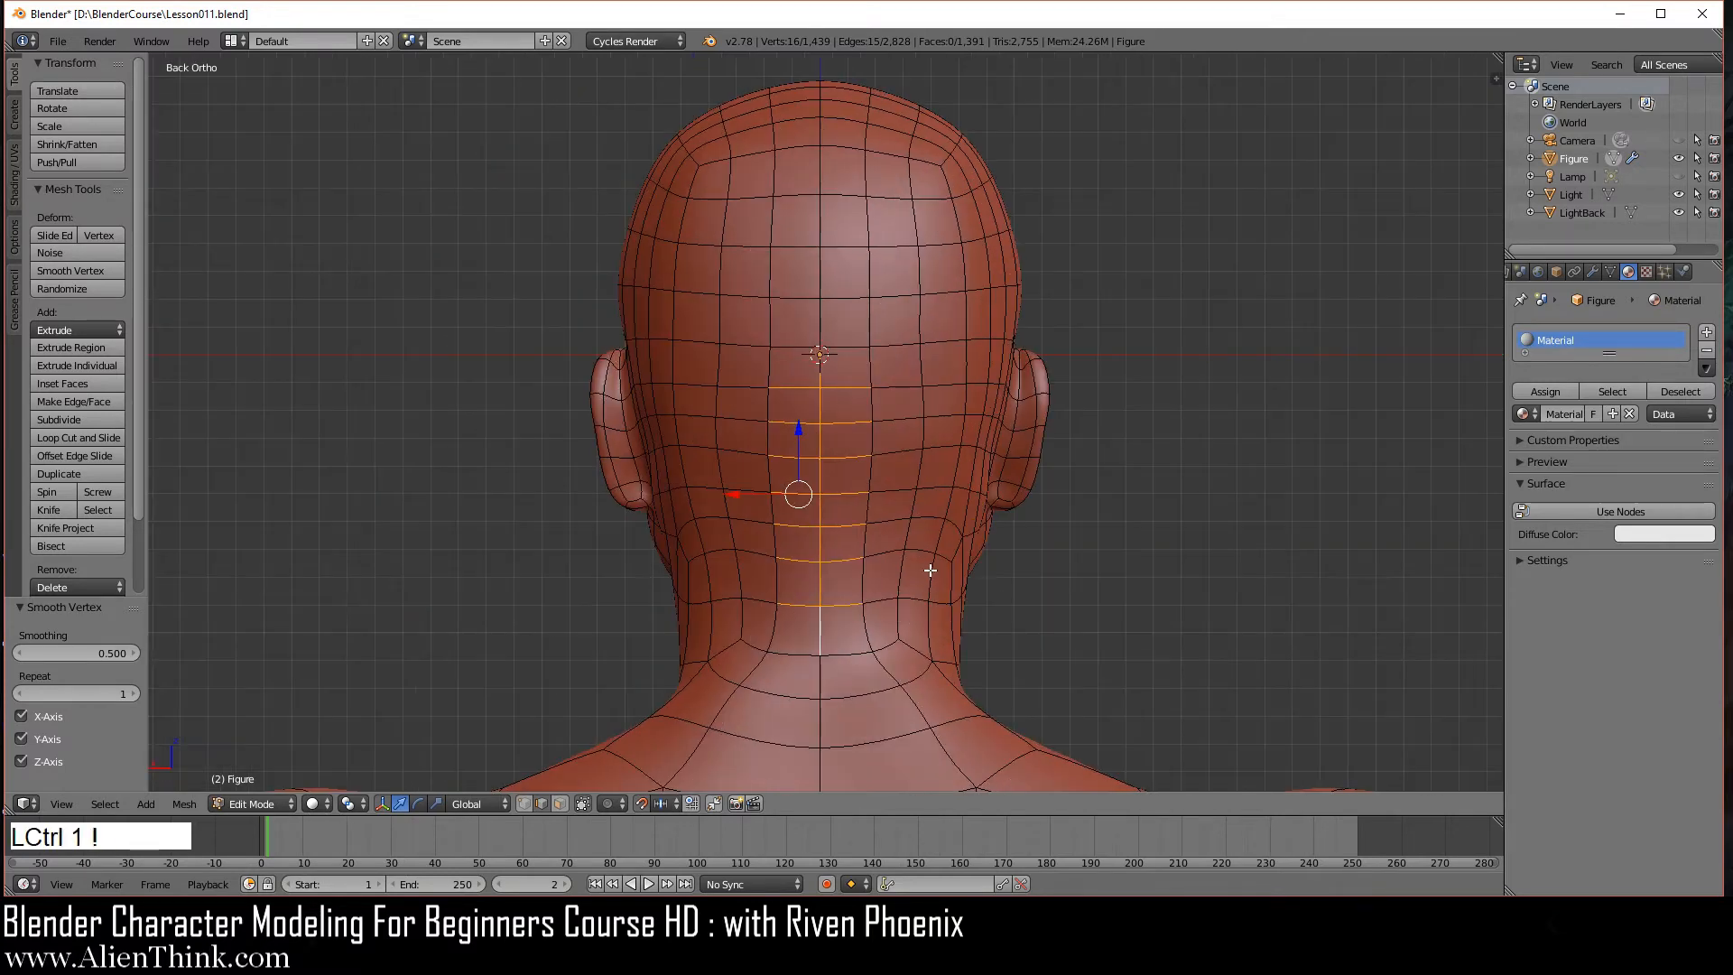
pyautogui.keyDown('shift'); pyautogui.moveTo(920, 569); pyautogui.dragTo(936, 389, button='middle'); pyautogui.keyUp('shift')
pyautogui.scroll(1, 894, 498)
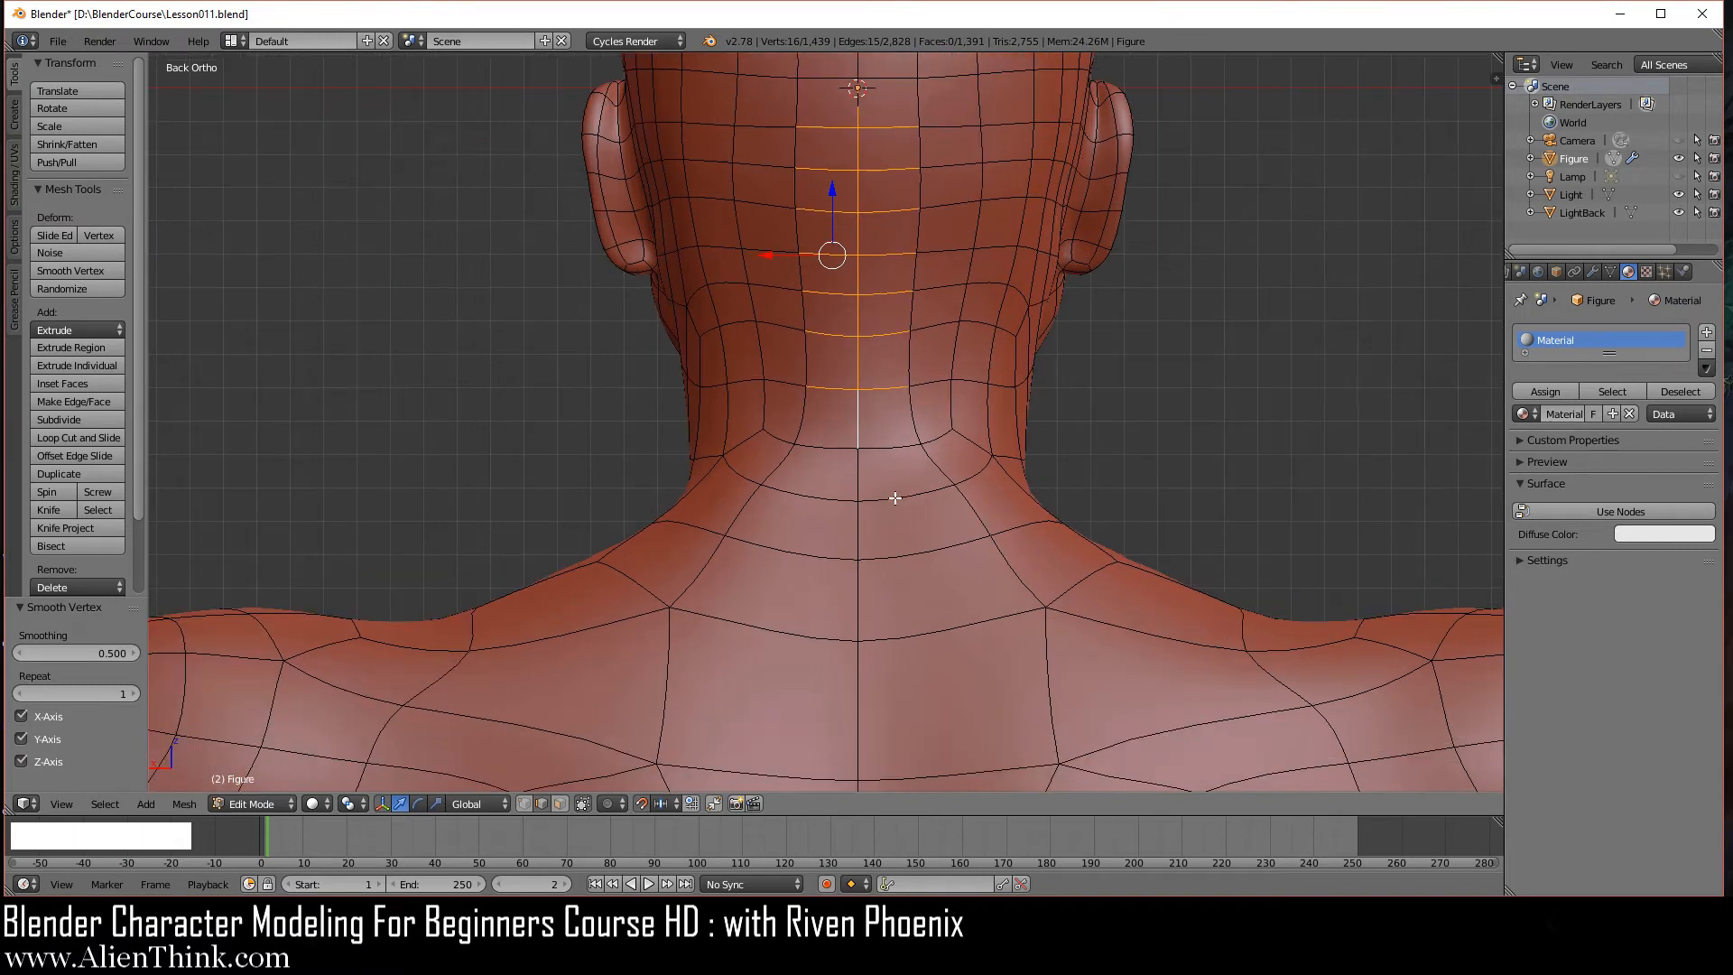
pyautogui.rightClick(774, 441)
pyautogui.keyDown('shift'); pyautogui.rightClick(741, 471); pyautogui.keyUp('shift')
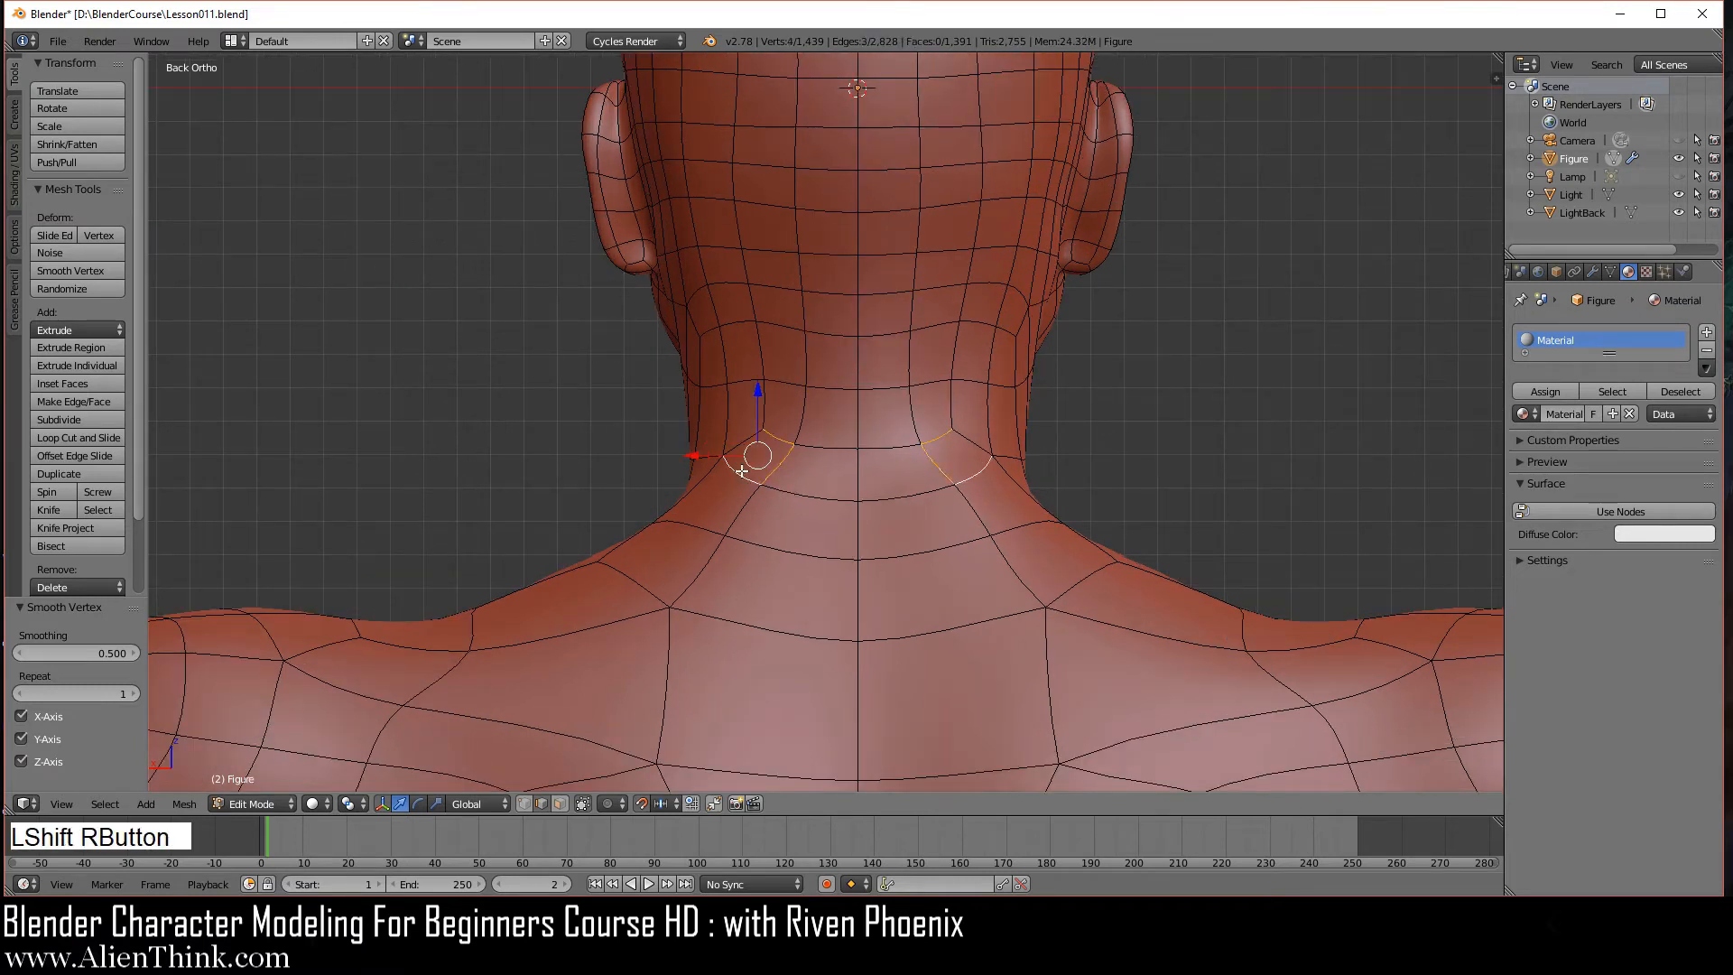
pyautogui.keyDown('shift'); pyautogui.rightClick(745, 444); pyautogui.keyUp('shift')
pyautogui.click(690, 456)
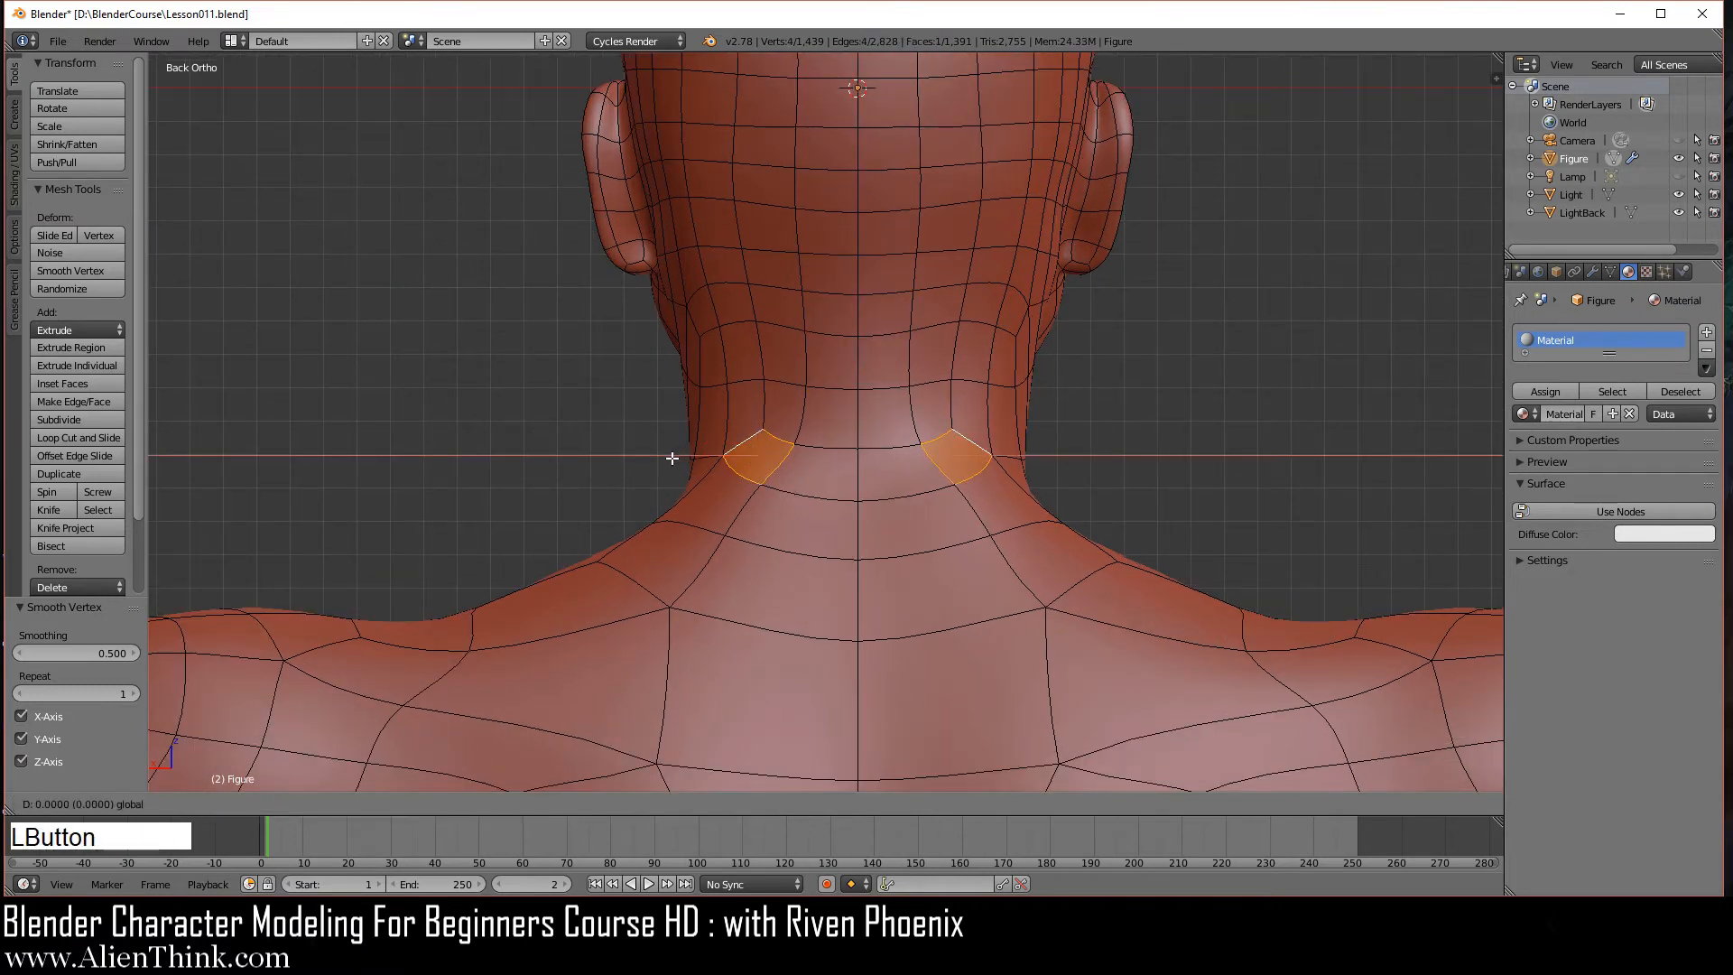
pyautogui.moveTo(671, 459); pyautogui.dragTo(666, 460)
# - Smooth the vertices of the nape's side face twice and deselect everything
pyautogui.press('w')
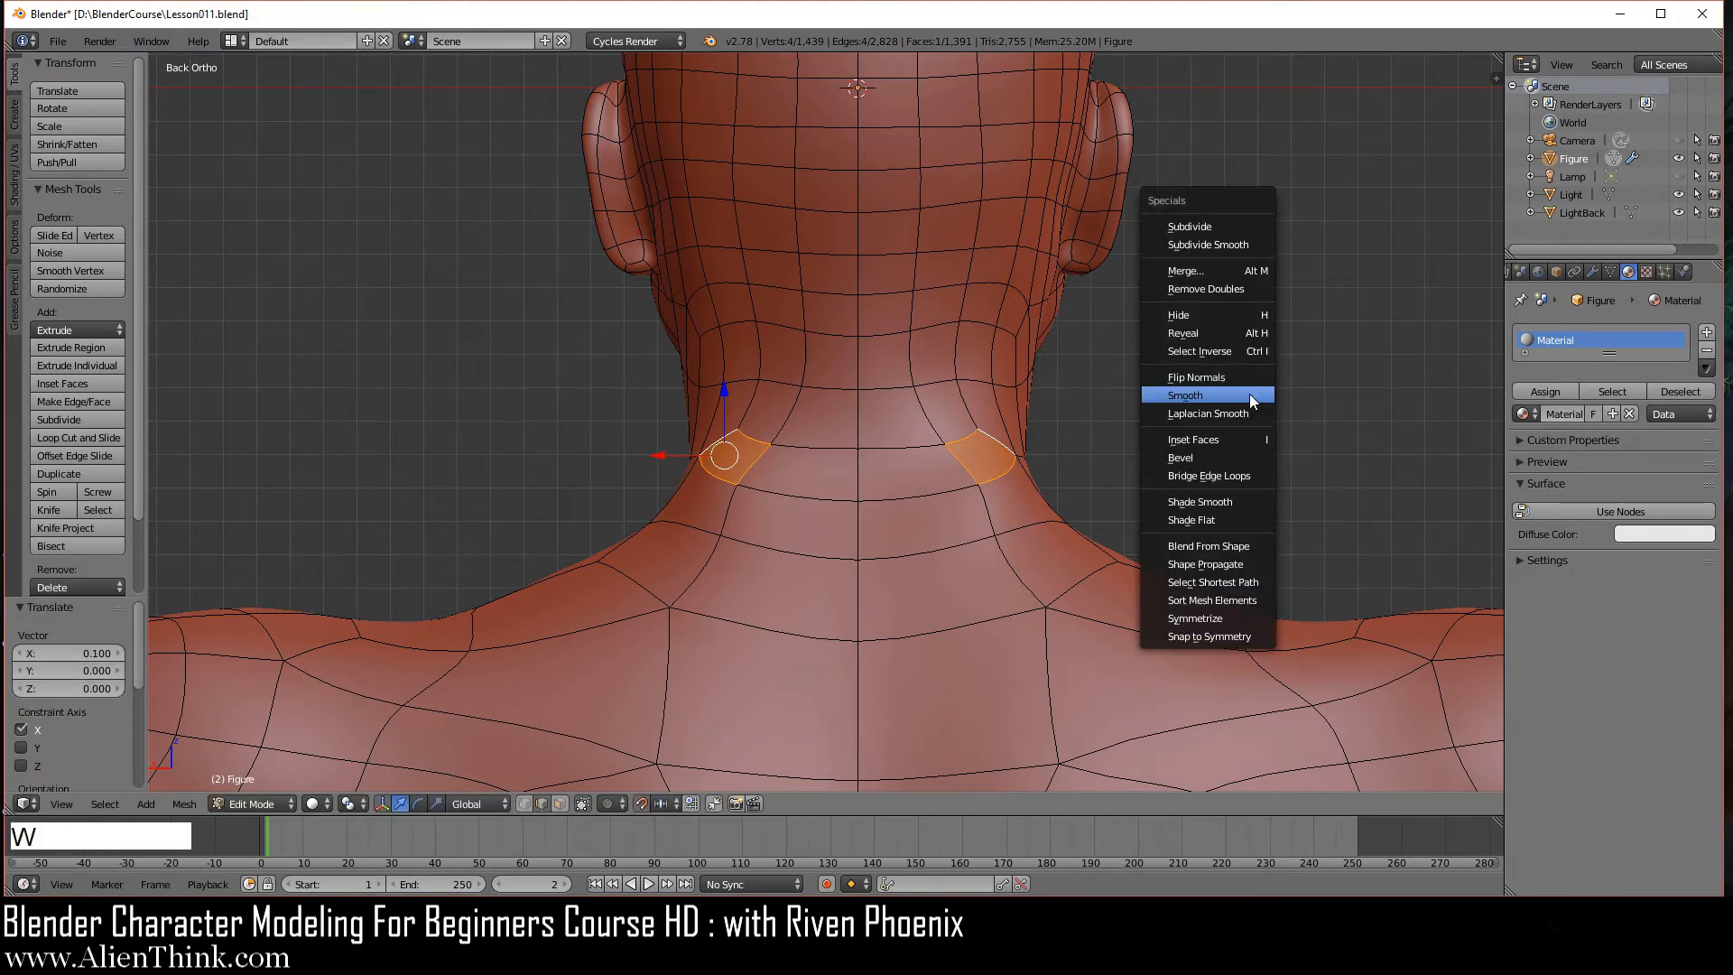
pyautogui.click(1249, 395)
pyautogui.press('w')
pyautogui.click(1249, 394)
pyautogui.press('a')
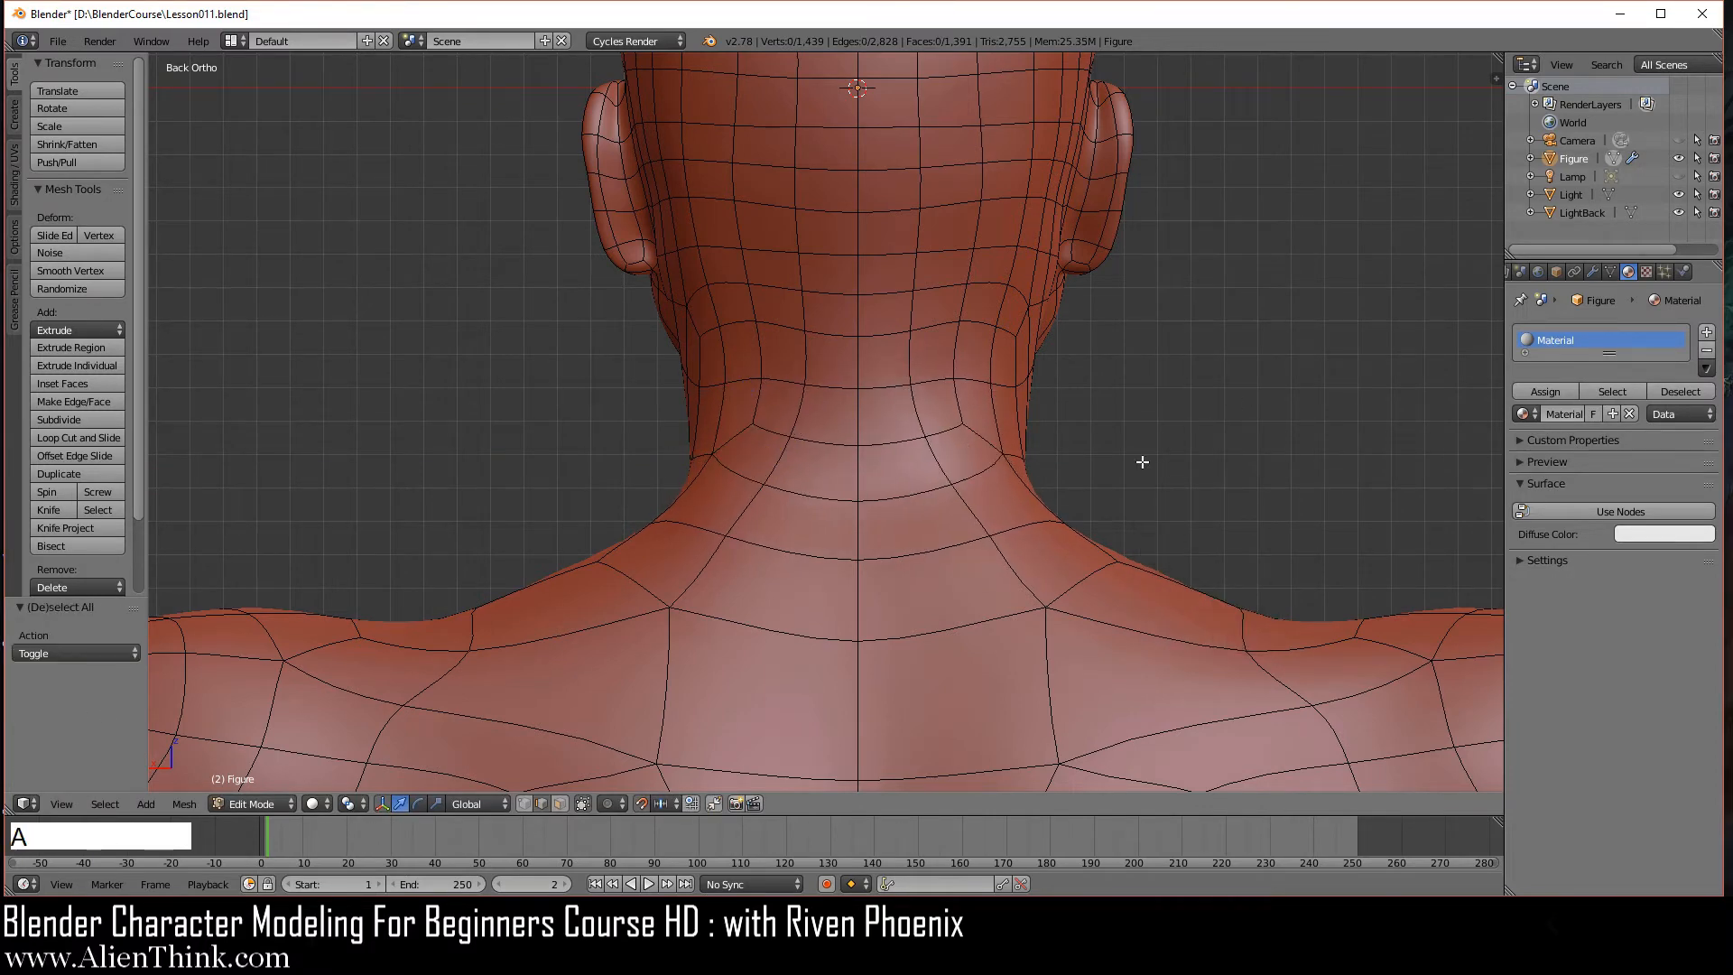
# - Select the three edges meeting at the pole on the rear crown of the head and smooth their vertices once
pyautogui.scroll(-4, 1013, 445)
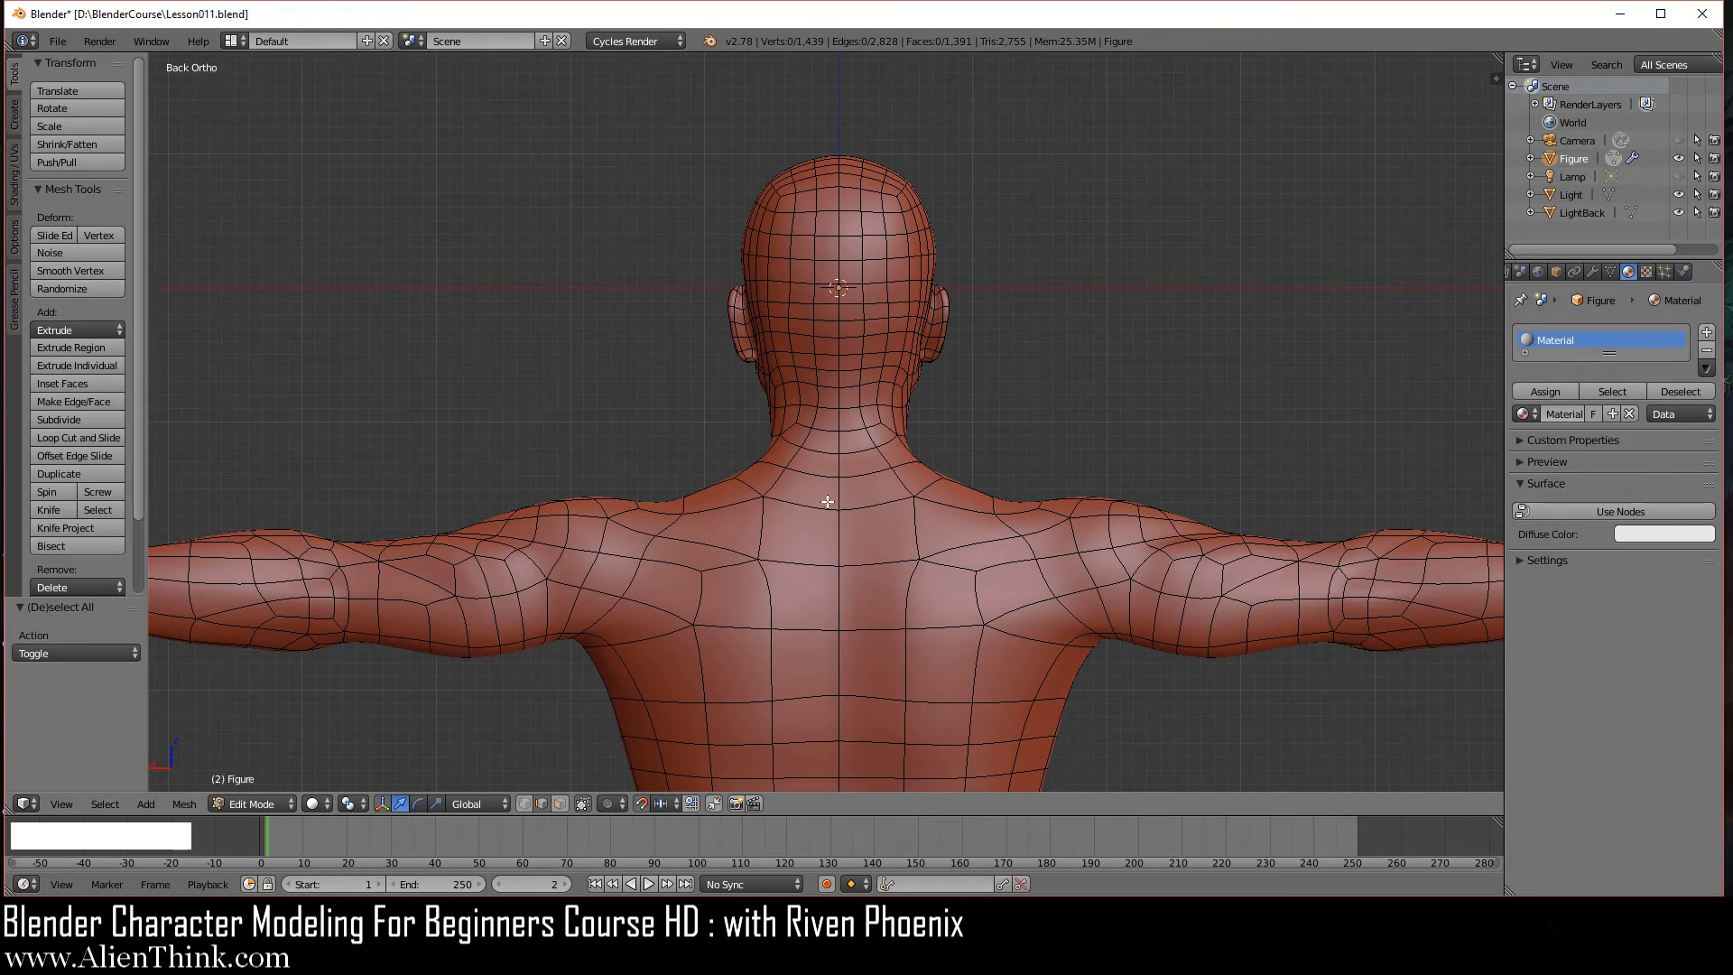
pyautogui.press('Tab')
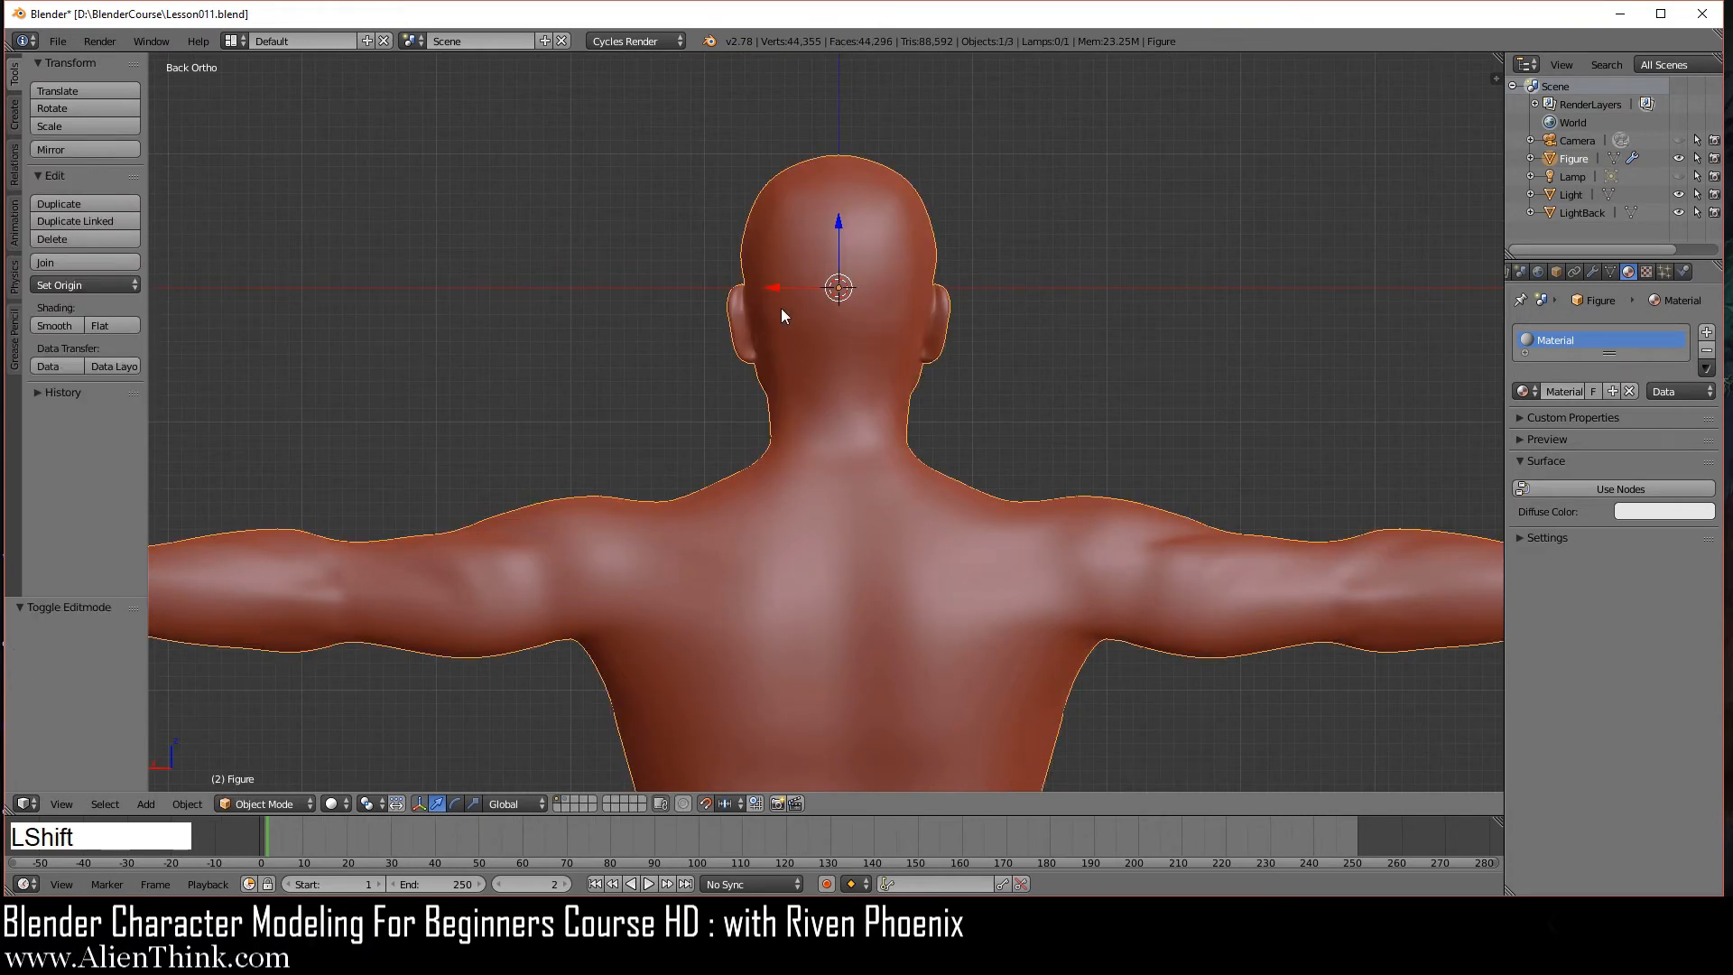
pyautogui.keyDown('shift'); pyautogui.moveTo(782, 307); pyautogui.dragTo(929, 520, button='middle'); pyautogui.keyUp('shift')
pyautogui.scroll(2, 793, 448)
pyautogui.scroll(2, 848, 453)
pyautogui.keyDown('shift'); pyautogui.moveTo(803, 402); pyautogui.dragTo(879, 440, button='middle'); pyautogui.keyUp('shift')
pyautogui.press('Tab')
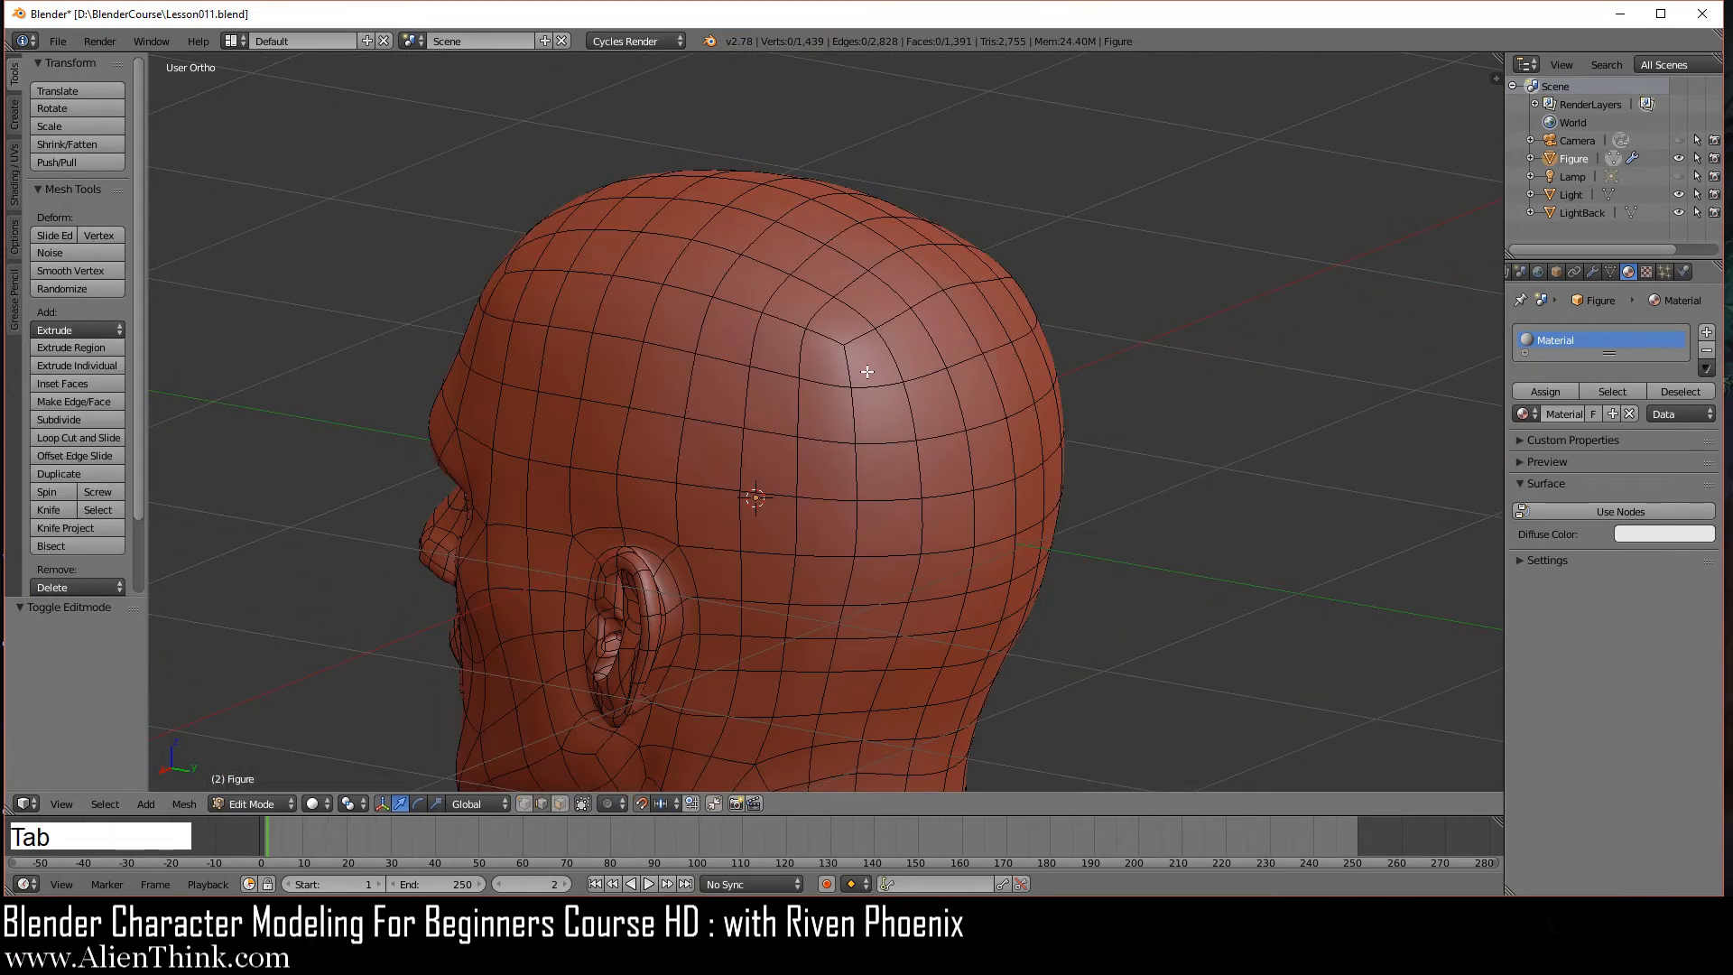
pyautogui.scroll(1, 852, 344)
pyautogui.rightClick(852, 344)
pyautogui.keyDown('shift'); pyautogui.rightClick(864, 319); pyautogui.keyUp('shift')
pyautogui.keyDown('shift'); pyautogui.rightClick(825, 319); pyautogui.keyUp('shift')
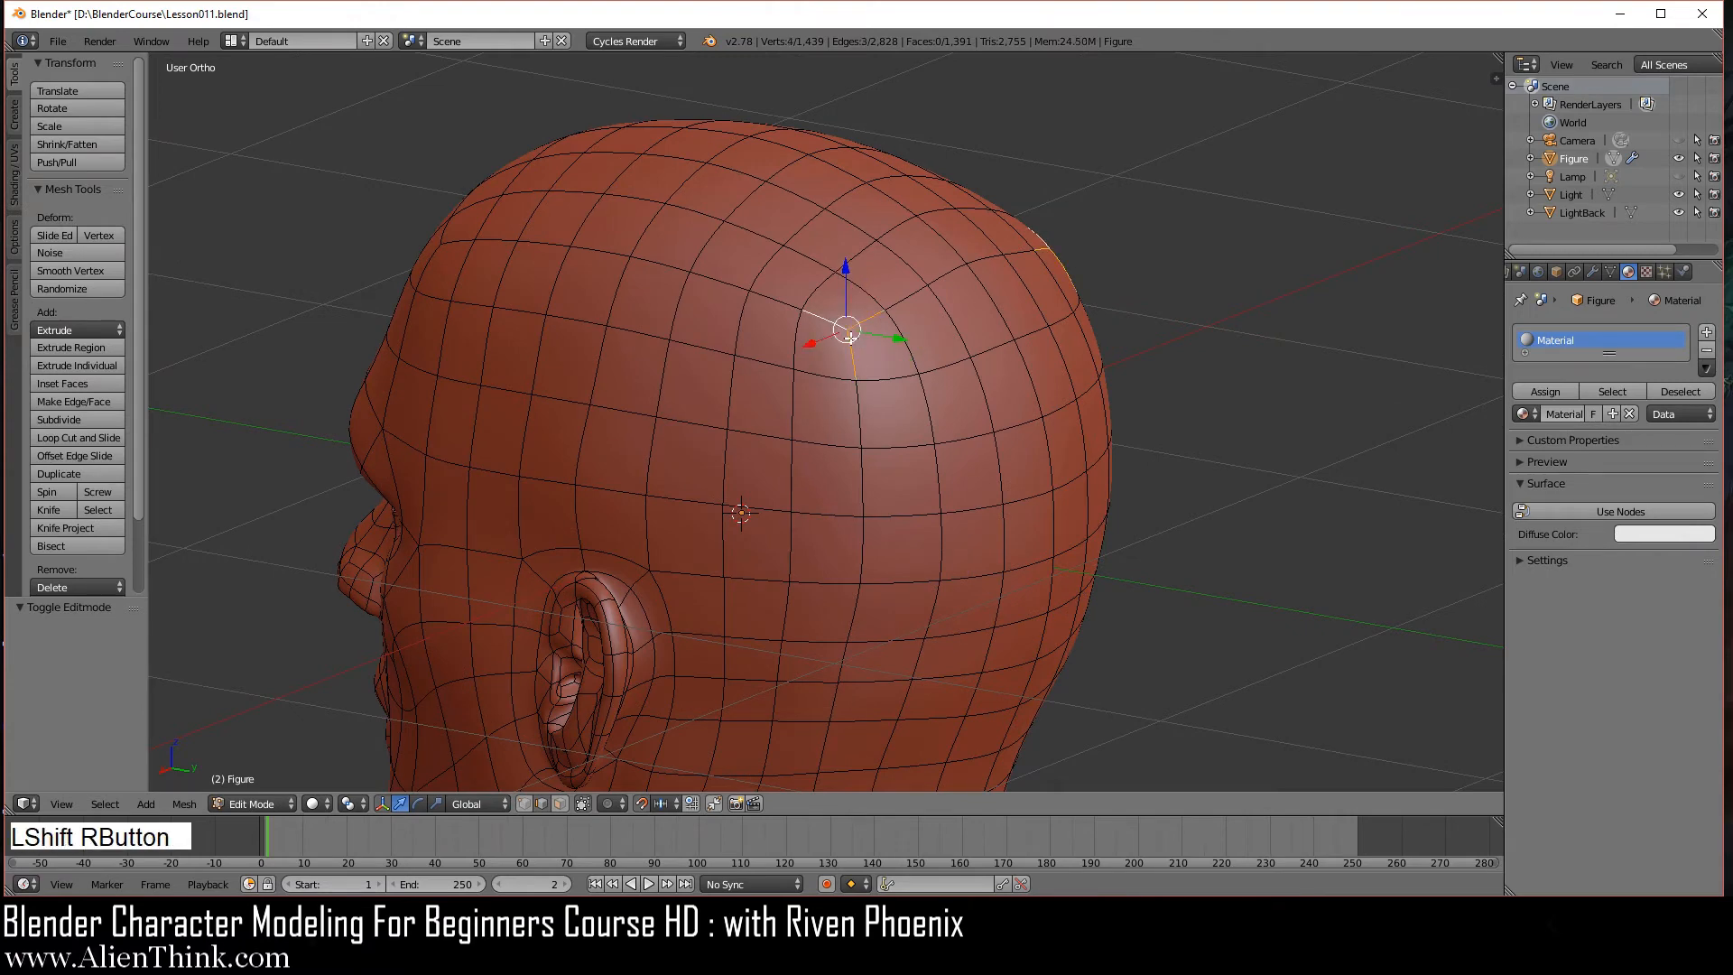
pyautogui.press('w')
pyautogui.click(1129, 369)
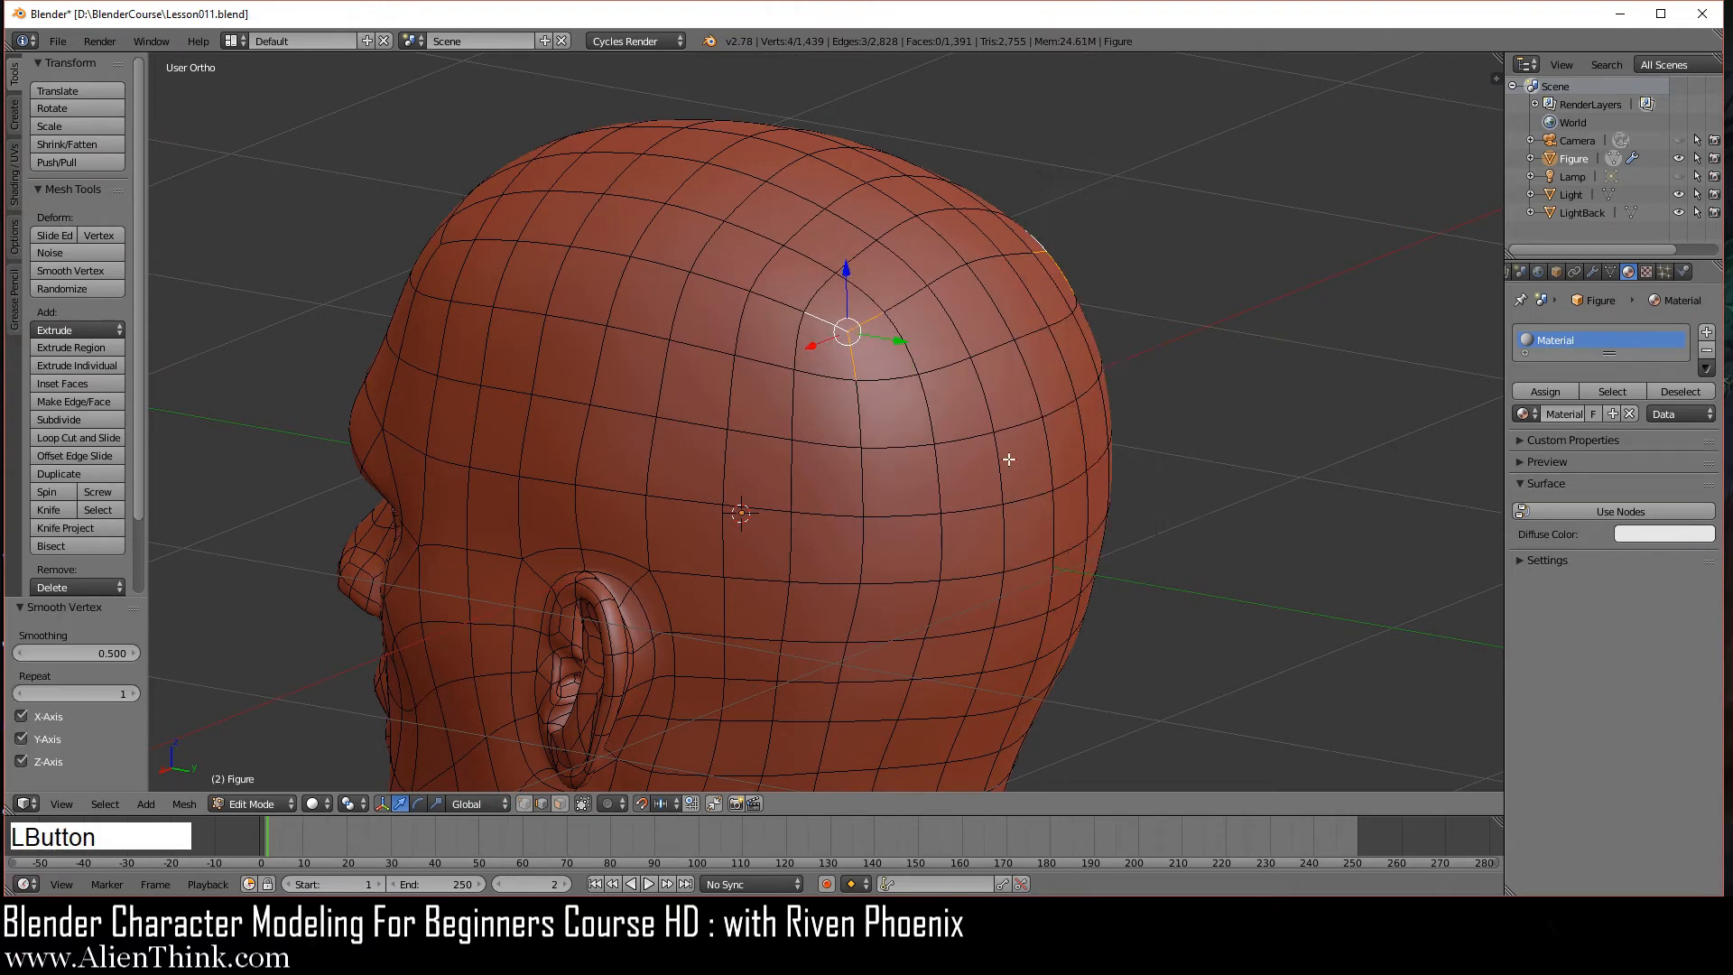
# - Inspect the head and back in Object Mode, and return to the back mesh in Edit Mode with nothing selected
pyautogui.press('Tab')
pyautogui.scroll(-2, 926, 441)
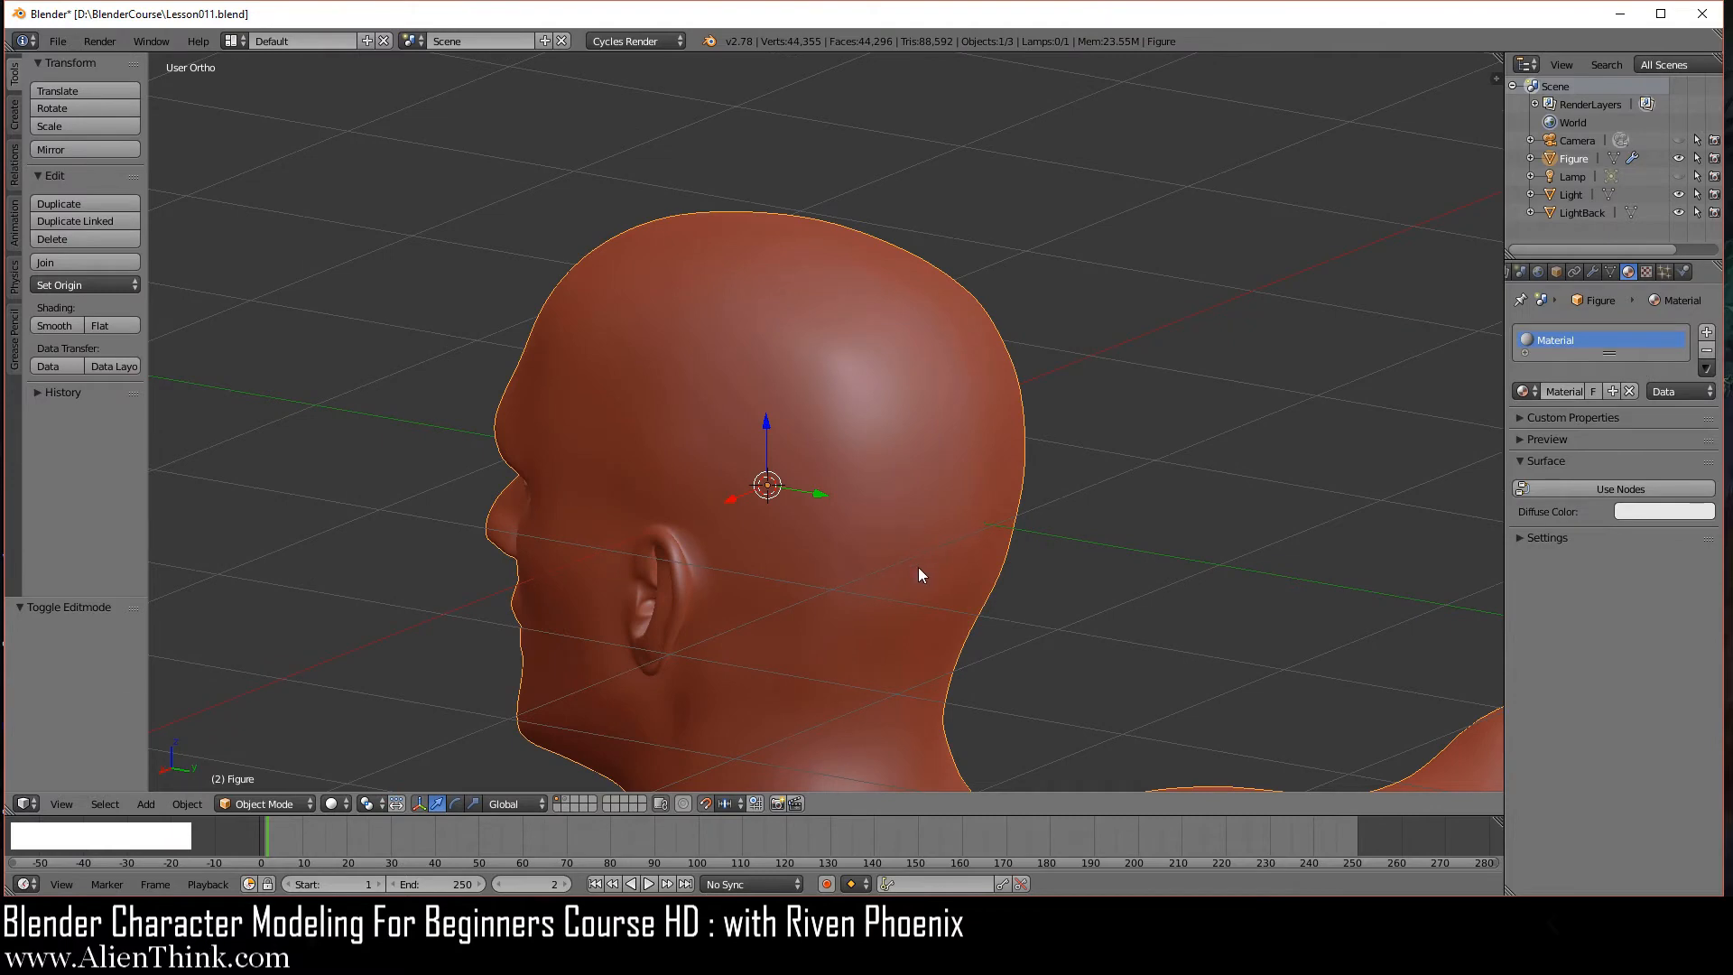
pyautogui.scroll(-2, 917, 568)
pyautogui.keyDown('shift'); pyautogui.moveTo(901, 589); pyautogui.dragTo(909, 466, button='middle'); pyautogui.keyUp('shift')
pyautogui.press('ctrl+KP_1')
pyautogui.press('Tab')
pyautogui.keyDown('shift'); pyautogui.moveTo(816, 430); pyautogui.dragTo(872, 442, button='middle'); pyautogui.keyUp('shift')
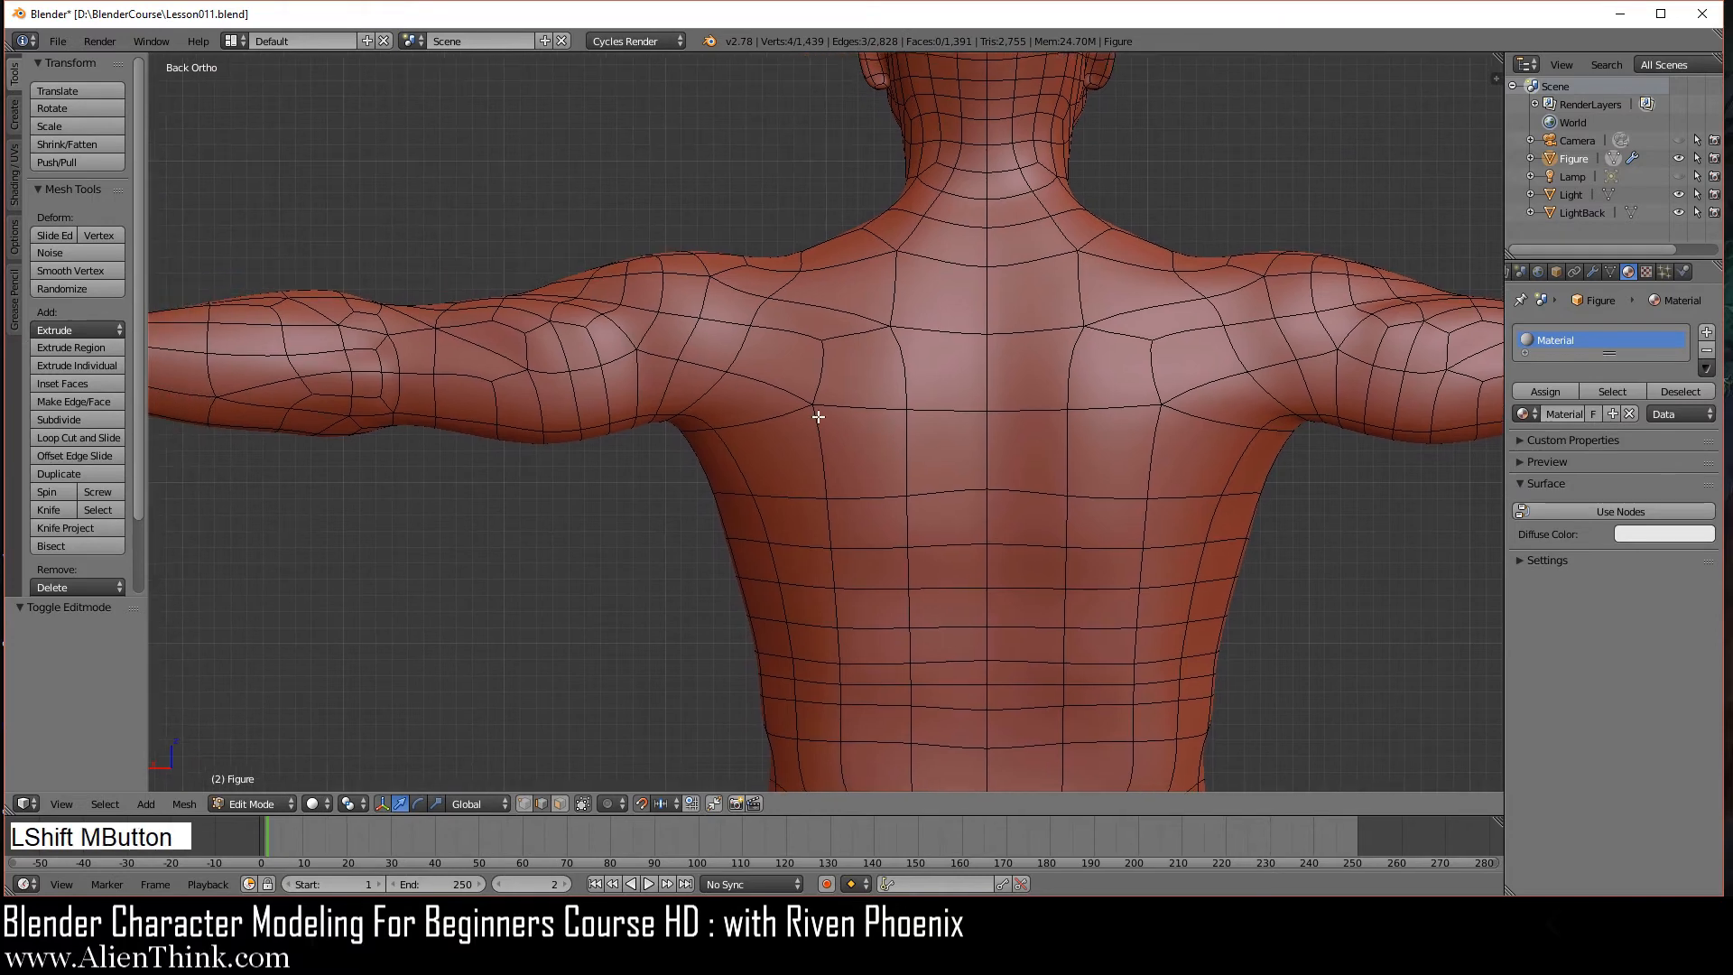
pyautogui.press('a')
pyautogui.press('a')
pyautogui.press('a')
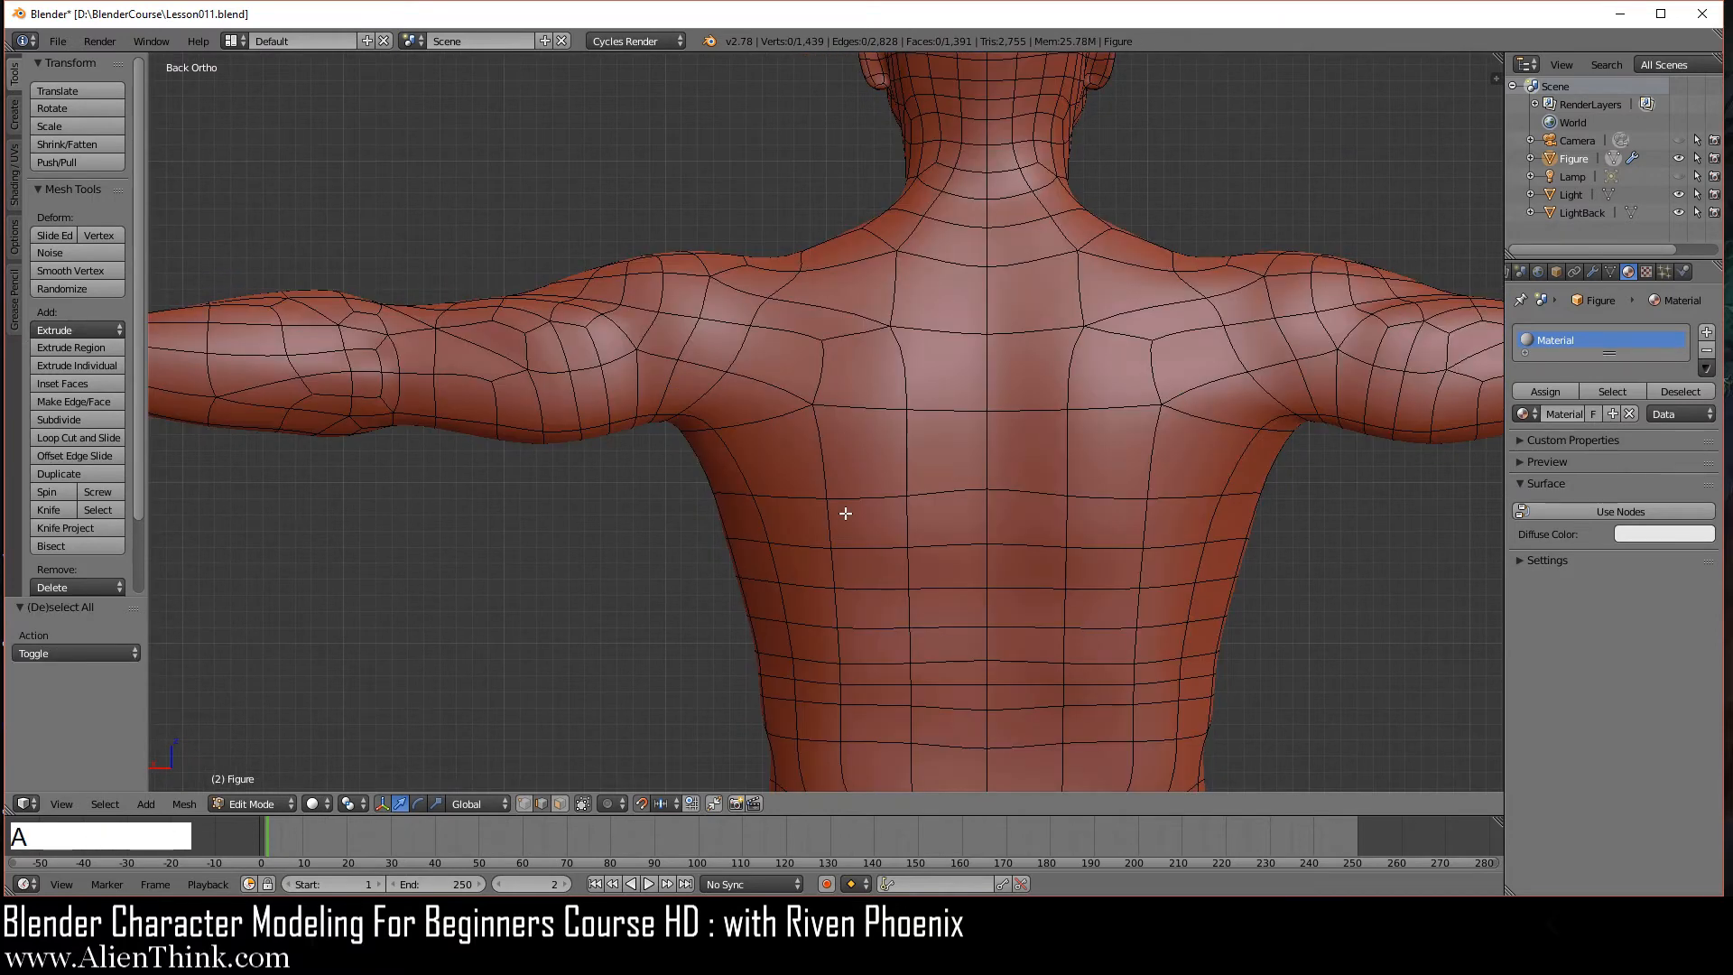
pyautogui.press('a')
pyautogui.press('a')
pyautogui.keyDown('shift'); pyautogui.moveTo(912, 526); pyautogui.dragTo(880, 482, button='middle'); pyautogui.keyUp('shift')
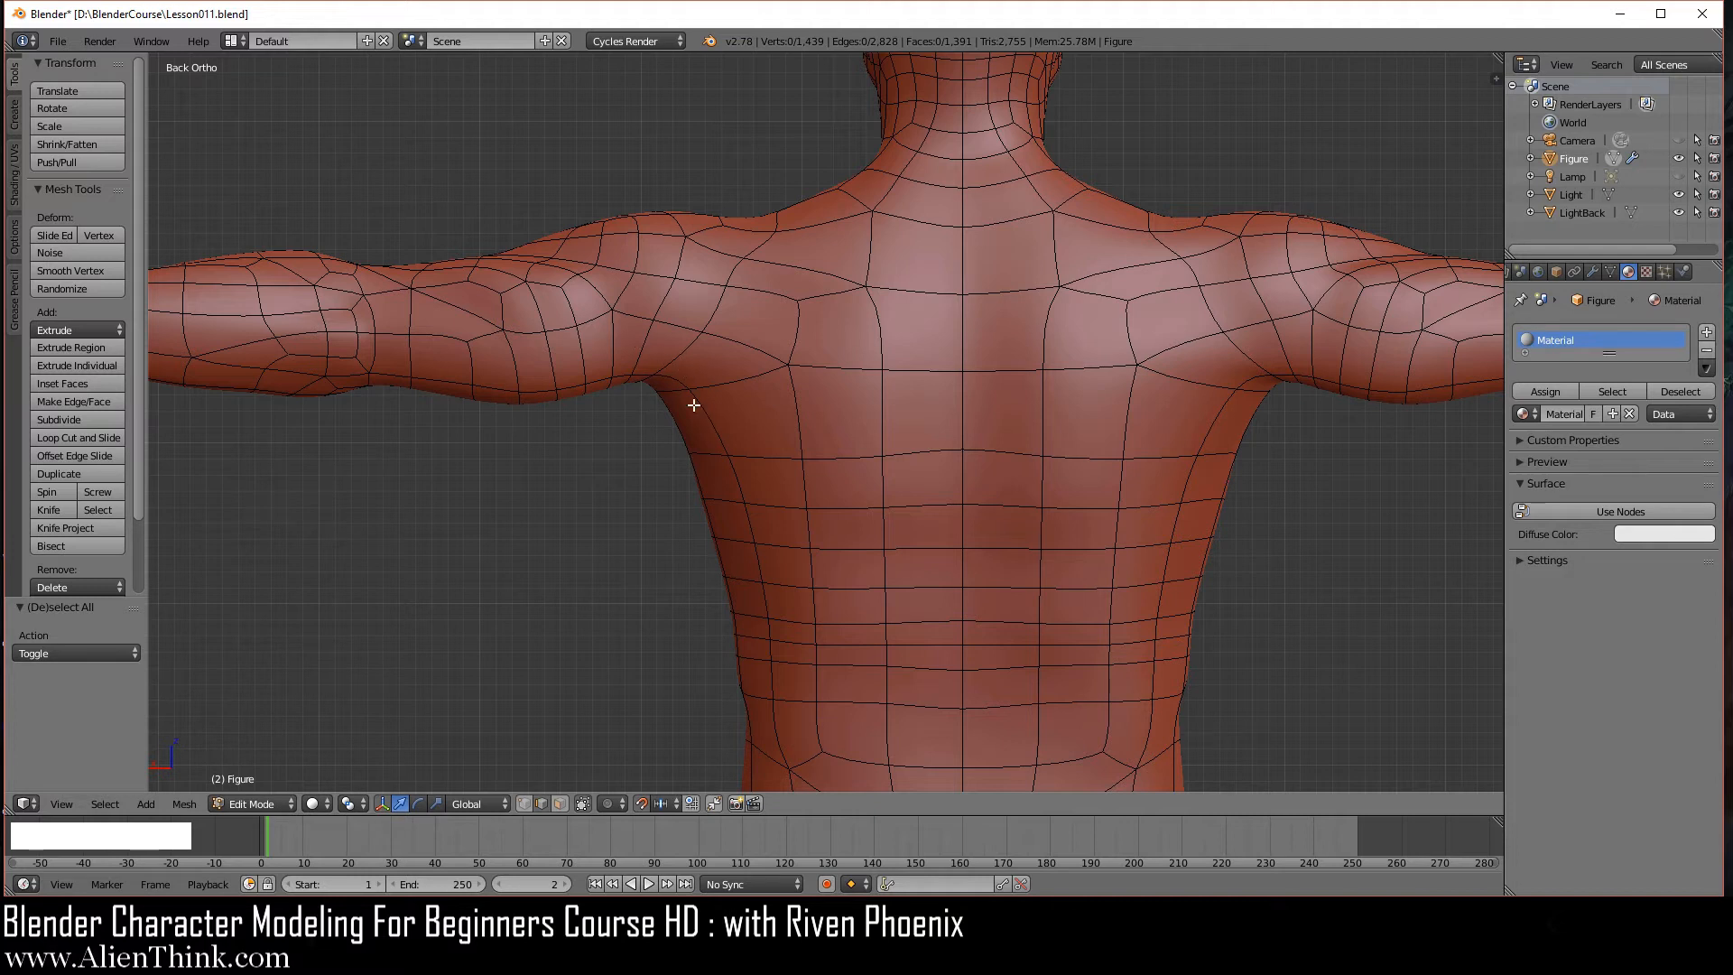
# - Select the crosswise edge below the shoulder blade, beside the spine, and rotate it twice so it runs diagonally
pyautogui.scroll(1, 855, 551)
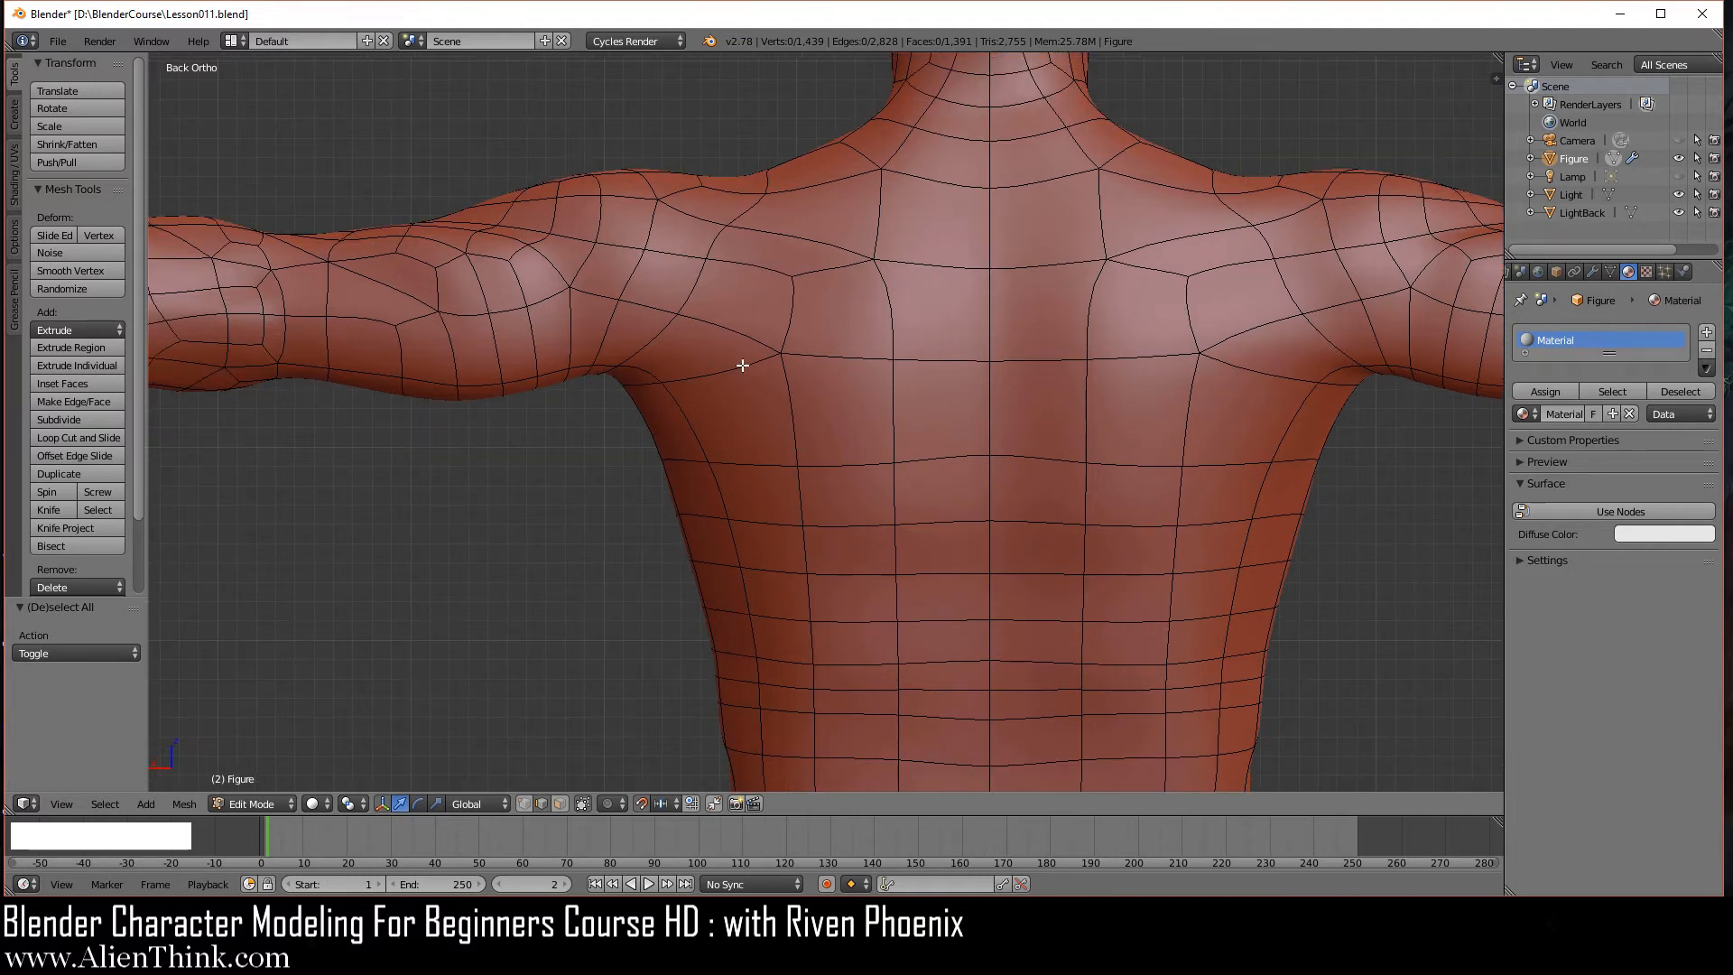
pyautogui.rightClick(826, 356)
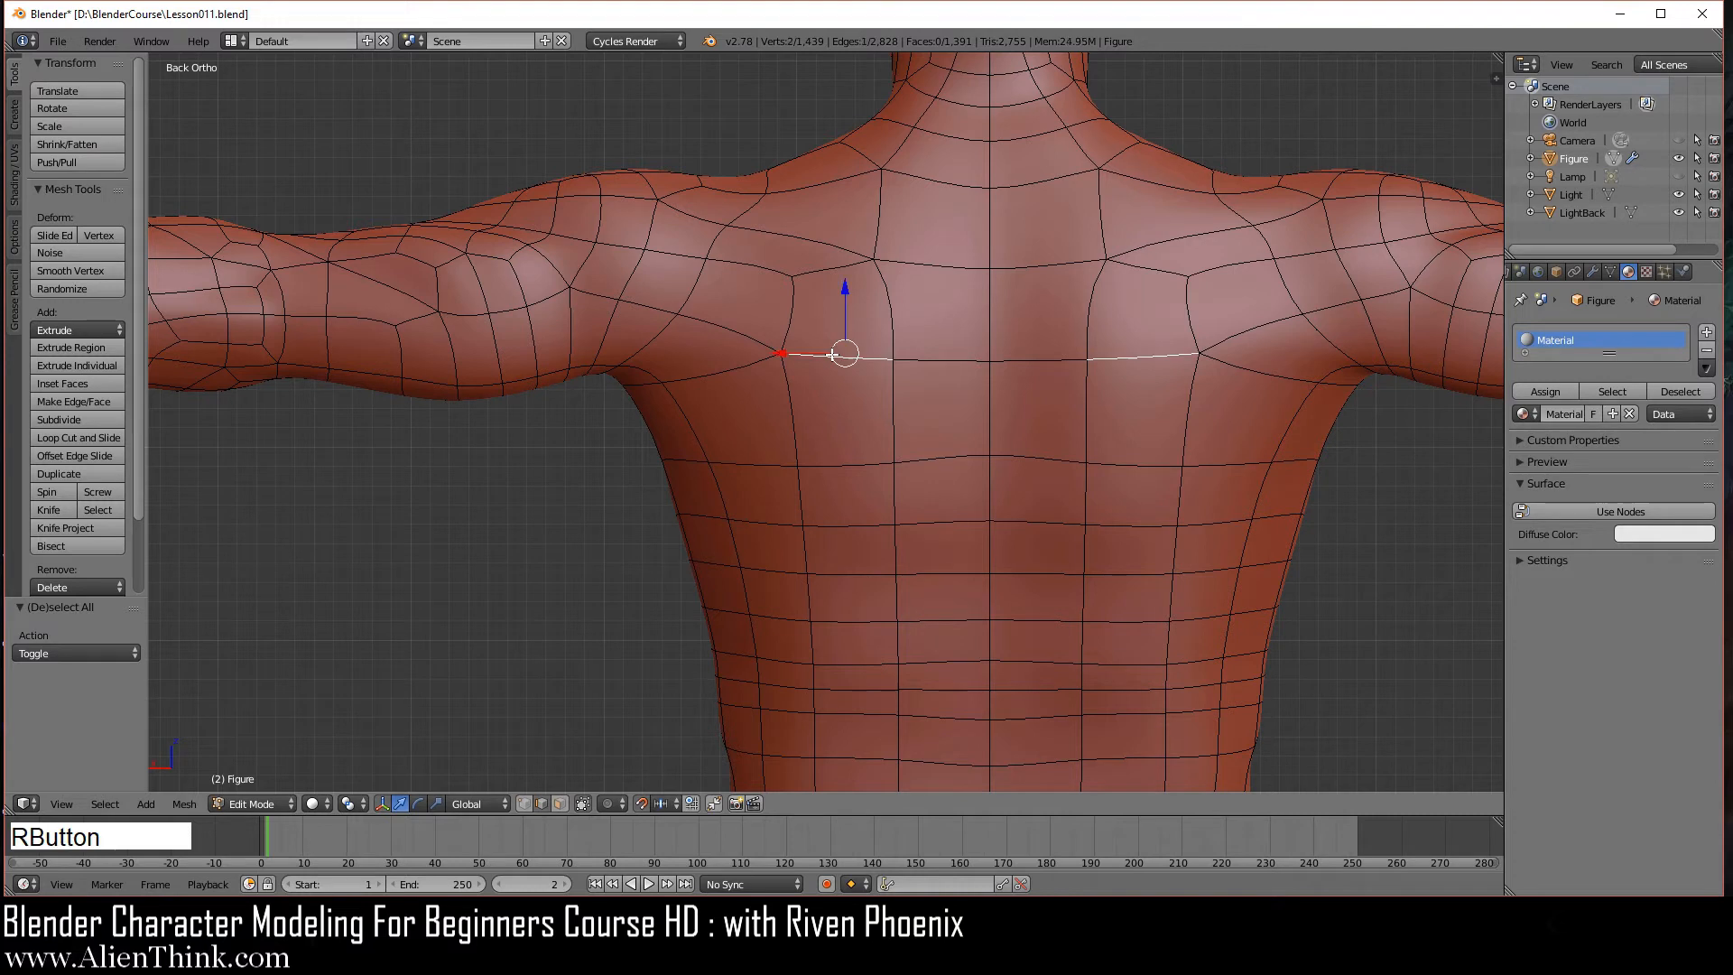
pyautogui.rightClick(845, 466)
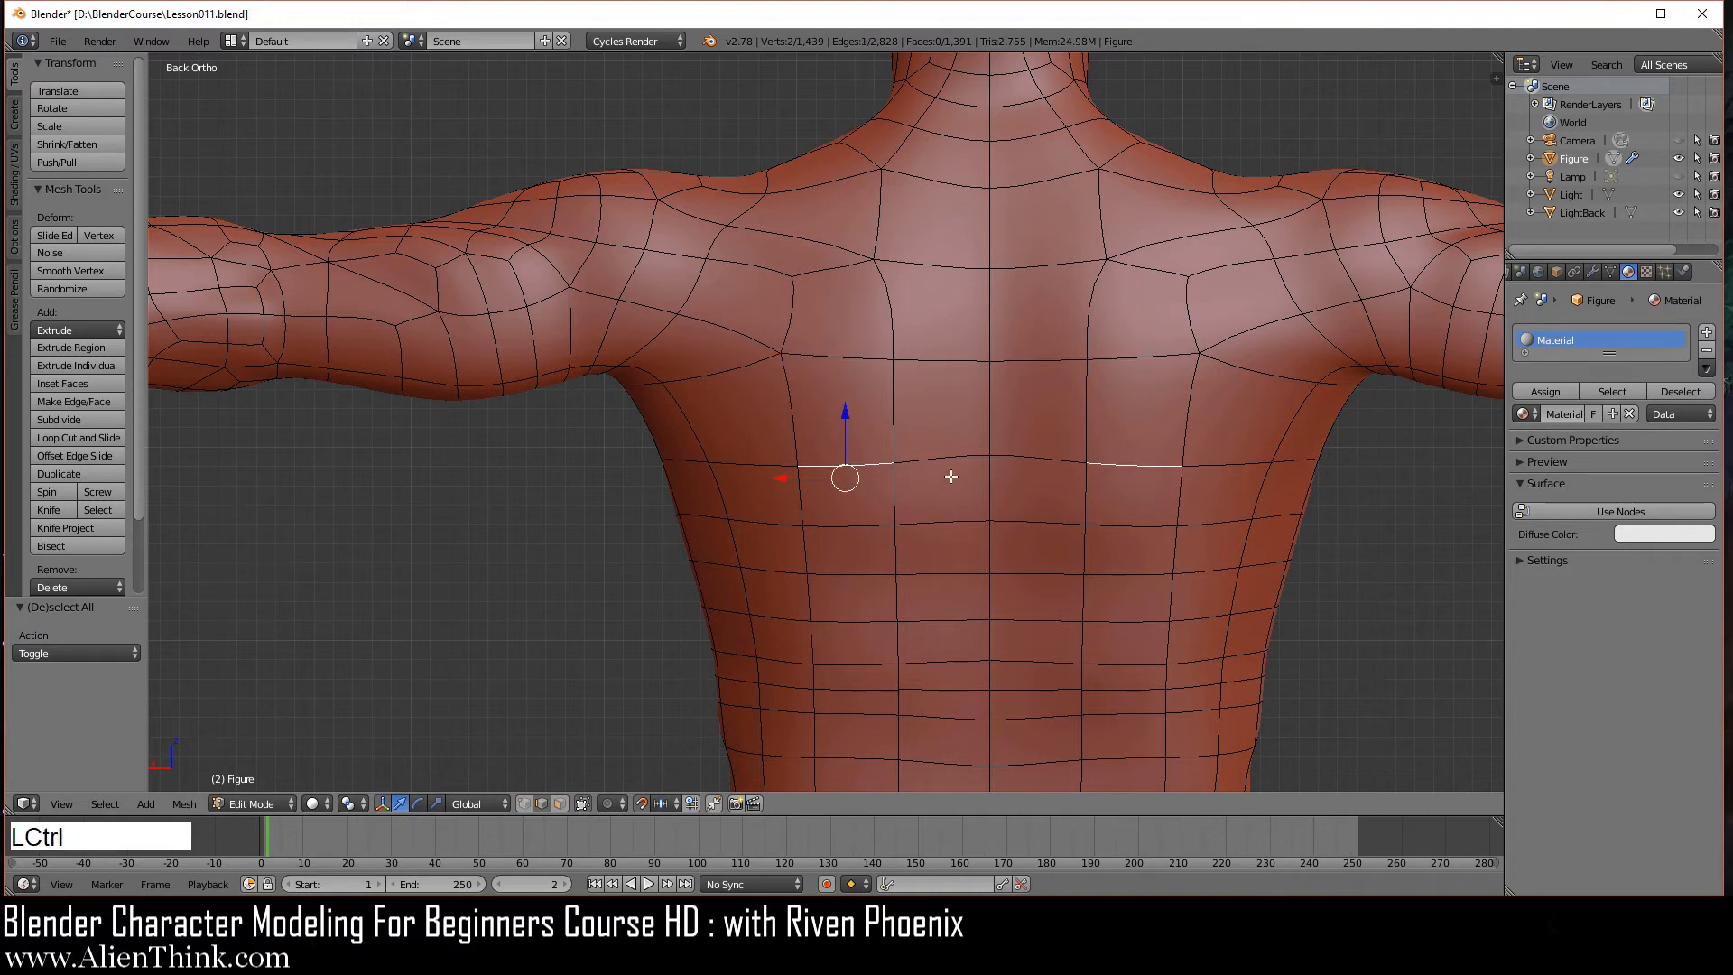
pyautogui.hotkey('ctrl', 'a')
pyautogui.hotkey('ctrl', 'a')
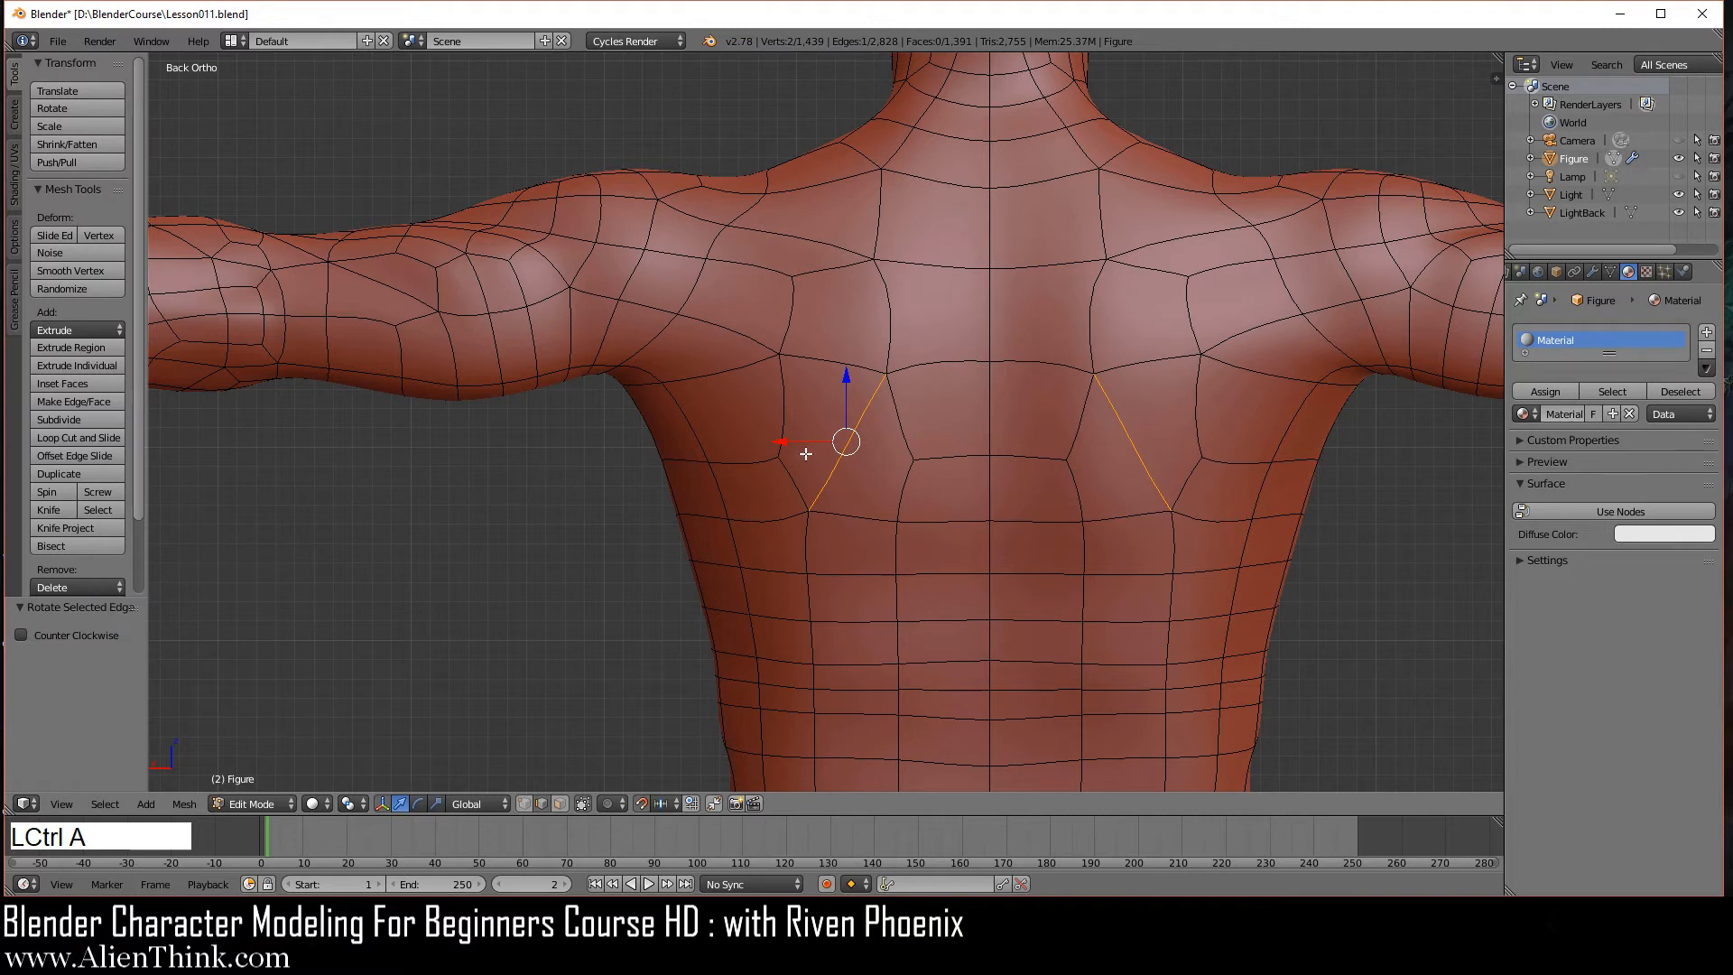
# - Lower the two stacked flank edges beside the rotated diagonal edge along the Z axis, the lower one by -0.1
pyautogui.rightClick(734, 470)
pyautogui.moveTo(754, 411); pyautogui.dragTo(761, 477)
pyautogui.rightClick(763, 521)
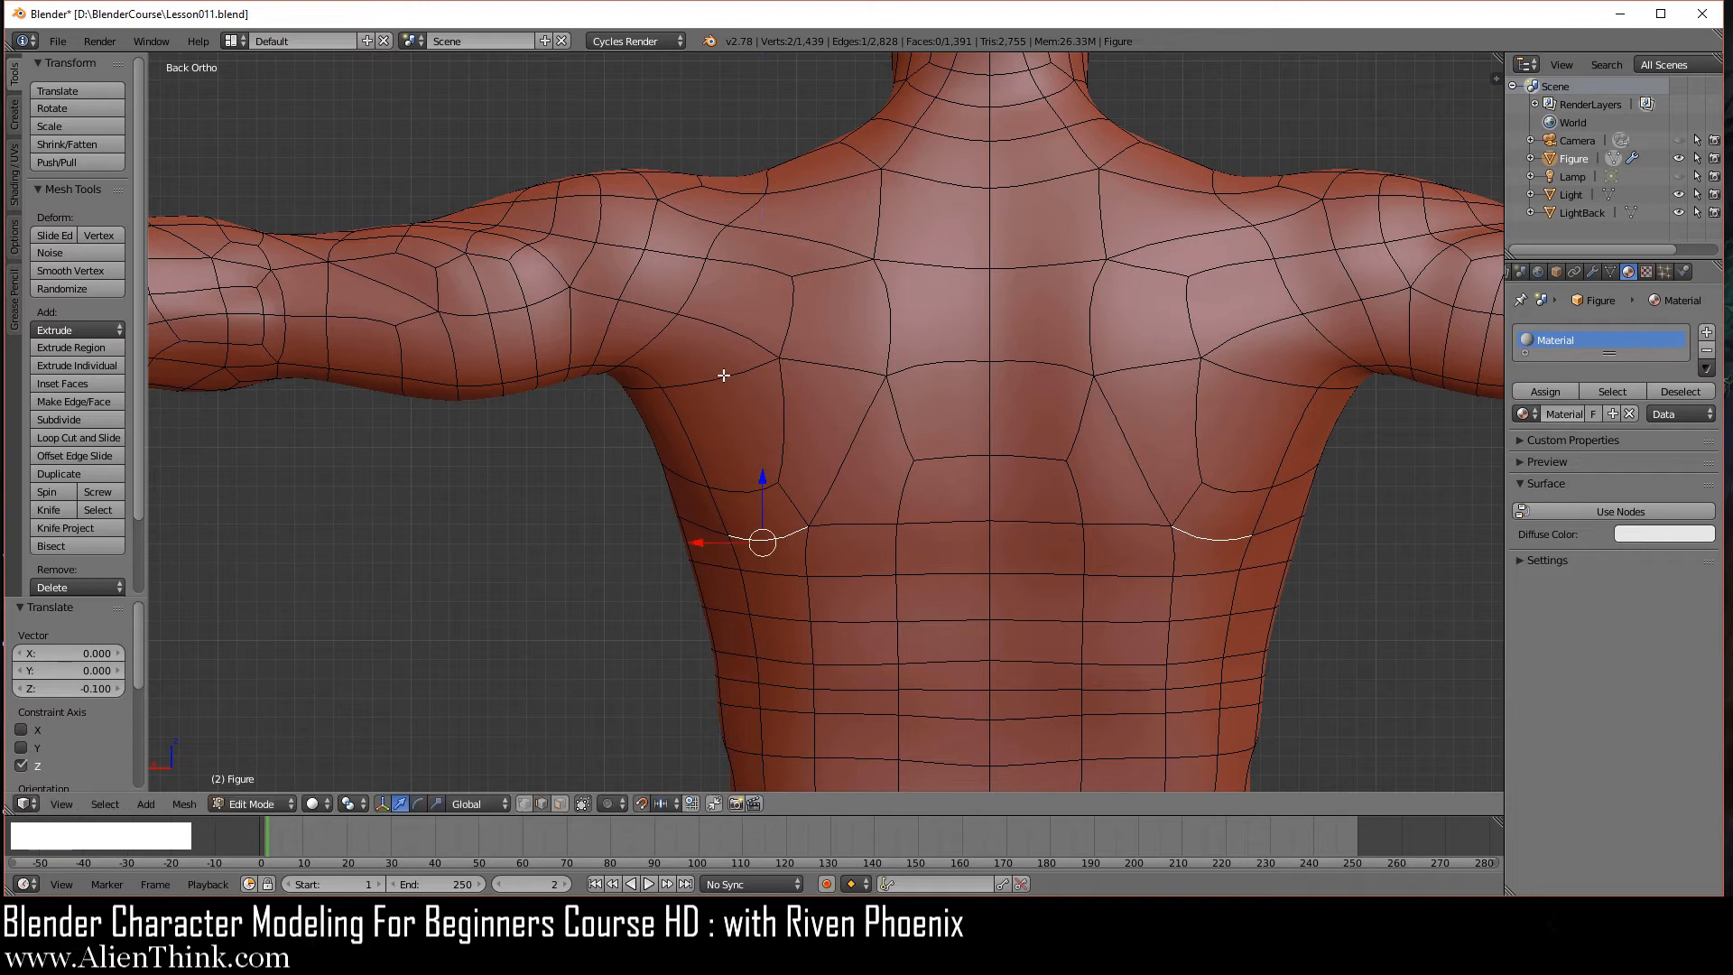
# - Select the edge between the armpit and the shoulder blade and rotate it until it runs almost vertically
pyautogui.rightClick(723, 376)
pyautogui.hotkey('ctrl', 'a')
pyautogui.hotkey('ctrl', 'a')
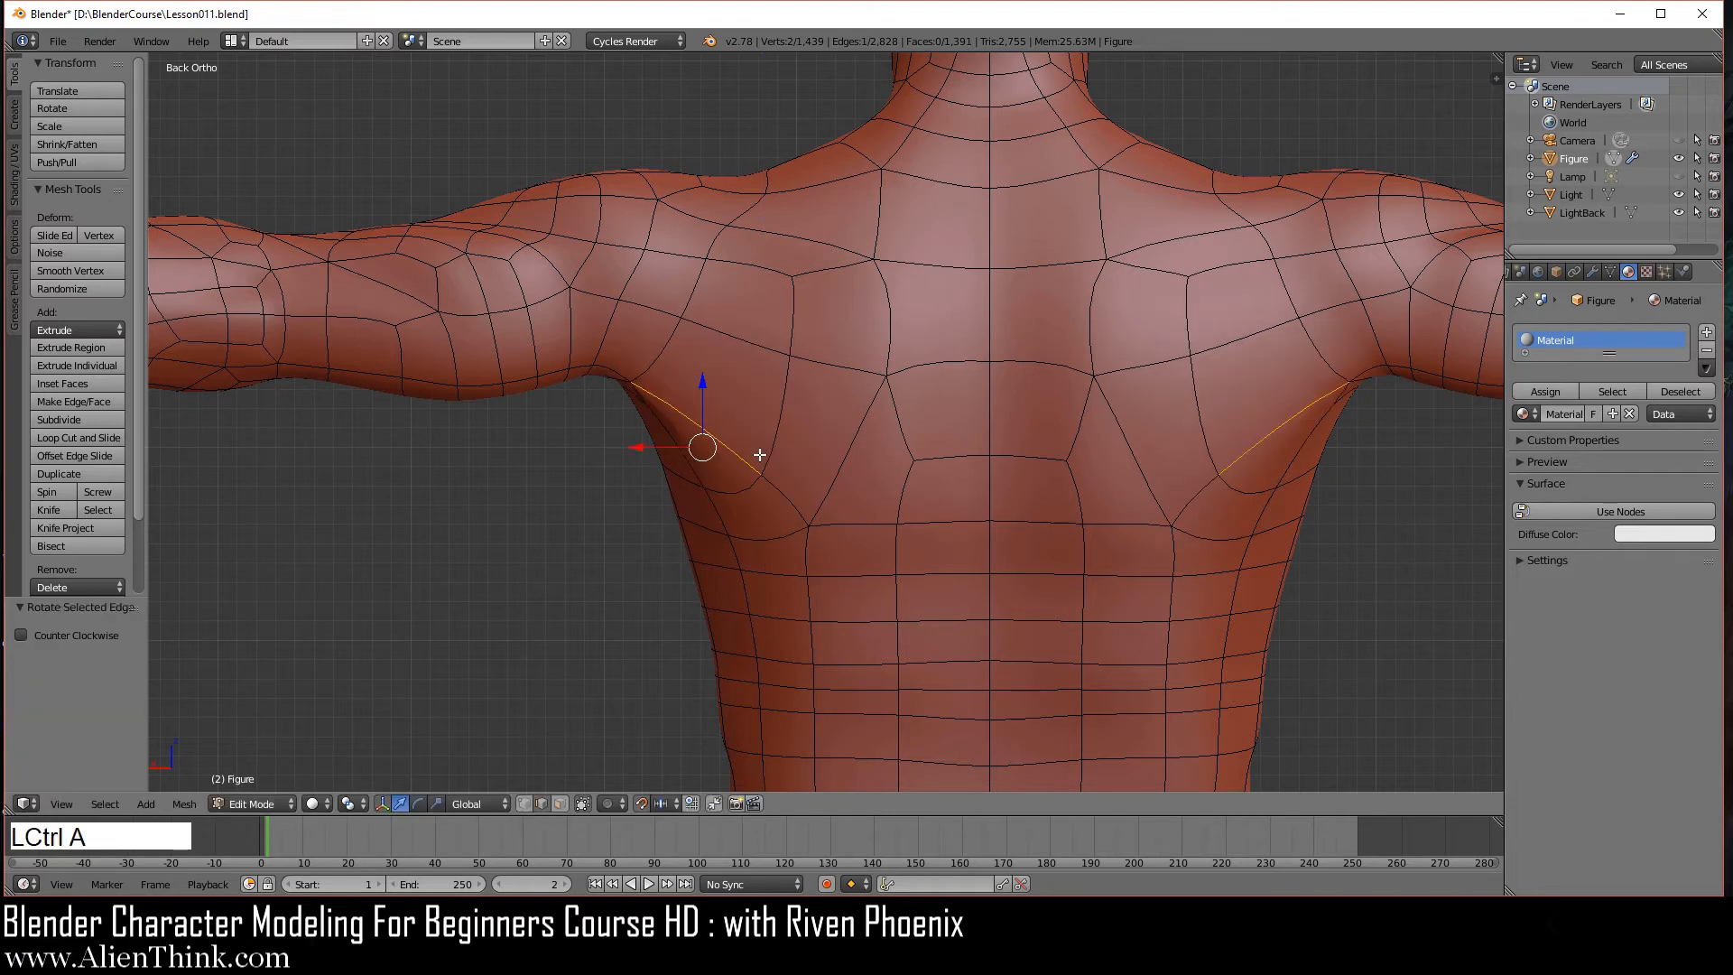
# - Move the rotated armpit edge 0.1 along the X axis and 0.1 along the Y axis, and check the figure in Object Mode
pyautogui.moveTo(628, 412); pyautogui.dragTo(610, 413)
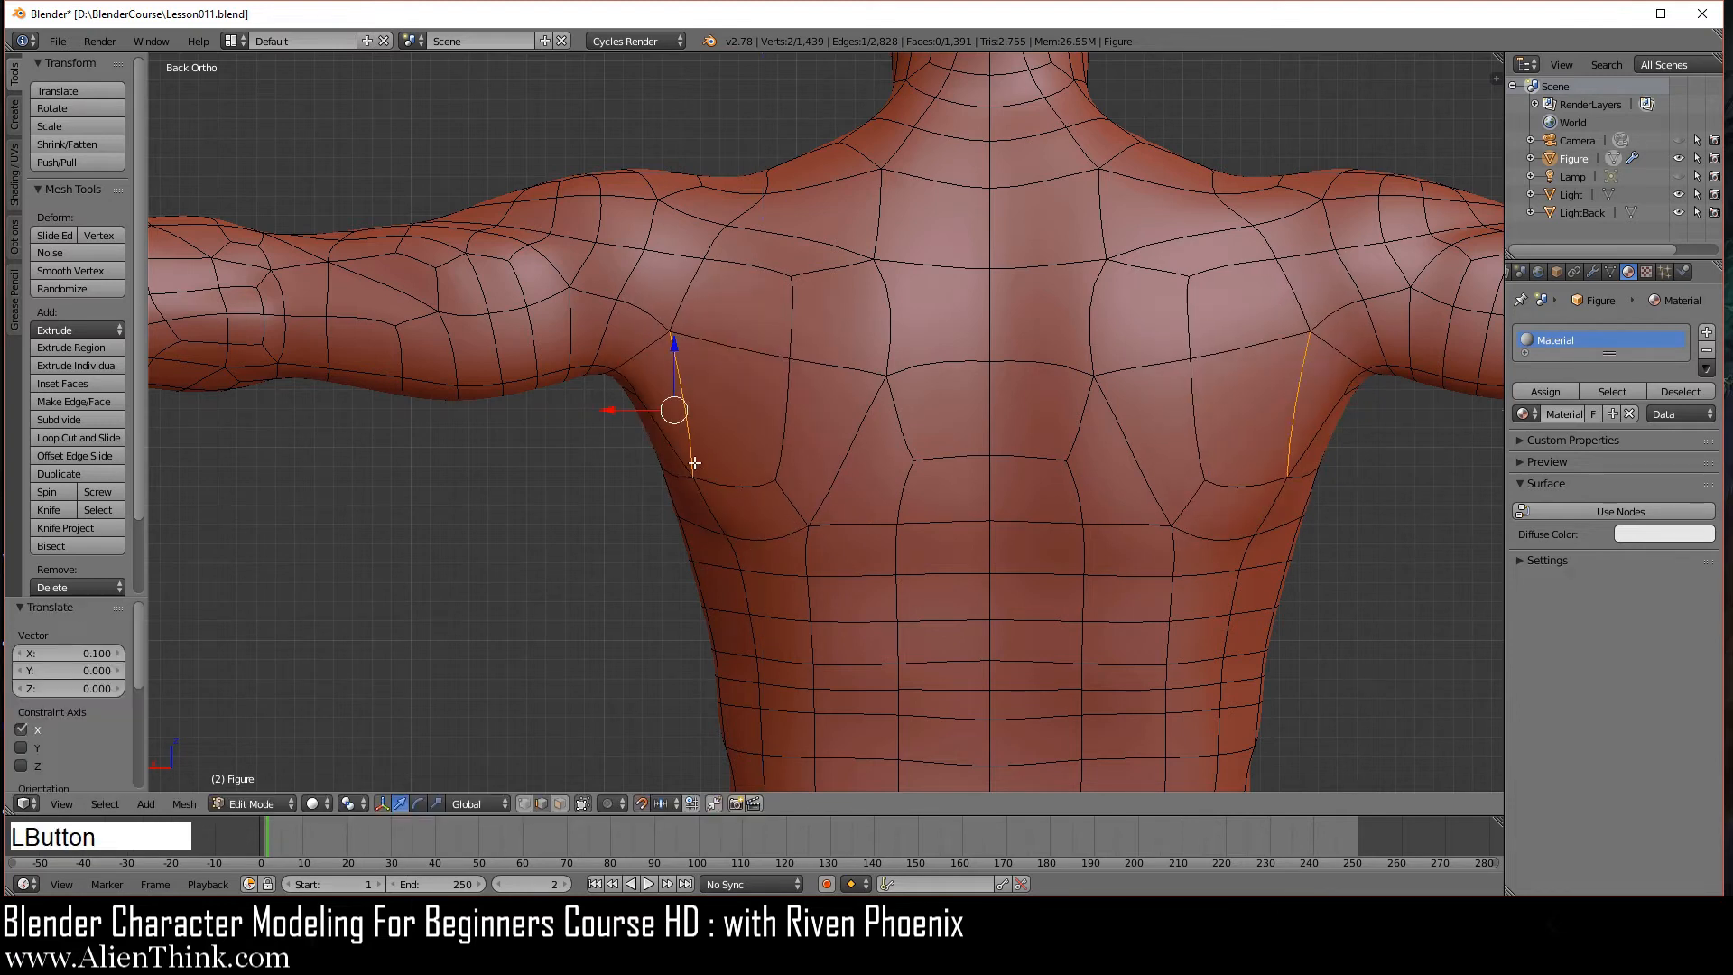
pyautogui.press('KP_3')
pyautogui.moveTo(923, 407); pyautogui.dragTo(933, 409)
pyautogui.press('ctrl+KP_1')
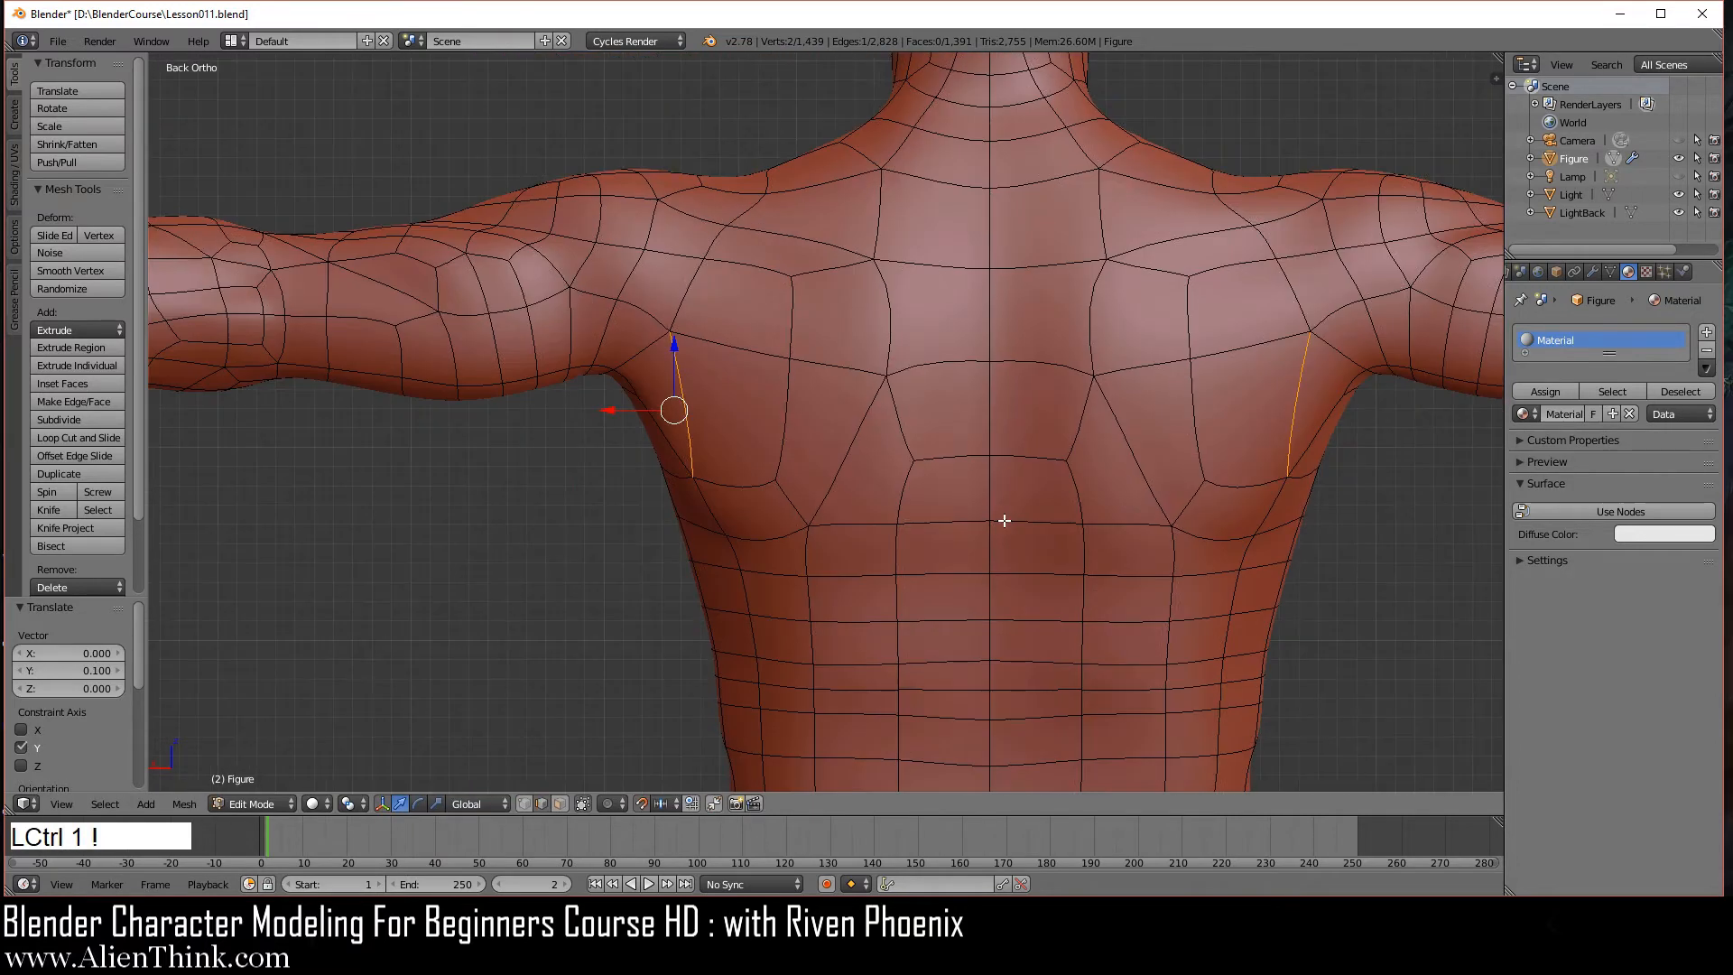
pyautogui.press('Tab')
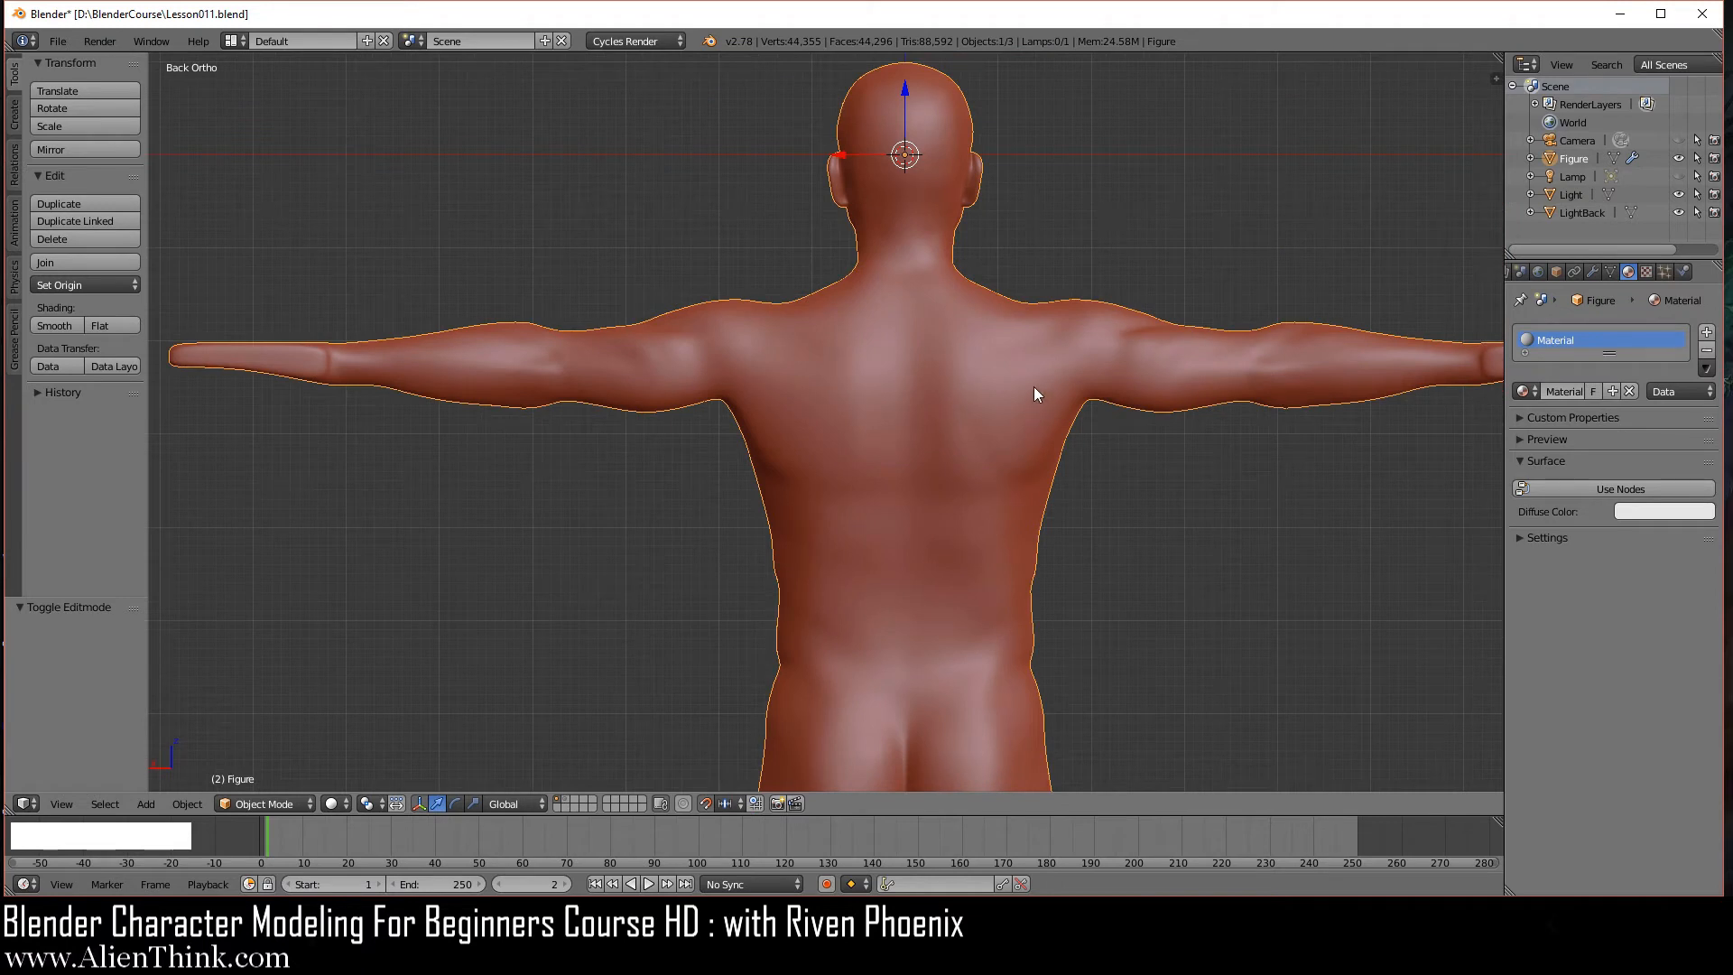
# - Examine the figure's back from behind and from the right side, and return to Edit Mode at the armpit edge
pyautogui.scroll(1, 889, 433)
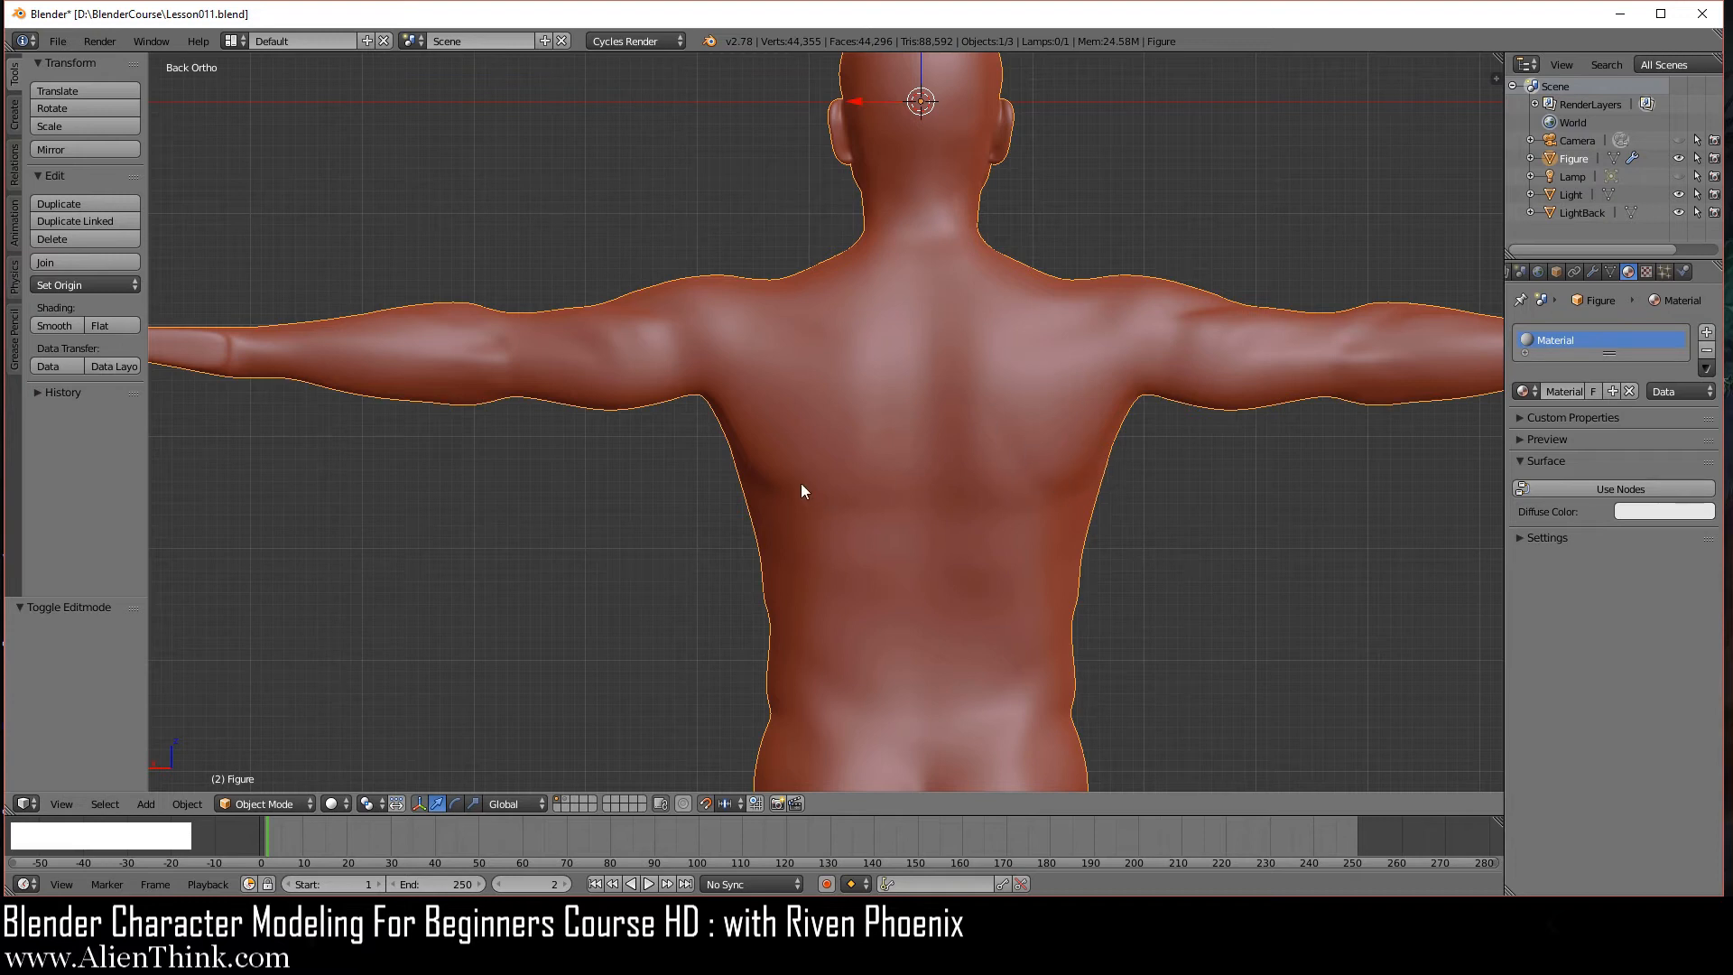
pyautogui.scroll(2, 749, 521)
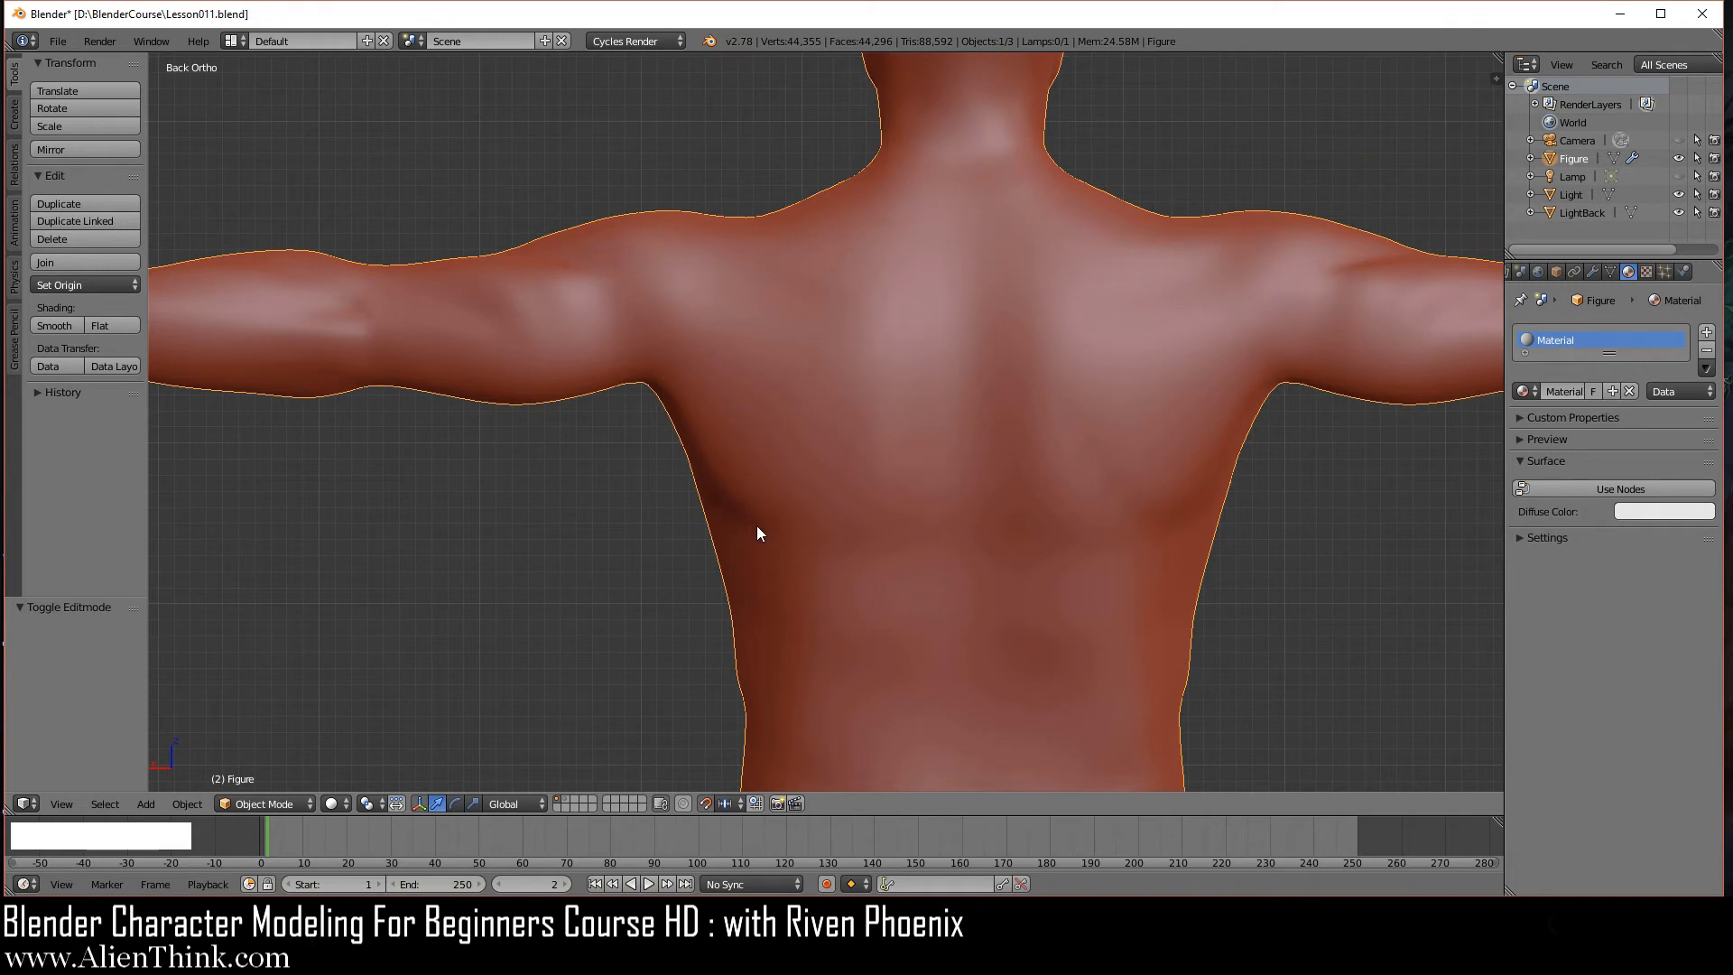
pyautogui.press('KP_3')
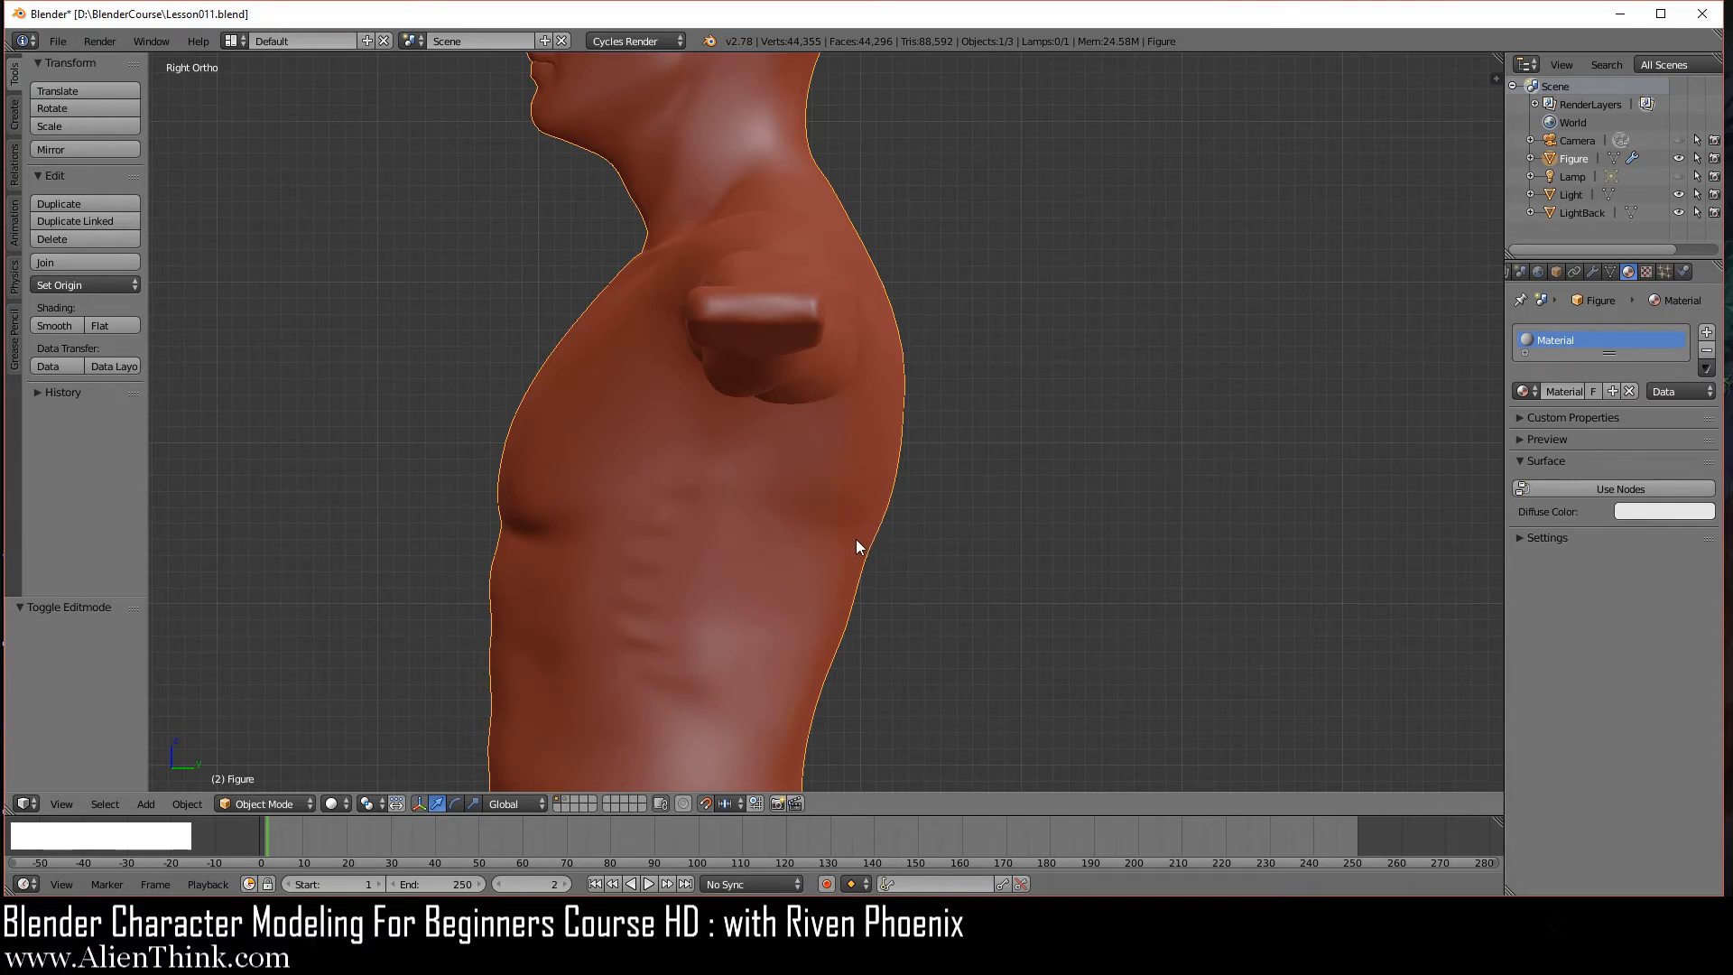
pyautogui.press('ctrl+KP_1')
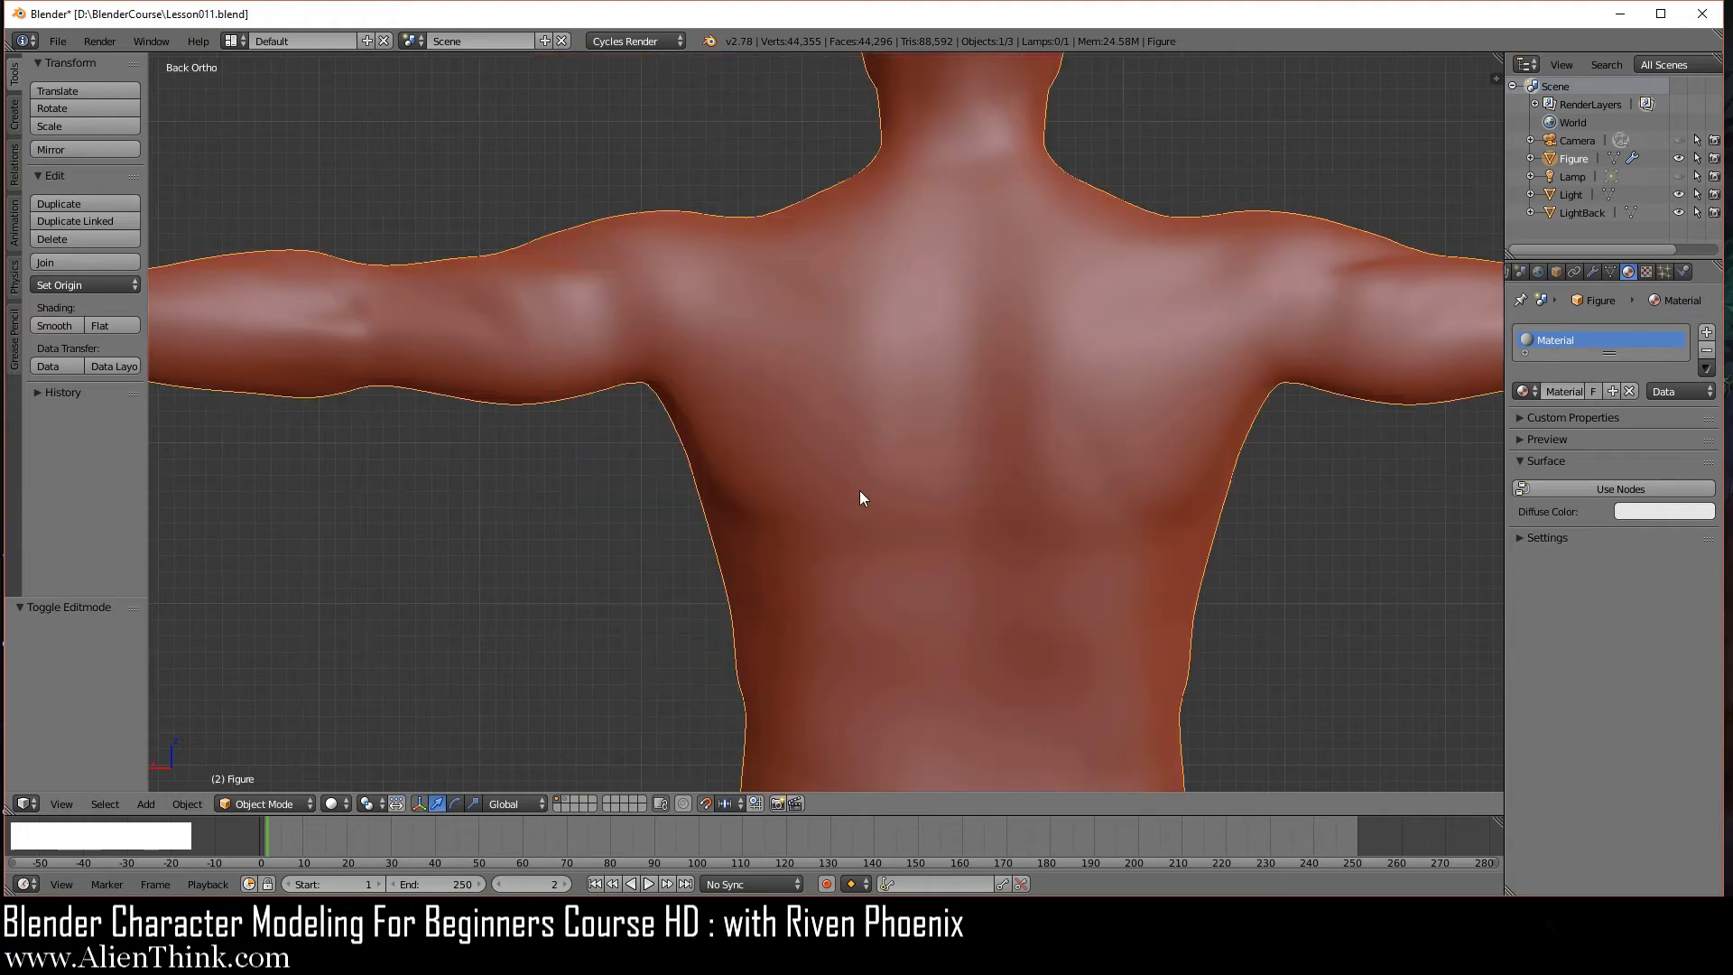
pyautogui.press('Tab')
pyautogui.scroll(2, 760, 430)
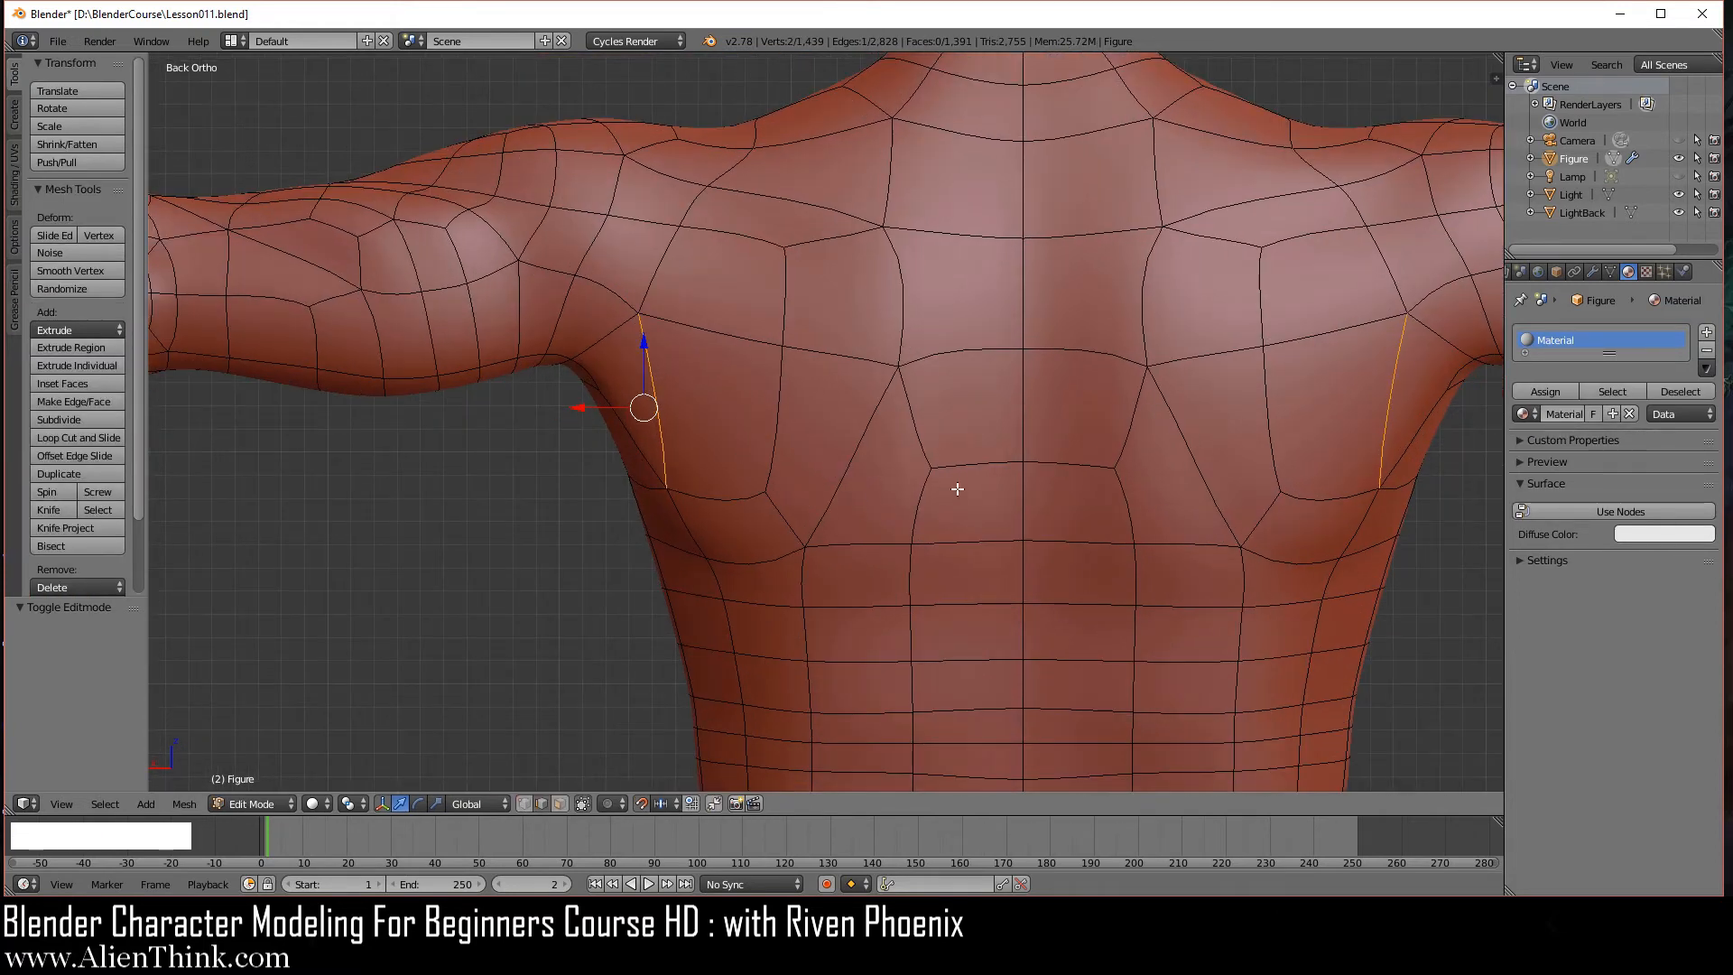
pyautogui.moveTo(655, 420); pyautogui.dragTo(630, 366, button='middle')
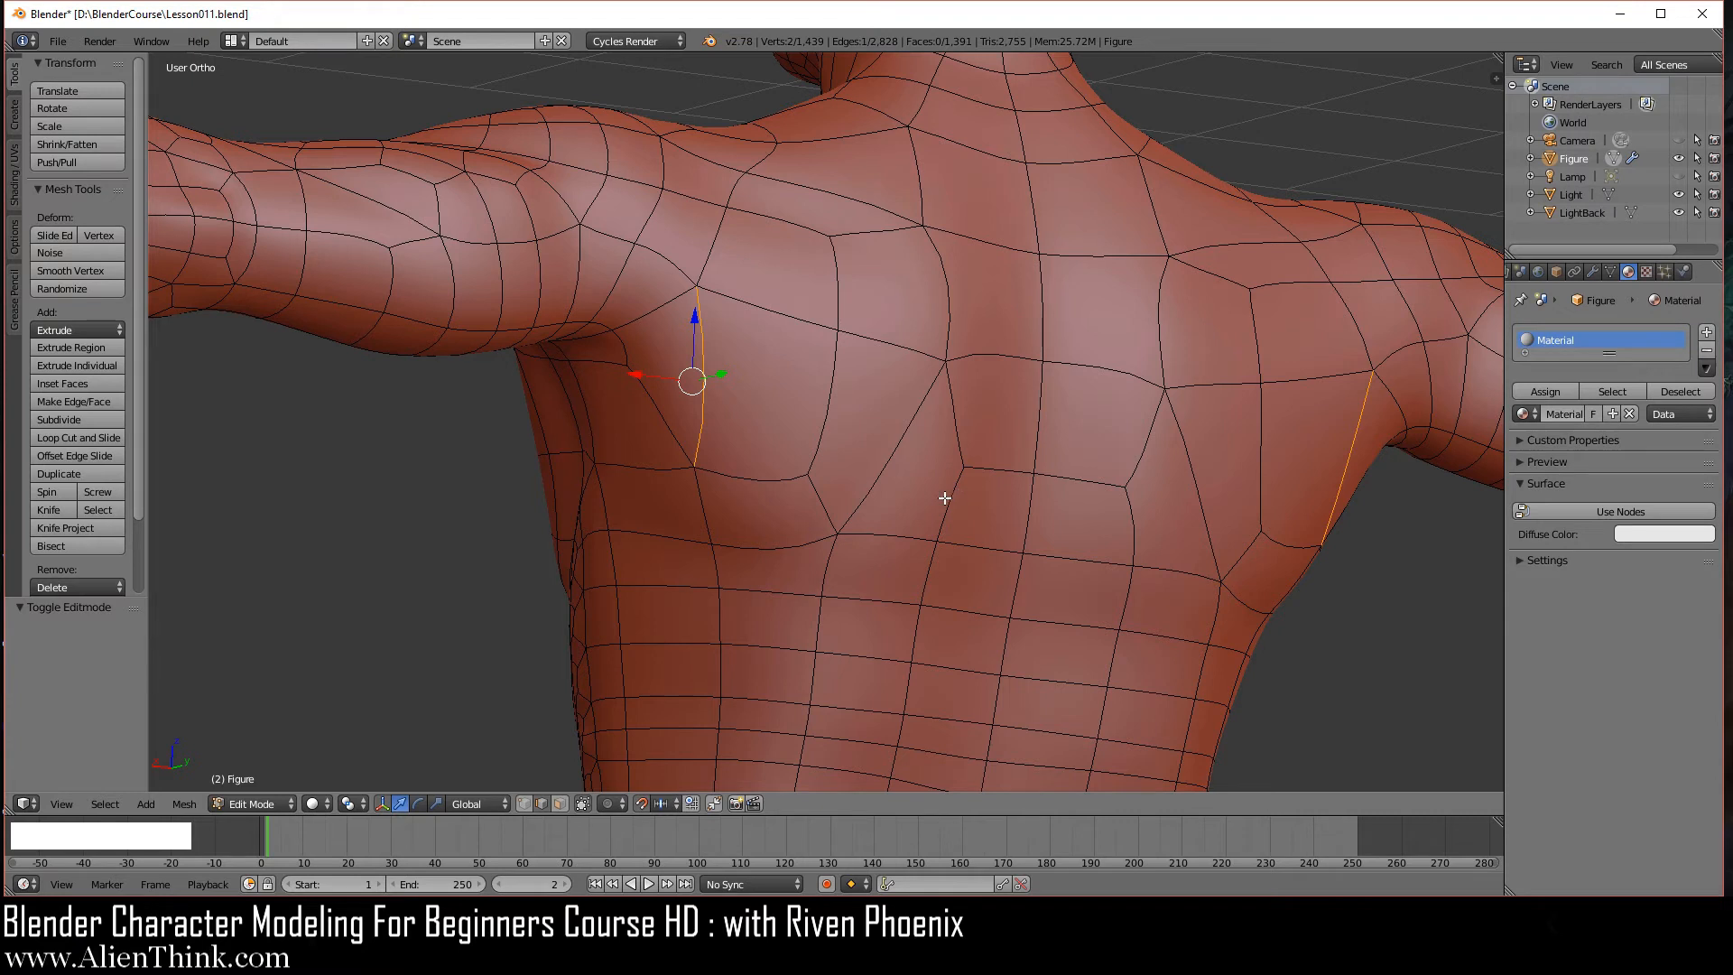
pyautogui.press('ctrl')
pyautogui.hotkey('ctrl', 'r')
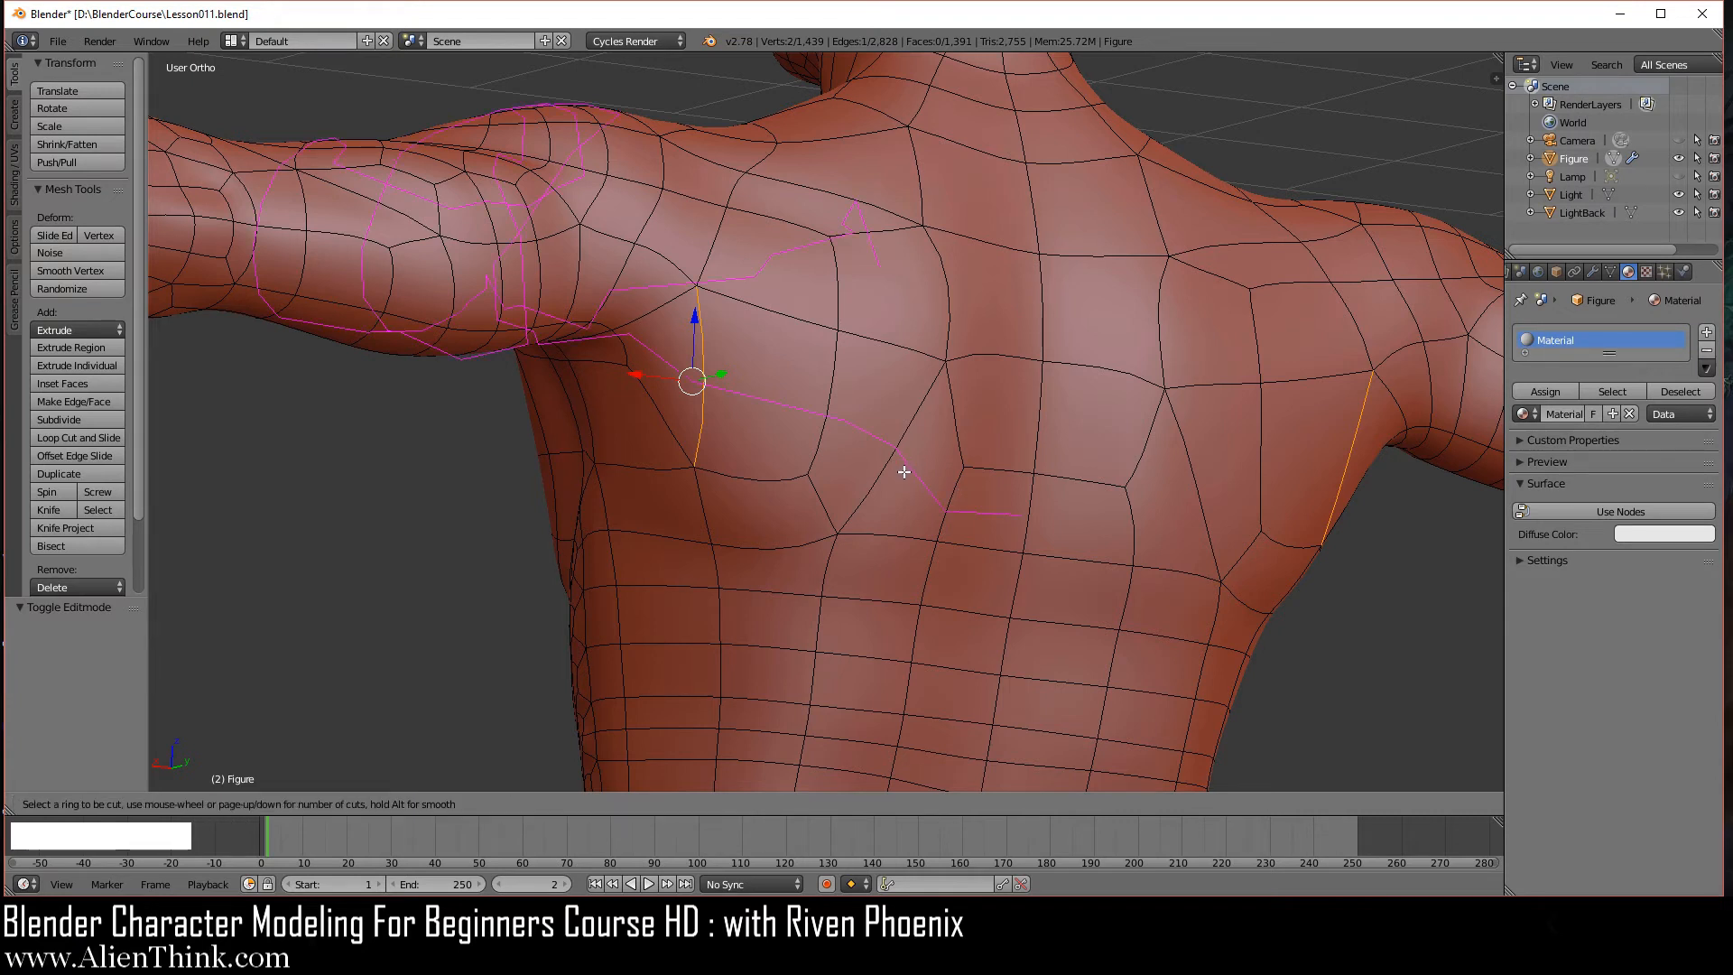
pyautogui.rightClick(905, 469)
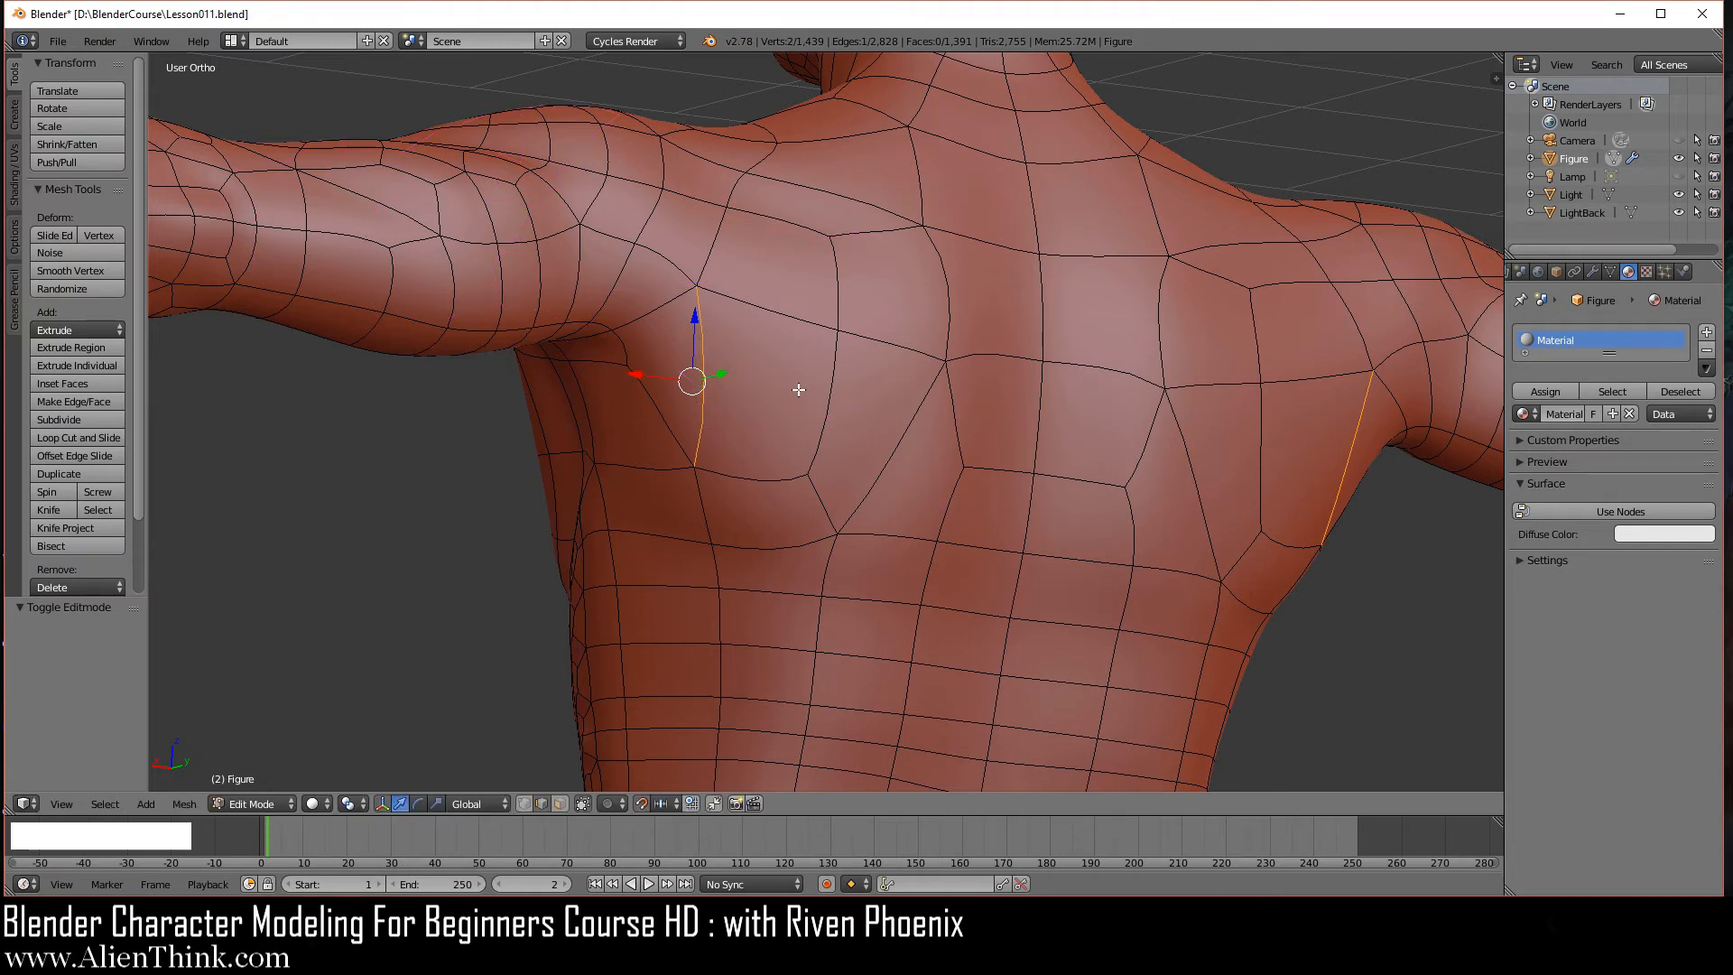
# - Subdivide the selected near-vertical armpit edge with one cut and select its new middle vertex
pyautogui.press('w')
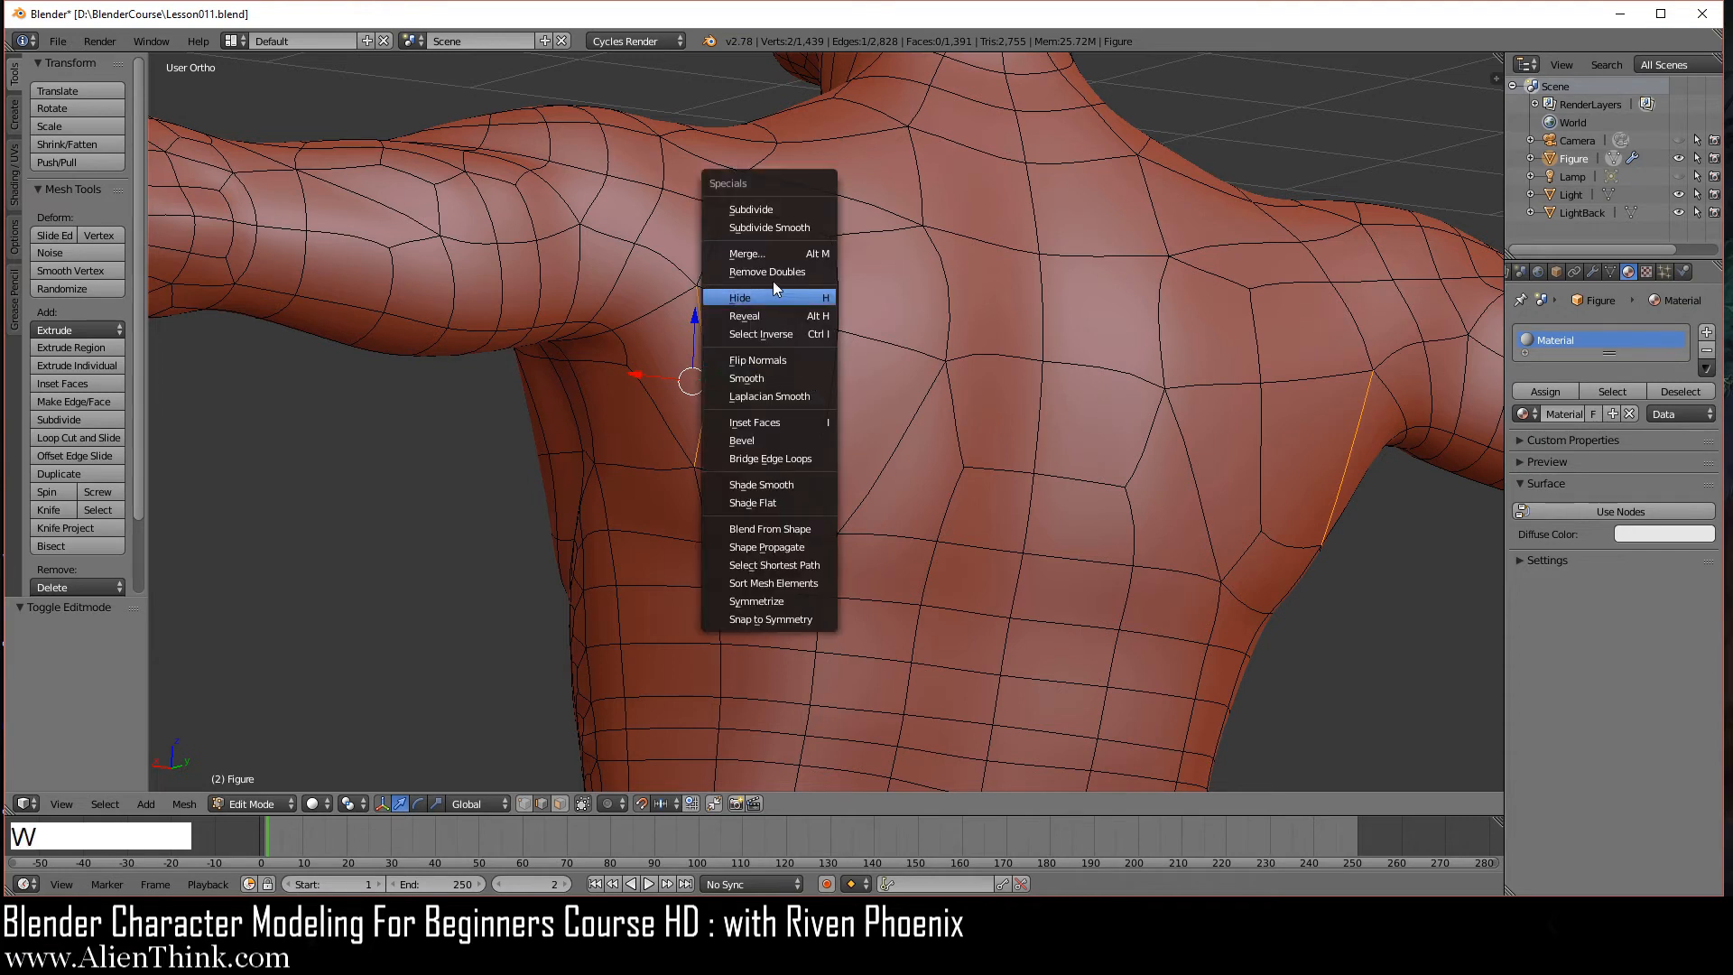
pyautogui.click(765, 209)
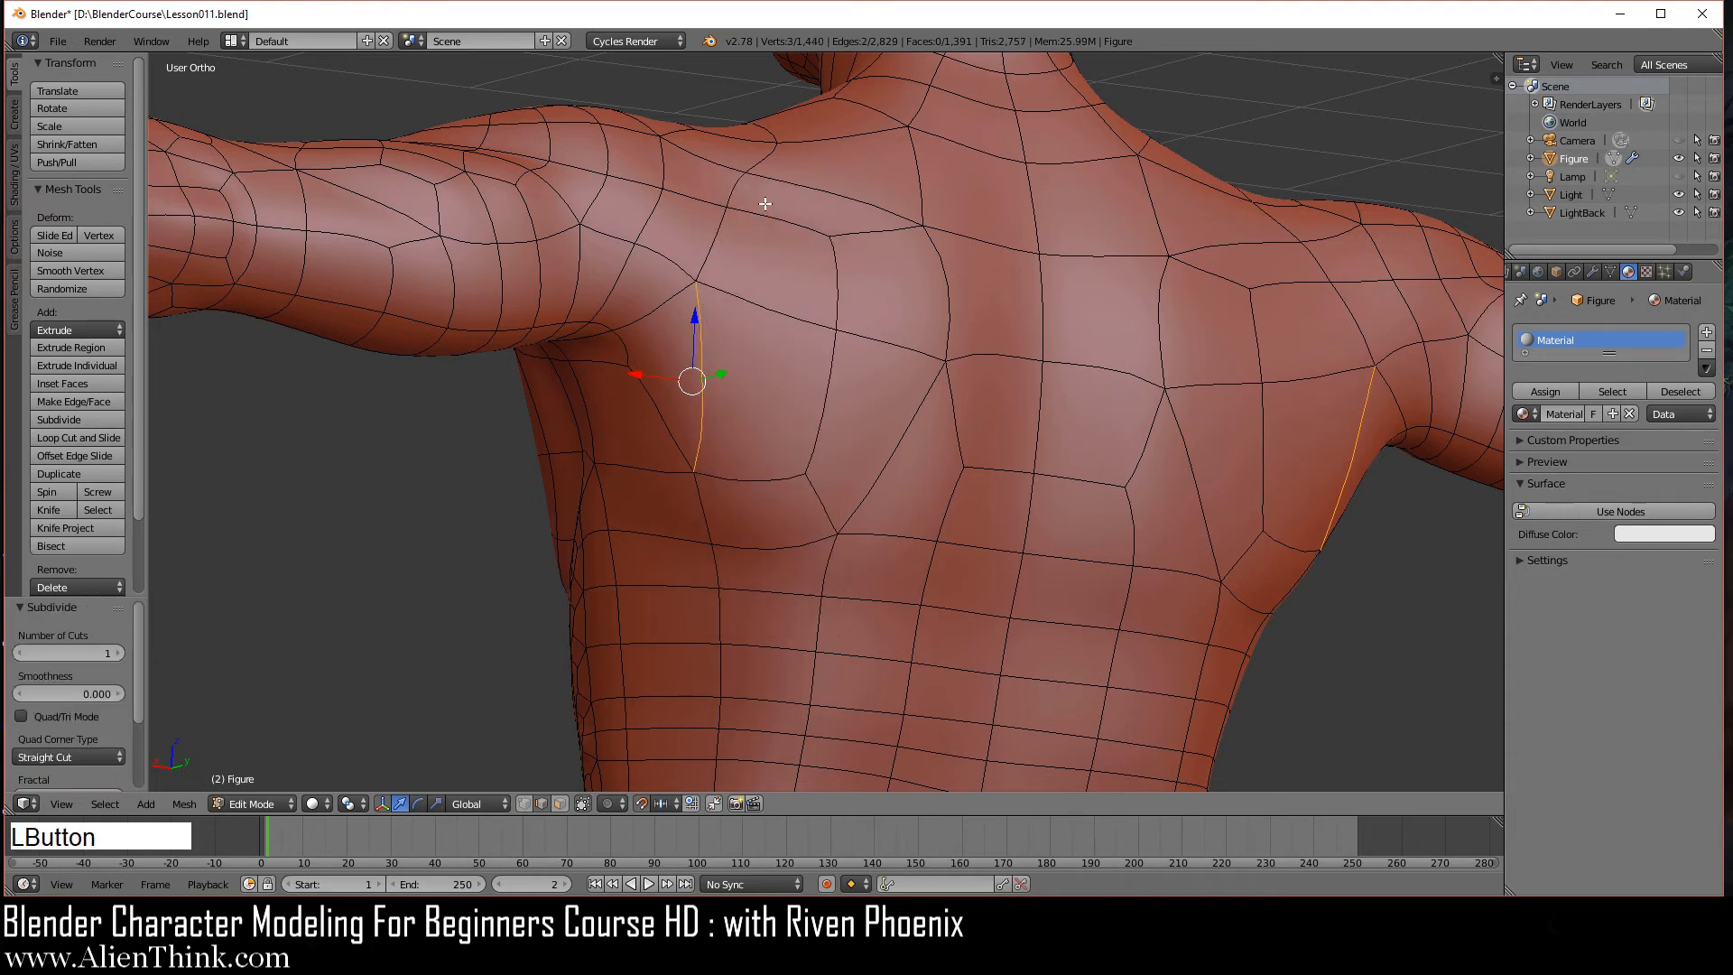
pyautogui.click(524, 800)
pyautogui.rightClick(701, 380)
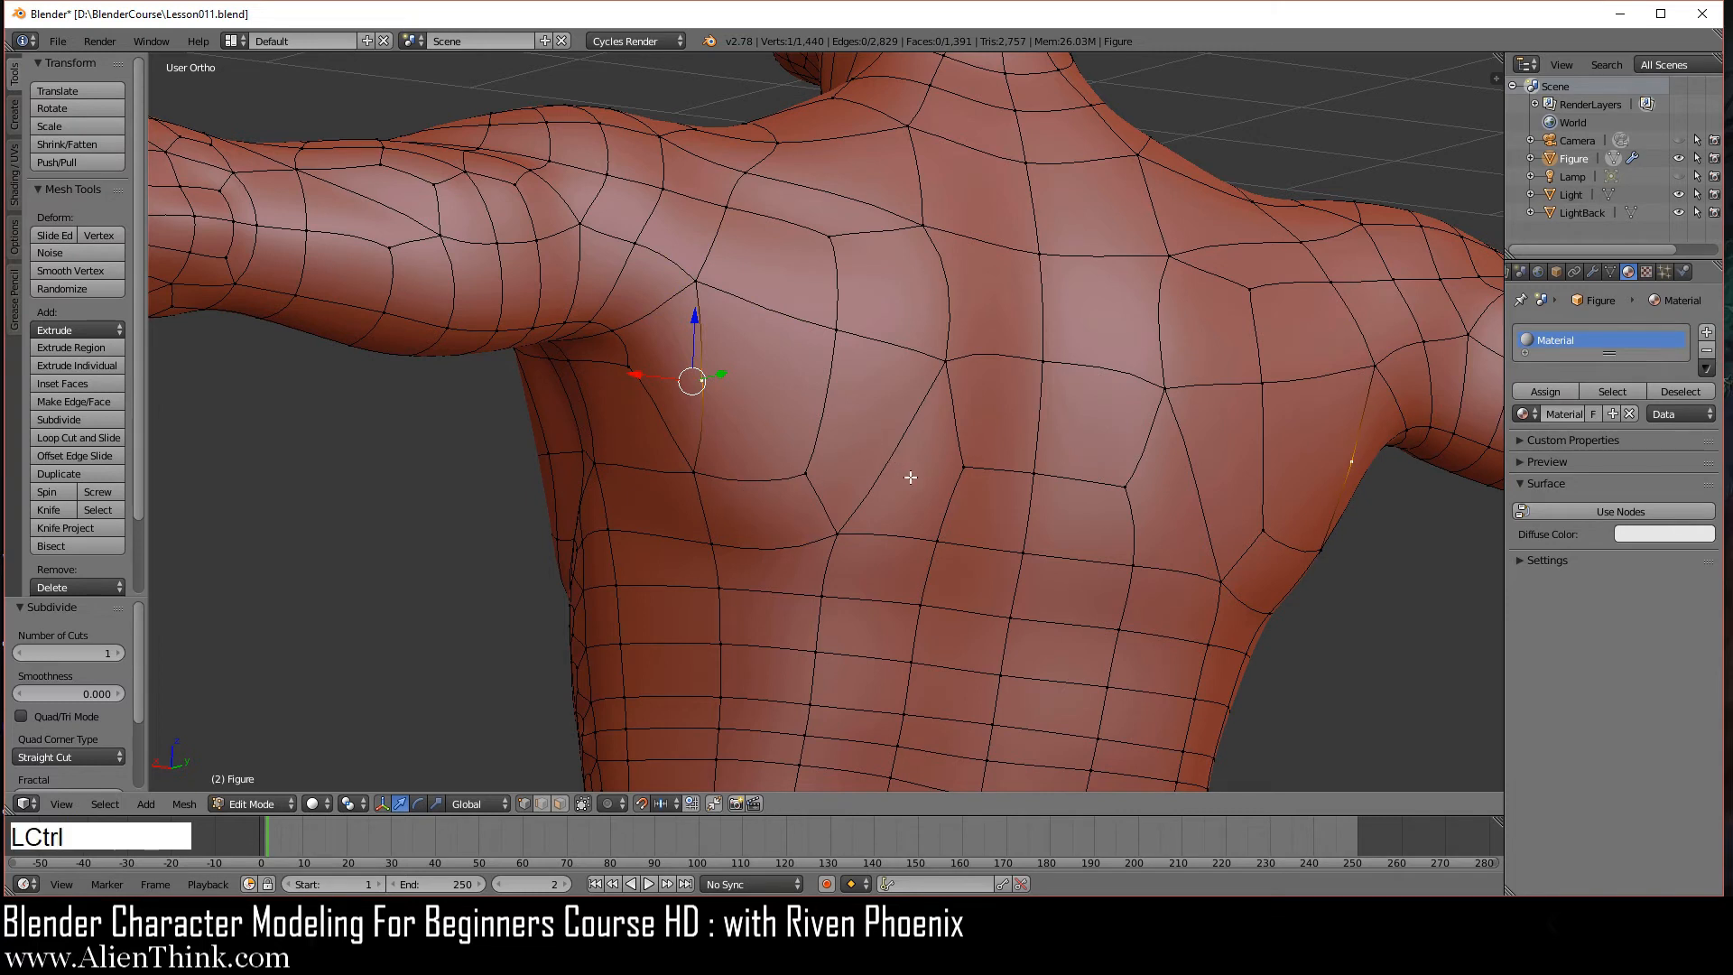
# - Add a single centred loop cut across the spine below the shoulder blades, without sliding it
pyautogui.hotkey('ctrl', 'r')
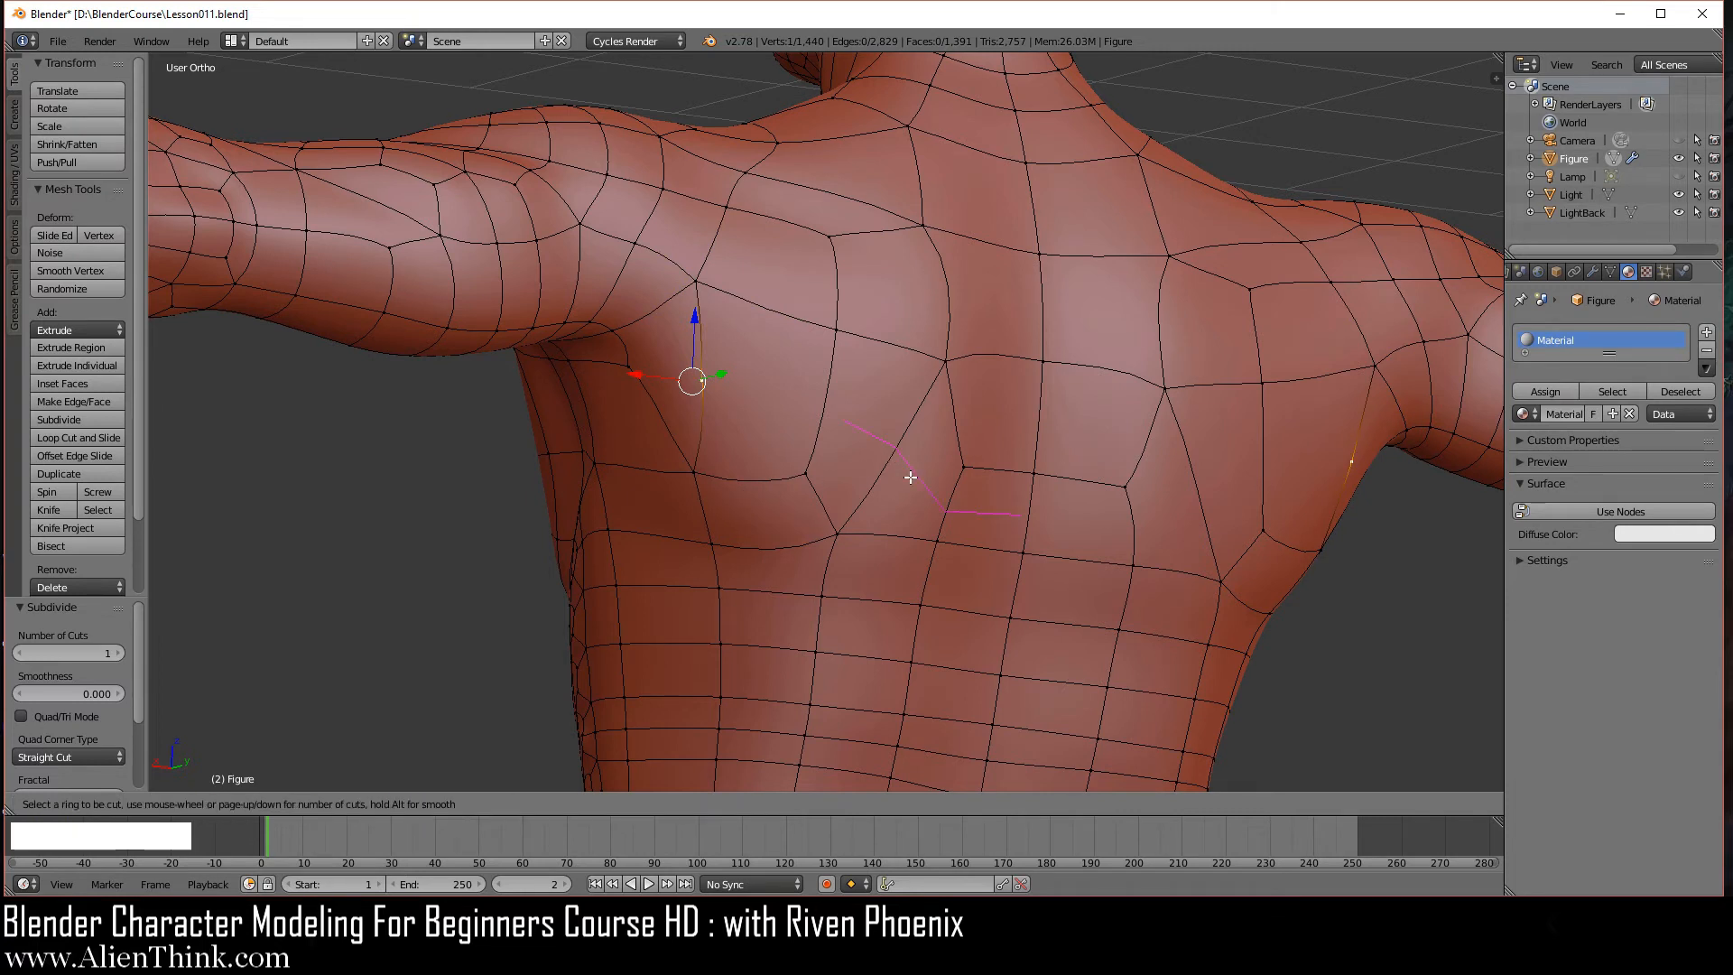
pyautogui.click(911, 478)
pyautogui.rightClick(913, 478)
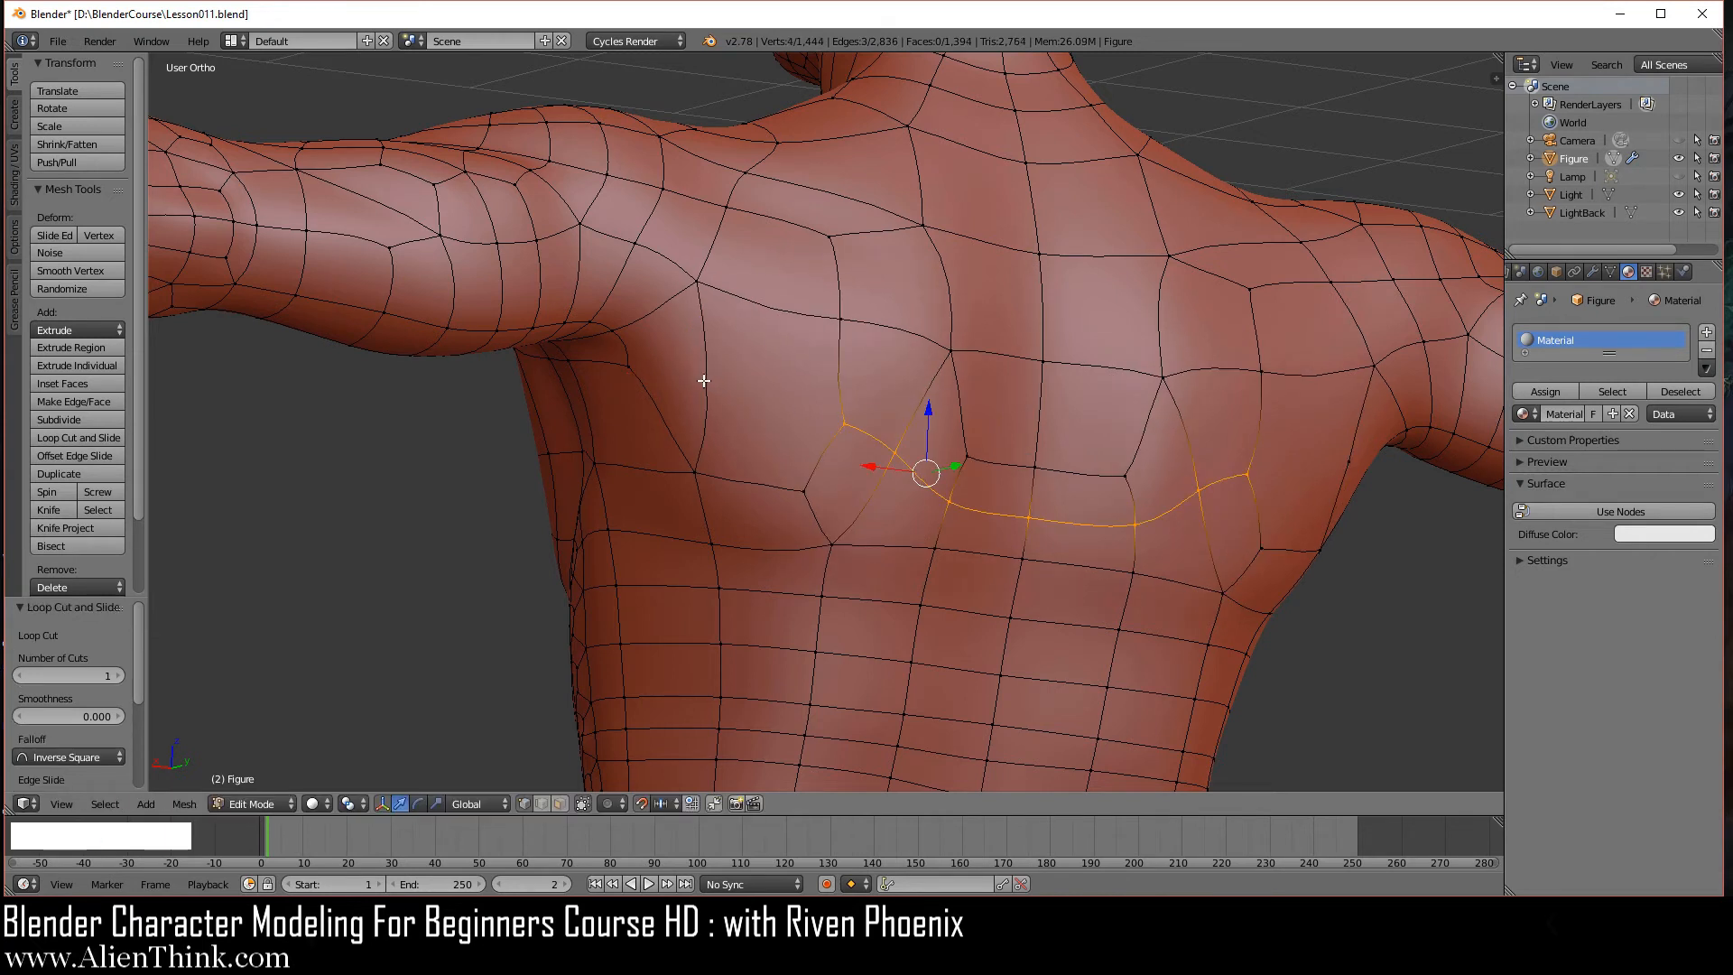
# - Connect the armpit vertex, the middle vertex of the subdivided edge and the loop cut's outer end with a vertex path
pyautogui.rightClick(634, 365)
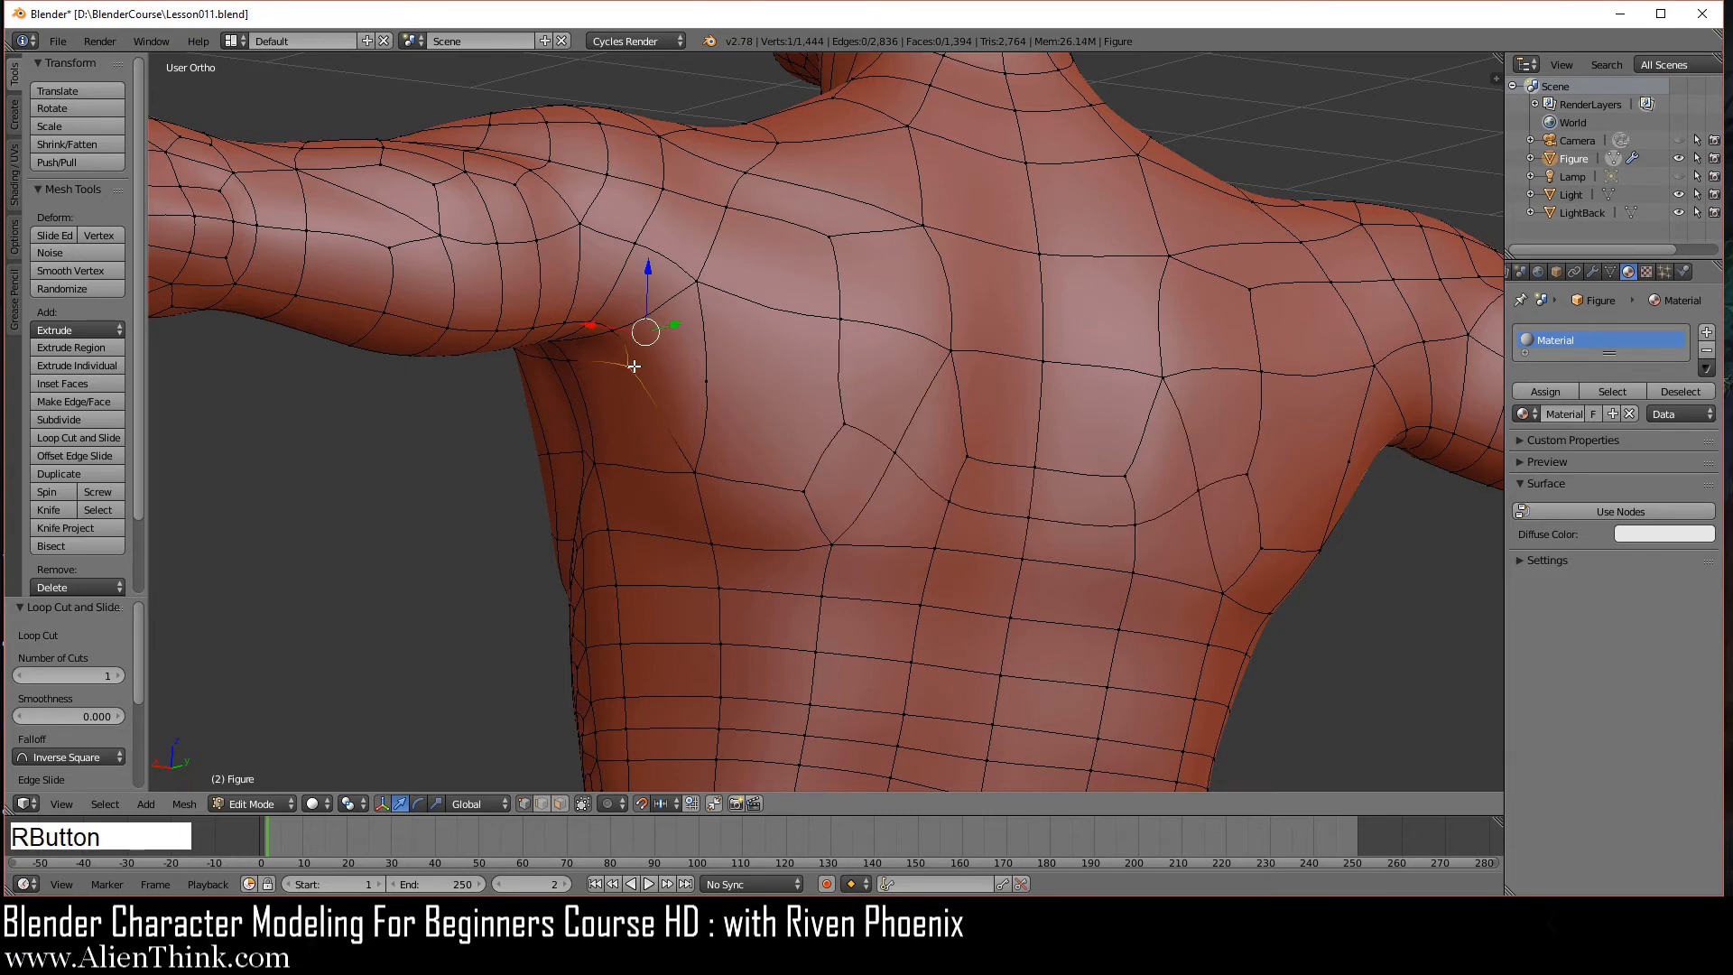
pyautogui.keyDown('shift'); pyautogui.rightClick(707, 382); pyautogui.keyUp('shift')
pyautogui.keyDown('shift'); pyautogui.rightClick(844, 423); pyautogui.keyUp('shift')
pyautogui.press('j')
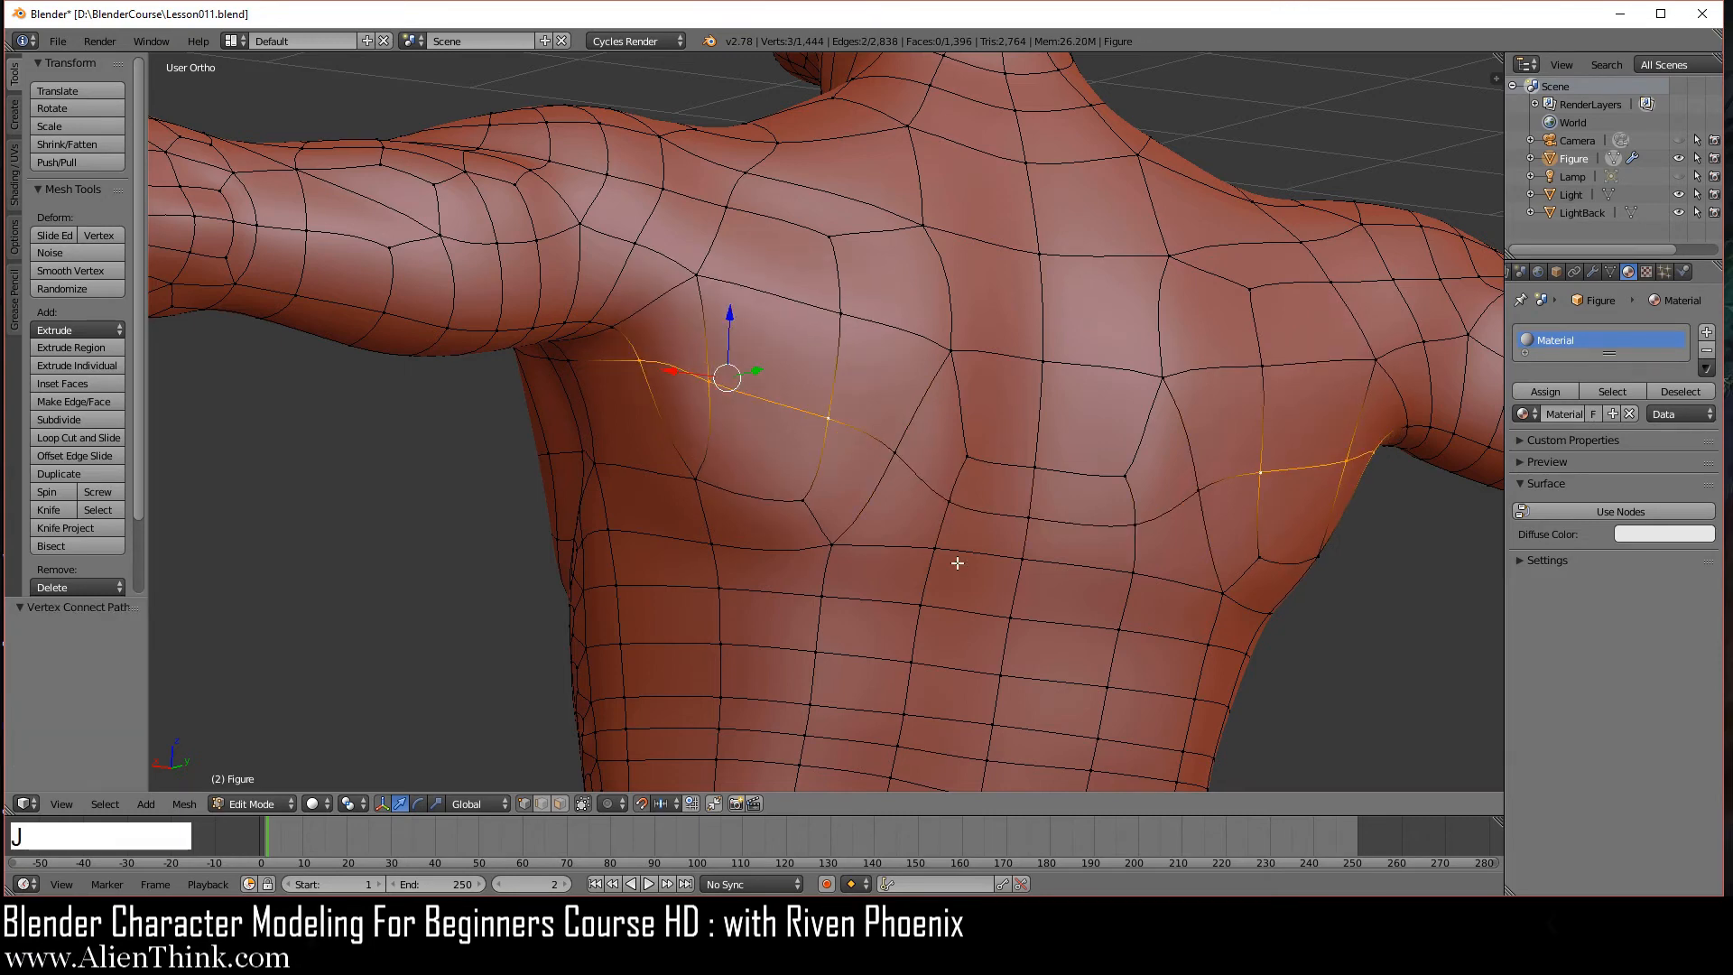
# - Add a single centred loop cut across the upper chest to the armpit and check it from the front, side and back
pyautogui.moveTo(688, 449); pyautogui.dragTo(855, 337, button='middle')
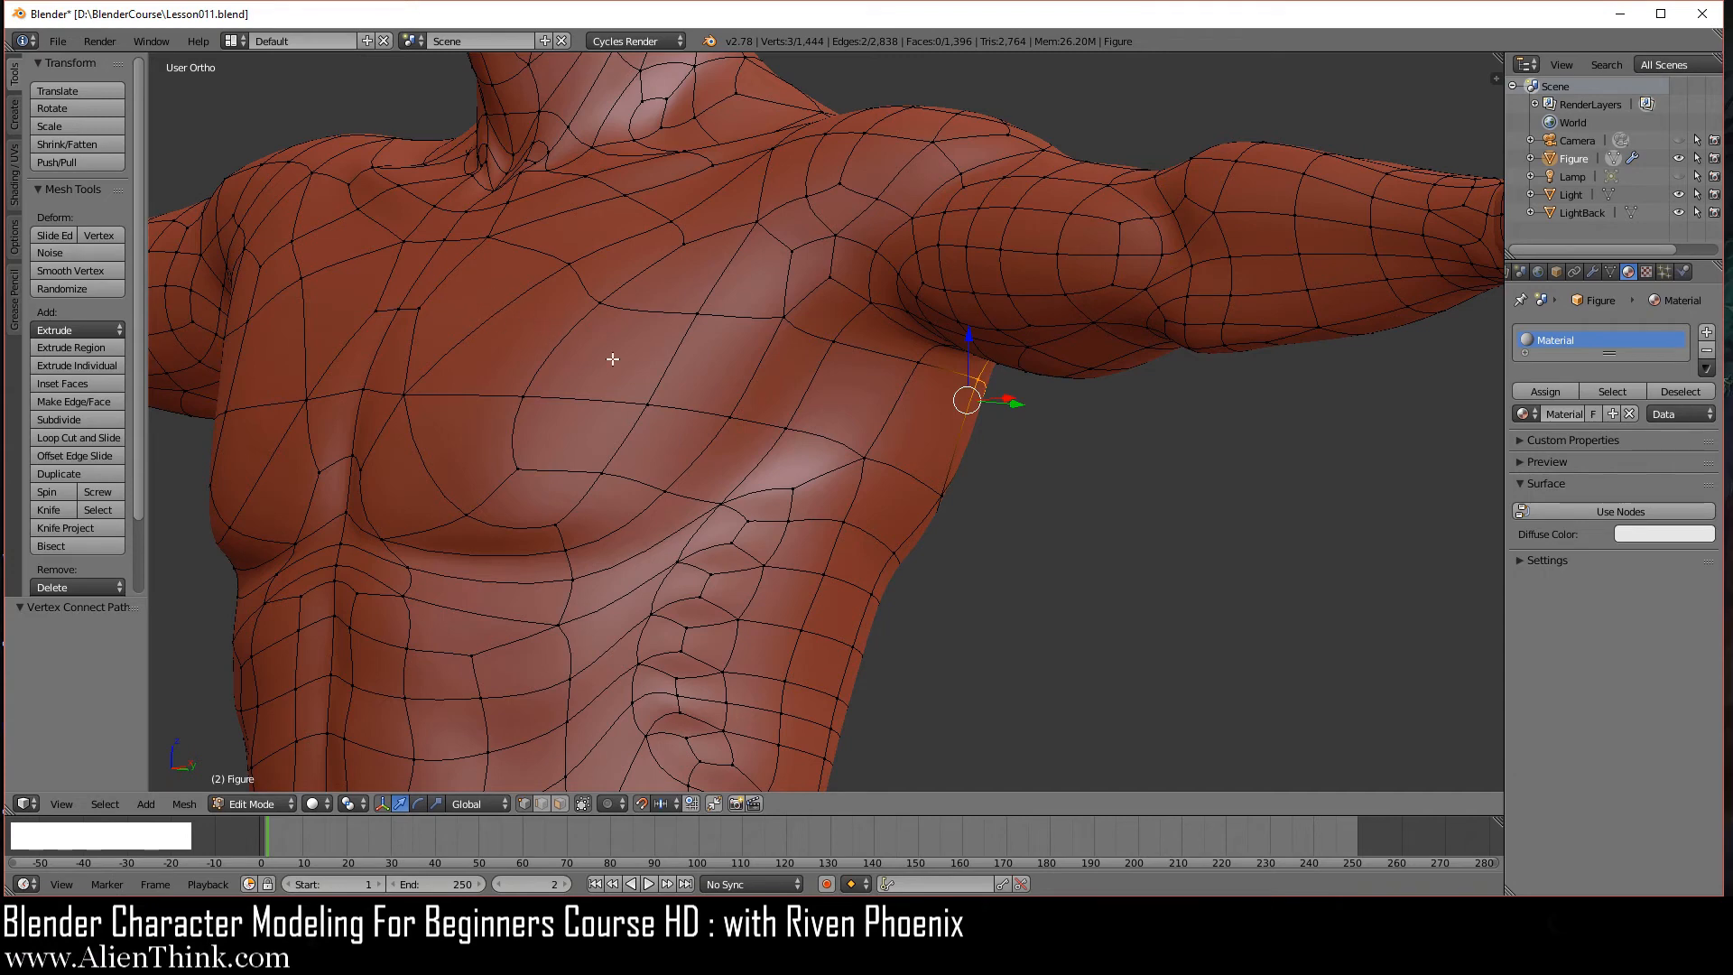
pyautogui.hotkey('ctrl', 'r')
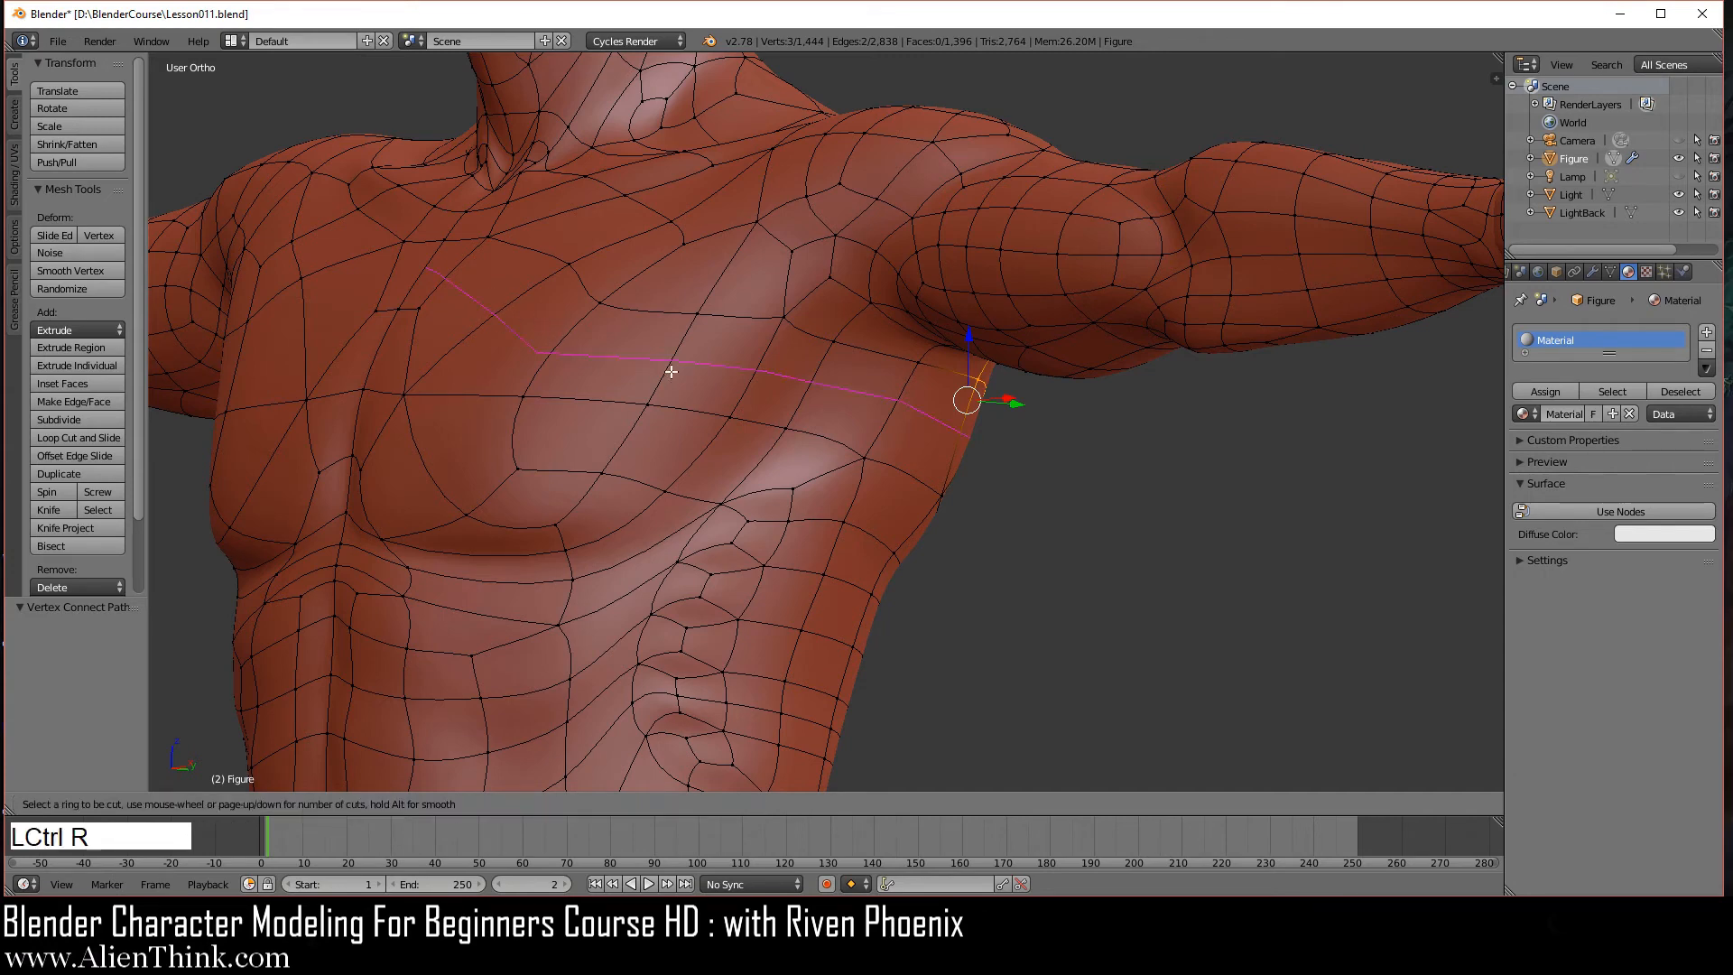
pyautogui.rightClick(670, 371)
pyautogui.moveTo(820, 416); pyautogui.dragTo(708, 407, button='middle')
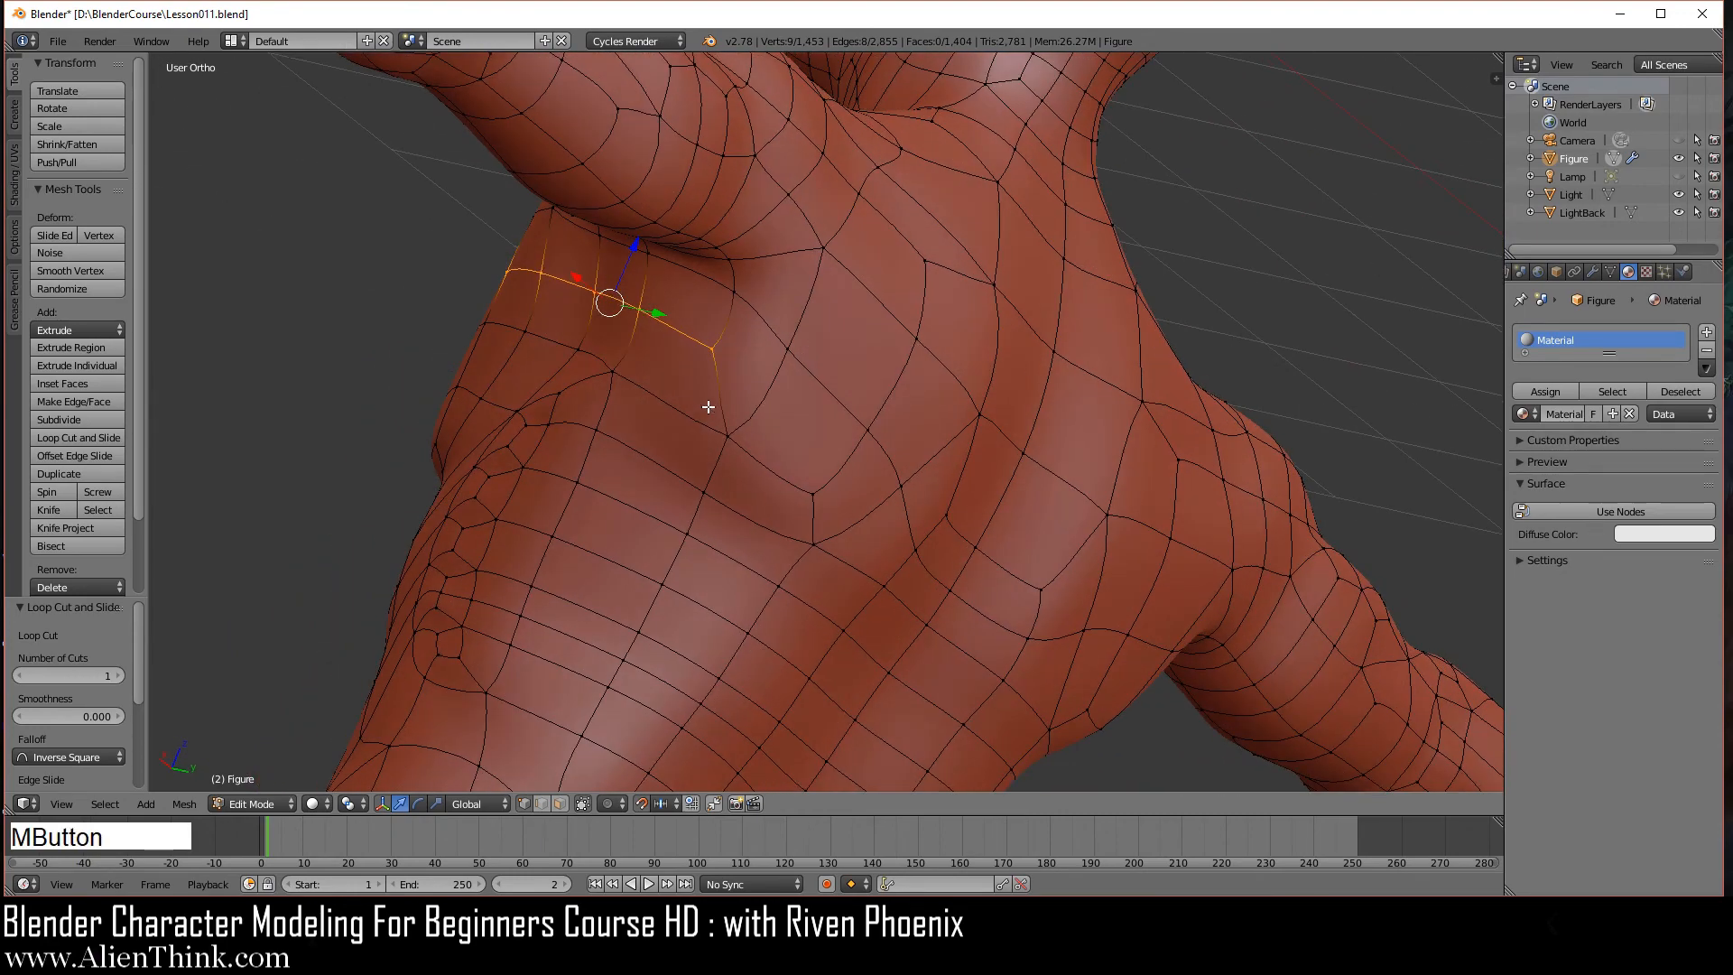
pyautogui.moveTo(600, 452)
pyautogui.mouseDown(button='middle')
pyautogui.moveTo(820, 491)
pyautogui.moveTo(591, 423)
pyautogui.mouseUp(button='middle')
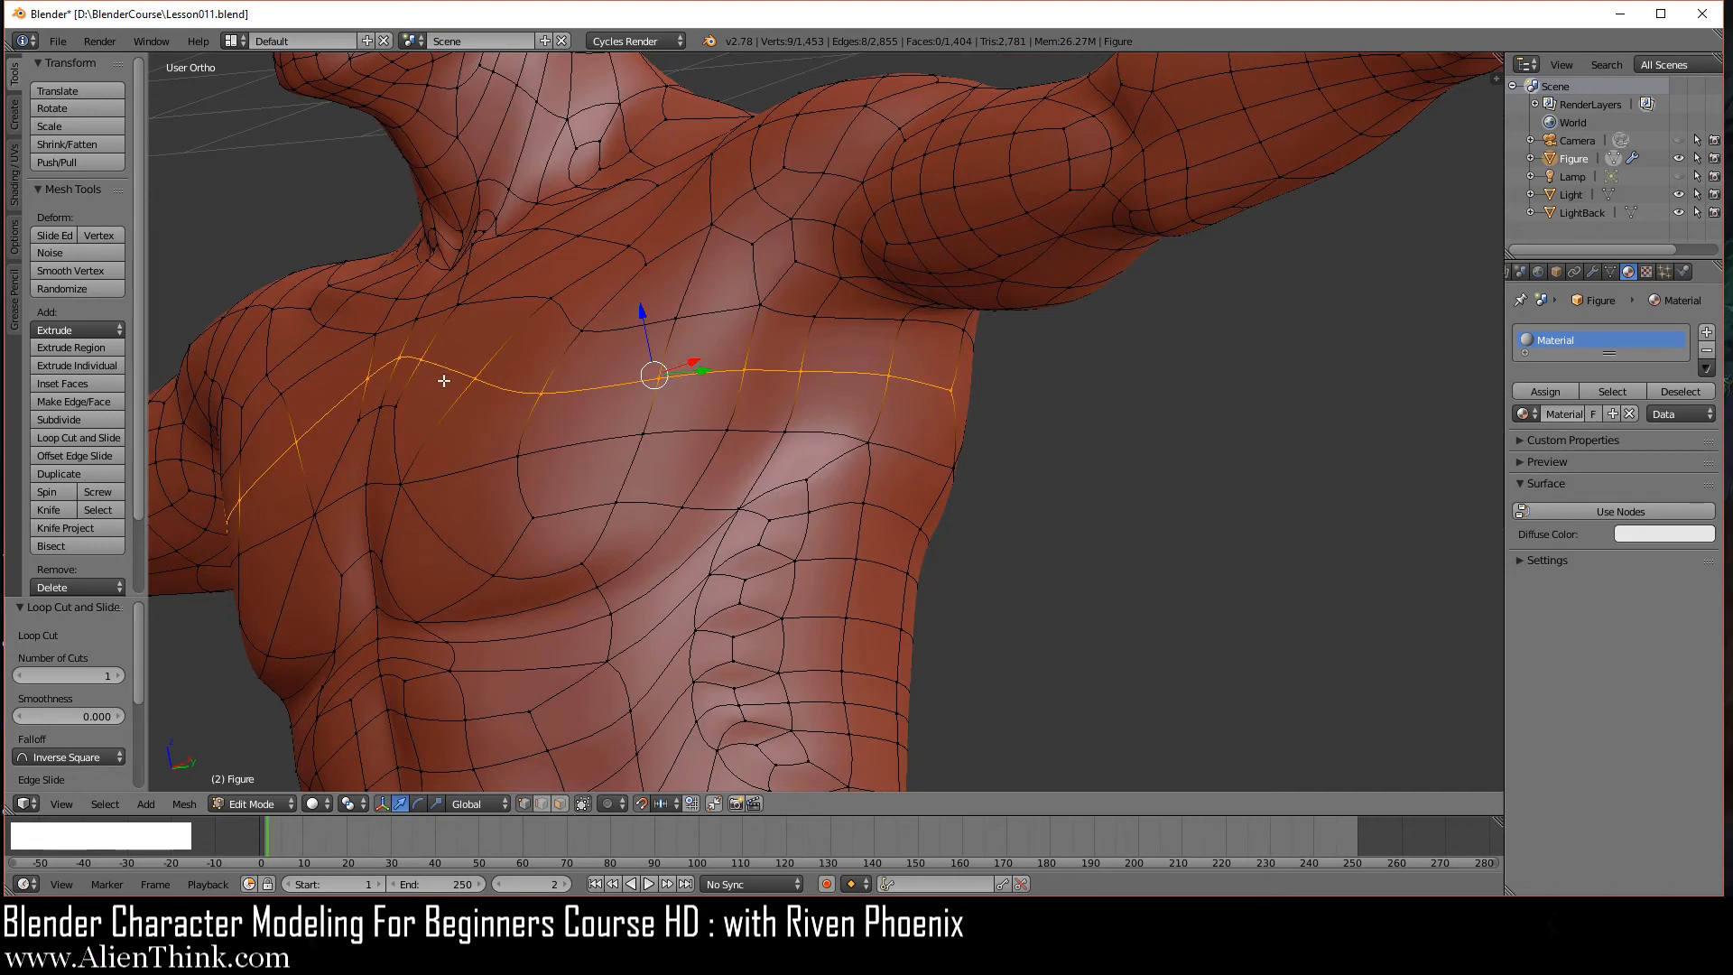
pyautogui.moveTo(1025, 414); pyautogui.dragTo(831, 553, button='middle')
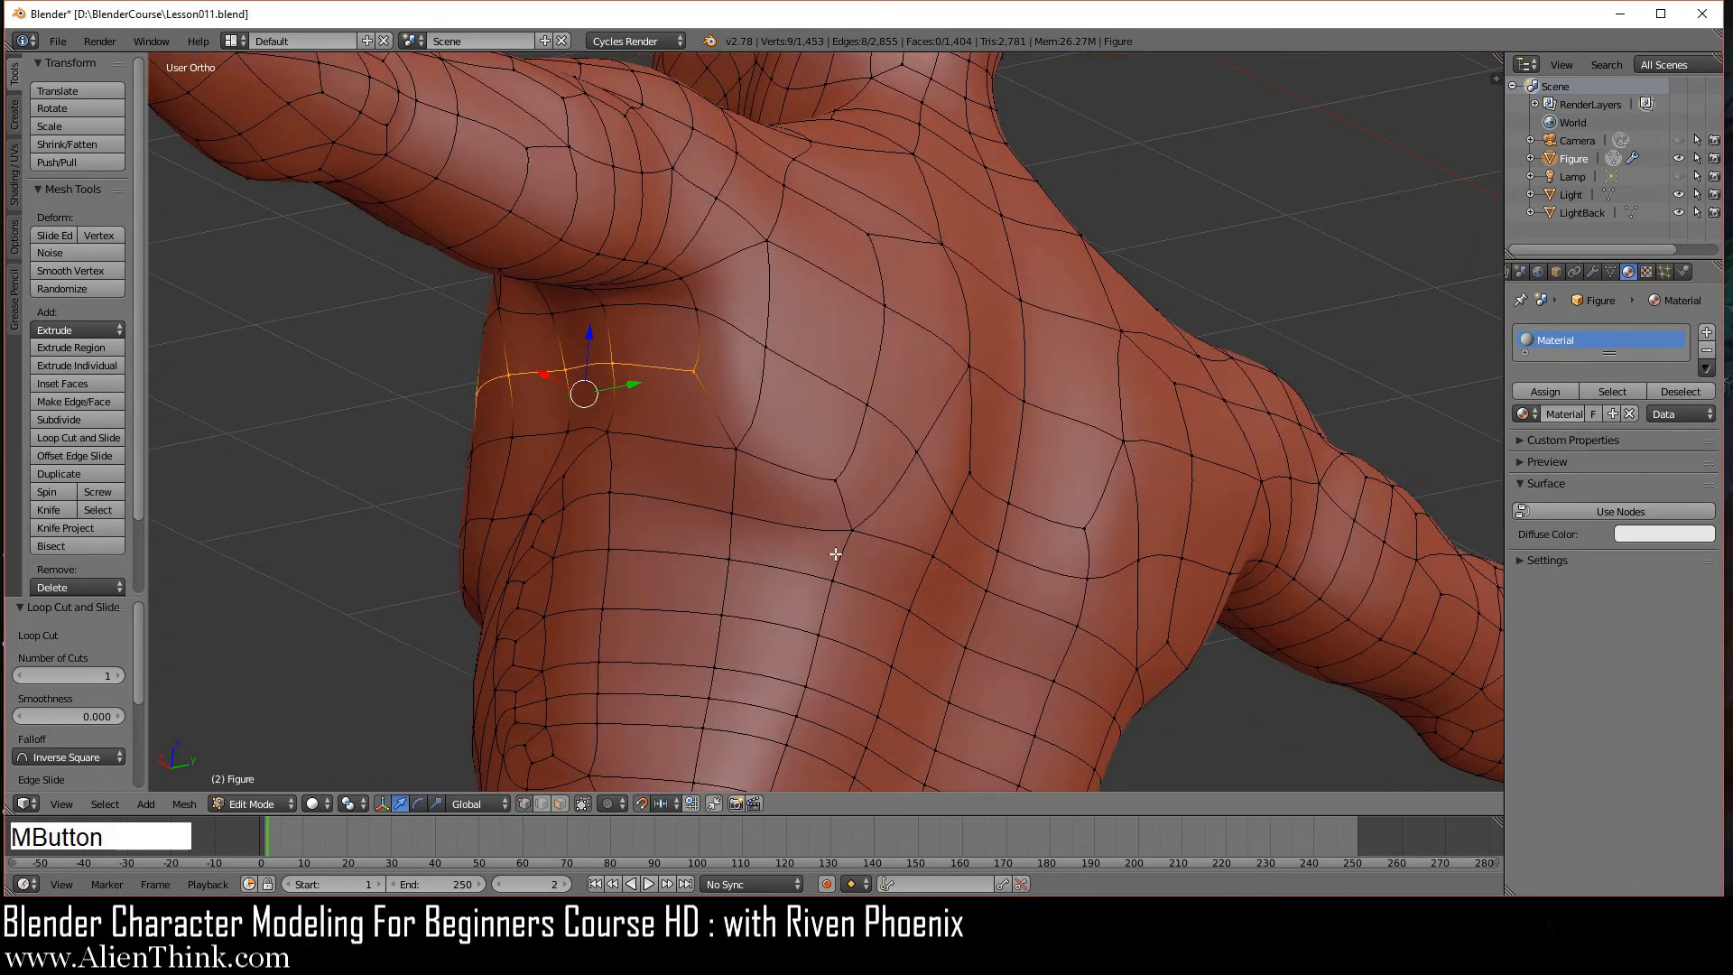
pyautogui.press('ctrl+KP_1')
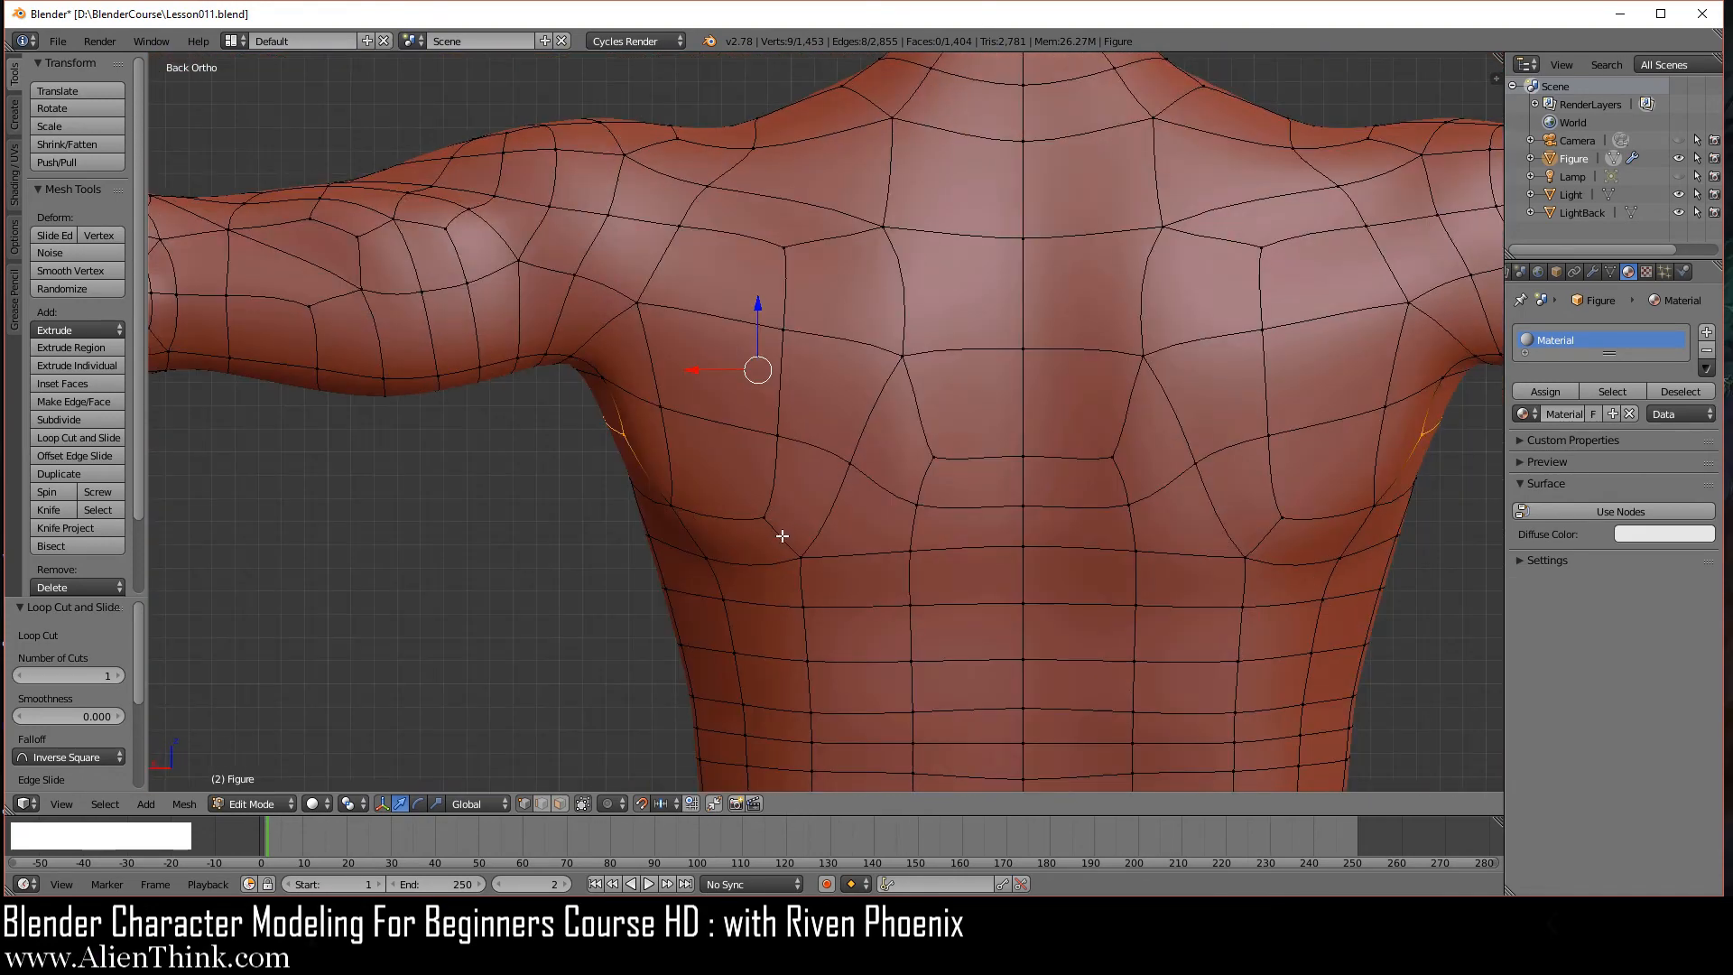
# - Select the two adjacent faces below the armpit at the outer shoulder blade and extrude them in place
pyautogui.press('a')
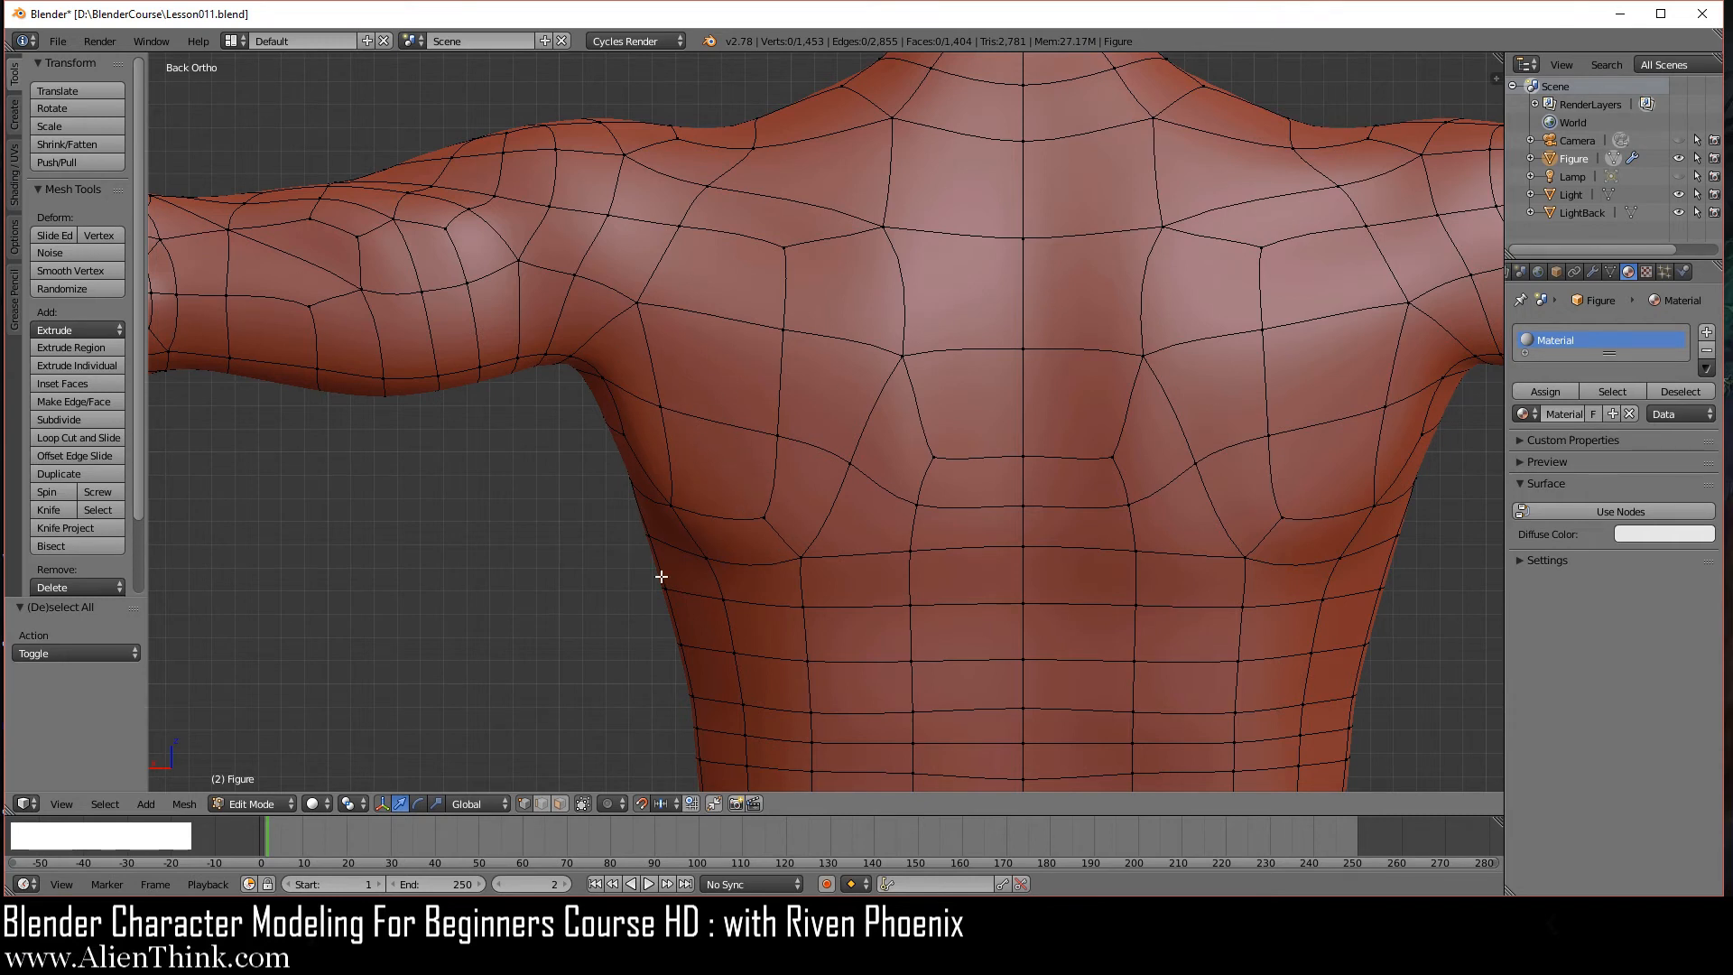
pyautogui.click(560, 804)
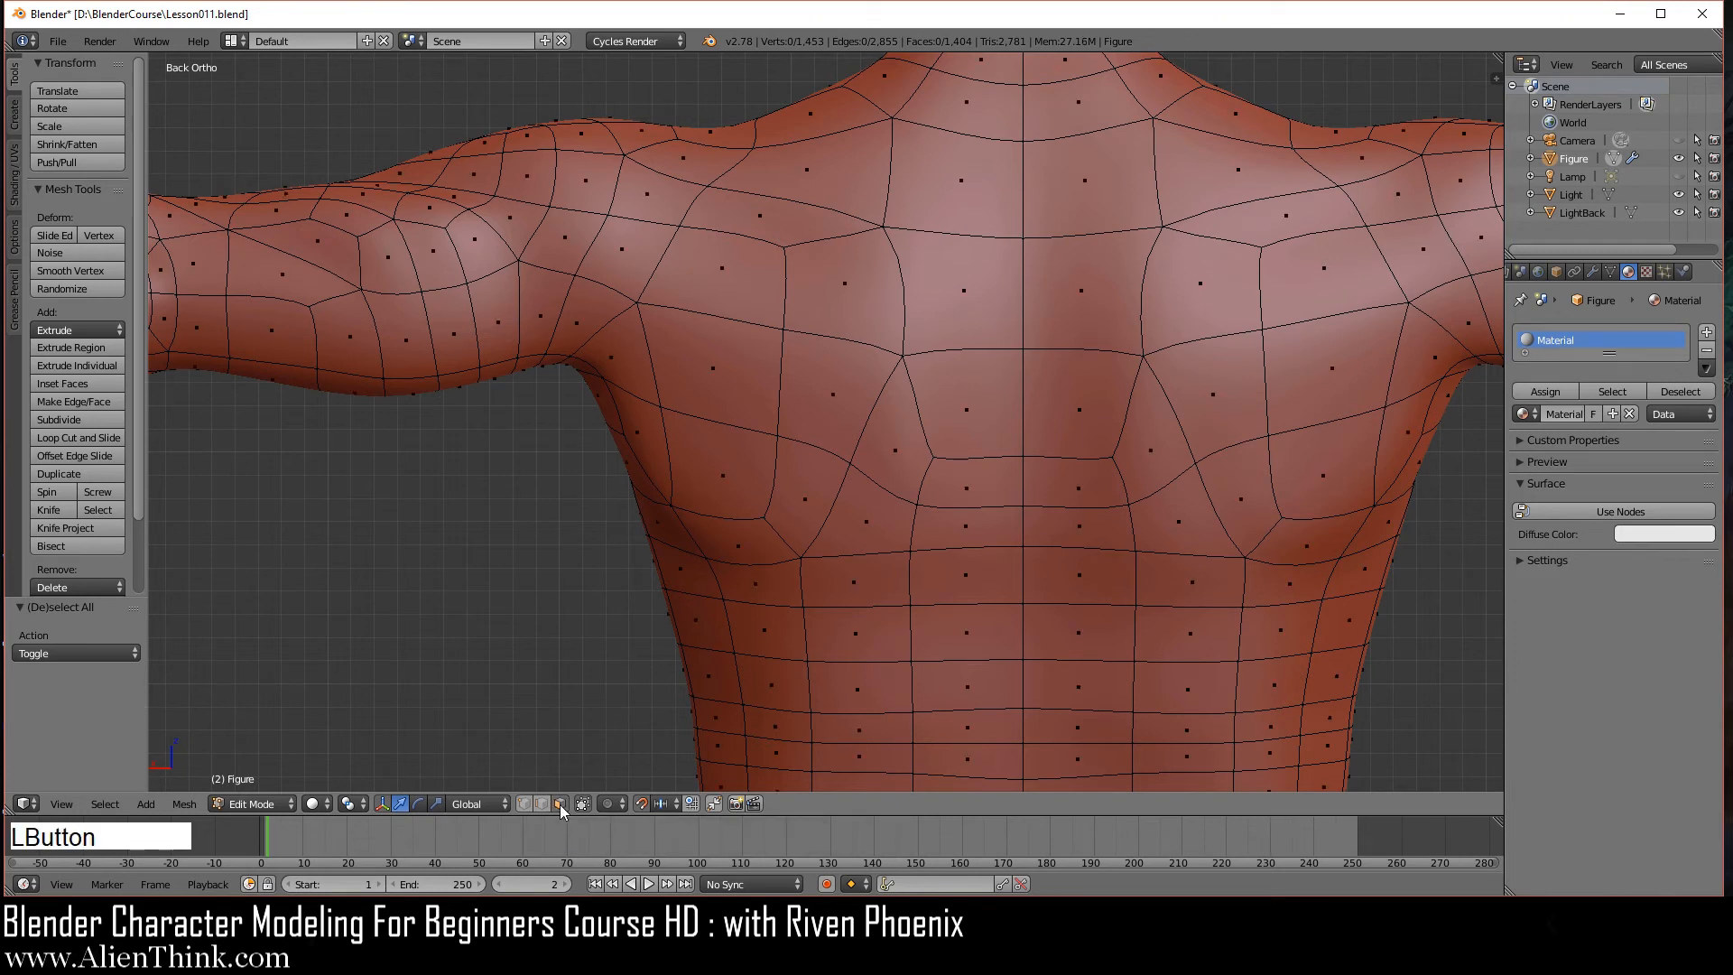
pyautogui.rightClick(662, 448)
pyautogui.keyDown('shift'); pyautogui.rightClick(720, 469); pyautogui.keyUp('shift')
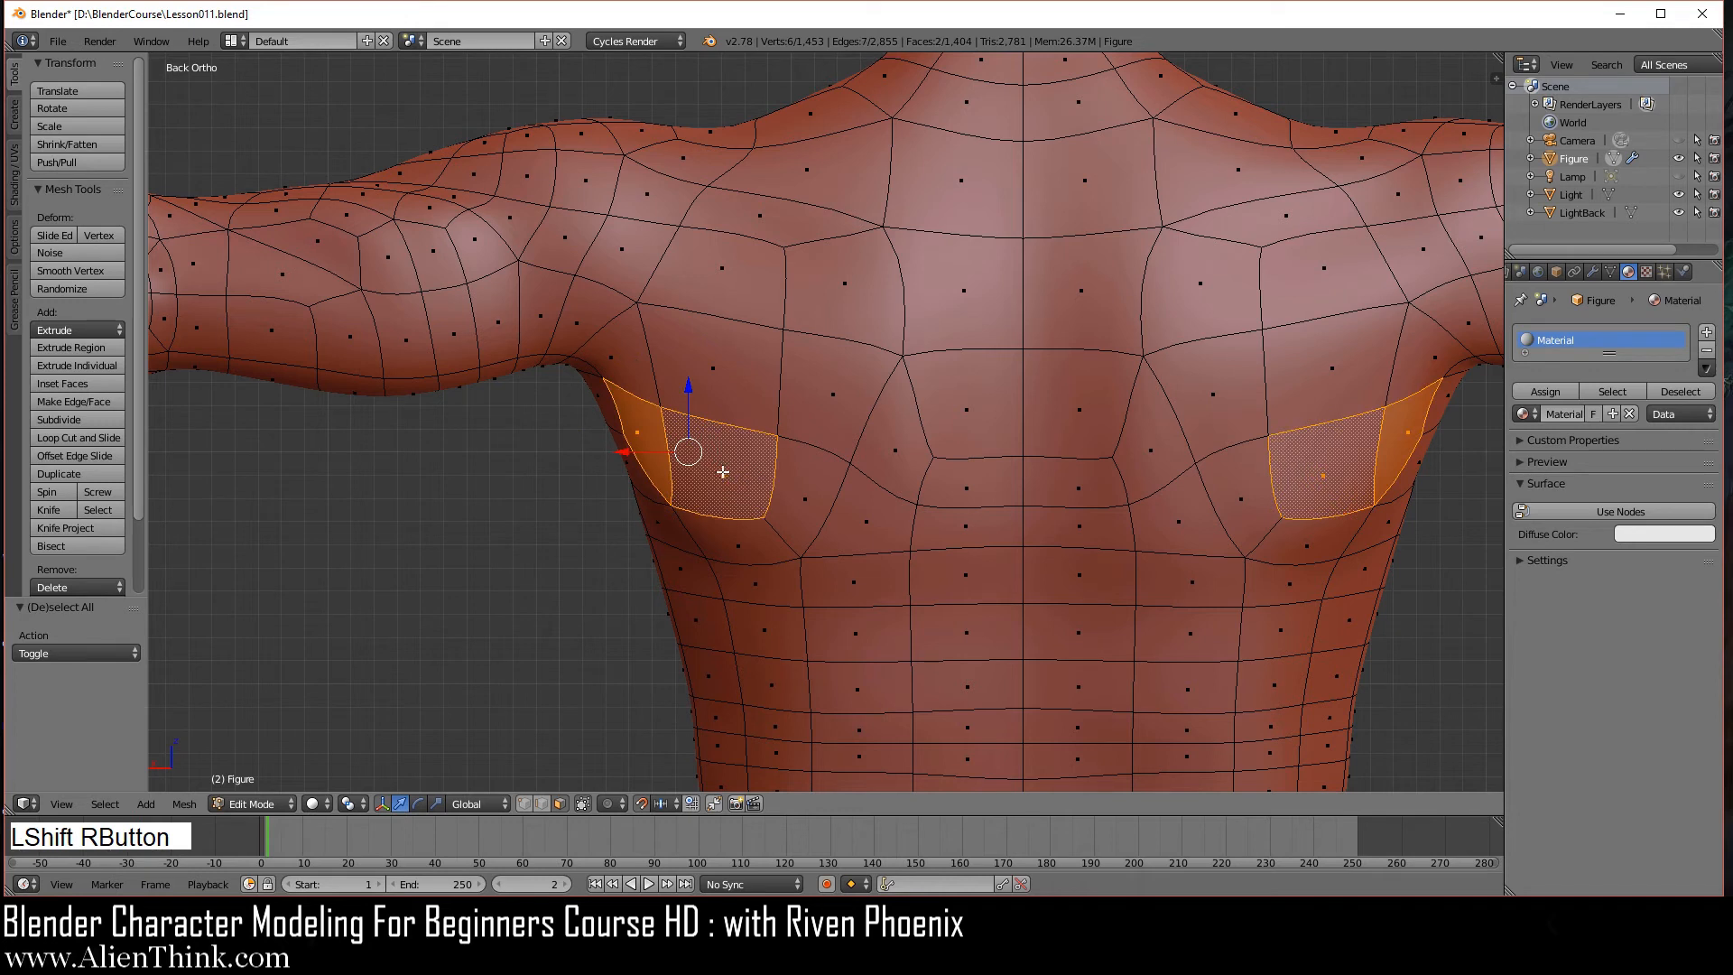
pyautogui.press('e')
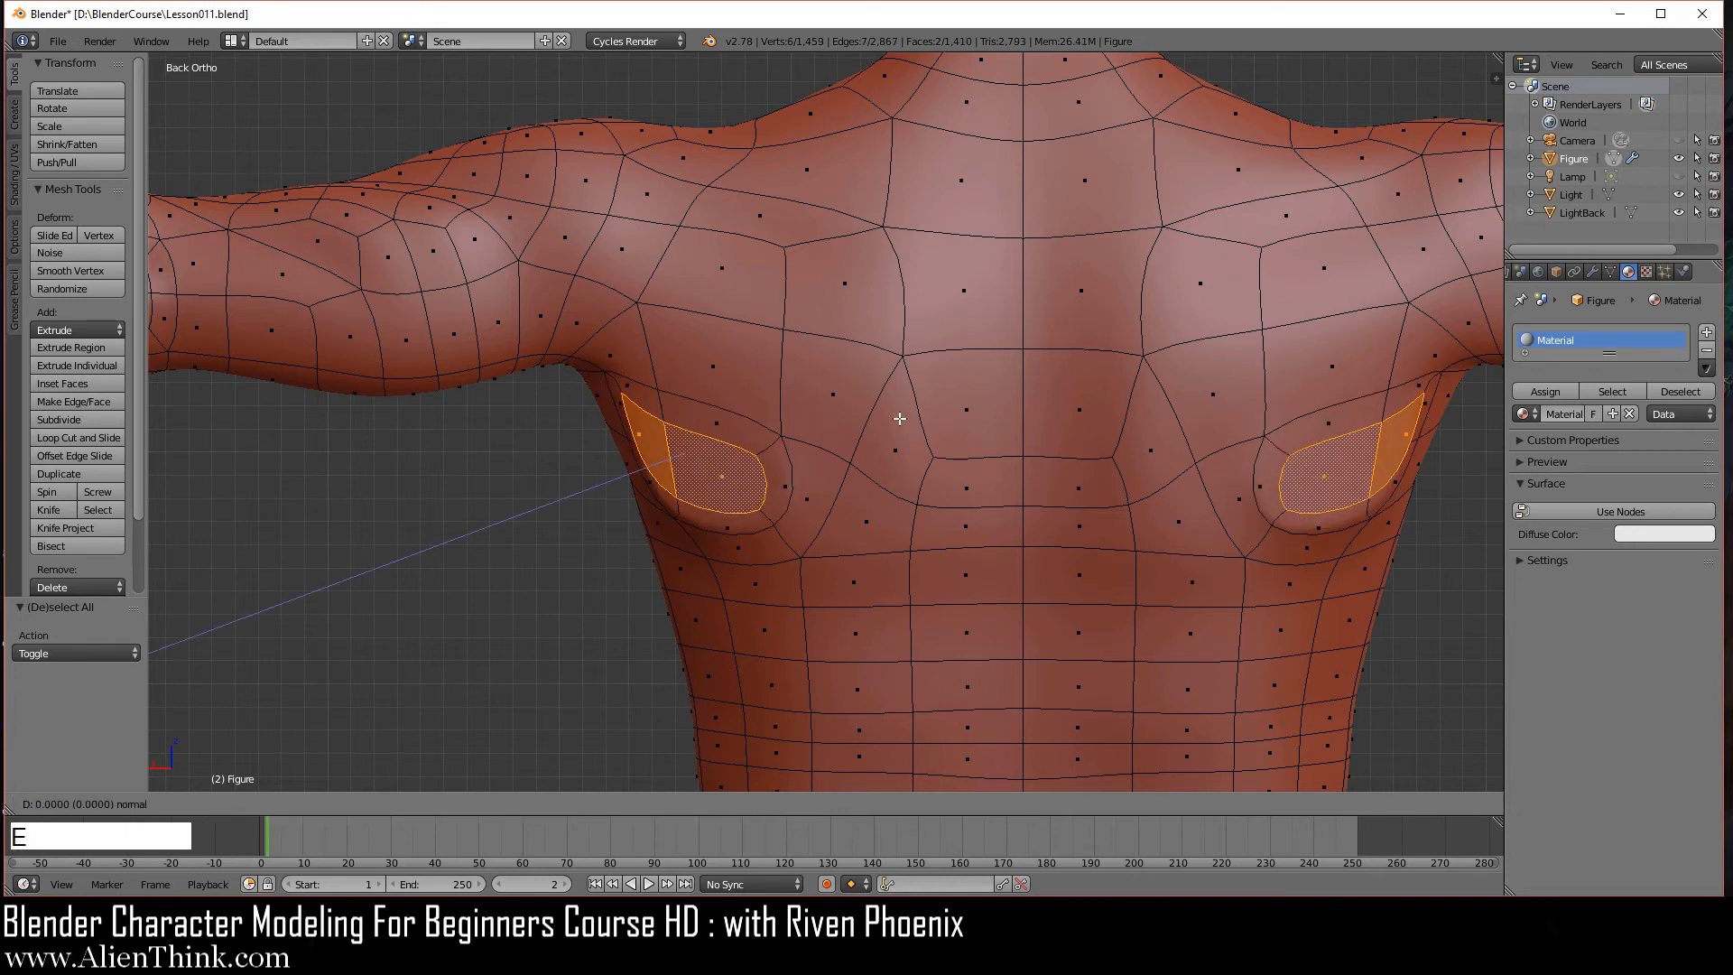
pyautogui.rightClick(899, 418)
# - Select the ring of faces around the extruded patch and smooth its vertices once
pyautogui.press('alt')
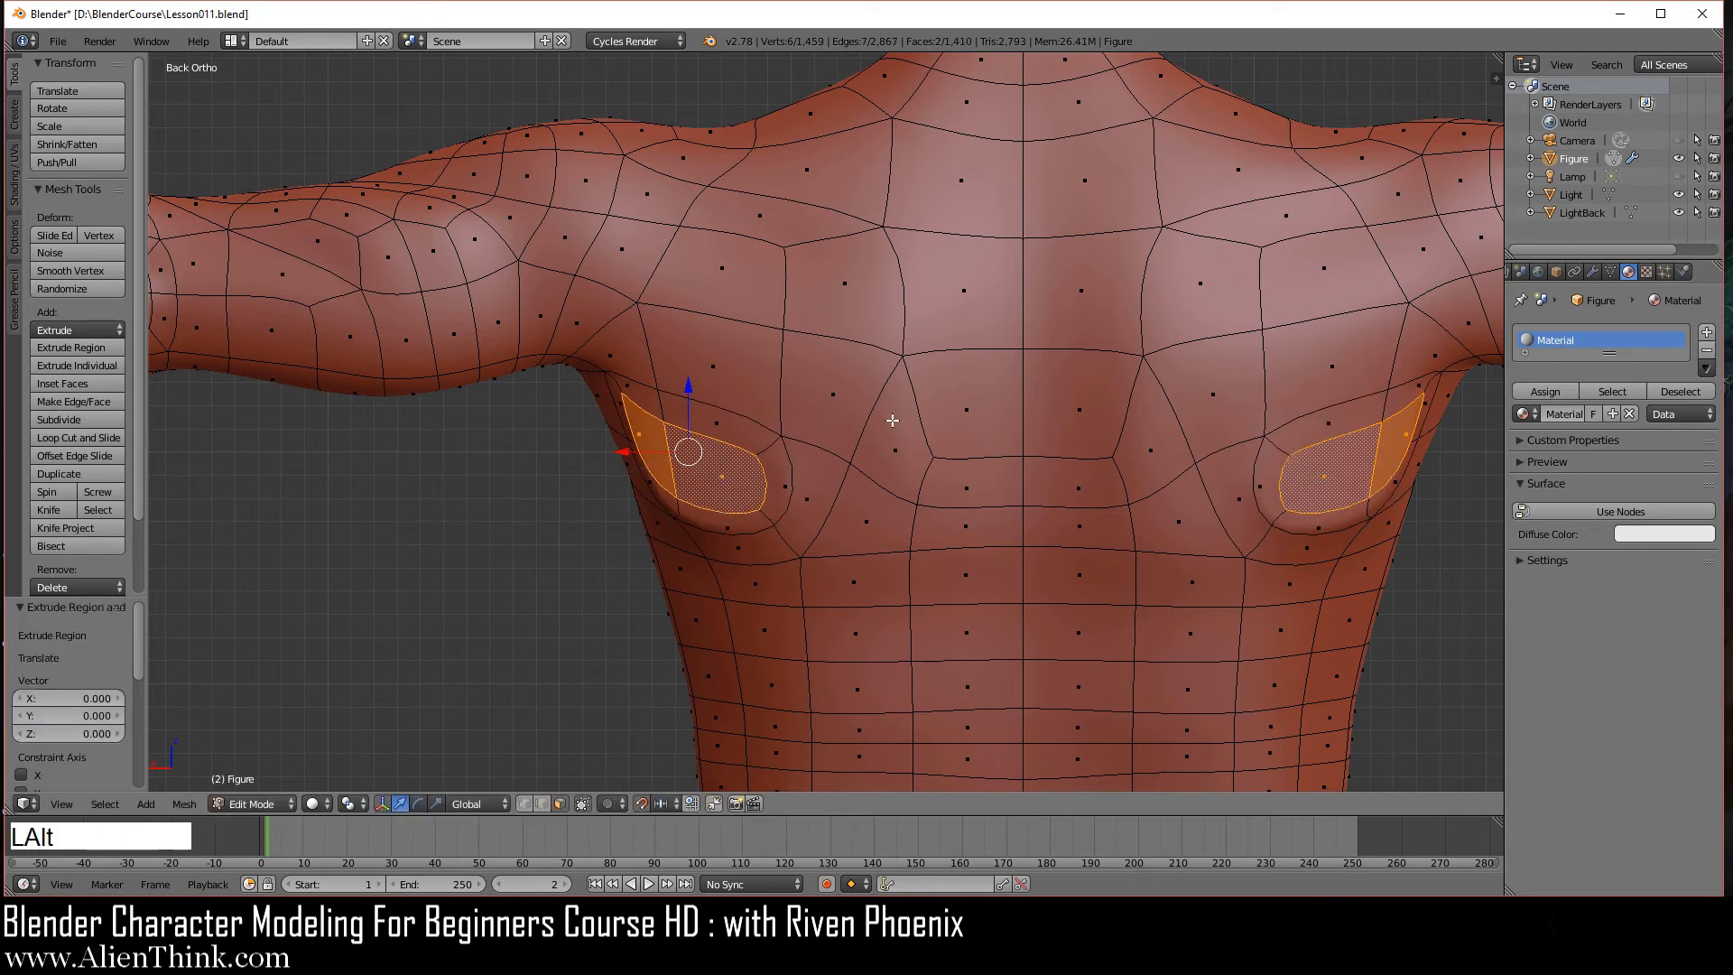
pyautogui.keyDown('alt'); pyautogui.rightClick(769, 445); pyautogui.keyUp('alt')
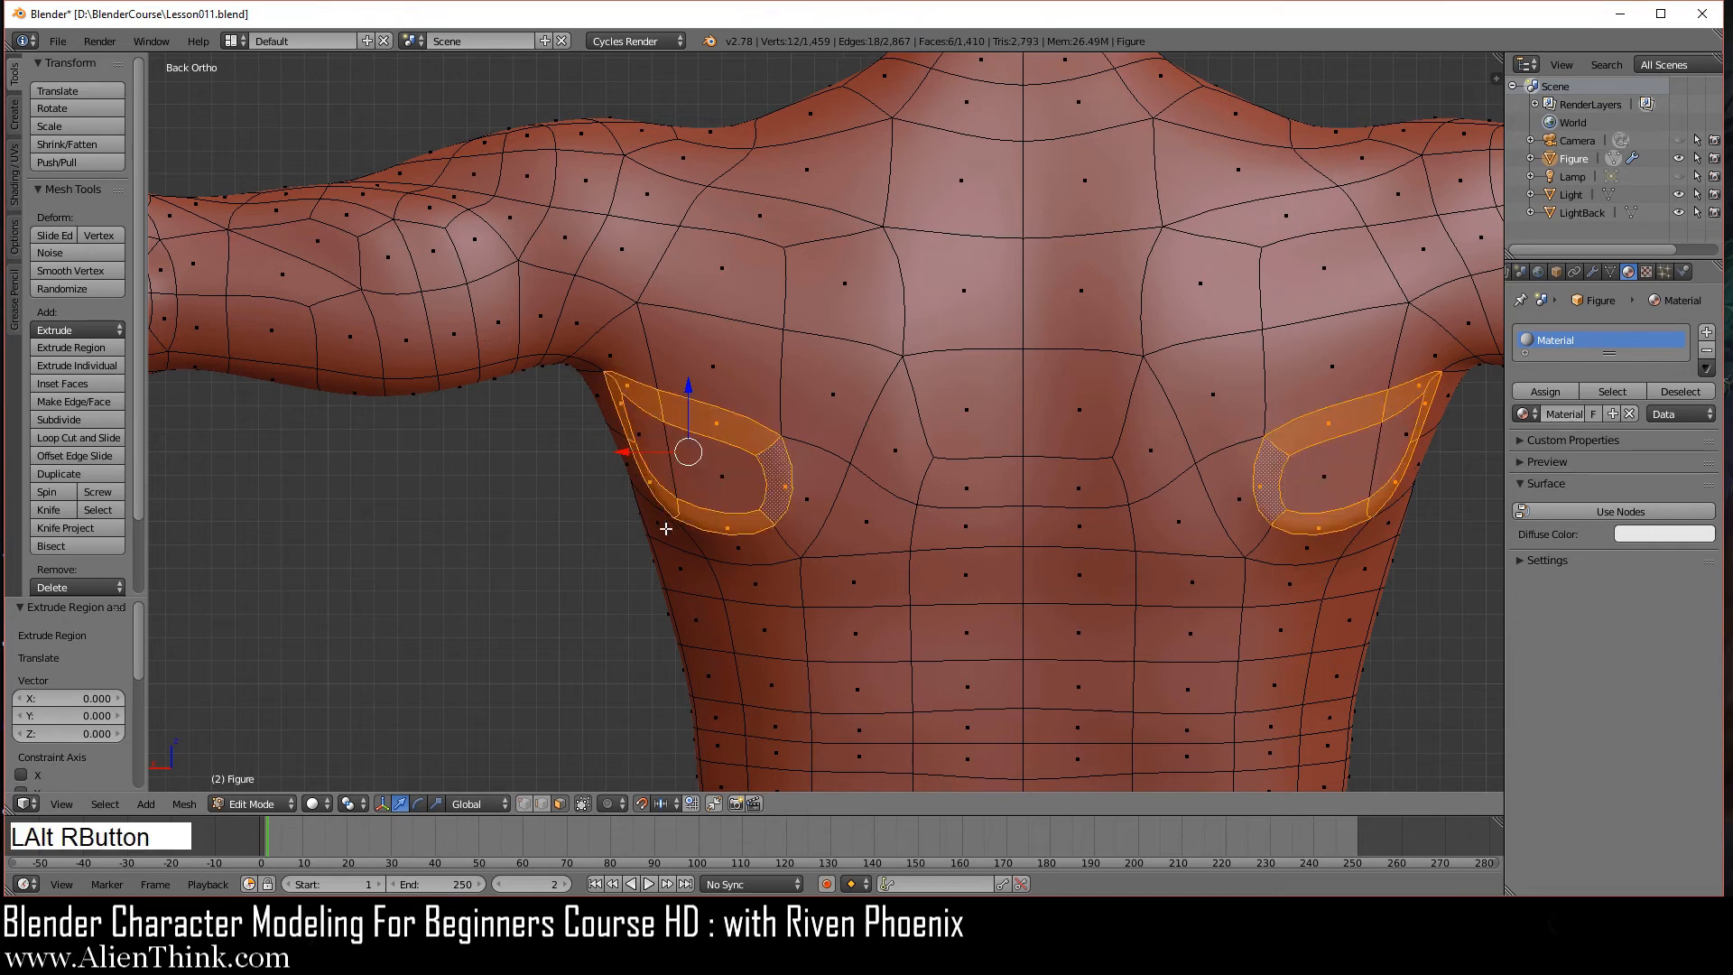
pyautogui.press('w')
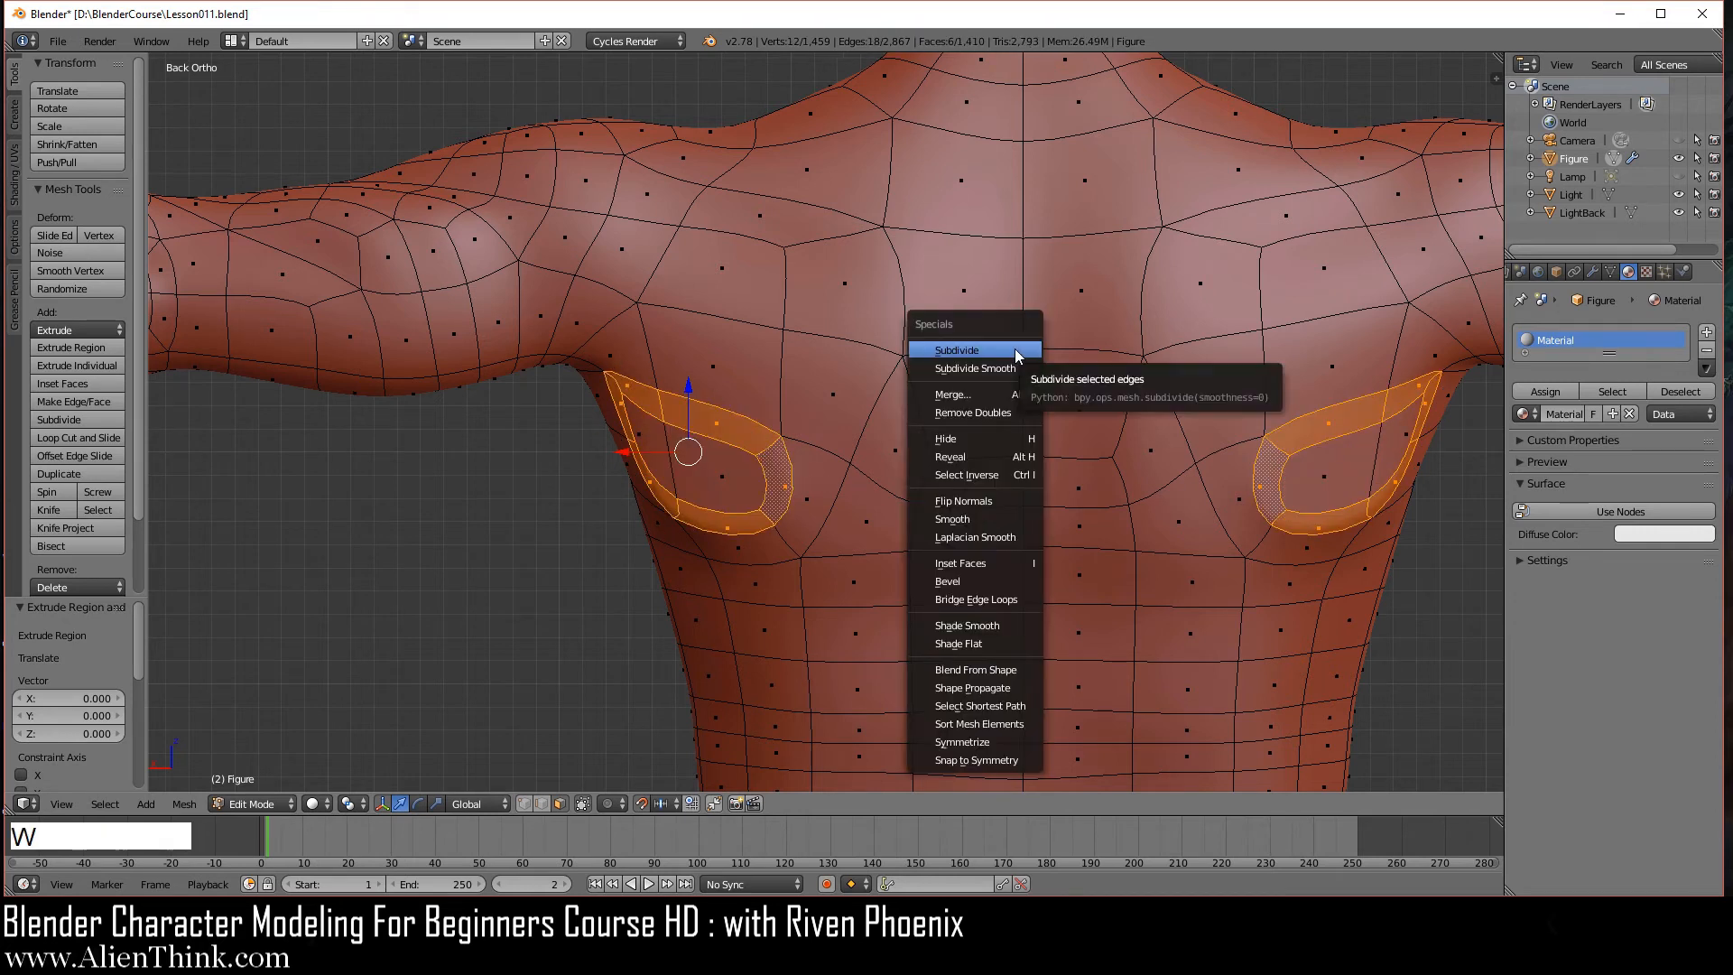
pyautogui.click(952, 517)
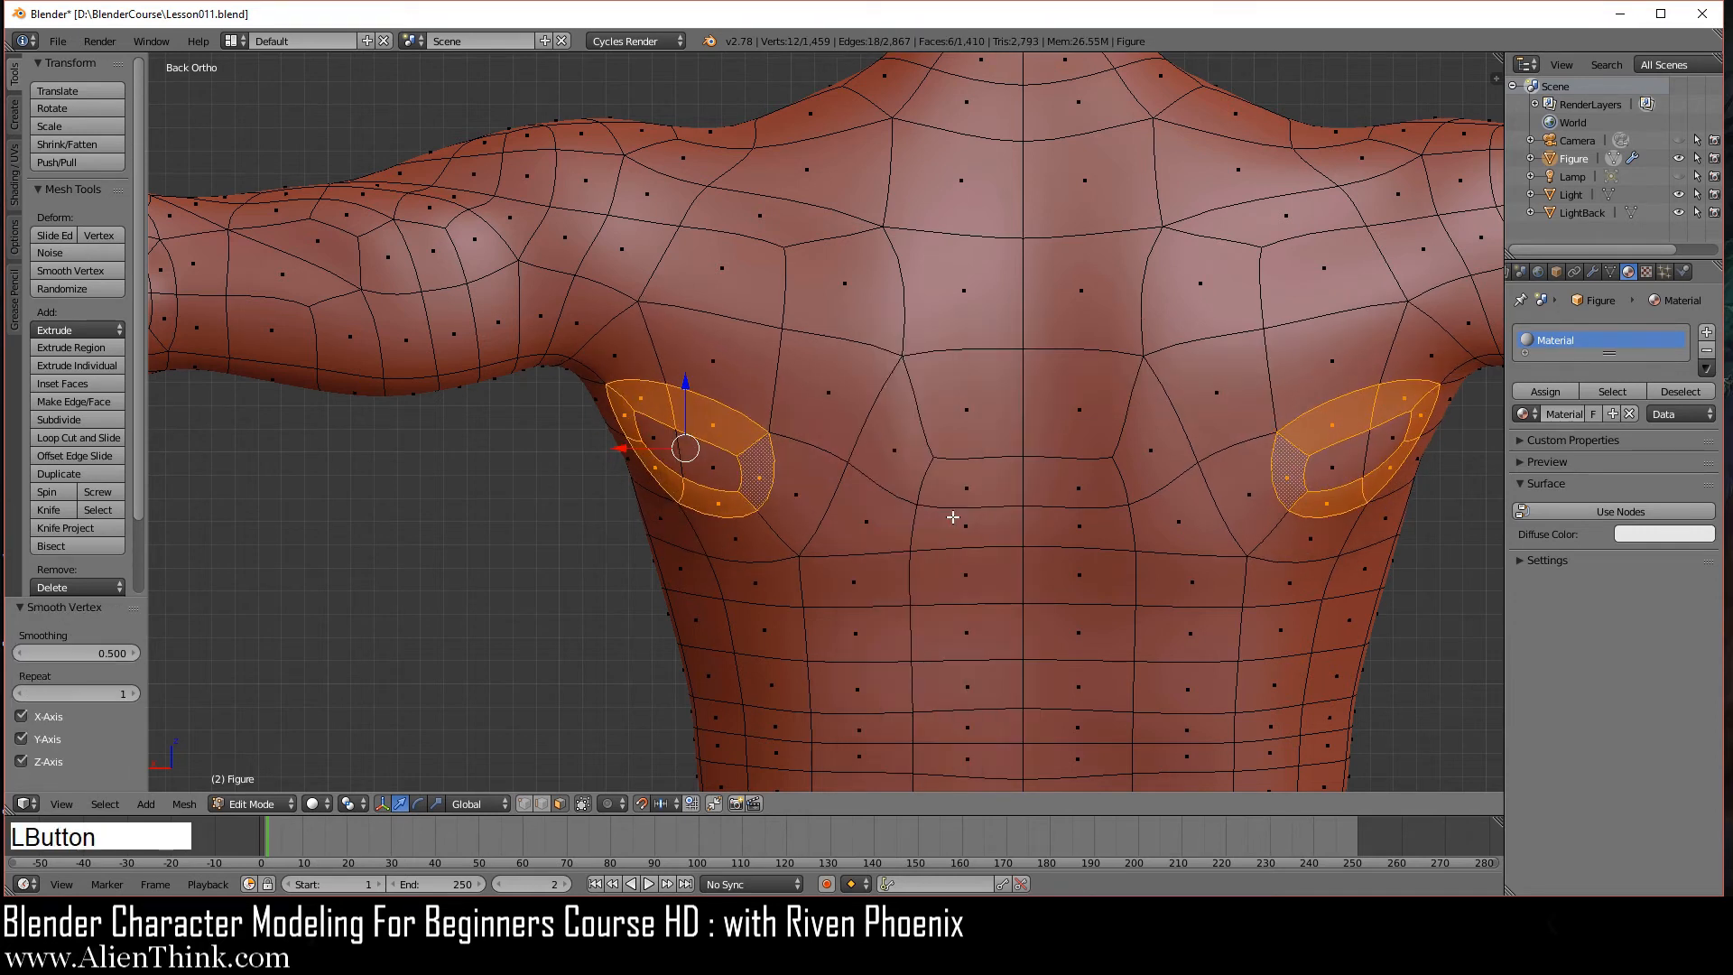
# - Rotate the patch's border edge nearest the spine, and the diagonal edge beside it towards the spine
pyautogui.click(541, 801)
pyautogui.rightClick(778, 475)
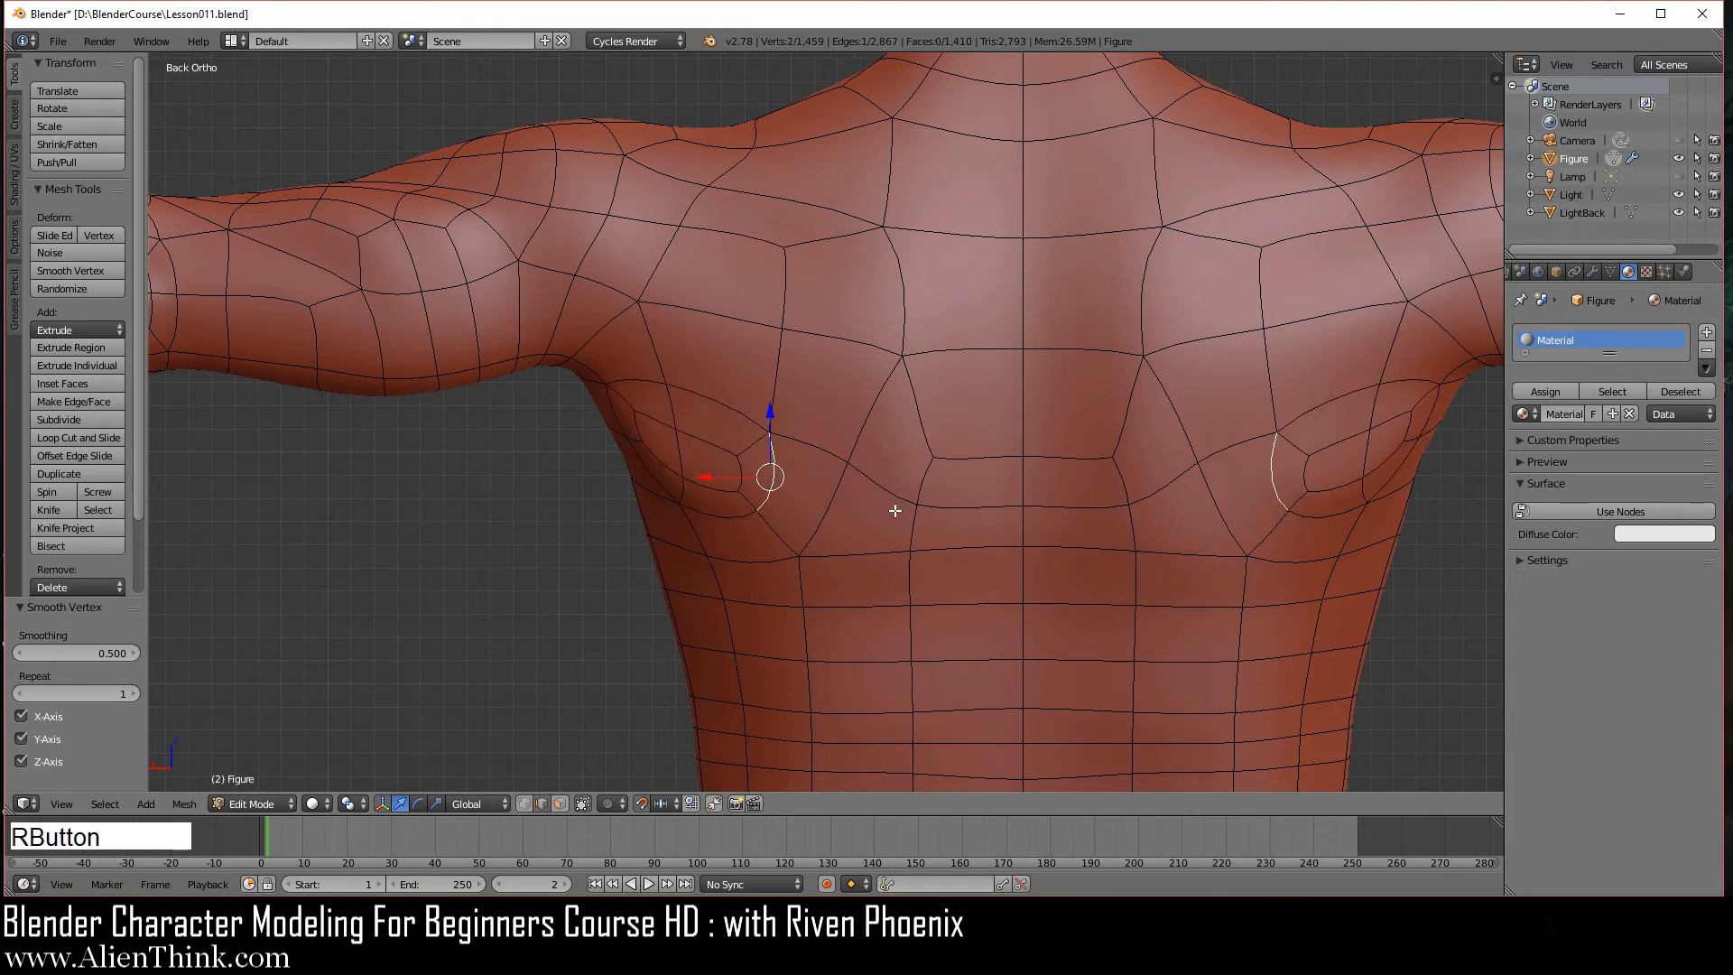
pyautogui.hotkey('ctrl', 'a')
pyautogui.rightClick(825, 508)
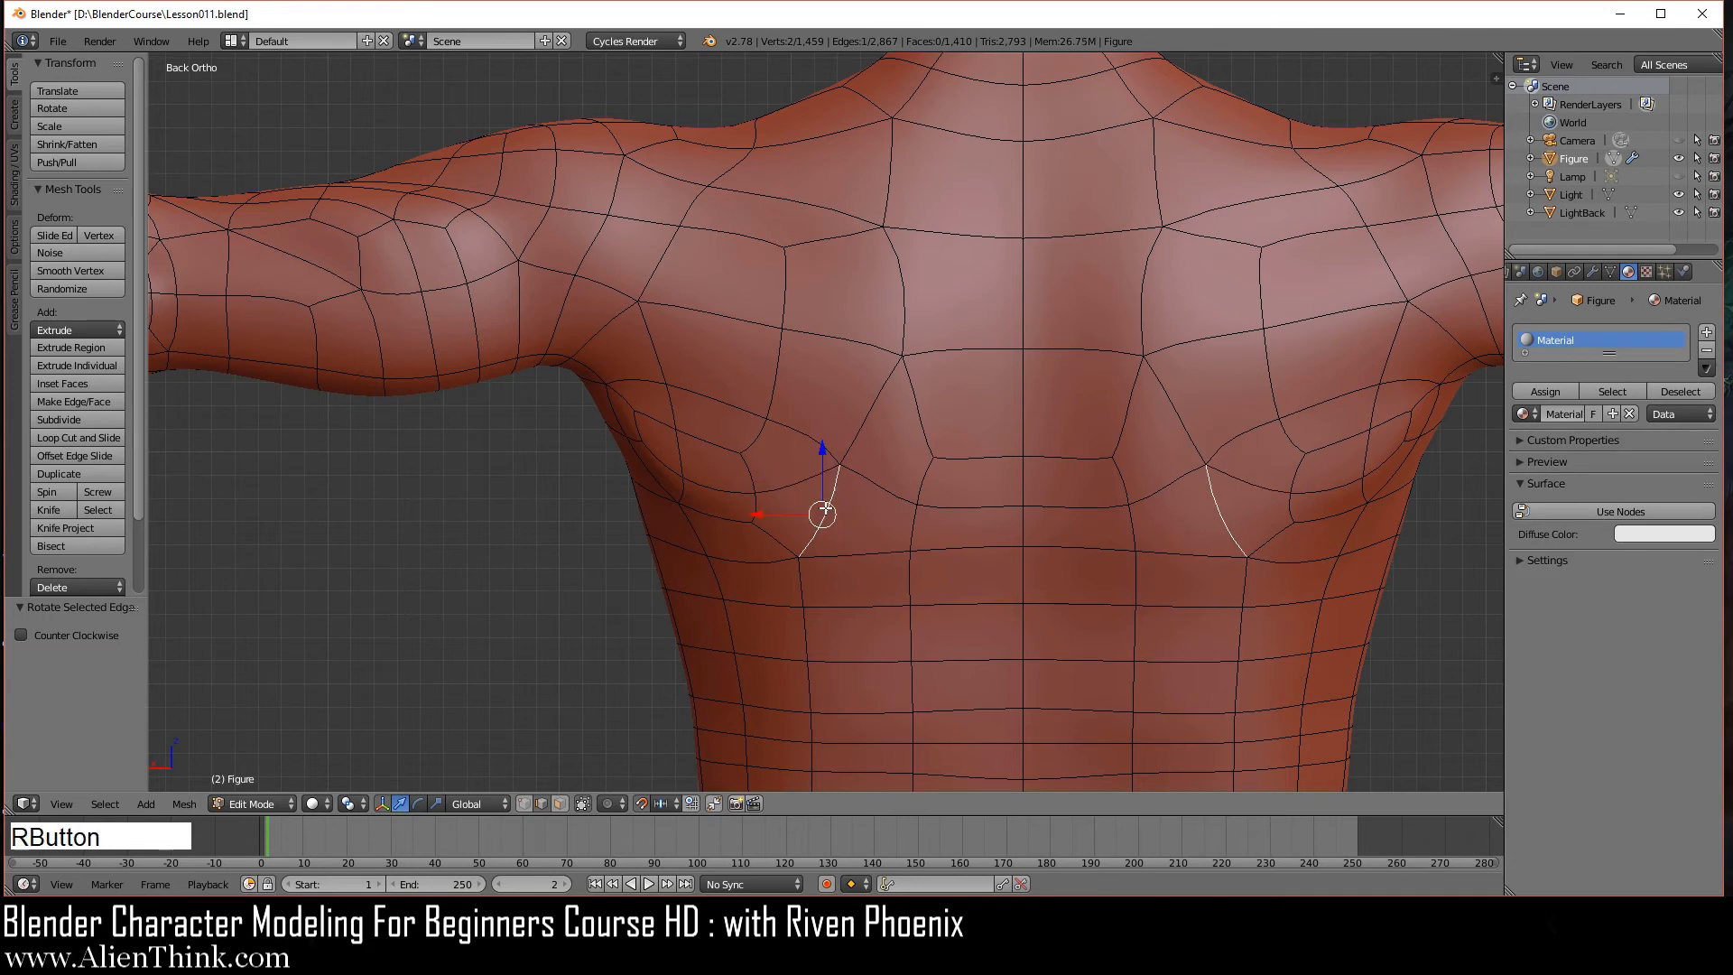
pyautogui.hotkey('ctrl', 'a')
# - Select the patch's upper border edge next to the armpit and rotate it twice so it runs almost vertically
pyautogui.rightClick(725, 406)
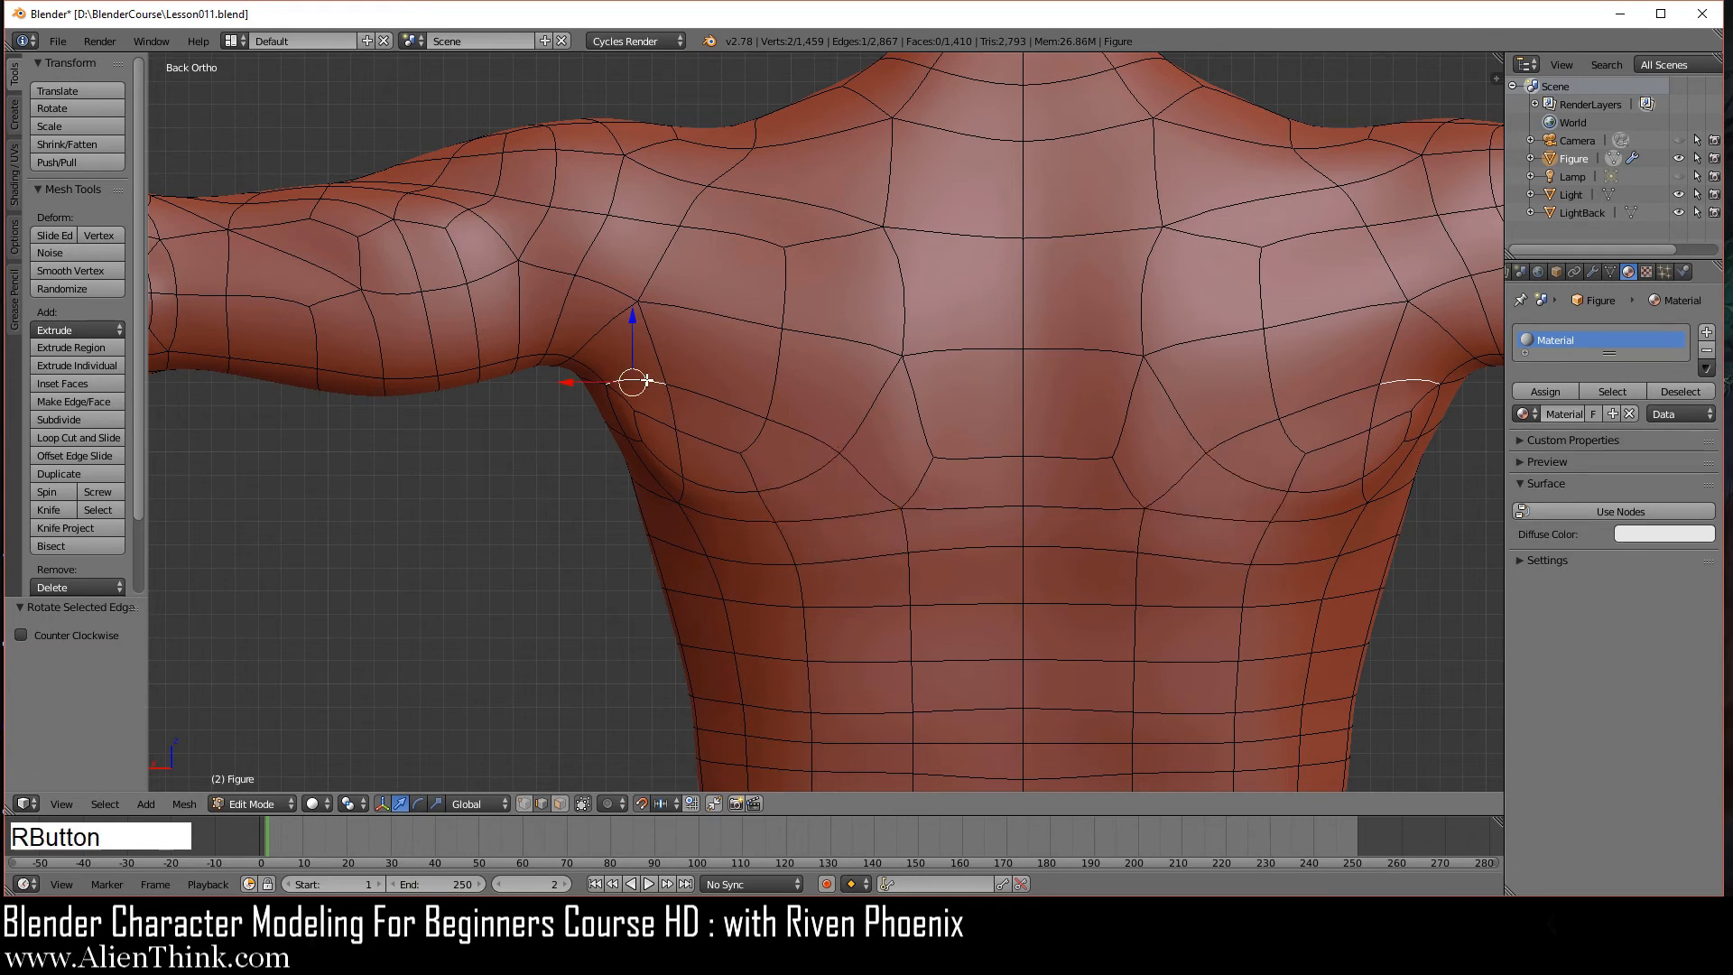
pyautogui.hotkey('ctrl', 'a')
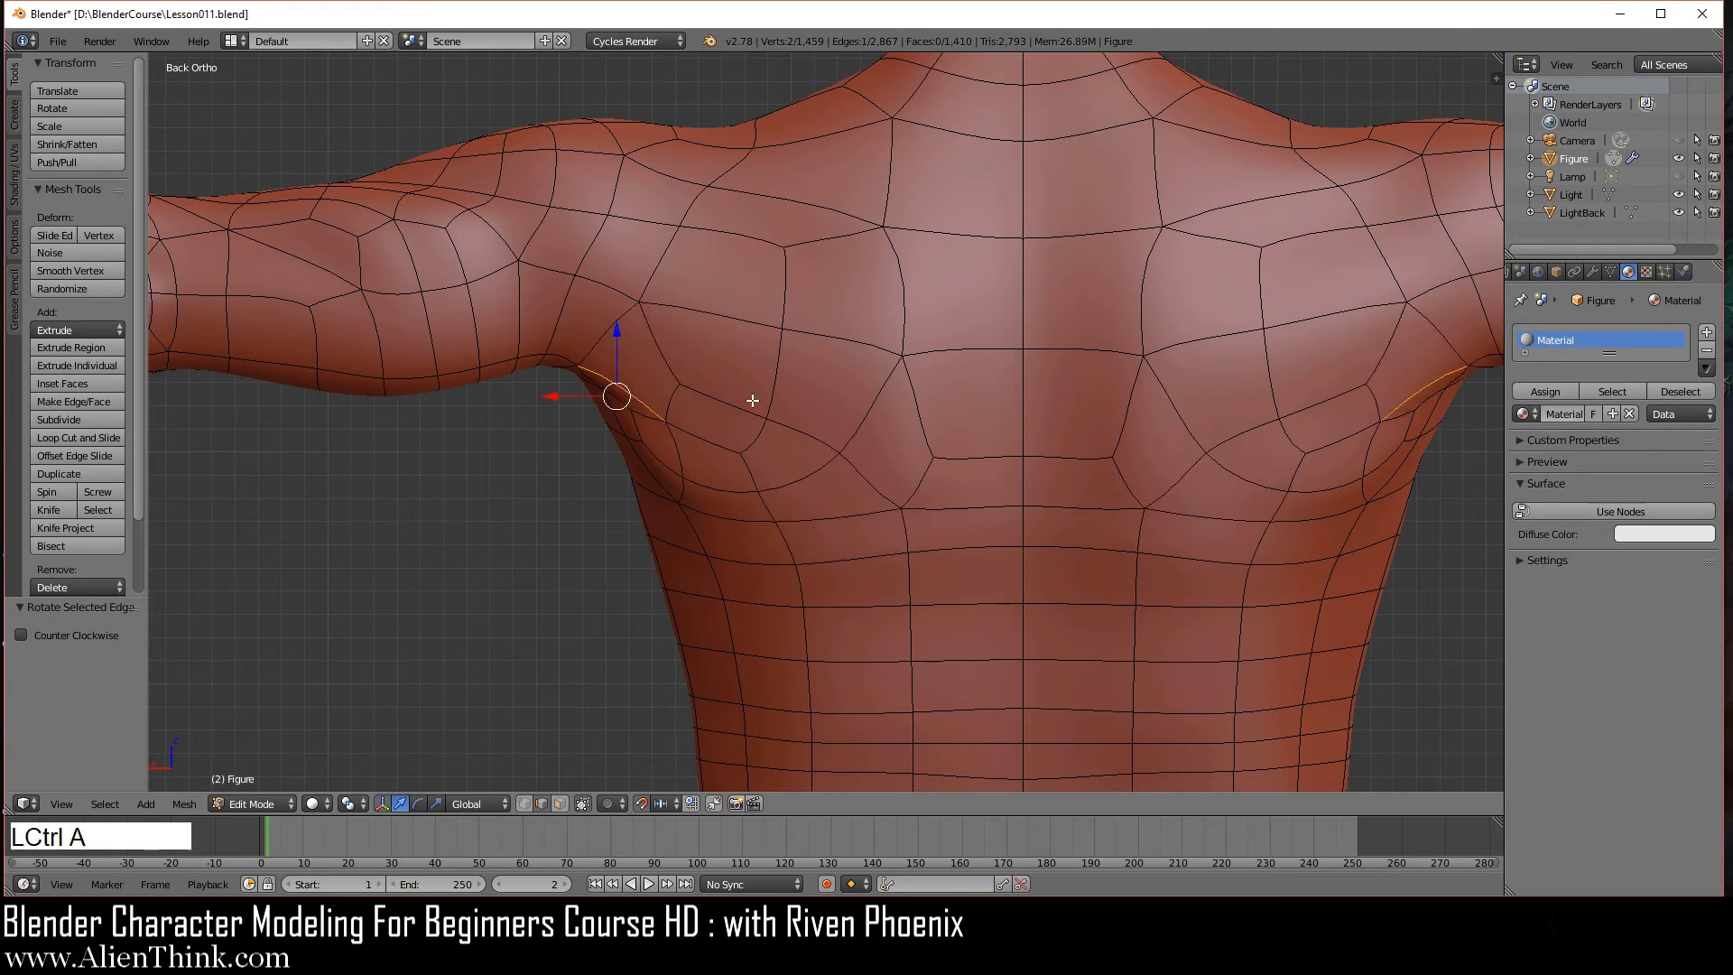
pyautogui.hotkey('ctrl', 'a')
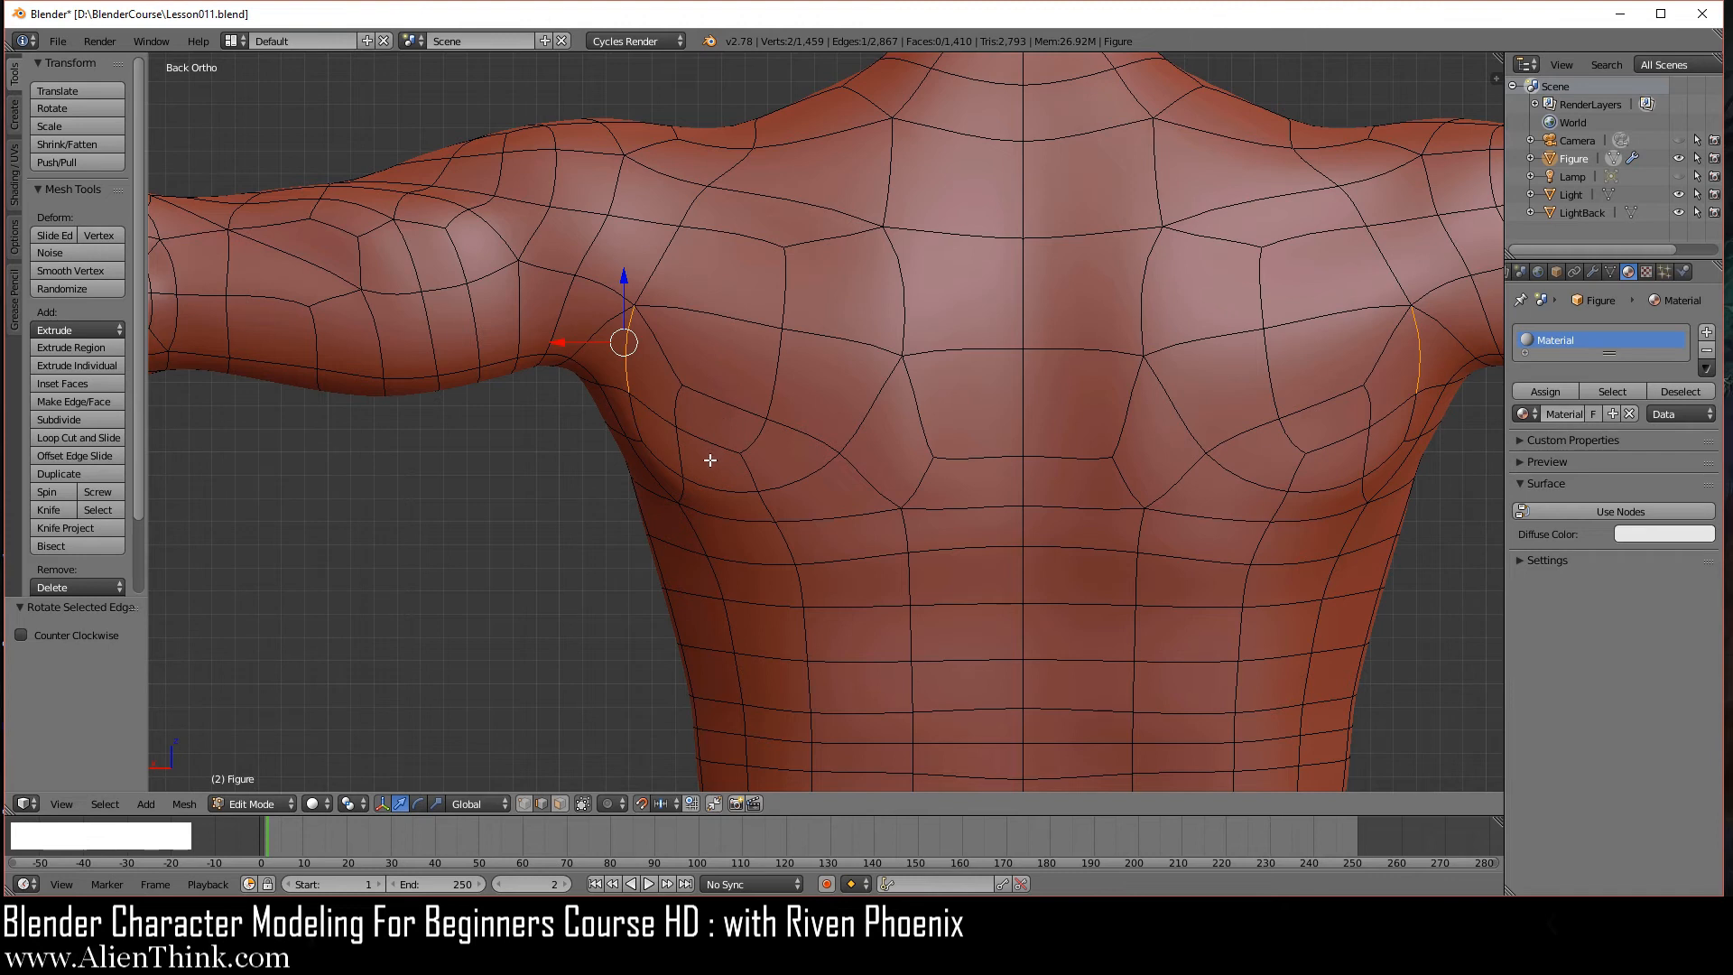
# - Select the edges around the patch's lower outer corner, below the armpit, and smooth their vertices once
pyautogui.rightClick(681, 461)
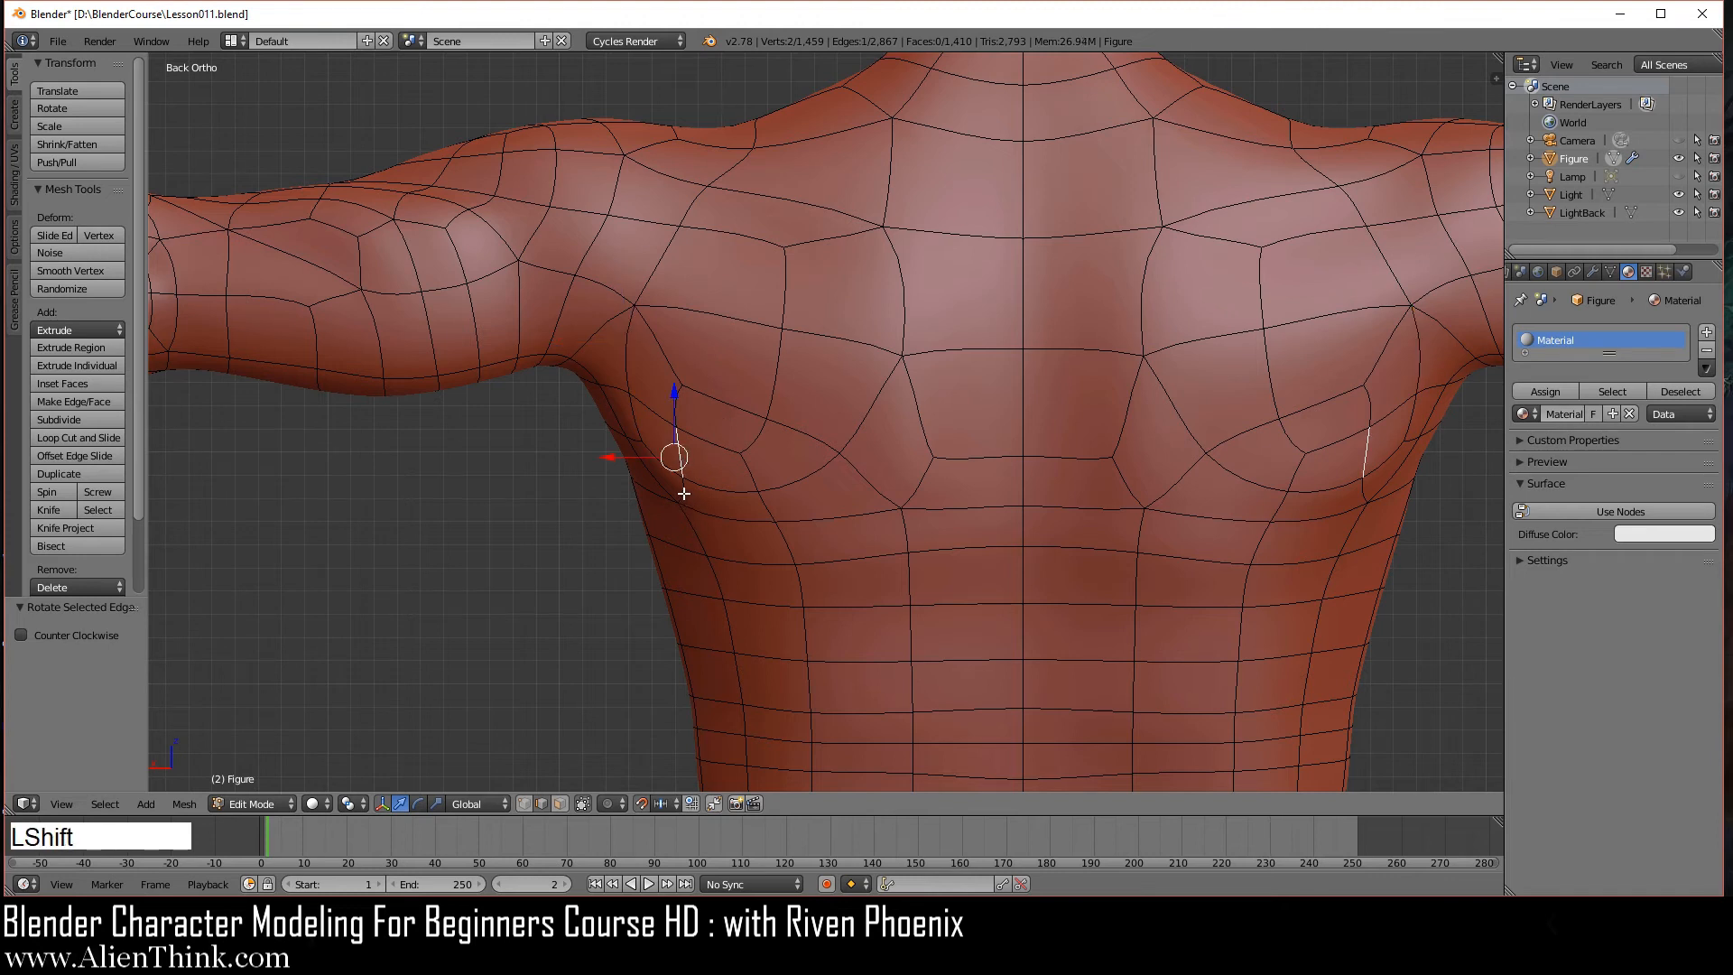
pyautogui.keyDown('shift'); pyautogui.rightClick(696, 484); pyautogui.keyUp('shift')
pyautogui.keyDown('shift'); pyautogui.rightClick(674, 466); pyautogui.keyUp('shift')
pyautogui.press('w')
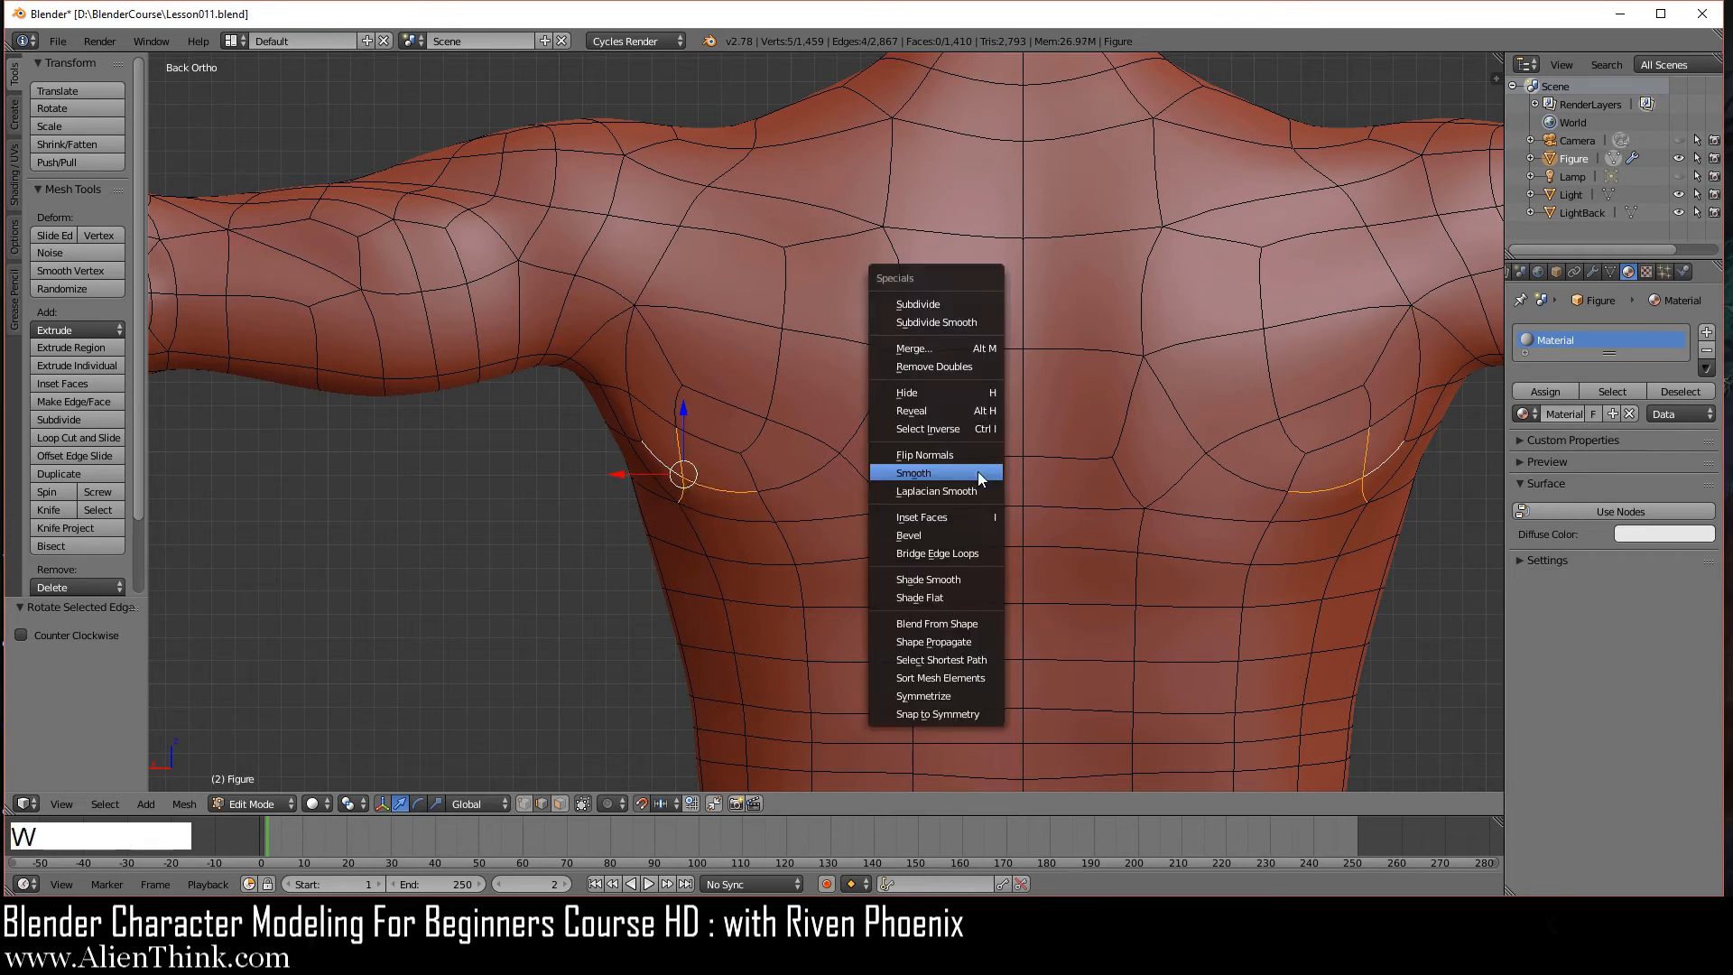
pyautogui.click(978, 471)
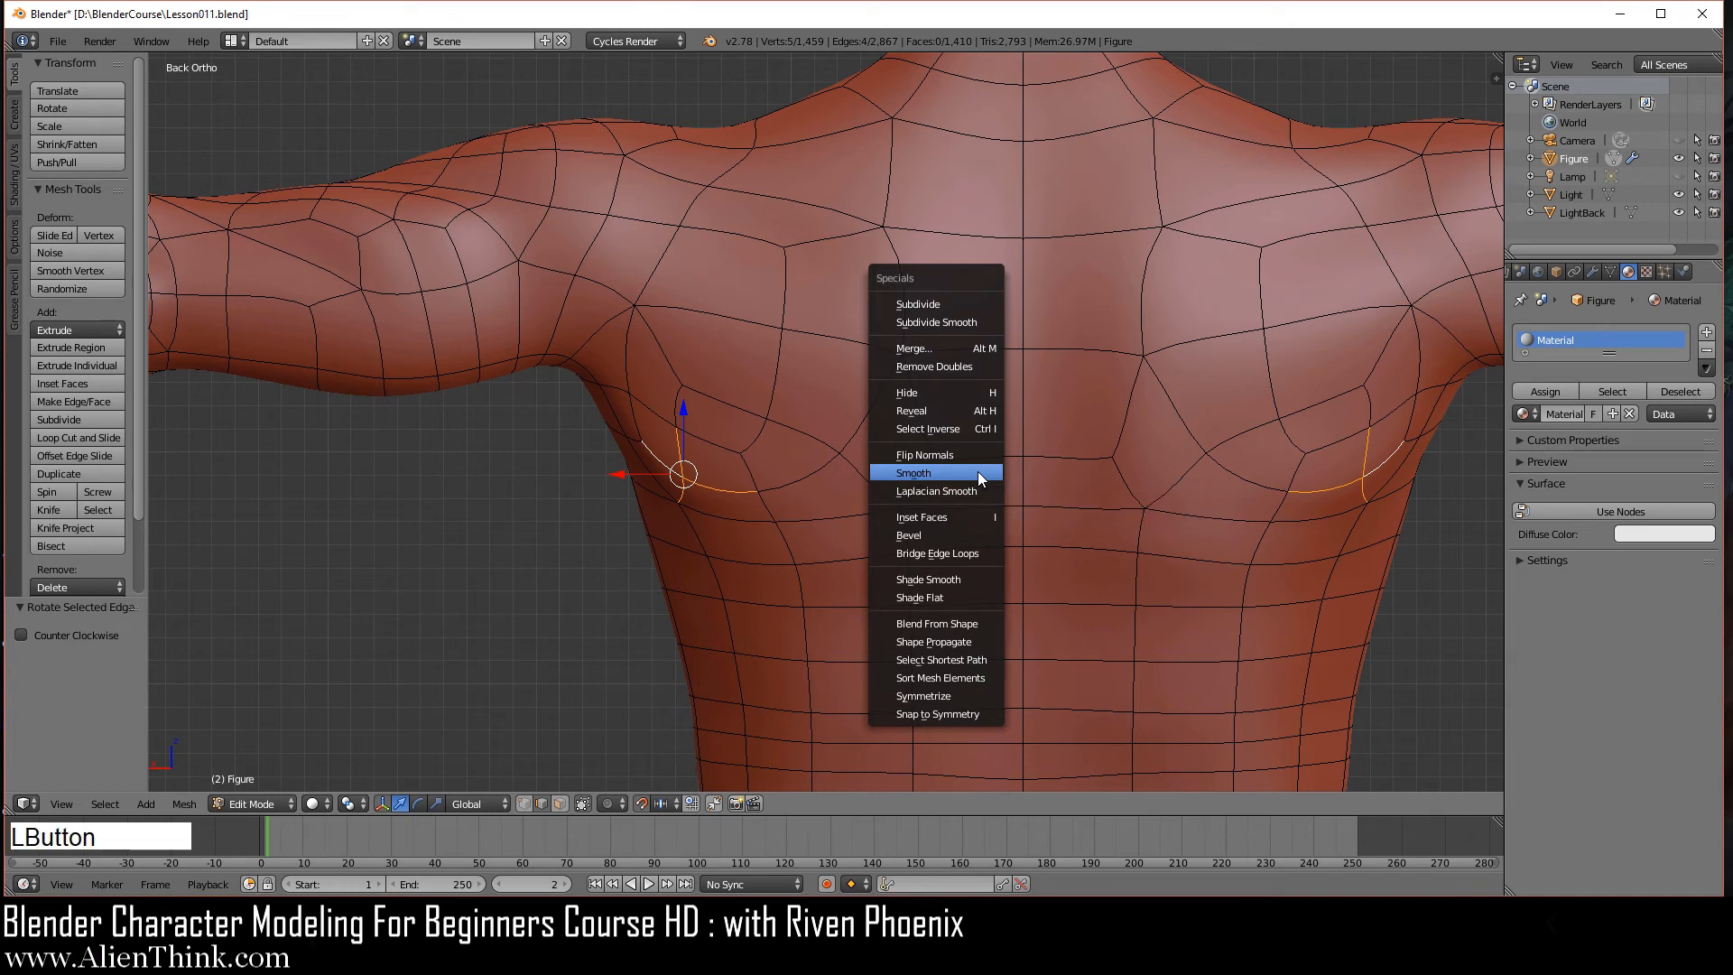
# - Raise the patch's upper edge by 0.2 along Z, shift the edge below it towards the armpit, and check the back in Object Mode
pyautogui.rightClick(714, 401)
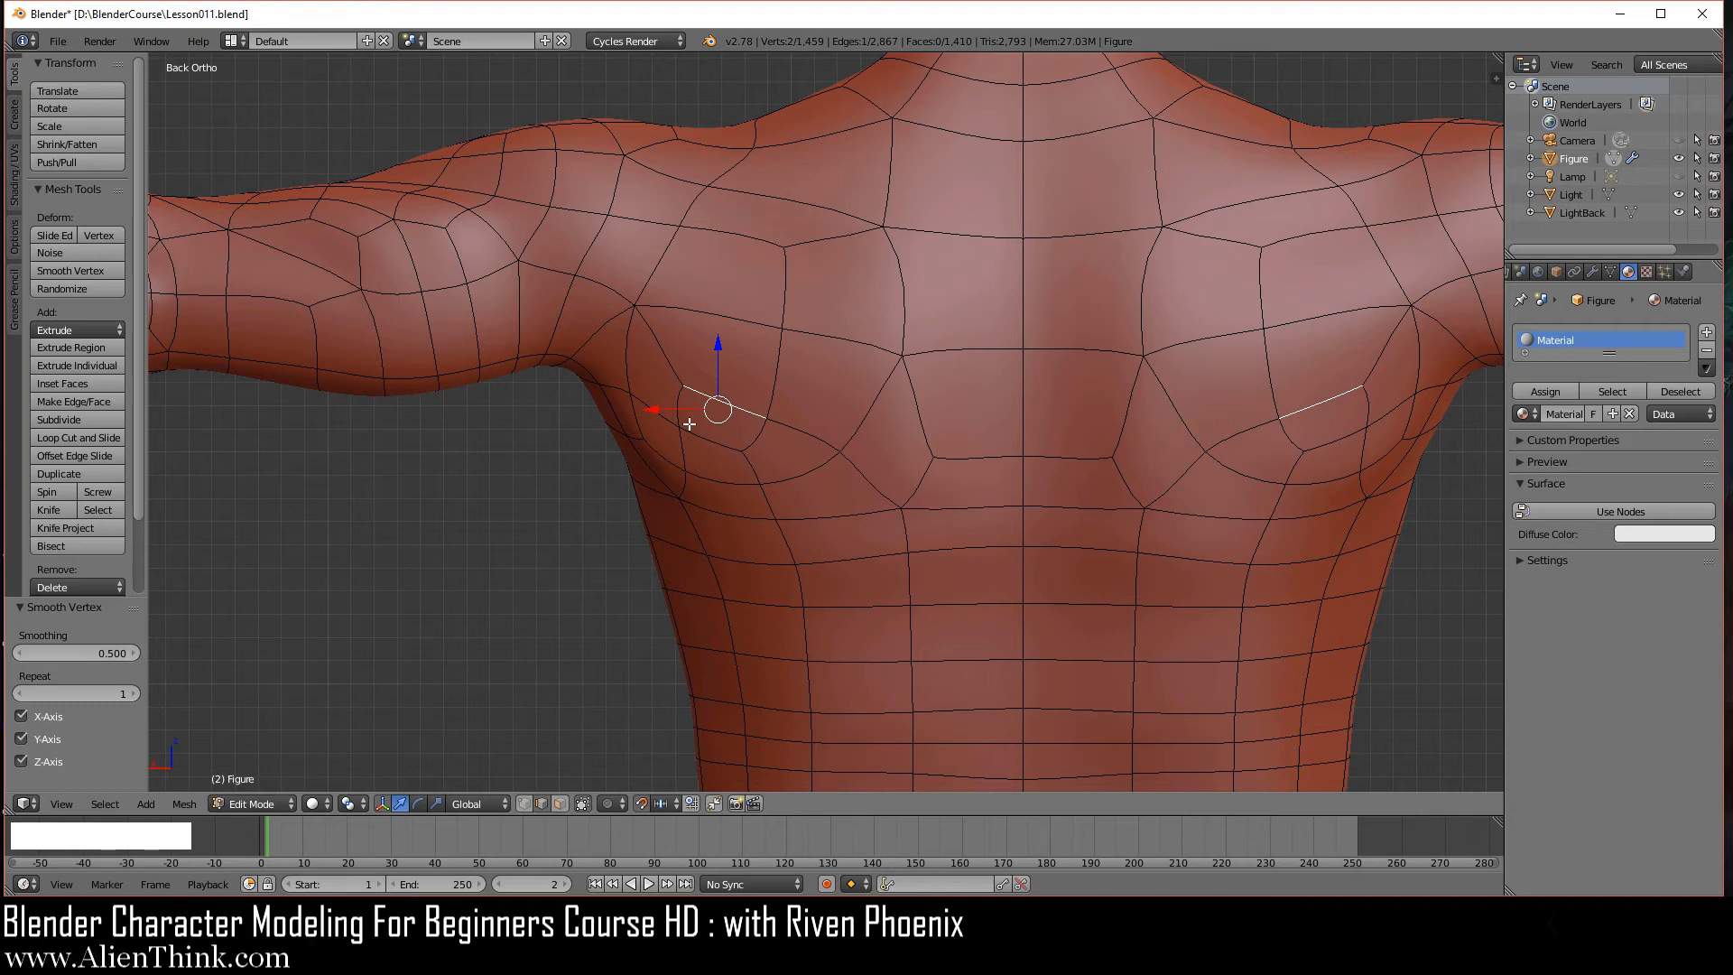
pyautogui.click(718, 343)
pyautogui.moveTo(718, 344); pyautogui.dragTo(718, 299)
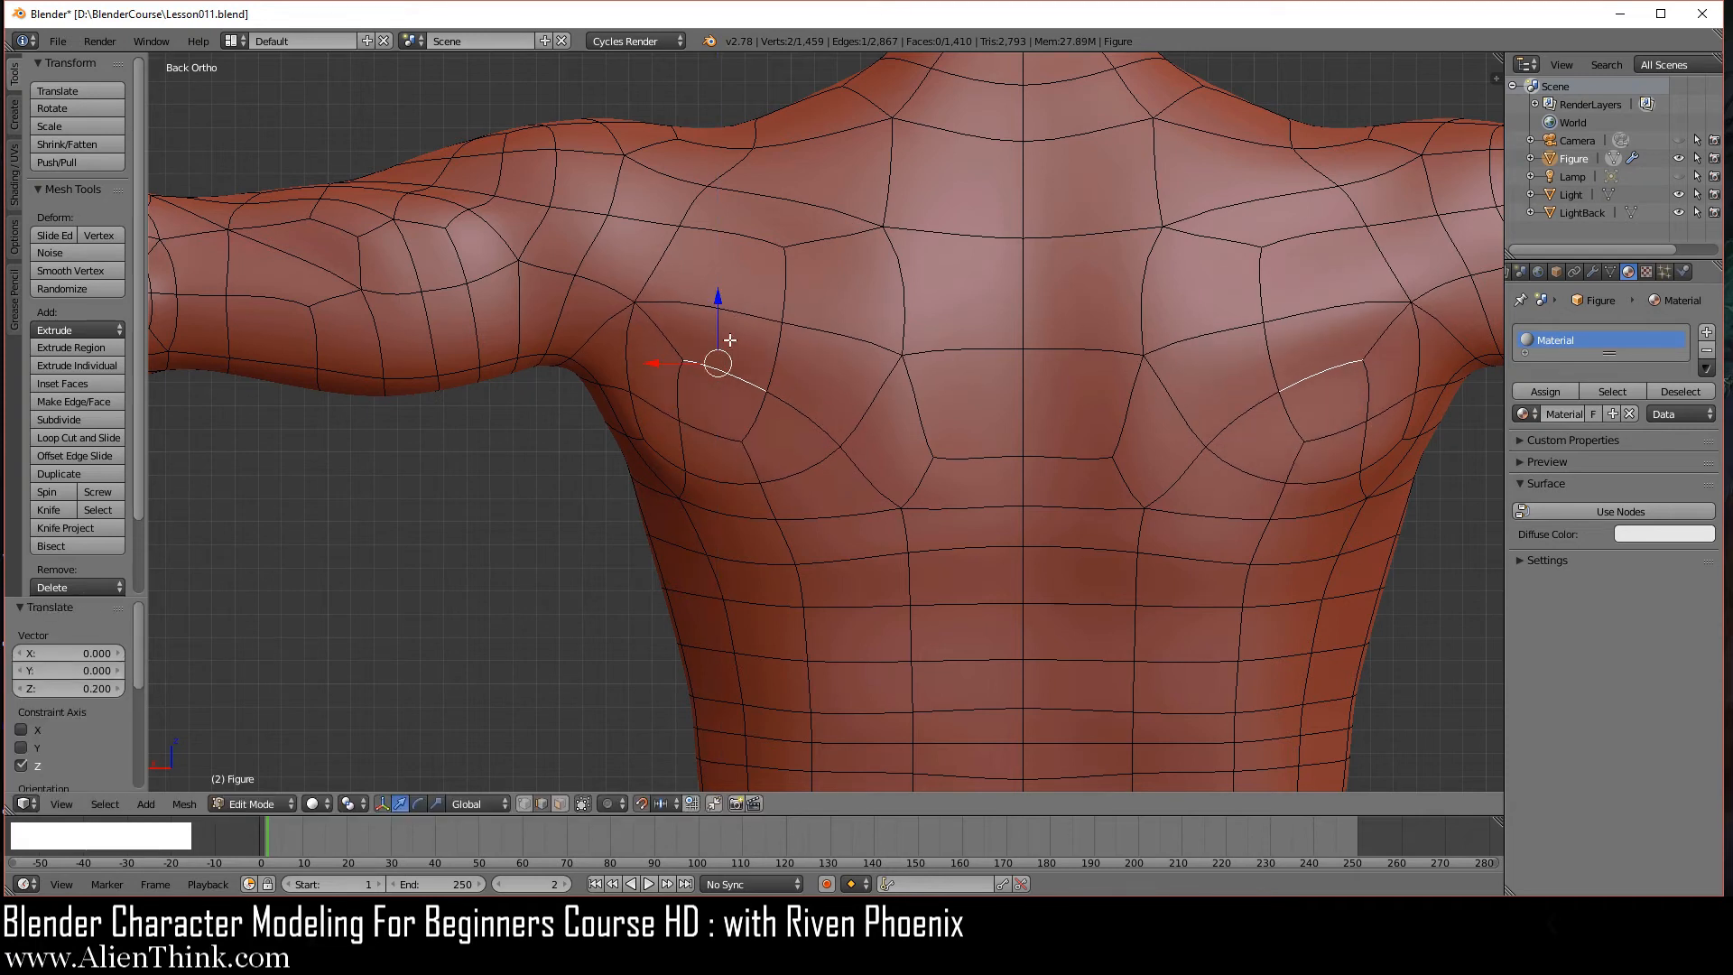
pyautogui.rightClick(708, 431)
pyautogui.moveTo(712, 387); pyautogui.dragTo(636, 418)
pyautogui.press('Tab')
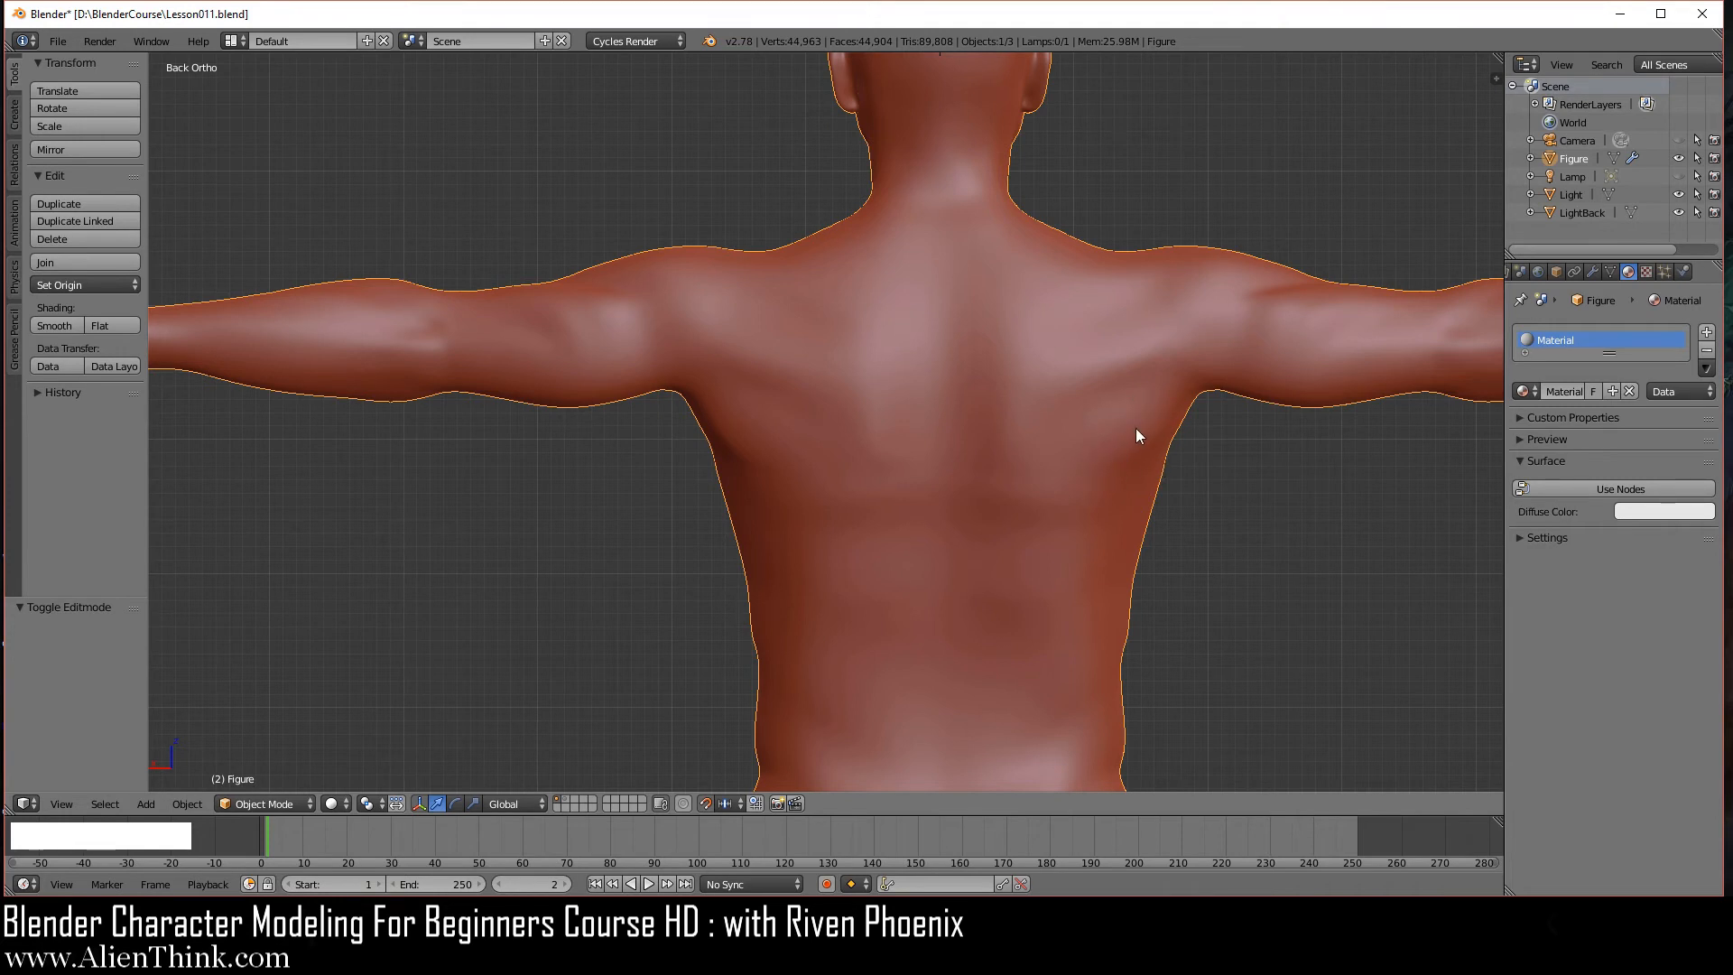
pyautogui.scroll(4, 809, 473)
pyautogui.press('Tab')
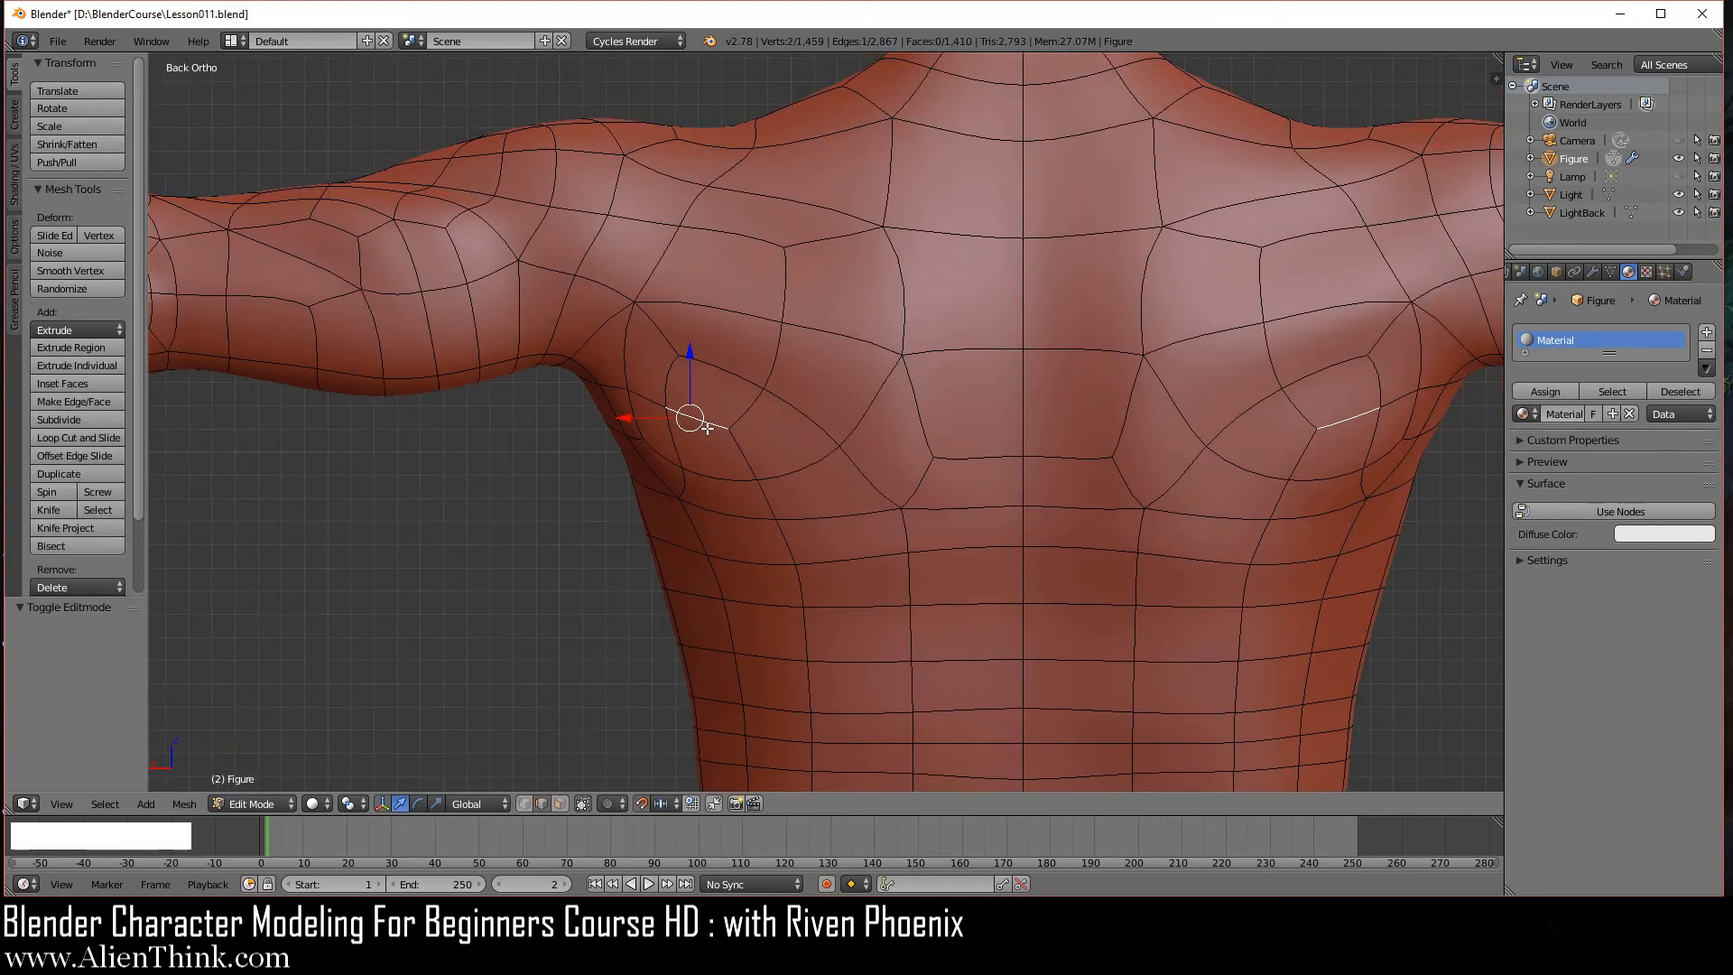
# - Rotate the diagonal edge above the armpit once, and the curved edge beside it twice so it slants down to the patch
pyautogui.keyDown('shift'); pyautogui.moveTo(707, 428); pyautogui.dragTo(819, 417, button='middle'); pyautogui.keyUp('shift')
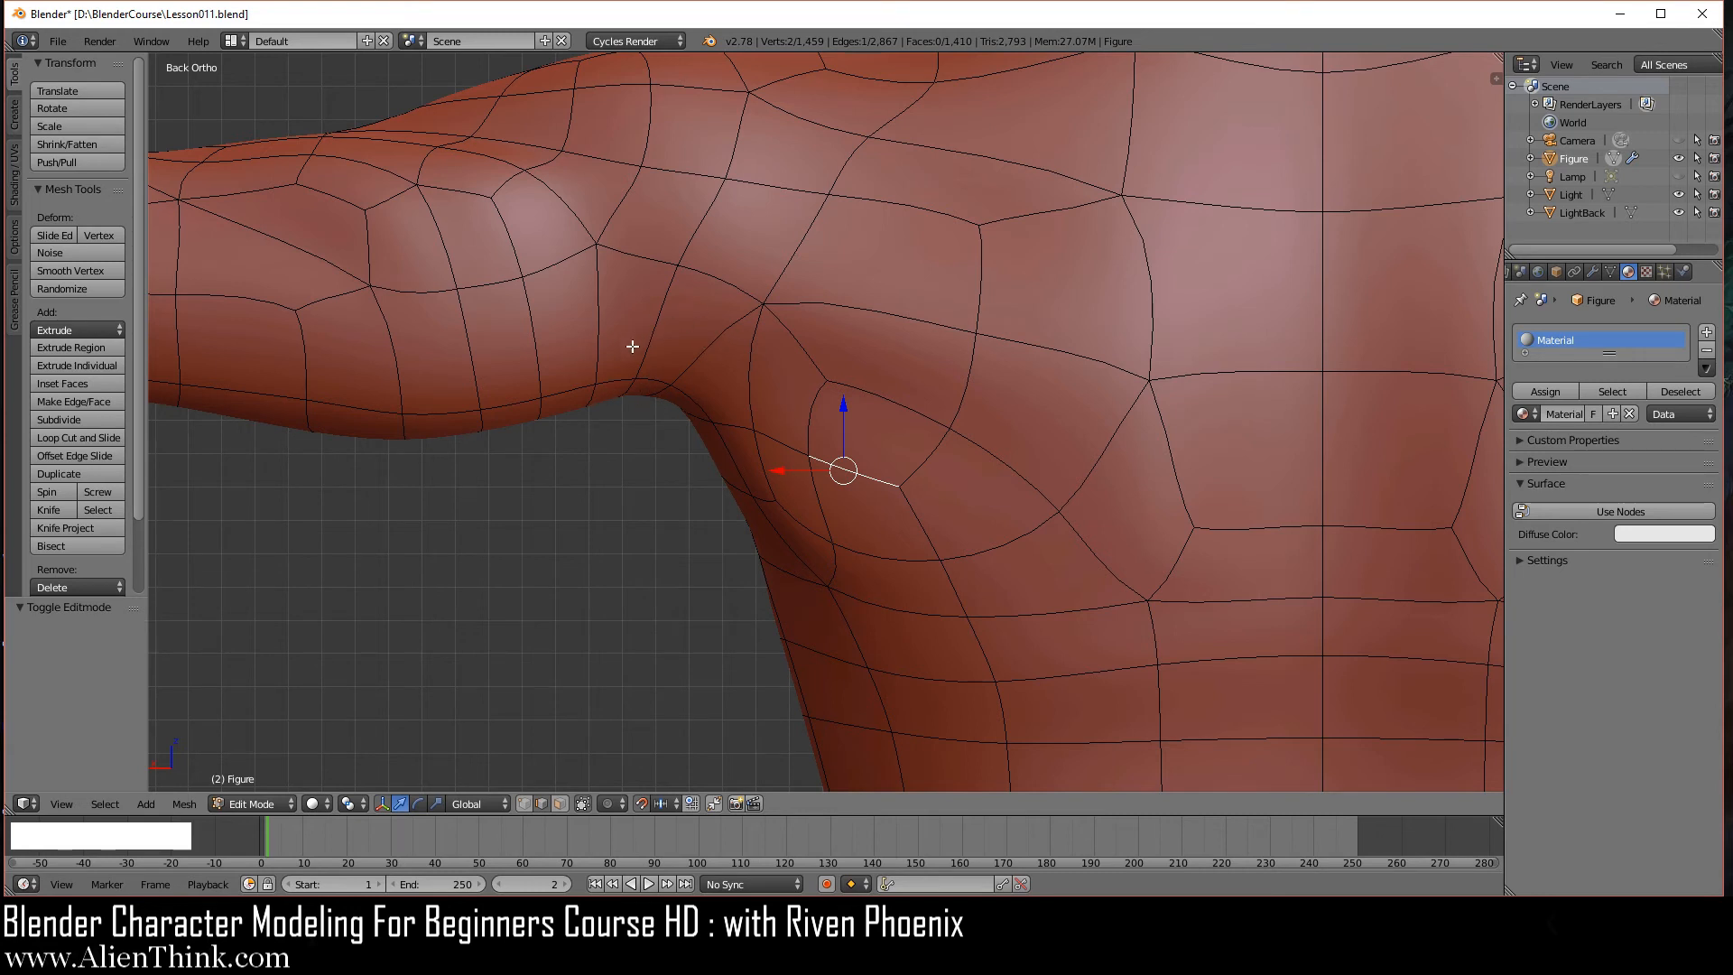
pyautogui.rightClick(715, 351)
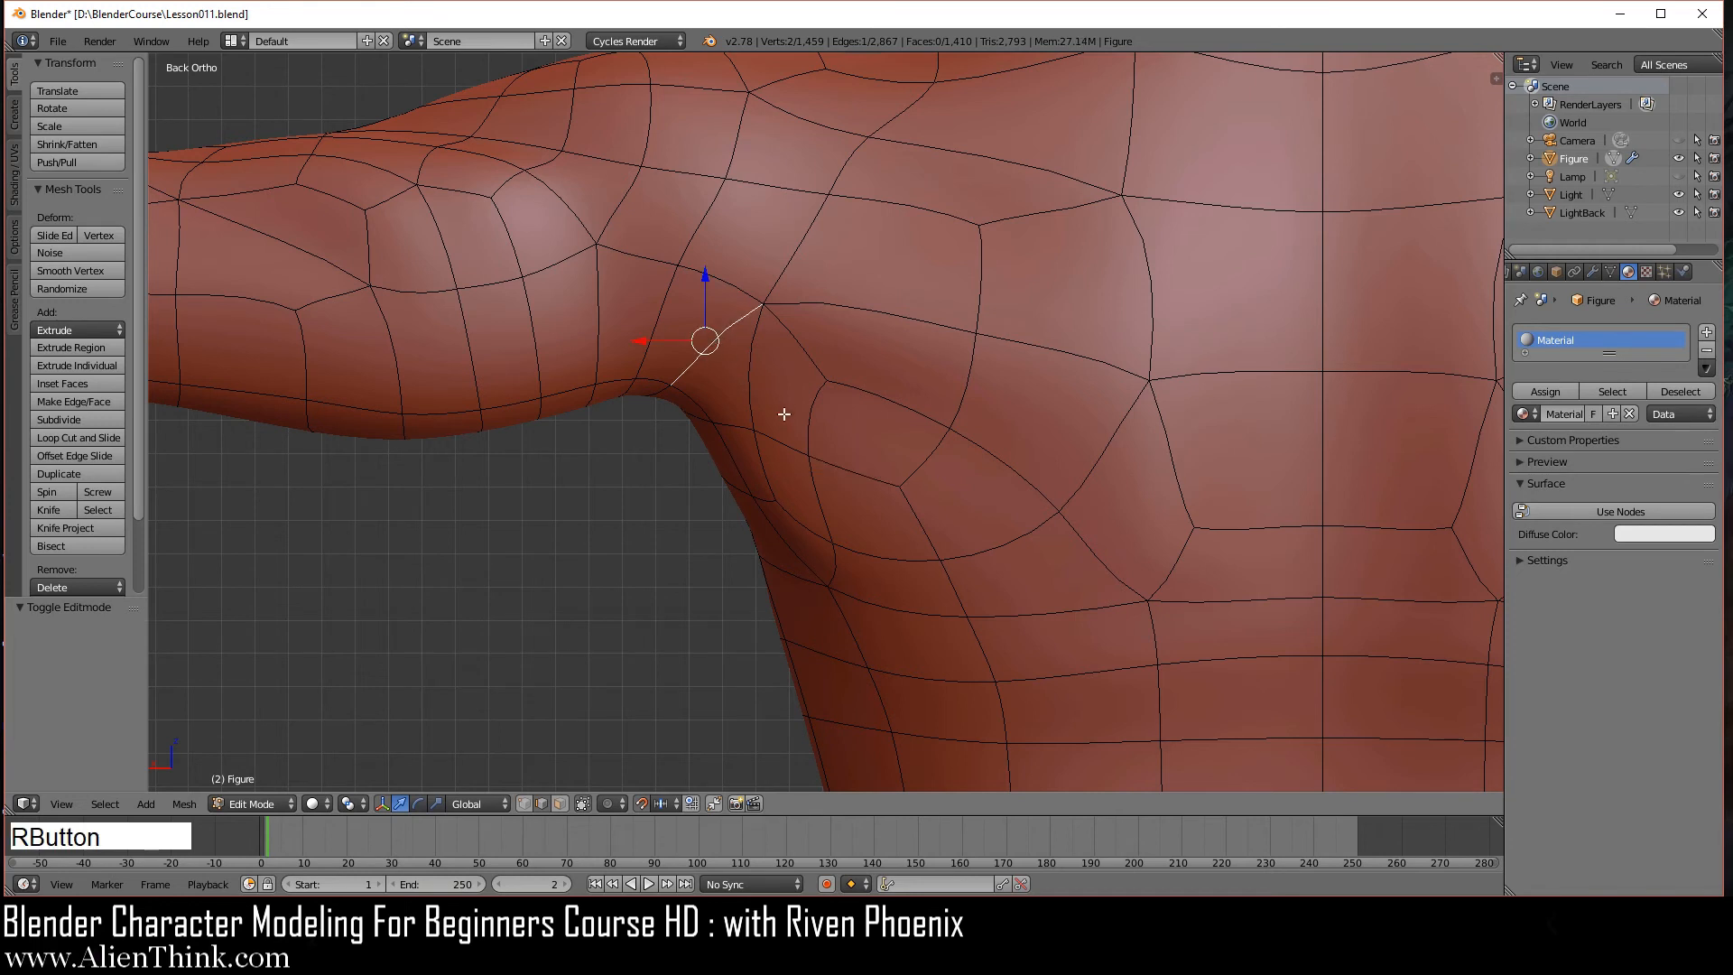
pyautogui.hotkey('ctrl', 'a')
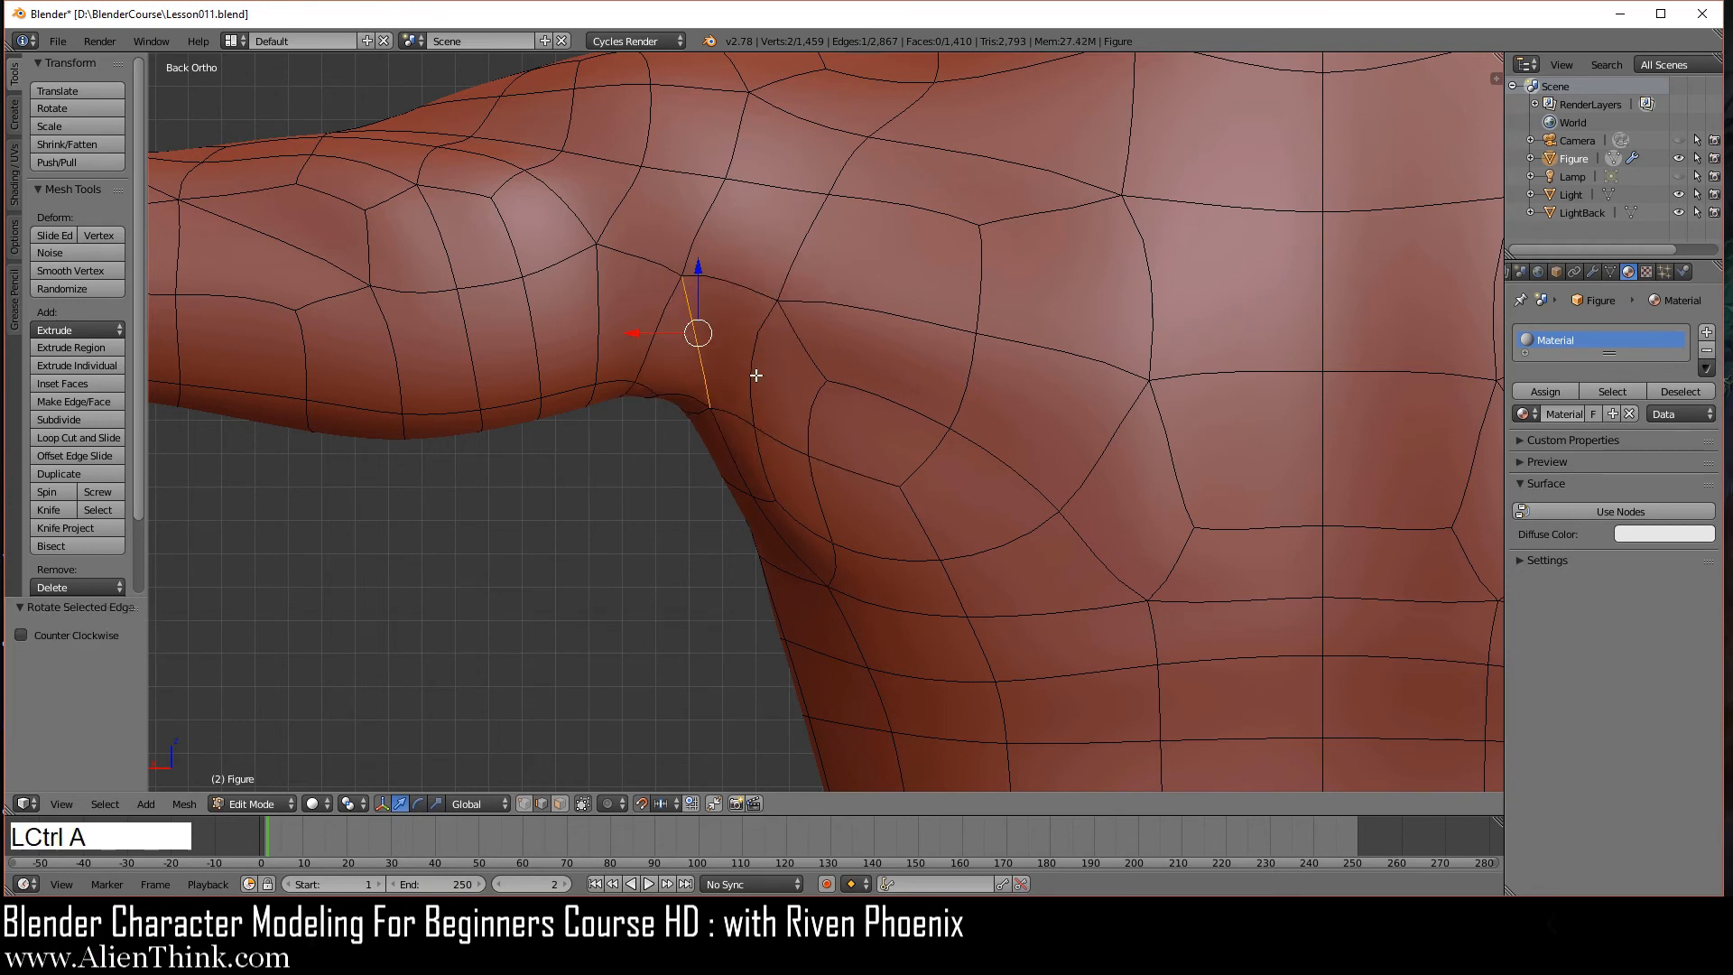
pyautogui.rightClick(753, 368)
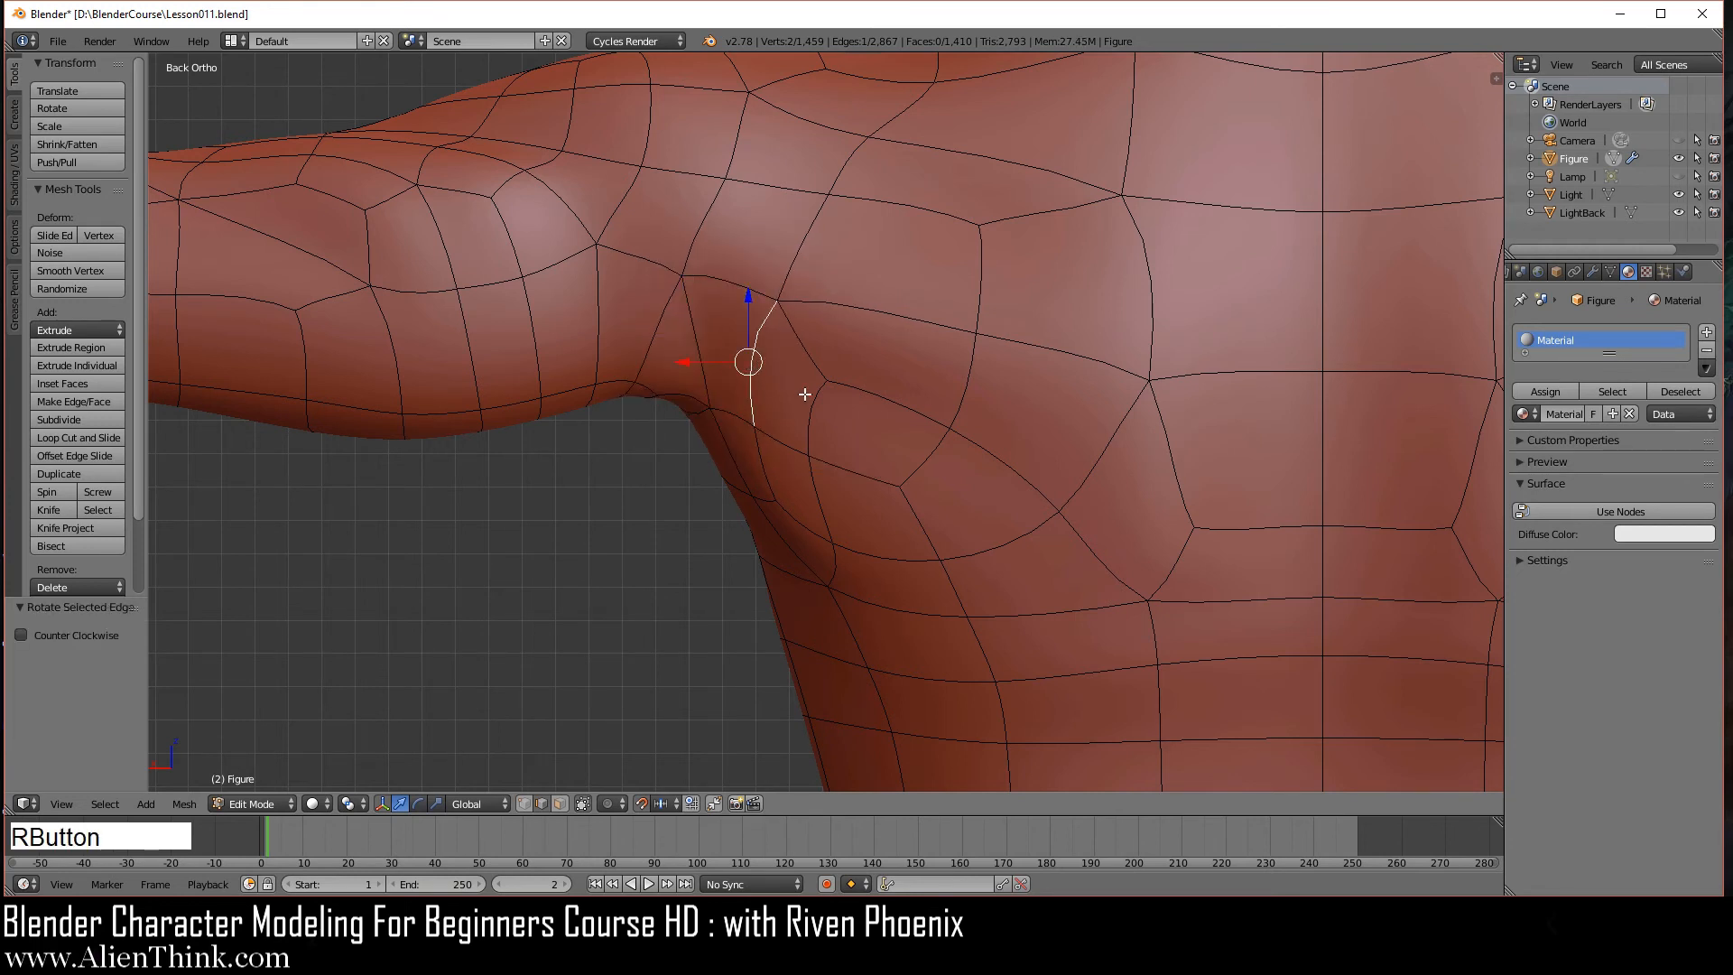
pyautogui.hotkey('ctrl', 'a')
pyautogui.hotkey('ctrl', 'a')
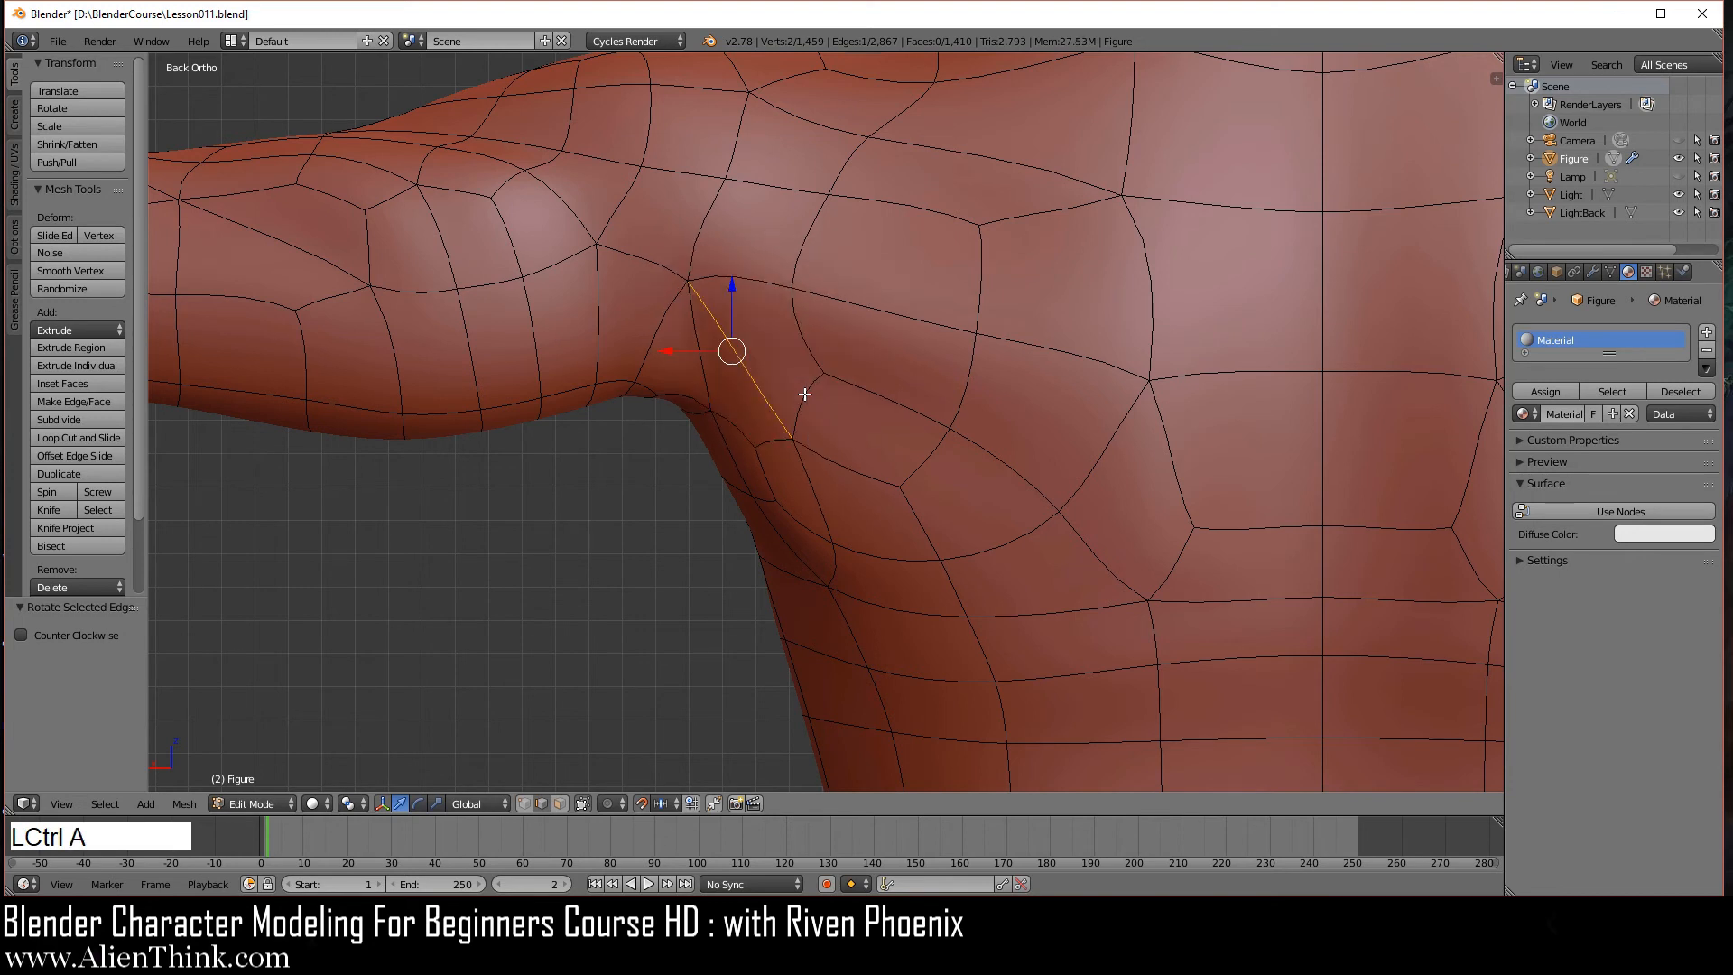
# - In vertex selection, connect the armpit corner vertex to the shoulder-blade vertex above the patch, cutting across the rotated edge
pyautogui.click(525, 803)
pyautogui.scroll(2, 666, 582)
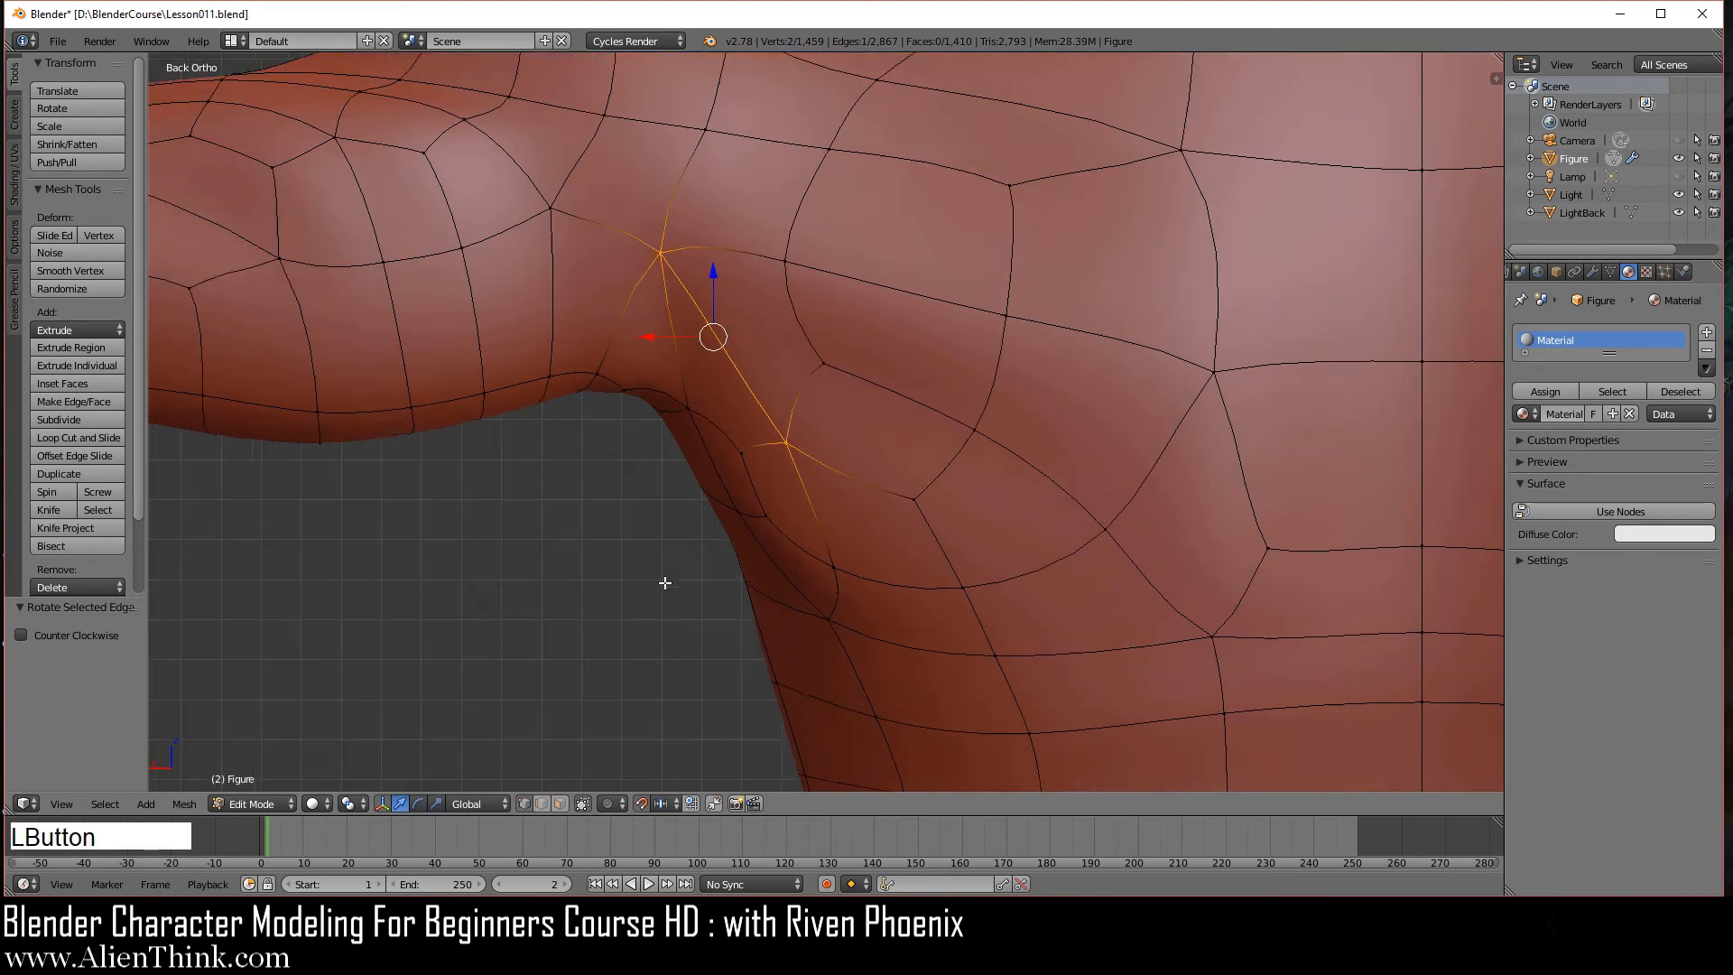
pyautogui.rightClick(672, 392)
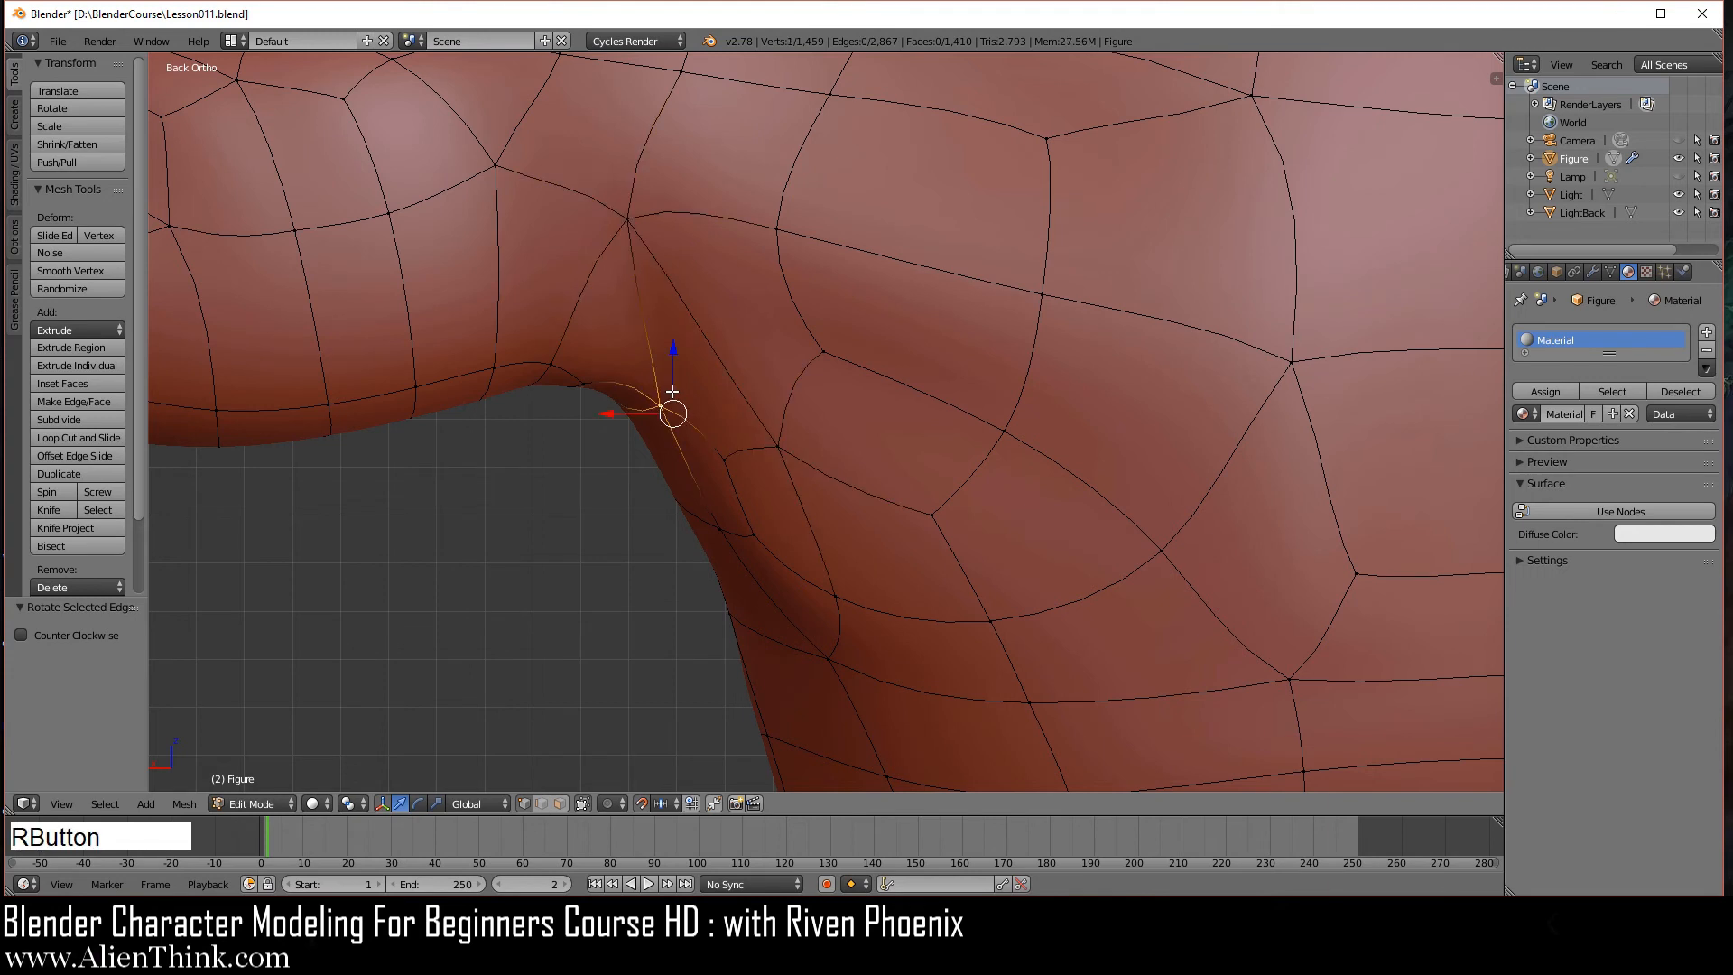
pyautogui.keyDown('shift'); pyautogui.rightClick(777, 230); pyautogui.keyUp('shift')
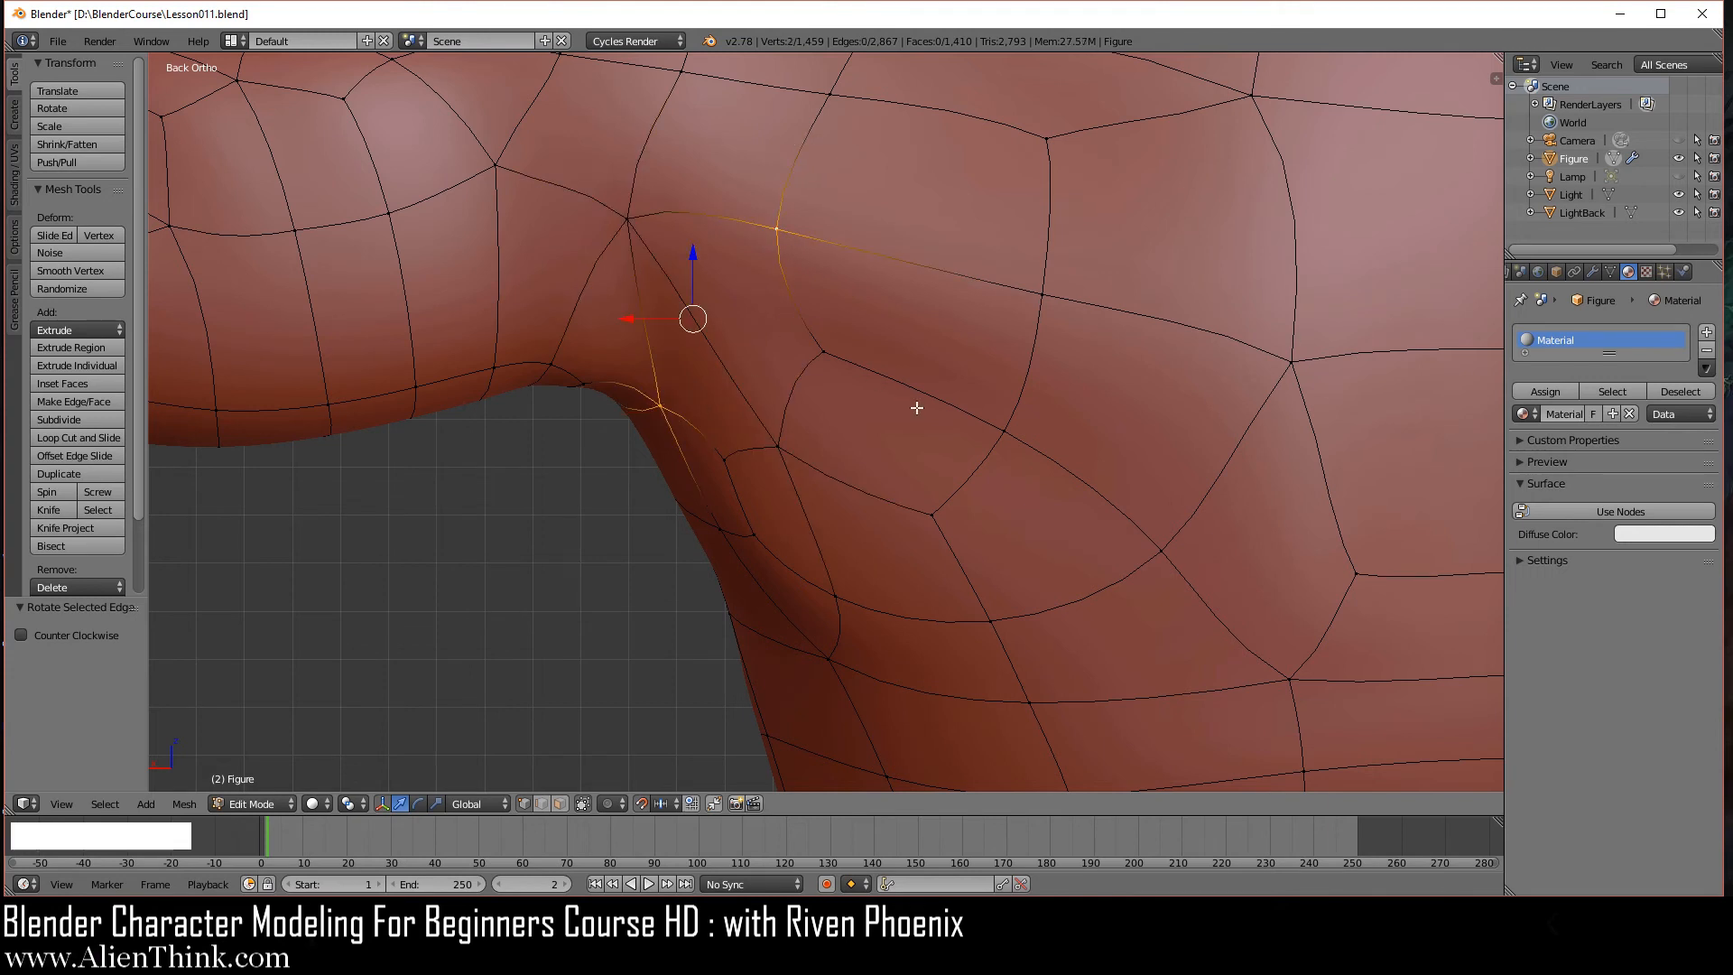
pyautogui.press('j')
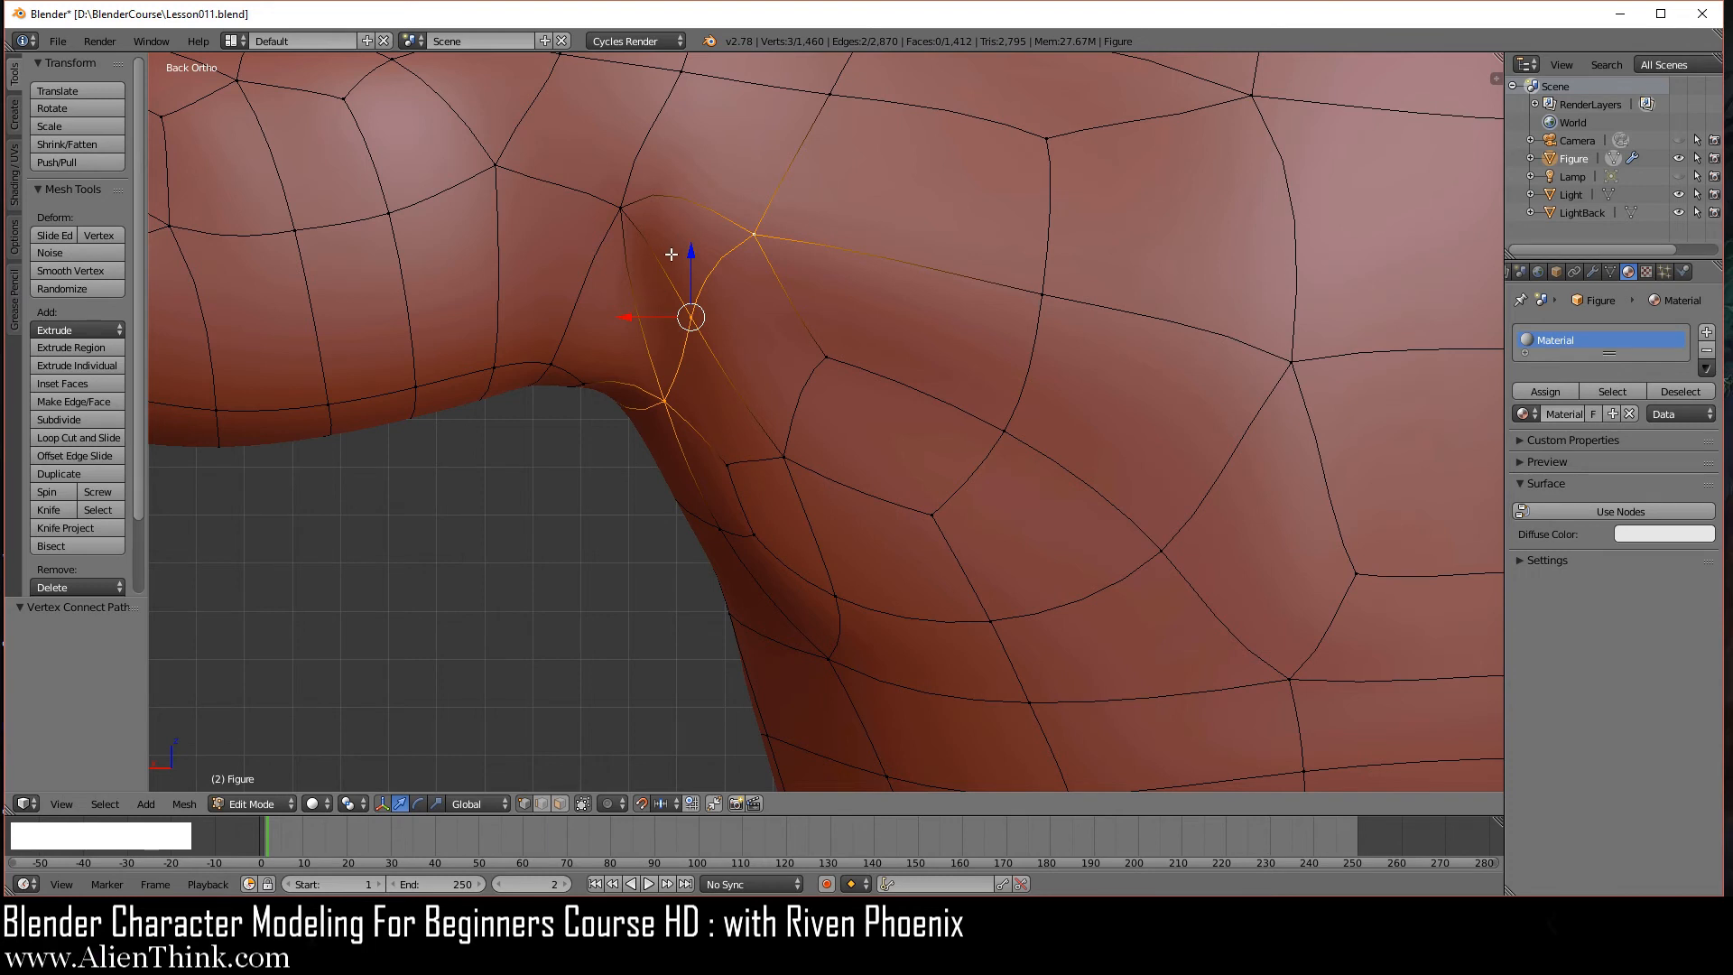
# - Dissolve the edge running from the new crossing vertex up to the vertex at the back of the shoulder
pyautogui.rightClick(690, 313)
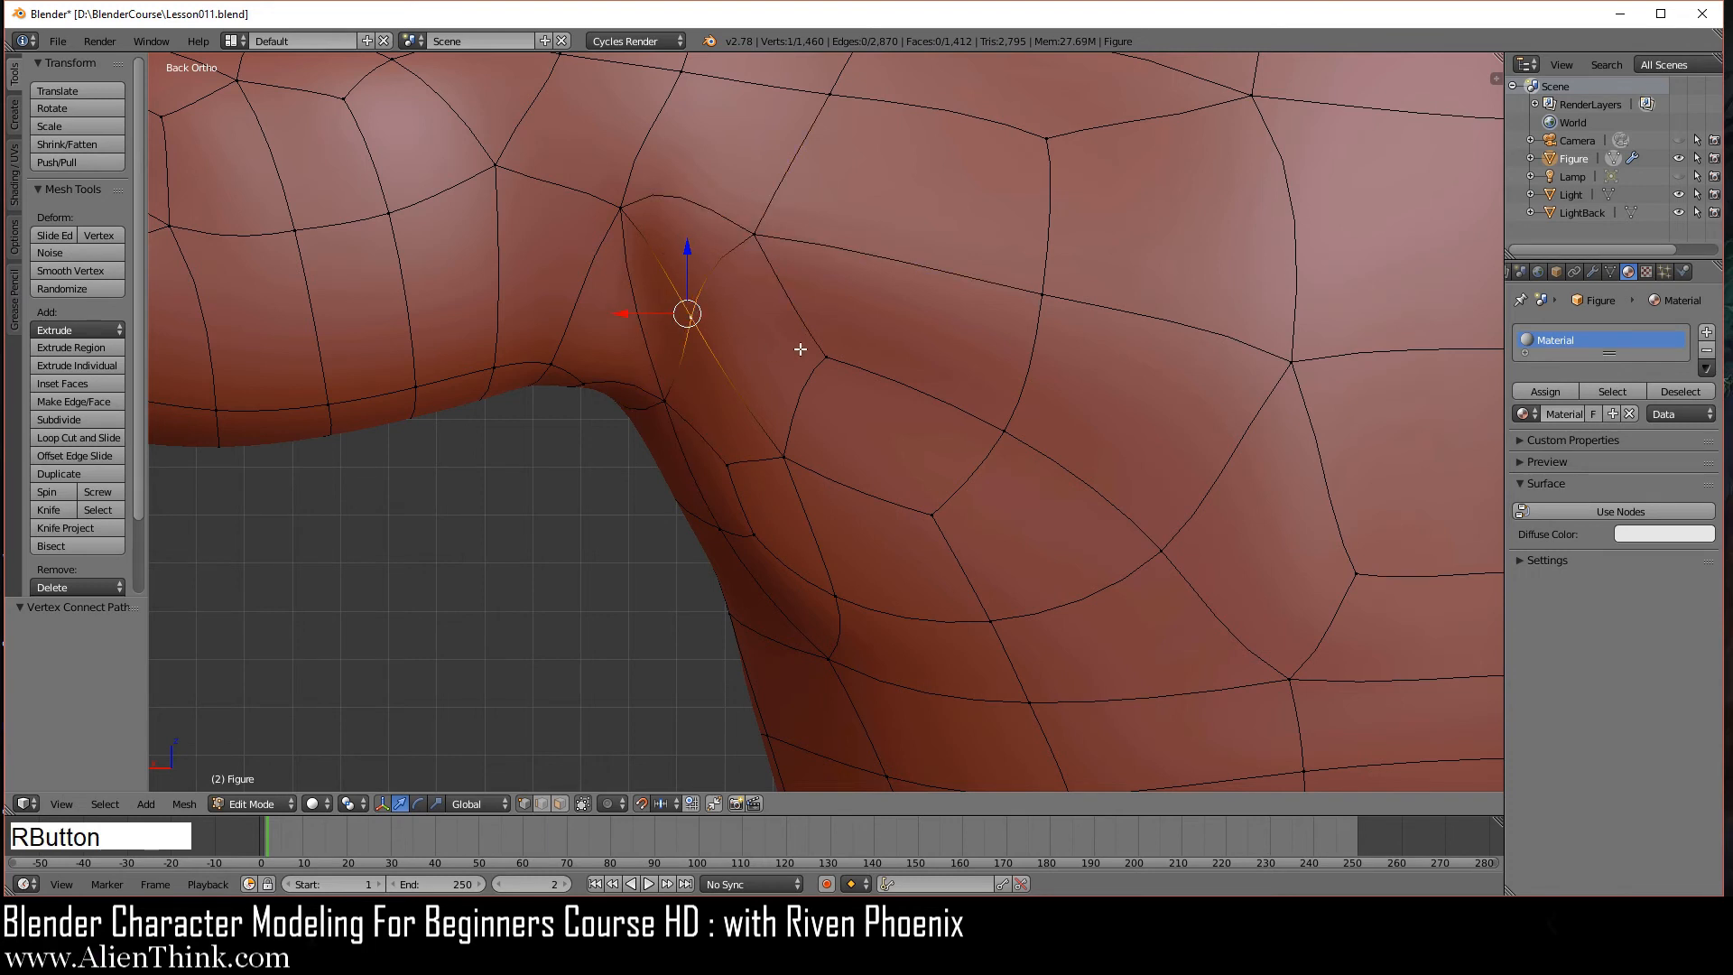
pyautogui.keyDown('shift'); pyautogui.rightClick(621, 210); pyautogui.keyUp('shift')
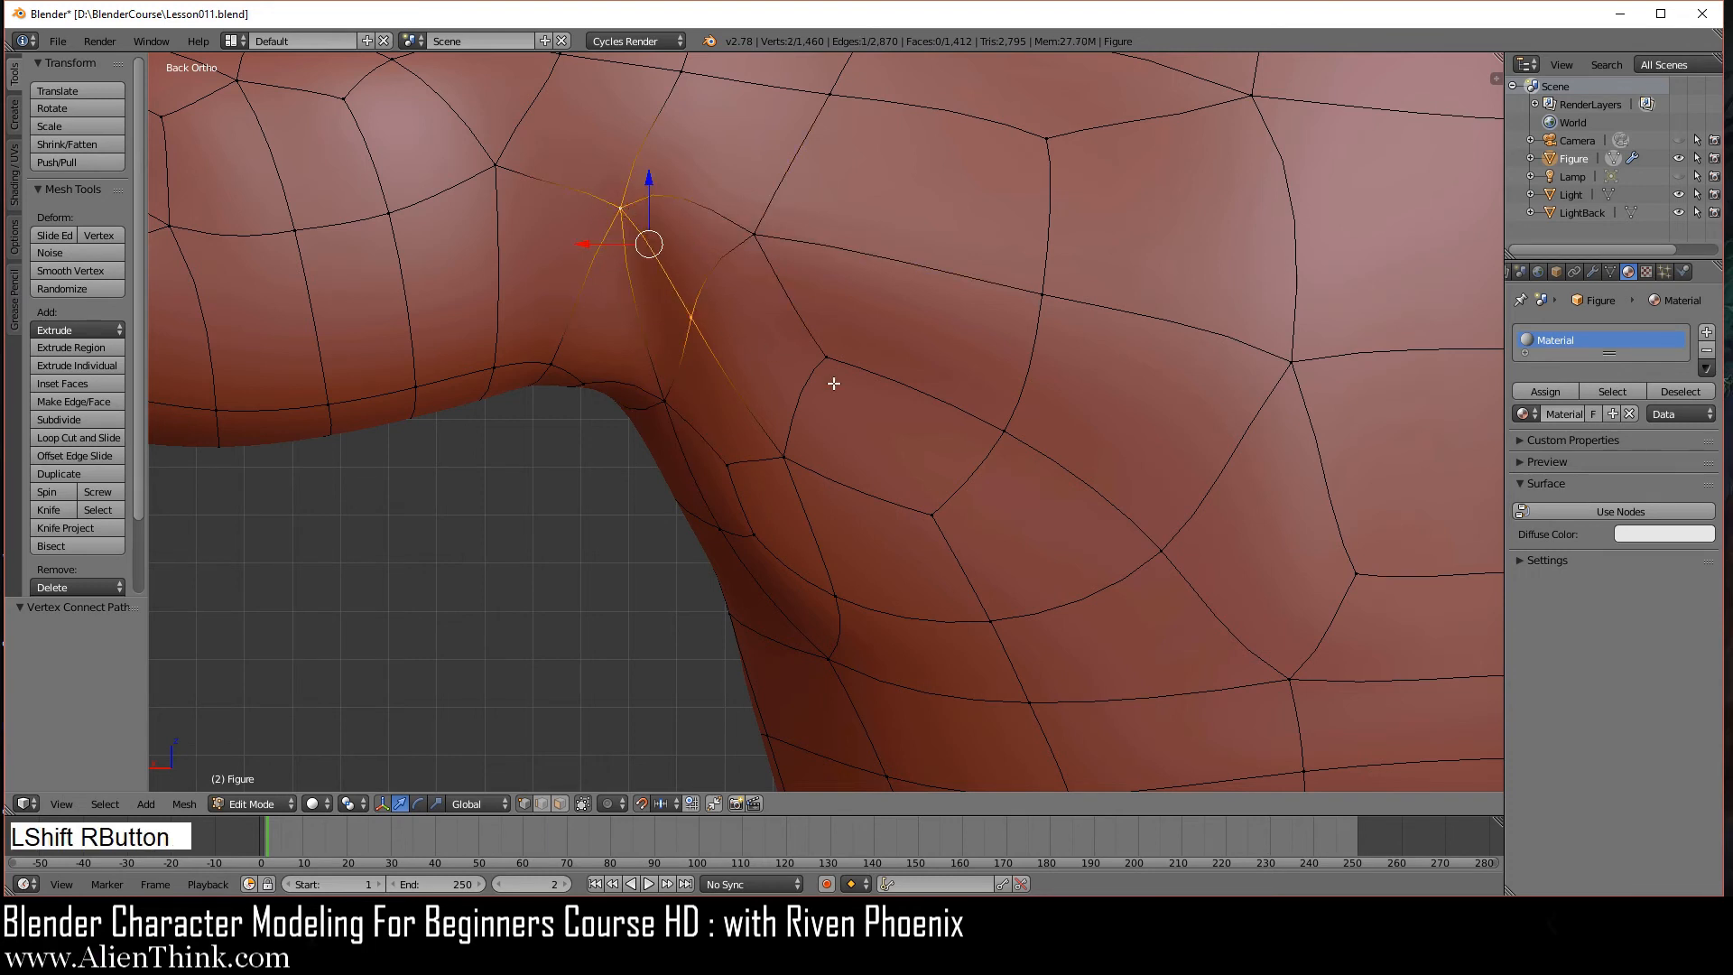
pyautogui.press('x')
pyautogui.click(929, 402)
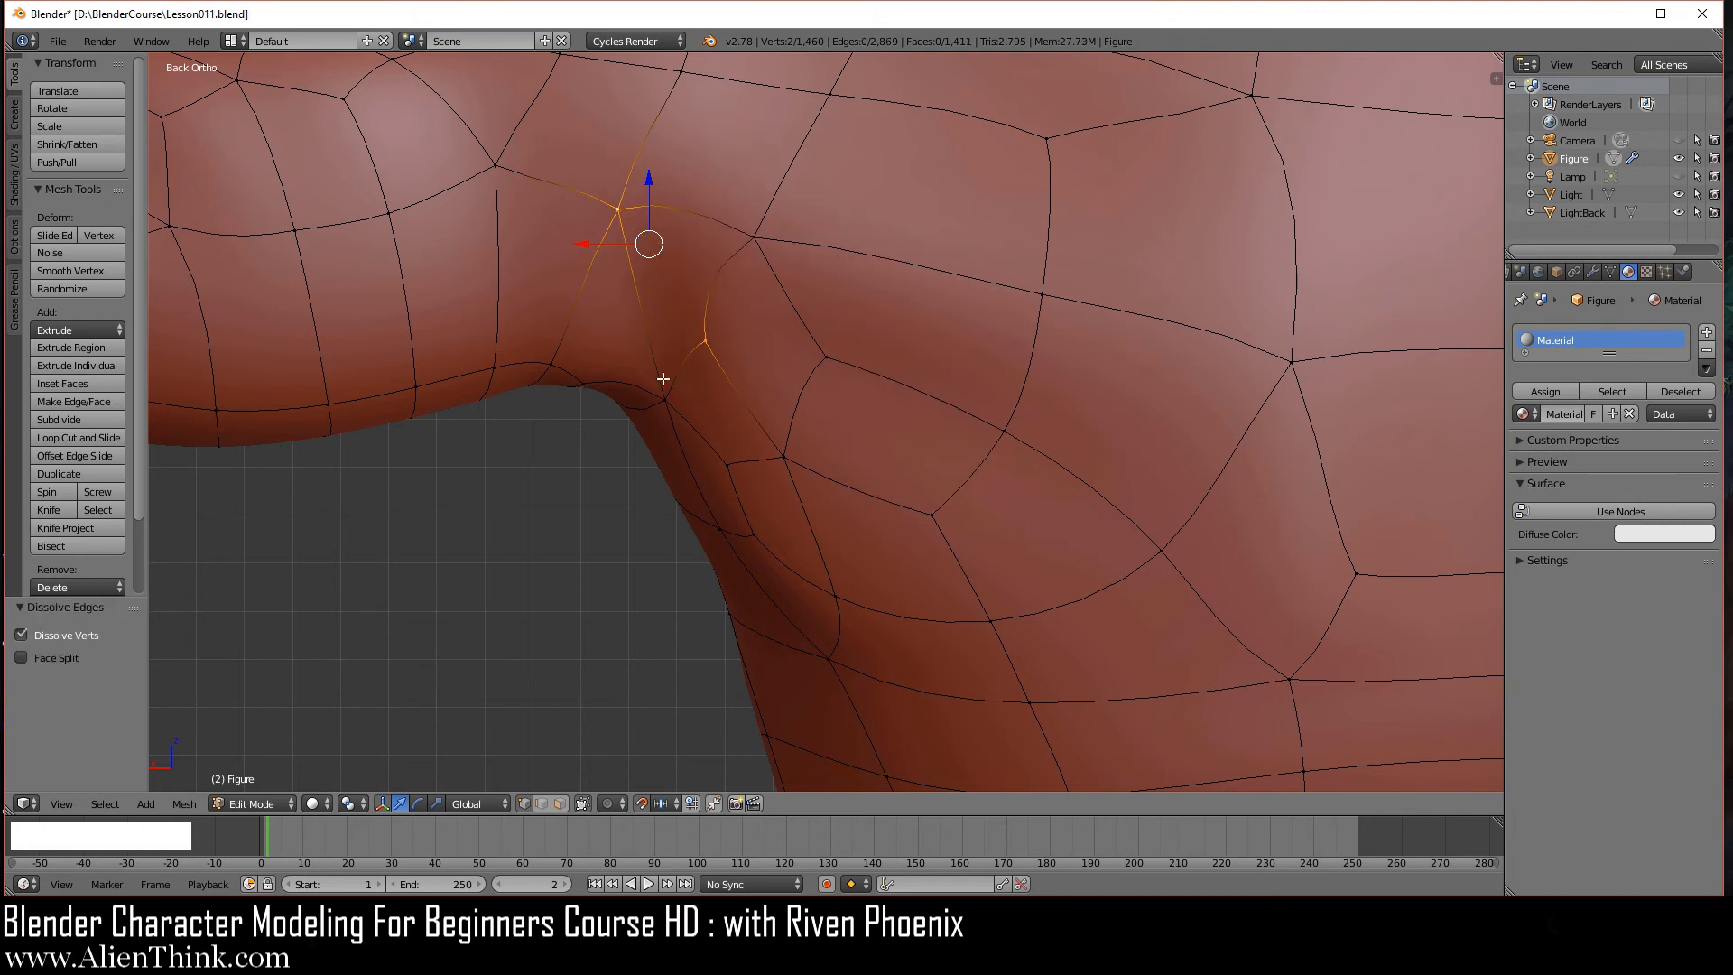
# - Connect the crossing vertex to the upper-arm vertex with a new edge path, and dissolve the short edge above the path's middle
pyautogui.rightClick(702, 333)
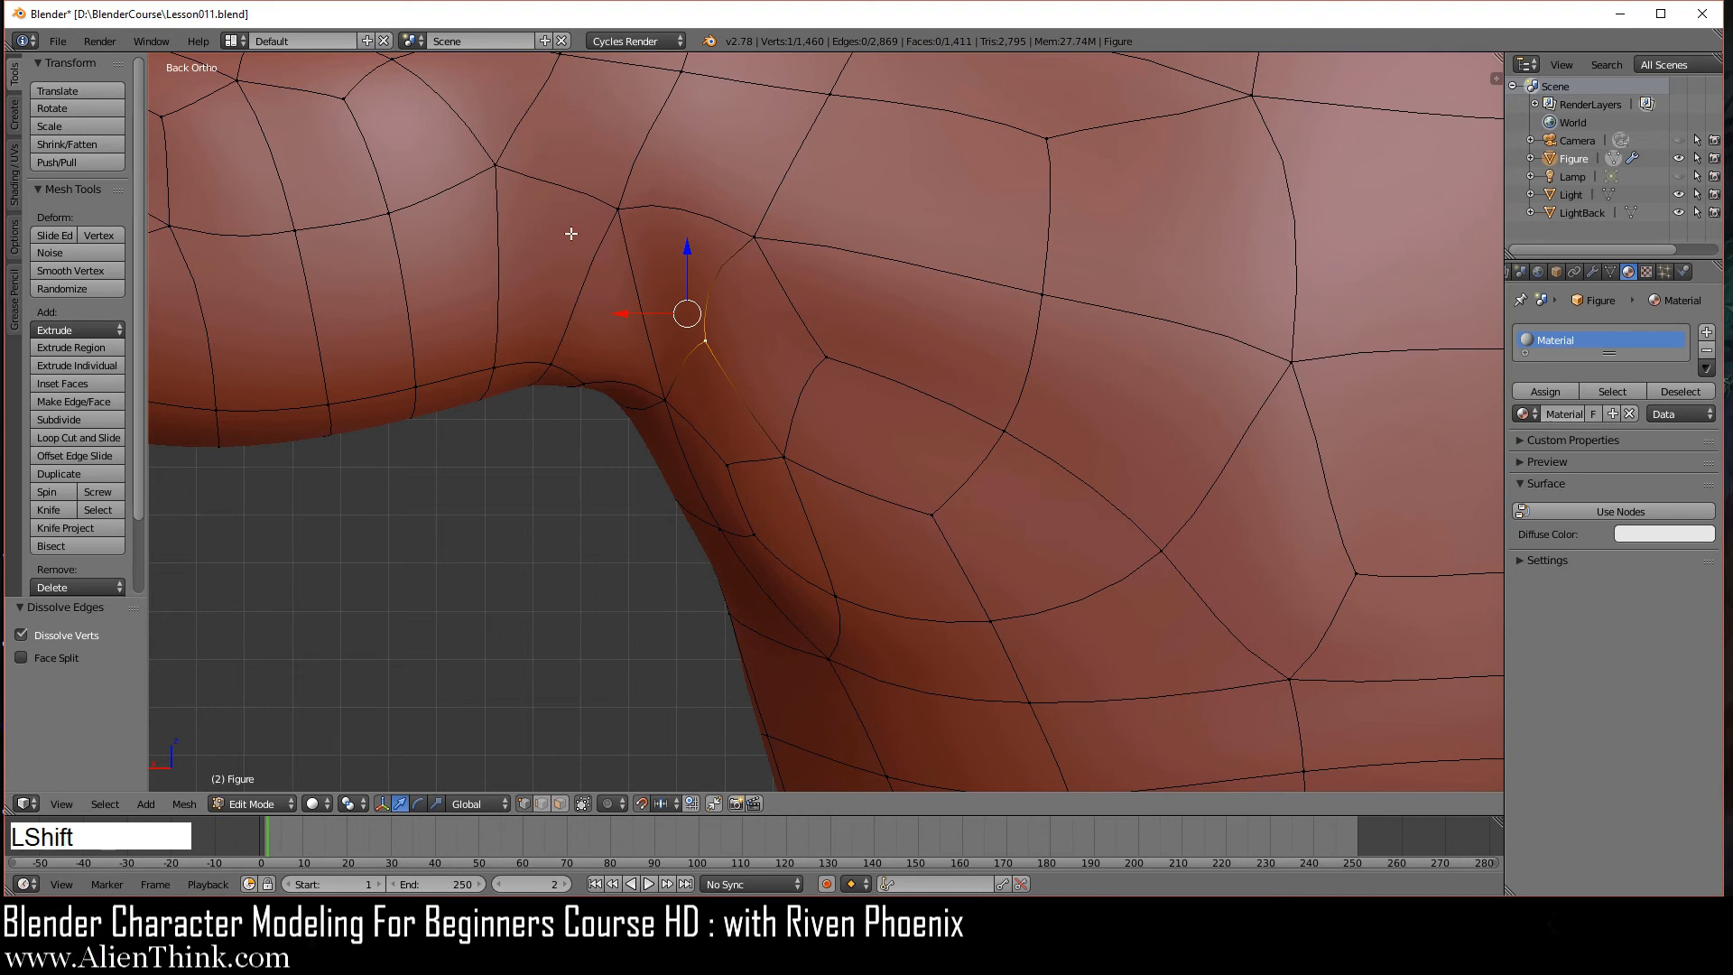
pyautogui.keyDown('shift'); pyautogui.rightClick(497, 165); pyautogui.keyUp('shift')
pyautogui.press('j')
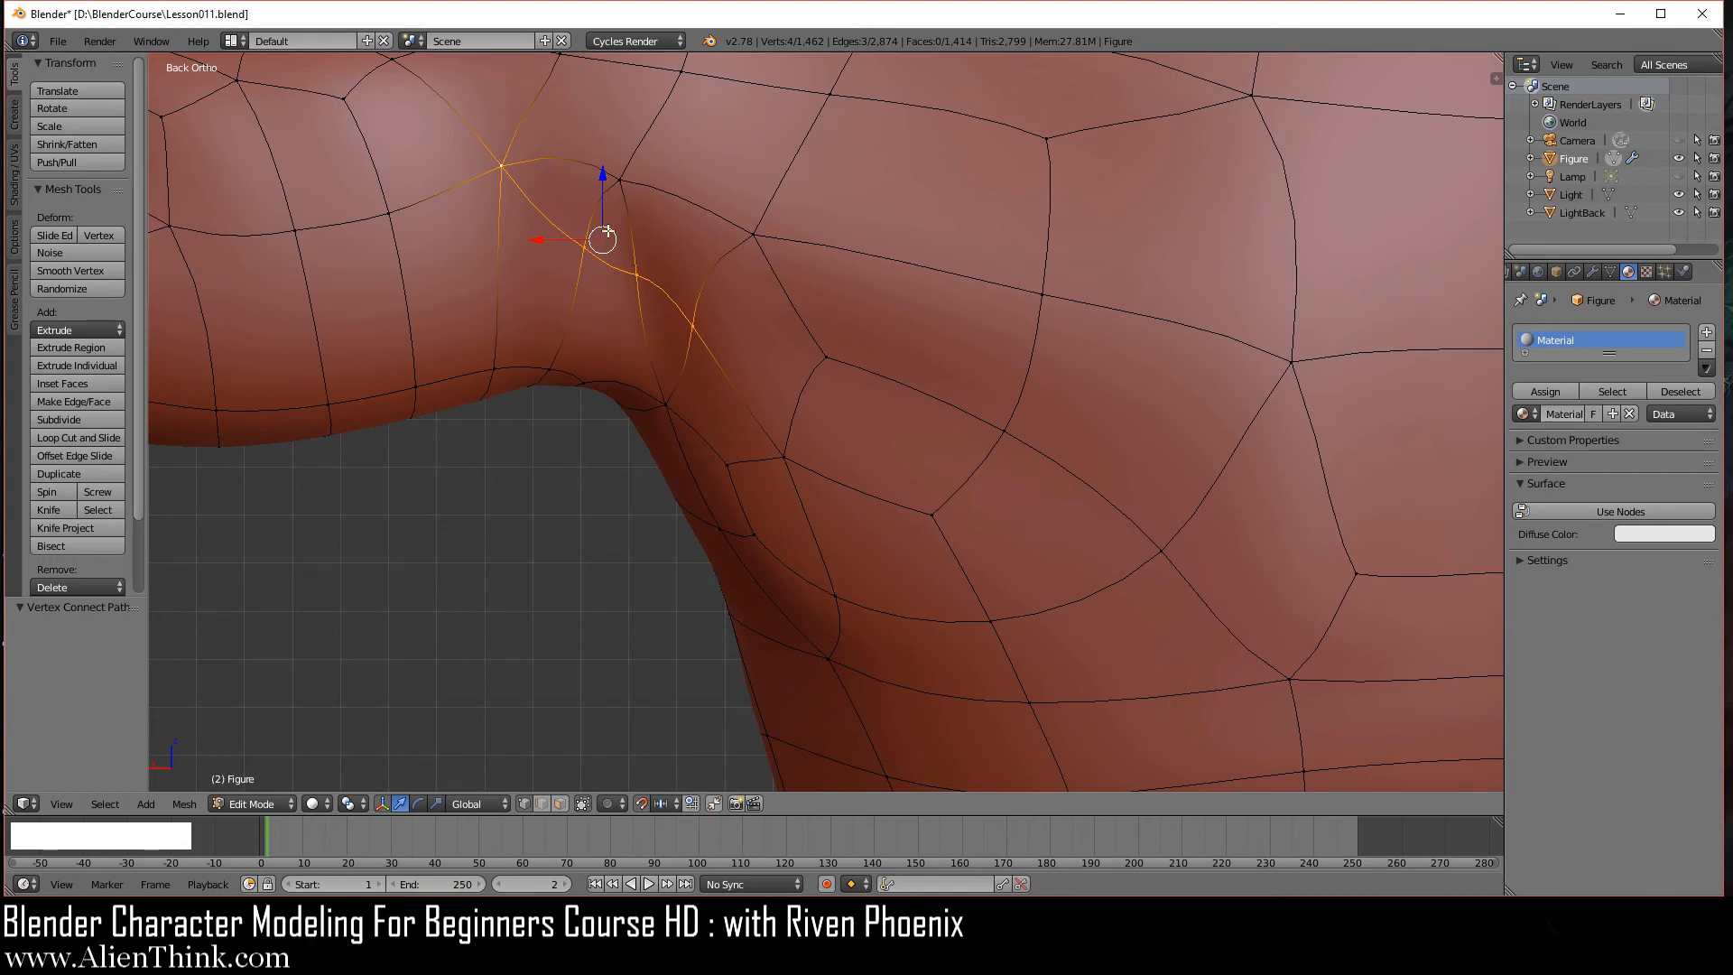
pyautogui.rightClick(615, 181)
pyautogui.keyDown('shift'); pyautogui.rightClick(598, 241); pyautogui.keyUp('shift')
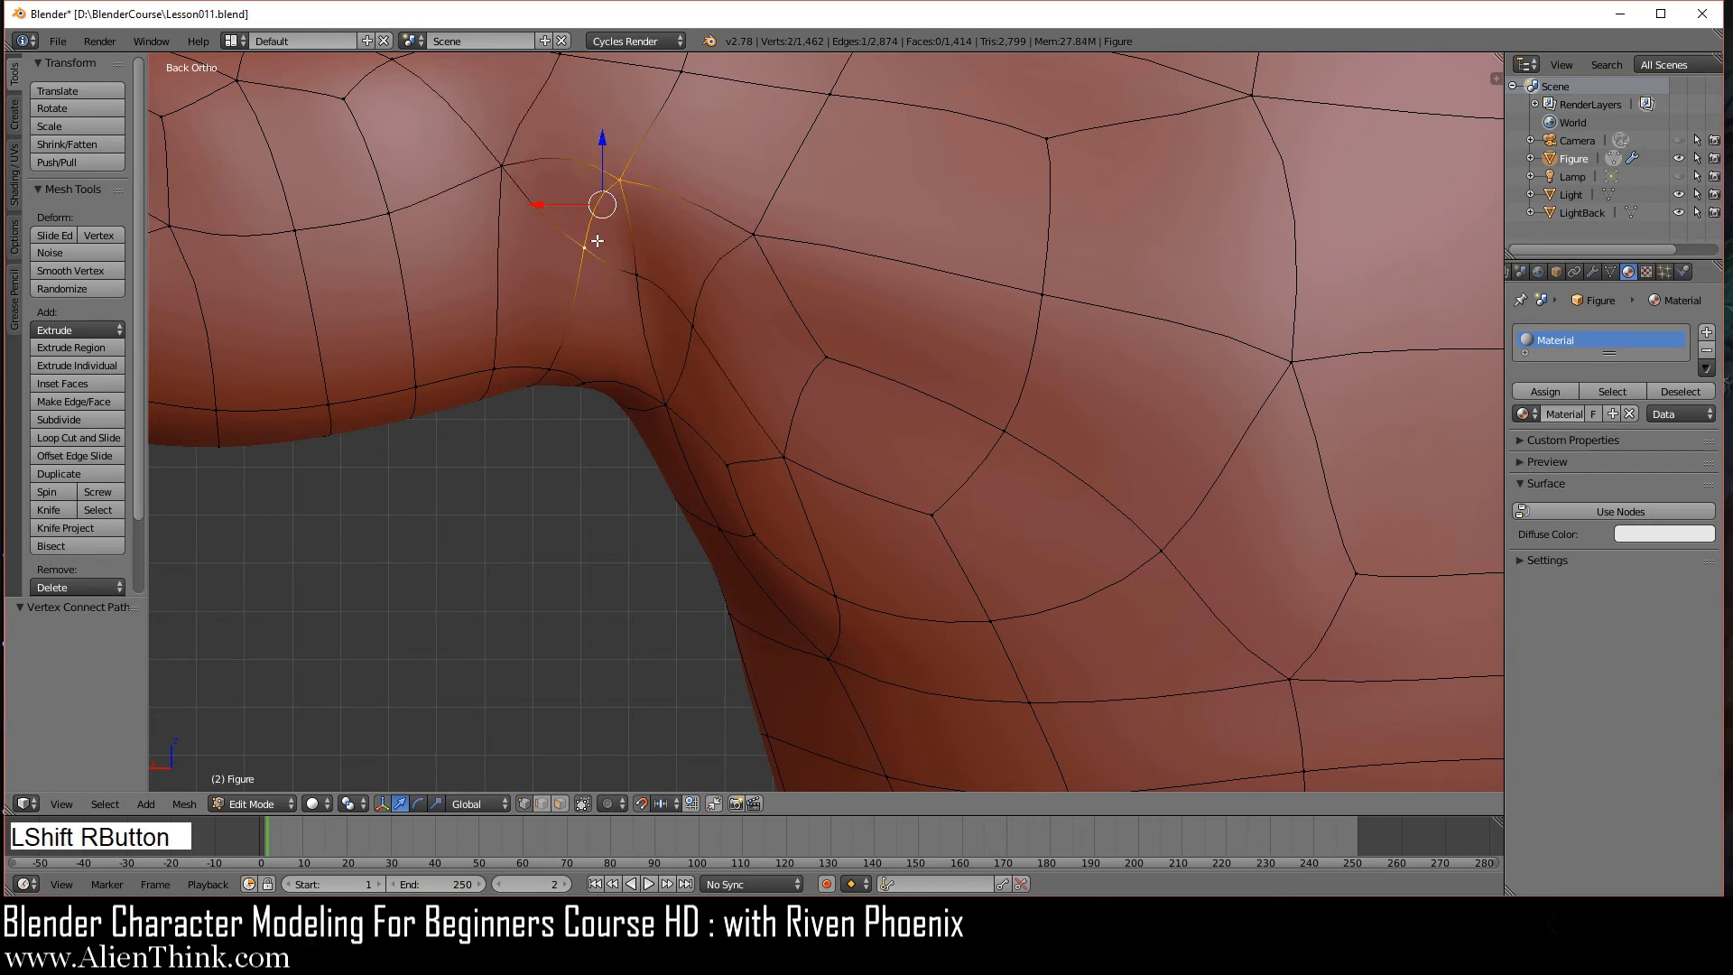
pyautogui.press('x')
pyautogui.click(993, 372)
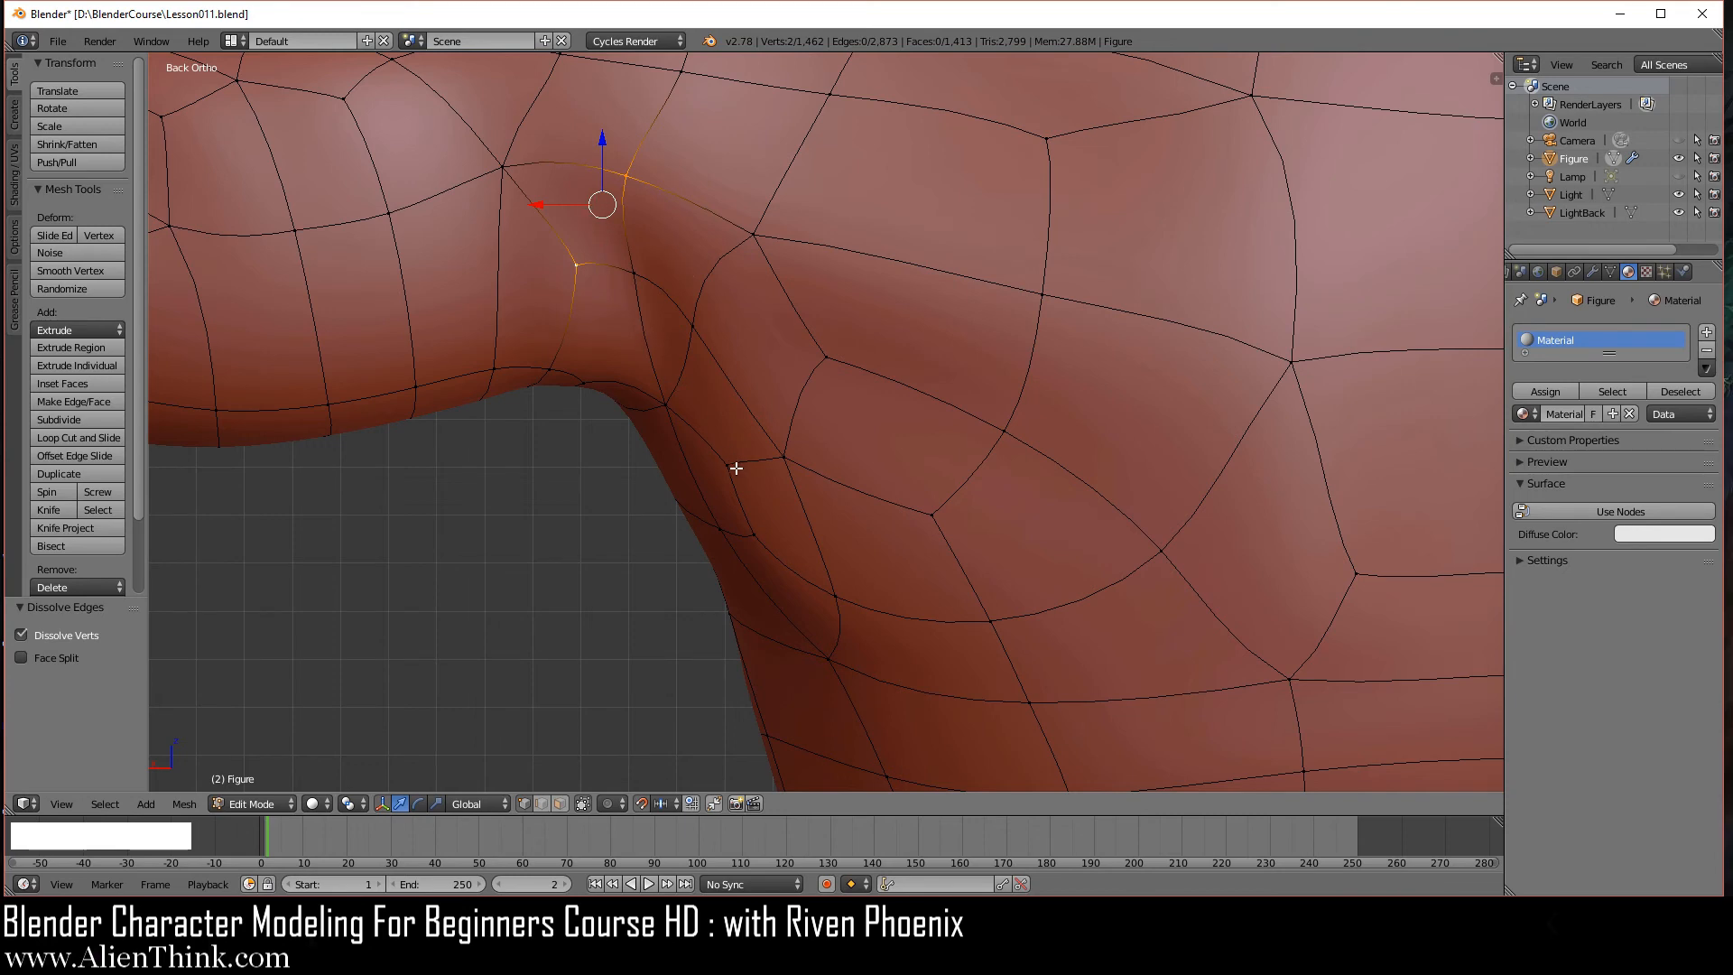
# - Connect the underarm vertex to the middle vertex of the new path, and dissolve the edge from that vertex to the armpit corner
pyautogui.moveTo(736, 469); pyautogui.dragTo(560, 375, button='middle')
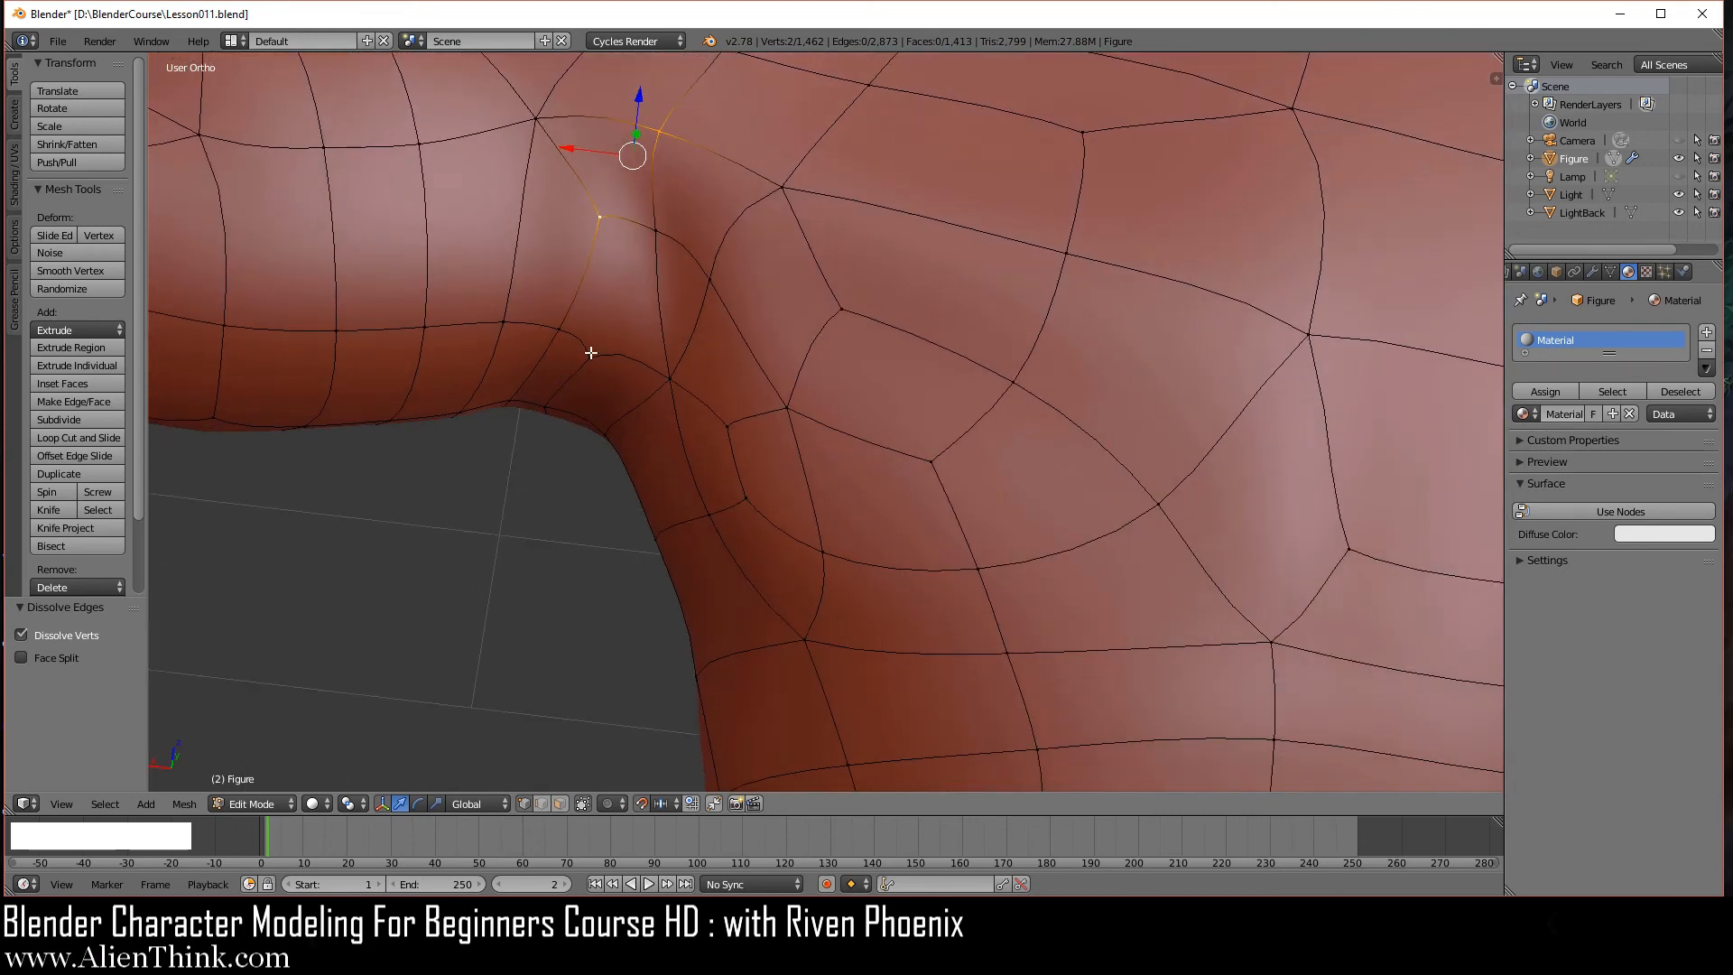
pyautogui.rightClick(591, 353)
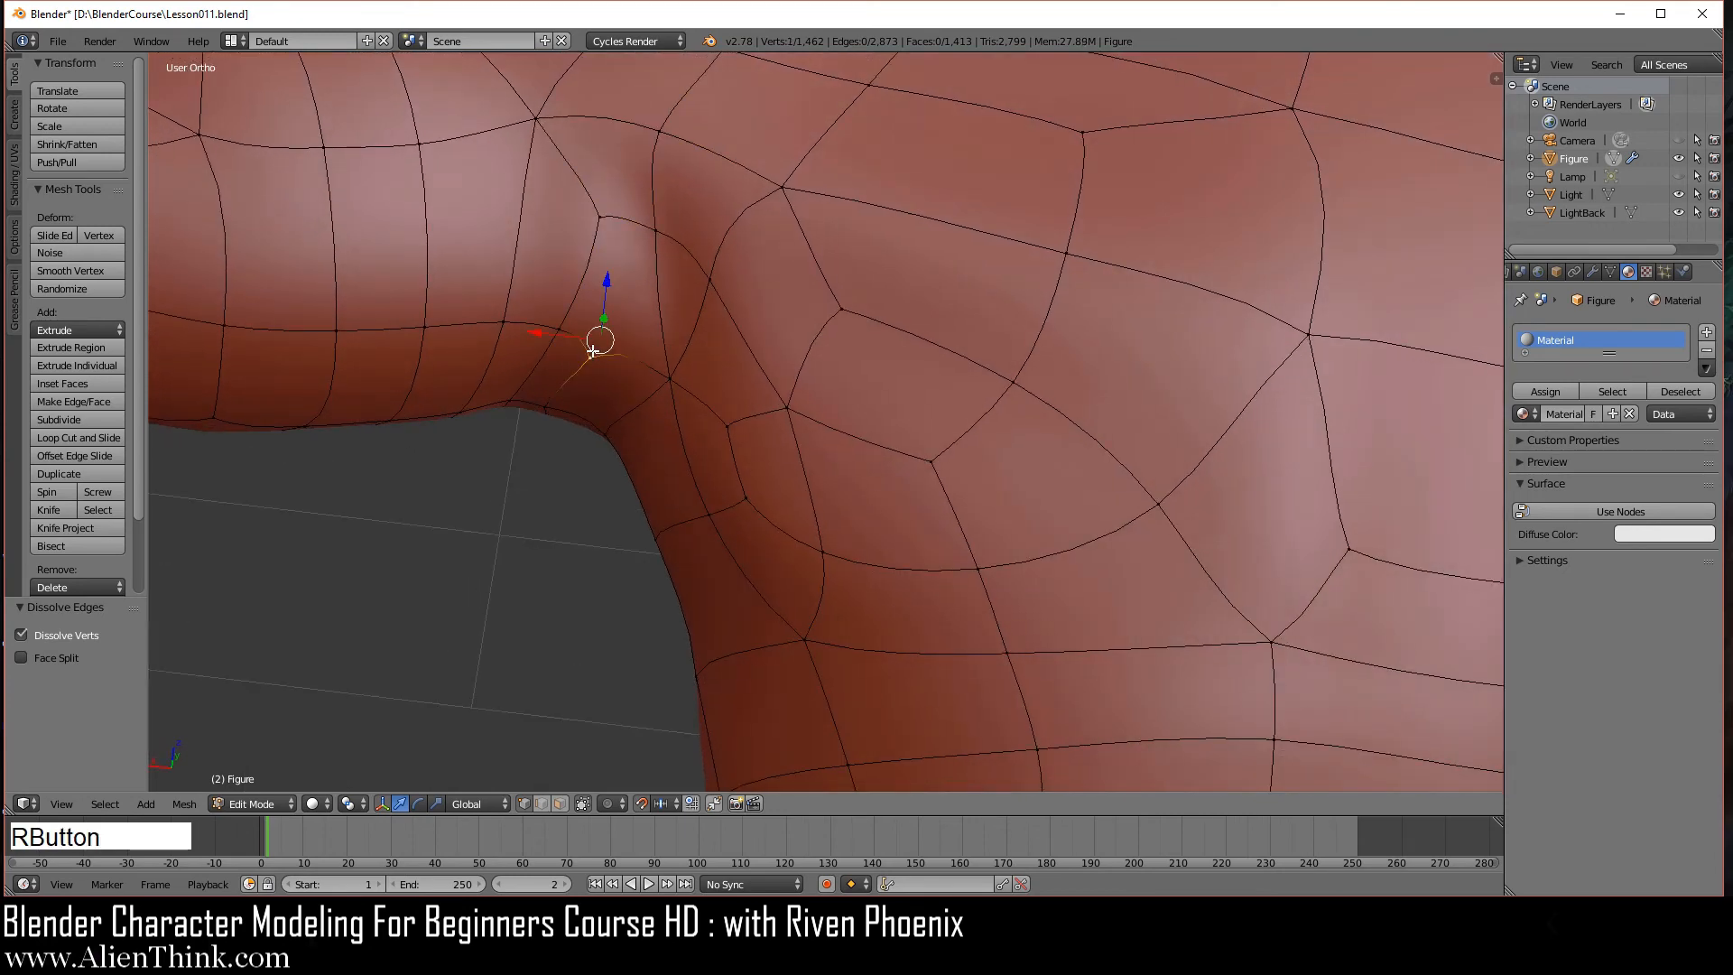
pyautogui.keyDown('shift'); pyautogui.rightClick(656, 233); pyautogui.keyUp('shift')
pyautogui.press('j')
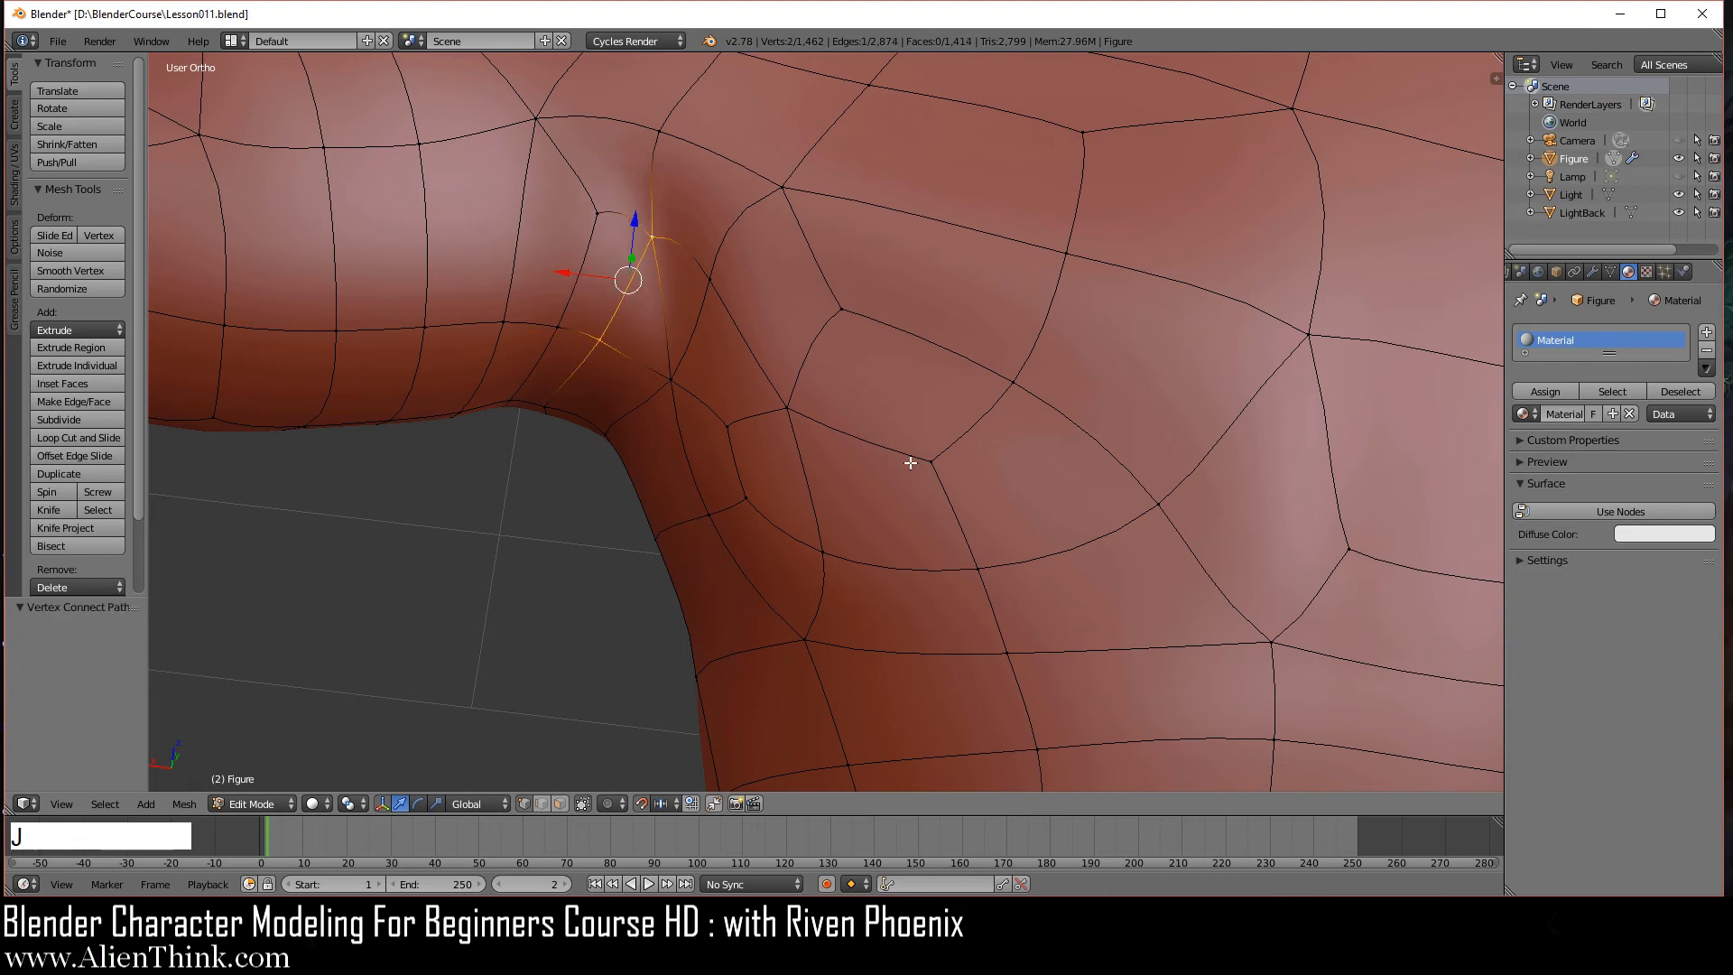
pyautogui.rightClick(675, 371)
pyautogui.keyDown('shift'); pyautogui.rightClick(652, 237); pyautogui.keyUp('shift')
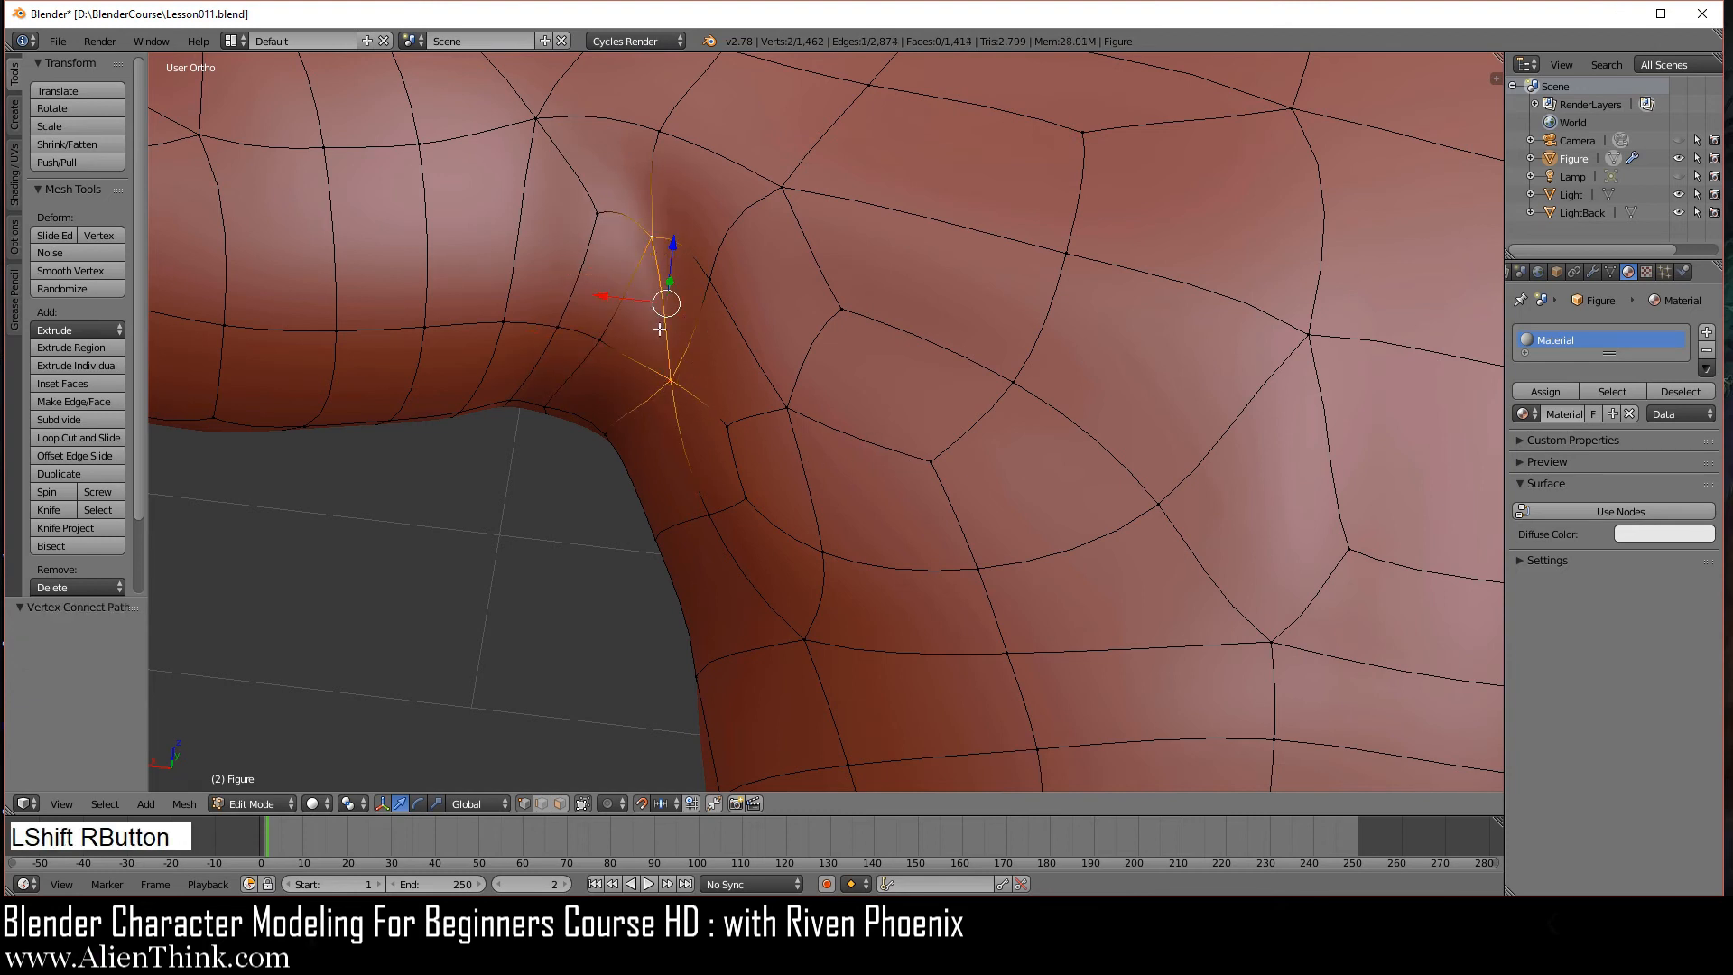
pyautogui.press('x')
pyautogui.click(1090, 428)
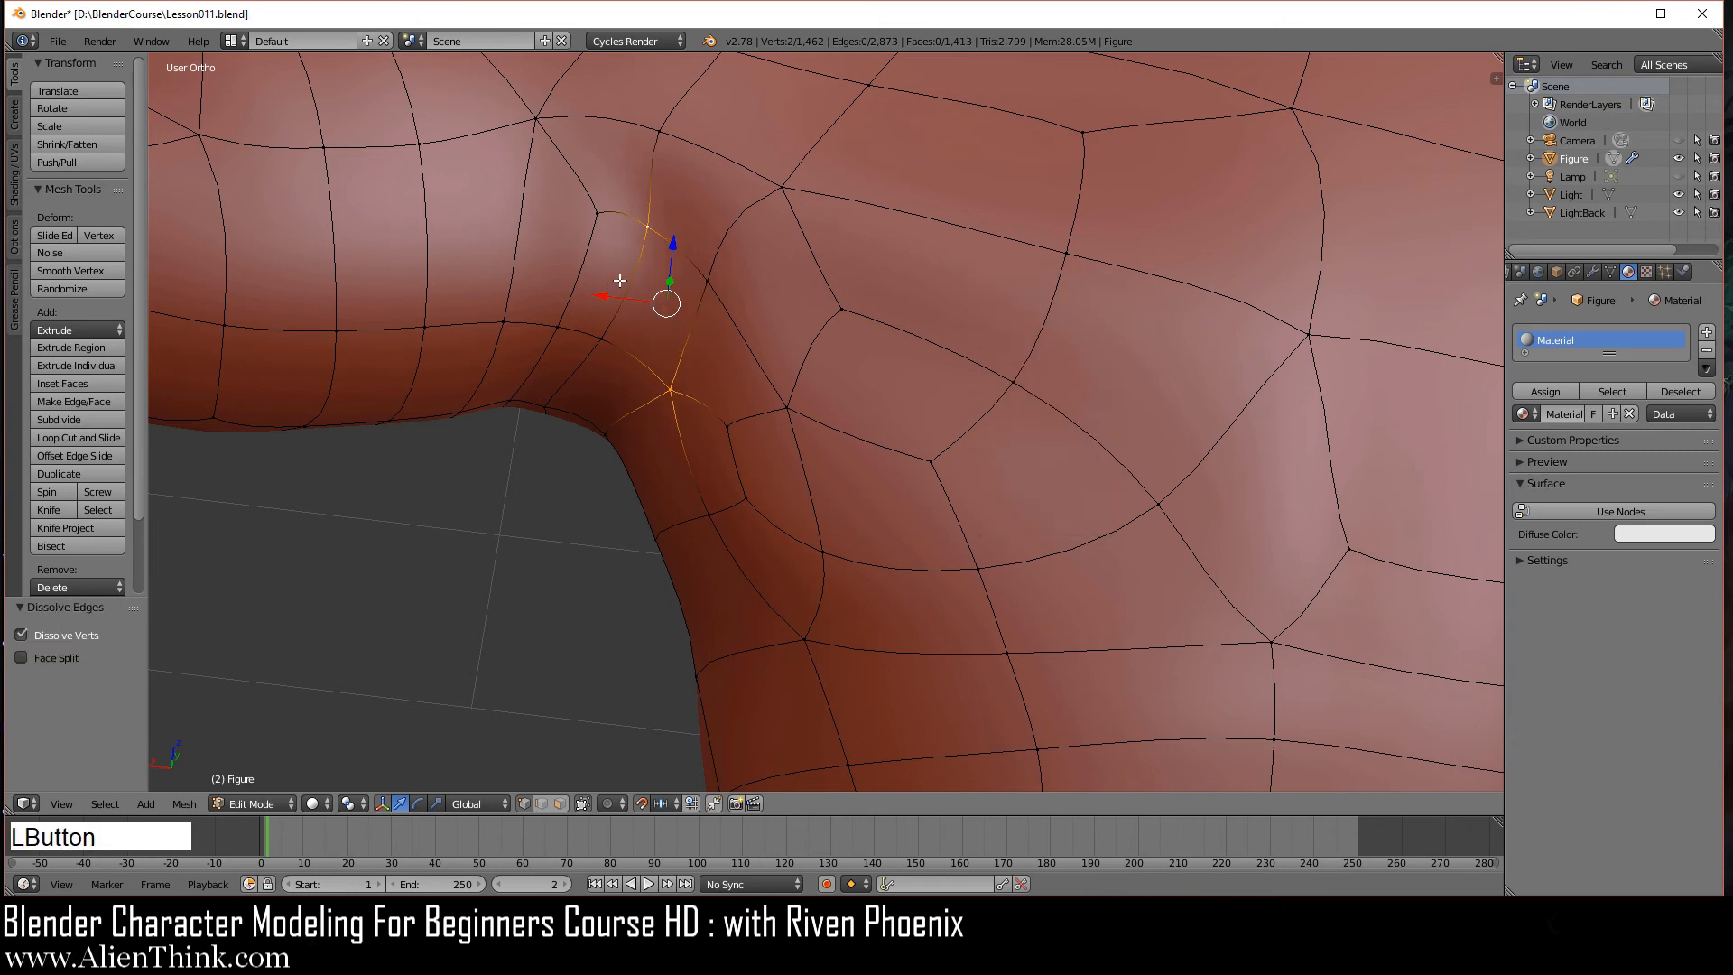
# - From the back view, select the vertical edge across the upper arm beside the armpit and rotate it once
pyautogui.press('ctrl+KP_1')
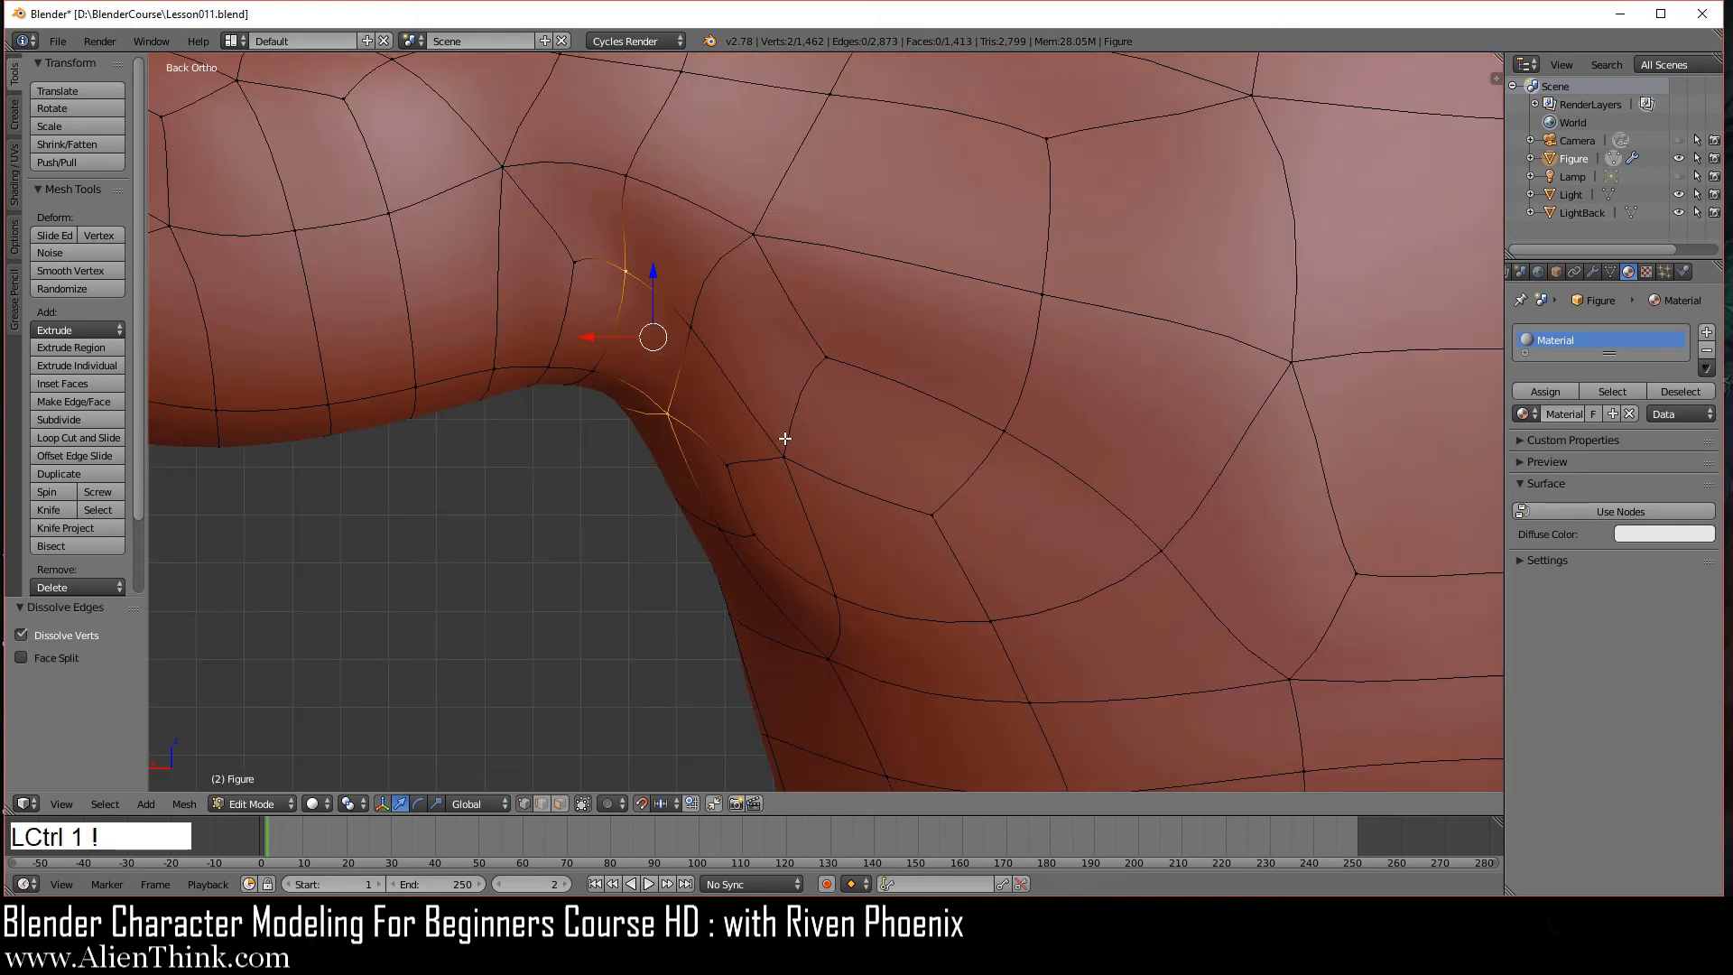
pyautogui.keyDown('shift'); pyautogui.moveTo(754, 429); pyautogui.dragTo(936, 496, button='middle'); pyautogui.keyUp('shift')
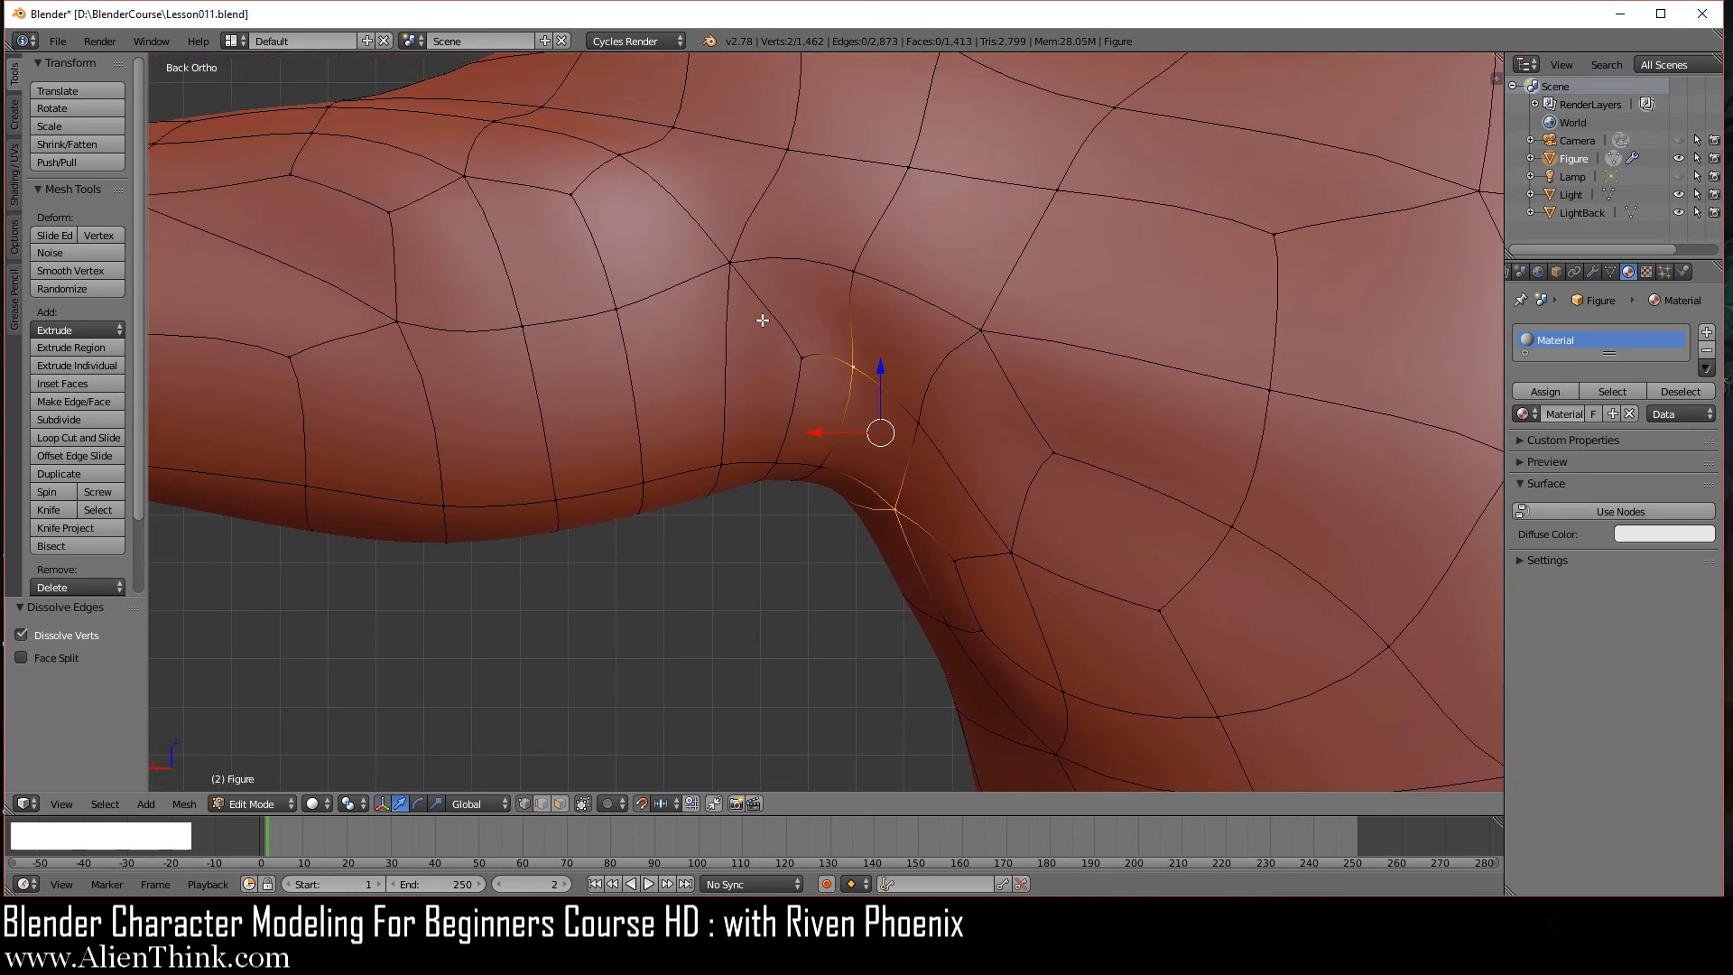
pyautogui.rightClick(731, 267)
pyautogui.keyDown('shift'); pyautogui.rightClick(722, 452); pyautogui.keyUp('shift')
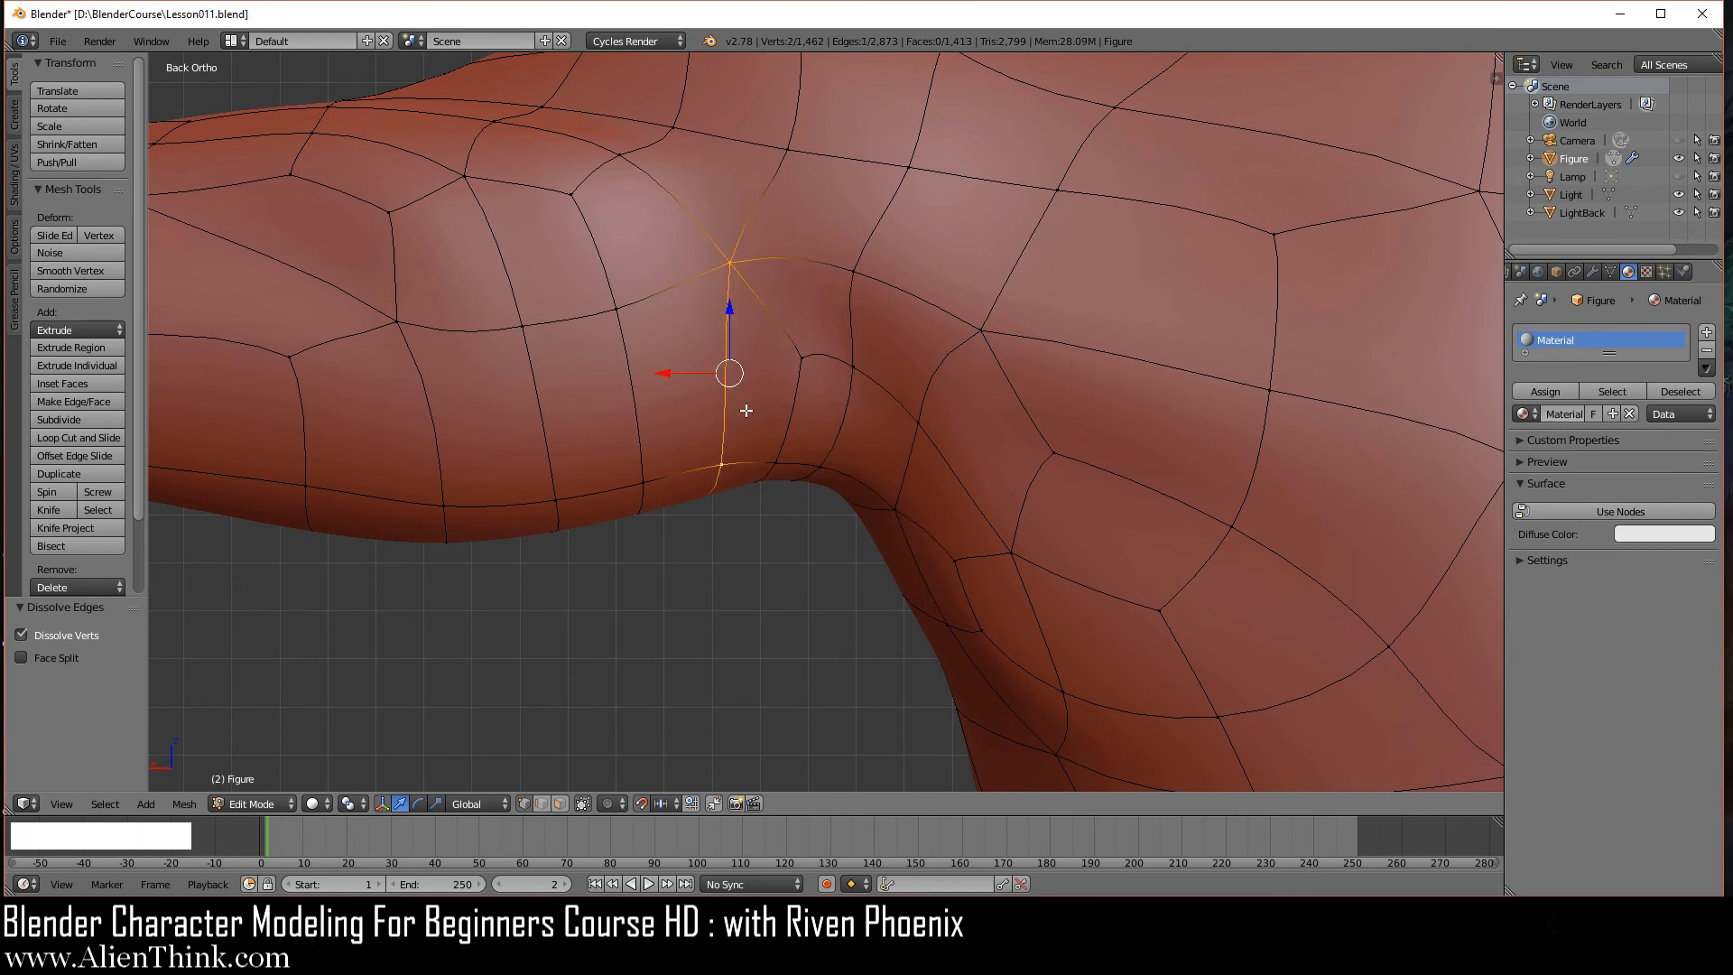
pyautogui.hotkey('ctrl', 'a')
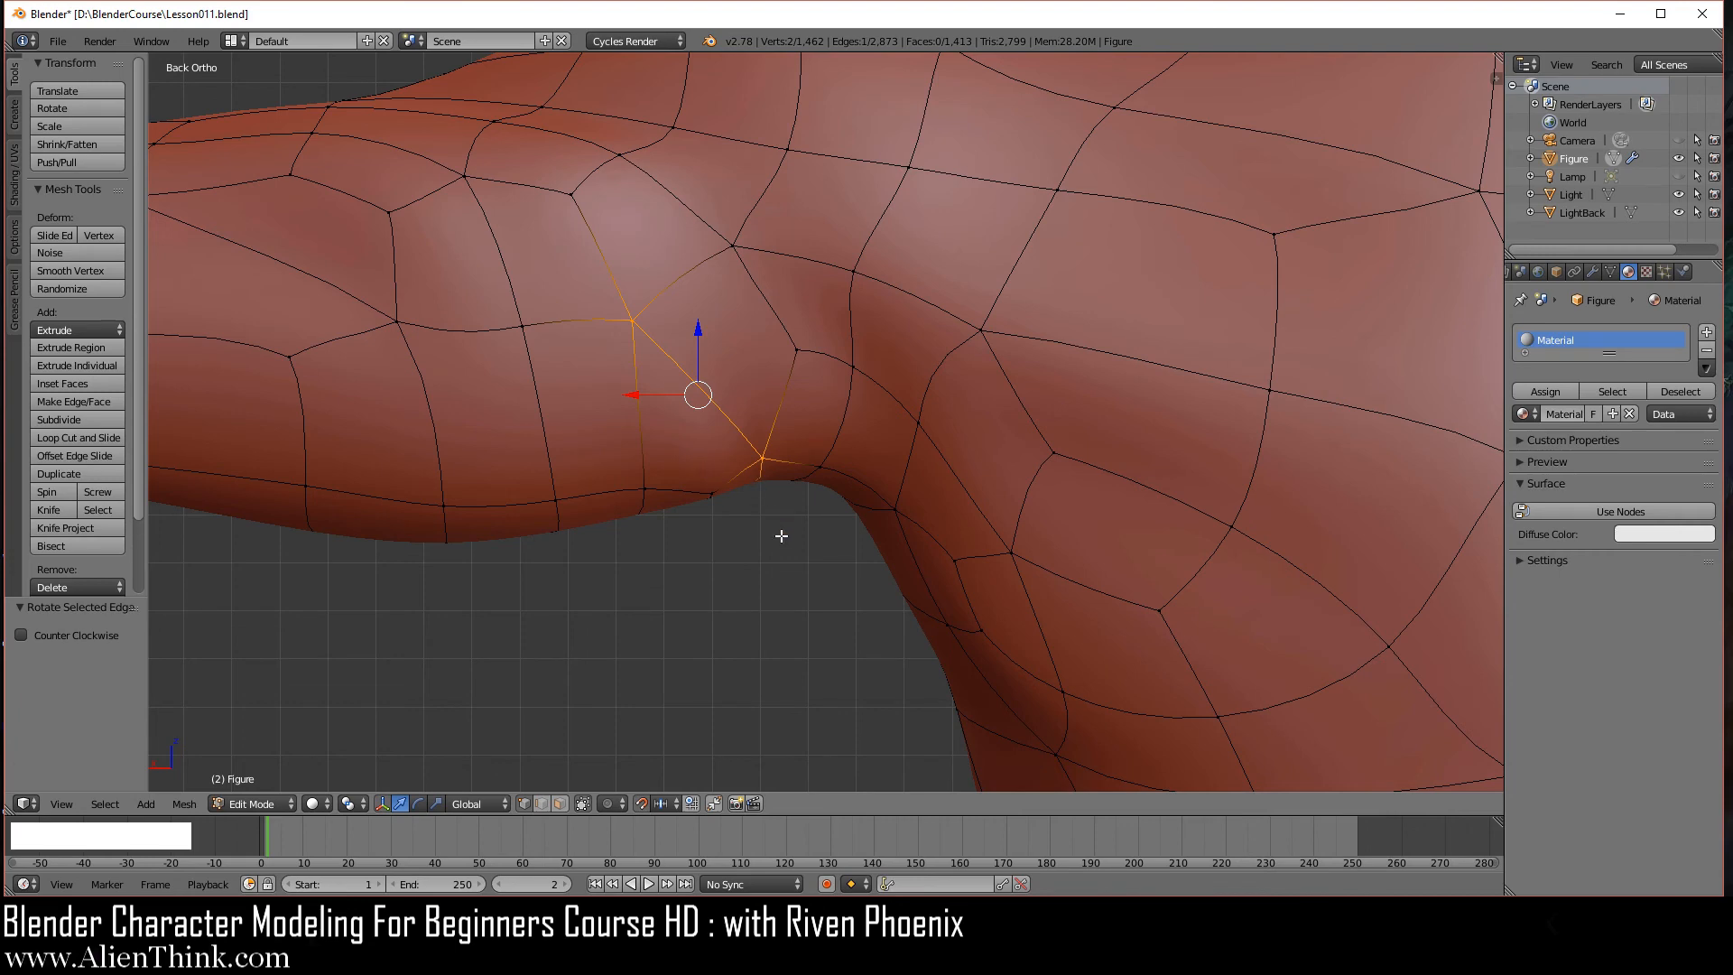
# - Connect the underarm vertex beside the armpit to the back-of-shoulder vertex directly above it with a new edge path
pyautogui.moveTo(785, 534); pyautogui.dragTo(778, 422, button='middle')
pyautogui.rightClick(721, 462)
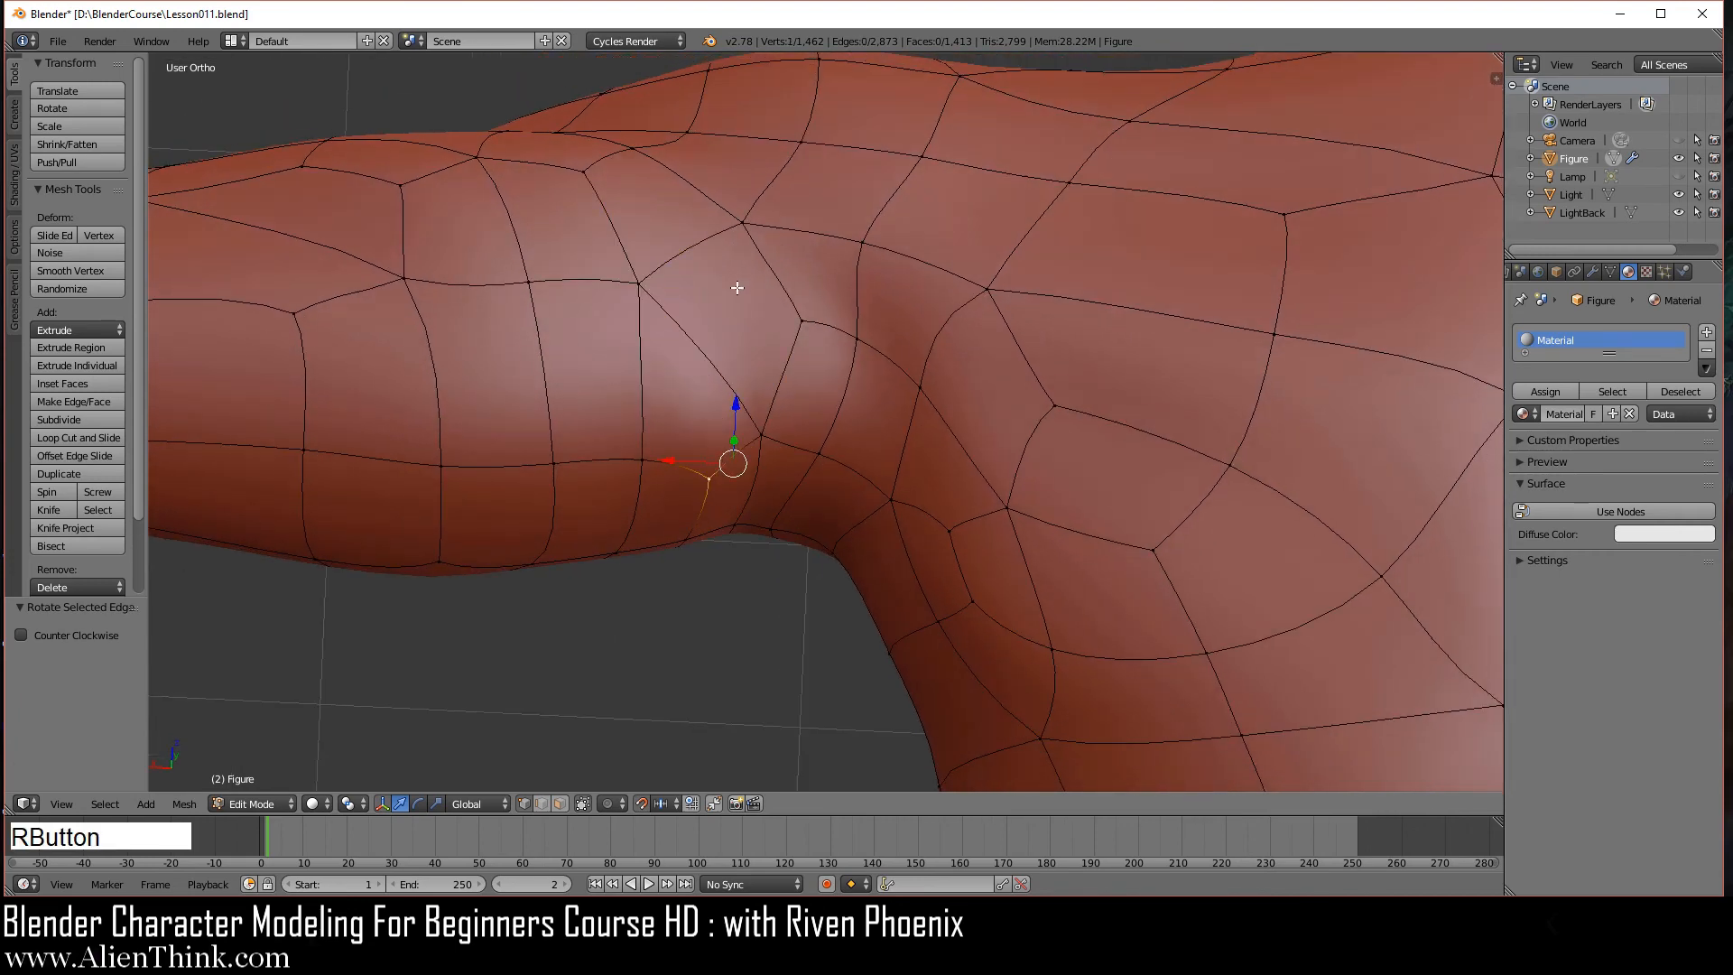
pyautogui.keyDown('shift'); pyautogui.rightClick(743, 230); pyautogui.keyUp('shift')
pyautogui.press('j')
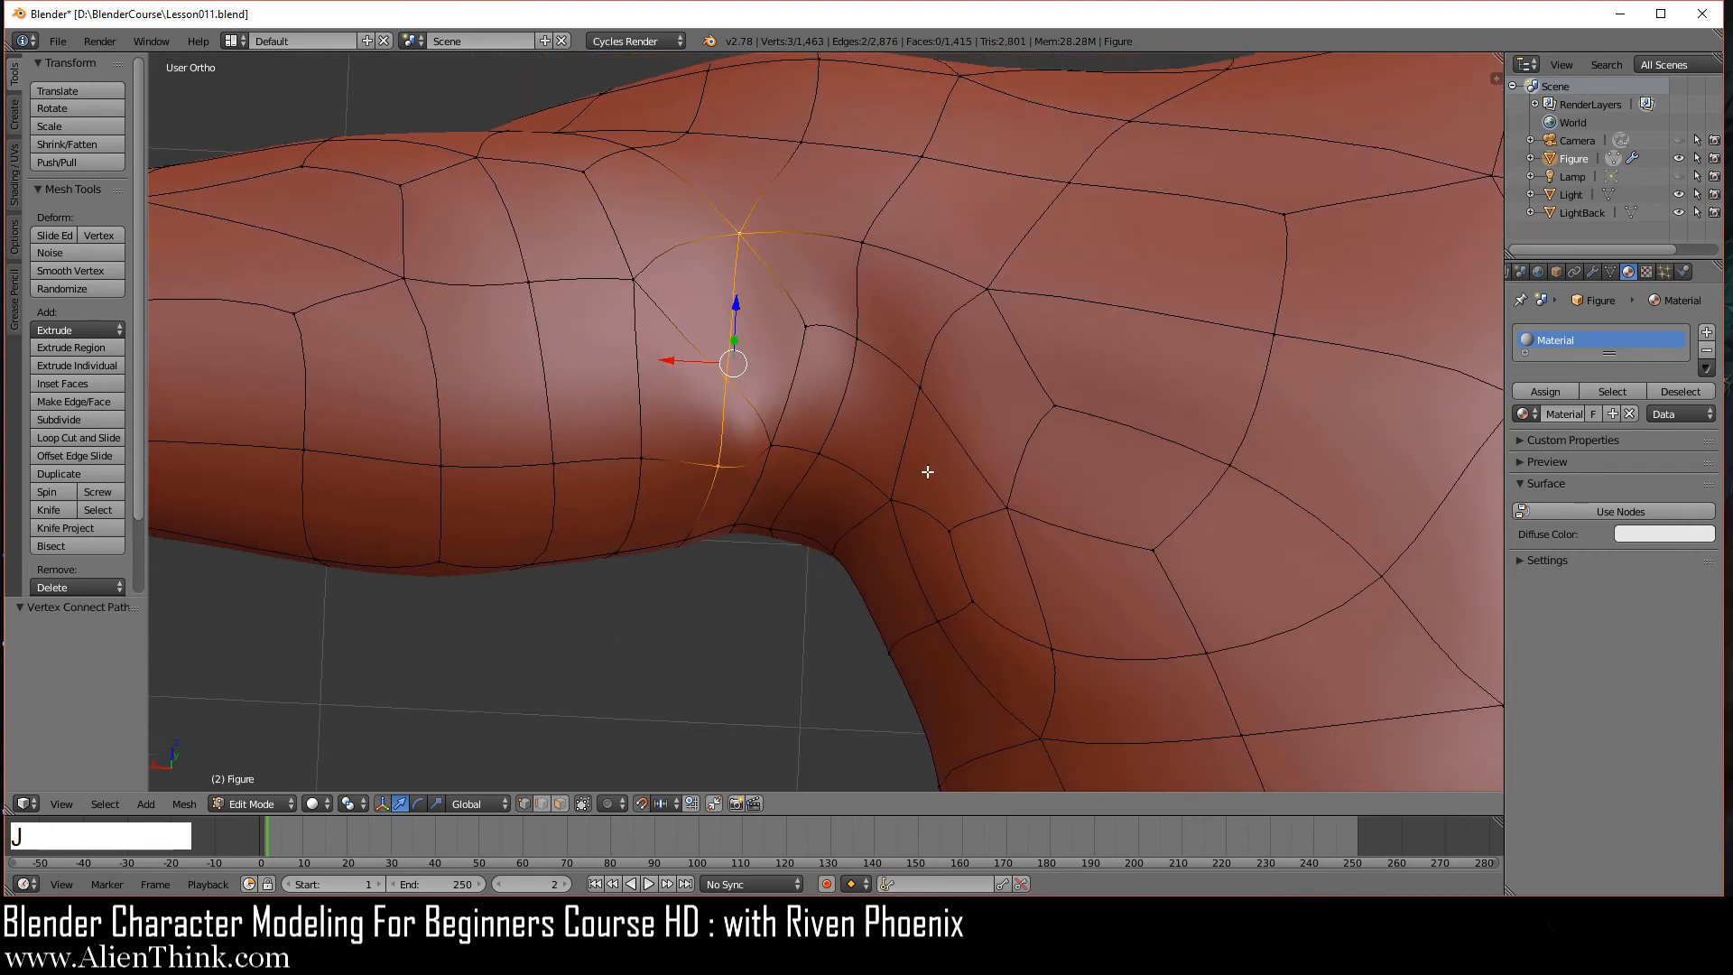
# - Rotate the short edge between the new path's middle vertex and the armpit vertex twice
pyautogui.rightClick(731, 388)
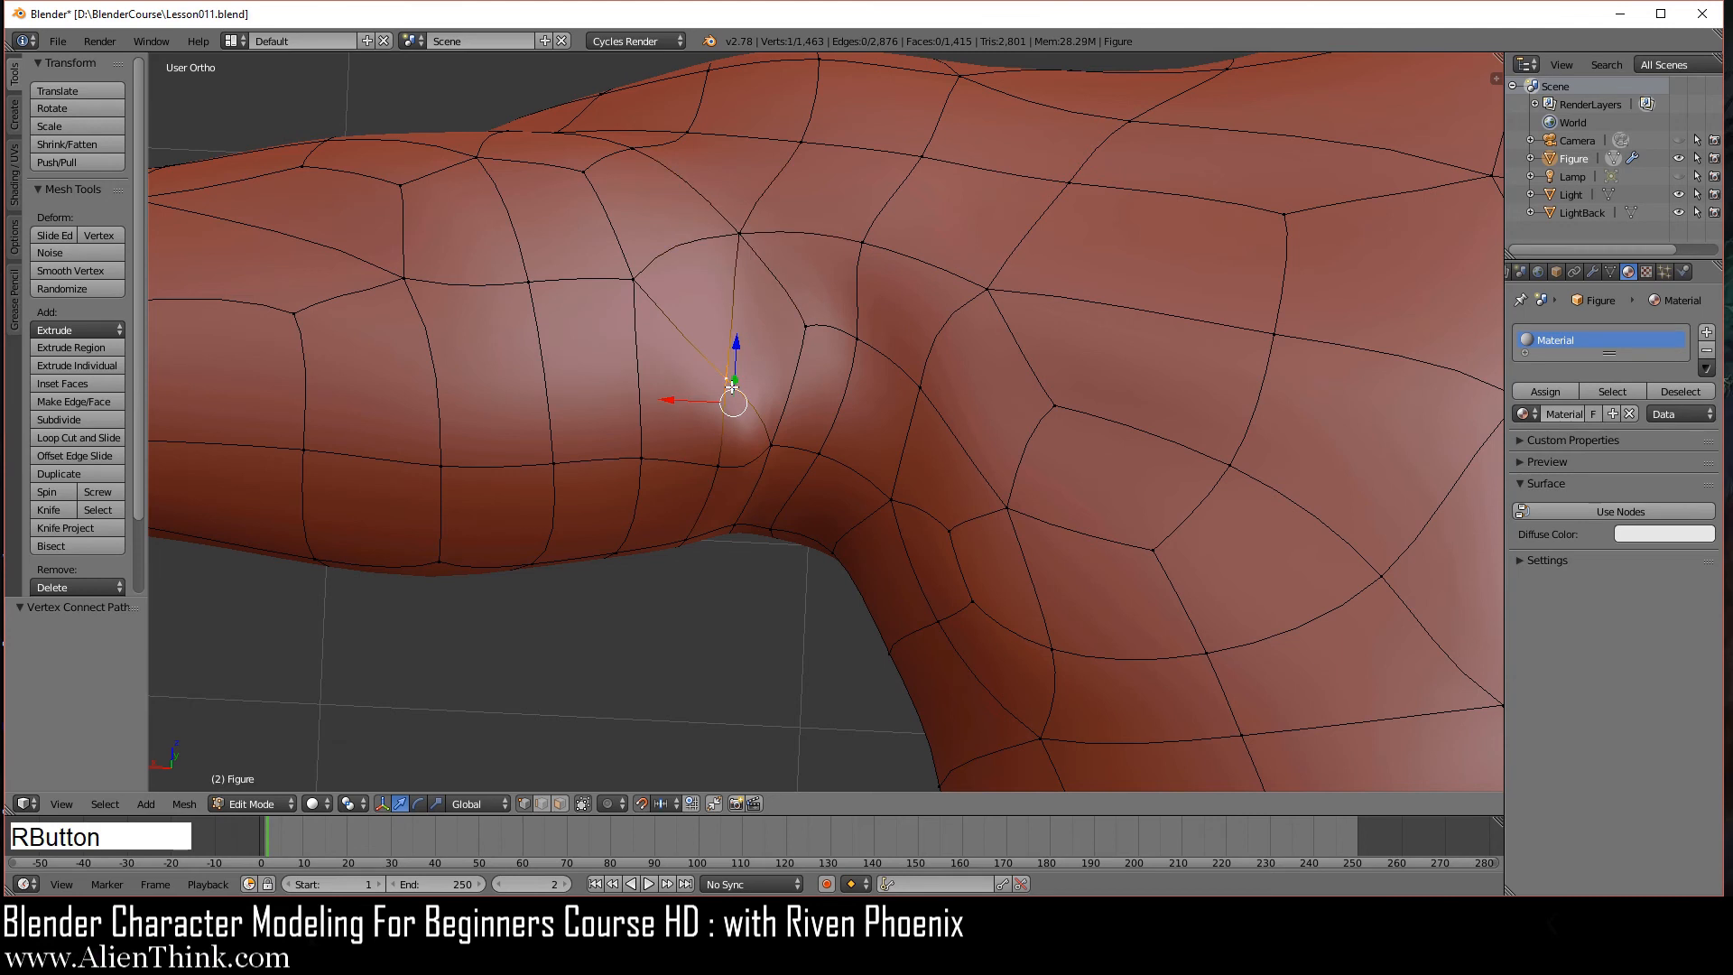
pyautogui.keyDown('shift'); pyautogui.rightClick(772, 442); pyautogui.keyUp('shift')
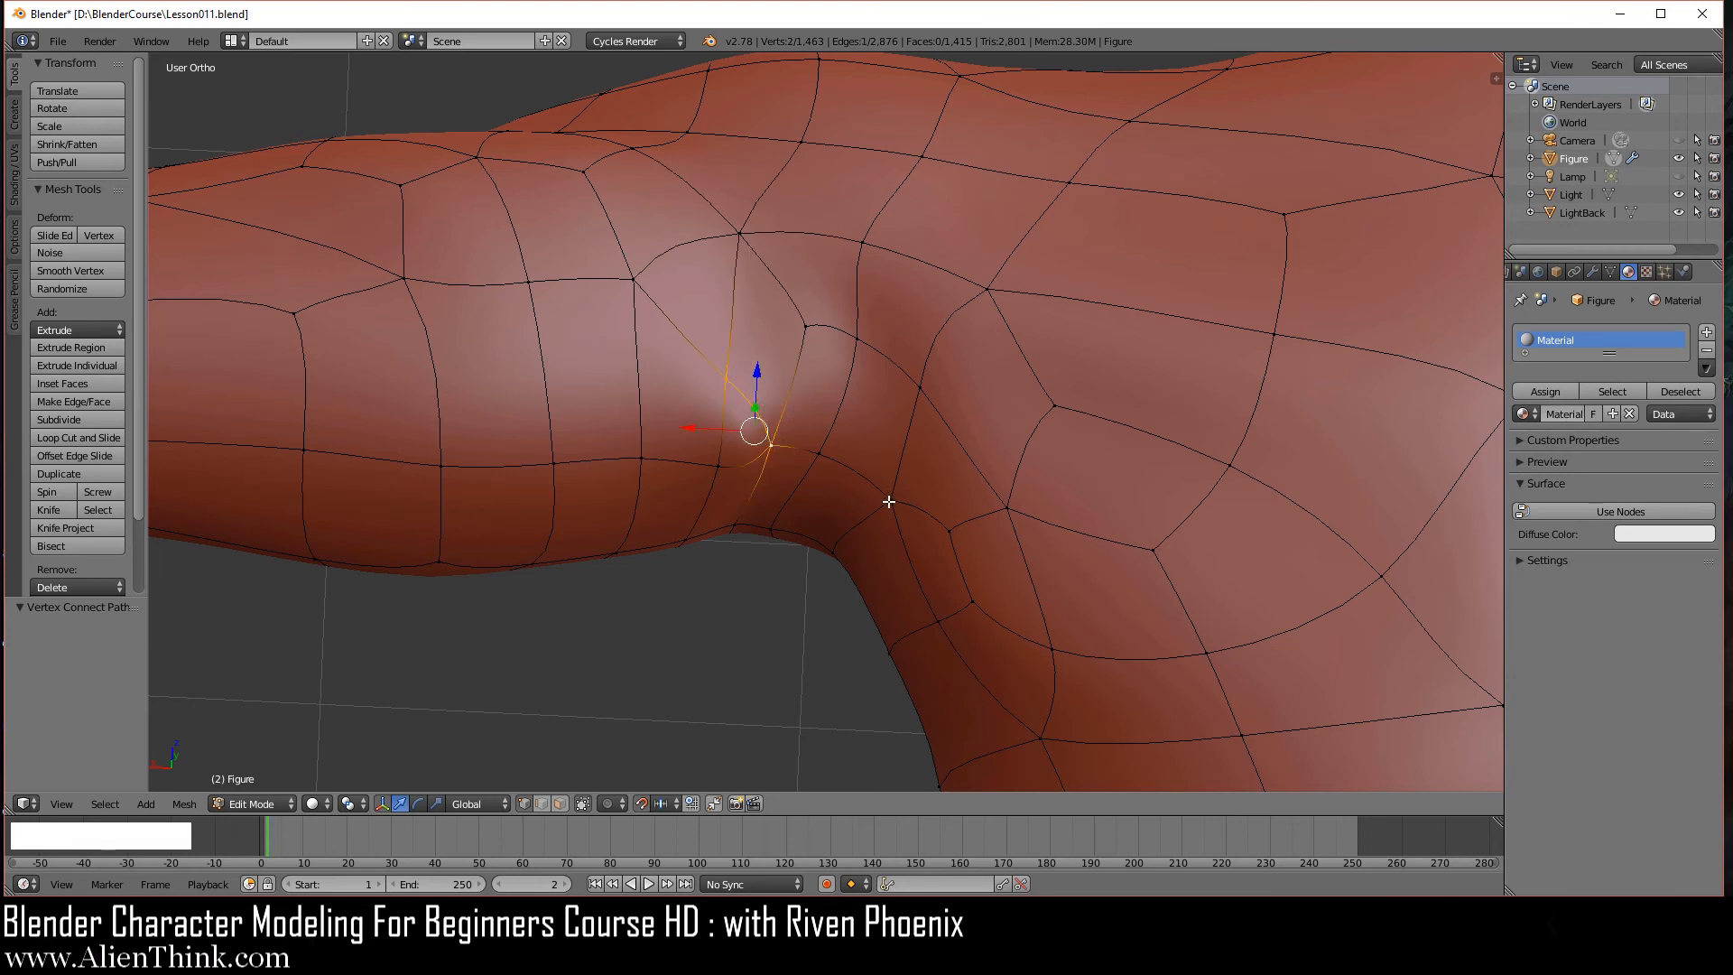
pyautogui.hotkey('ctrl', 'a')
pyautogui.hotkey('ctrl', 'a')
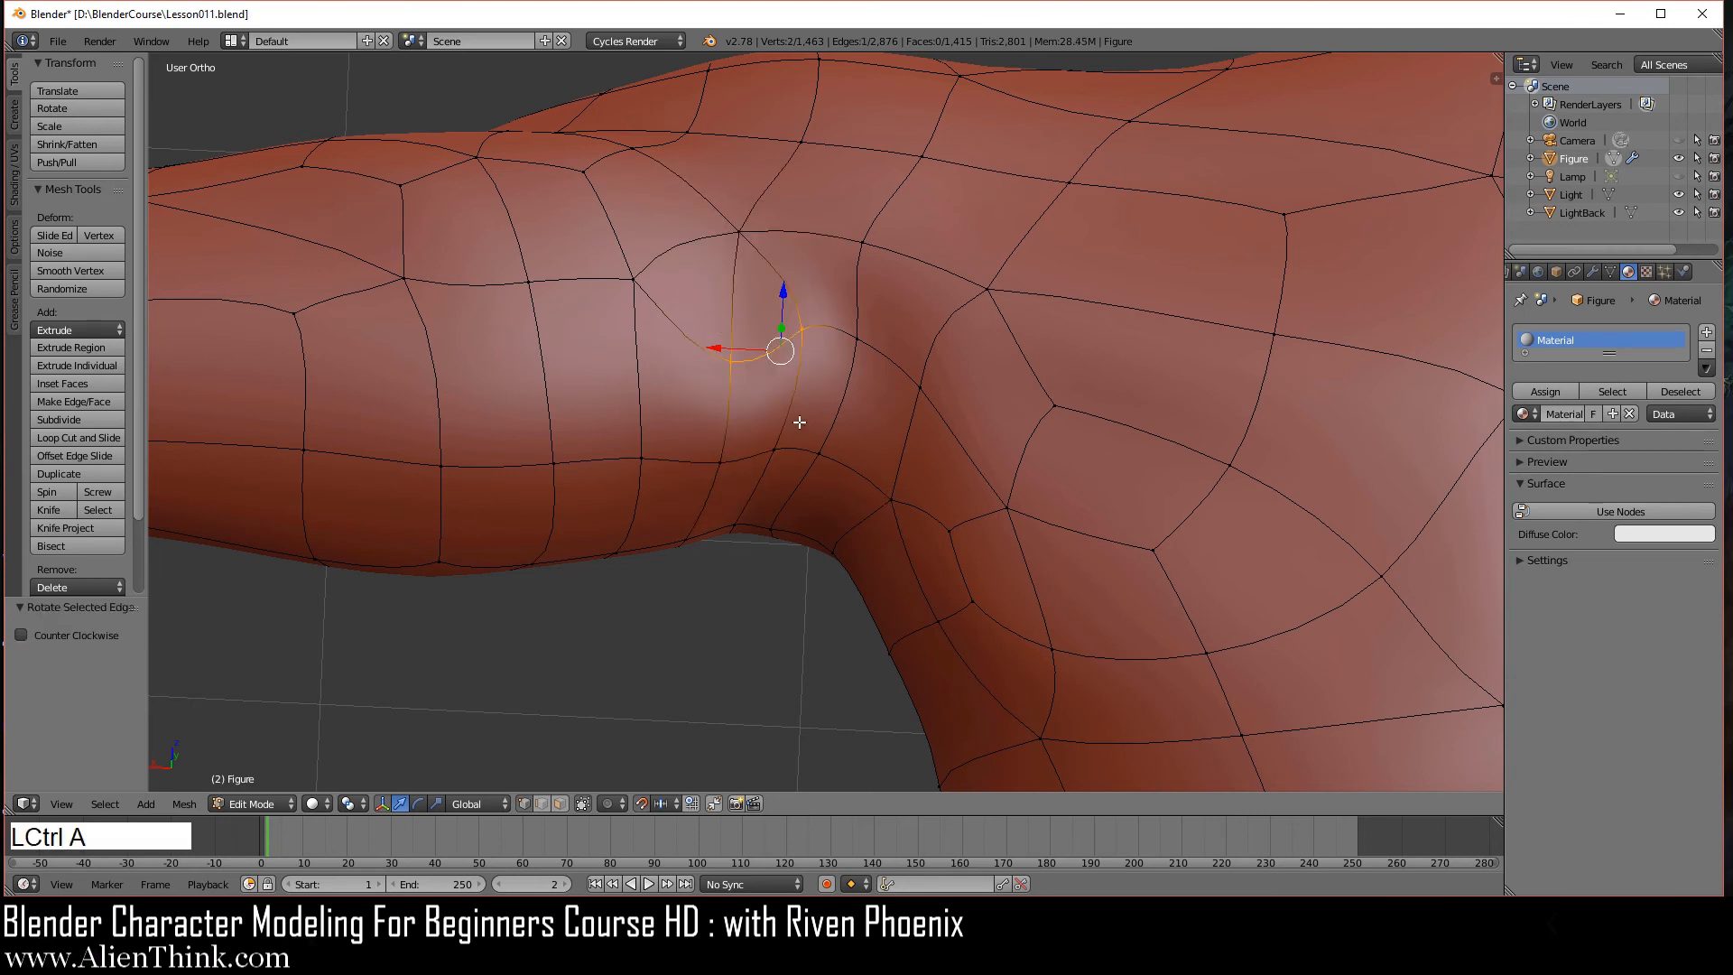
# - Dissolve the edge running from the path's middle vertex up to the back-of-shoulder vertex
pyautogui.rightClick(731, 361)
pyautogui.keyDown('shift'); pyautogui.rightClick(738, 237); pyautogui.keyUp('shift')
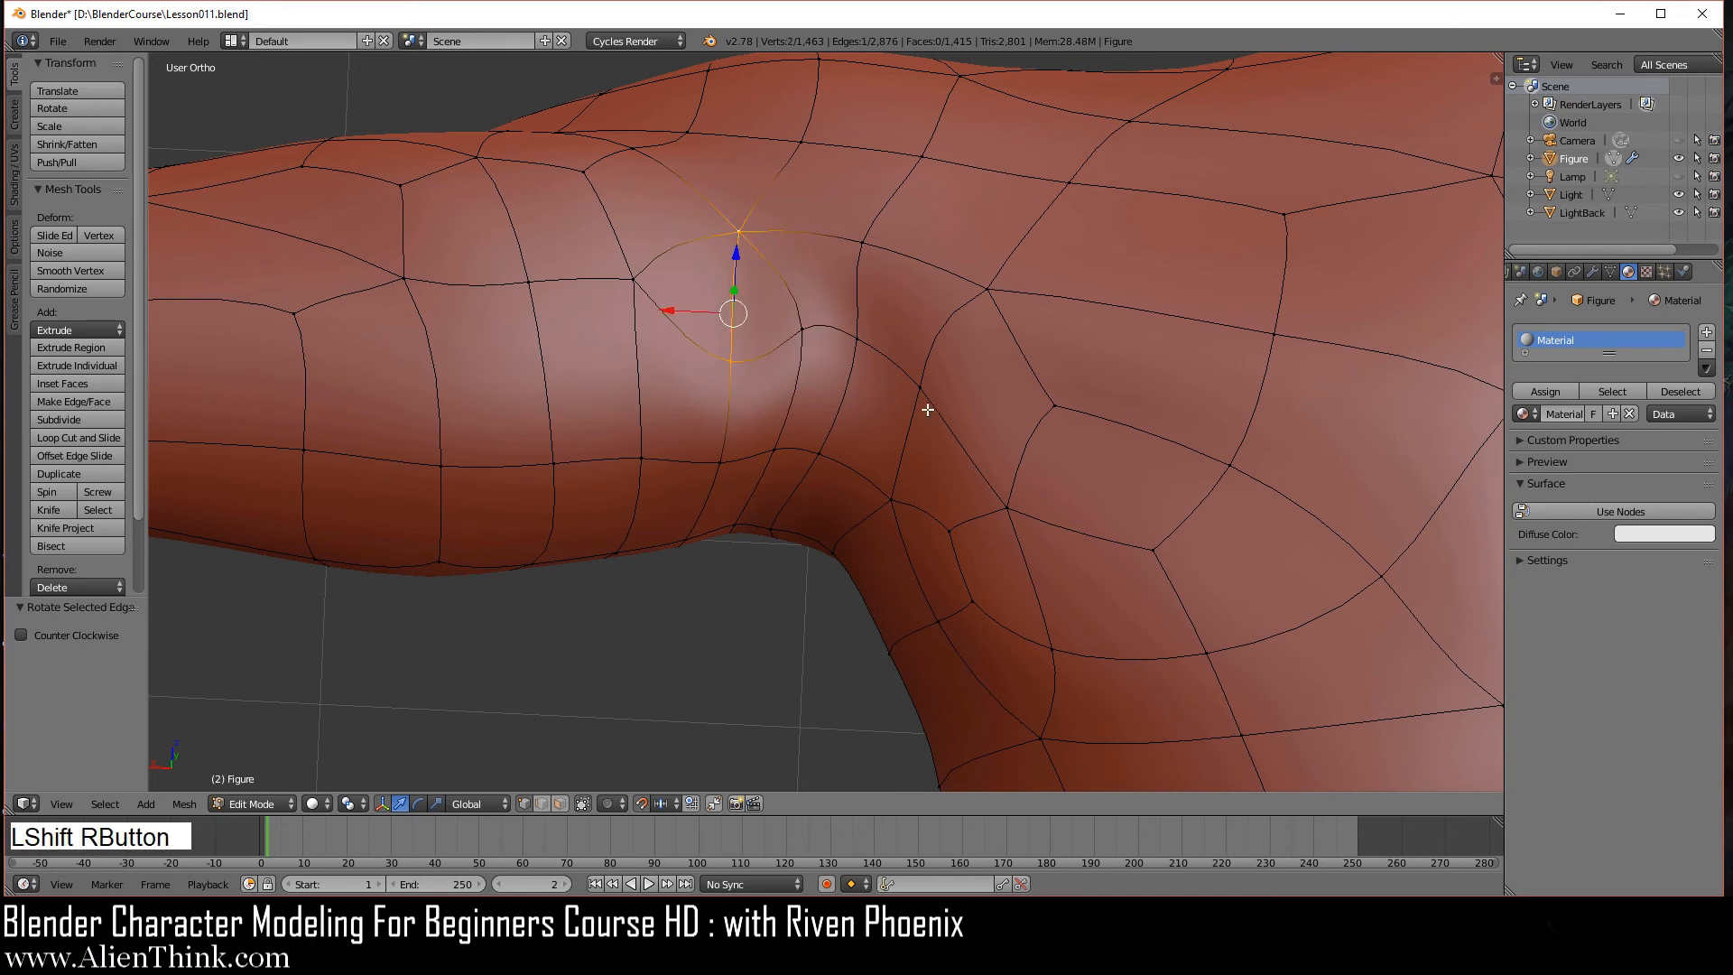
pyautogui.press('x')
pyautogui.click(1054, 409)
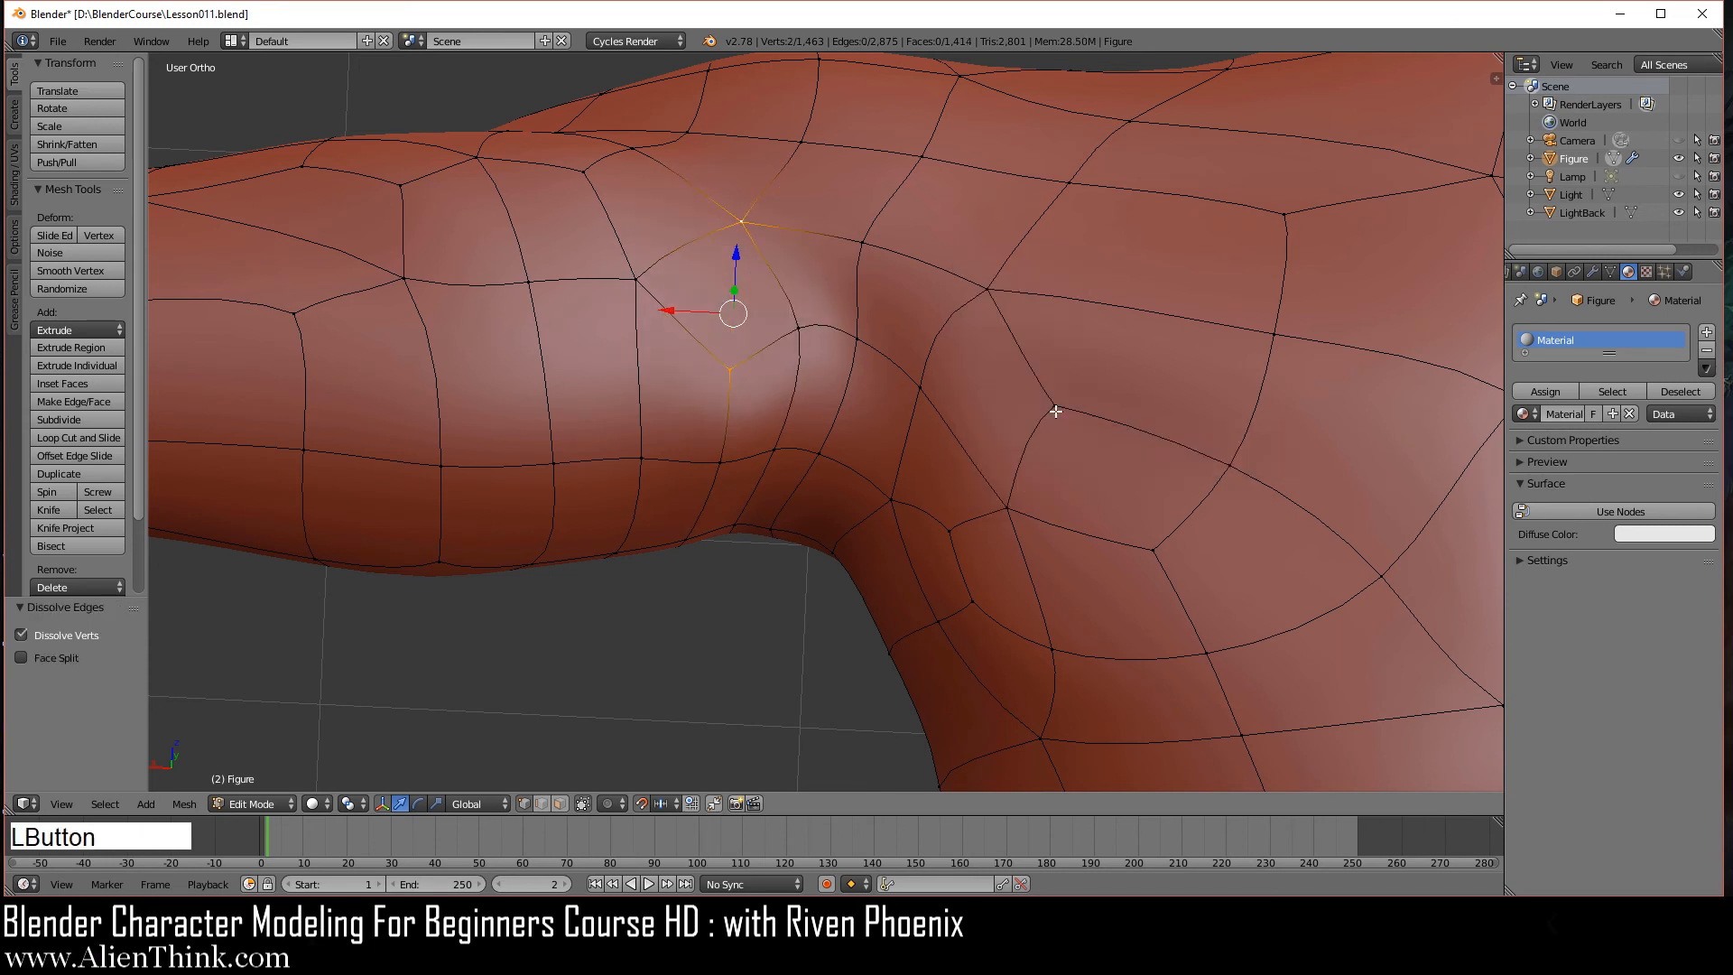
# - Smooth the single vertex left at the top of the remaining path beside the armpit
pyautogui.rightClick(732, 368)
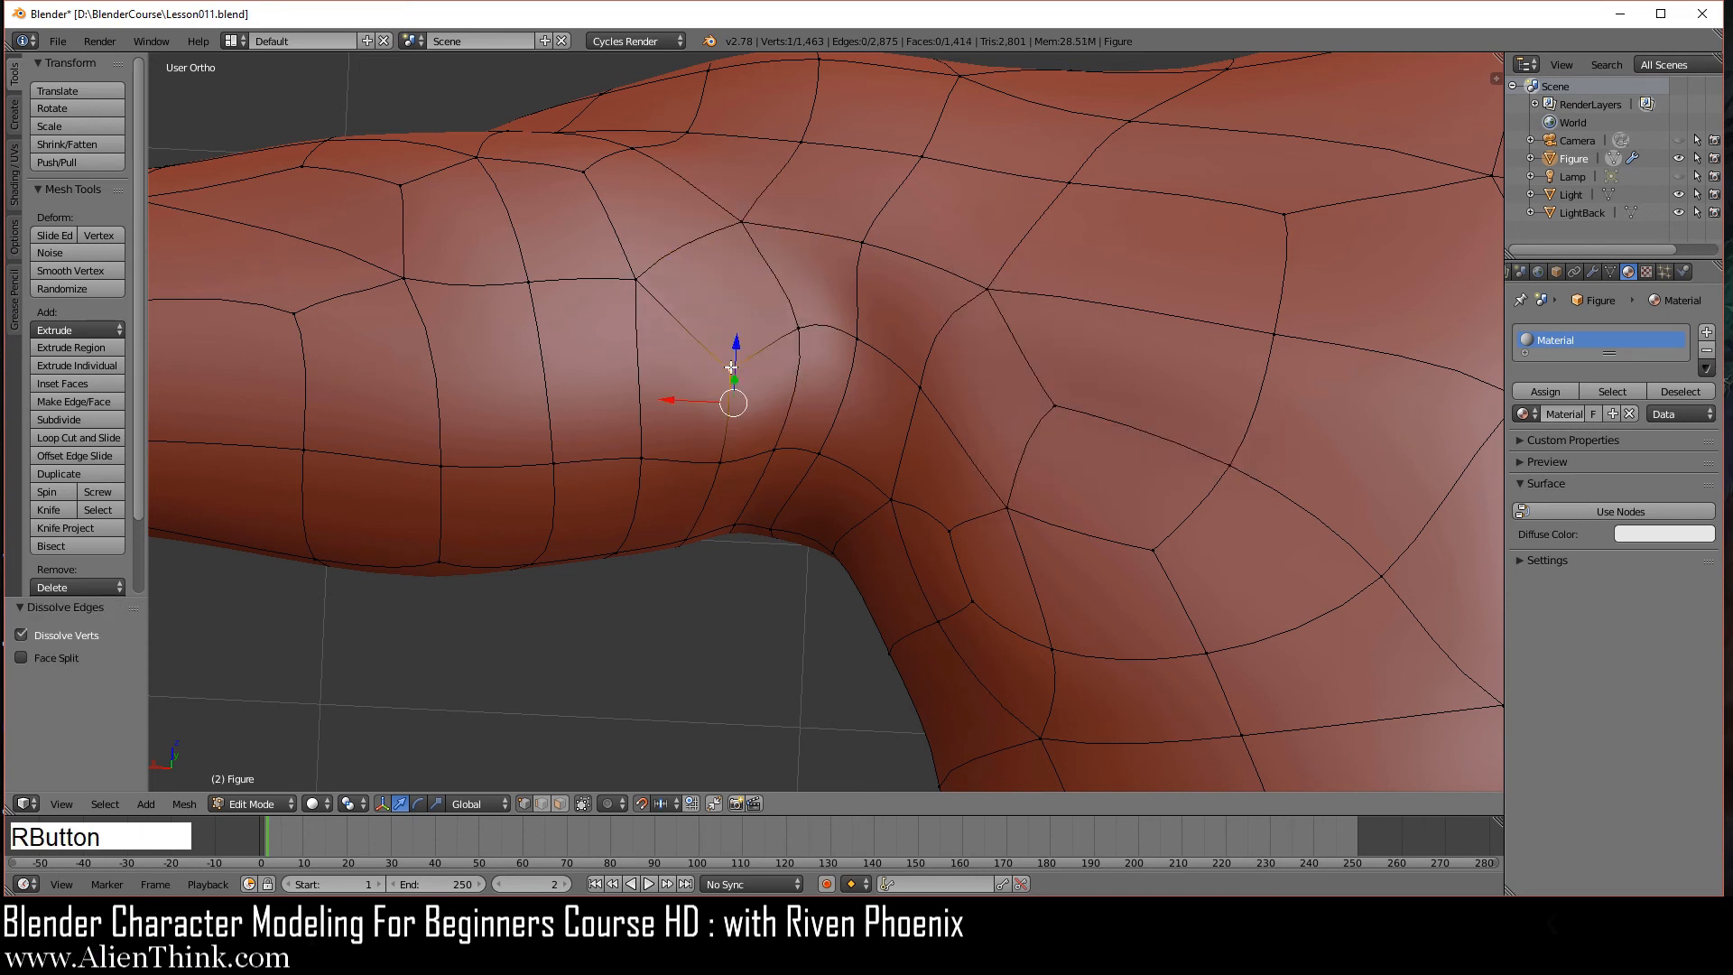
pyautogui.press('w')
pyautogui.click(1103, 416)
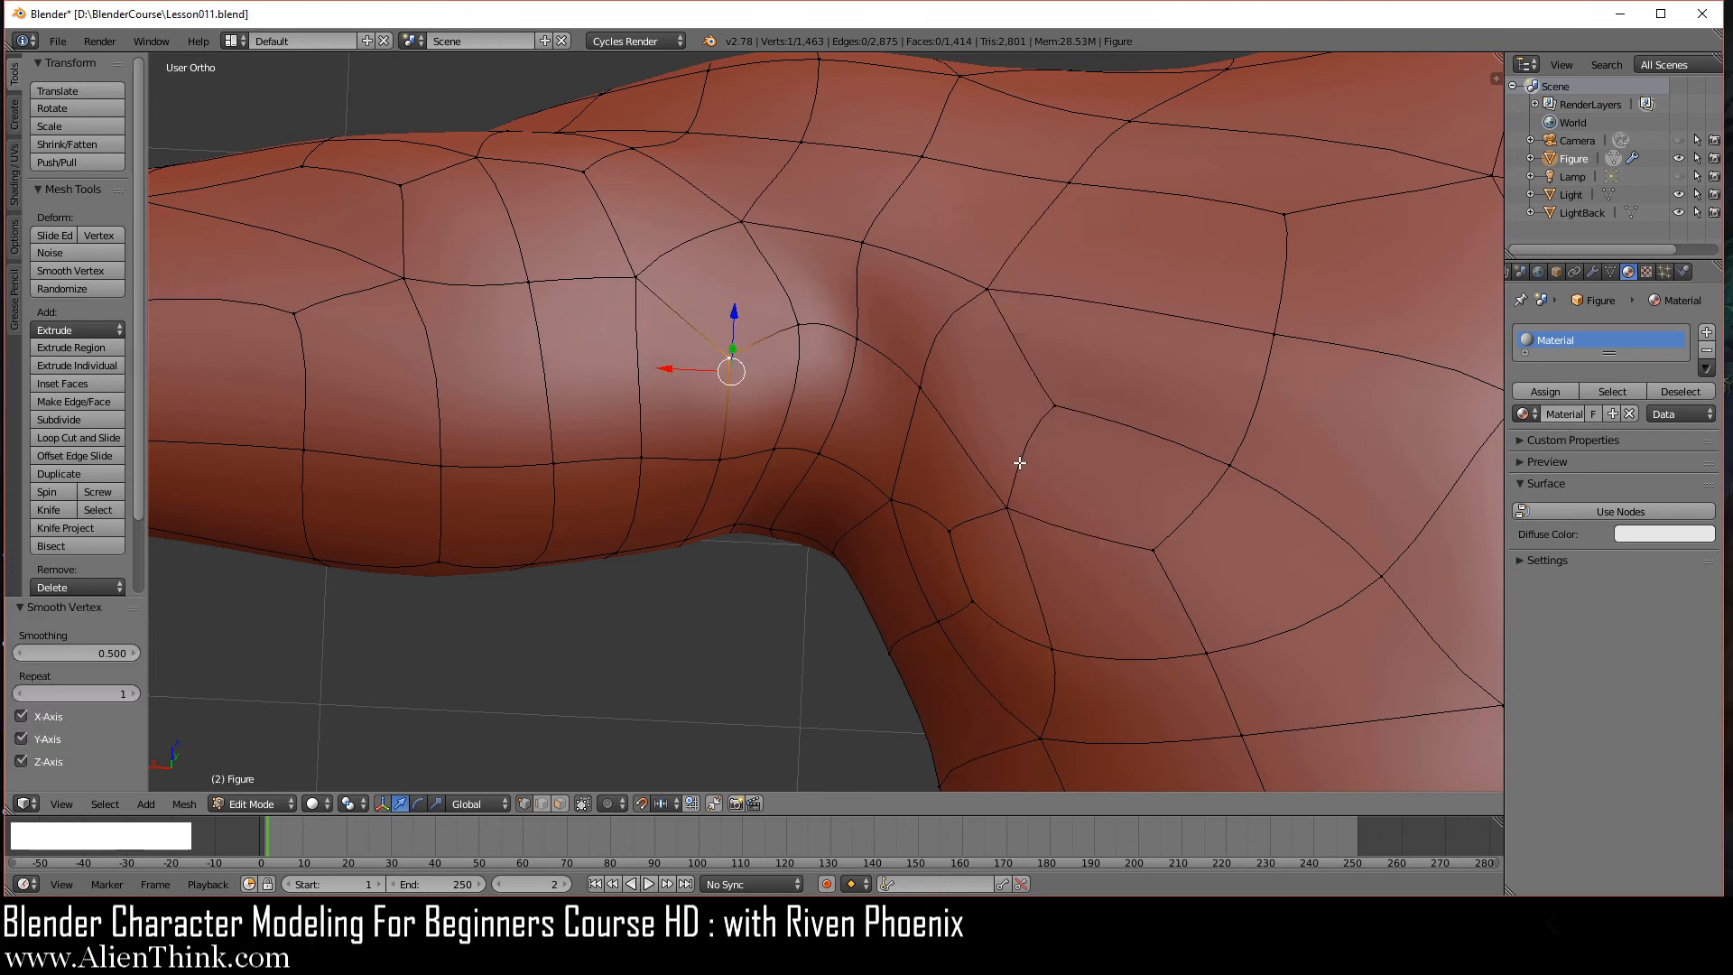
# - From the back view, select the eight vertices around the three armpit faces and move them -0.100 along Z
pyautogui.press('ctrl+KP_1')
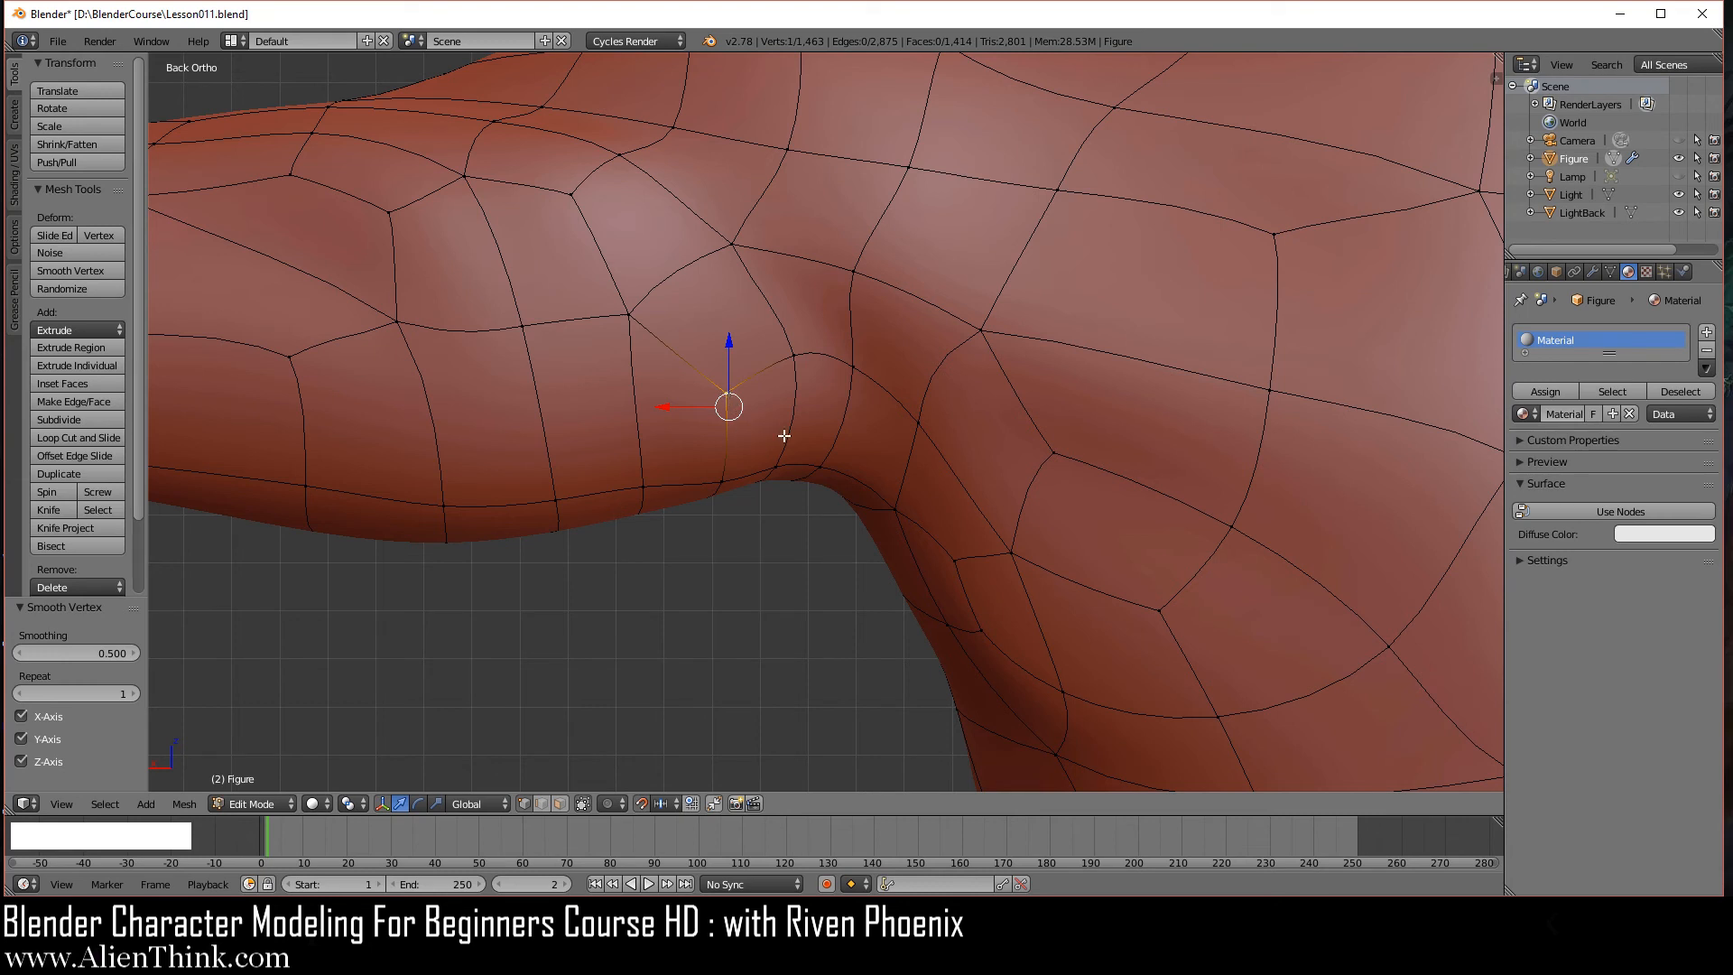
pyautogui.keyDown('shift'); pyautogui.rightClick(795, 354); pyautogui.keyUp('shift')
pyautogui.keyDown('shift'); pyautogui.rightClick(851, 366); pyautogui.keyUp('shift')
pyautogui.keyDown('shift'); pyautogui.rightClick(918, 422); pyautogui.keyUp('shift')
pyautogui.keyDown('shift'); pyautogui.rightClick(893, 508); pyautogui.keyUp('shift')
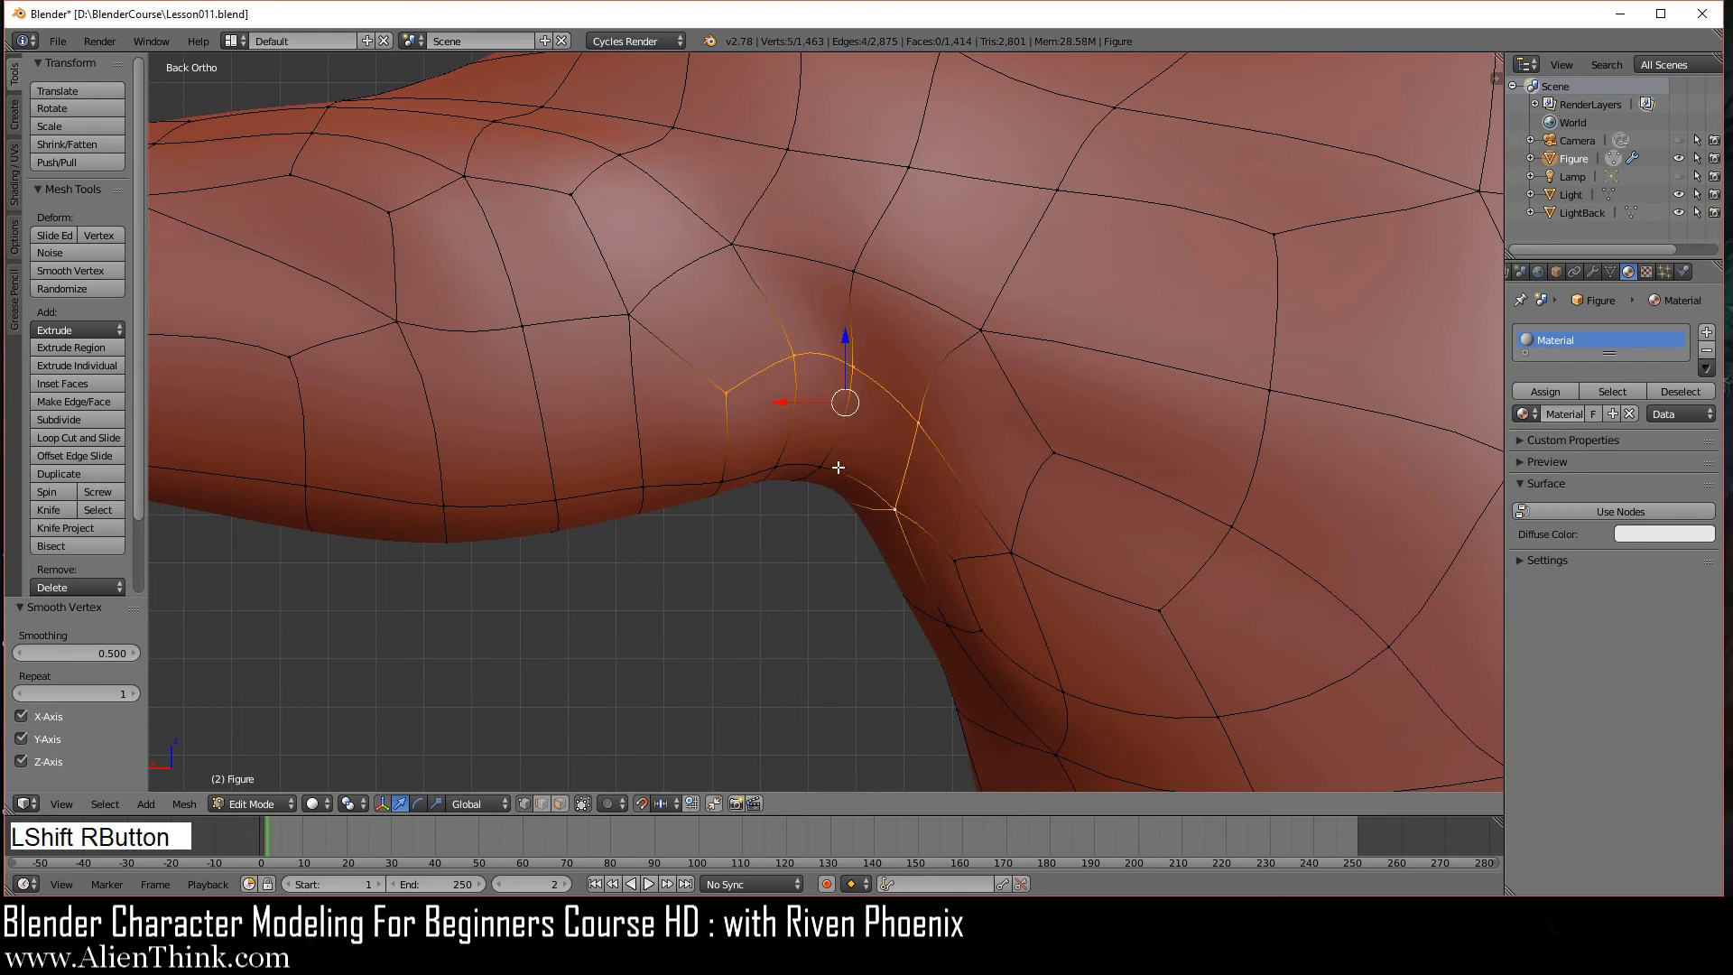
pyautogui.keyDown('shift'); pyautogui.rightClick(836, 467); pyautogui.keyUp('shift')
pyautogui.keyDown('shift'); pyautogui.rightClick(778, 465); pyautogui.keyUp('shift')
pyautogui.keyDown('shift'); pyautogui.rightClick(722, 483); pyautogui.keyUp('shift')
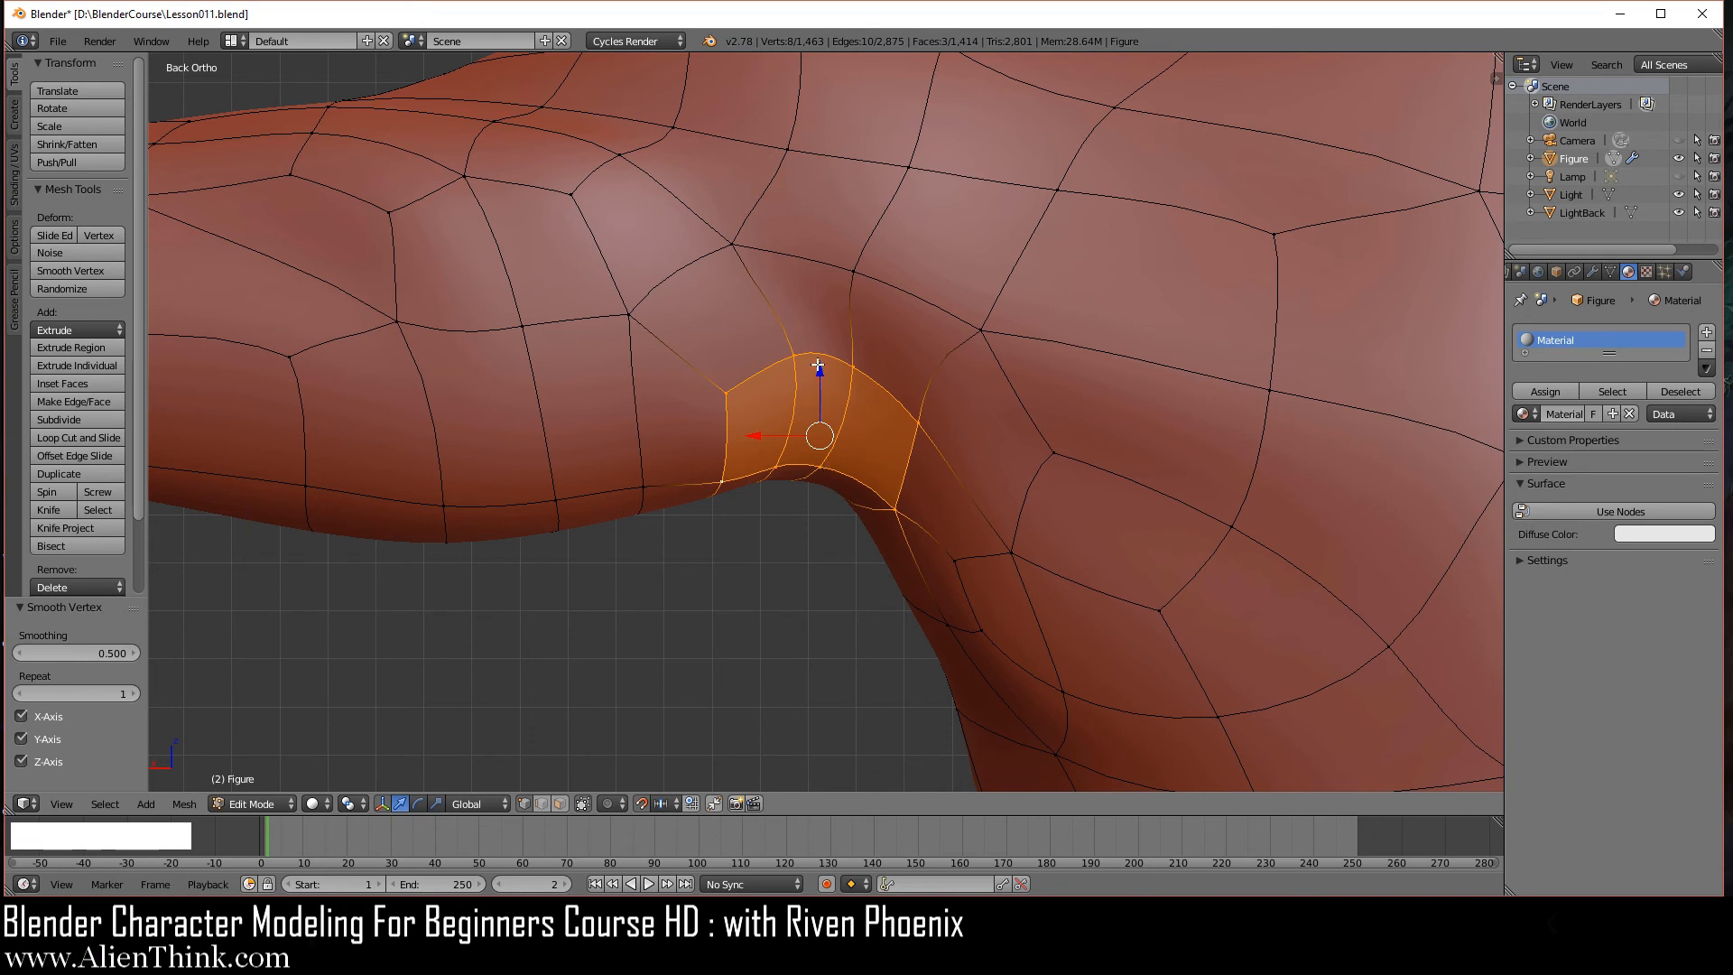
pyautogui.moveTo(817, 365); pyautogui.dragTo(819, 407)
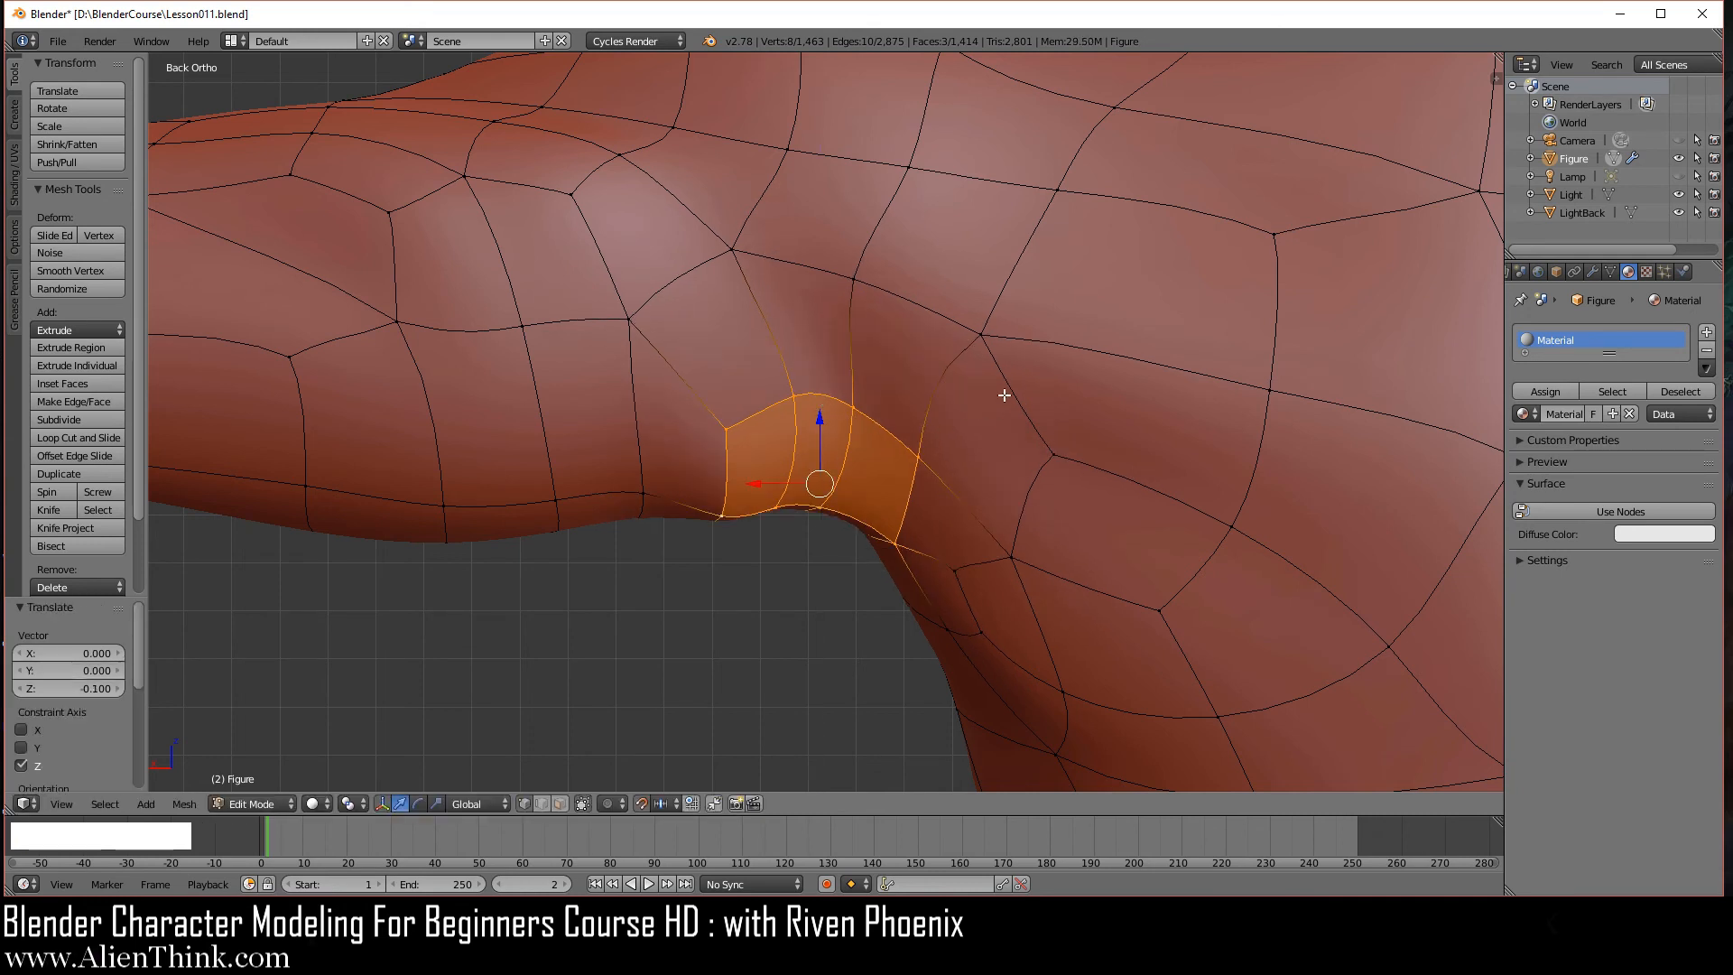
# - Smooth the three selected armpit faces once, and clear the selection
pyautogui.press('w')
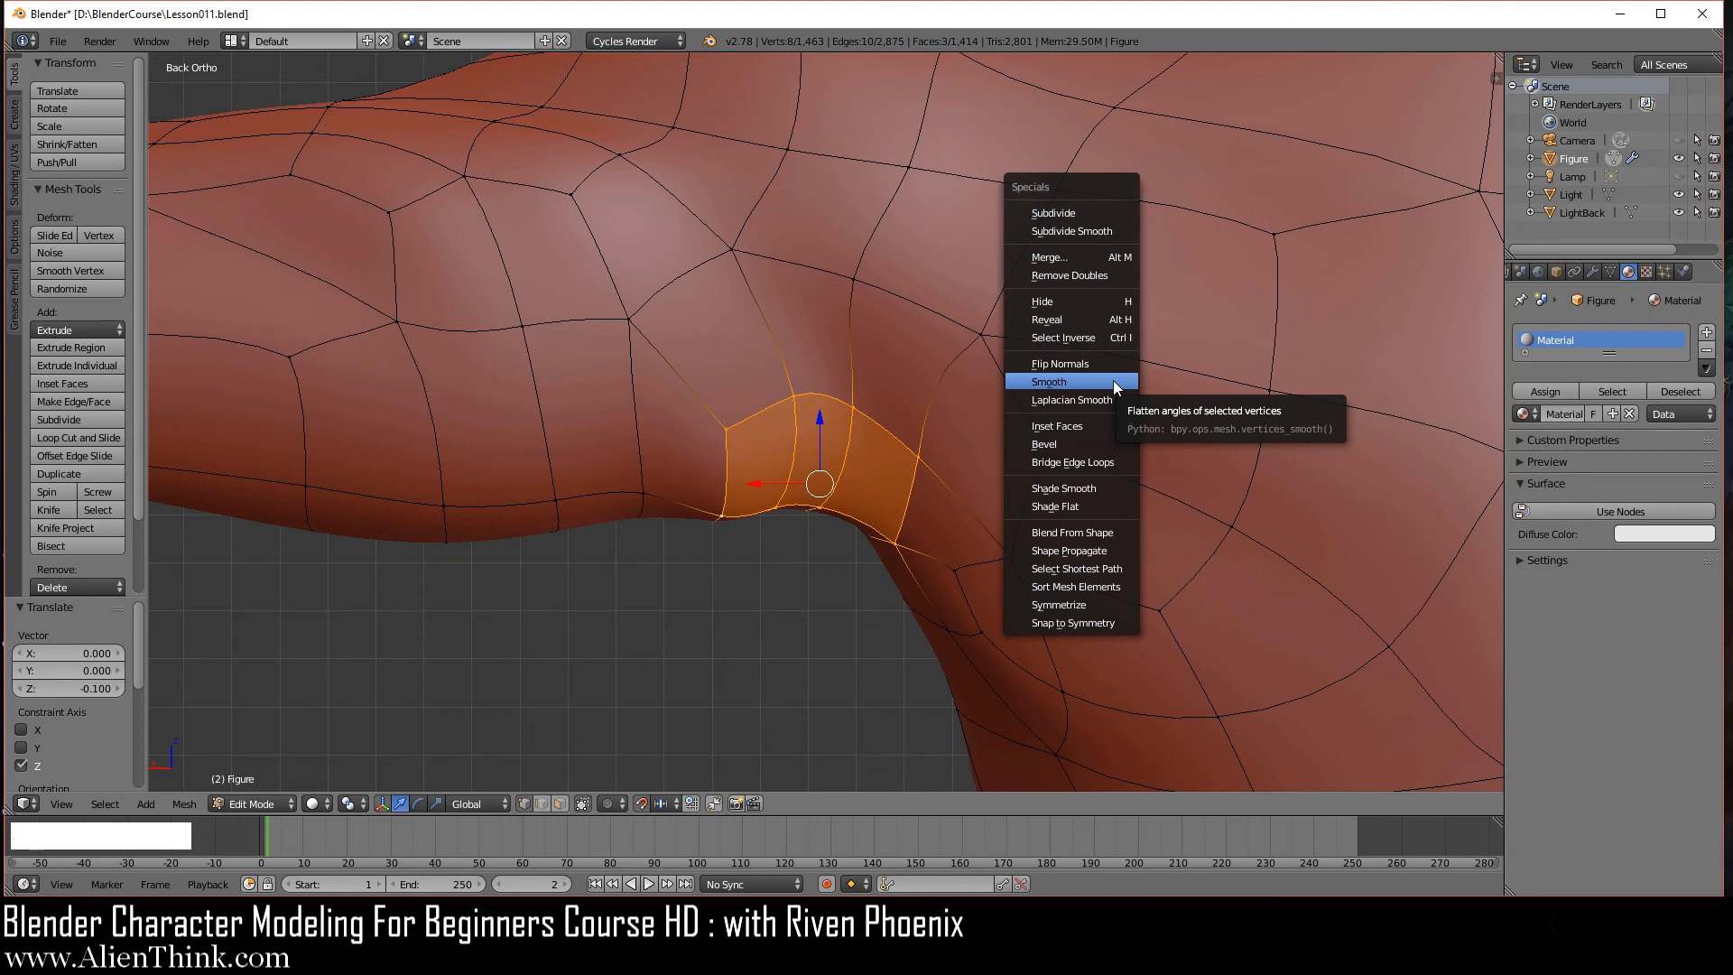
pyautogui.click(1113, 381)
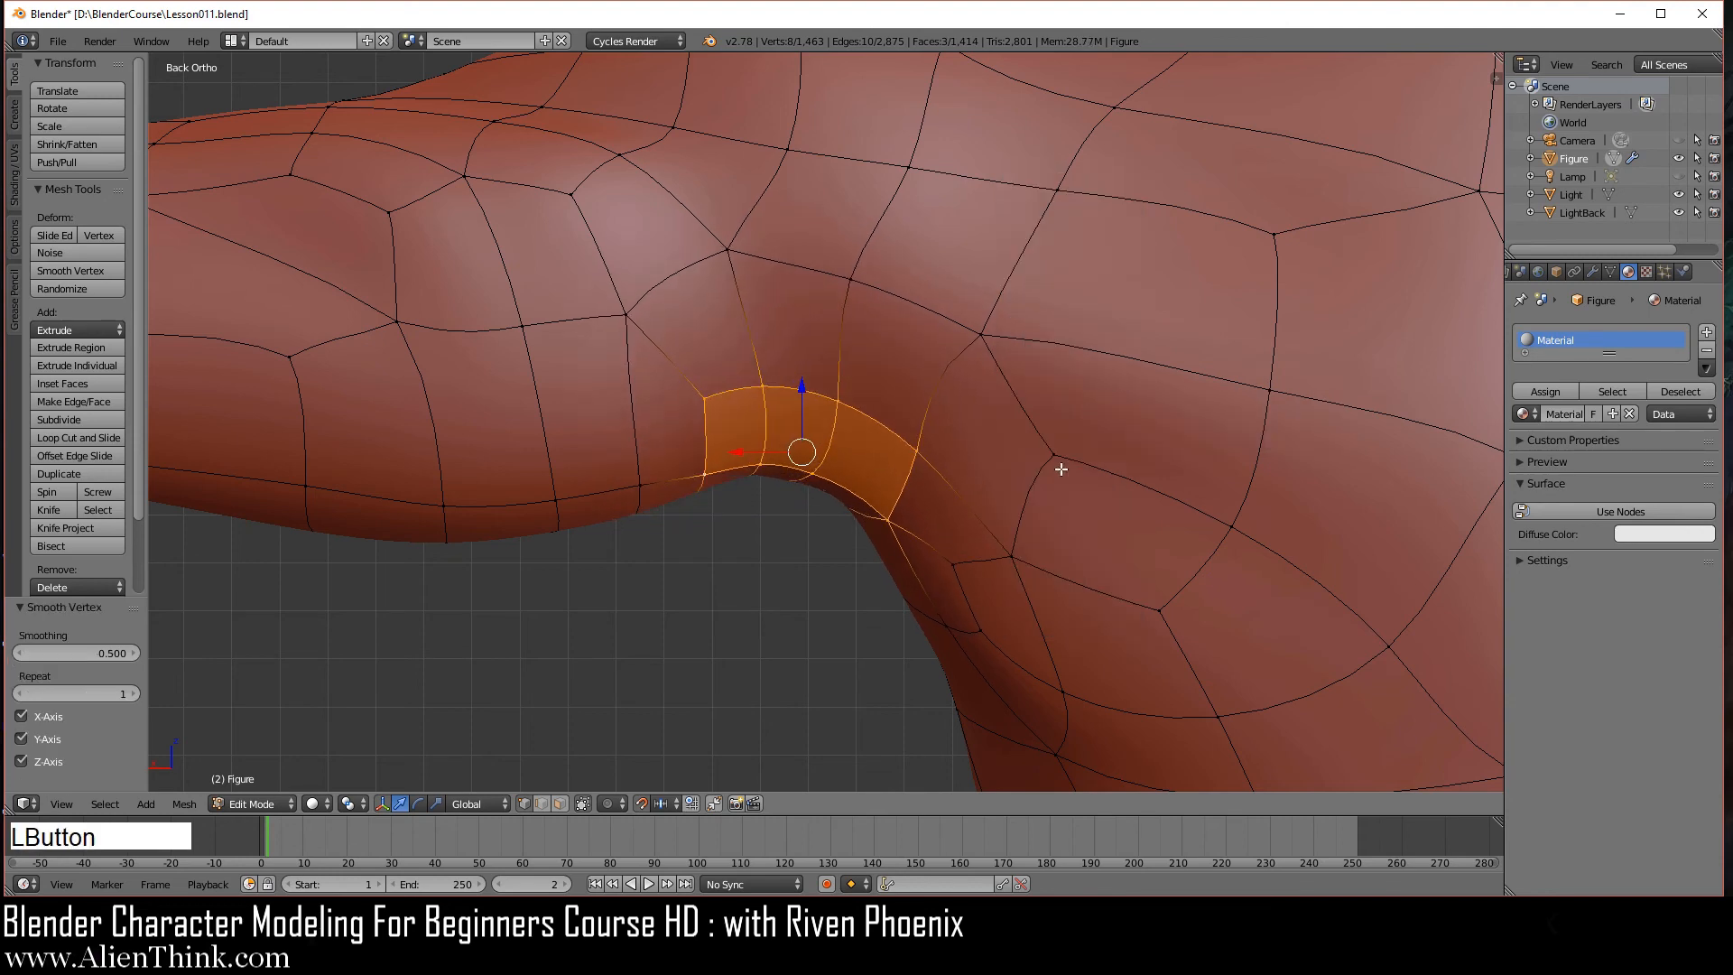
pyautogui.press('a')
pyautogui.moveTo(858, 518)
pyautogui.mouseDown(button='middle')
pyautogui.moveTo(875, 407)
pyautogui.moveTo(847, 472)
pyautogui.moveTo(859, 514)
pyautogui.mouseUp(button='middle')
pyautogui.hotkey('ctrl', '1')
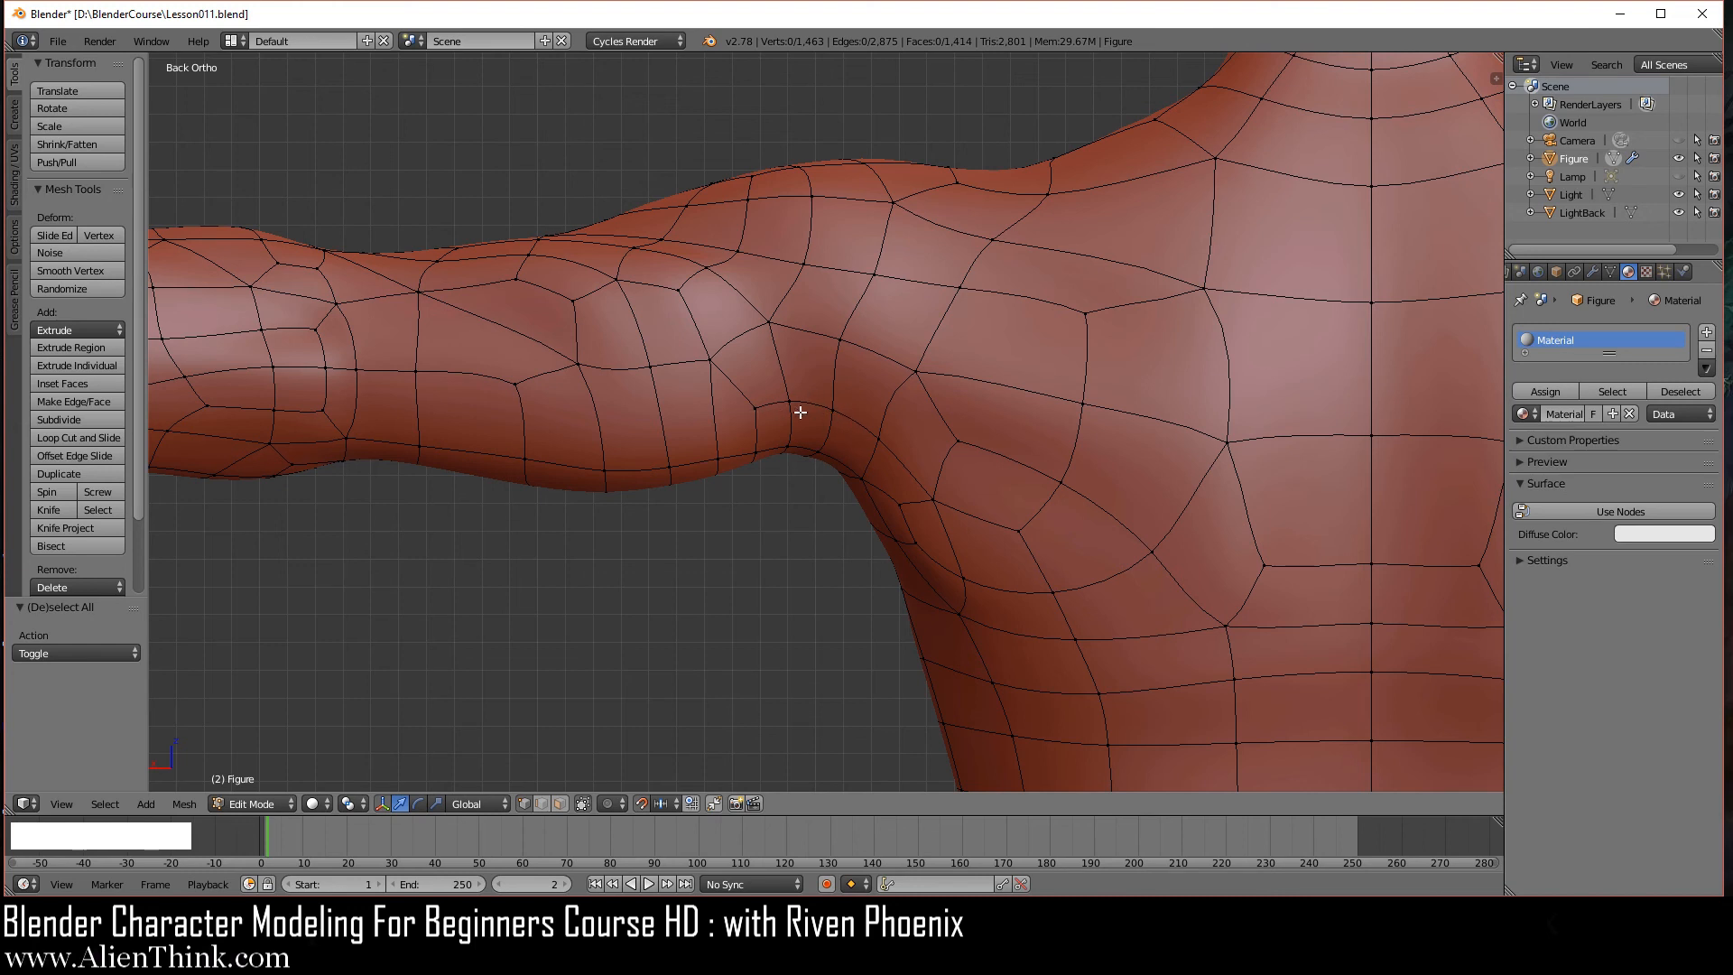
# - Rotate the edge running from the shoulder-blade vertex down to the armpit, check the shape in Object Mode, and clear the selection
pyautogui.scroll(2, 800, 413)
pyautogui.scroll(-1, 878, 450)
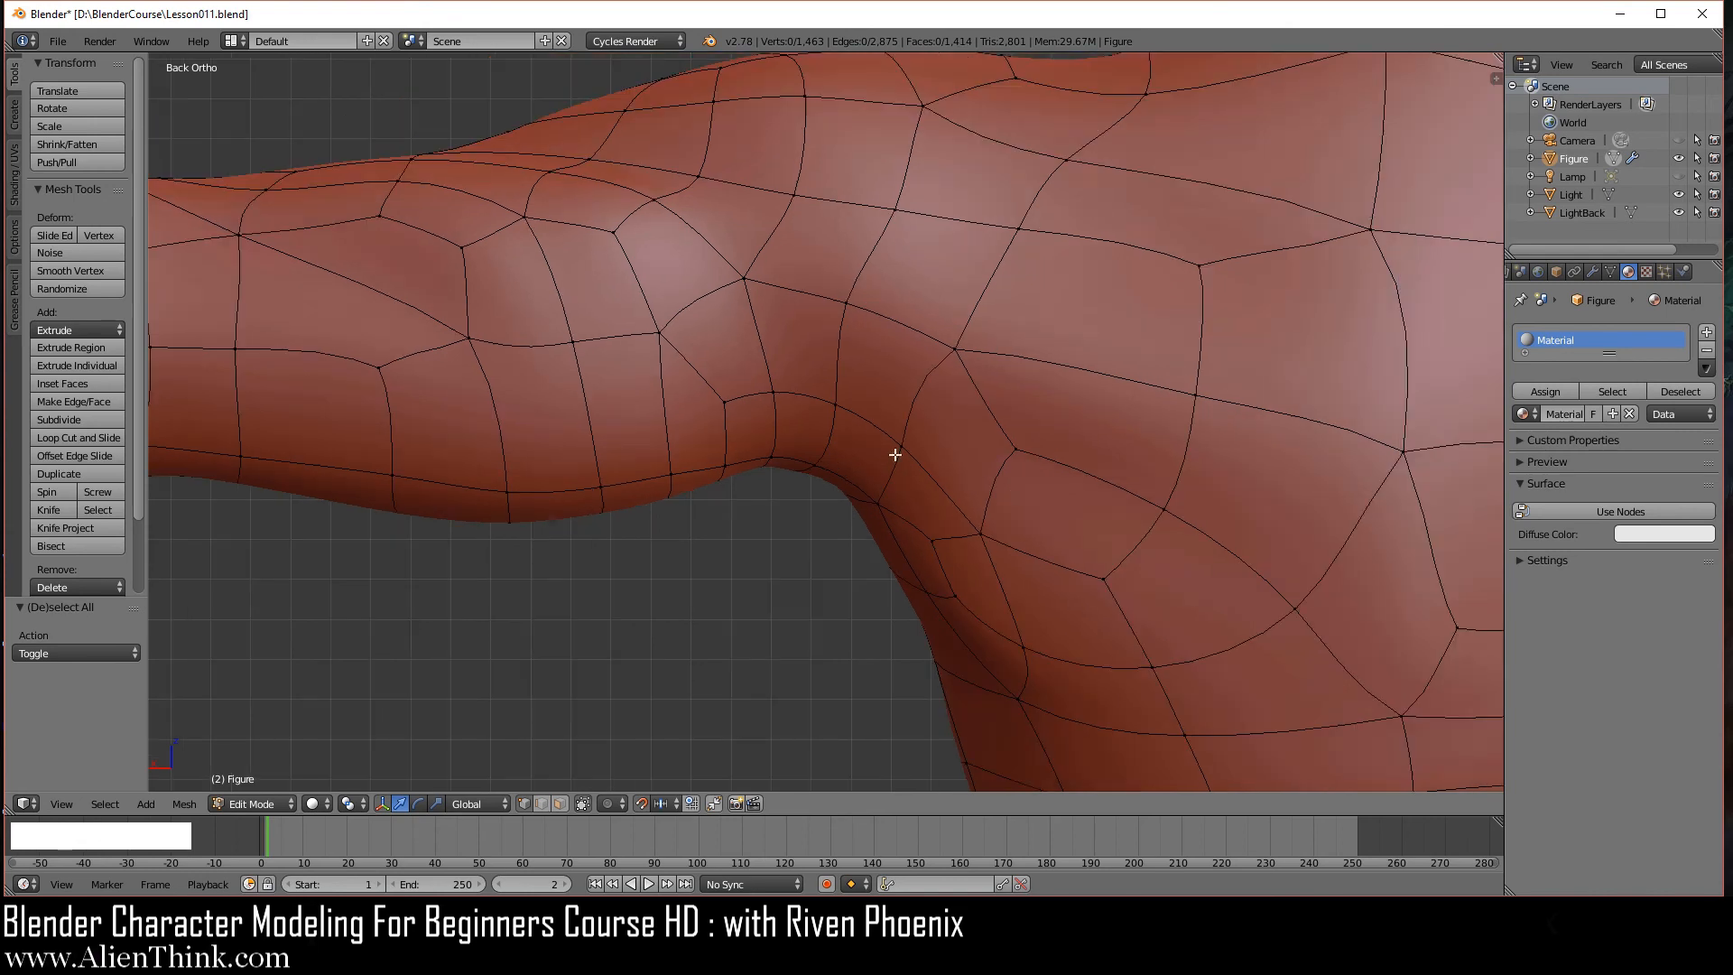
pyautogui.rightClick(951, 366)
pyautogui.keyDown('shift'); pyautogui.rightClick(904, 444); pyautogui.keyUp('shift')
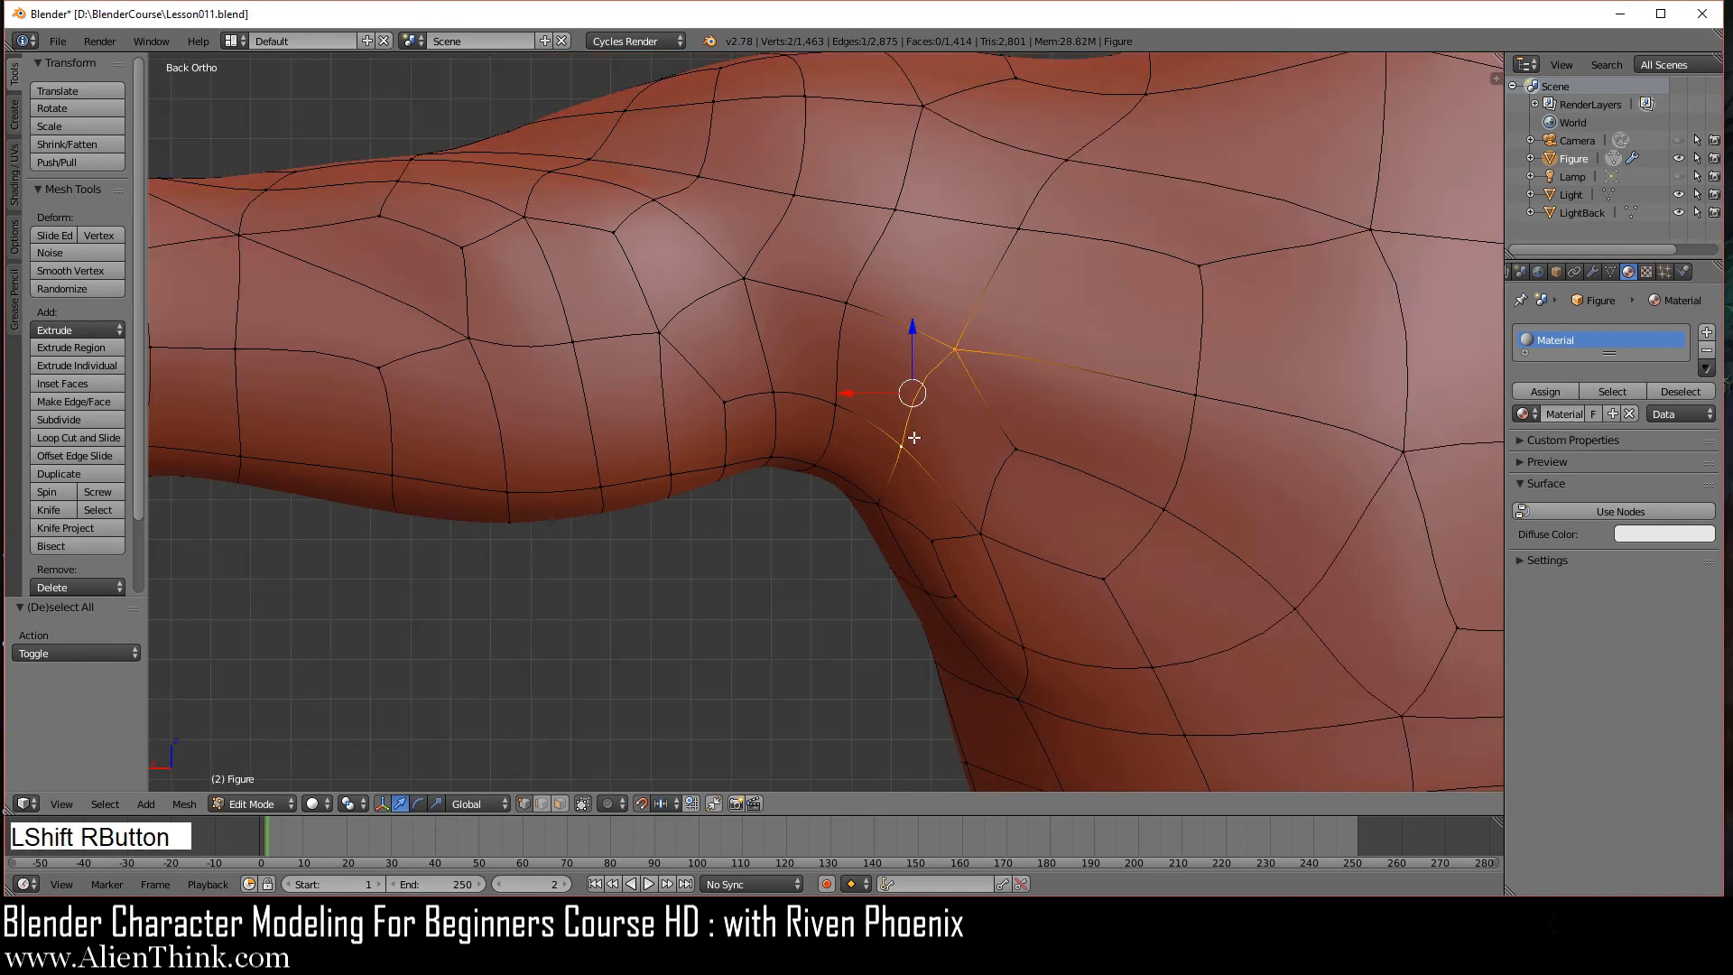
pyautogui.hotkey('ctrl', 'e')
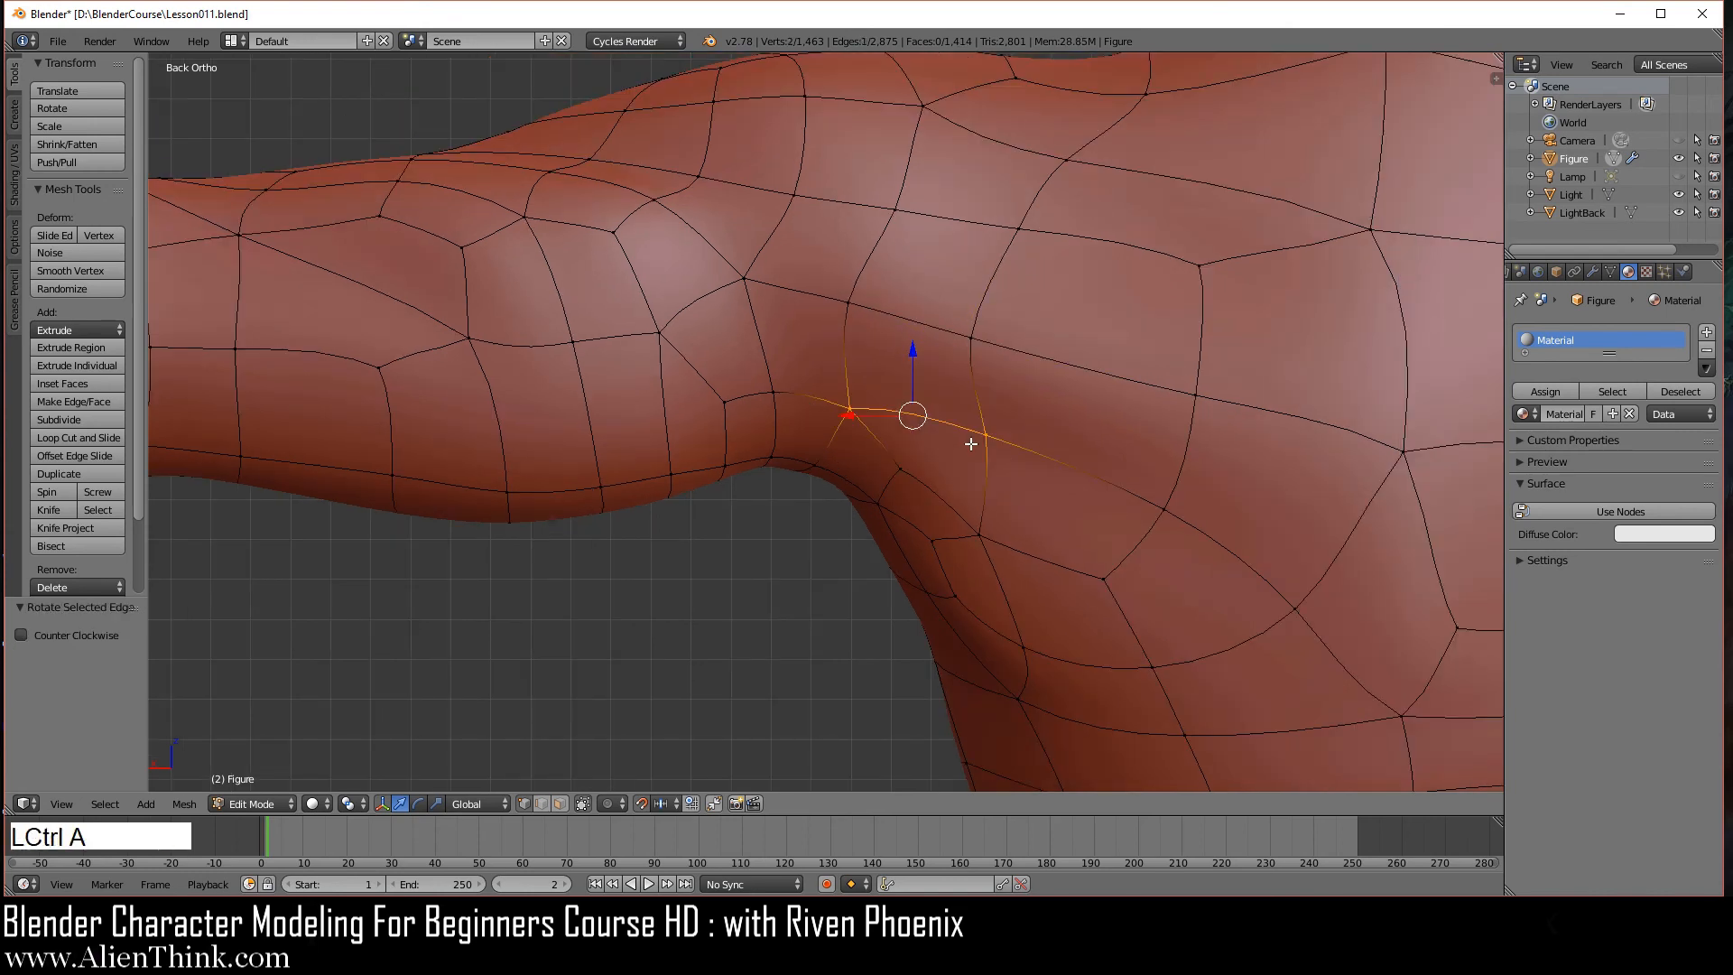
pyautogui.press('Tab')
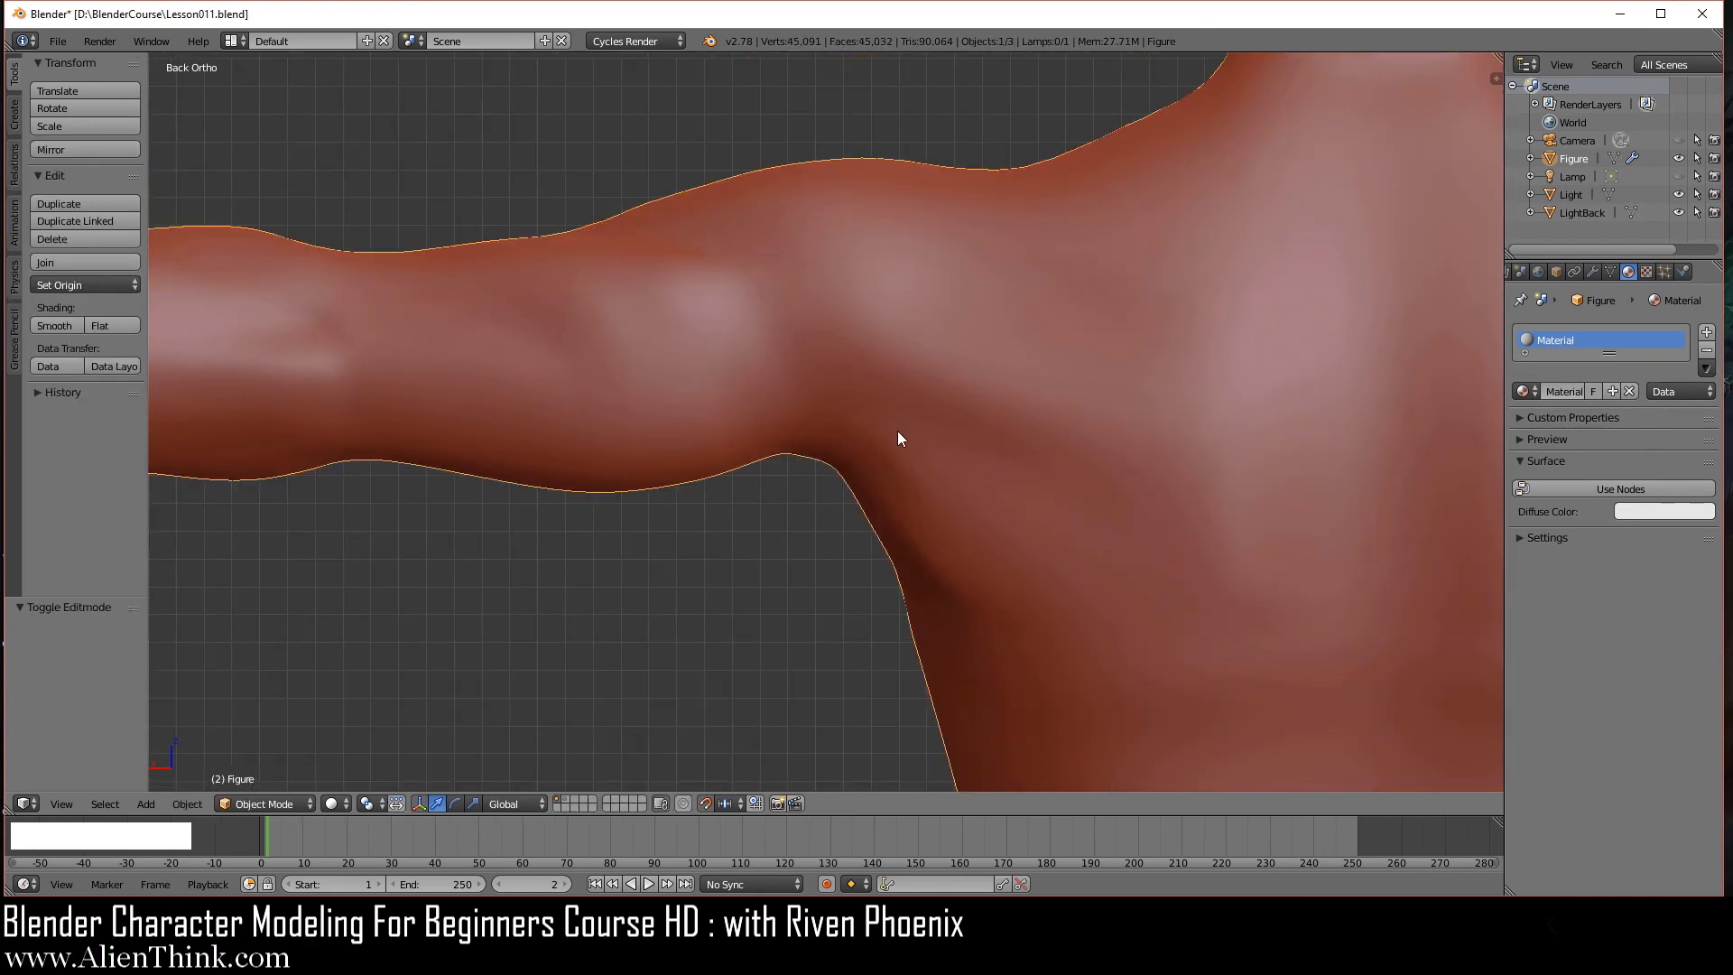
pyautogui.press('Tab')
pyautogui.scroll(1, 889, 501)
pyautogui.press('a')
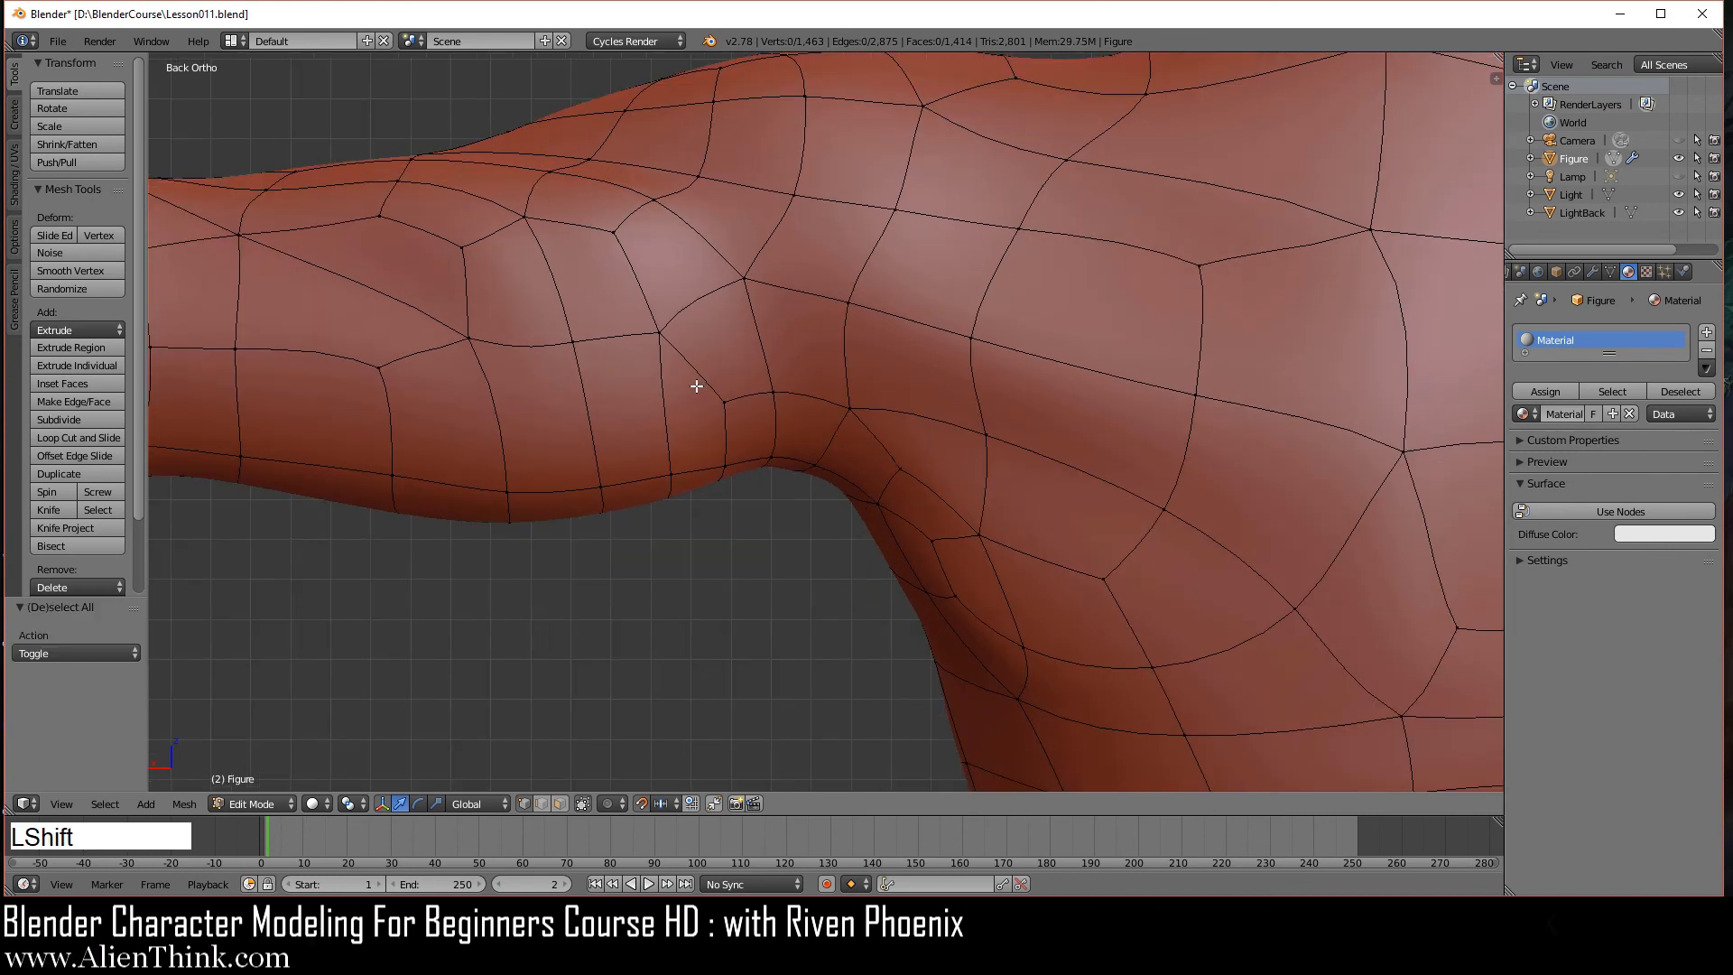
# - Select the four adjoining faces along the back of the lower upper arm and extrude them in place
pyautogui.keyDown('shift'); pyautogui.moveTo(696, 379); pyautogui.dragTo(890, 376, button='middle'); pyautogui.keyUp('shift')
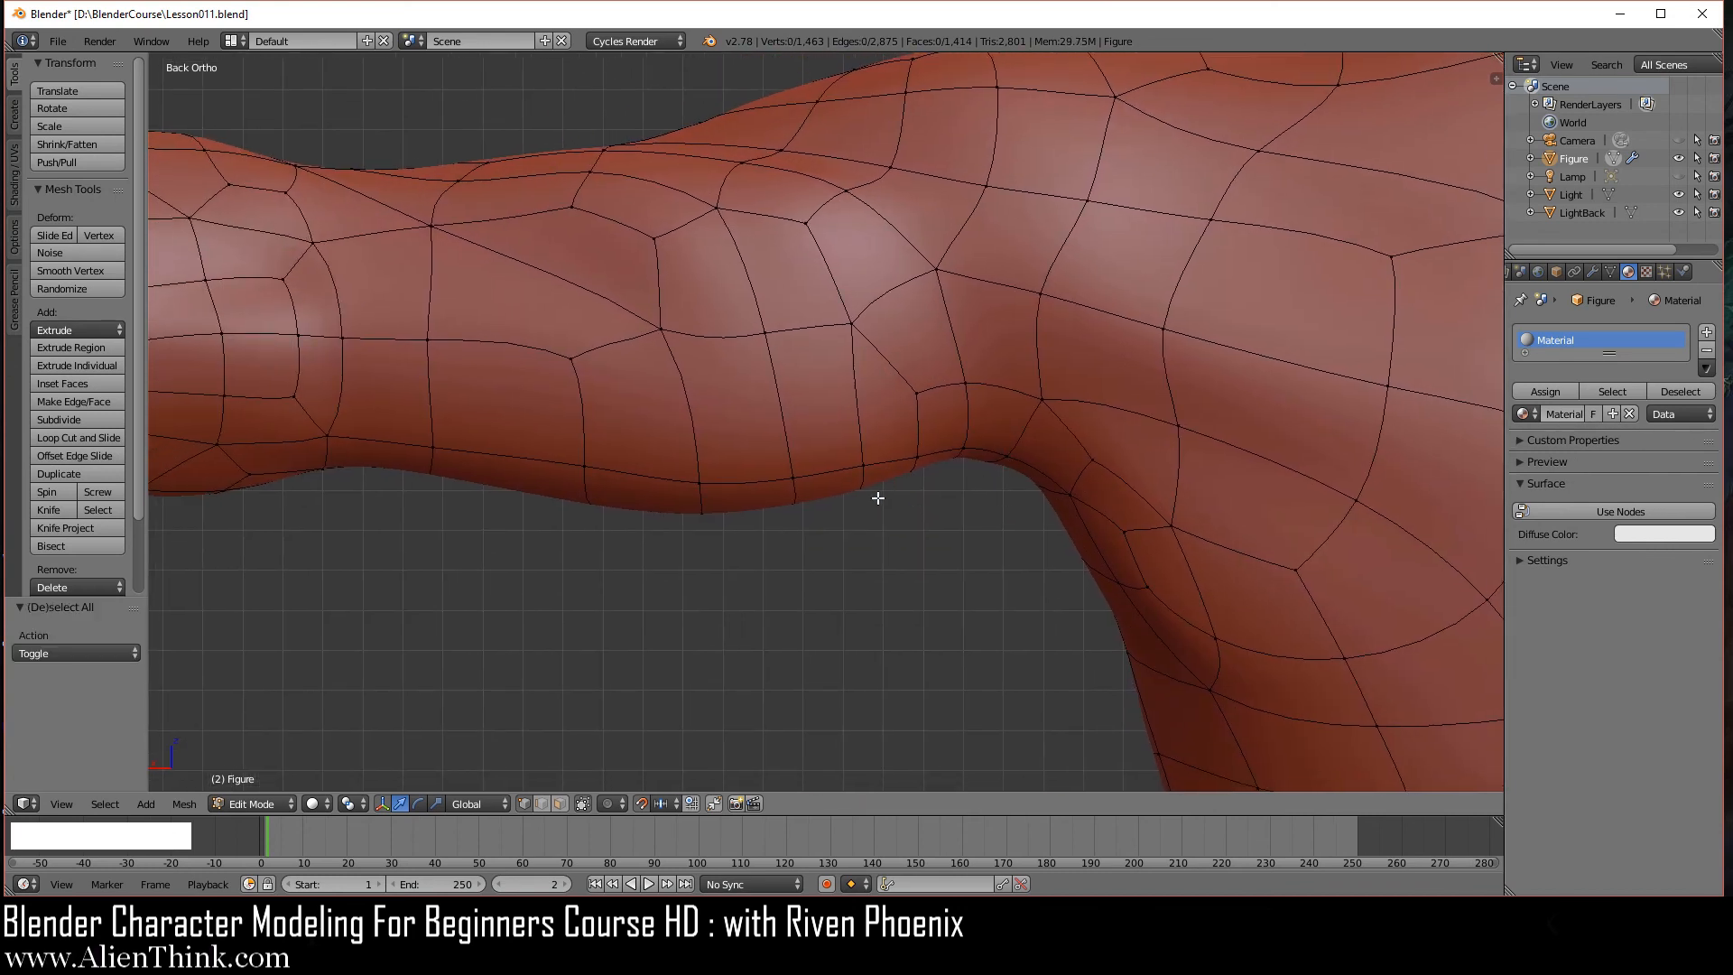
pyautogui.click(559, 805)
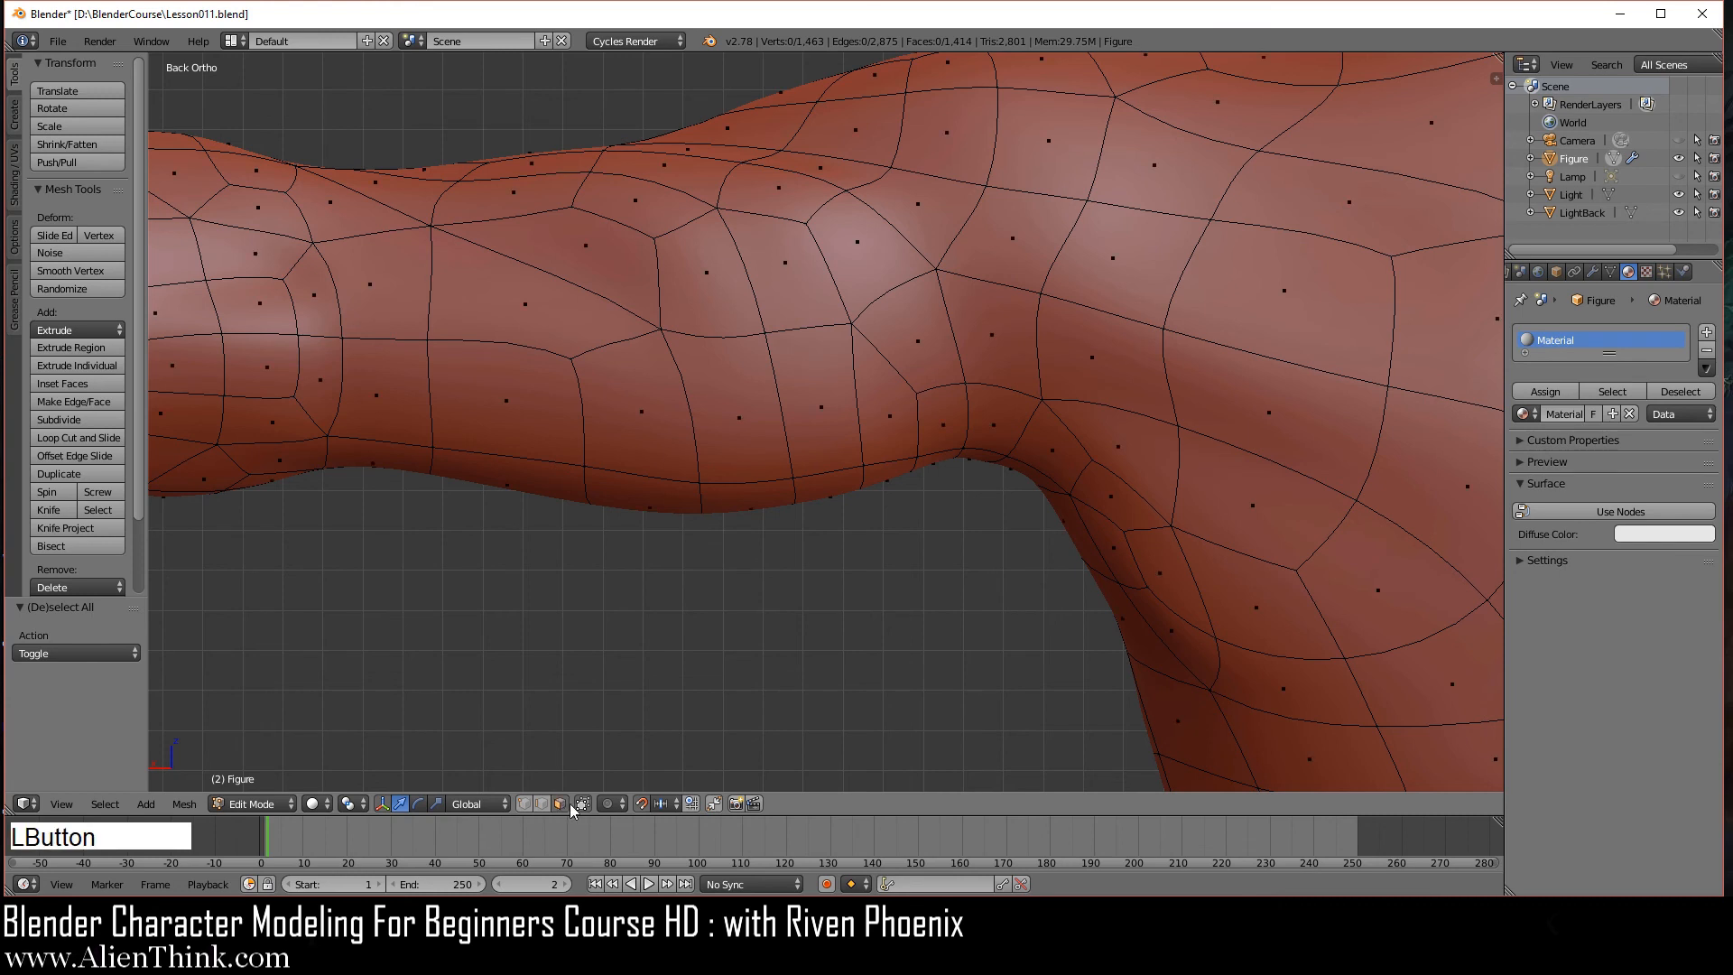
pyautogui.rightClick(876, 422)
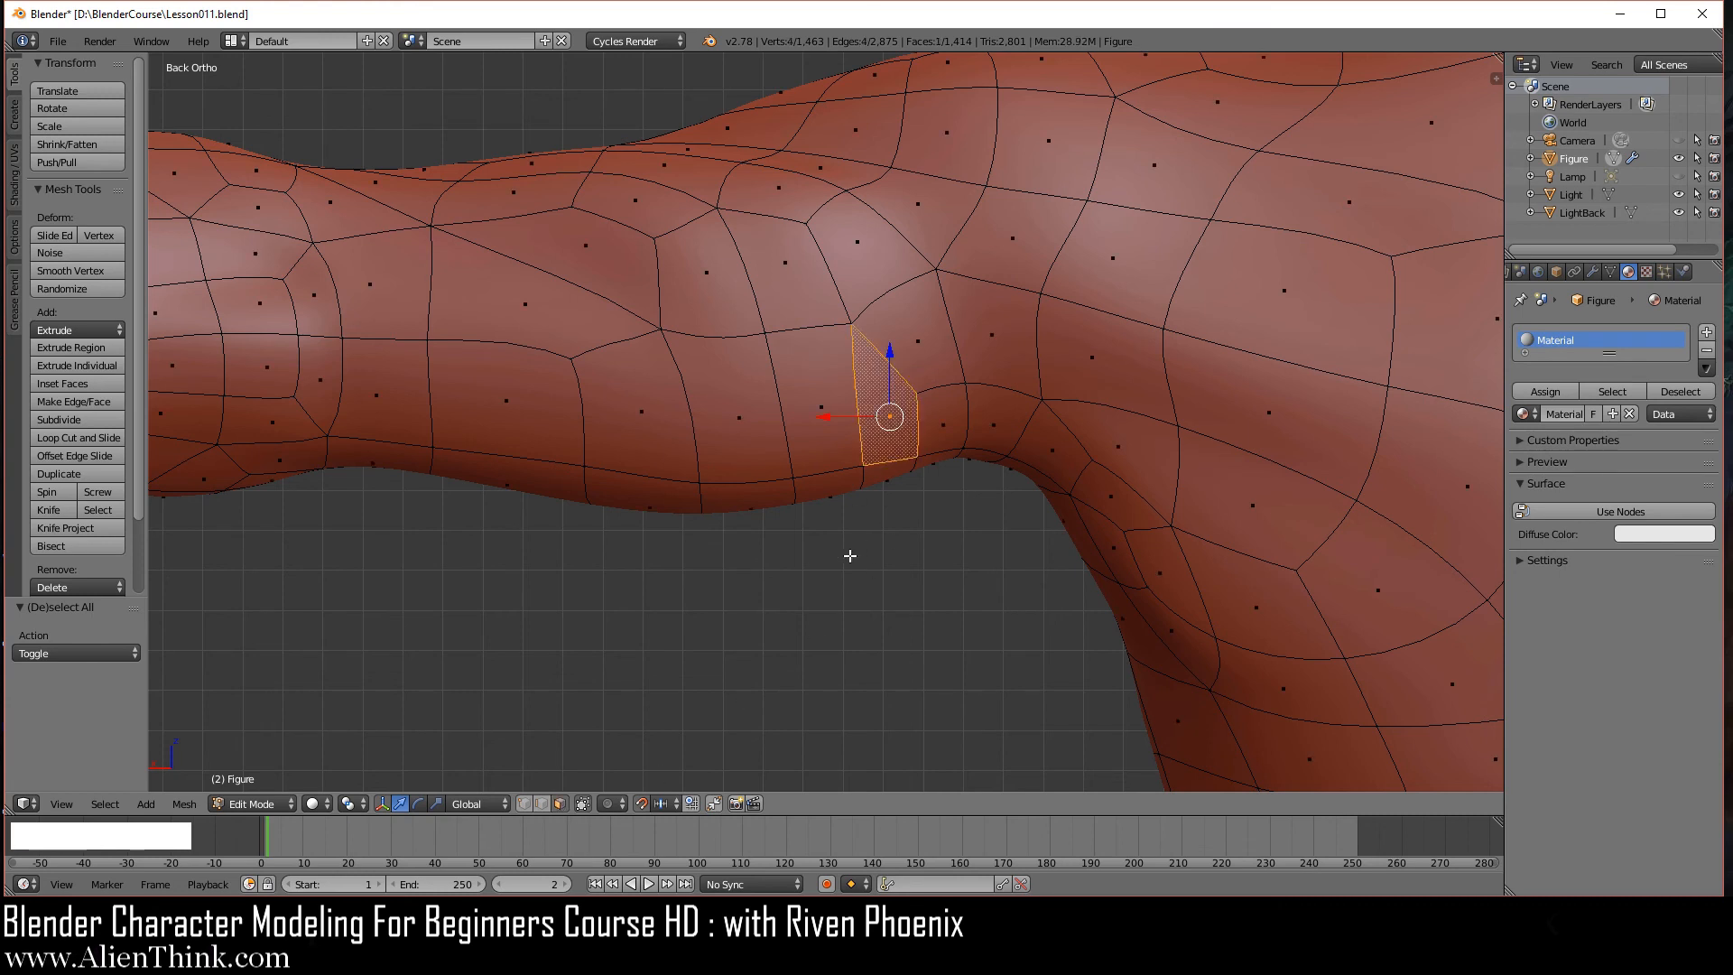
pyautogui.keyDown('shift'); pyautogui.rightClick(812, 418); pyautogui.keyUp('shift')
pyautogui.keyDown('shift'); pyautogui.rightClick(710, 414); pyautogui.keyUp('shift')
pyautogui.keyDown('shift'); pyautogui.rightClick(637, 412); pyautogui.keyUp('shift')
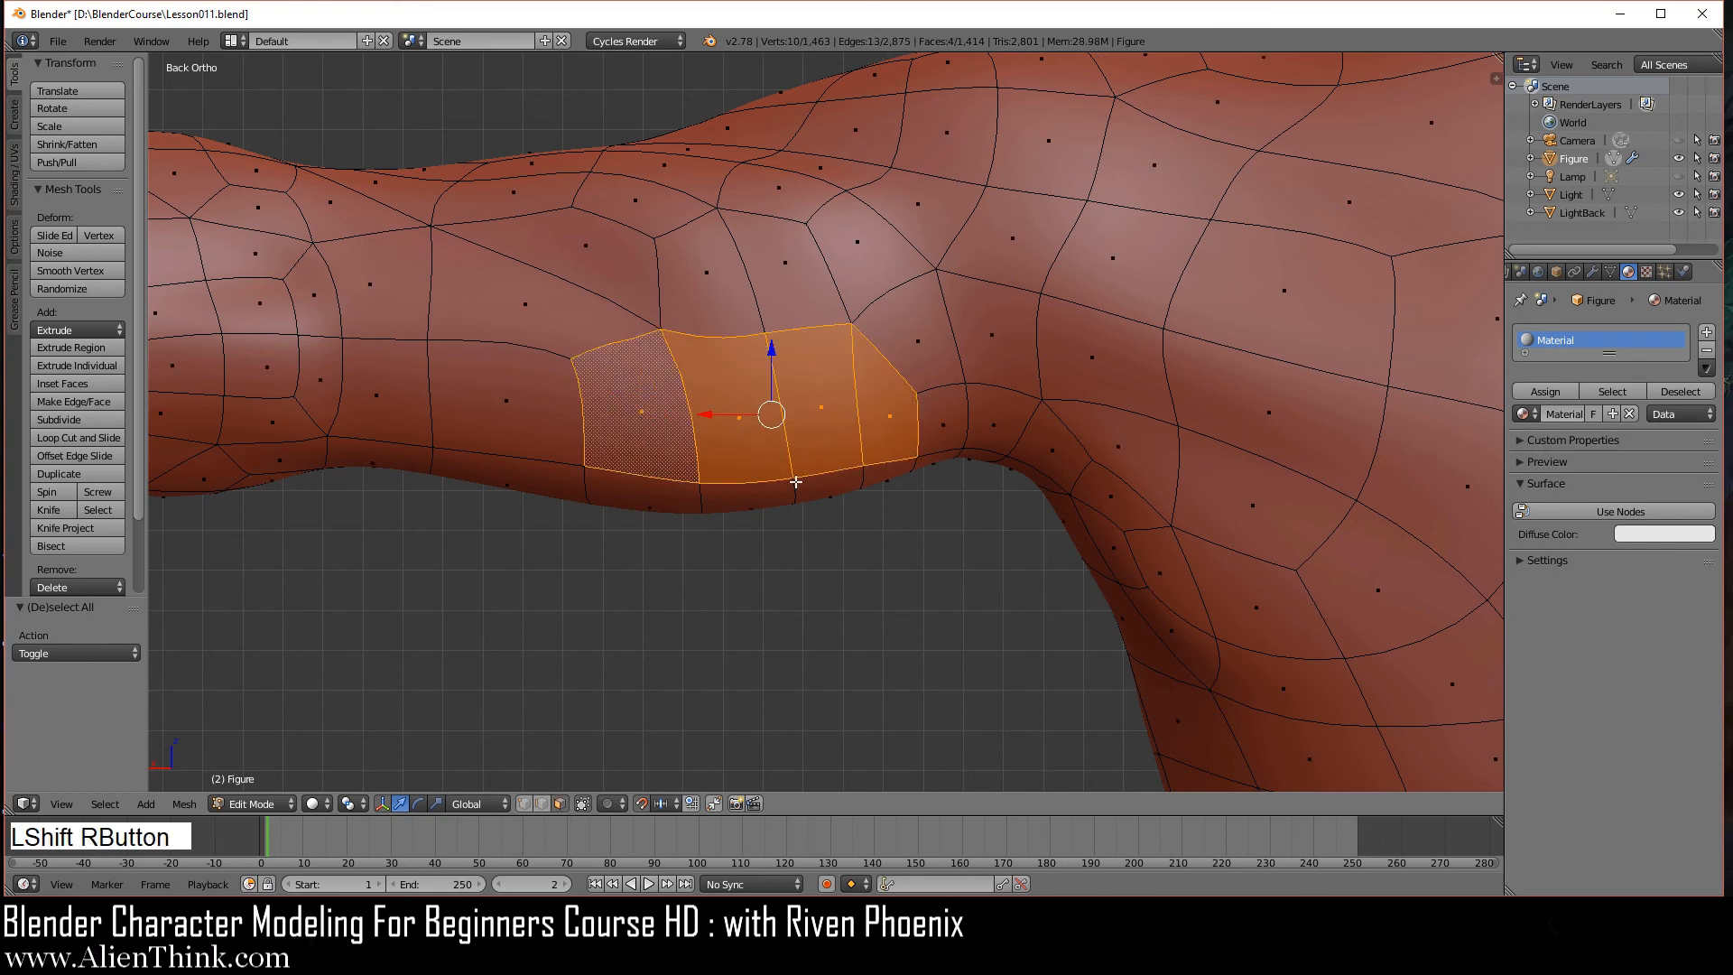
pyautogui.press('e')
pyautogui.rightClick(941, 535)
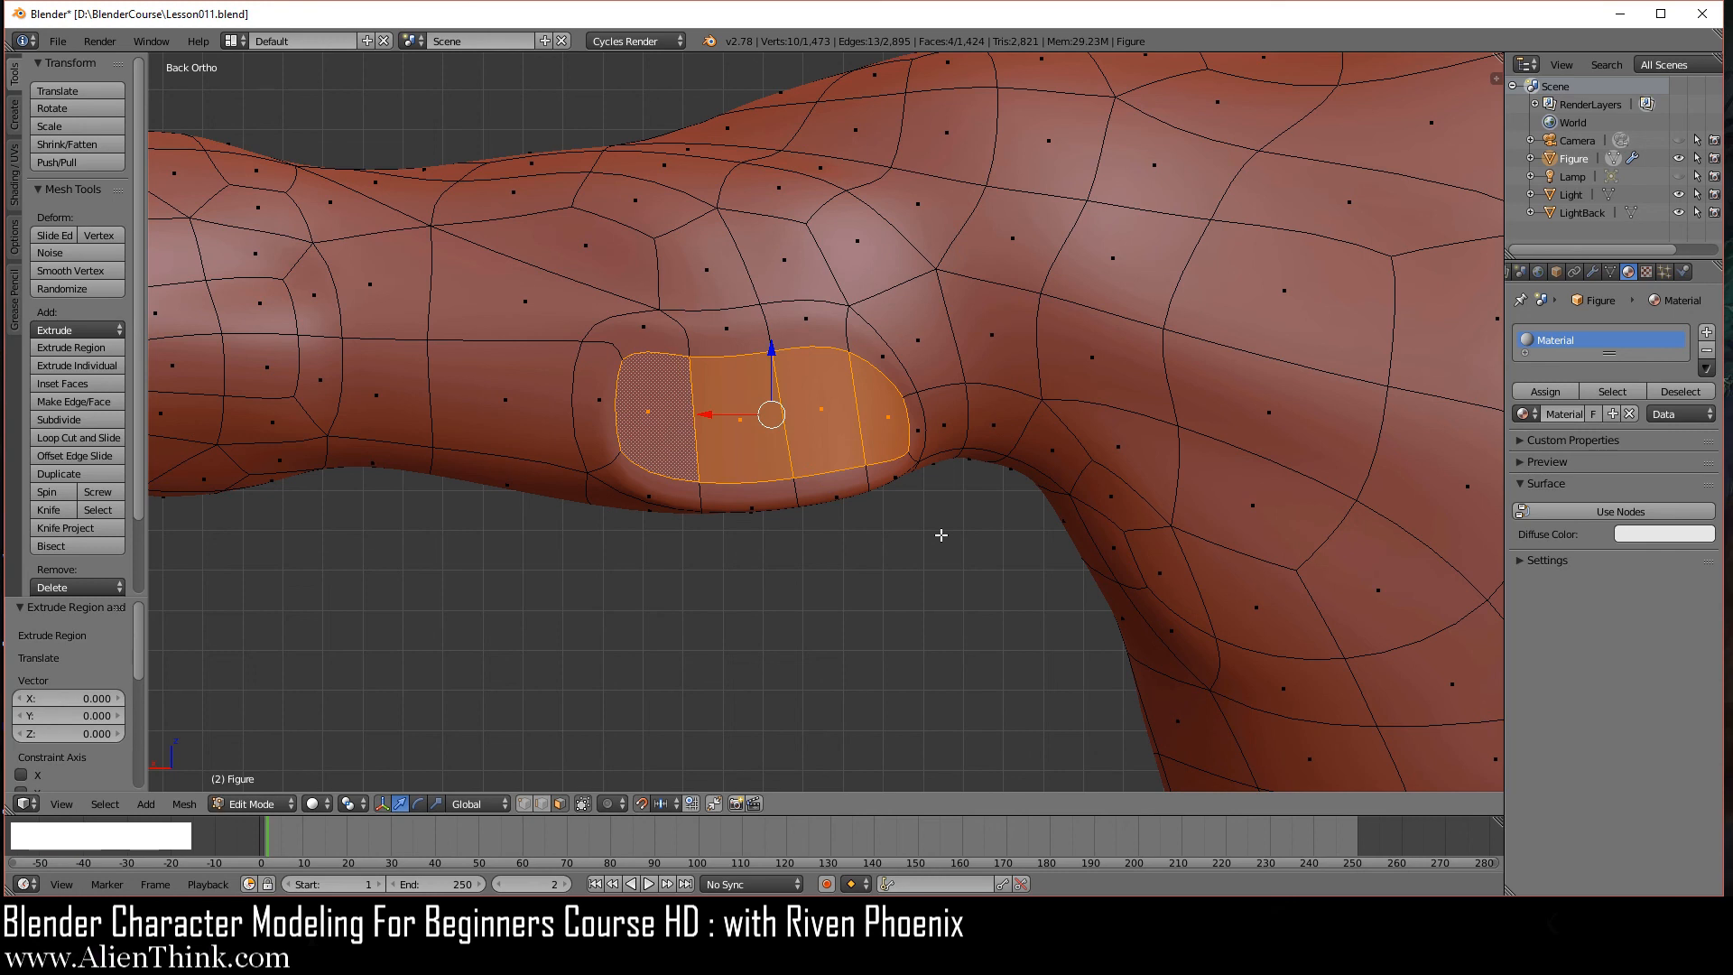
# - Select the ring of faces around the extruded upper-arm patch and smooth it once
pyautogui.keyDown('alt'); pyautogui.rightClick(847, 322); pyautogui.keyUp('alt')
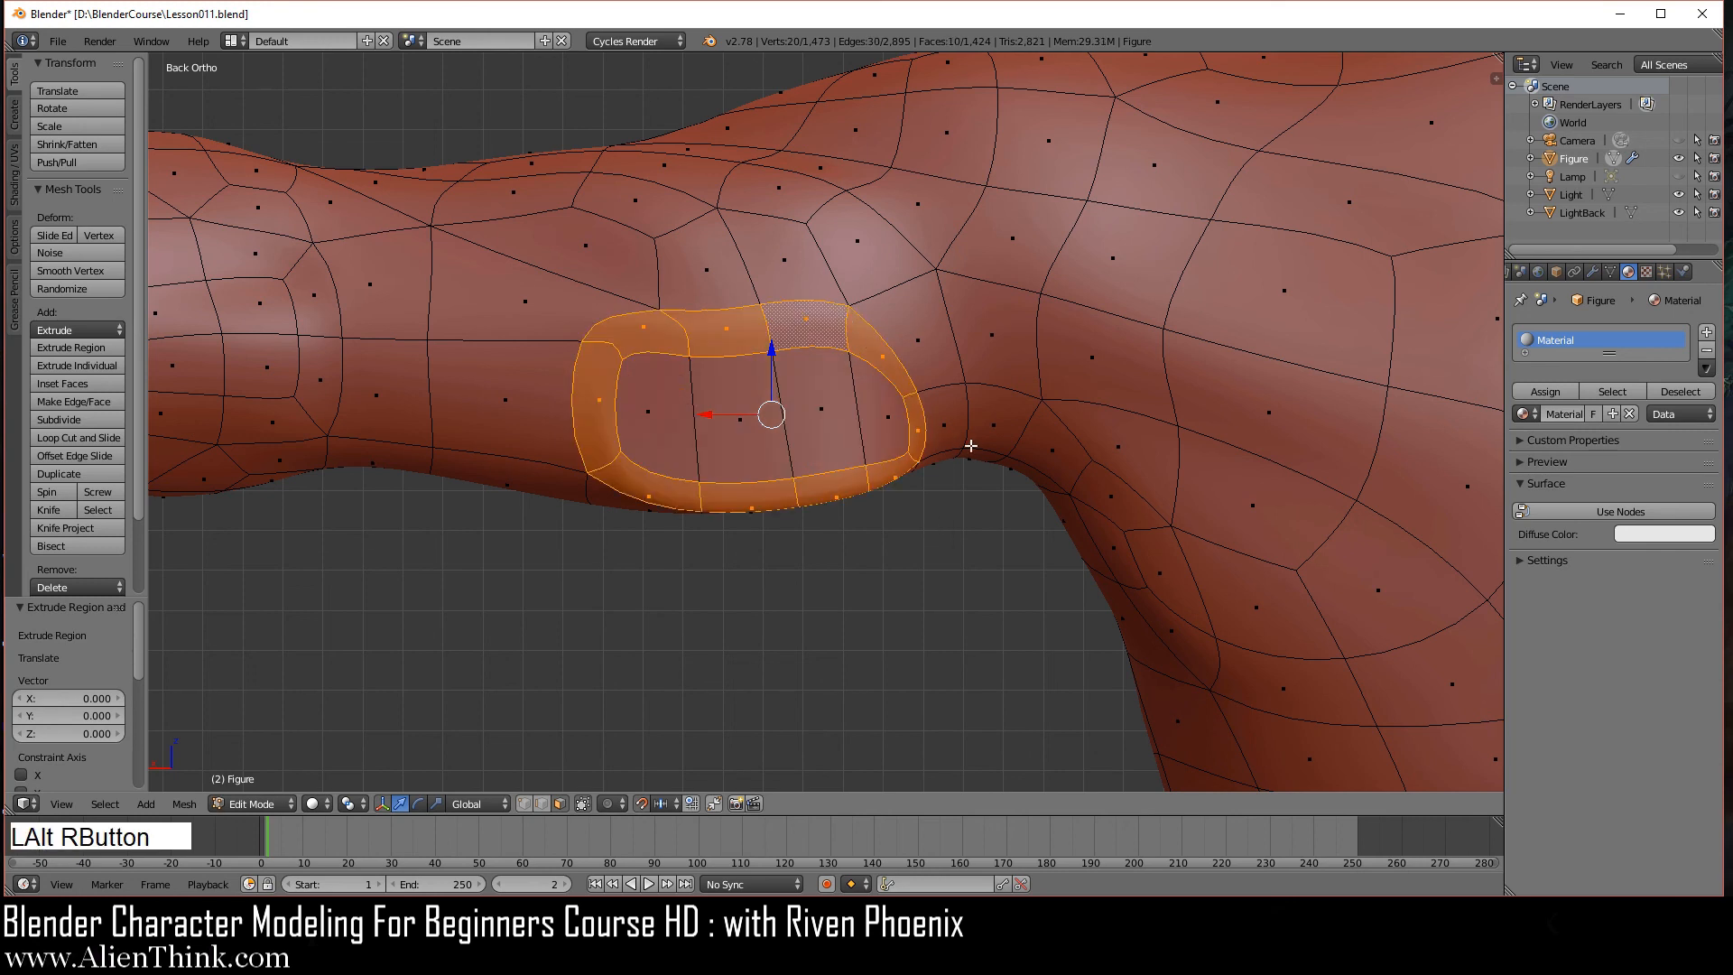
pyautogui.press('w')
pyautogui.click(1057, 322)
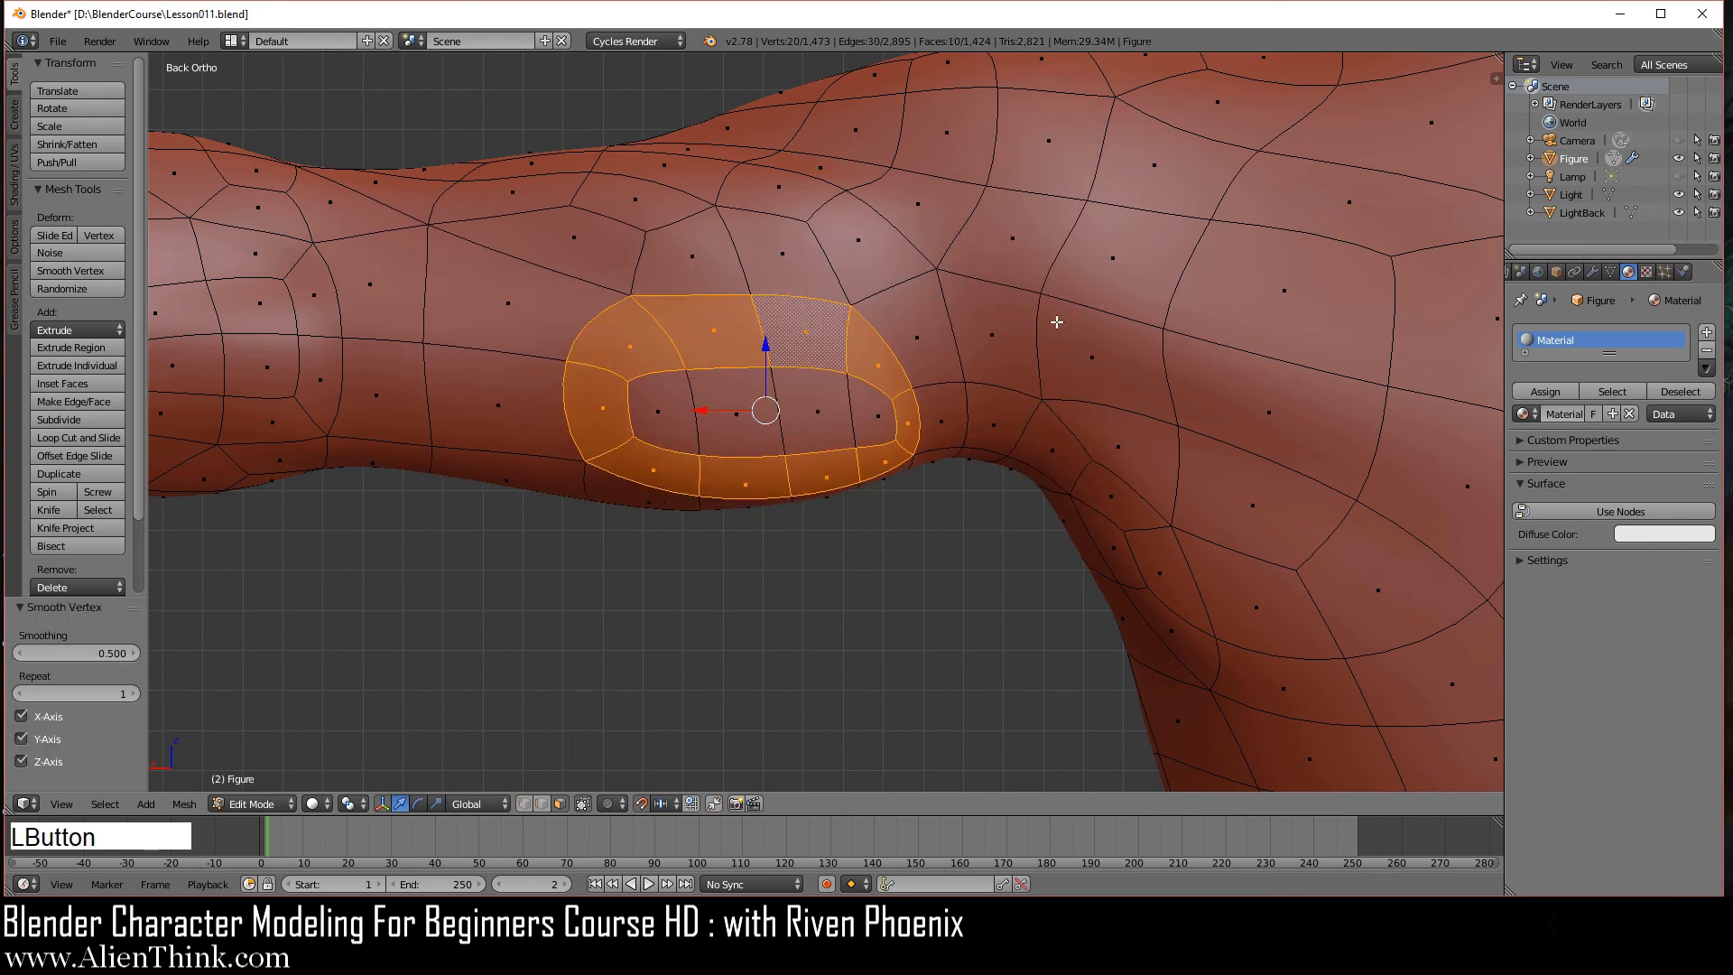
# - Switch to edge selection and rotate the outer vertical edge at the elbow-side end of the extruded ring
pyautogui.click(544, 804)
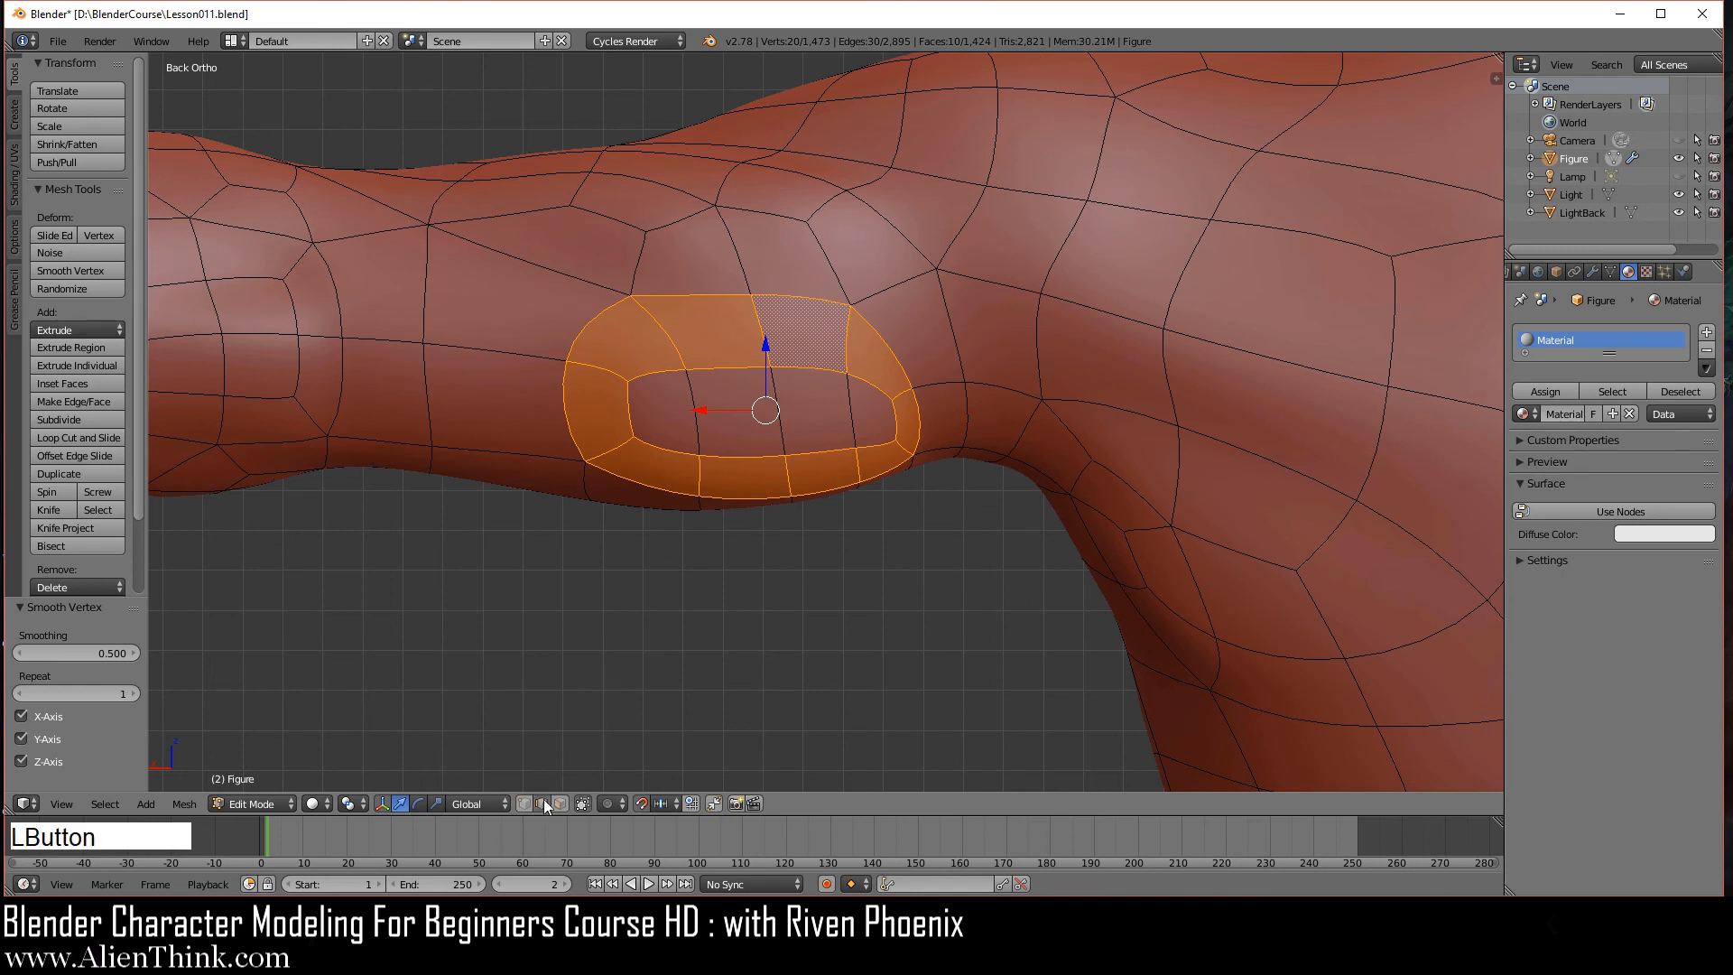
pyautogui.rightClick(565, 416)
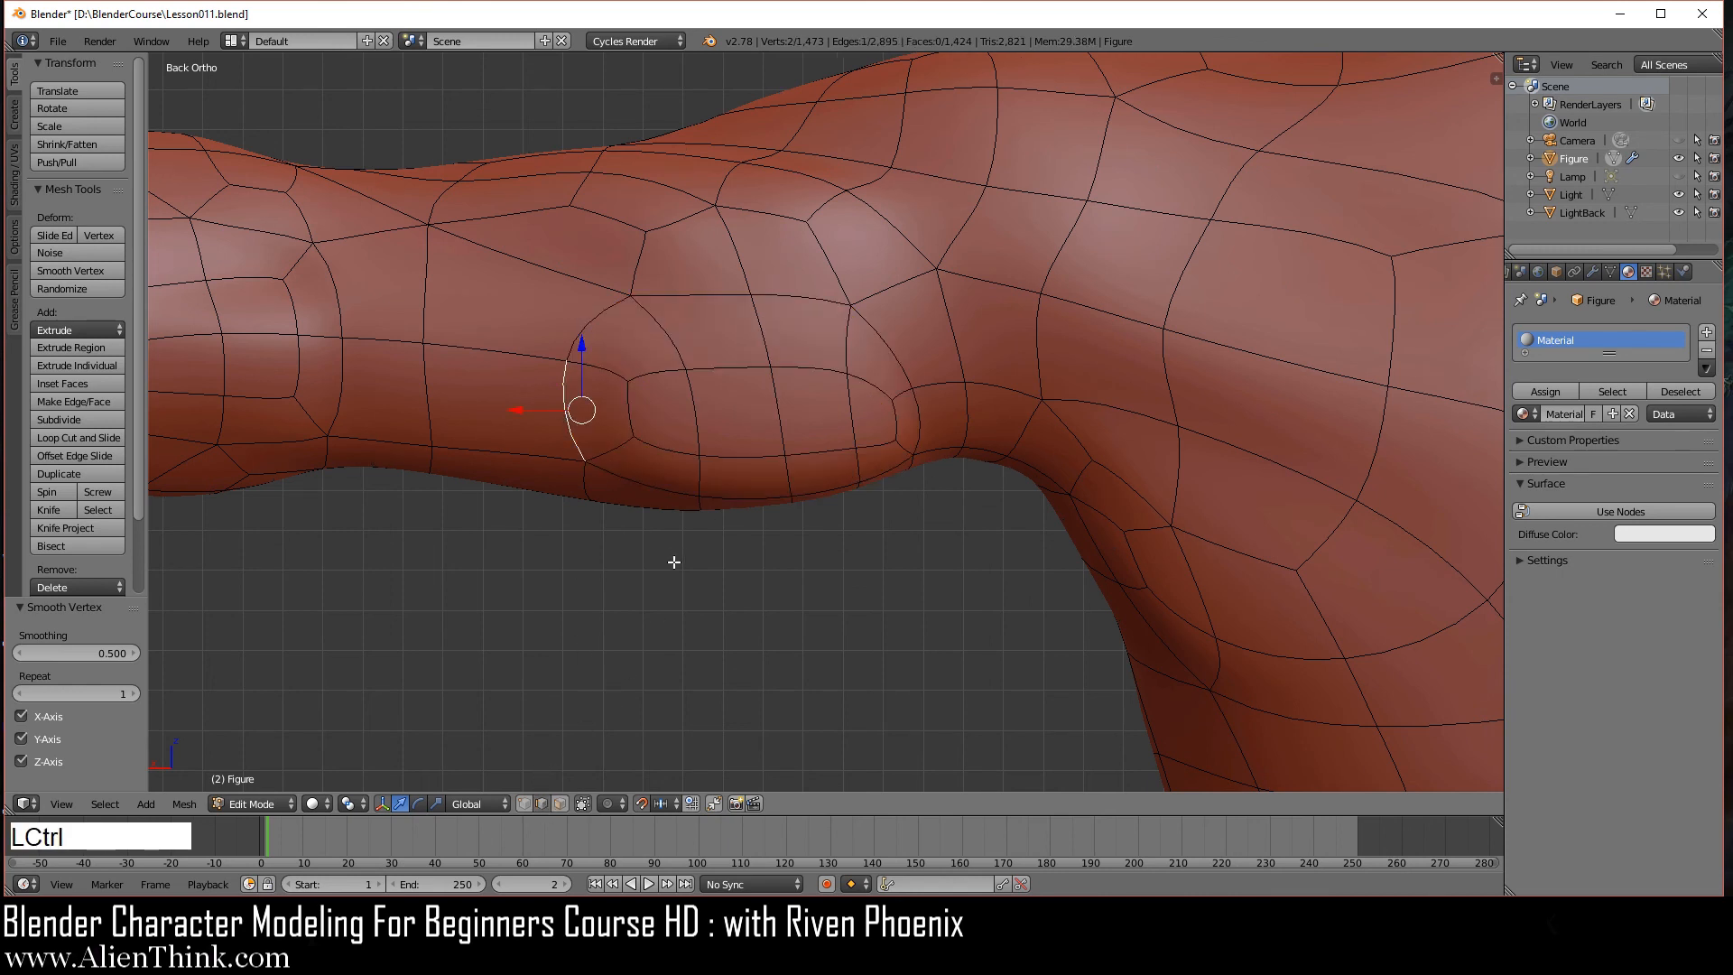
pyautogui.hotkey('ctrl', 'a')
pyautogui.hotkey('ctrl', 'a')
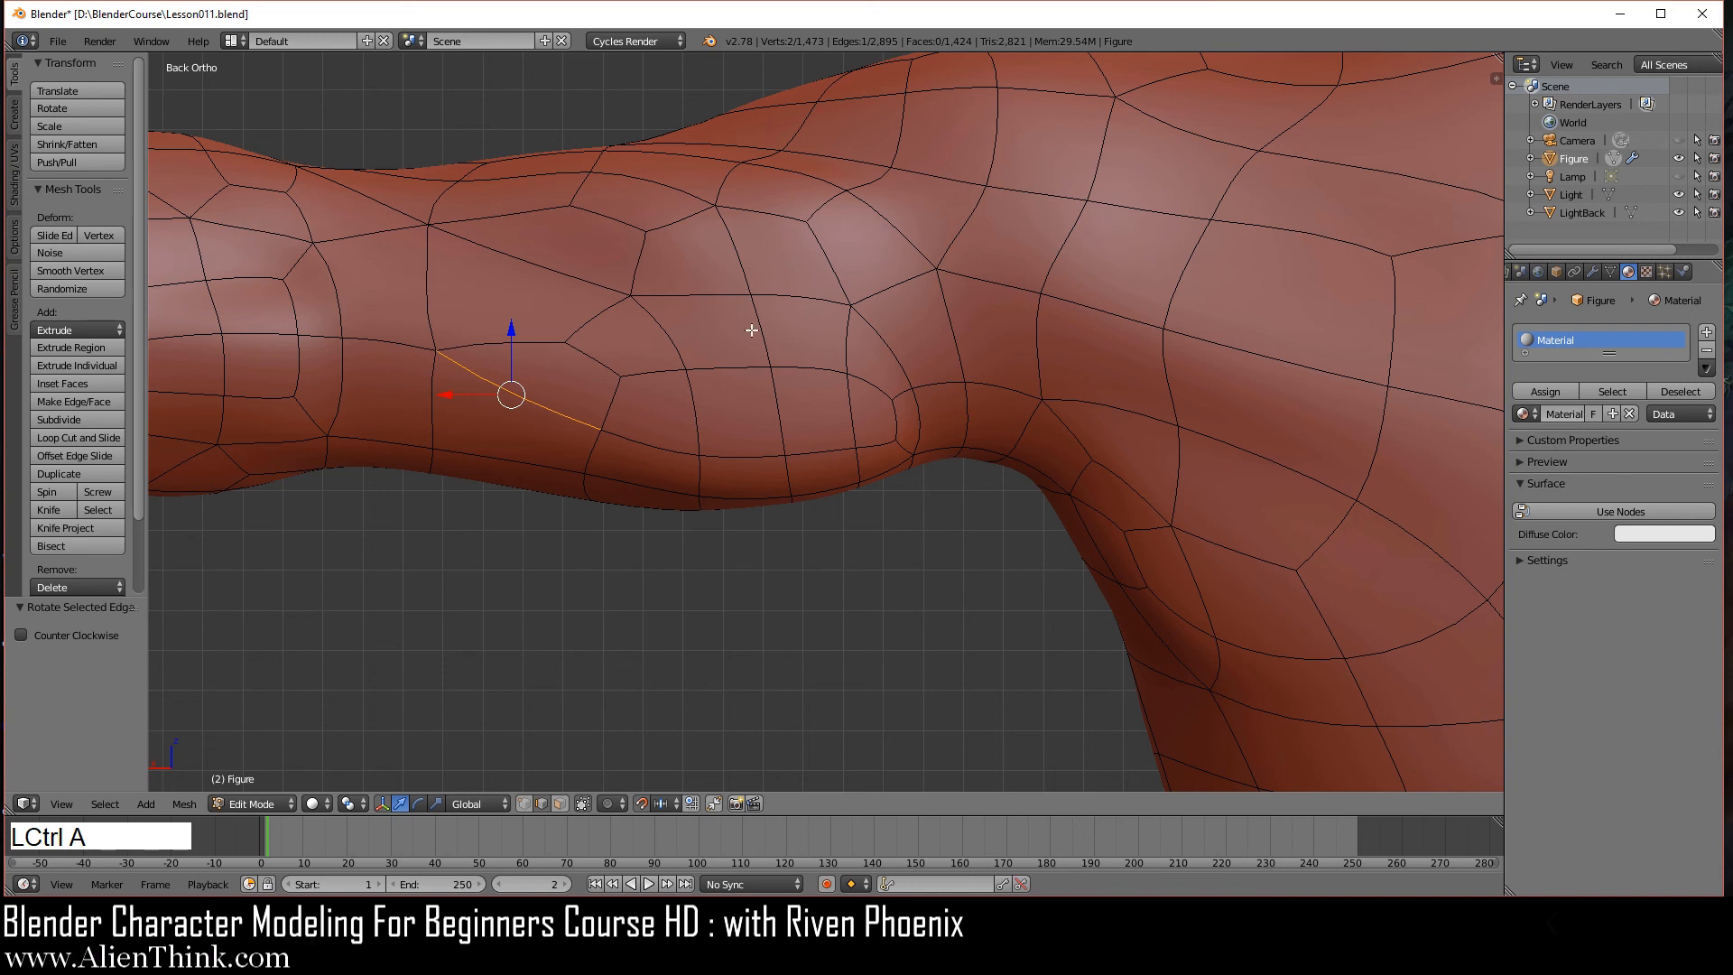
# - Rotate the ring's upper outer edge near the elbow end and its outer edge beside the armpit
pyautogui.rightClick(703, 295)
pyautogui.hotkey('ctrl', 'a')
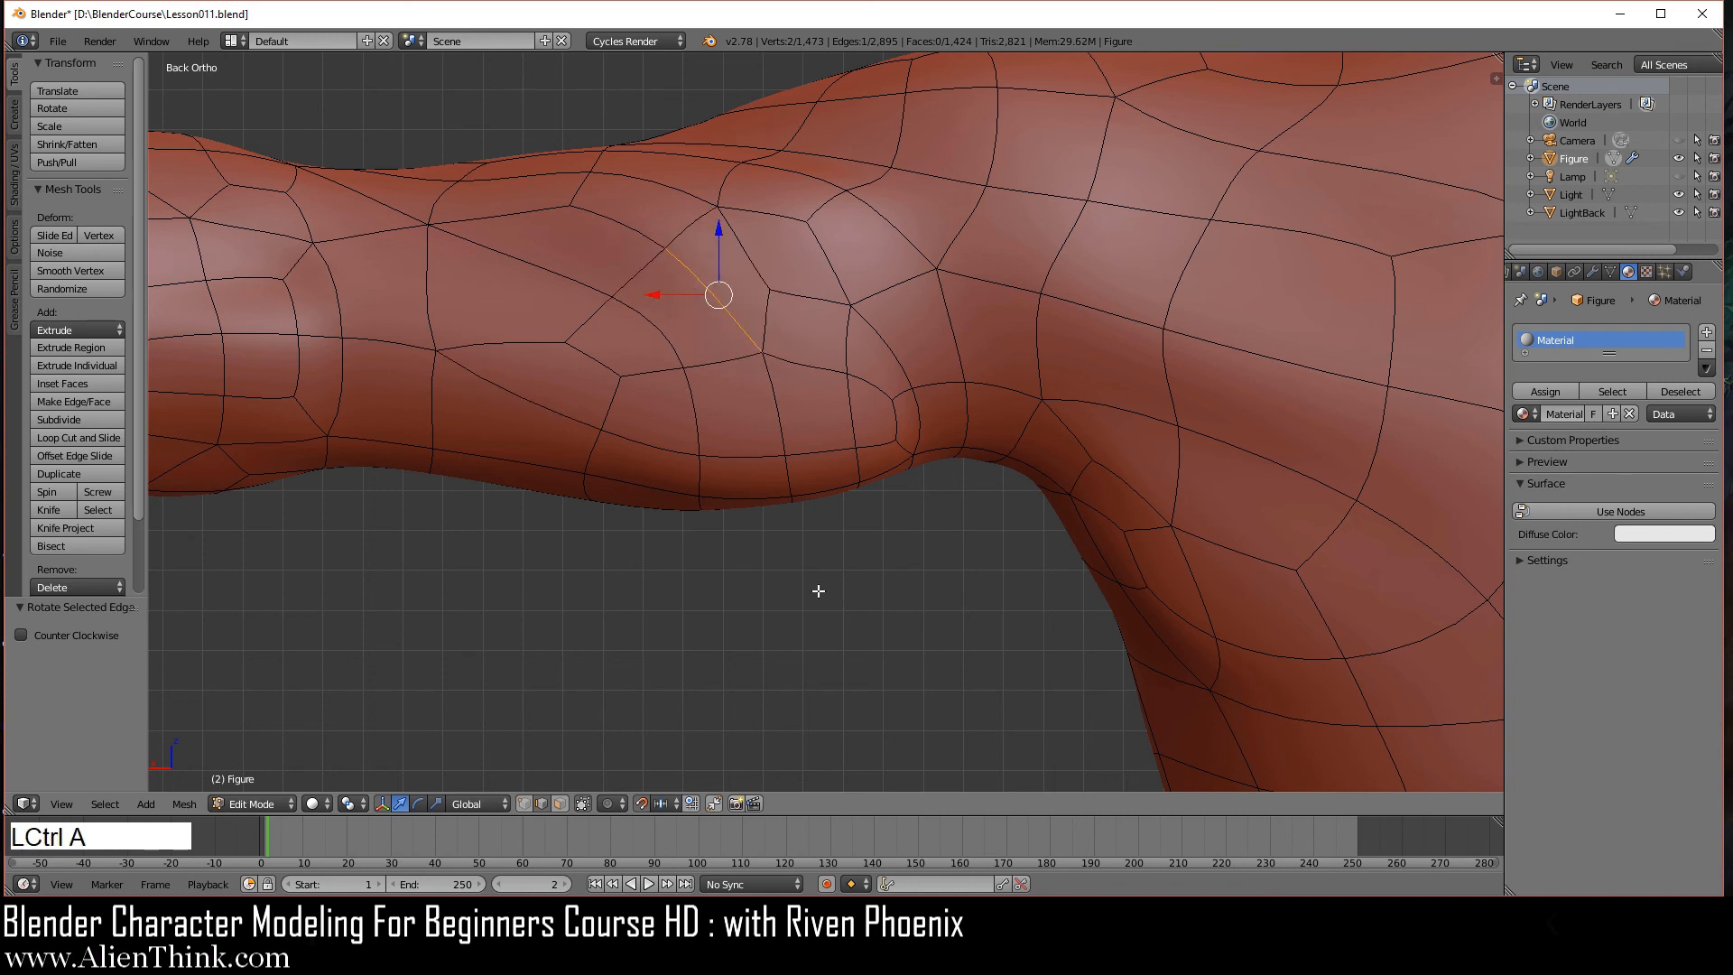
pyautogui.rightClick(918, 421)
pyautogui.hotkey('ctrl', 'a')
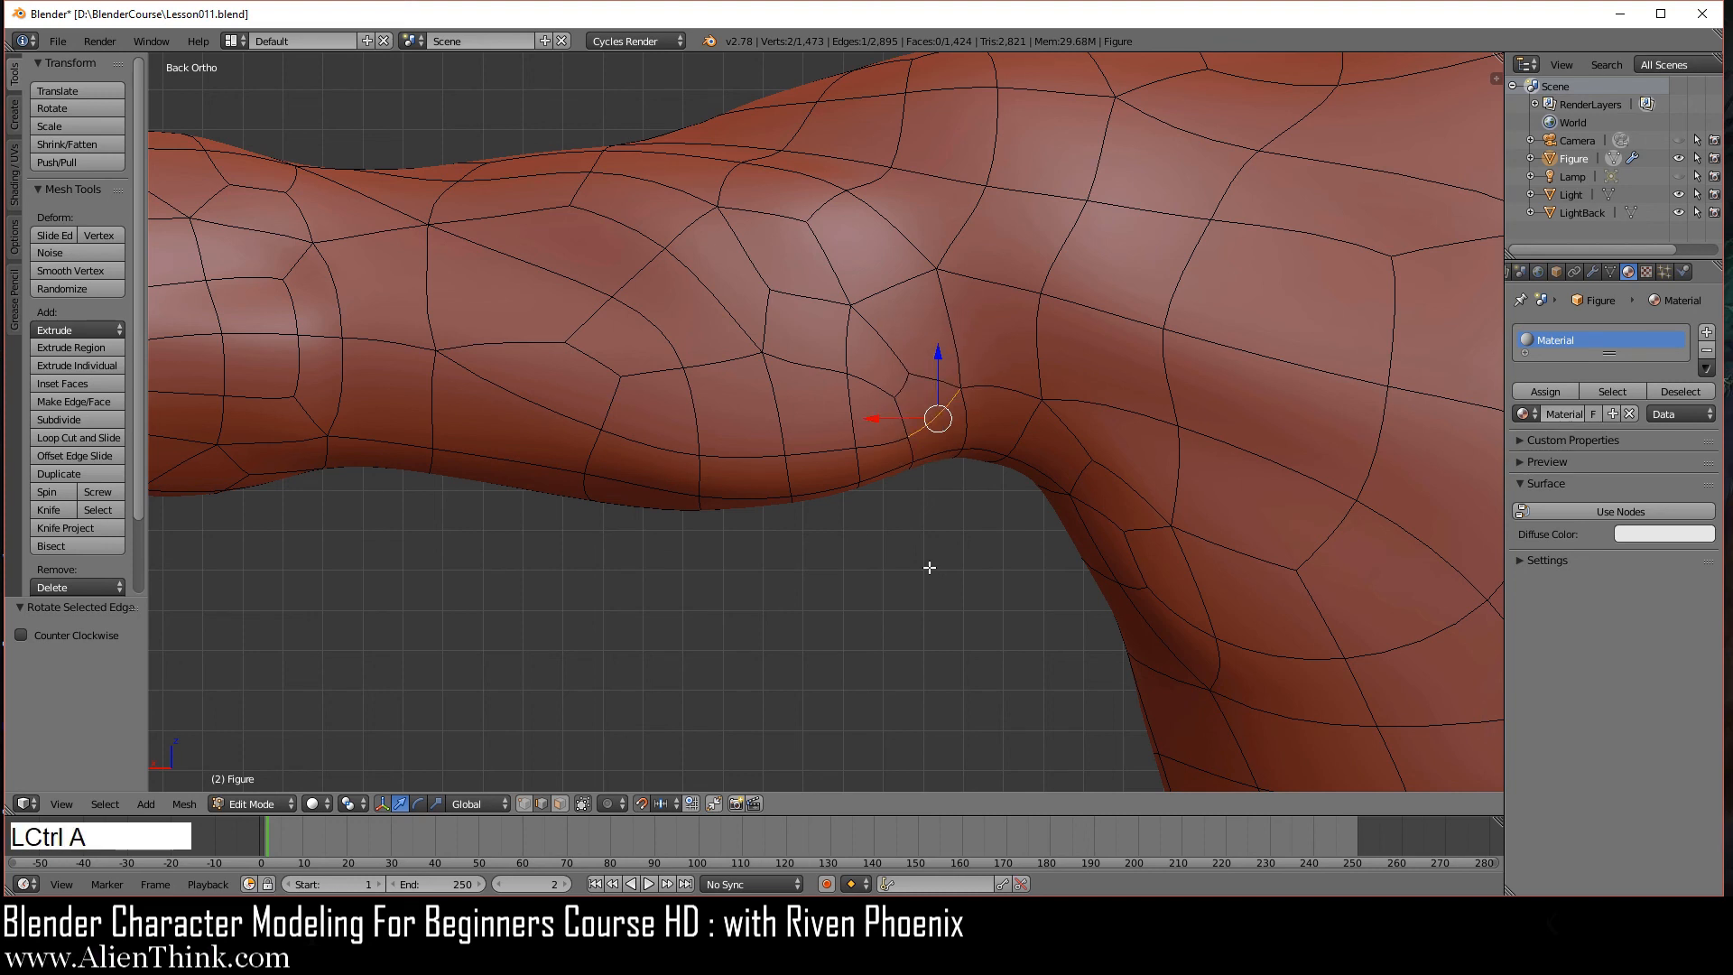
# - Select the two four-edge rows running along the underside of the upper arm and move them -0.1 along Z
pyautogui.rightClick(882, 443)
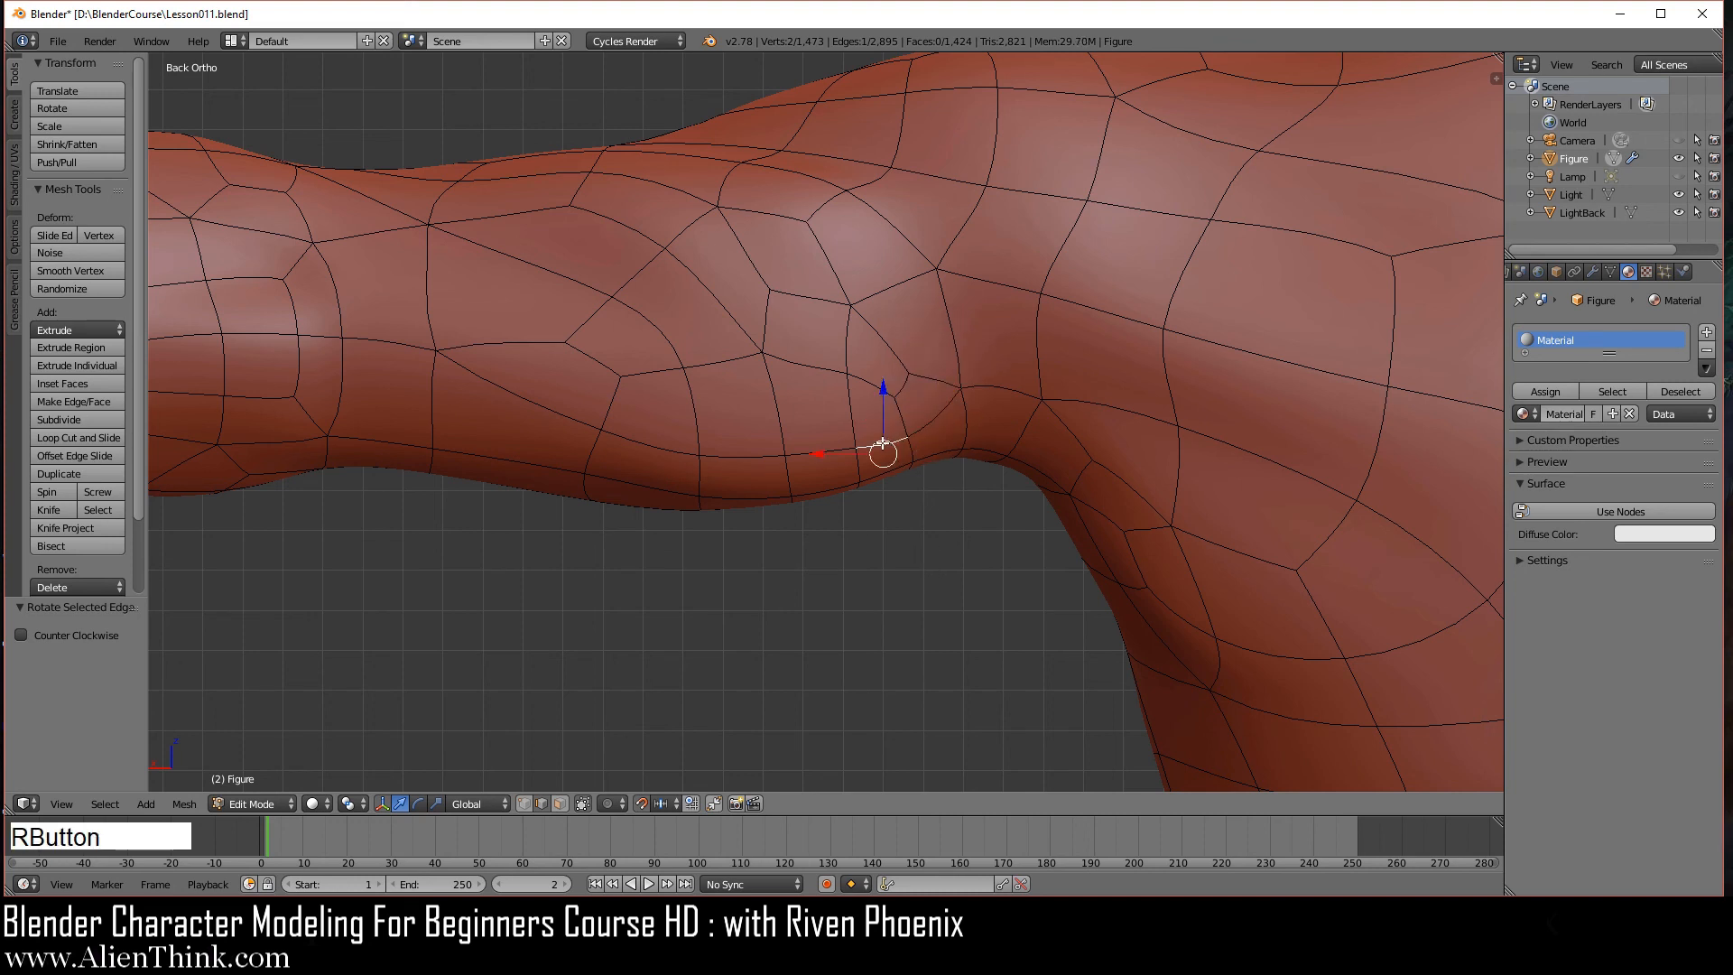
pyautogui.keyDown('shift'); pyautogui.rightClick(816, 456); pyautogui.keyUp('shift')
pyautogui.keyDown('shift'); pyautogui.rightClick(712, 454); pyautogui.keyUp('shift')
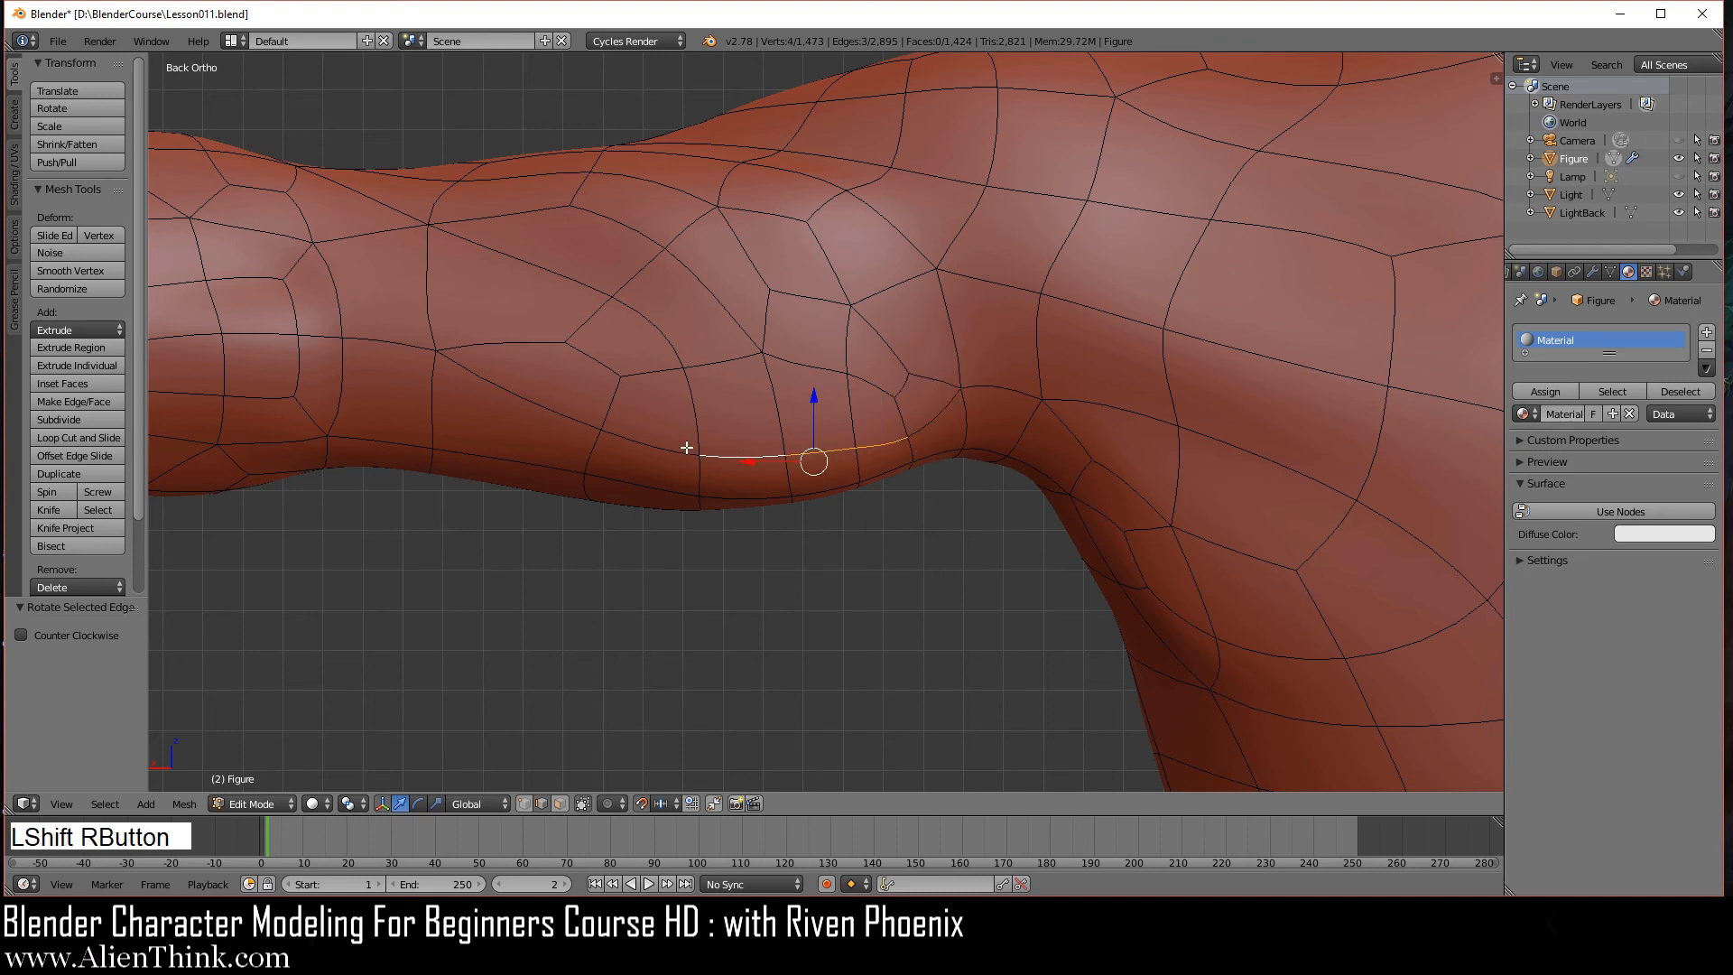
pyautogui.keyDown('shift'); pyautogui.rightClick(645, 447); pyautogui.keyUp('shift')
pyautogui.keyDown('shift'); pyautogui.rightClick(672, 492); pyautogui.keyUp('shift')
pyautogui.keyDown('shift'); pyautogui.rightClick(742, 497); pyautogui.keyUp('shift')
pyautogui.keyDown('shift'); pyautogui.rightClick(823, 488); pyautogui.keyUp('shift')
pyautogui.keyDown('shift'); pyautogui.rightClick(902, 465); pyautogui.keyUp('shift')
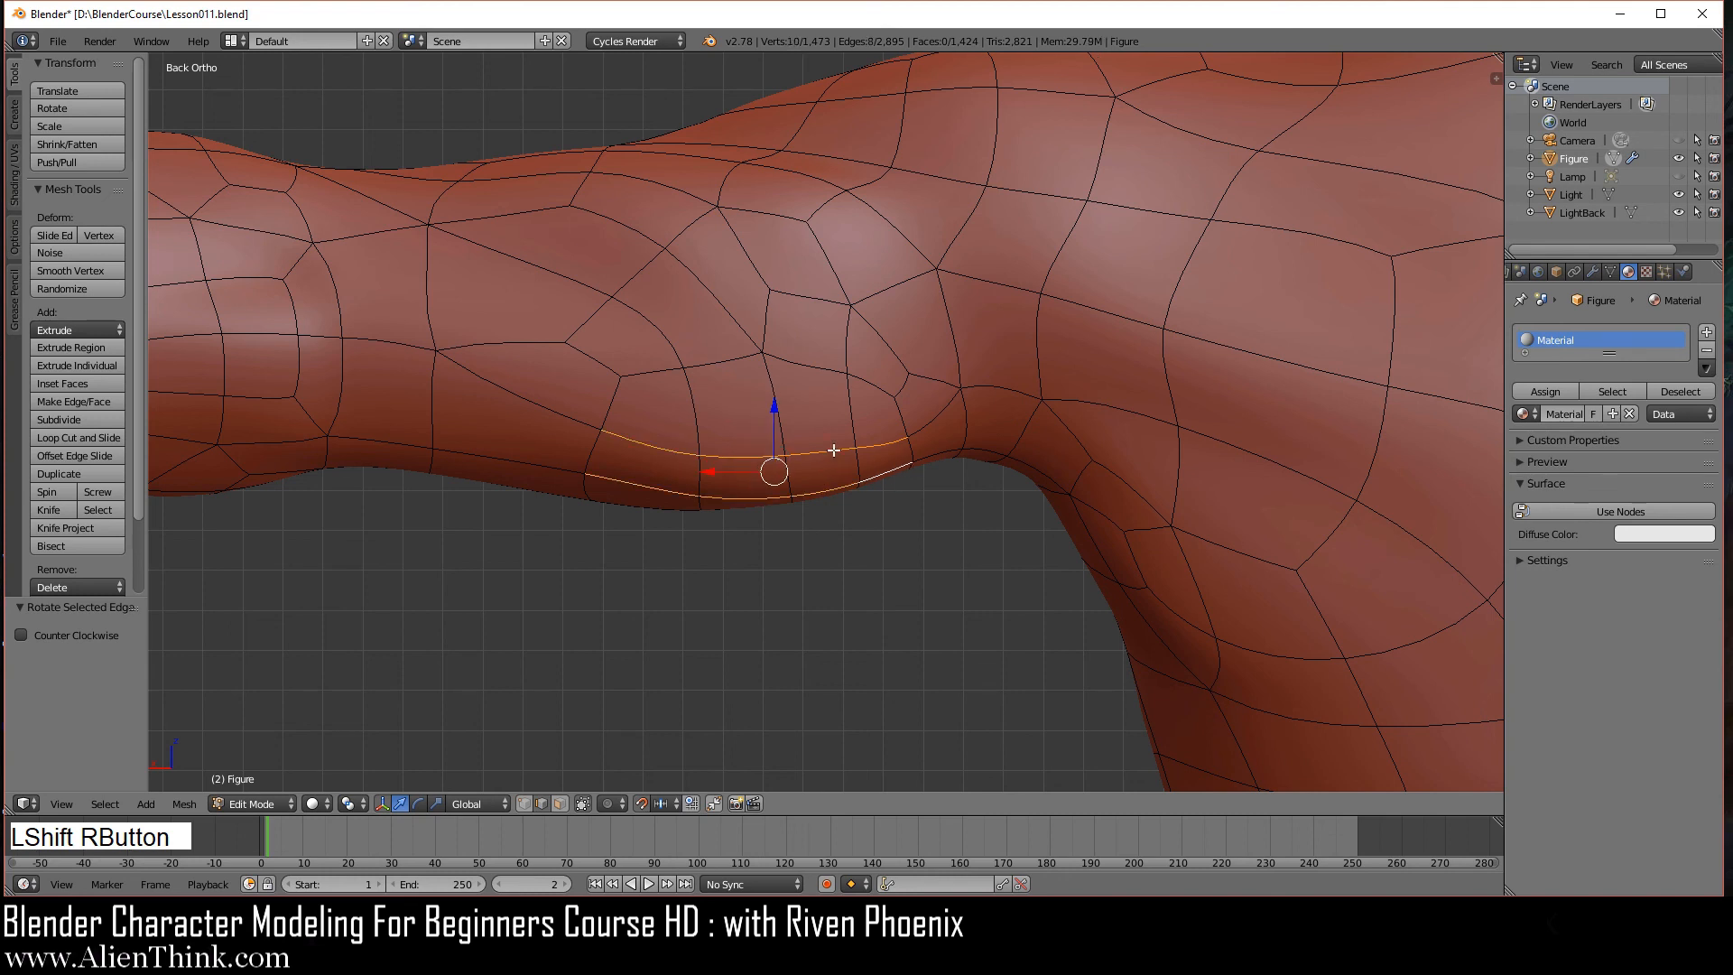
pyautogui.moveTo(774, 405); pyautogui.dragTo(773, 446)
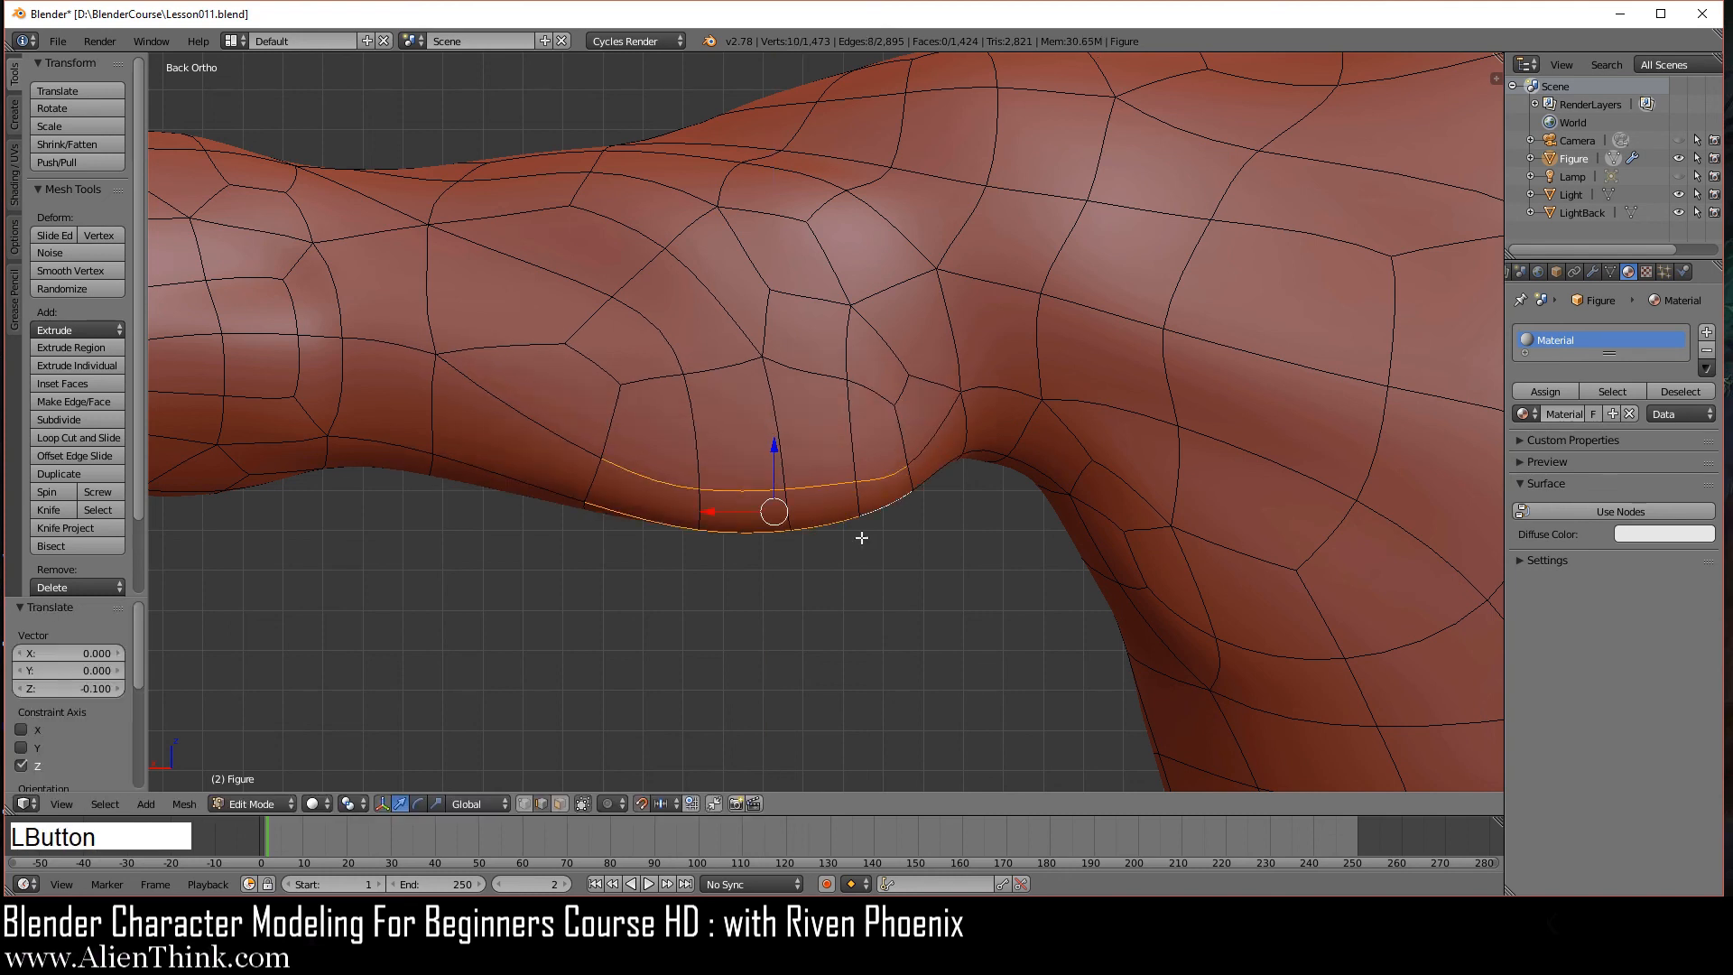
# - Smooth the two lowered edge rows under the upper arm twice
pyautogui.press('w')
pyautogui.click(988, 538)
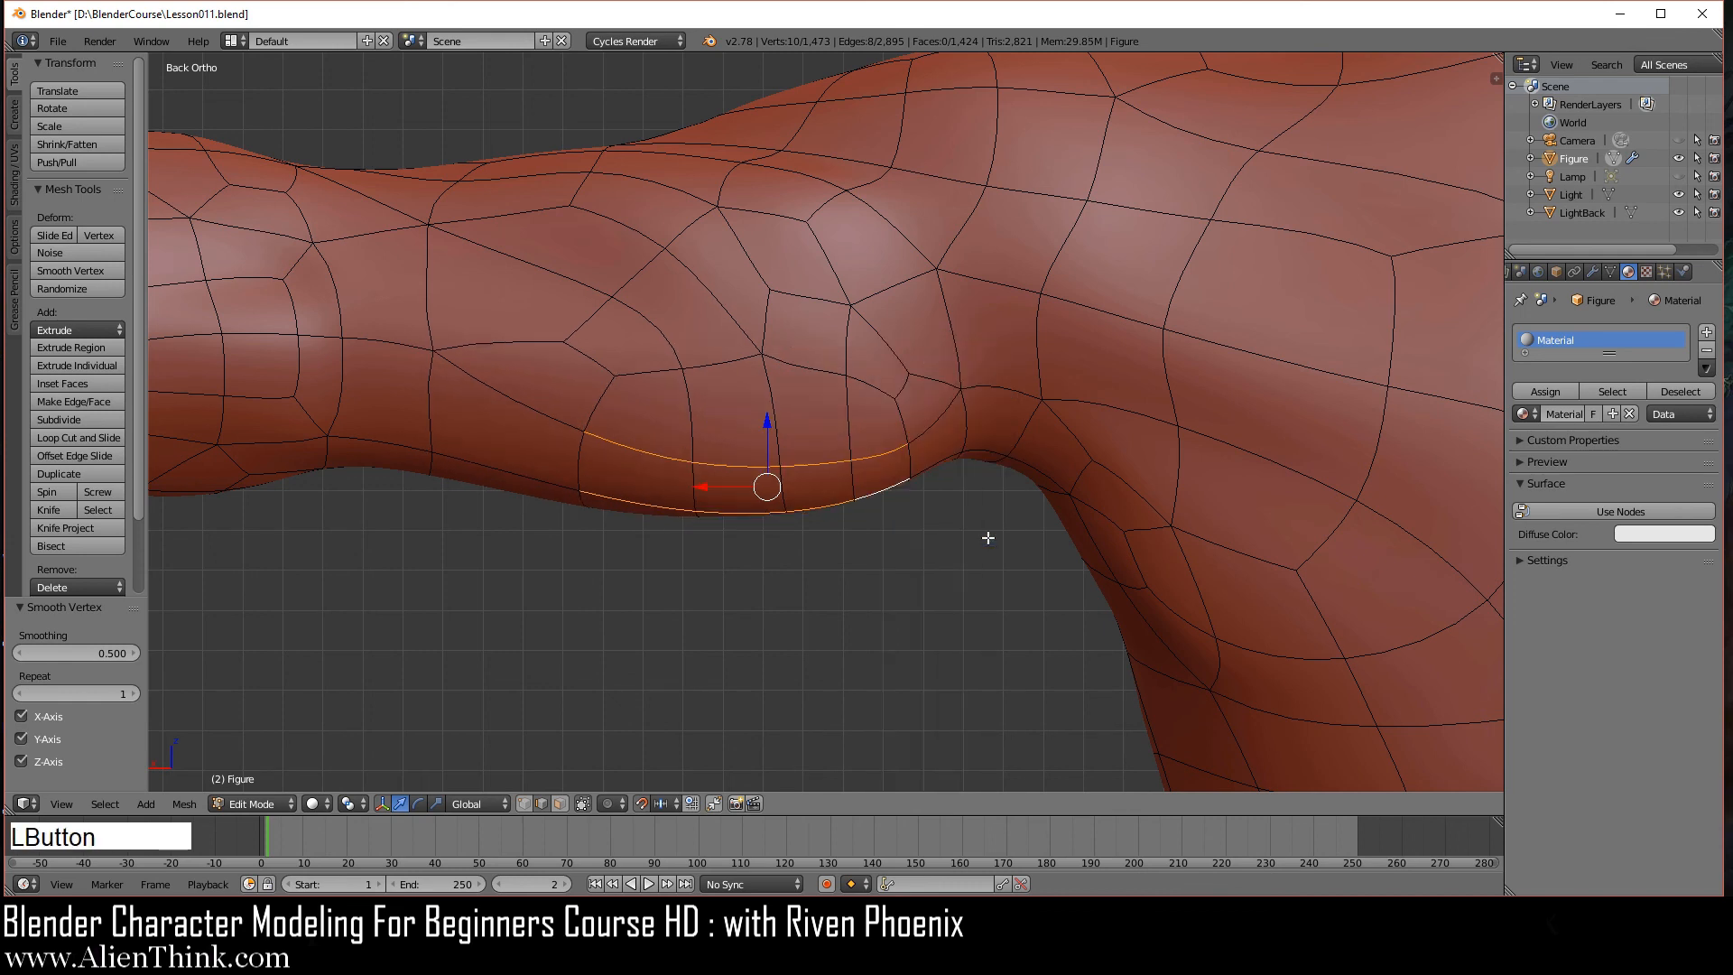
pyautogui.press('w')
pyautogui.click(966, 537)
# - Select the two adjoining lower-contour edges toward the elbow, move them -0.1 along Z and smooth them once
pyautogui.rightClick(485, 455)
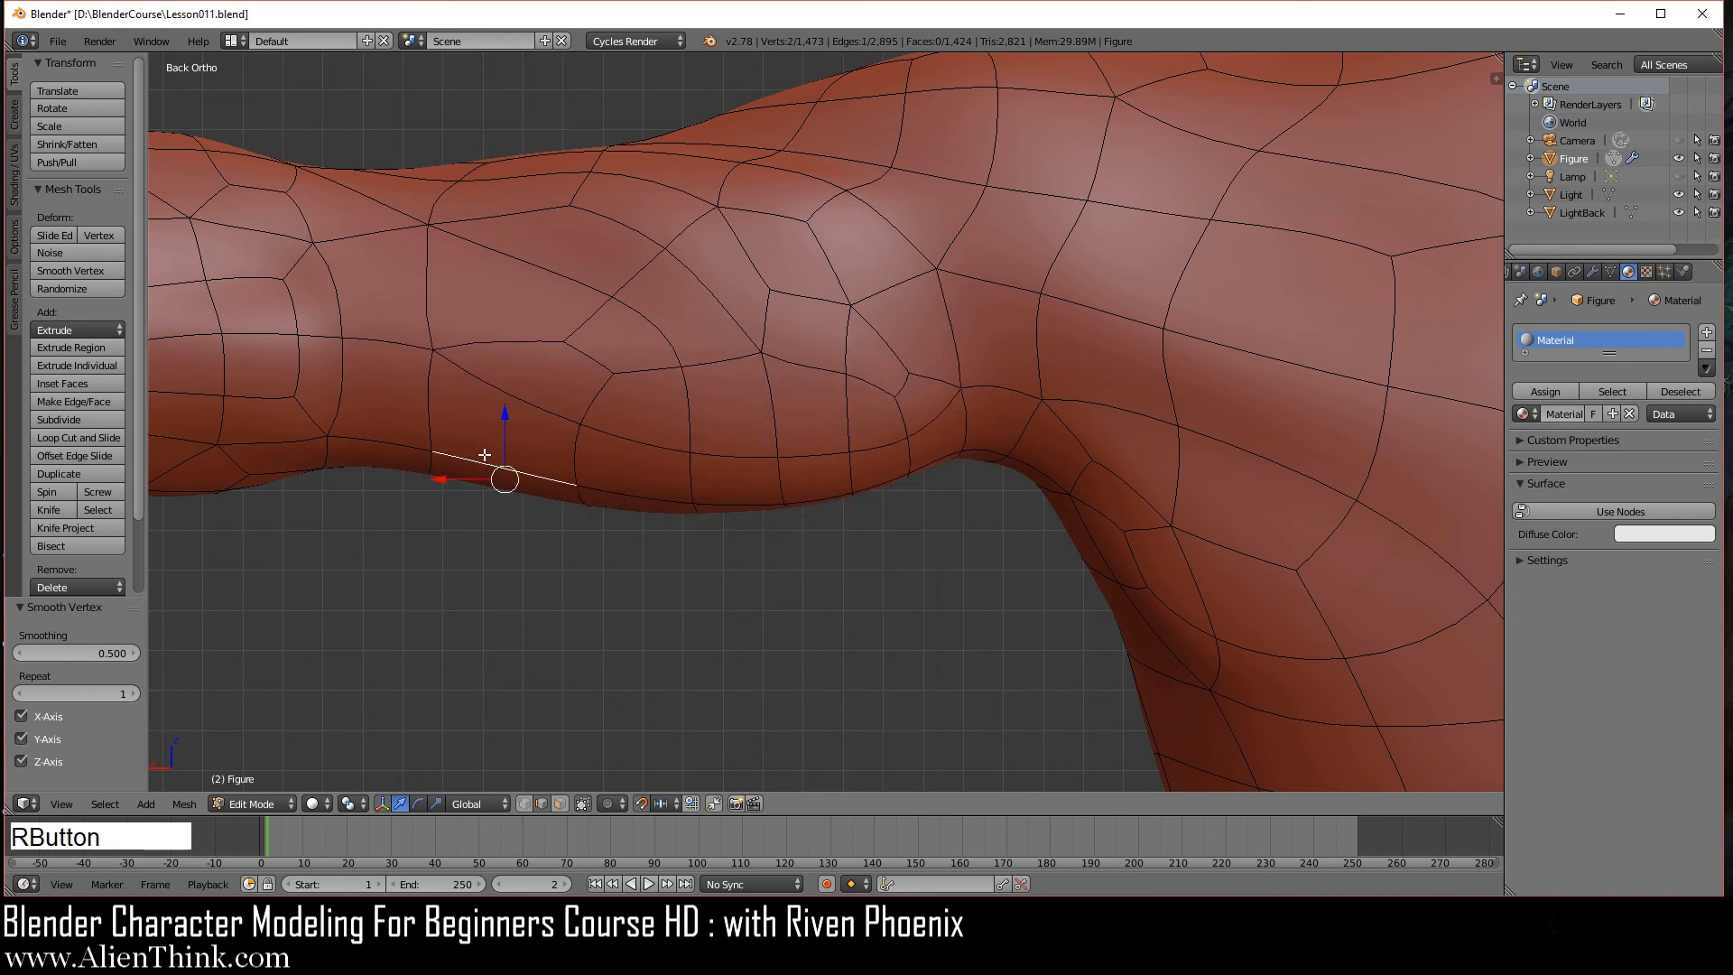
pyautogui.keyDown('shift'); pyautogui.rightClick(411, 451); pyautogui.keyUp('shift')
pyautogui.moveTo(445, 402); pyautogui.dragTo(441, 423)
pyautogui.press('w')
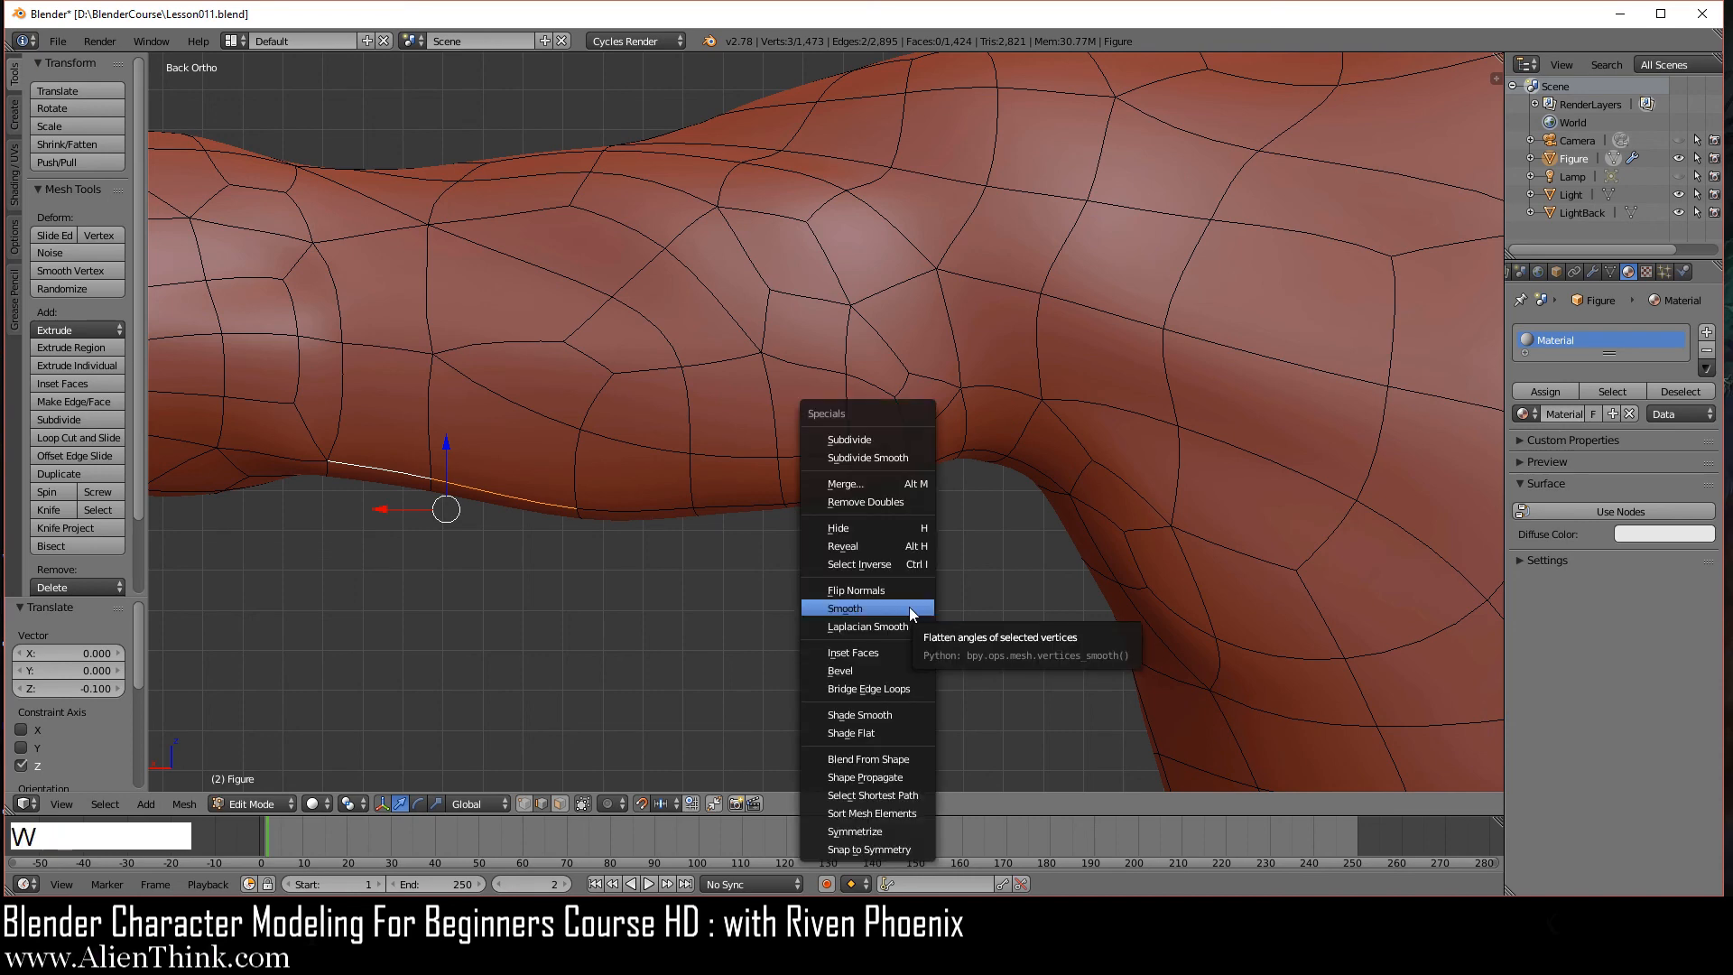
pyautogui.click(908, 606)
# - Rotate the short crosswise edge on the underside of the upper arm, at the elbow end of the lowered rows, twice
pyautogui.moveTo(785, 638); pyautogui.dragTo(767, 445, button='middle')
pyautogui.rightClick(569, 501)
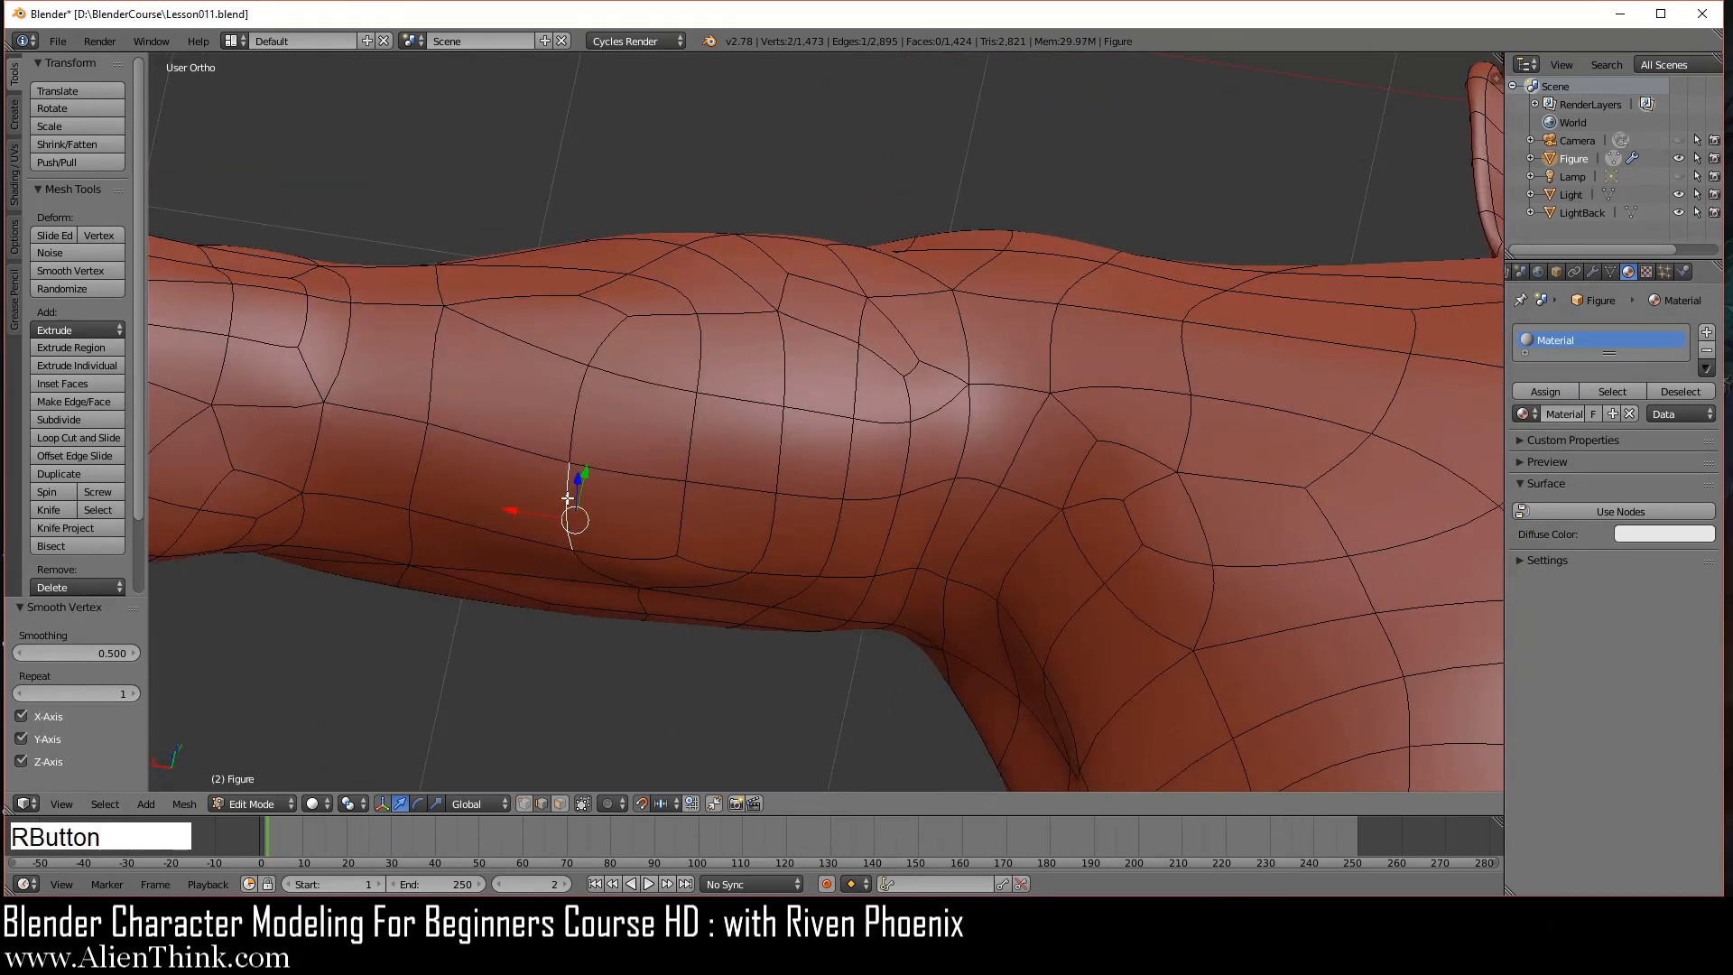
pyautogui.hotkey('ctrl', 'a')
pyautogui.hotkey('ctrl', 'a')
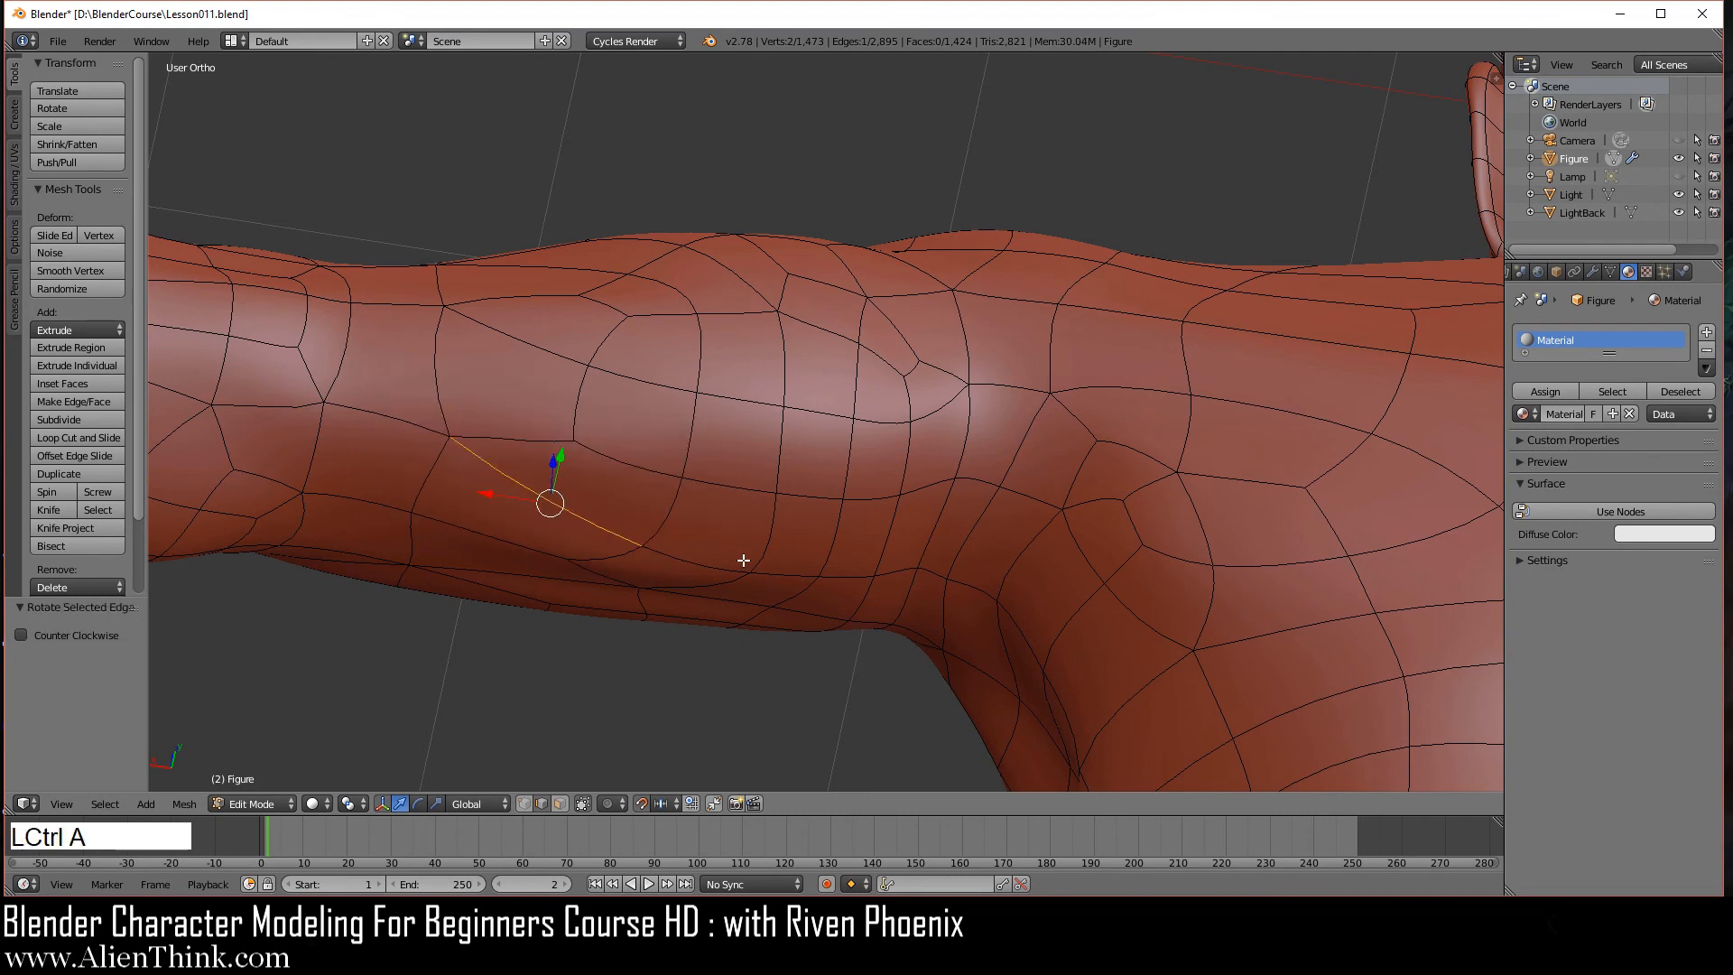
# - In back view, move the rotated underside edge -0.1 along Z and smooth it once
pyautogui.press('ctrl+KP_1')
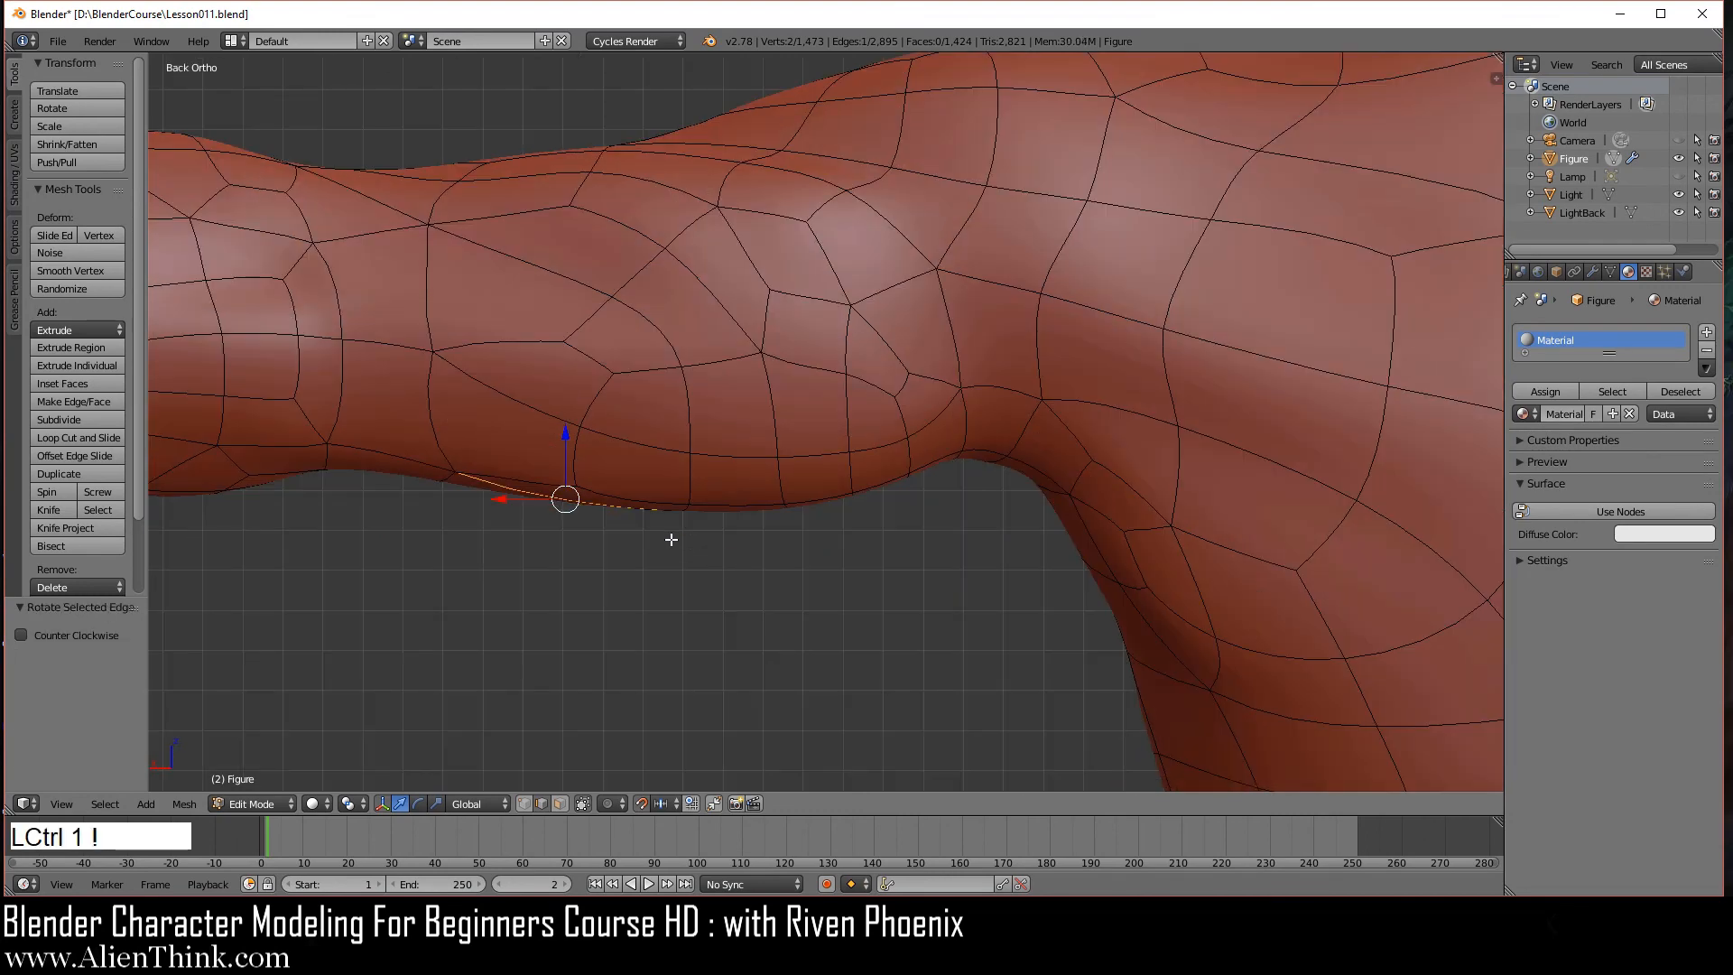
pyautogui.moveTo(566, 432); pyautogui.dragTo(564, 456)
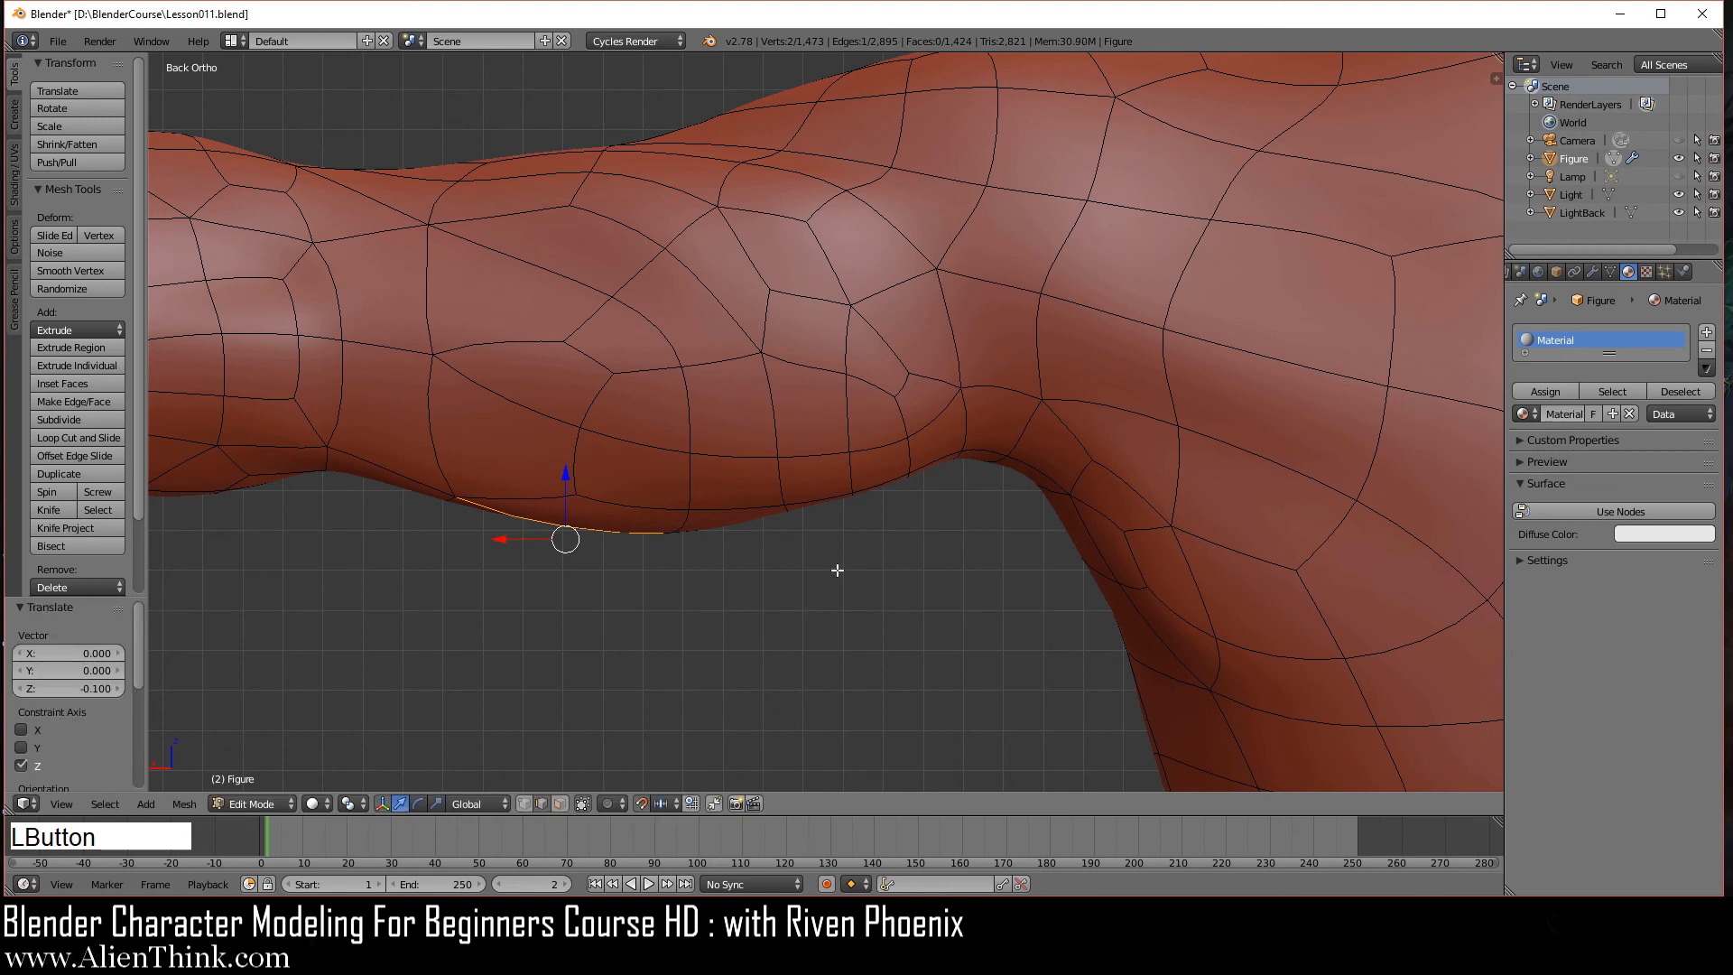
pyautogui.press('w')
pyautogui.click(964, 572)
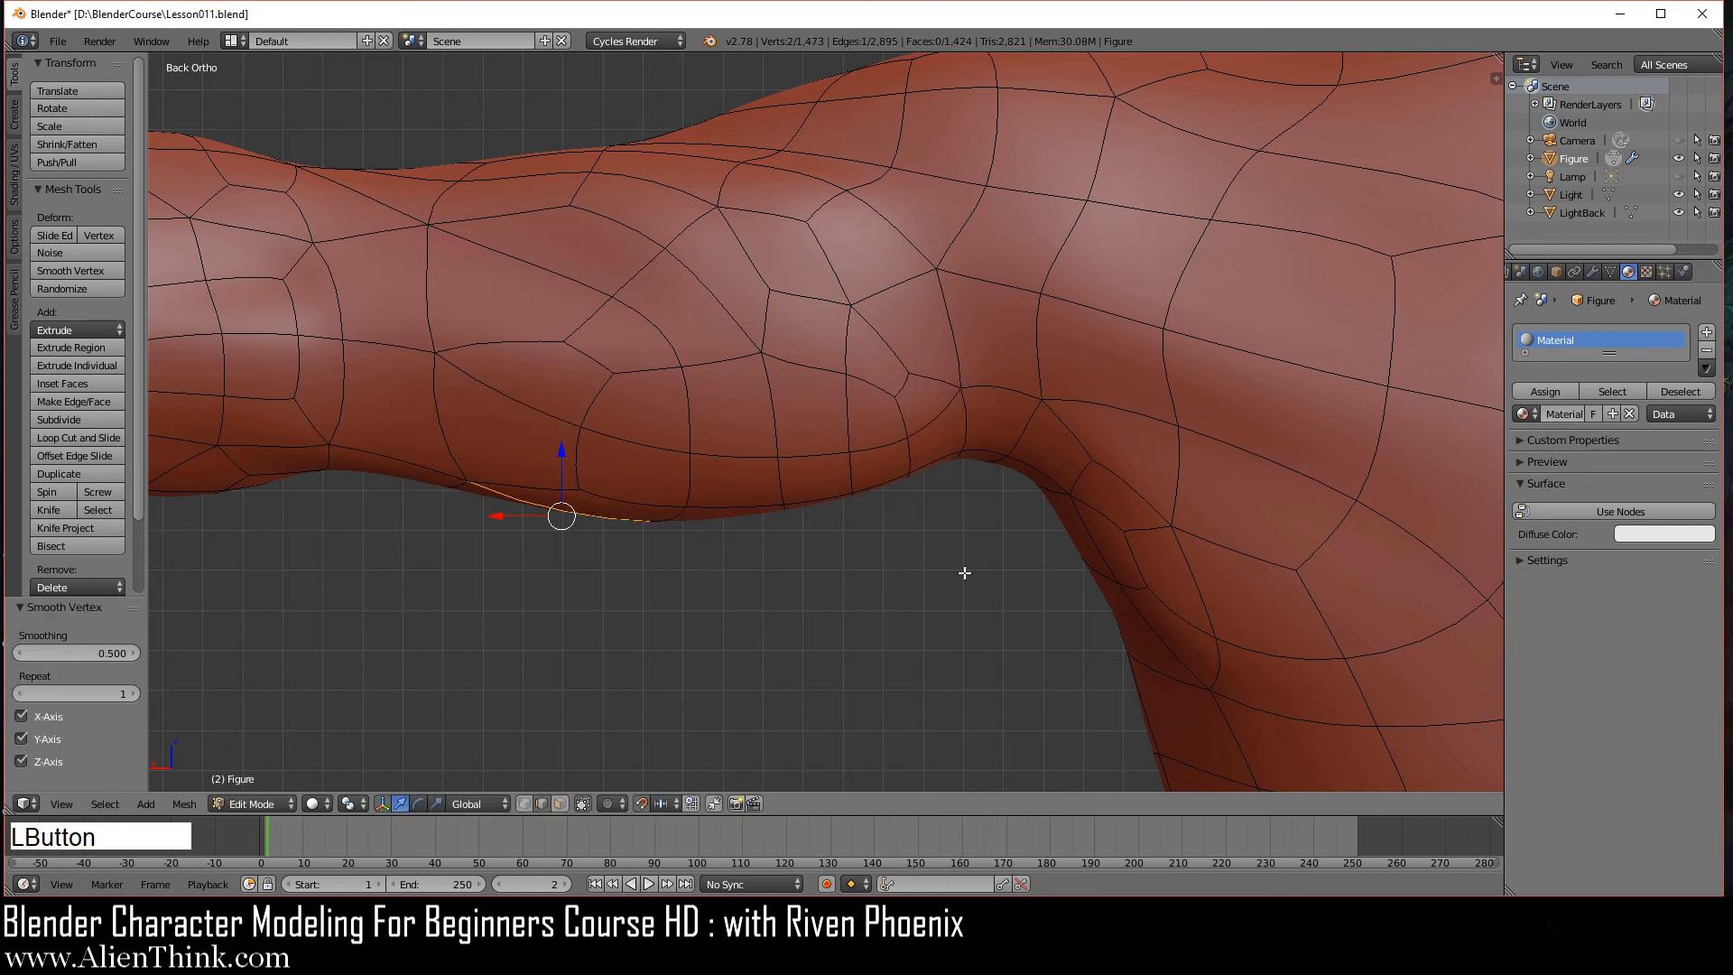
# - Switch to vertex selection and merge the two facing vertices on the upper back of the arm at their center
pyautogui.click(523, 801)
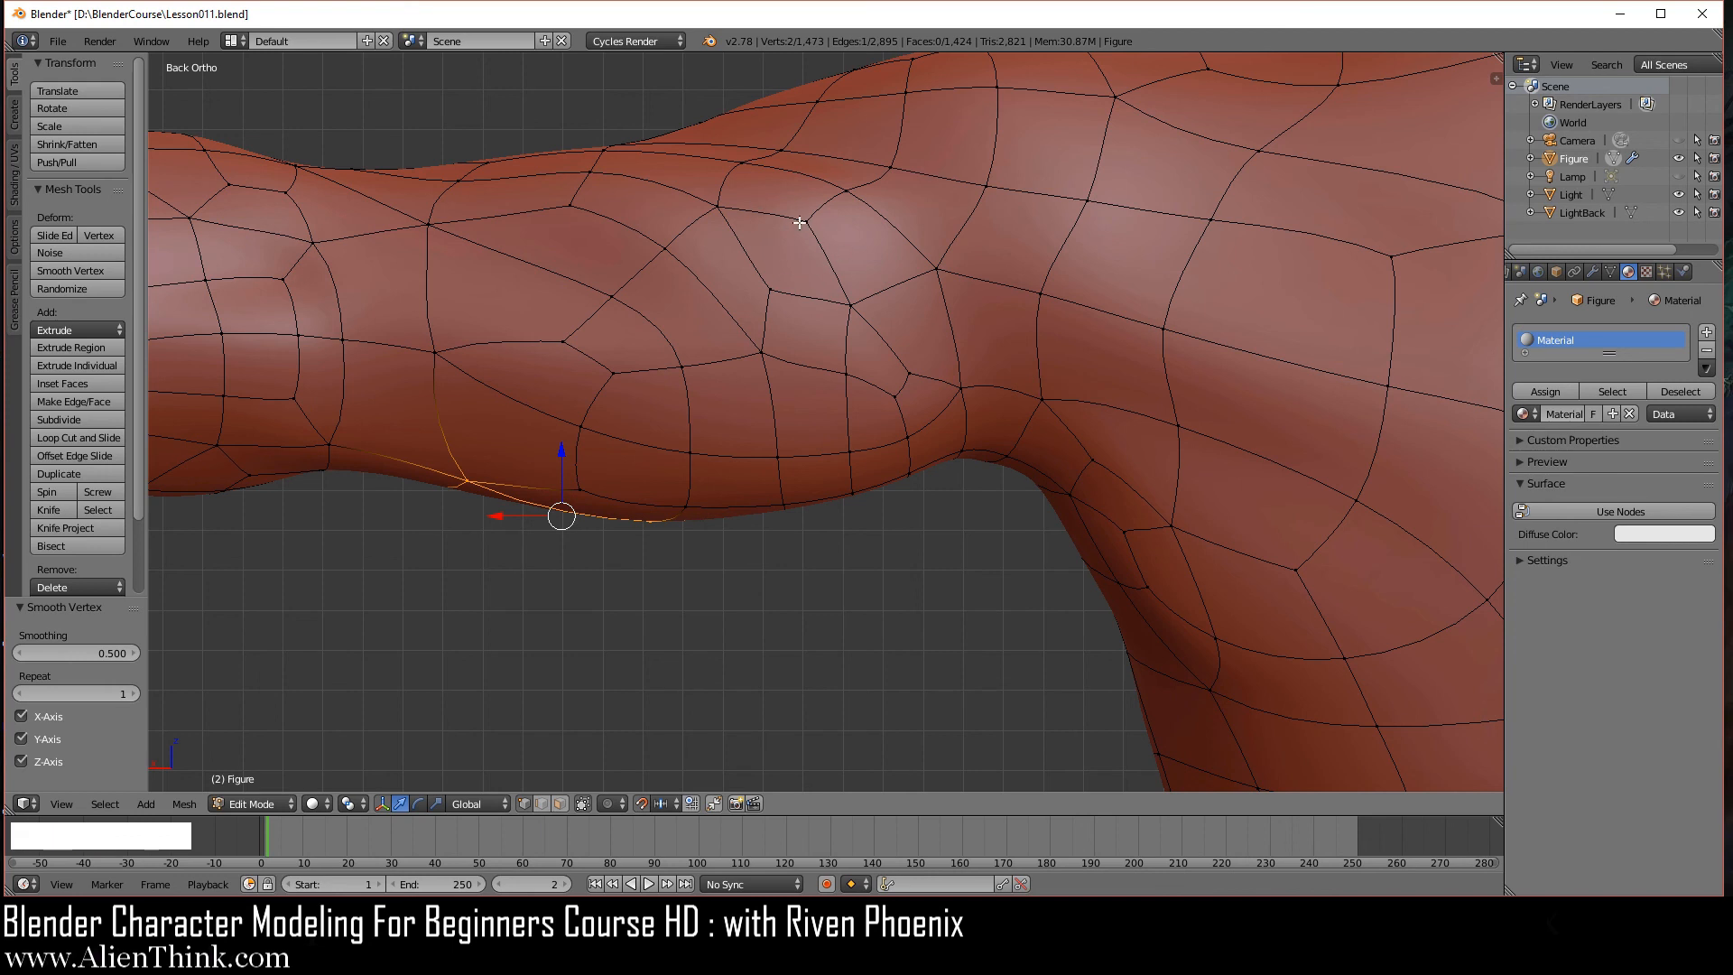
pyautogui.rightClick(782, 278)
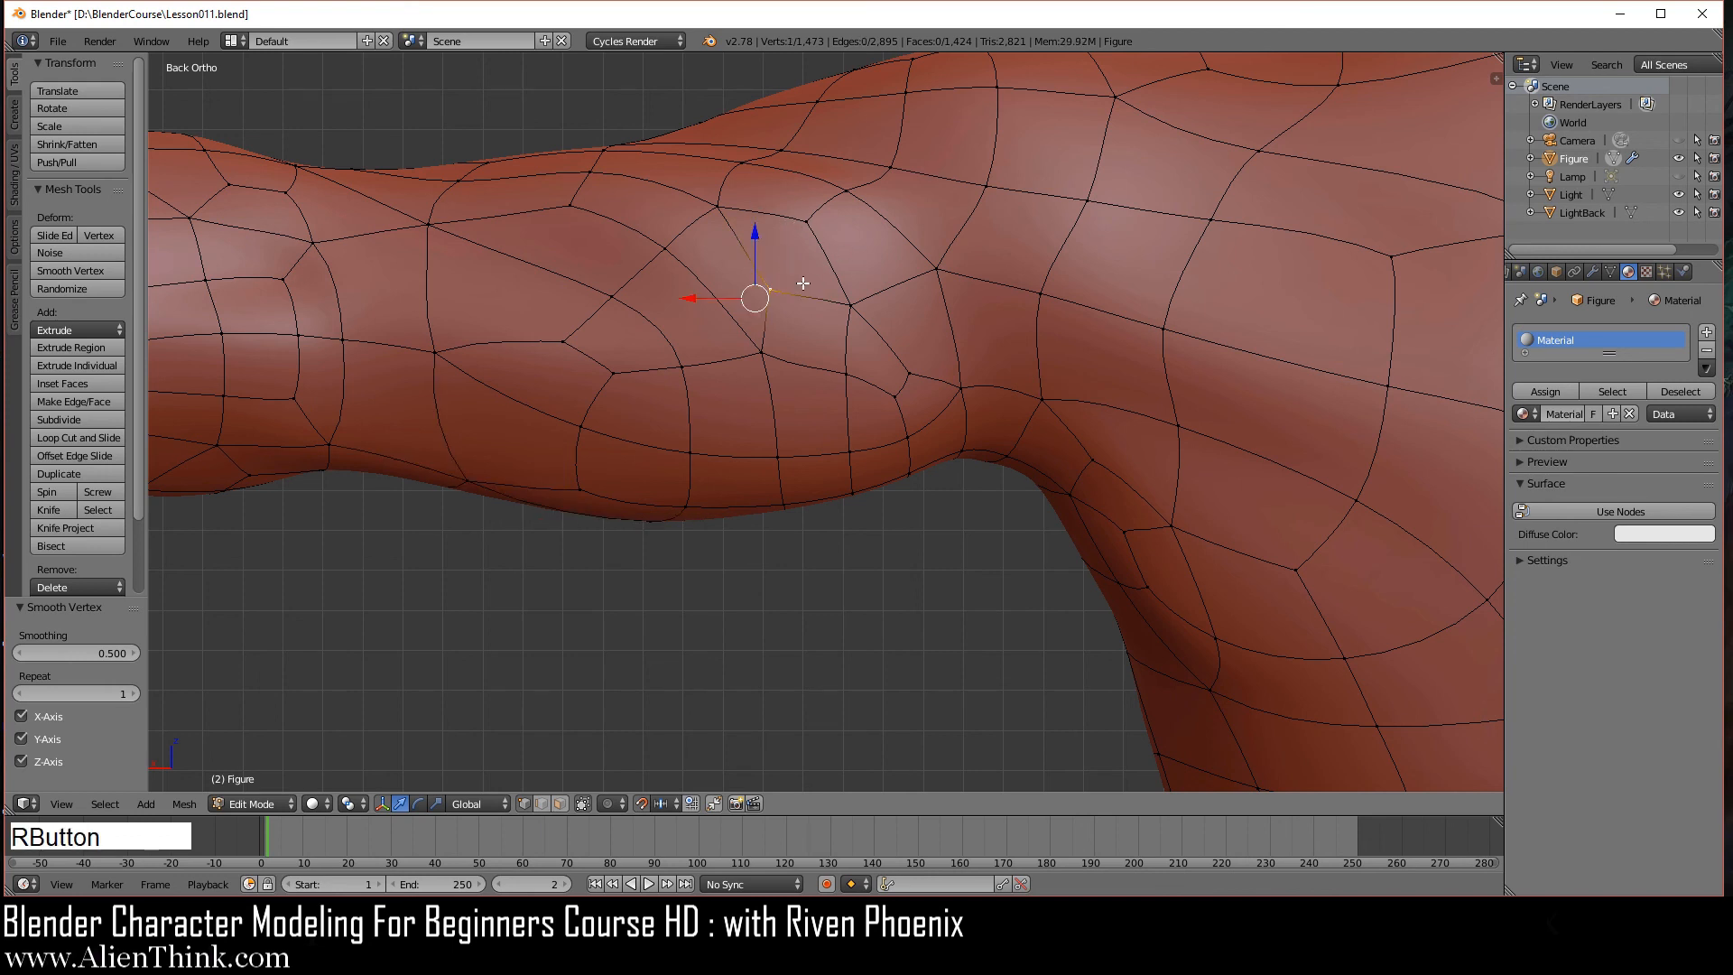
pyautogui.keyDown('shift'); pyautogui.rightClick(805, 223); pyautogui.keyUp('shift')
pyautogui.press('w')
pyautogui.click(971, 178)
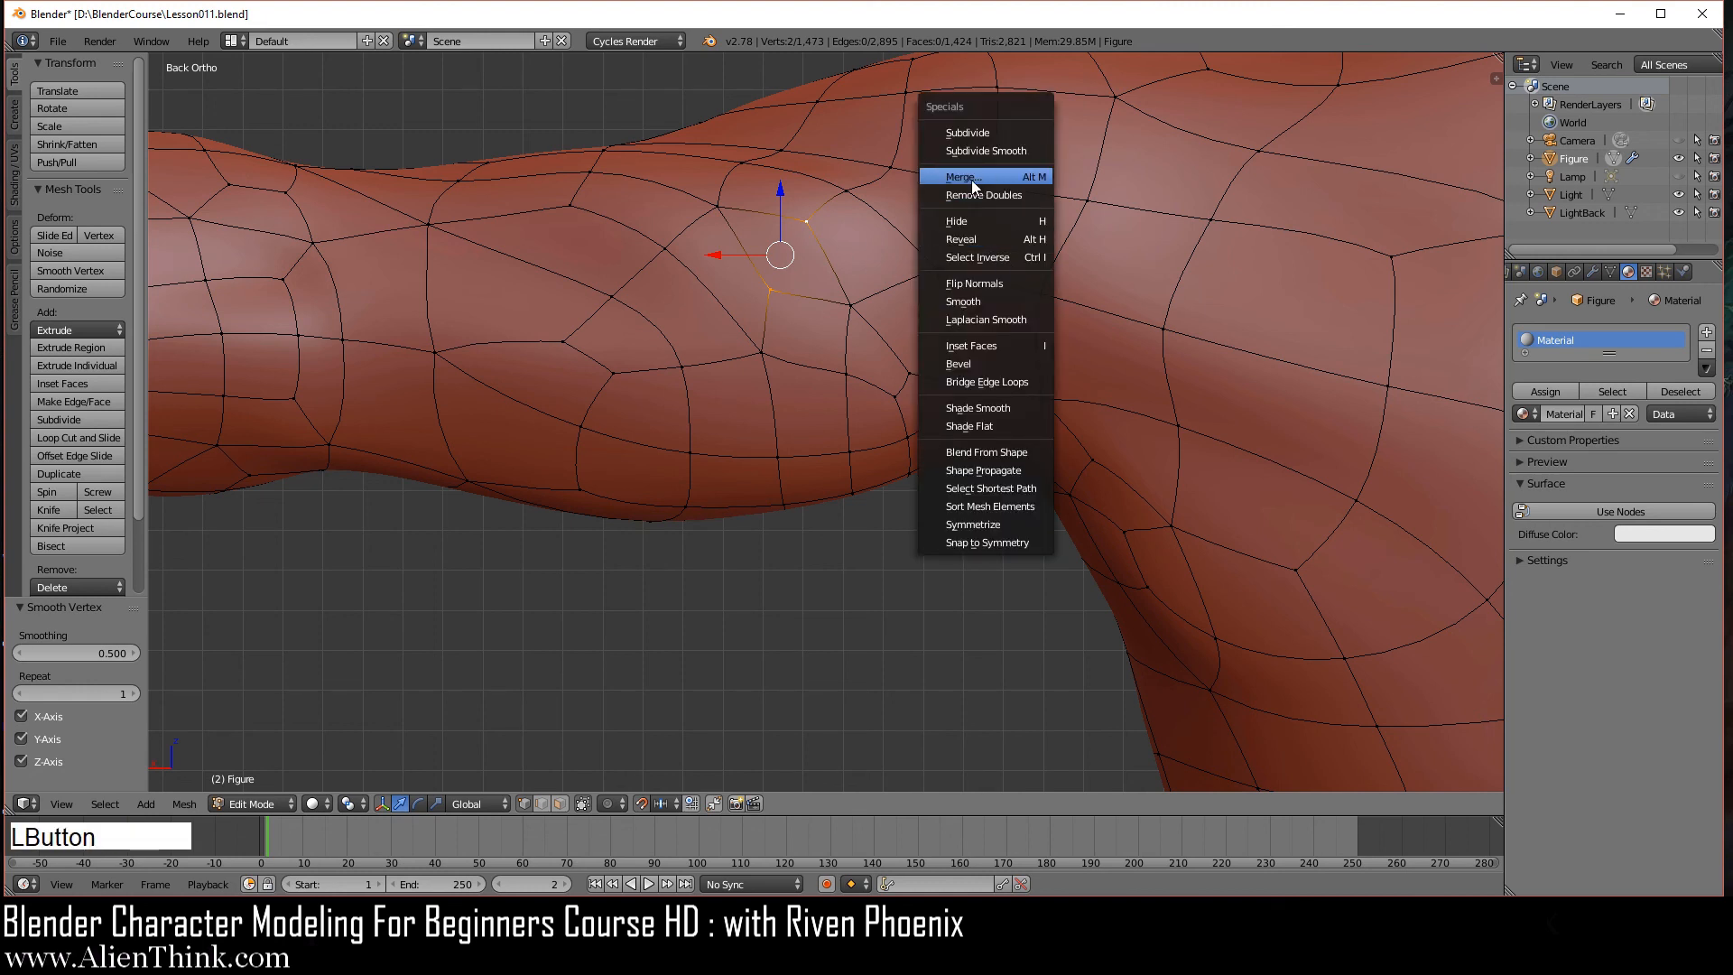
pyautogui.click(954, 178)
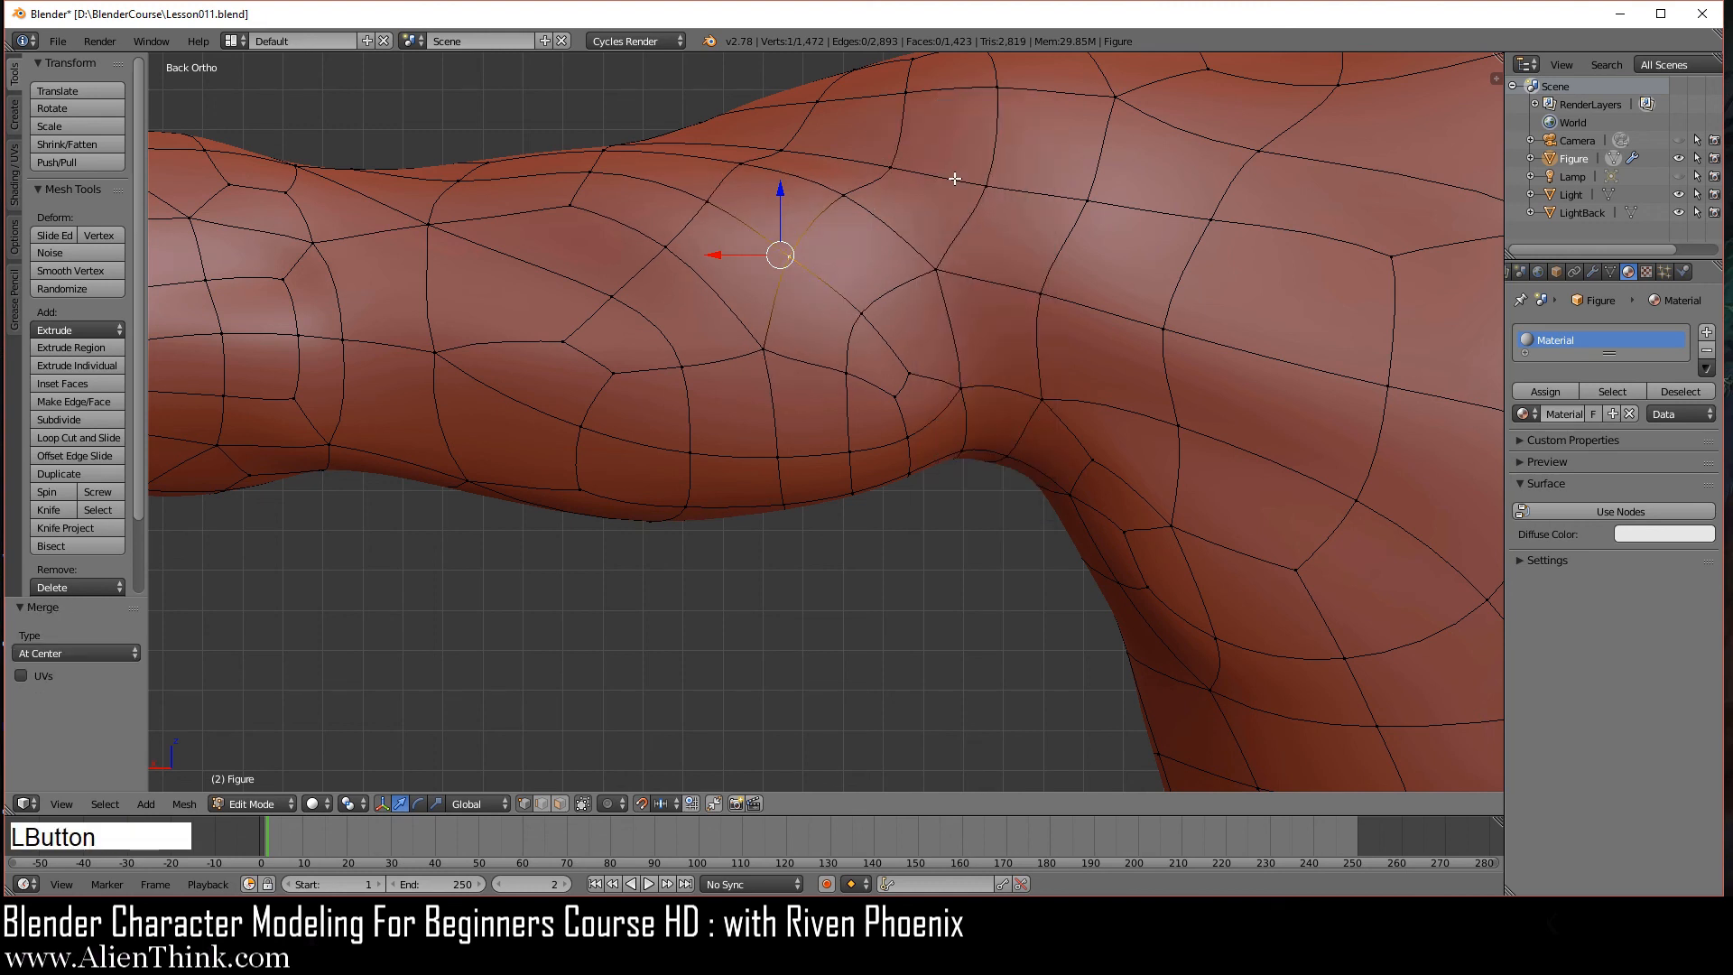
# - Dissolve the short edge between the two neighbouring vertices just beside the armpit on the back of the arm
pyautogui.keyDown('shift'); pyautogui.rightClick(907, 393); pyautogui.keyUp('shift')
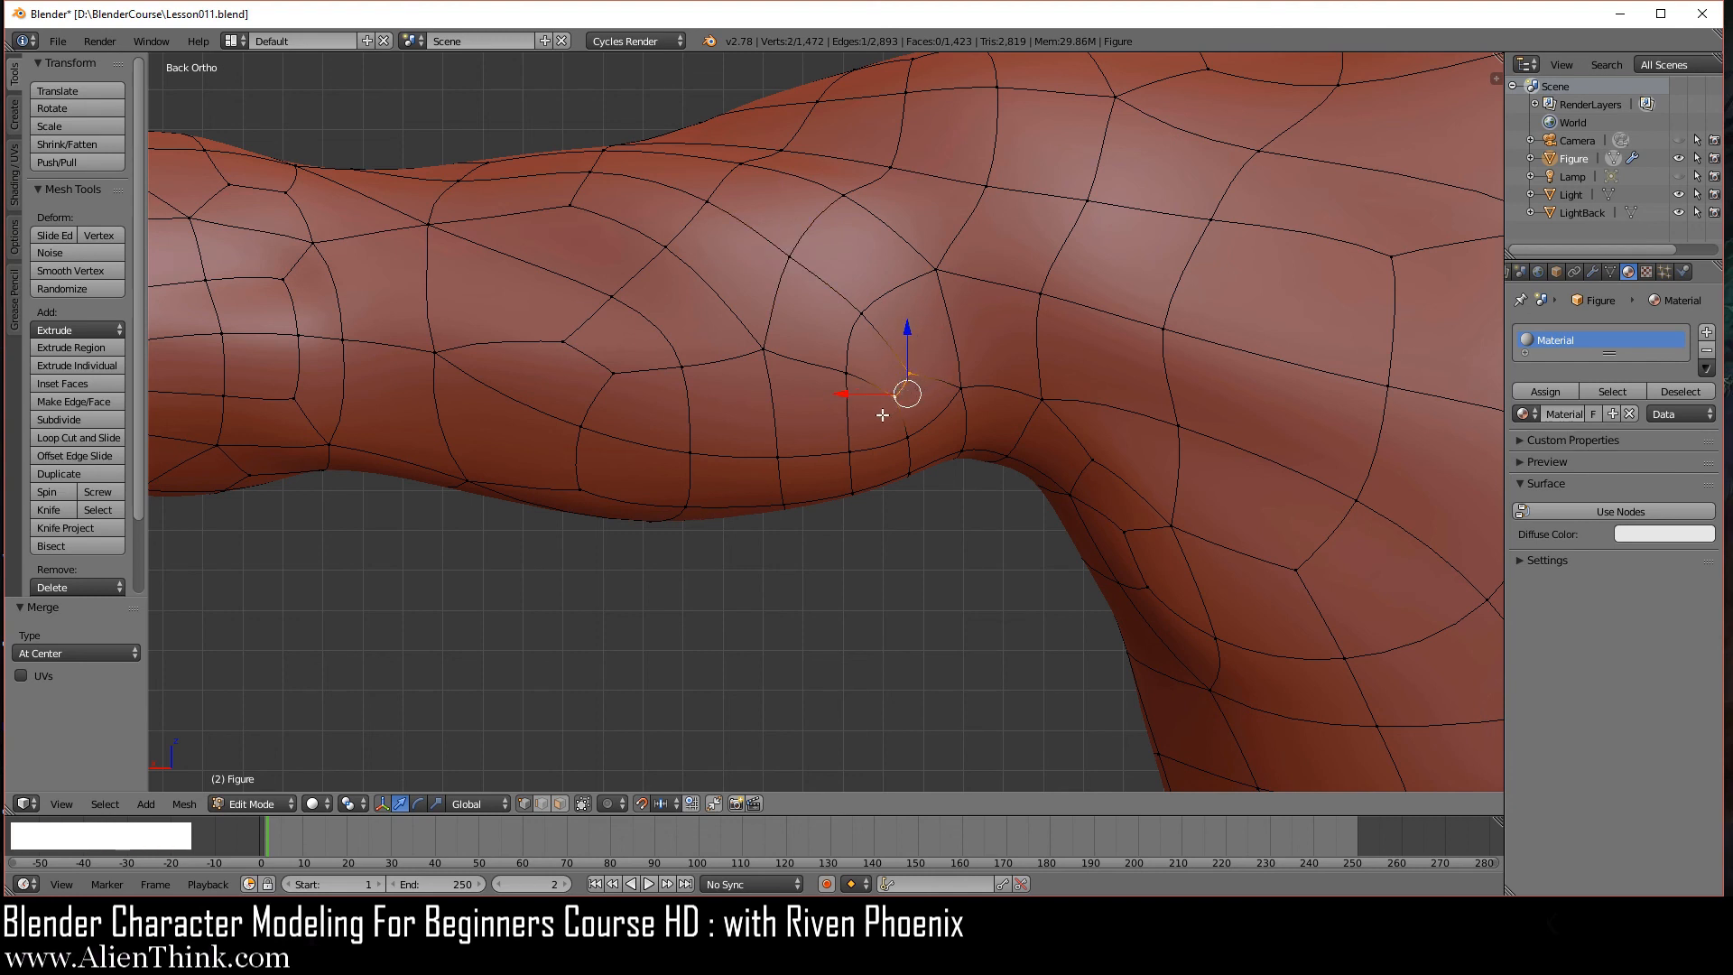
pyautogui.press('x')
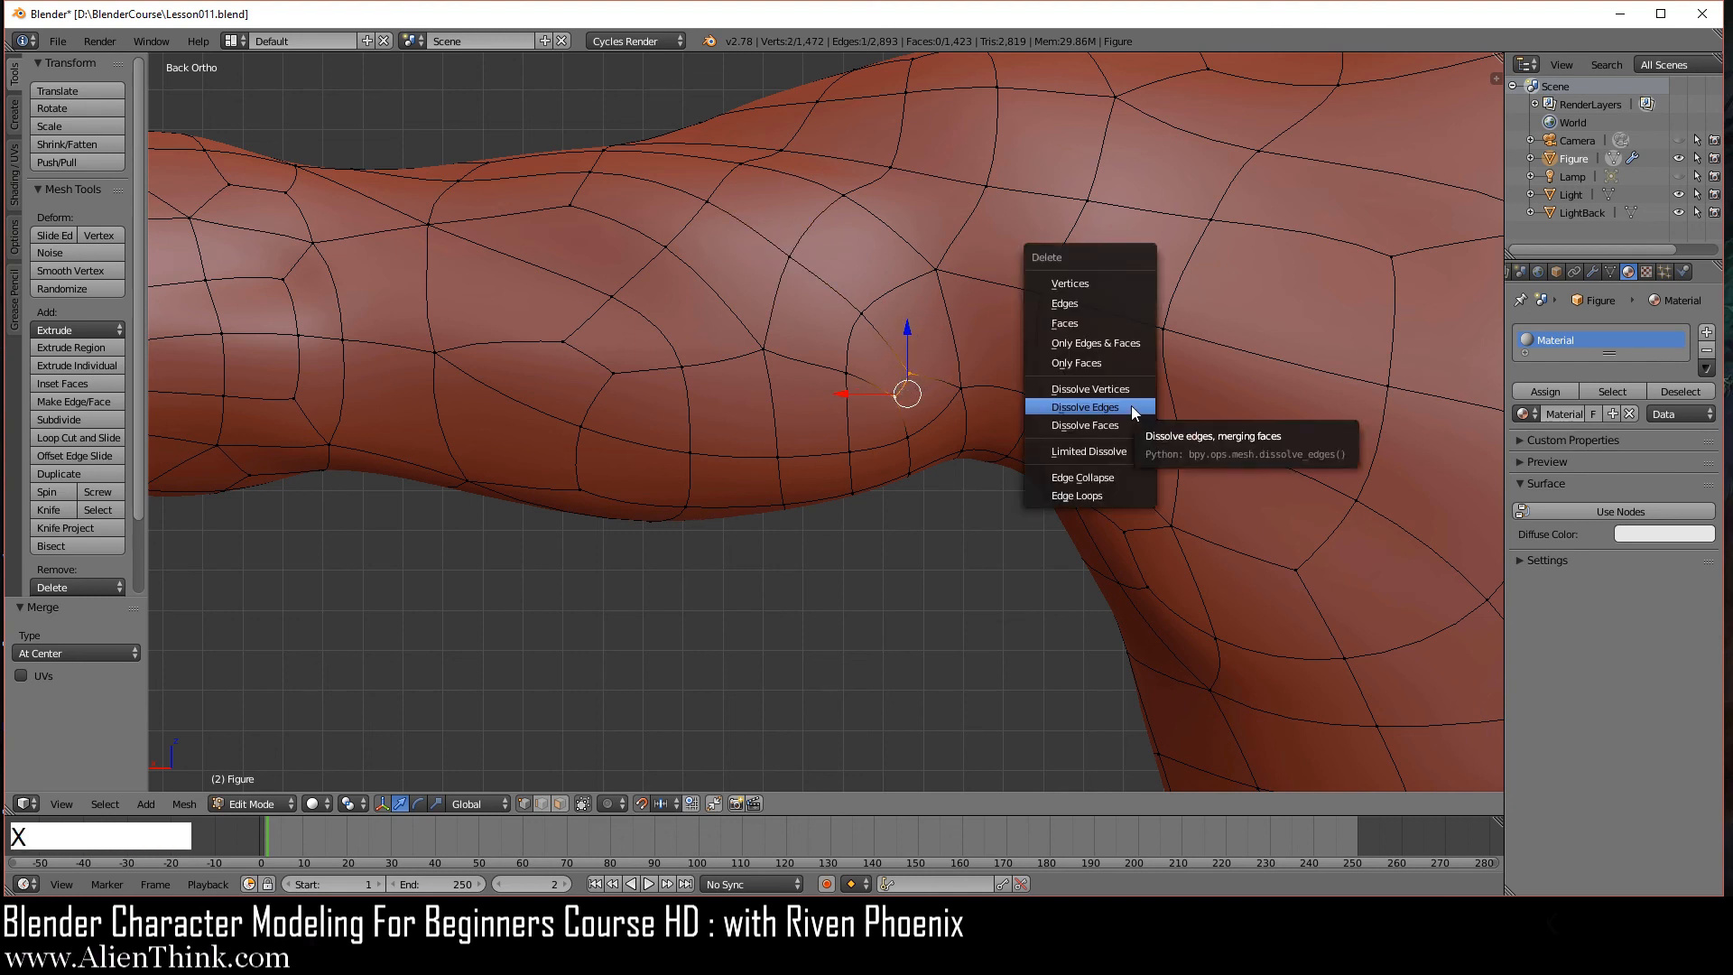
pyautogui.click(1130, 402)
# - Select the two end vertices of the diagonal edge beside the armpit and rotate that edge twice
pyautogui.rightClick(900, 433)
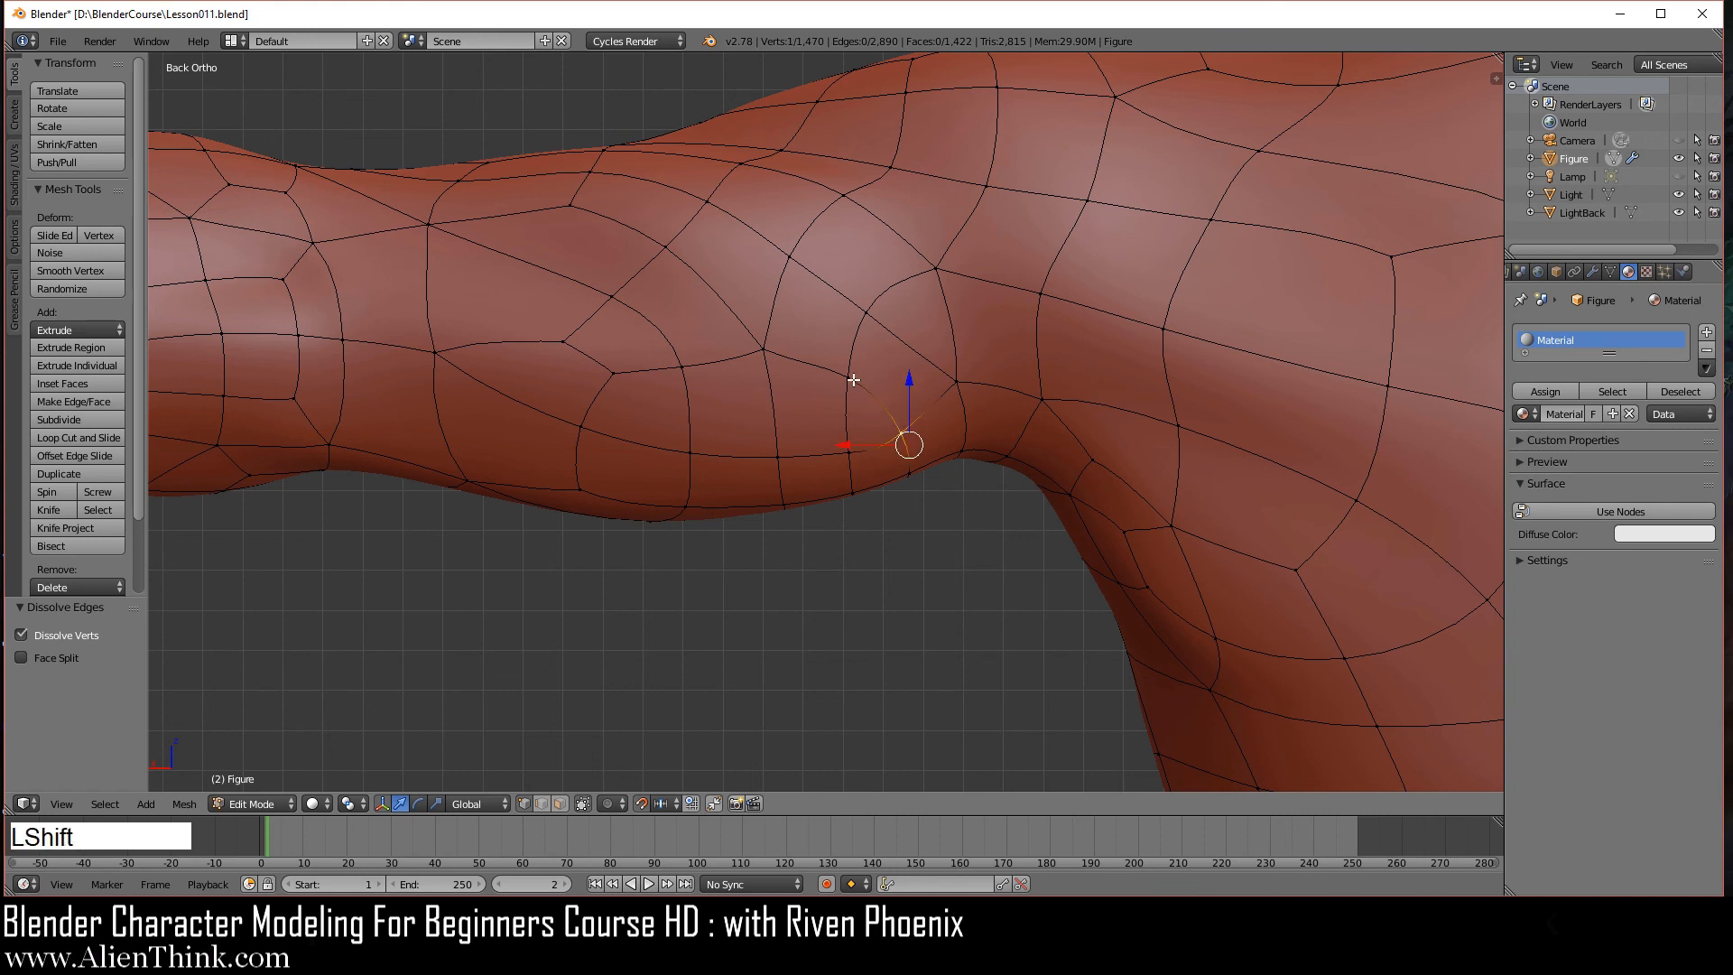
pyautogui.keyDown('shift'); pyautogui.rightClick(850, 378); pyautogui.keyUp('shift')
pyautogui.hotkey('ctrl', 'a')
pyautogui.hotkey('ctrl', 'a')
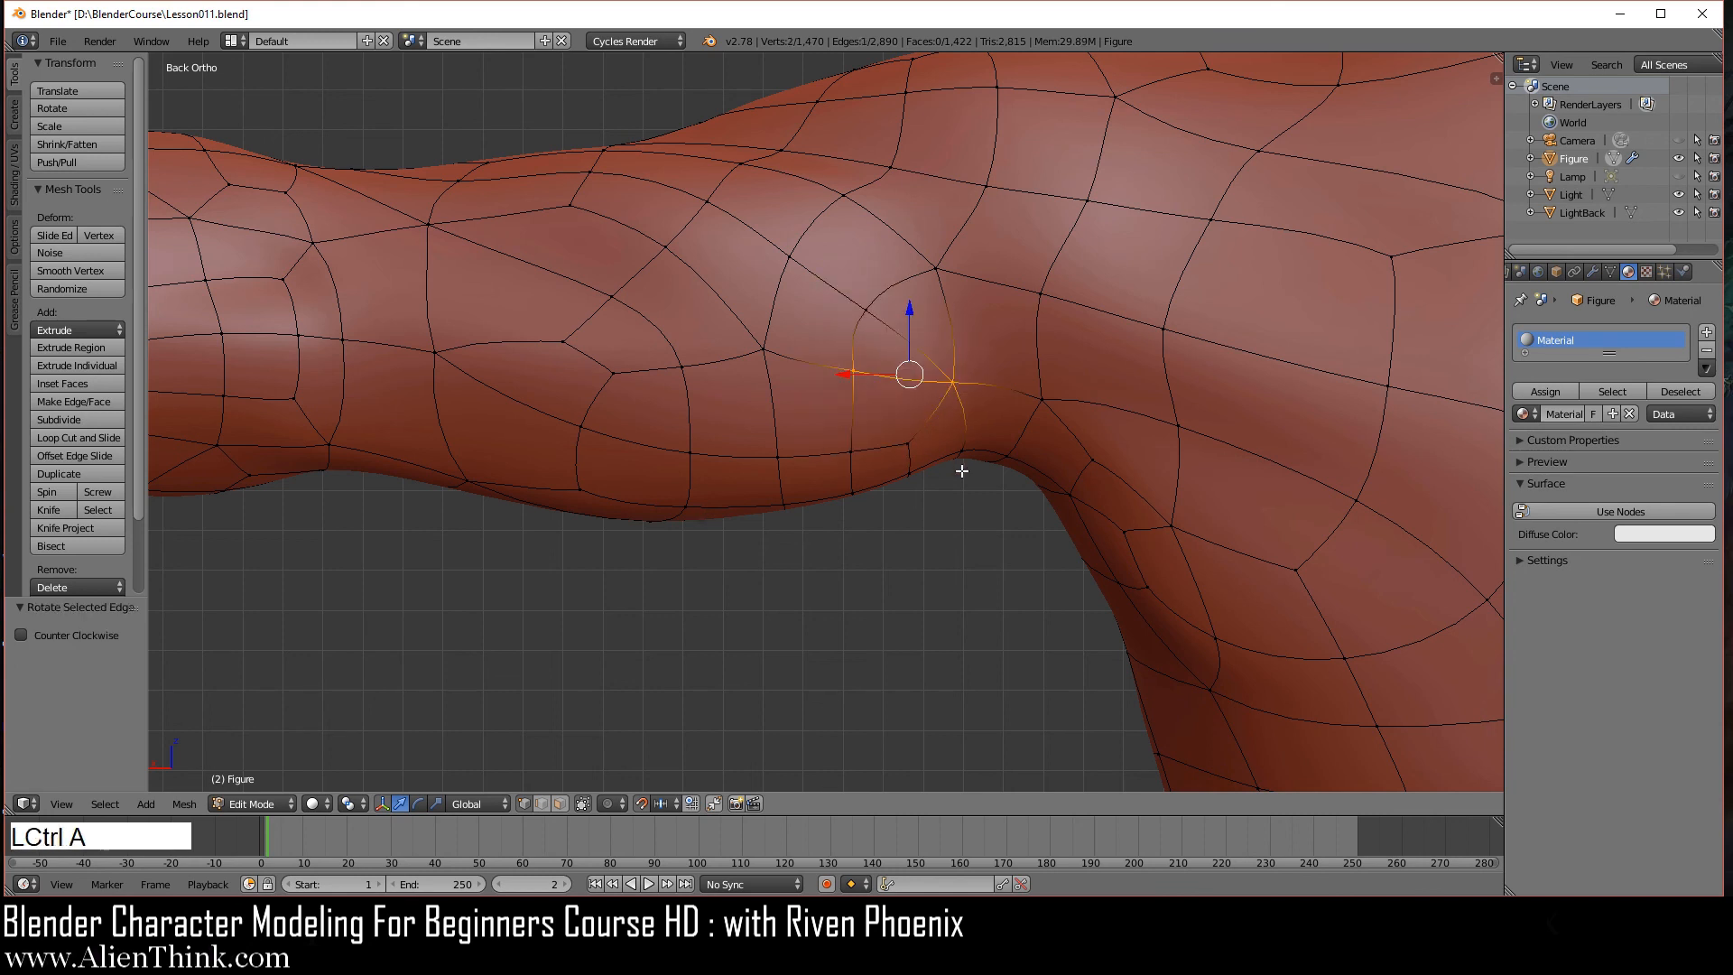
# - Dissolve the diagonal edge running from the armpit crease vertex up to the vertex on the back of the arm
pyautogui.rightClick(946, 375)
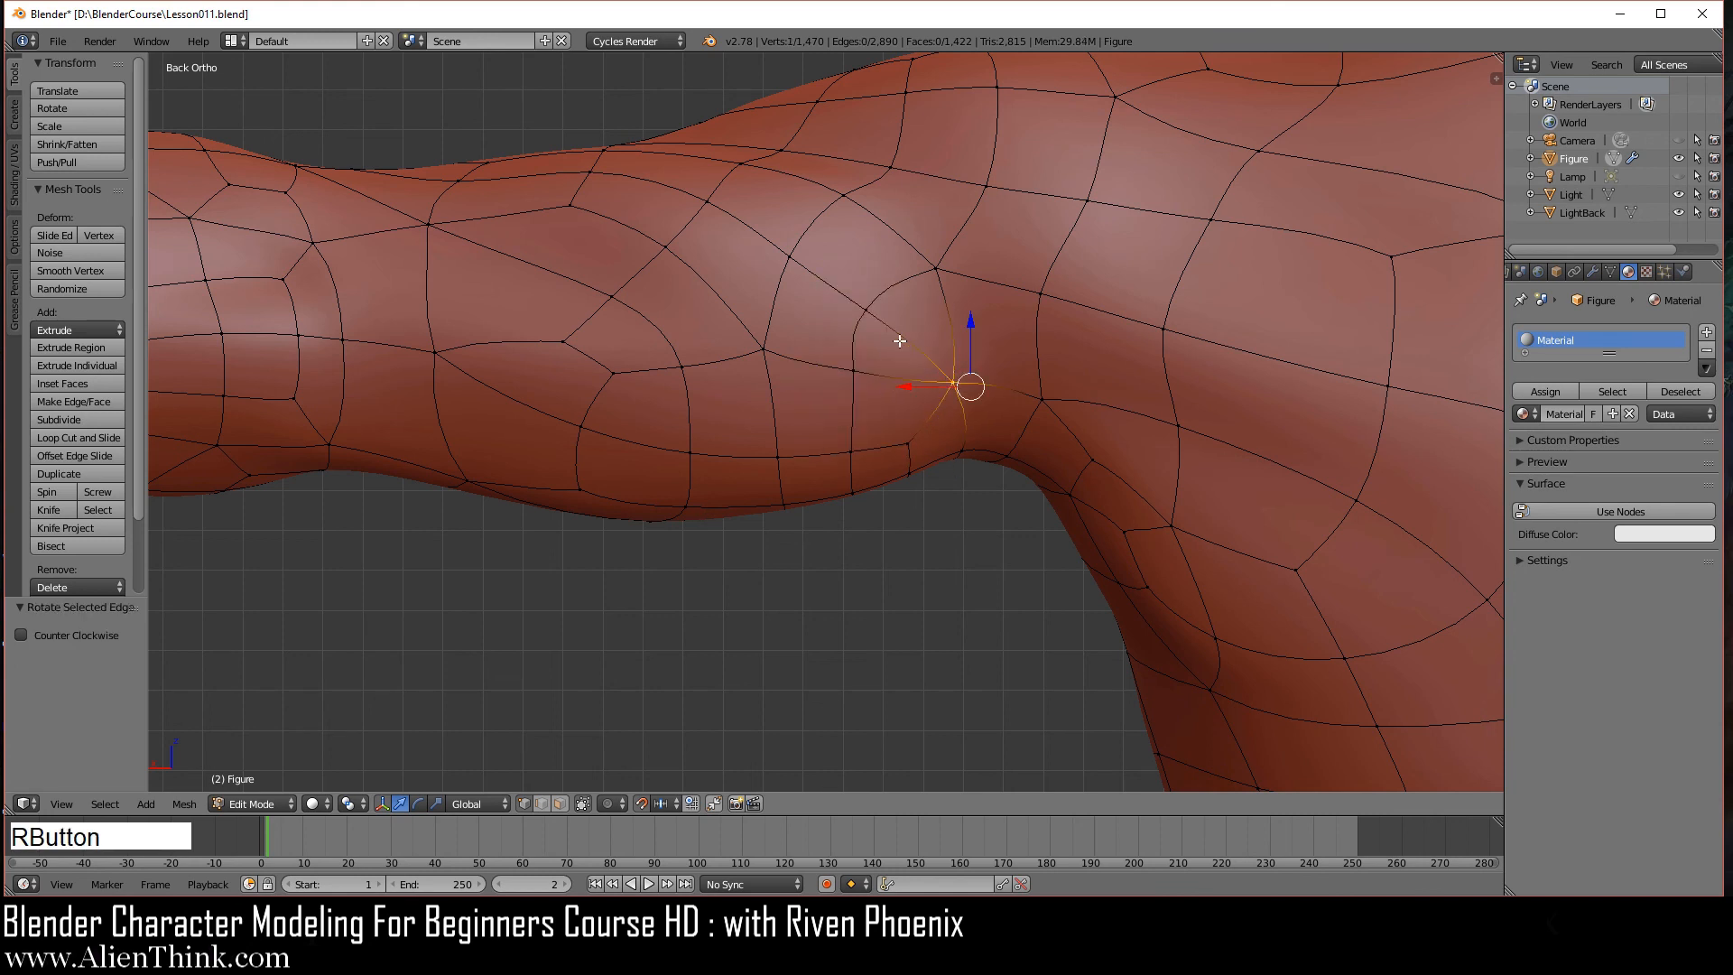
pyautogui.keyDown('shift'); pyautogui.rightClick(868, 312); pyautogui.keyUp('shift')
pyautogui.press('x')
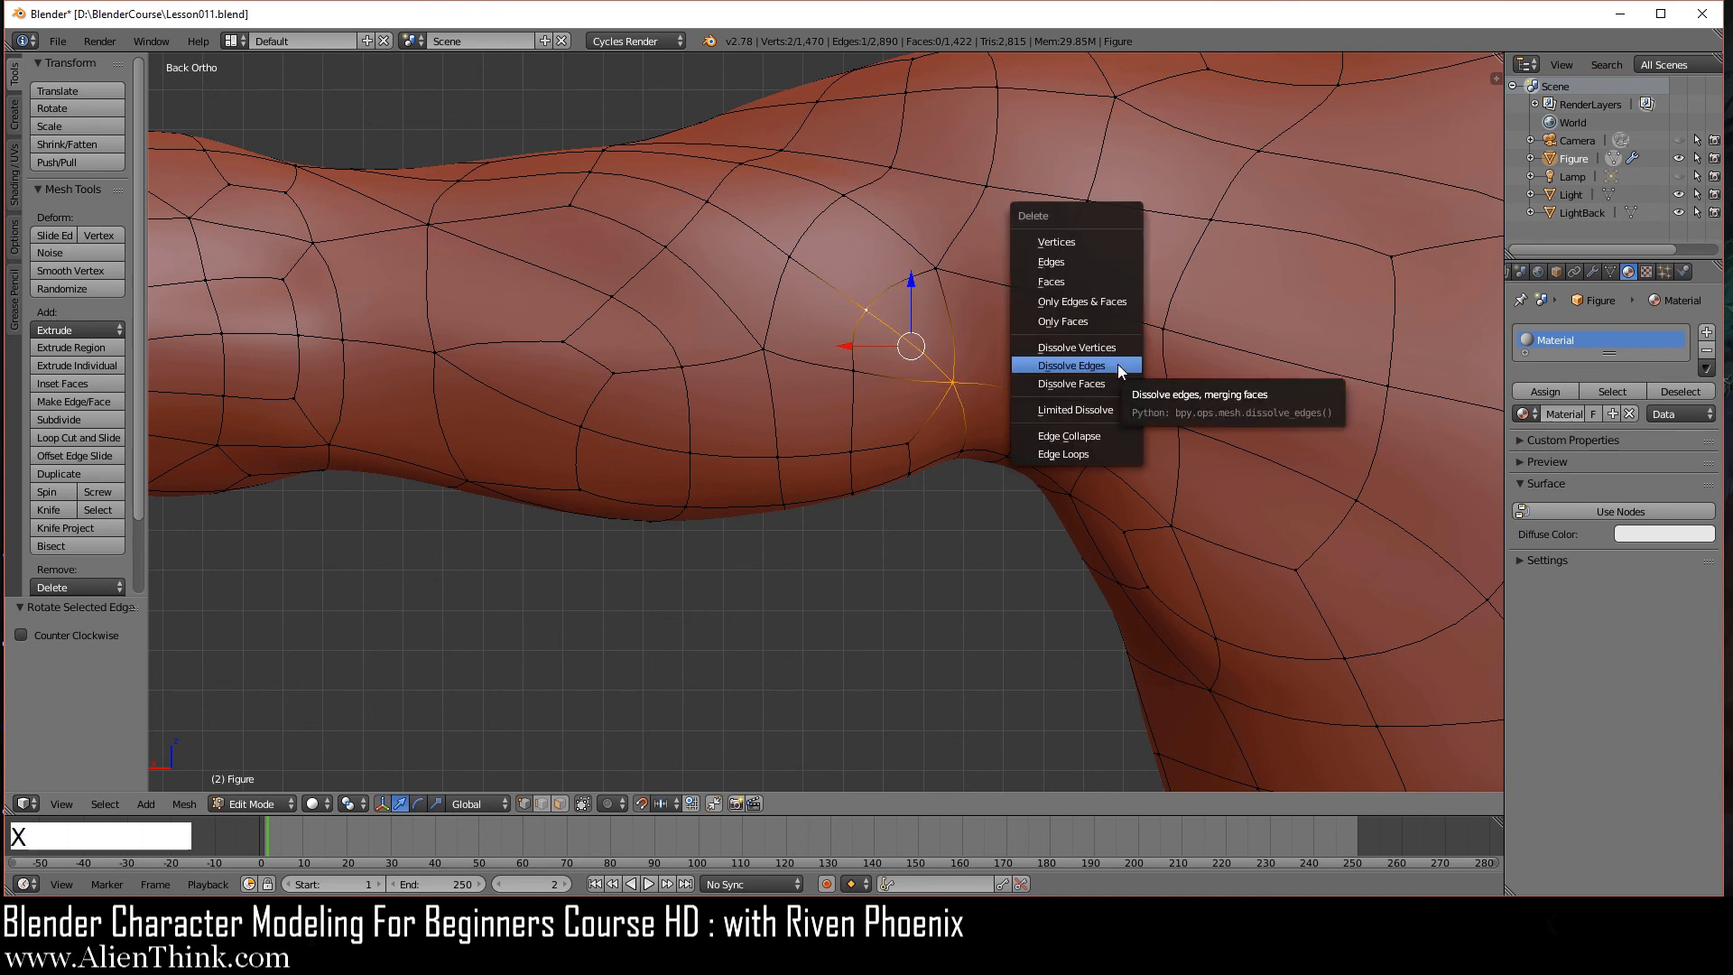
pyautogui.click(1119, 362)
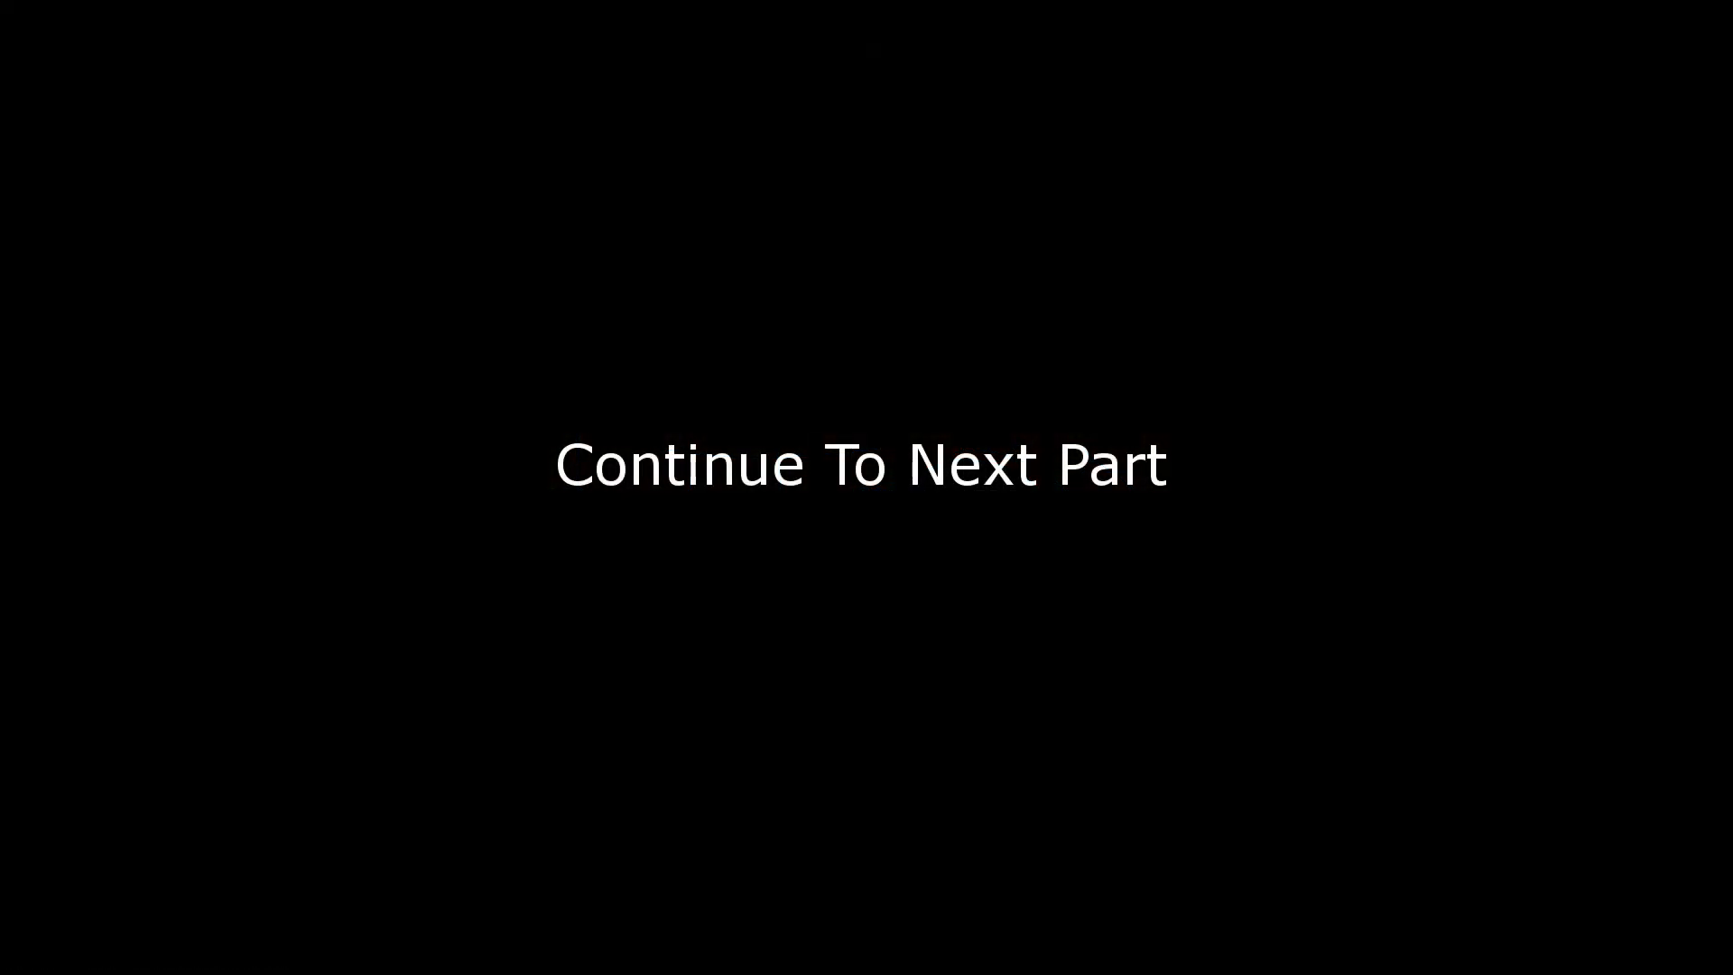